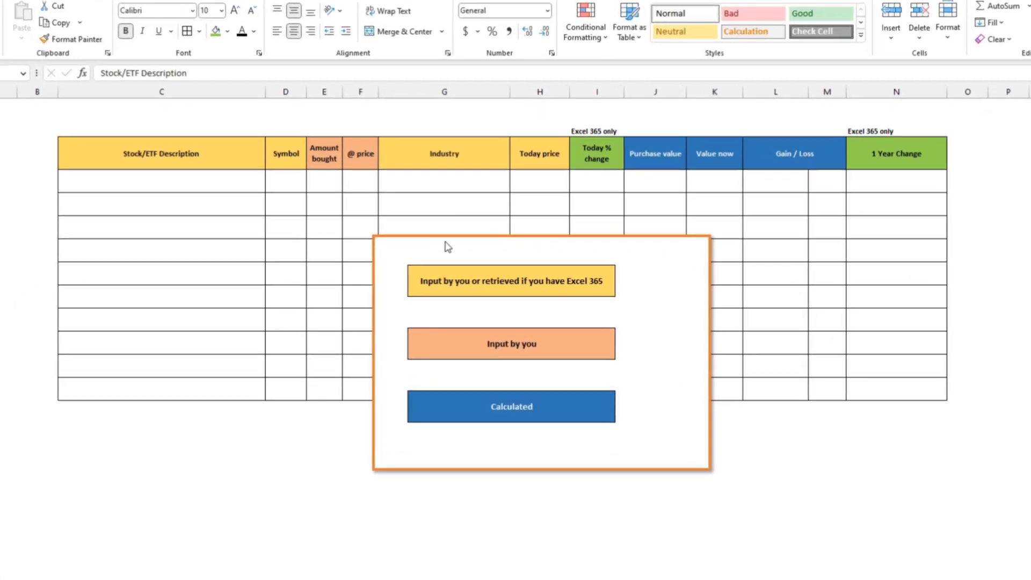
Move the colour legend picture clear of the upper table rows and look over the first column headers
drag(477, 245, 353, 241)
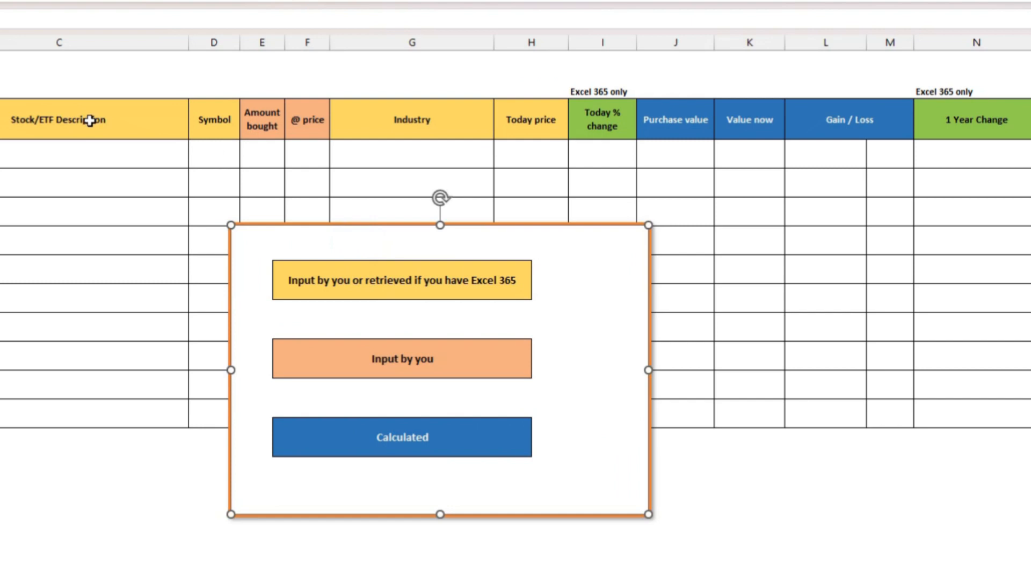
drag(1, 154, 1, 269)
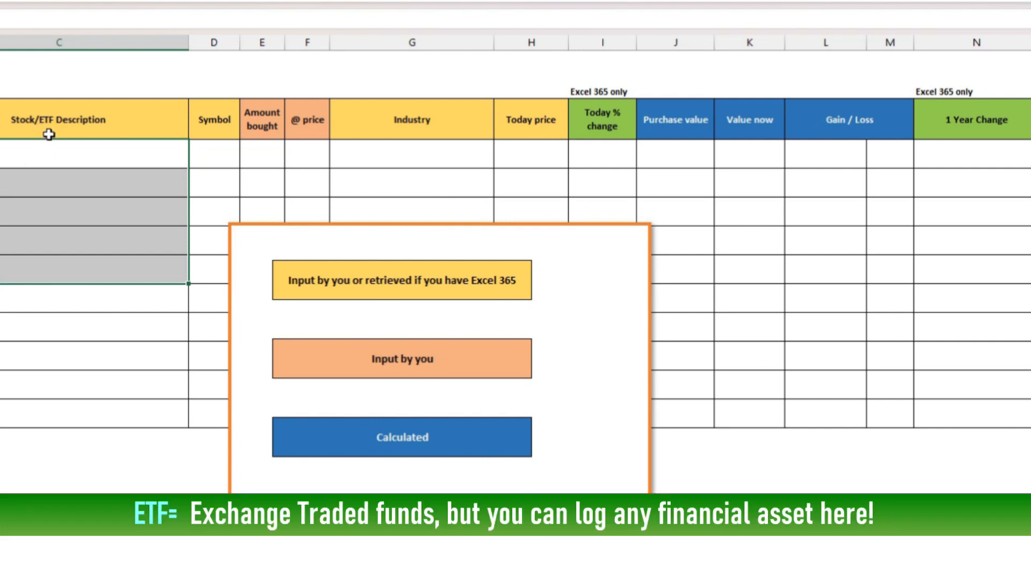
click(134, 122)
click(212, 124)
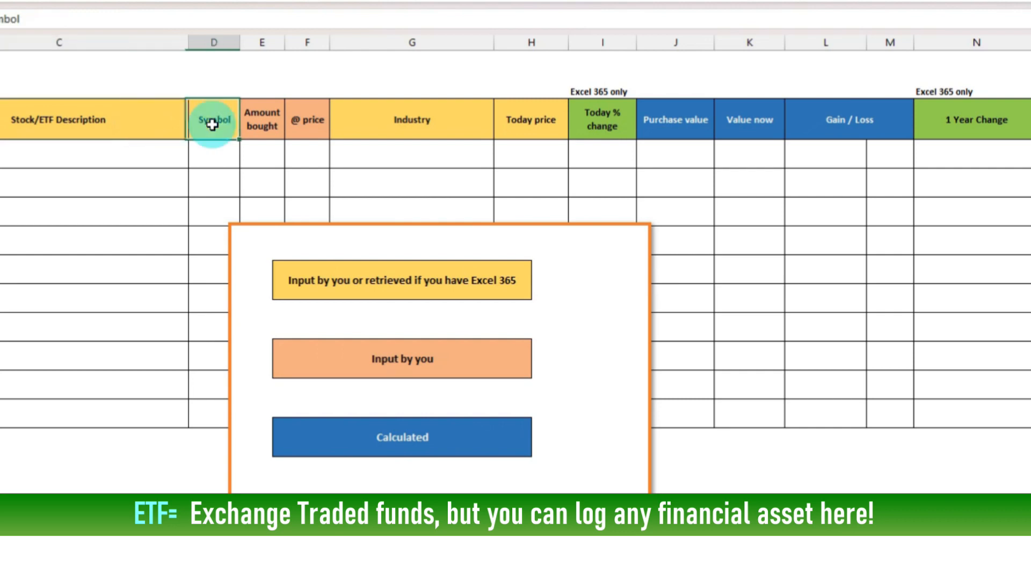
click(152, 125)
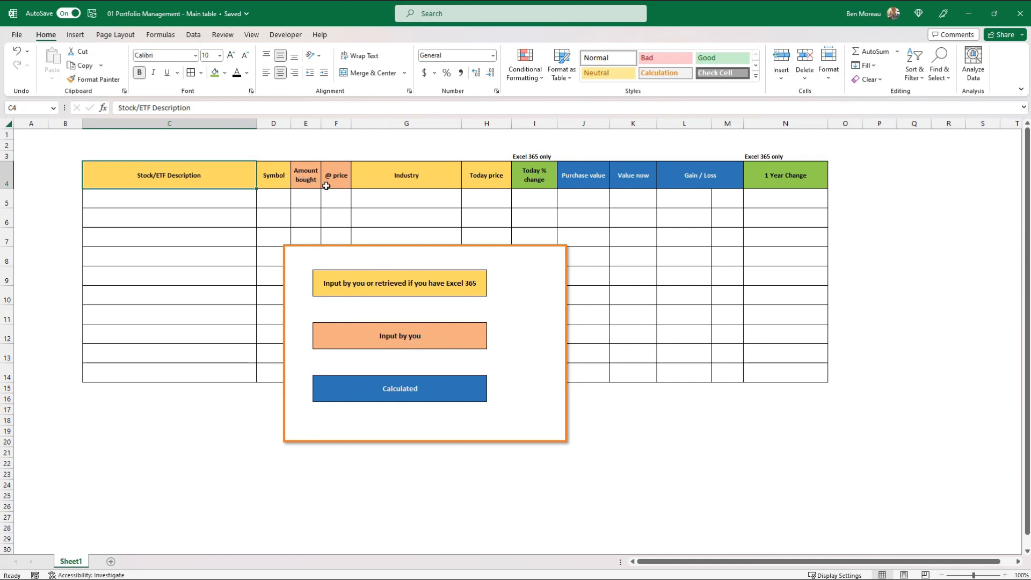
click(309, 177)
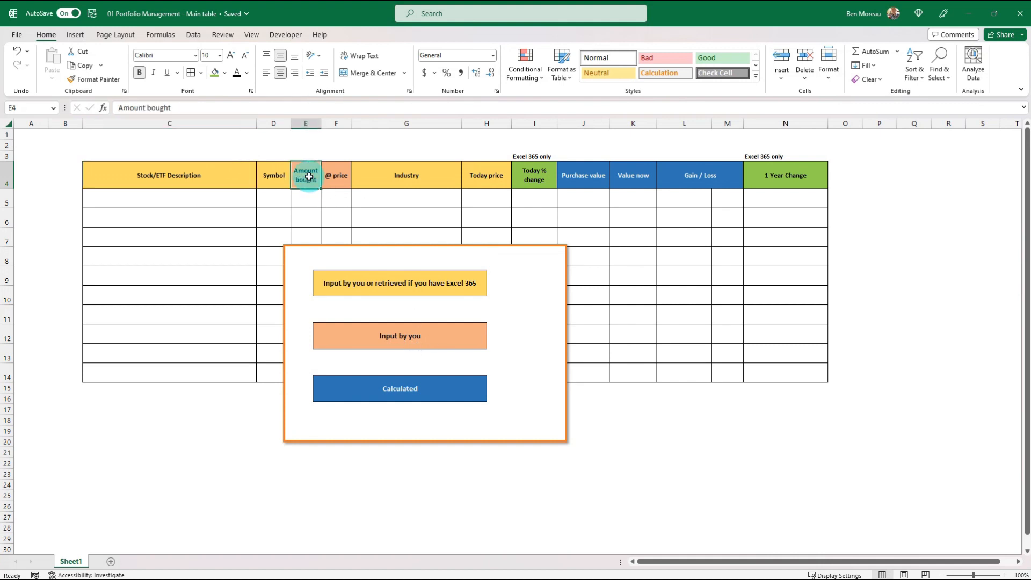
key(shift+Right)
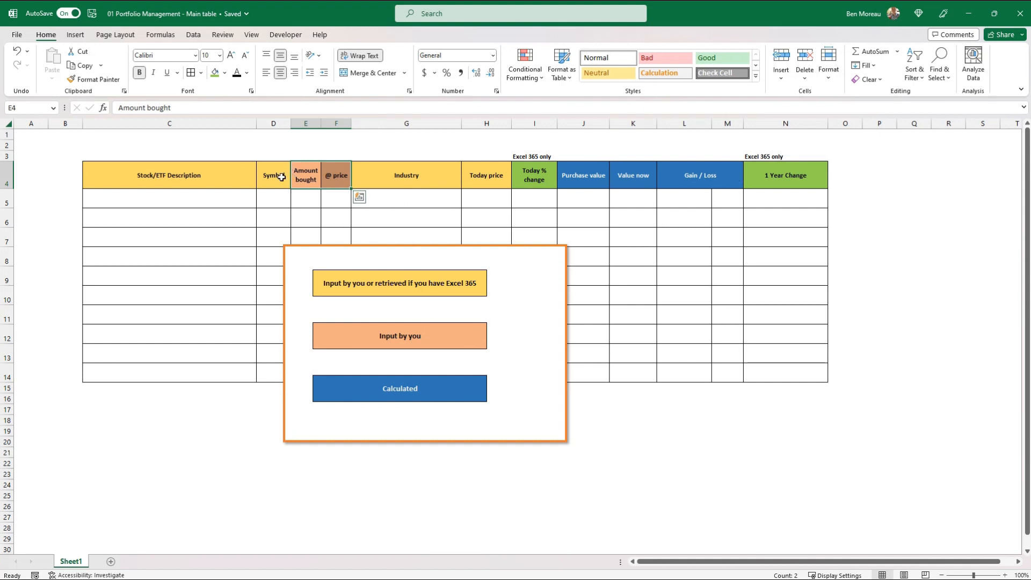
drag(364, 259, 358, 363)
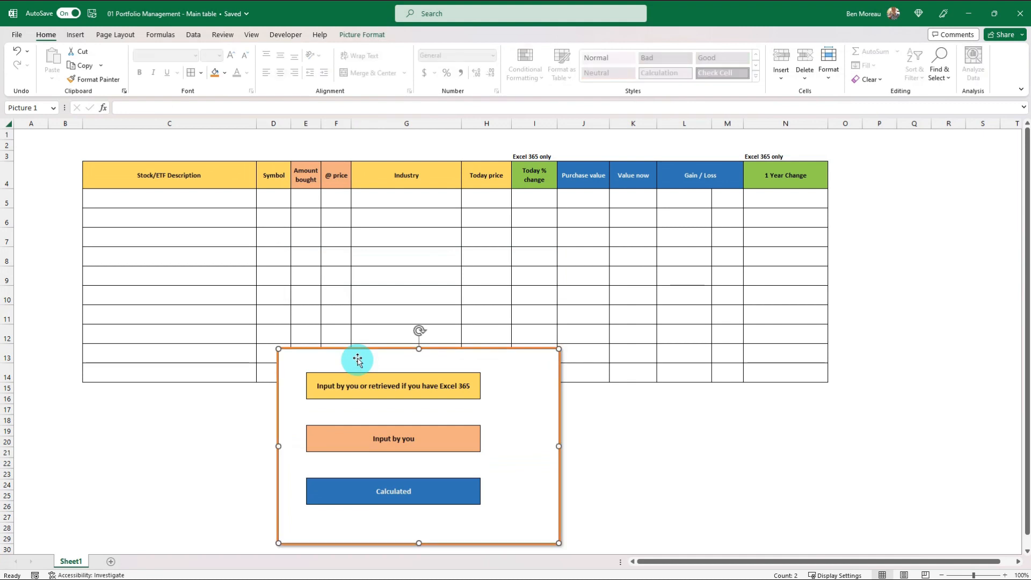
Enter Coca Cola as the stock description in the table's first empty row, cell C5
click(210, 199)
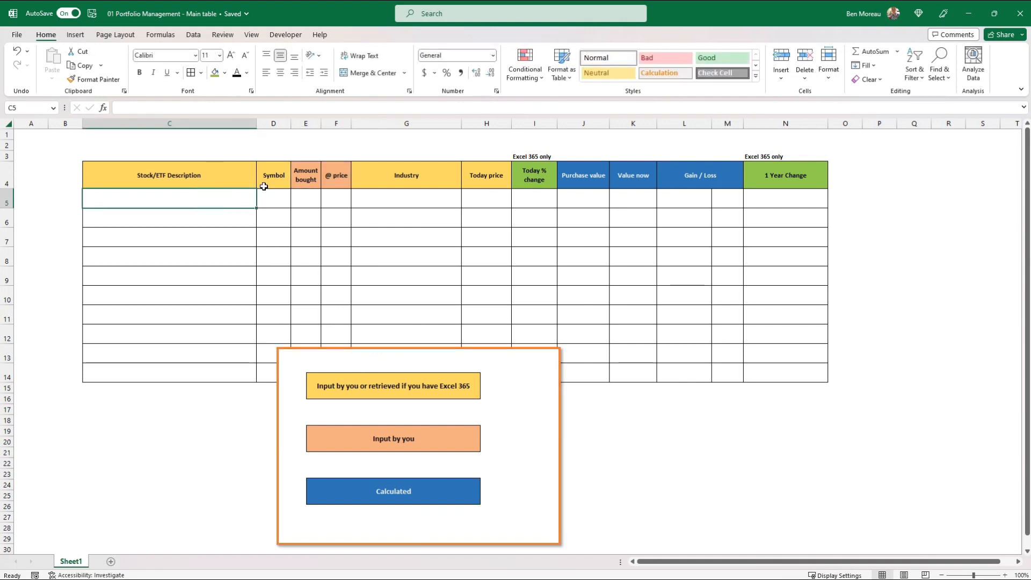
text(Cocal)
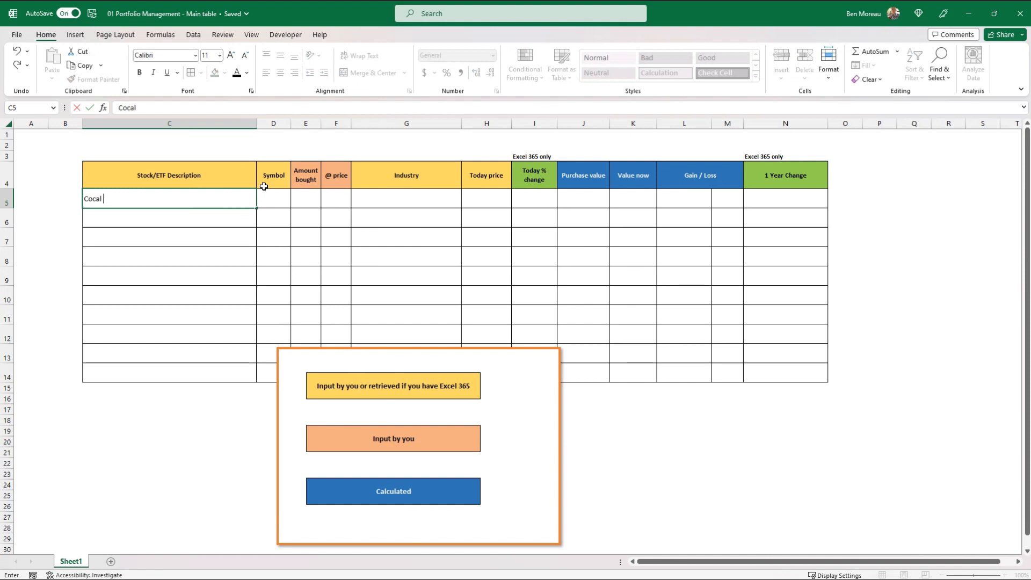
key(BackSpace)
text( Cola)
key(Return)
key(Up)
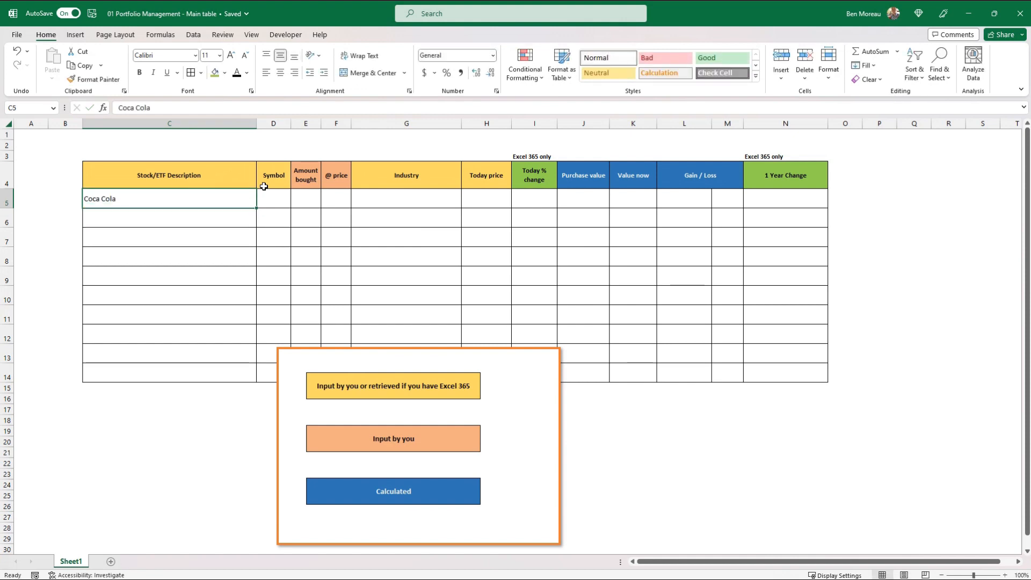
Enter KO as the Coca Cola stock's symbol in cell D5
click(270, 195)
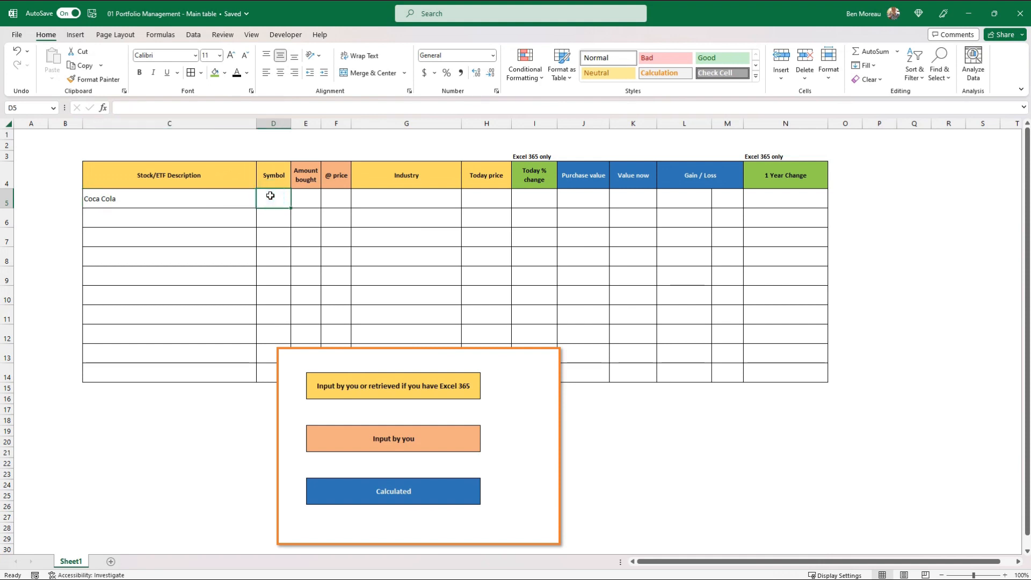
text(KO)
key(Return)
key(Up)
Enter 100 as the amount bought in E5 and $2 as the purchase price in F5
click(307, 198)
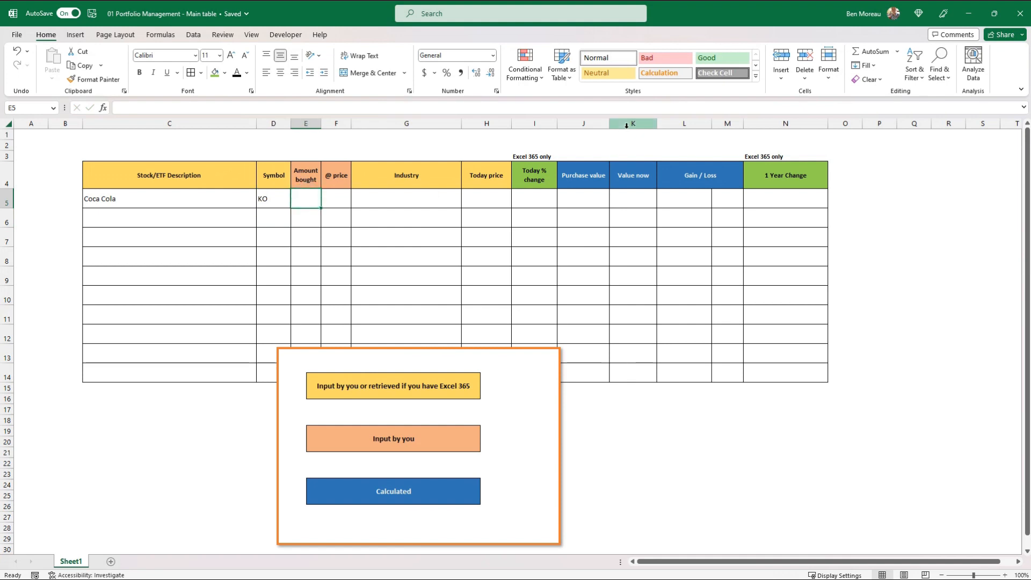
text(100)
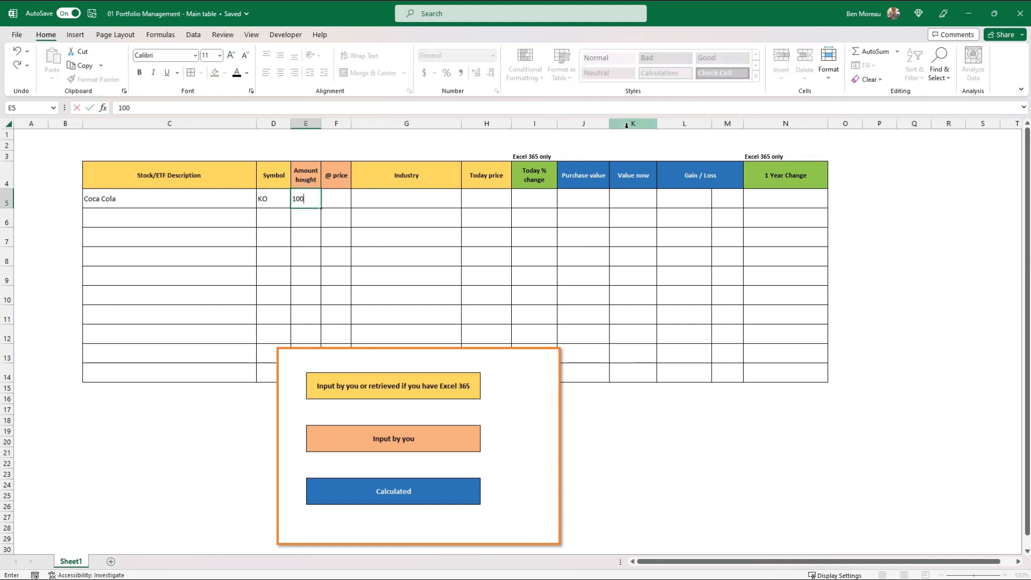
key(Tab)
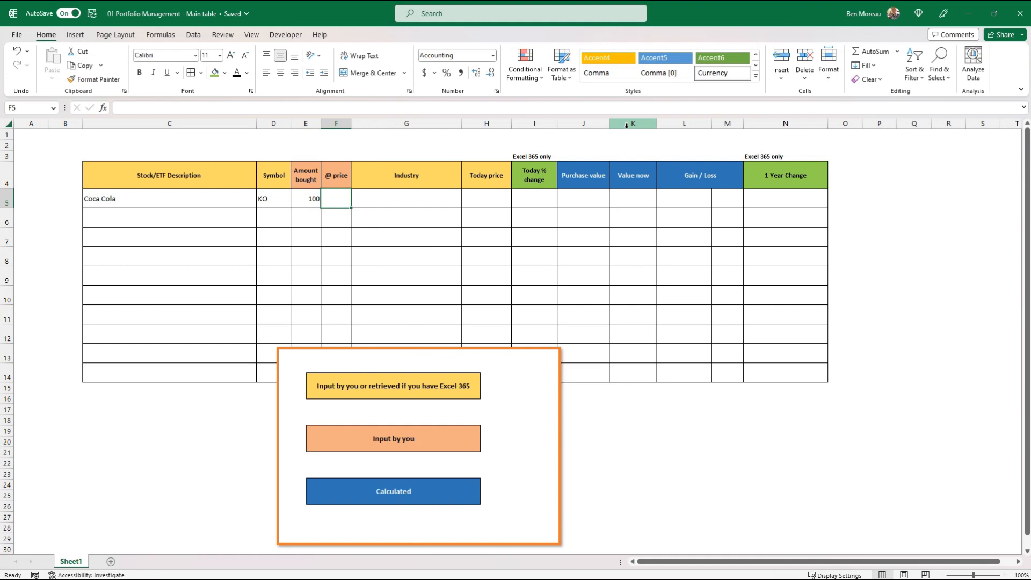
text($2)
key(ctrl+Return)
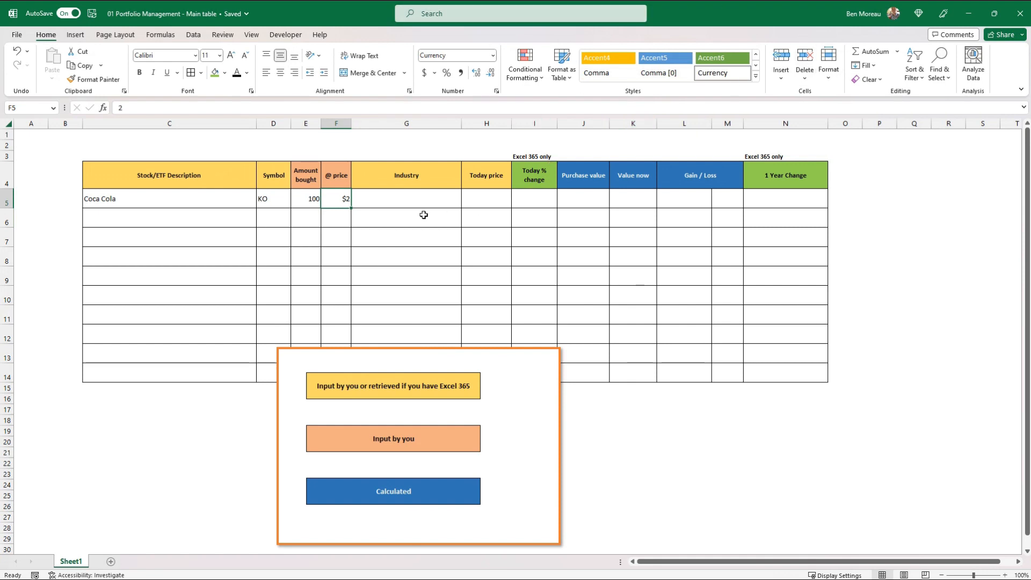
Enter Beverages as the Coca Cola row's industry in cell G5
click(399, 198)
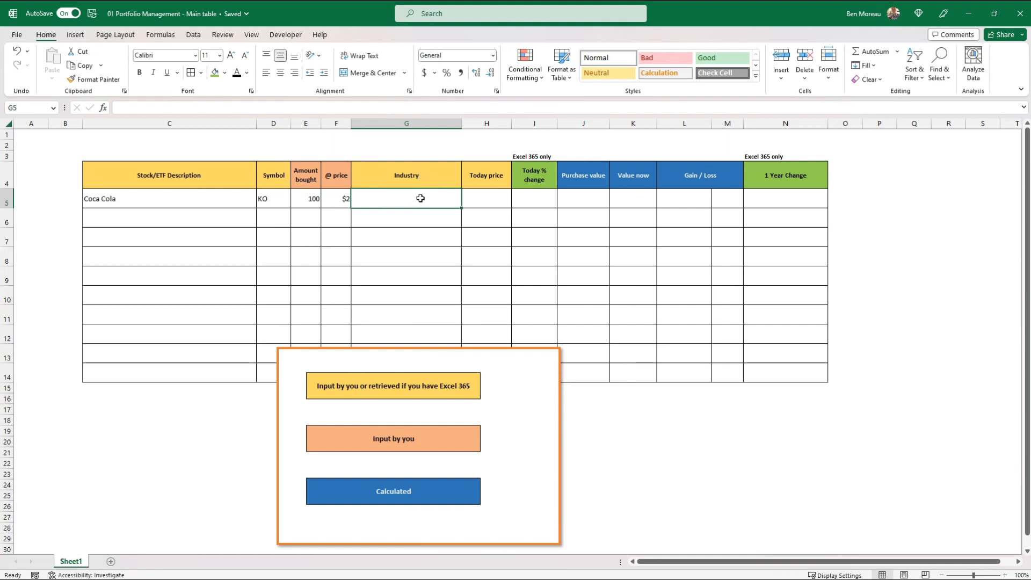
text(Be)
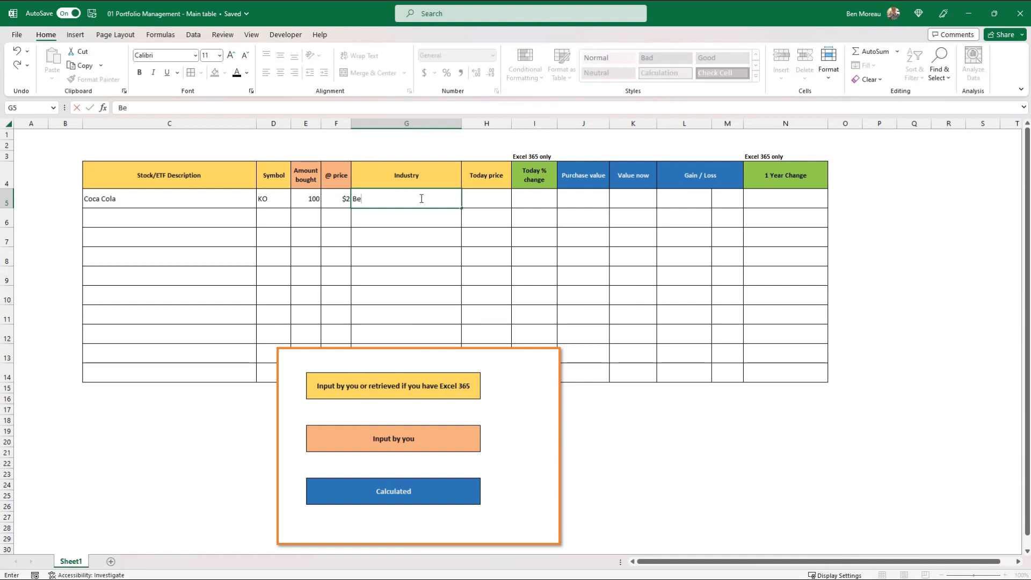
text(verages)
key(ctrl+Return)
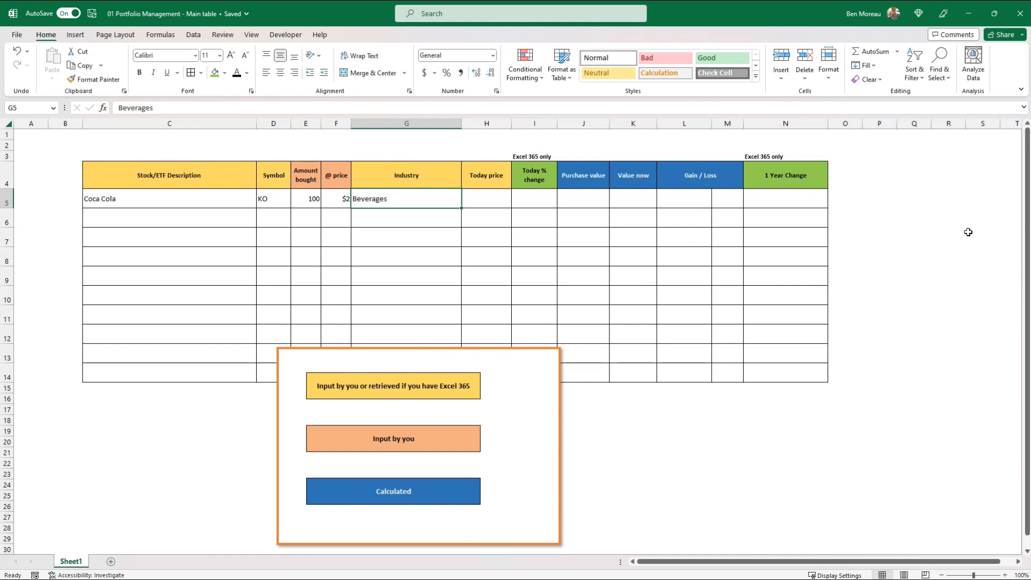
Enter 3 as today's price in H5 and apply the dollar accounting format to H5 and the purchase price in F5
key(Tab)
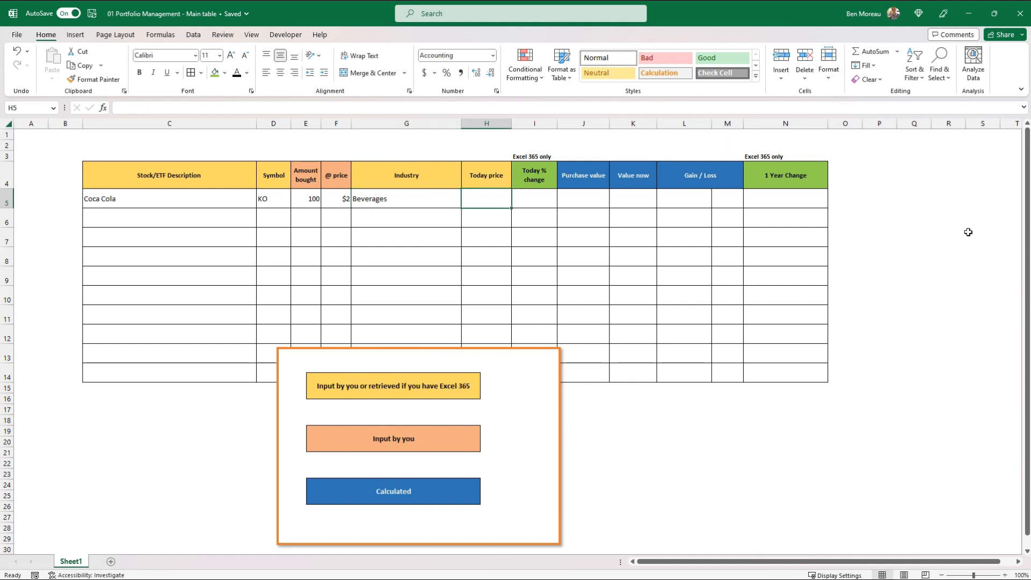
text(3)
key(ctrl+Return)
click(425, 72)
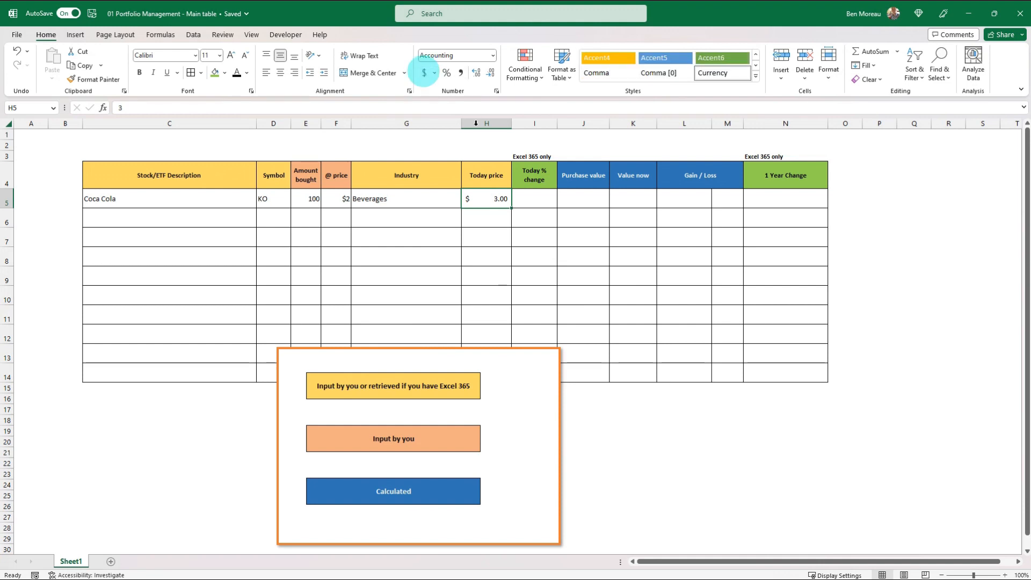
click(335, 199)
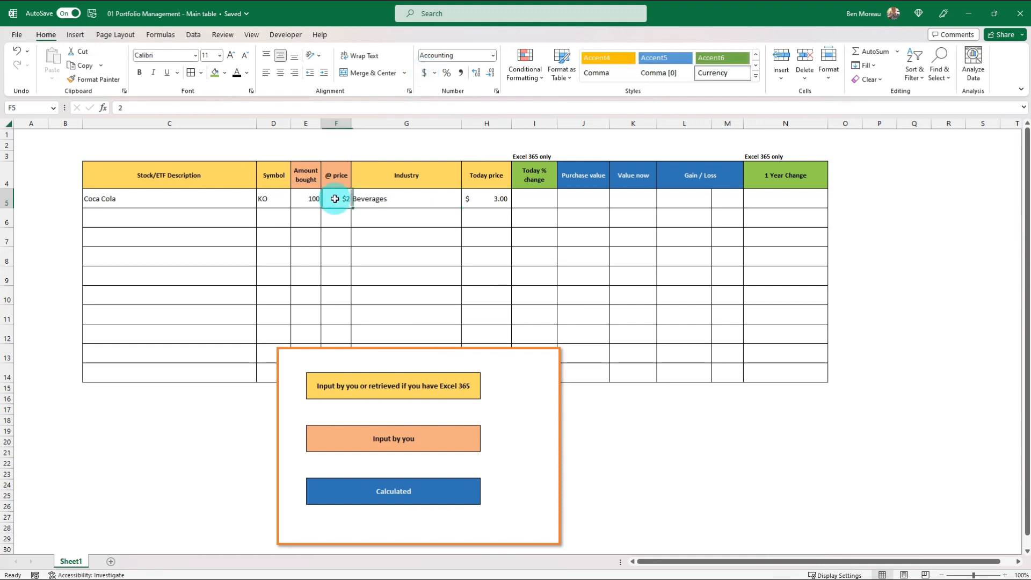
click(424, 72)
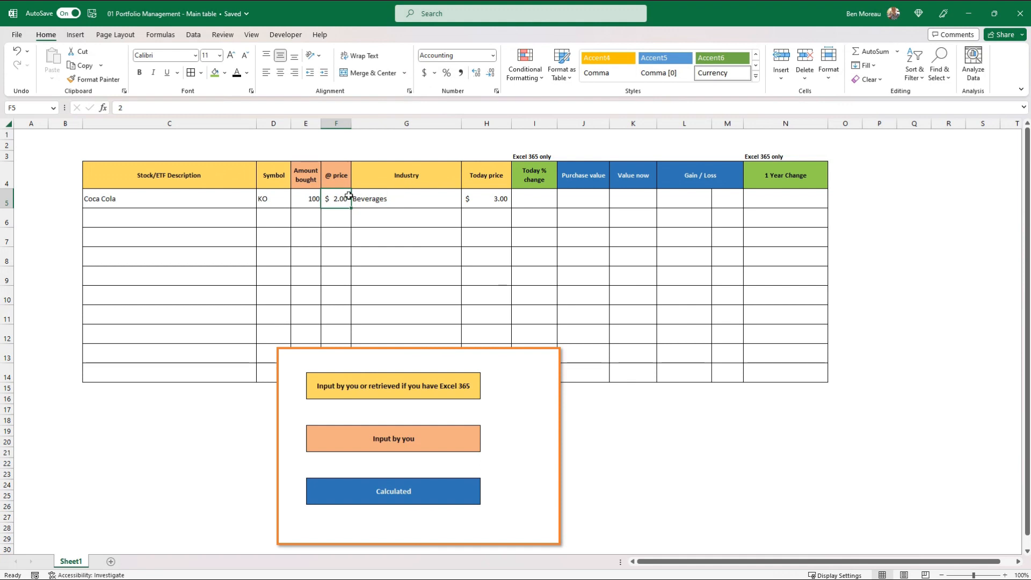
click(486, 203)
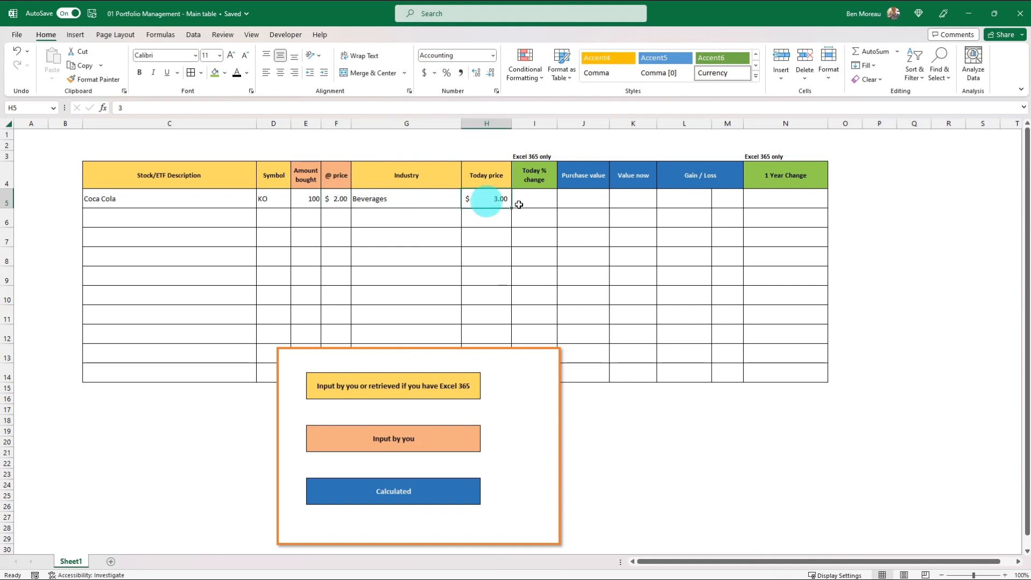
click(532, 178)
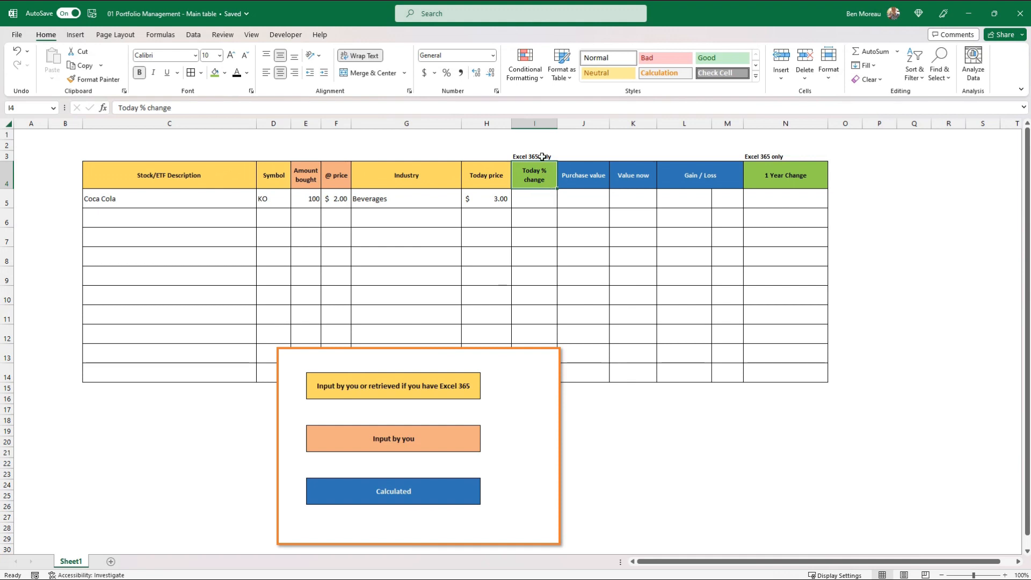
click(541, 195)
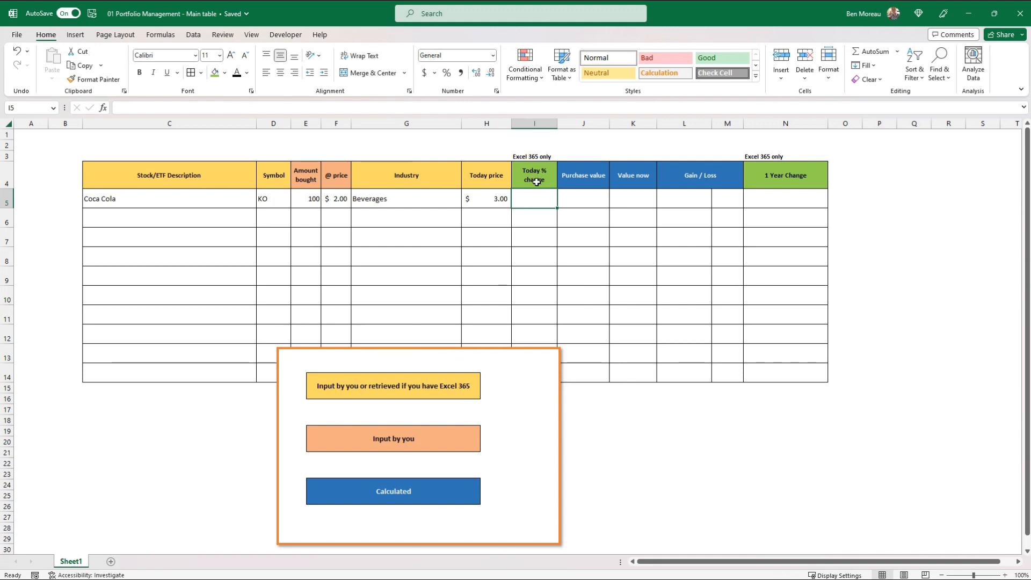
click(535, 123)
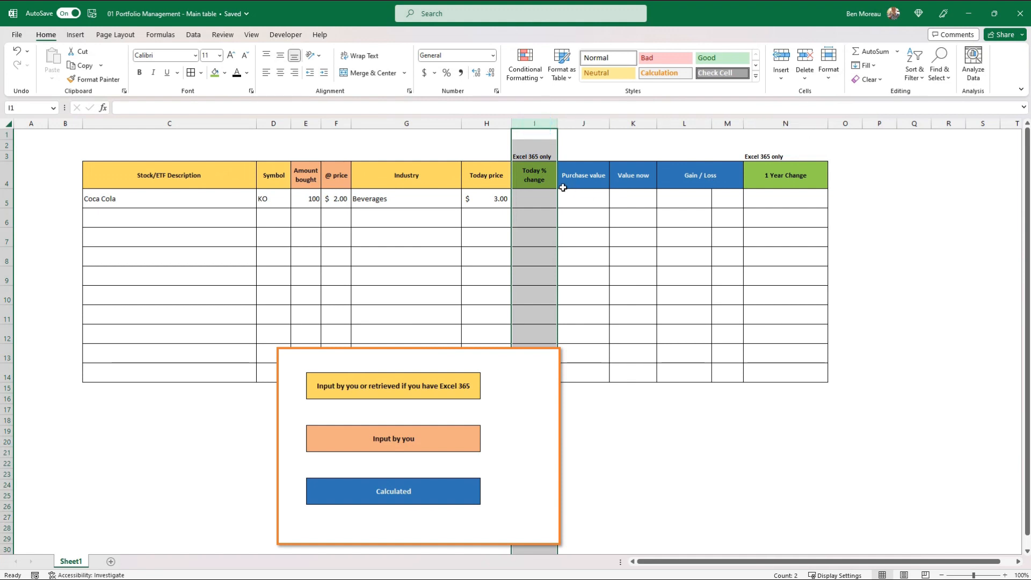
click(547, 183)
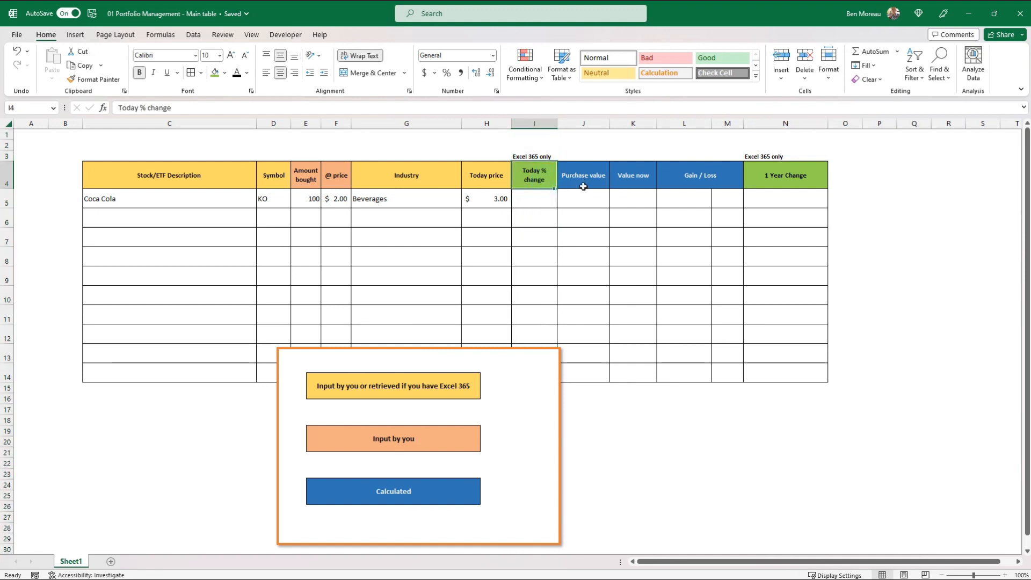
Calculate the Coca Cola purchase value in J5 with the formula =E5*F5, multiplying amount bought by purchase price
click(583, 183)
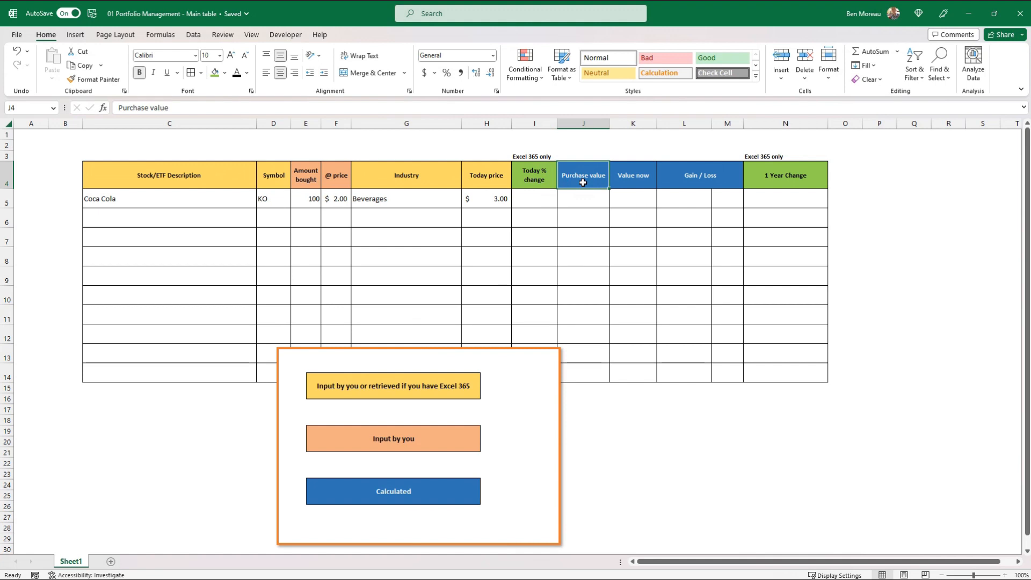
key(Down)
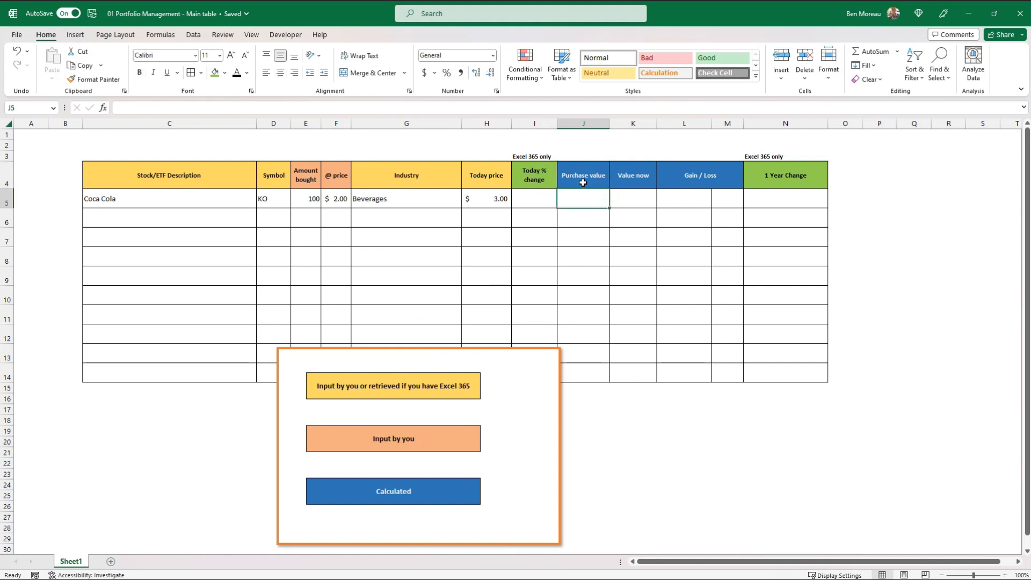
text(=)
key(Left)
key(Left)
key(Left)
key(Left)
key(Left)
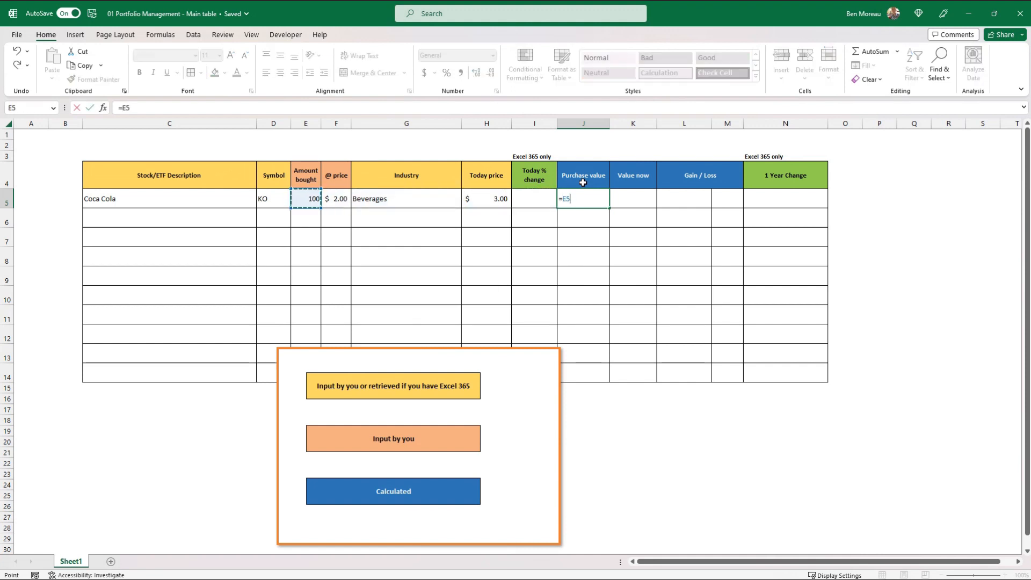
text(*)
key(Left)
key(Left)
key(Left)
key(Left)
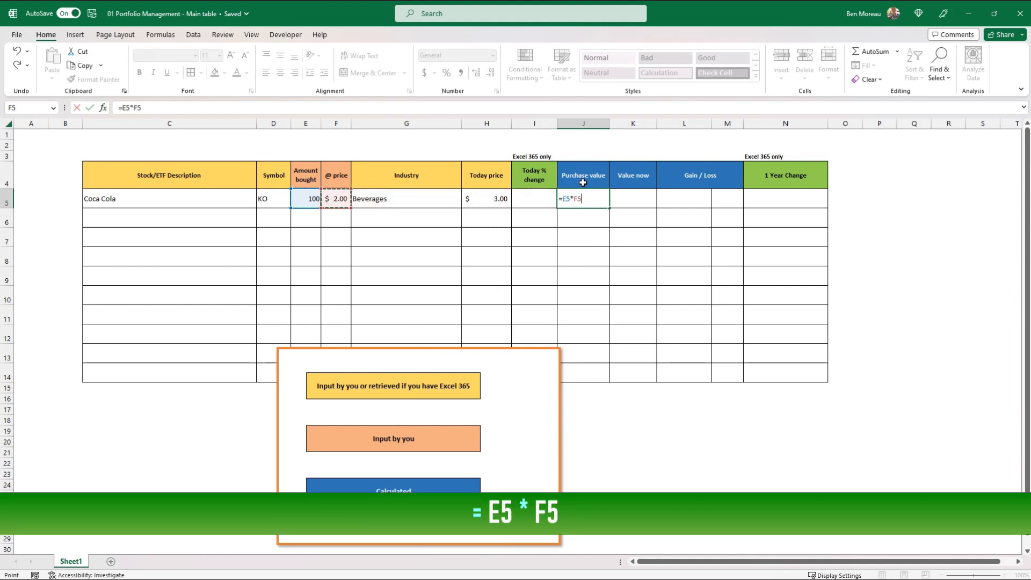
key(ctrl+Return)
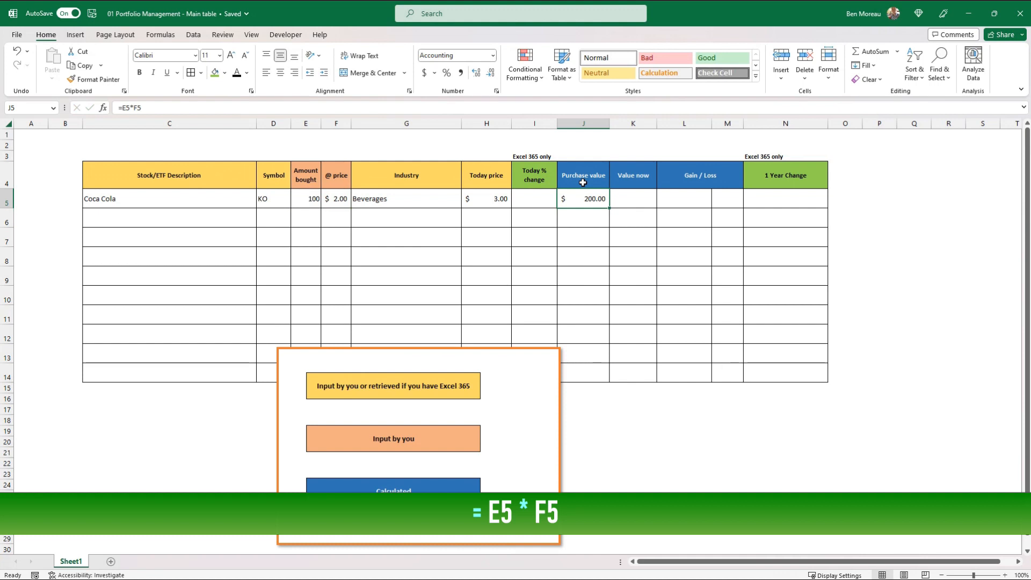
Change the Coca Cola amount bought in E5 to 1000 and return to the Purchase value column
key(Left)
key(Left)
key(Left)
key(Left)
key(Left)
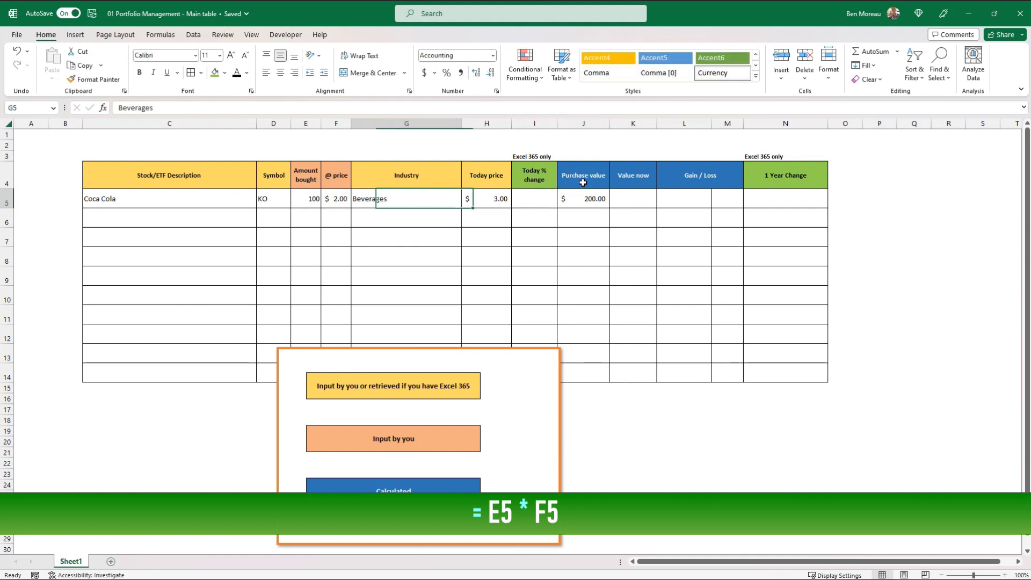
text(1000)
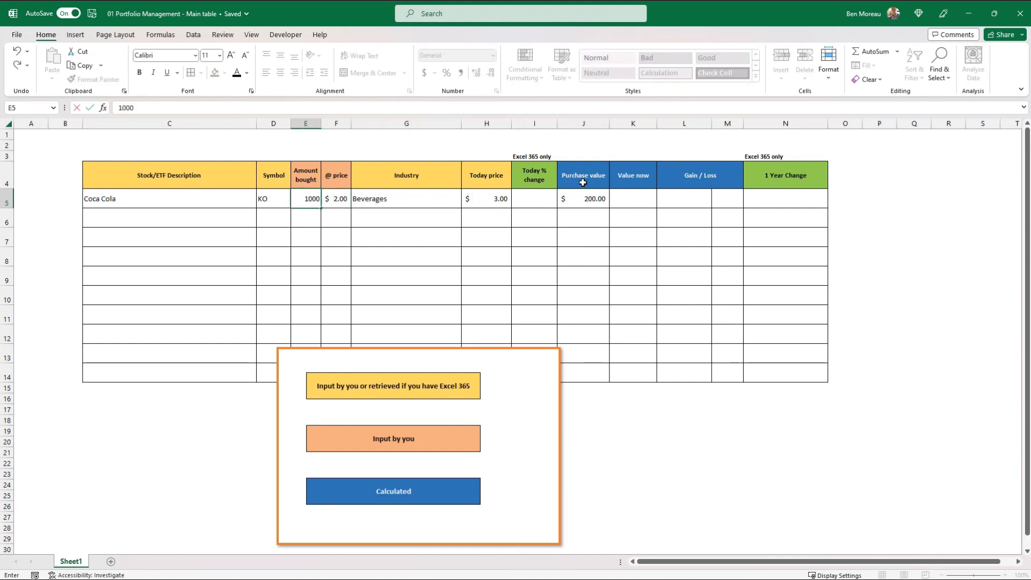
key(Tab)
key(Up)
key(Right)
key(Right)
key(Right)
key(Right)
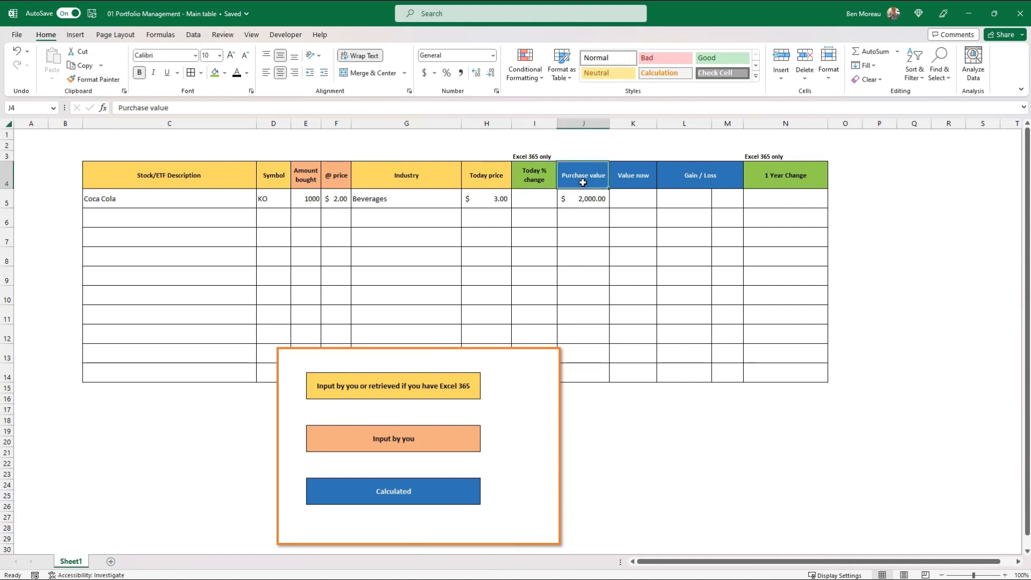
Calculate the Coca Cola value now in K5 with the formula =E5*H5, multiplying amount bought by today's price
key(Down)
key(Right)
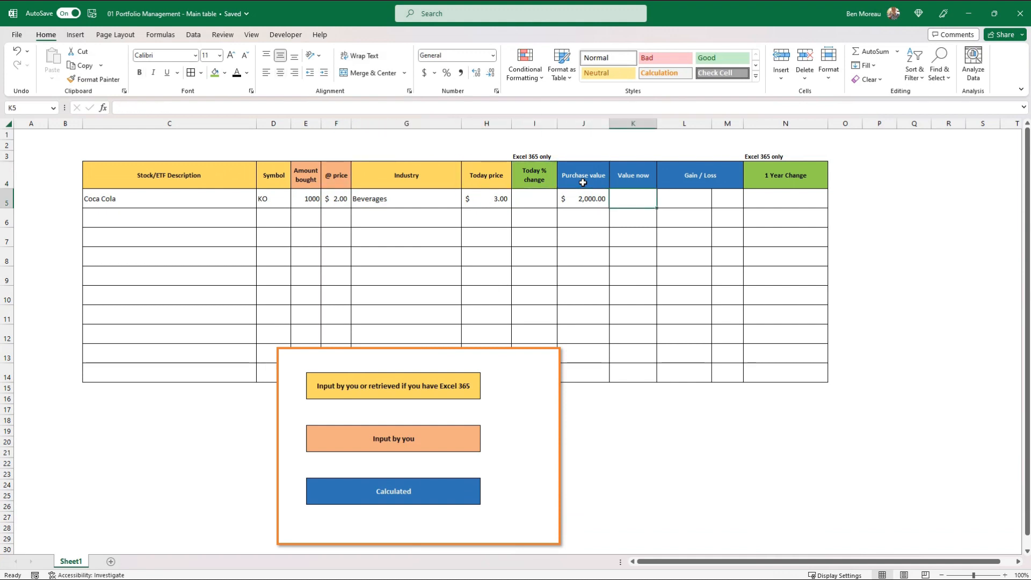
text(=)
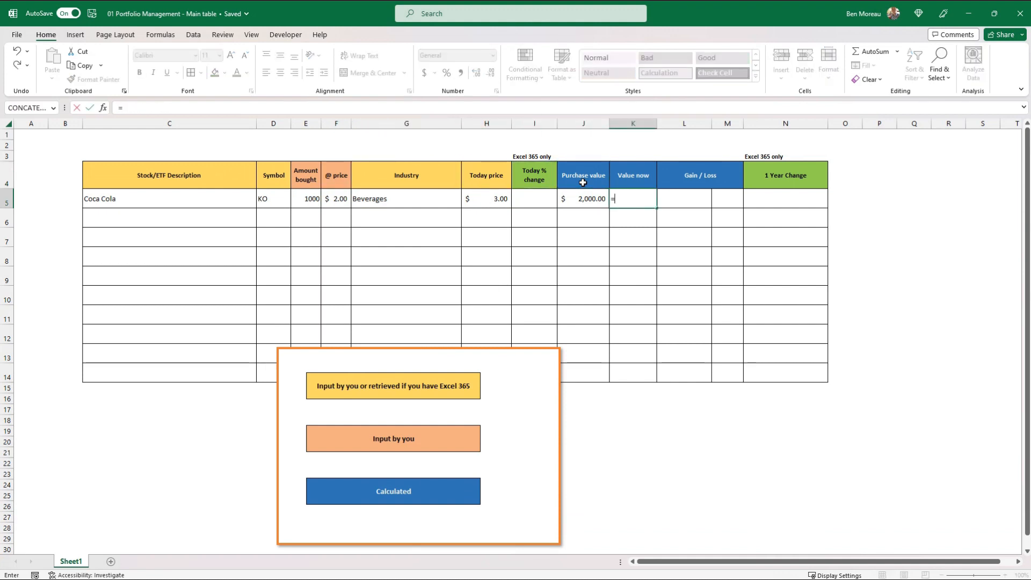
key(Left)
key(Left)
key(Left)
key(Left)
key(Left)
key(Left)
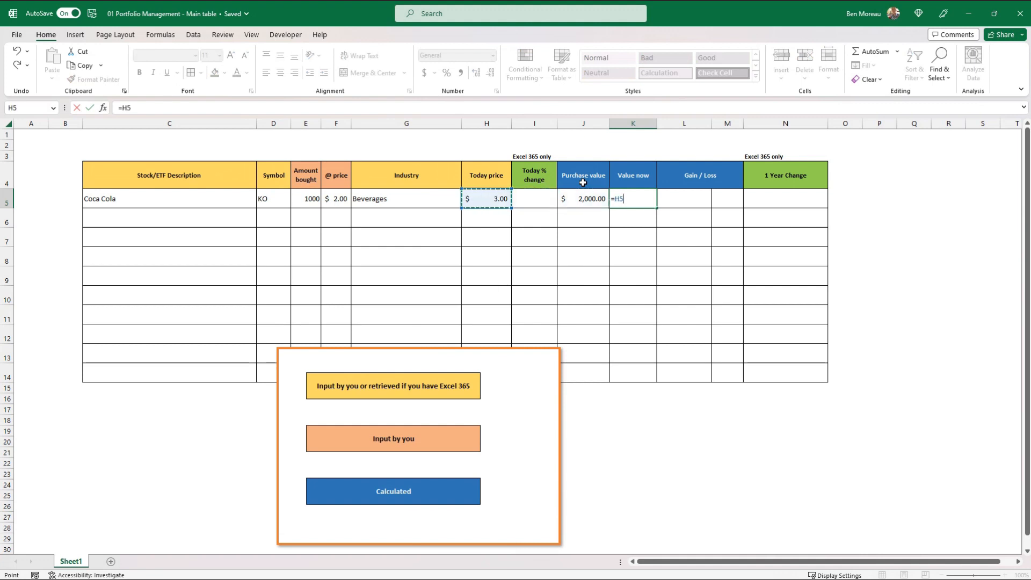
text(*)
key(Left)
key(Left)
key(Left)
key(Return)
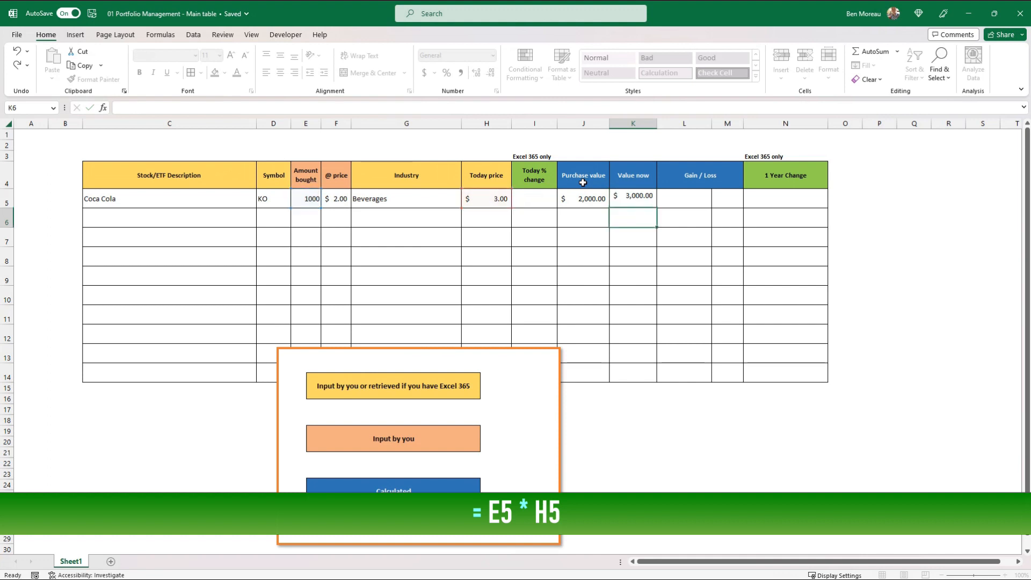
key(Up)
key(Left)
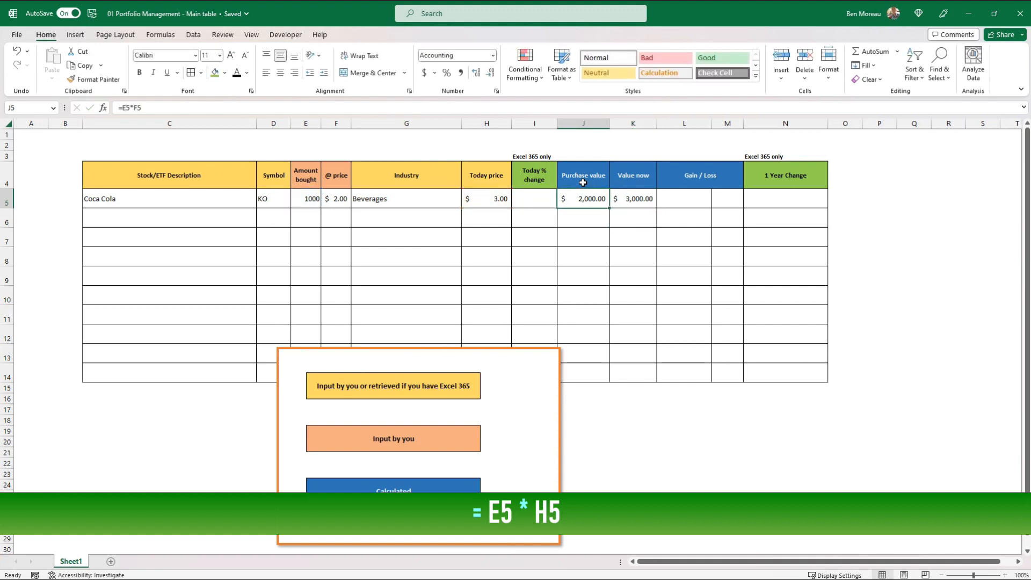
key(Right)
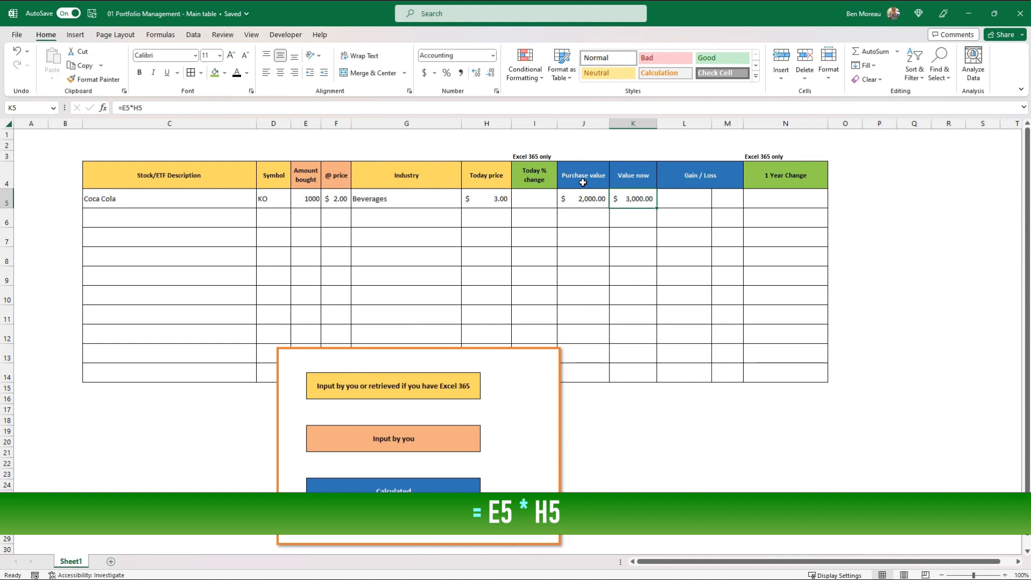
Calculate the Coca Cola gain or loss in L5 with the formula =K5-J5, subtracting purchase value from value now
key(Right)
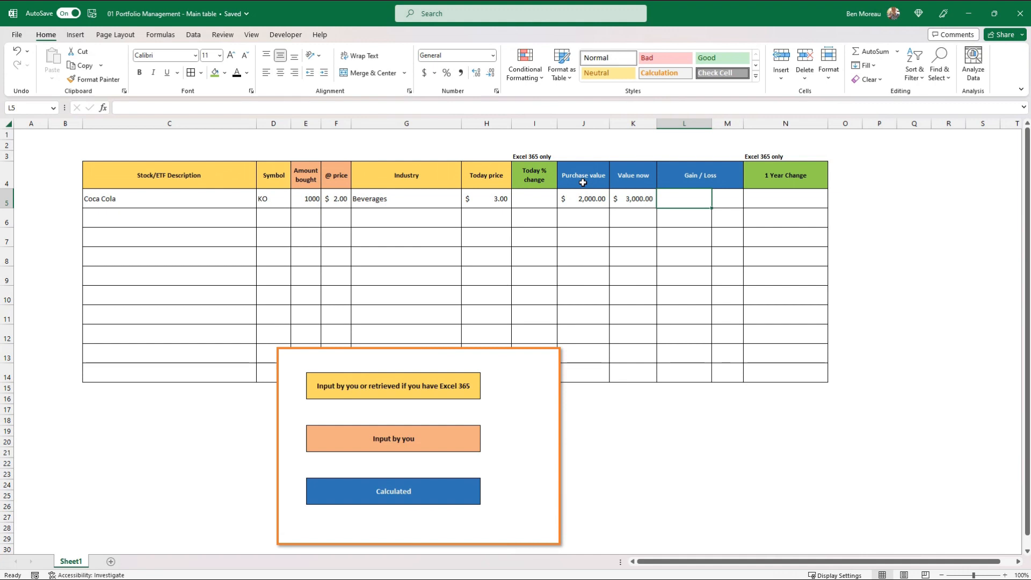
text(=)
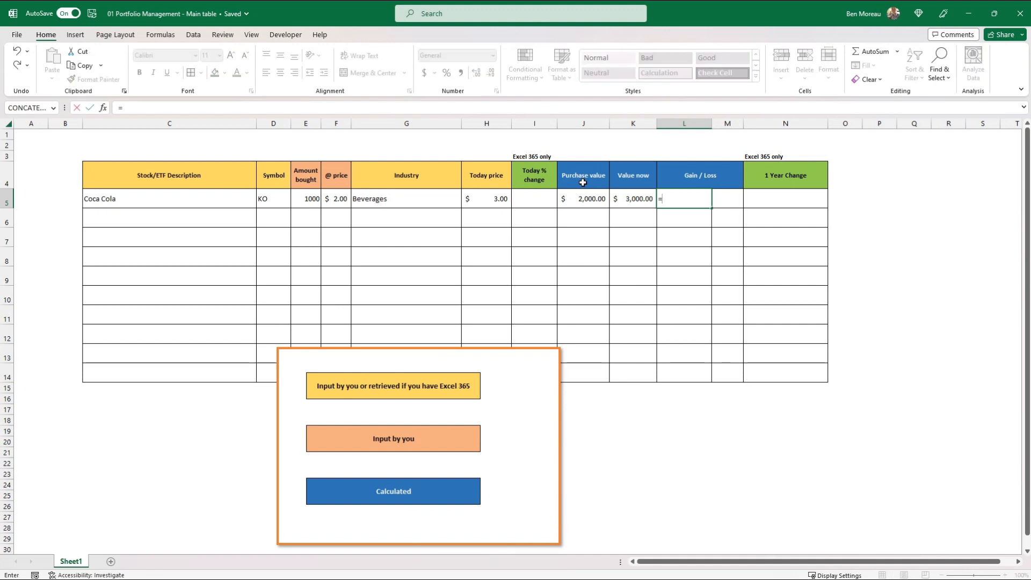
key(Left)
text(-)
key(Left)
key(Left)
key(Return)
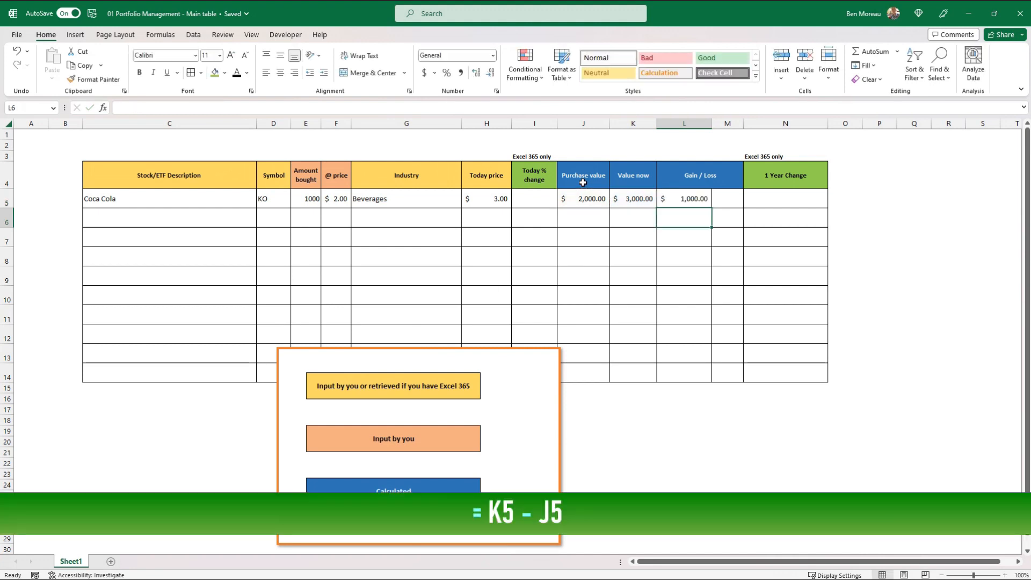
Remove the decimal places from the gain/loss in L5 and from the purchase value and value now in J5:K5
key(Up)
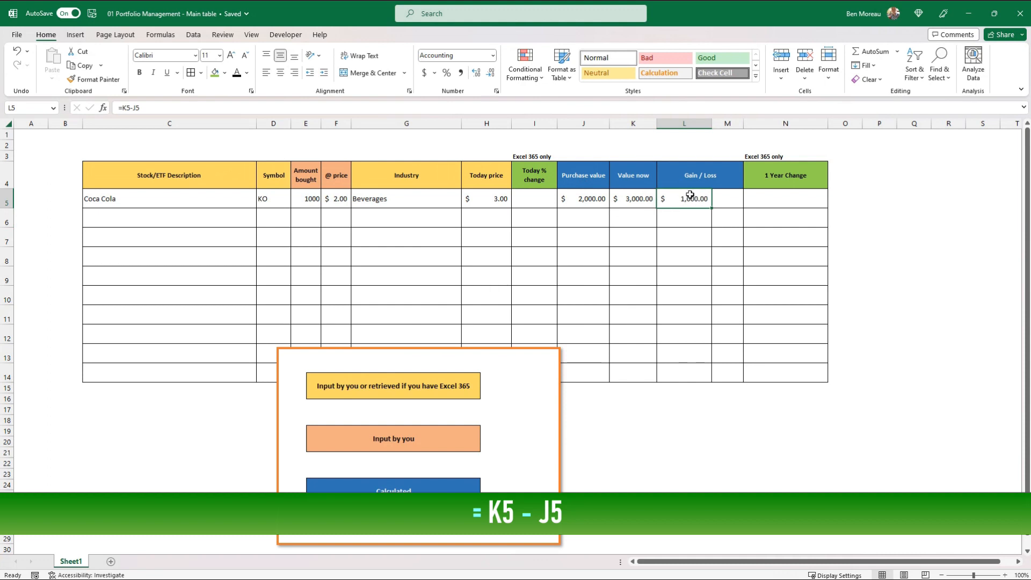
click(492, 75)
click(492, 75)
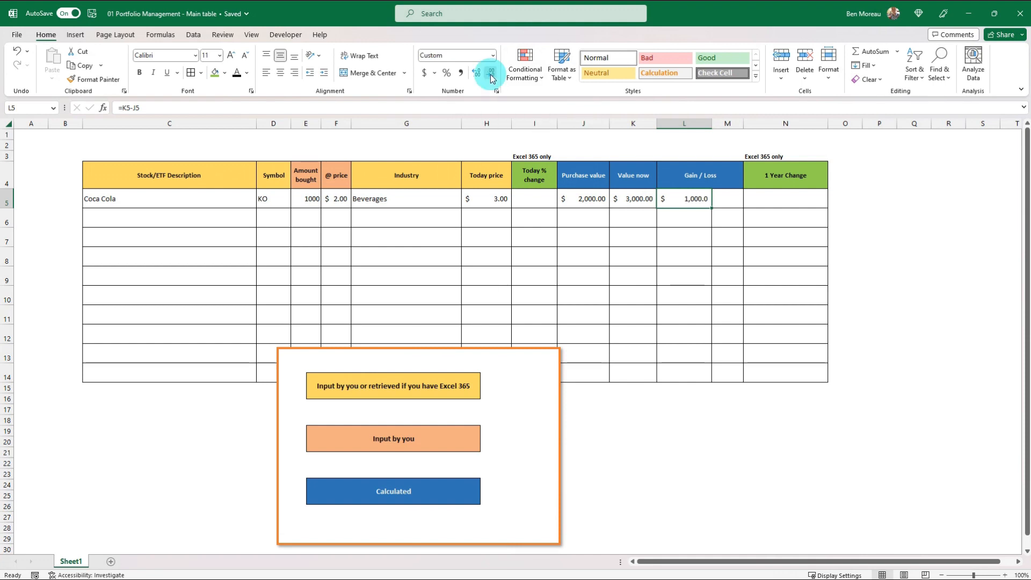
drag(647, 200, 595, 198)
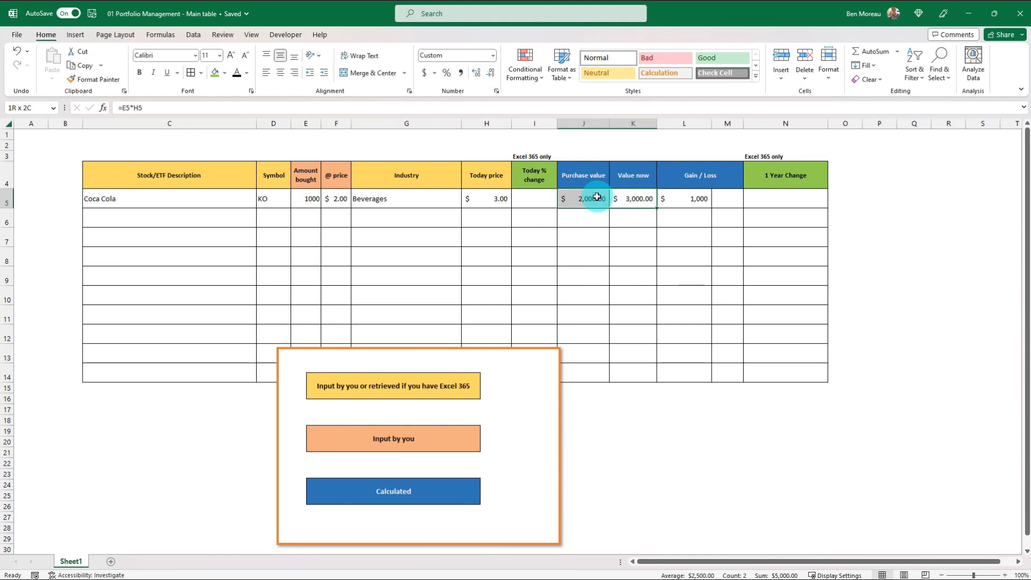
click(492, 75)
click(492, 75)
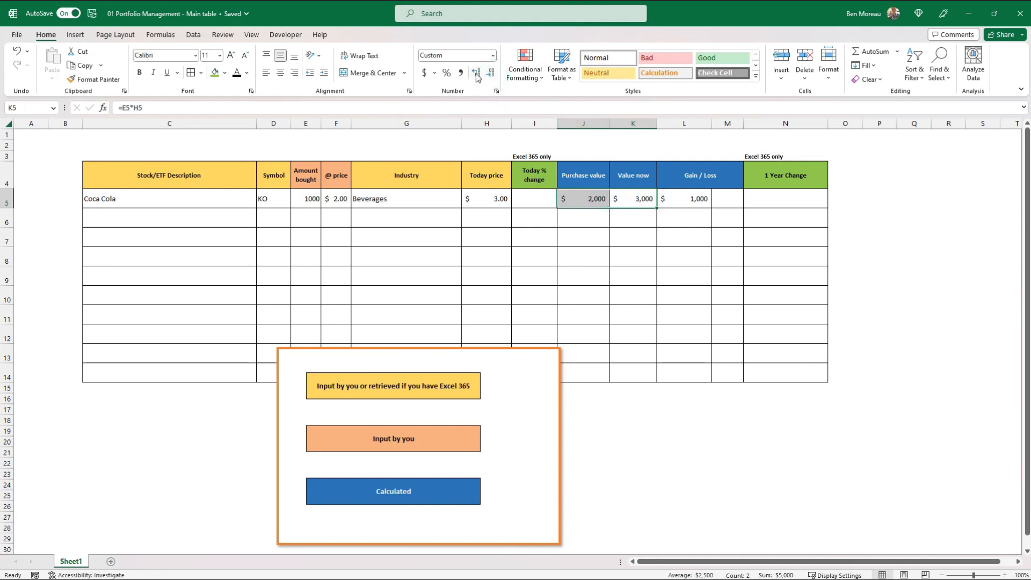
click(477, 75)
click(492, 74)
click(585, 200)
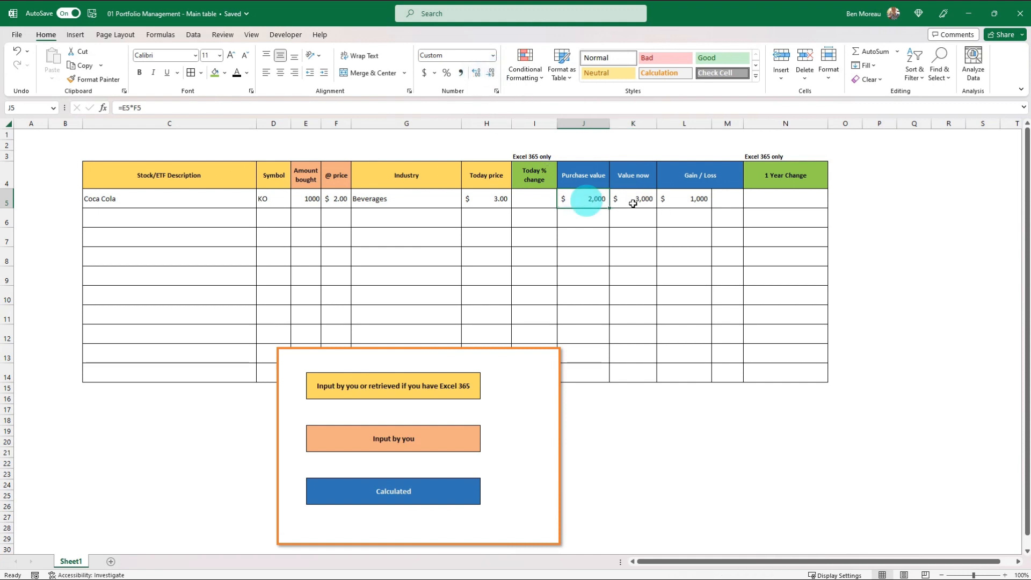
Calculate the relative Coca Cola gain or loss in M5 with the formula =L5/J5
click(680, 200)
click(730, 198)
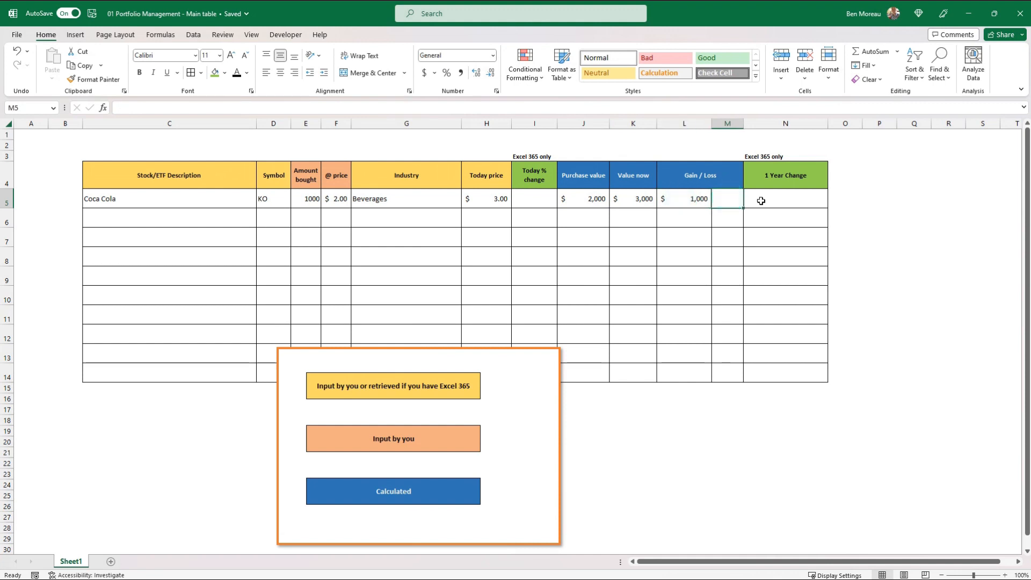
text(=)
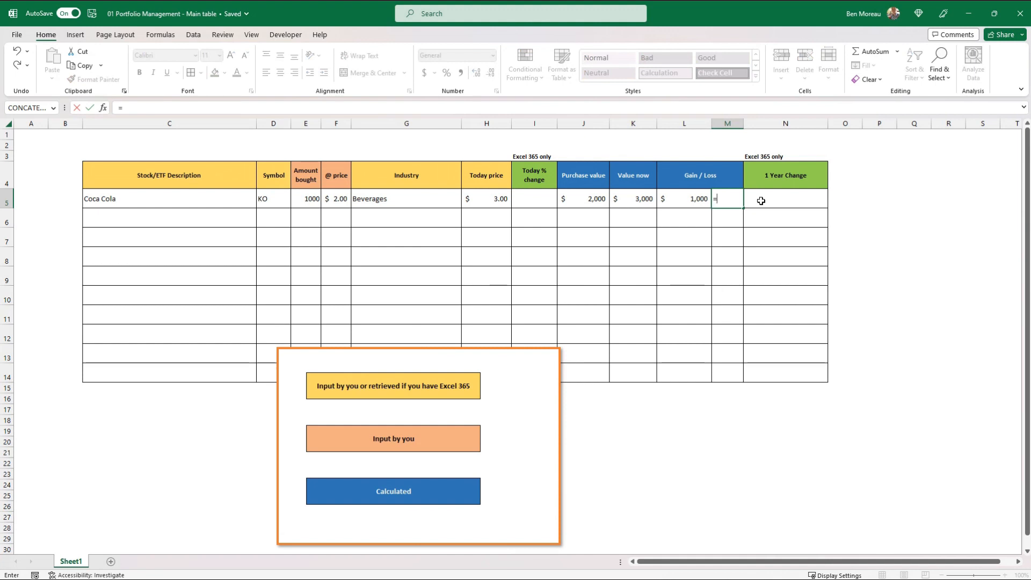
key(Left)
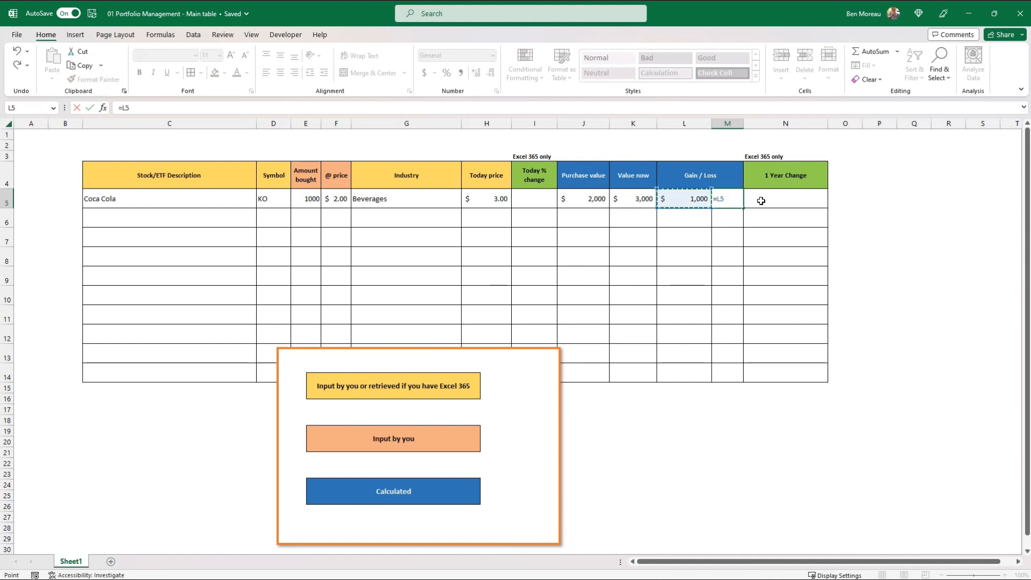
text(/)
key(Left)
key(Left)
key(Left)
key(ctrl+Return)
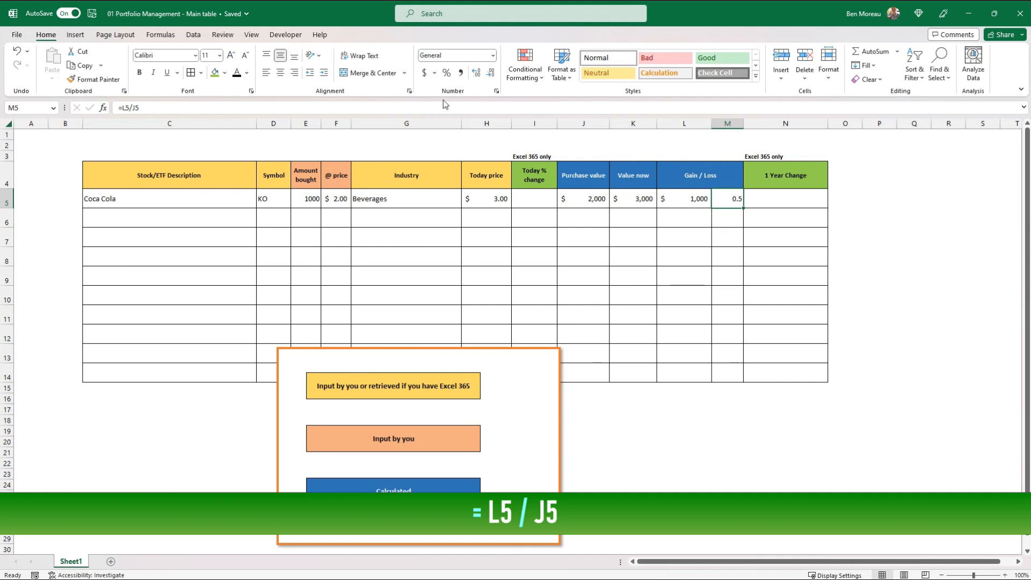
Format the relative gain or loss in M5 as a percentage
click(449, 73)
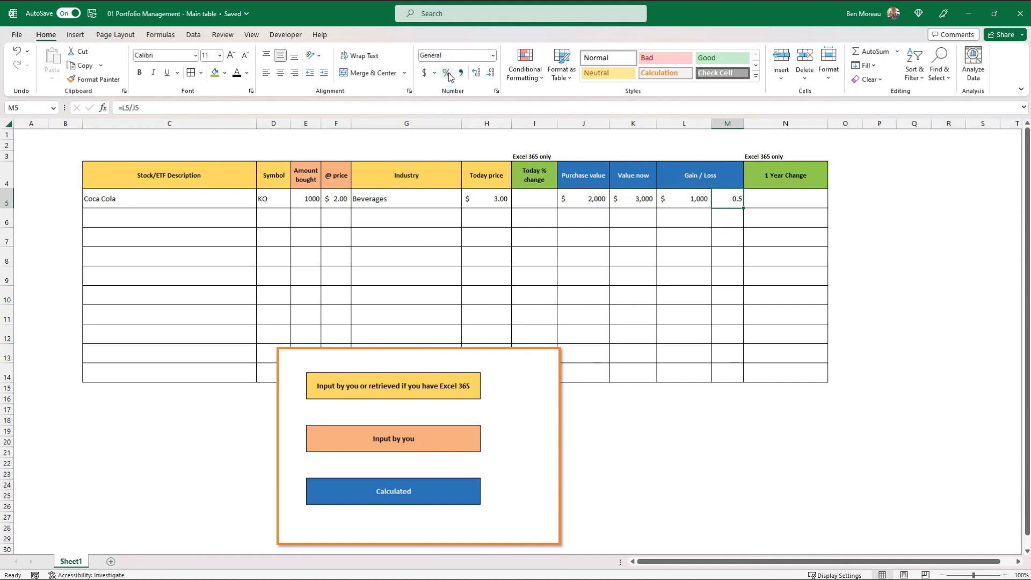
click(449, 74)
click(449, 73)
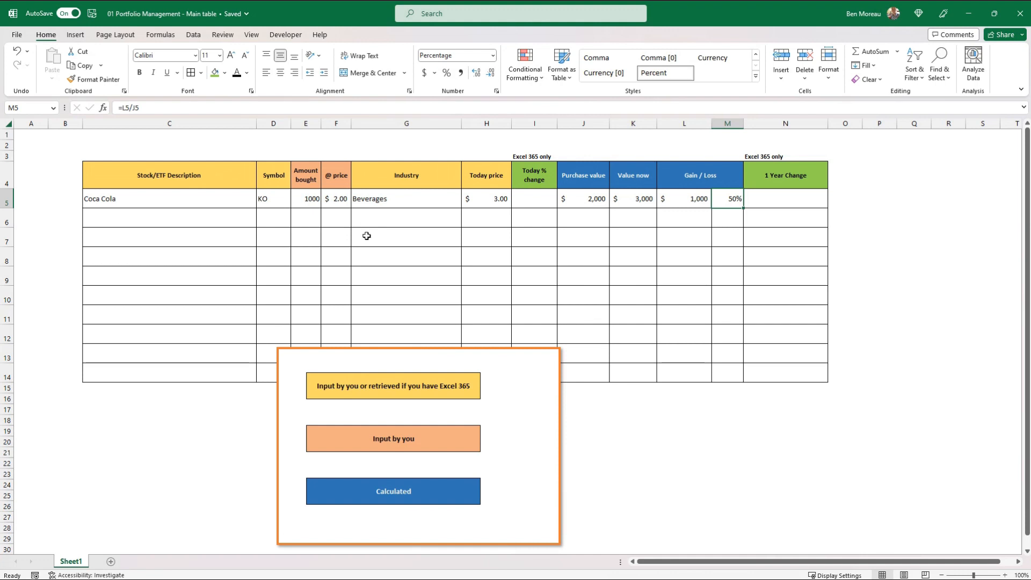
drag(594, 177, 725, 177)
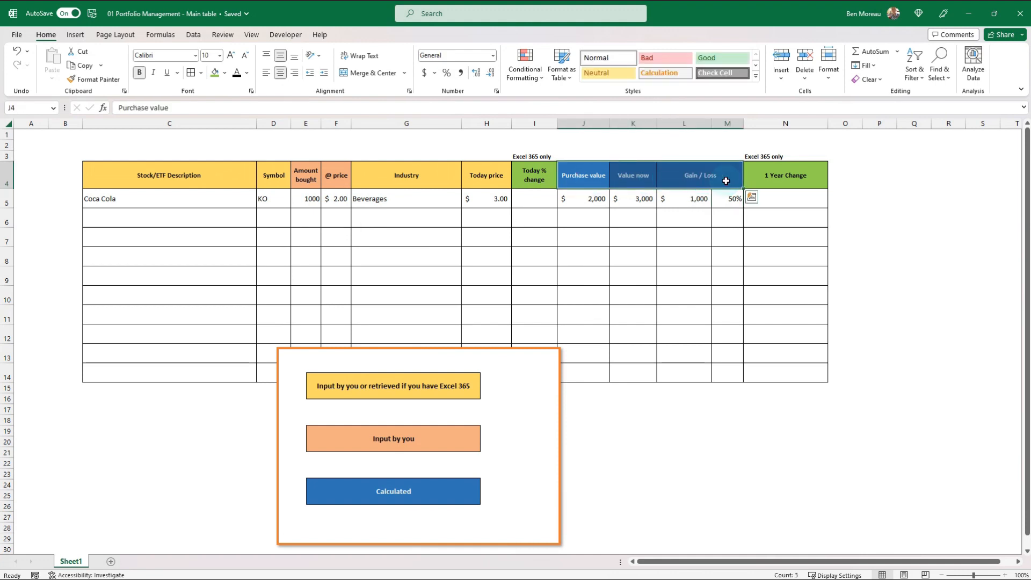
drag(164, 174, 400, 181)
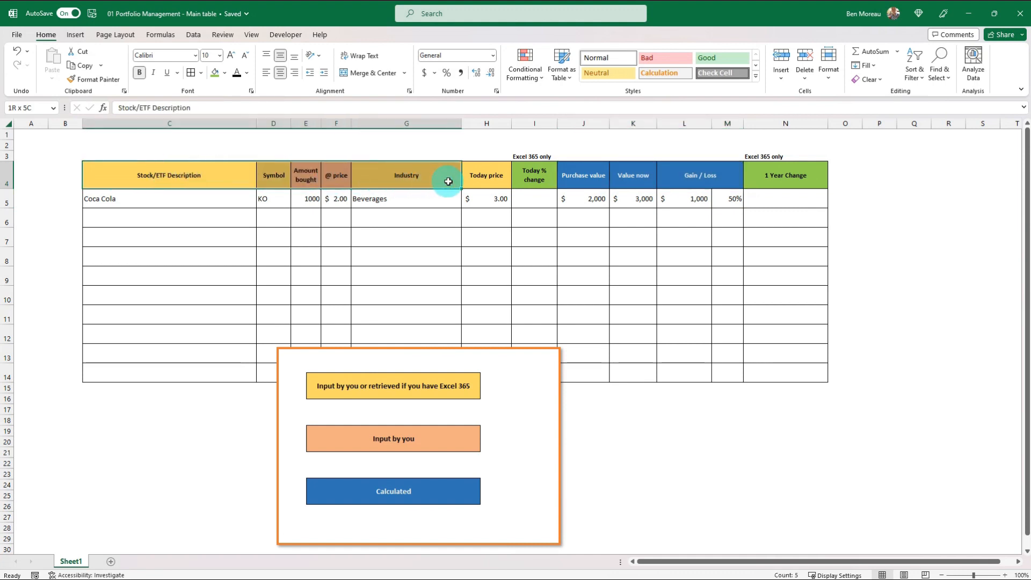
click(486, 179)
click(487, 158)
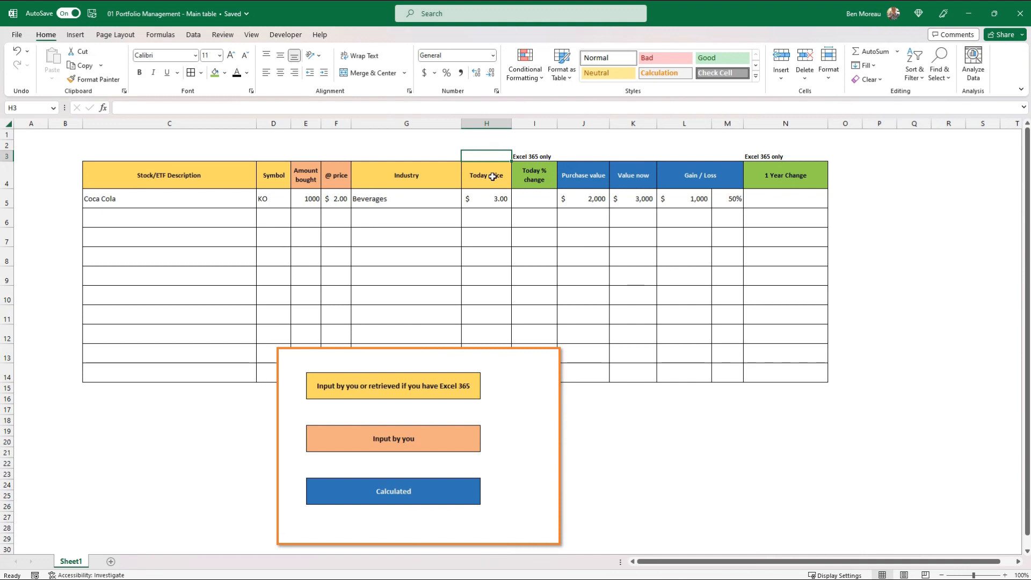
click(489, 177)
click(493, 200)
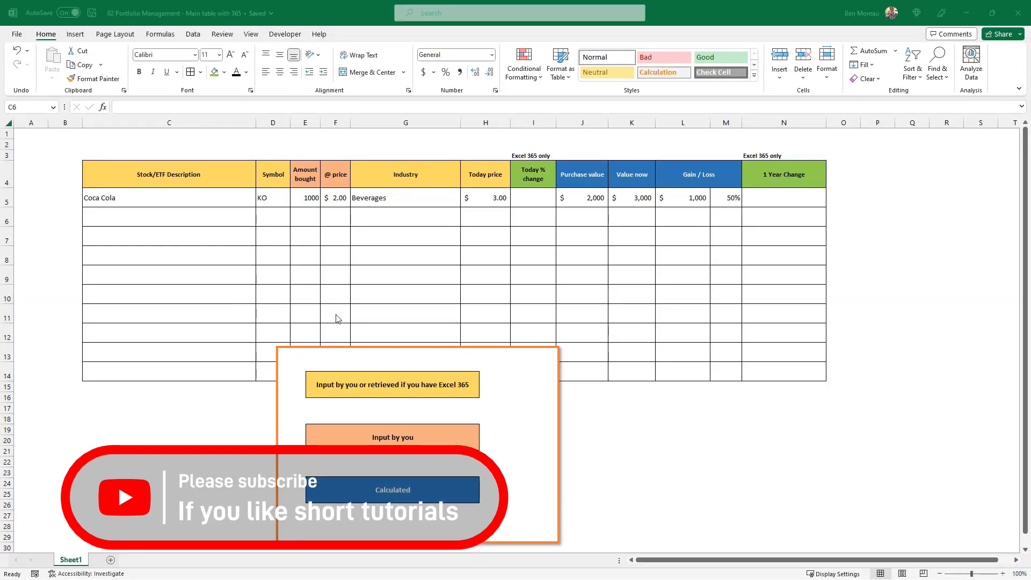
Add a new blank worksheet to the 02 Portfolio Management - Main table with 365 workbook
click(86, 448)
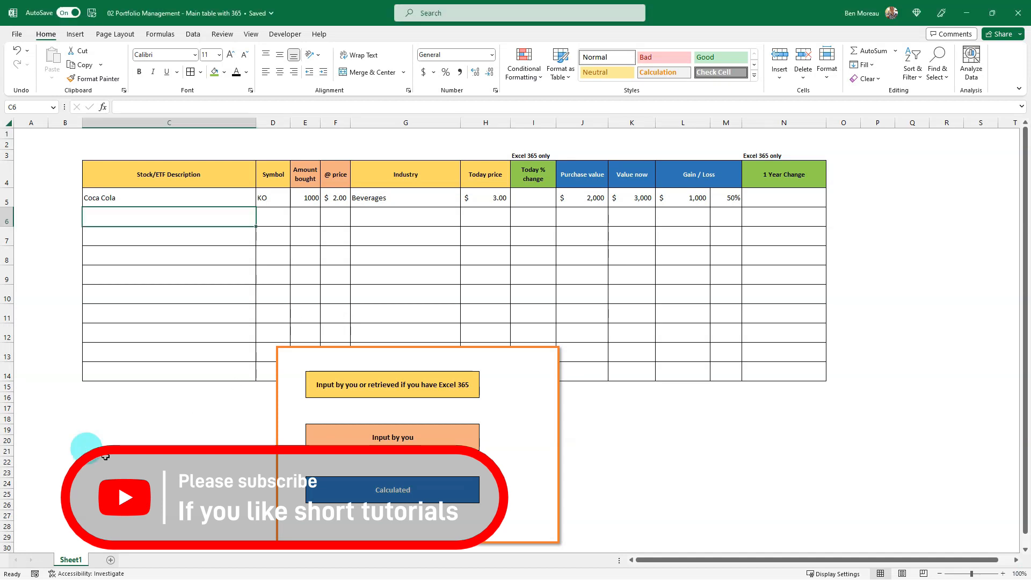
click(110, 560)
click(239, 294)
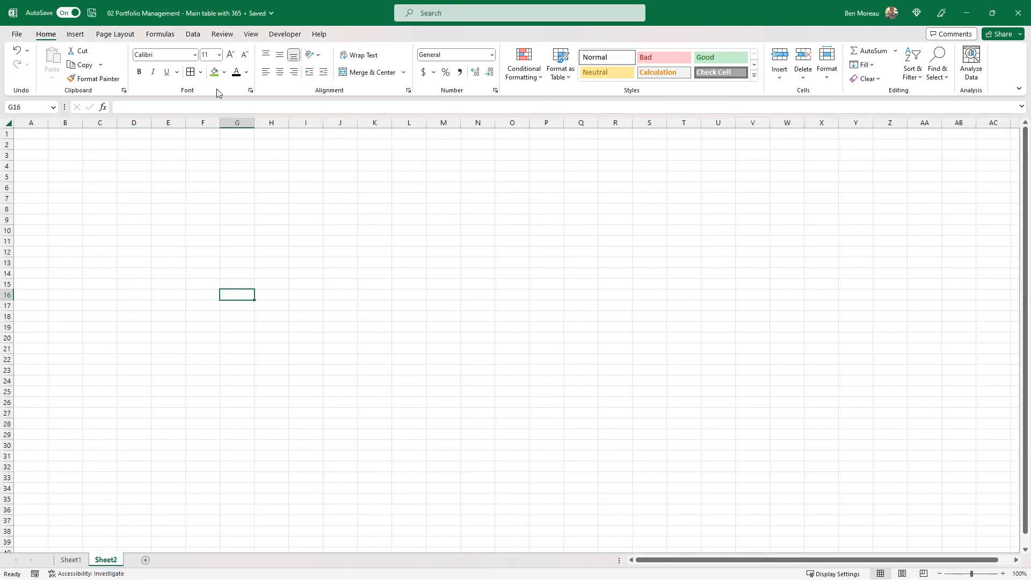
Look through the full gallery of linked data types available for cells
click(193, 35)
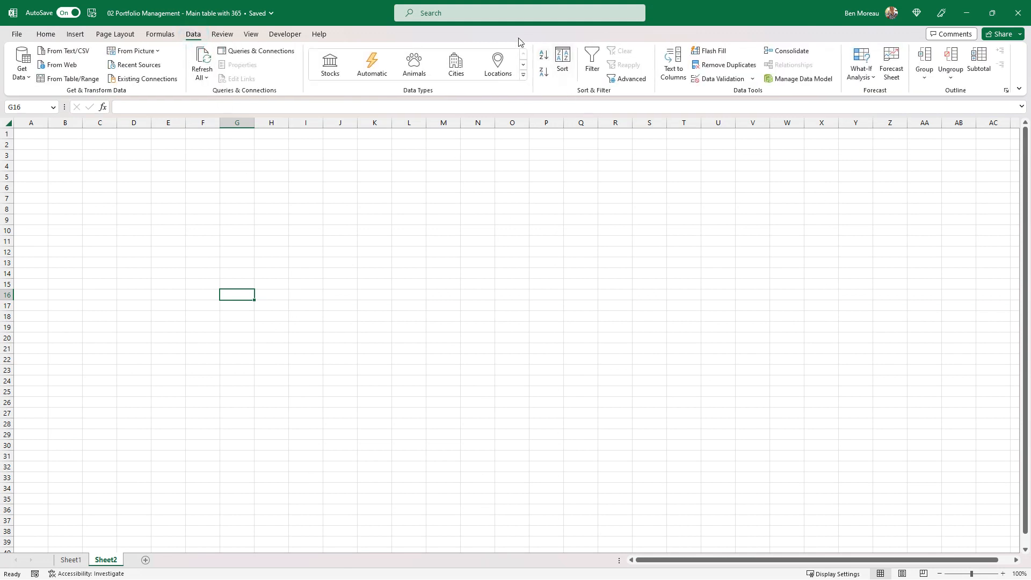
click(524, 76)
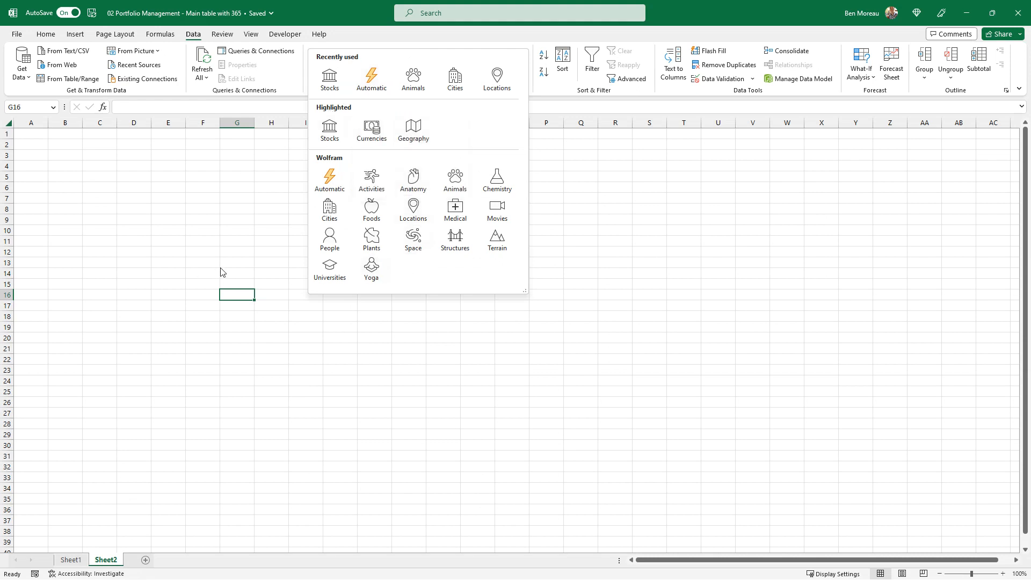
click(230, 248)
Enter bear in cell G11 of the new sheet and convert it to the Animals data type
click(232, 241)
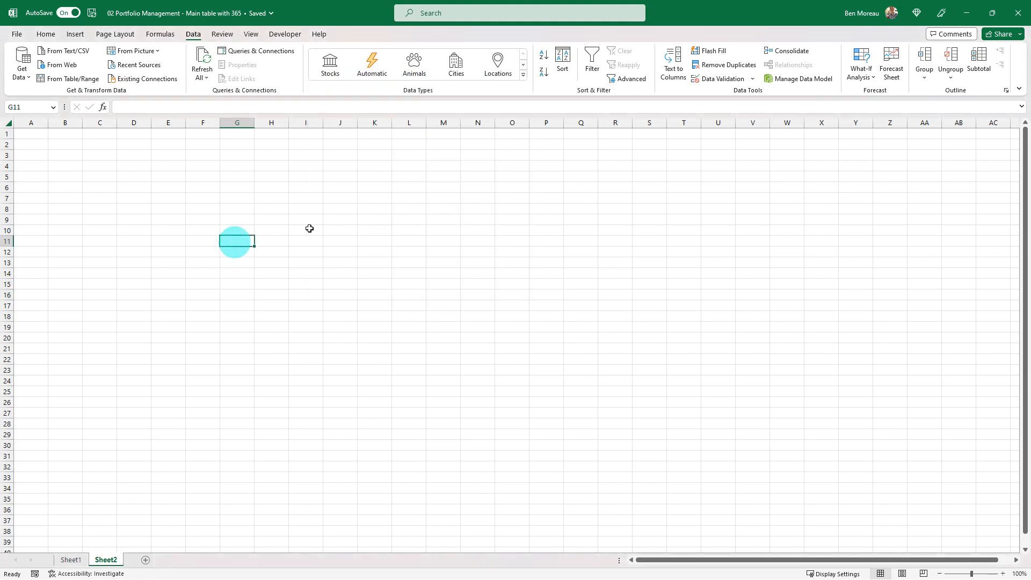
text(bear)
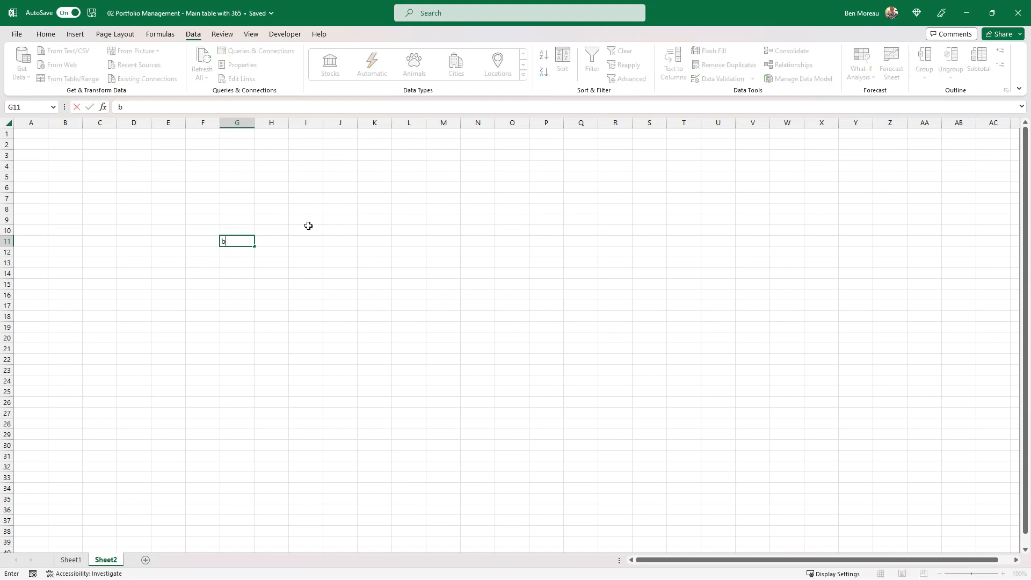
key(Return)
key(Up)
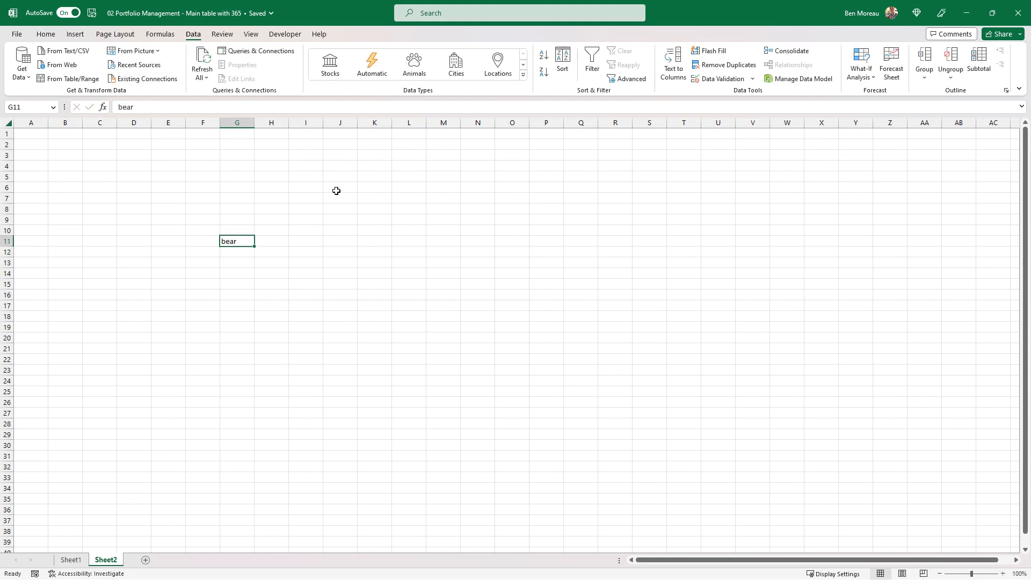
click(416, 68)
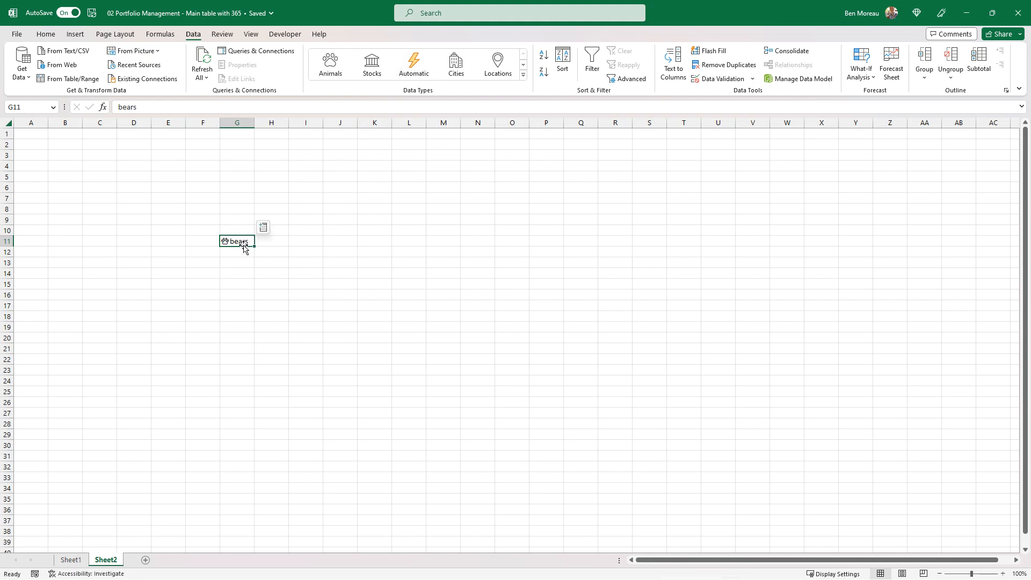
Extract the bears cell's taxonomic level into H11 and its scientific name into I11
click(264, 228)
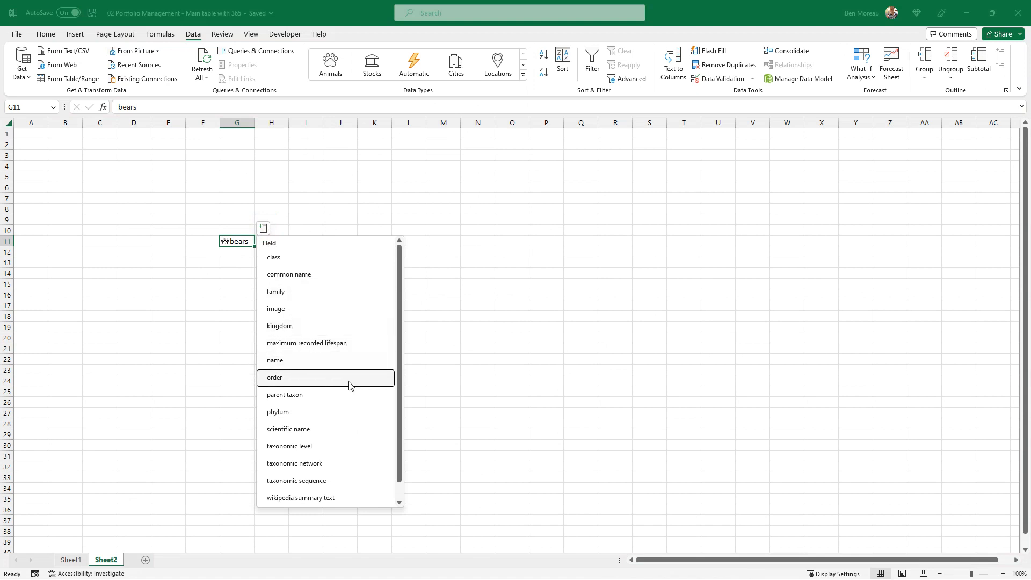
click(353, 445)
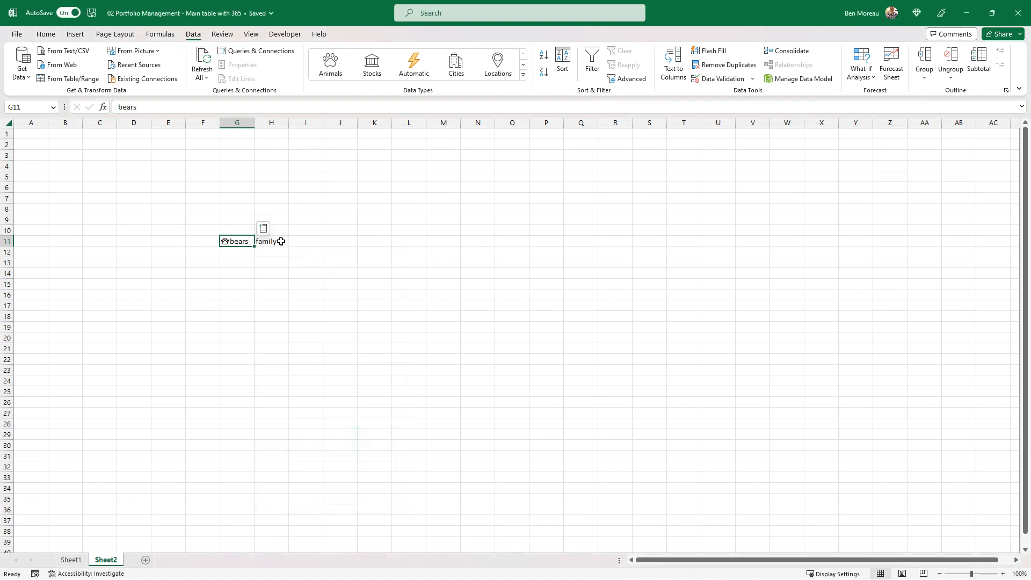
click(265, 230)
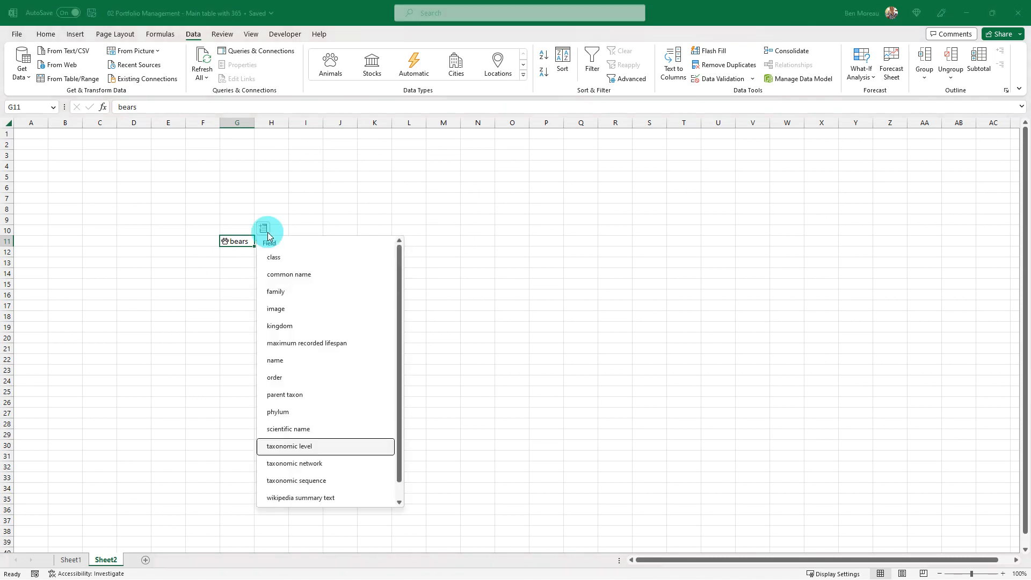
scroll(361, 401, down, 1)
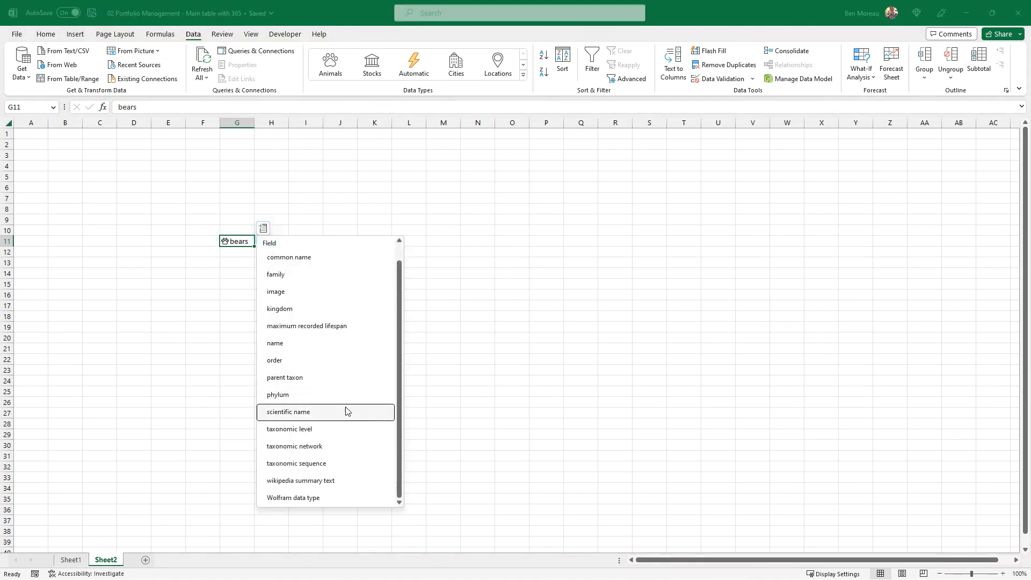
click(346, 411)
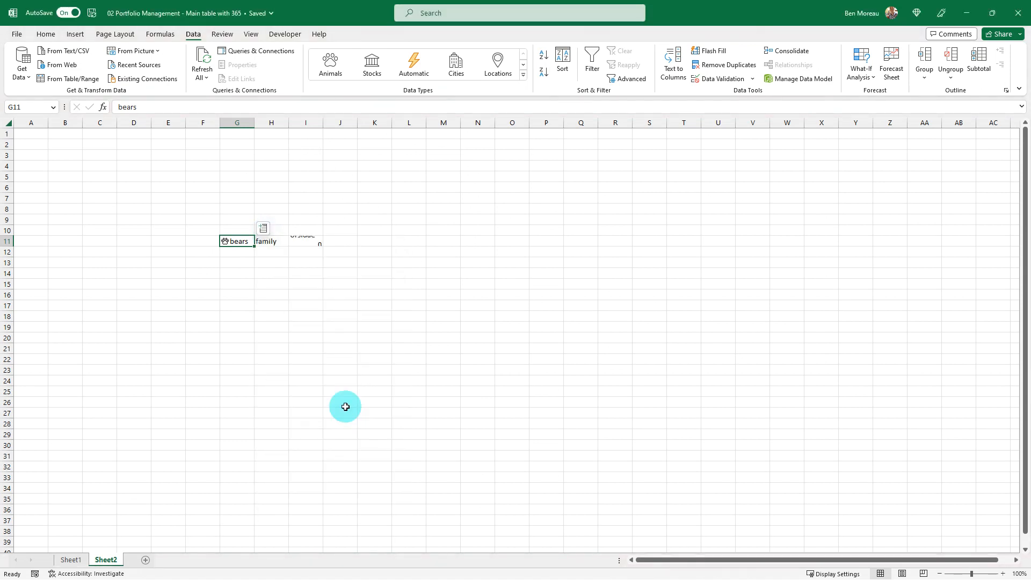
Extract the bears image into J11 and make row 11 several times taller to enlarge the picture
click(264, 228)
scroll(317, 411, down, 1)
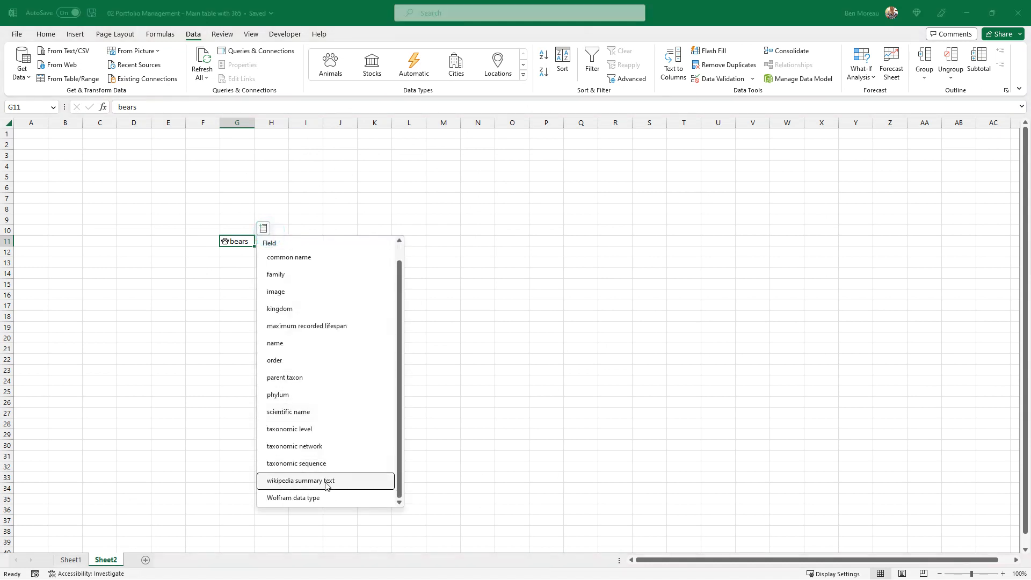
scroll(322, 379, up, 1)
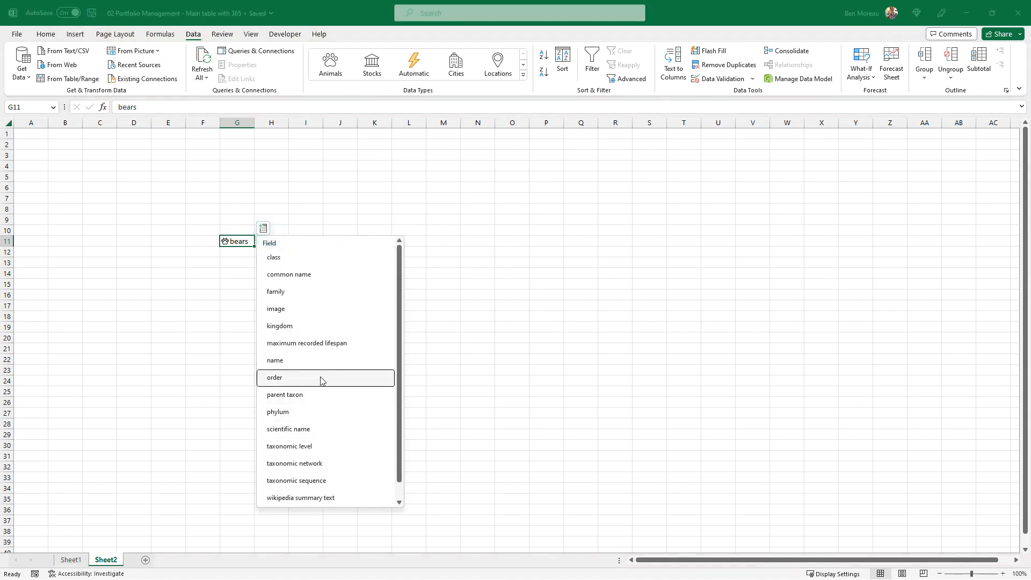
click(295, 308)
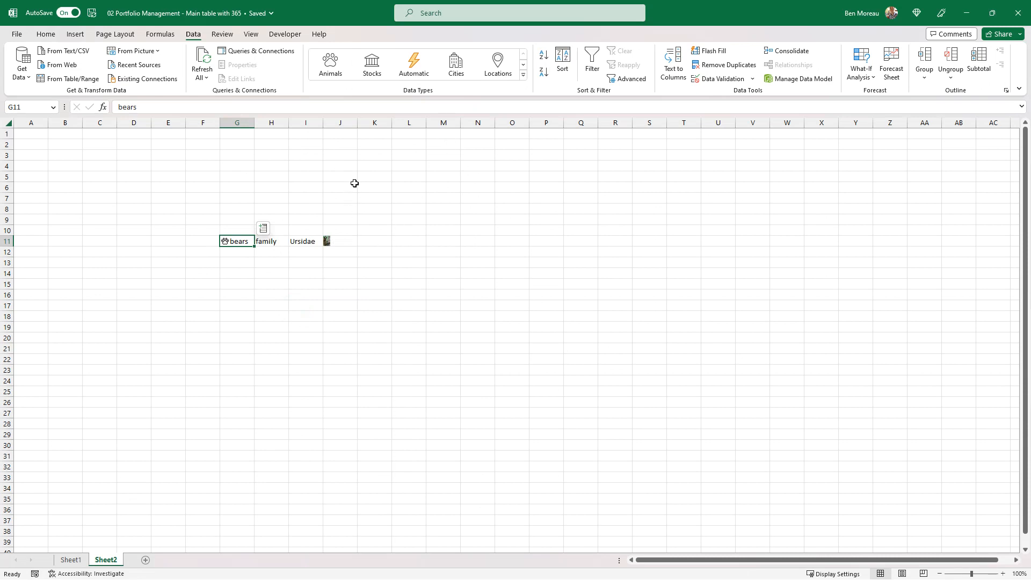
drag(14, 247, 11, 286)
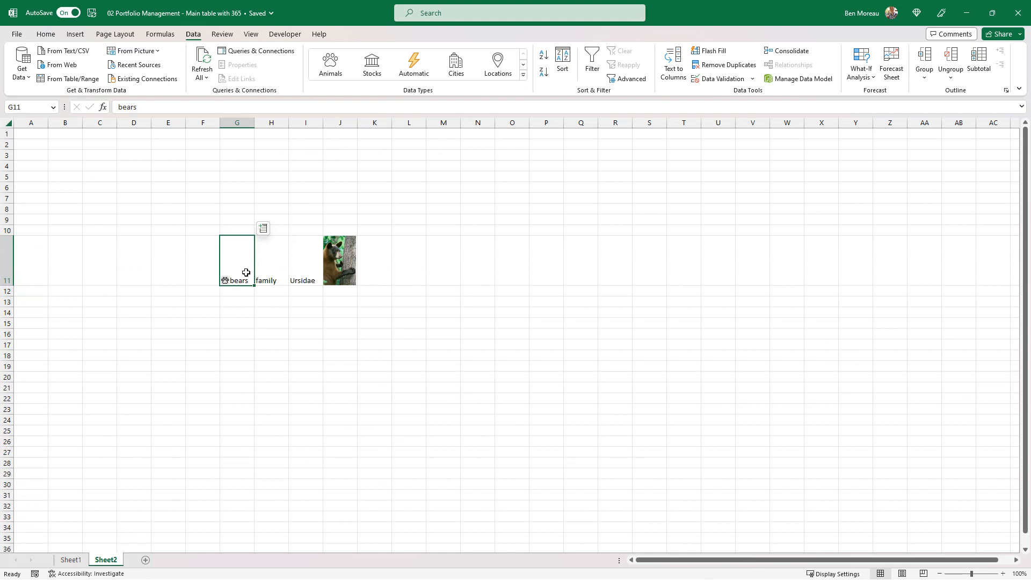
Examine the field reference formula in H11 and the list of fields available for the bears cell
key(Right)
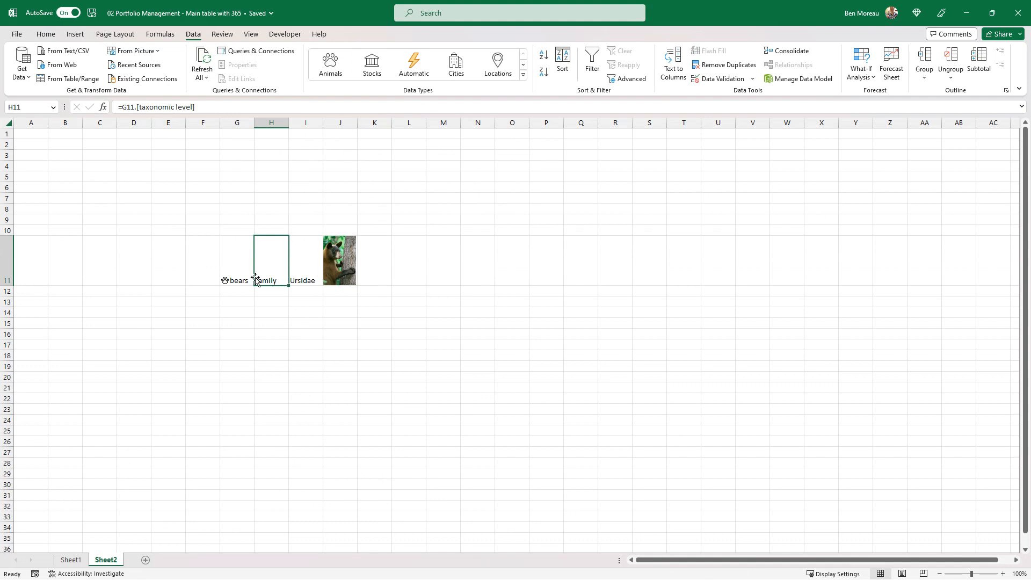
click(140, 105)
drag(140, 106, 195, 106)
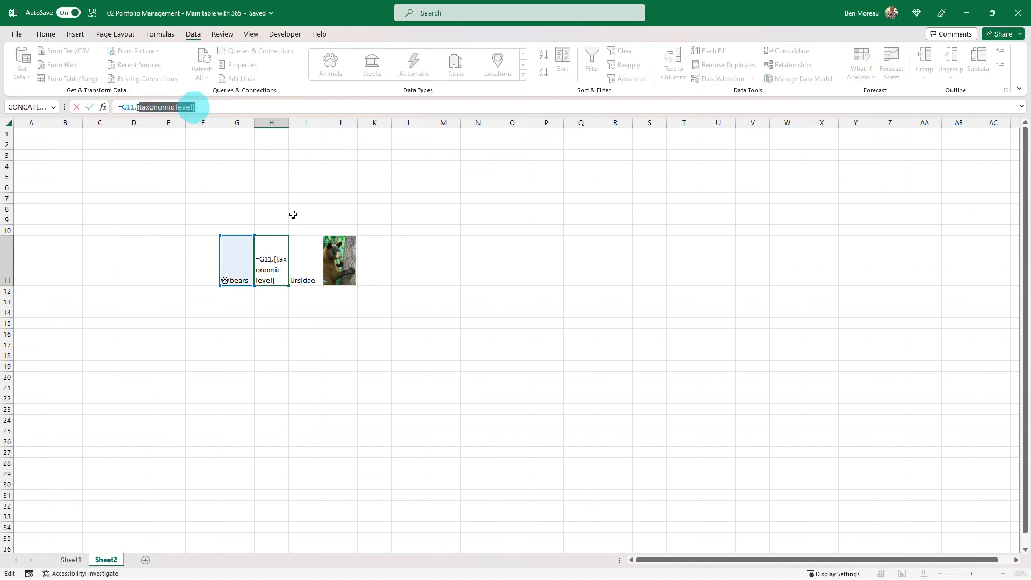
key(Return)
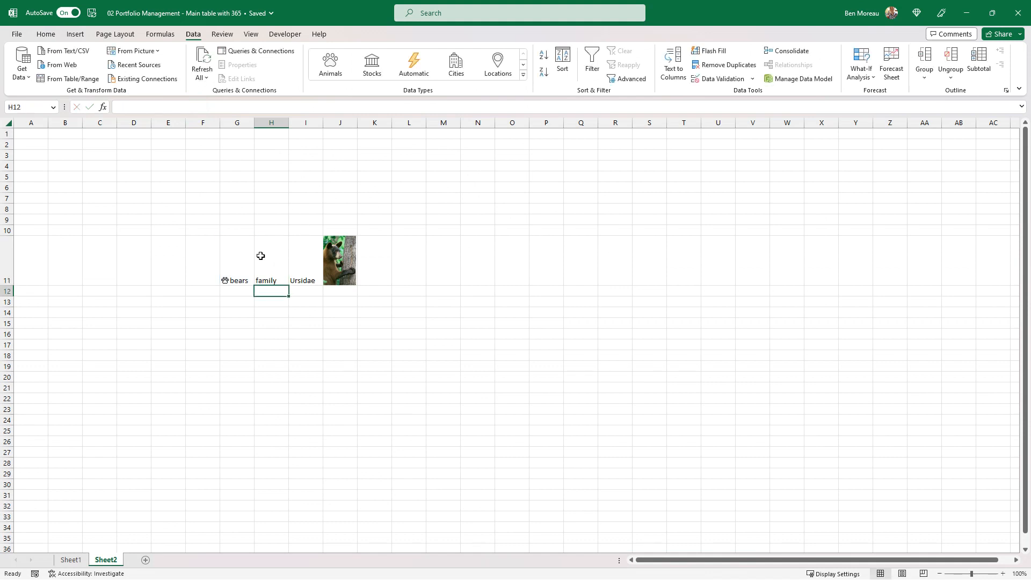
click(242, 262)
click(262, 229)
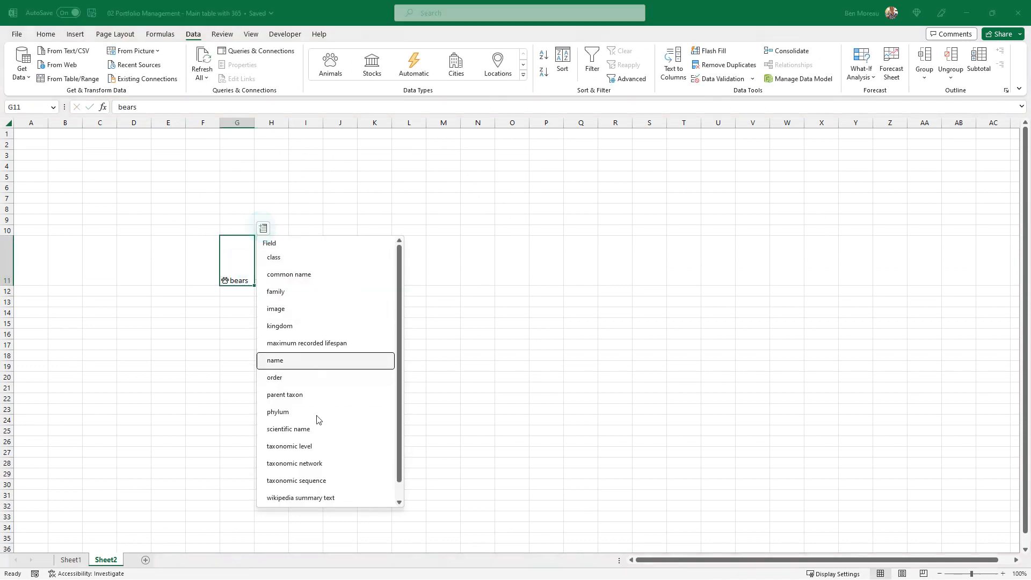
click(477, 314)
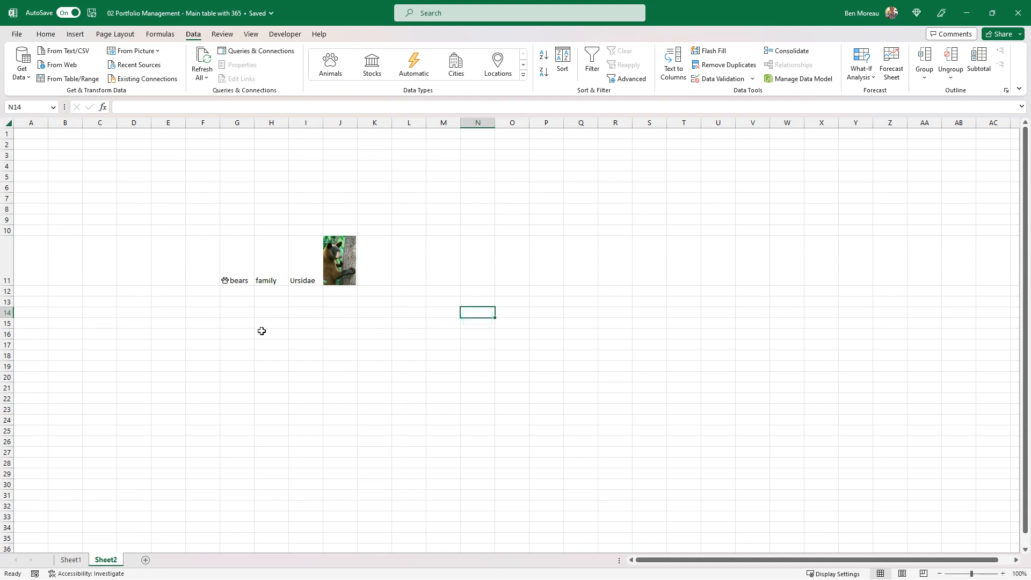
Enter KO in G15 and convert it to the Stocks data type, choosing The Coca-Cola Company on the New York Stock Exchange
click(244, 322)
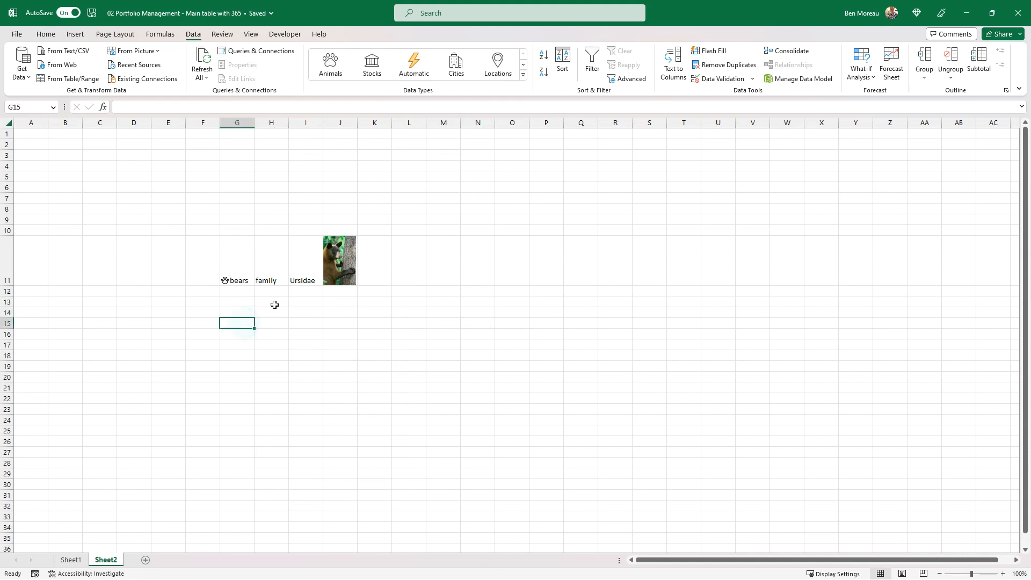
click(375, 69)
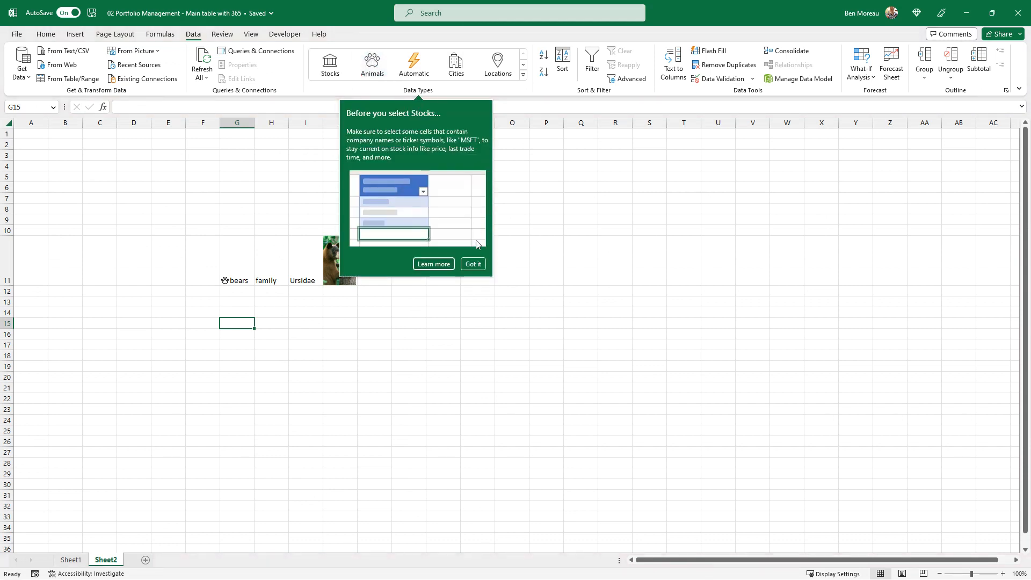
click(474, 265)
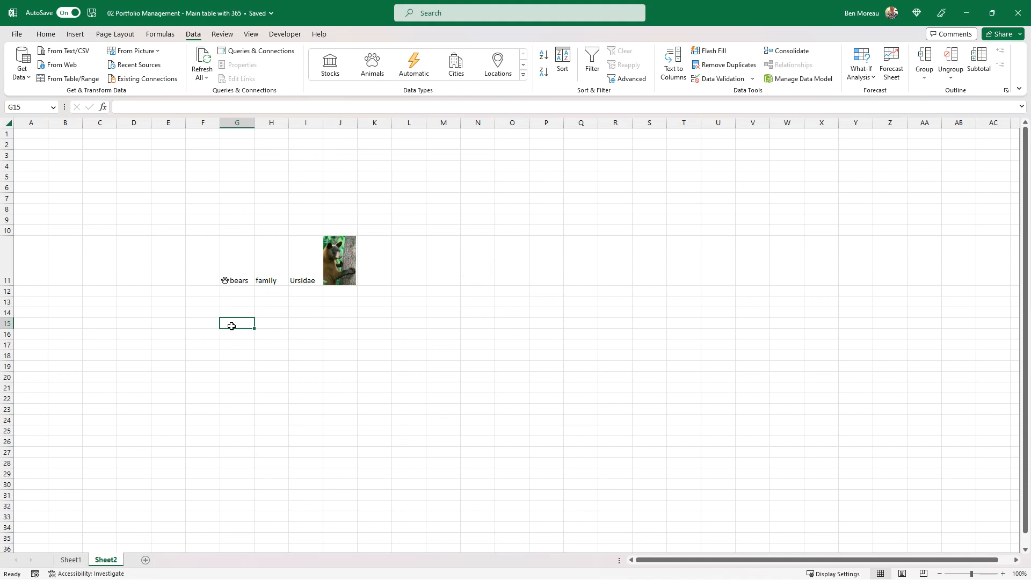
text(KO)
key(ctrl+Return)
click(331, 66)
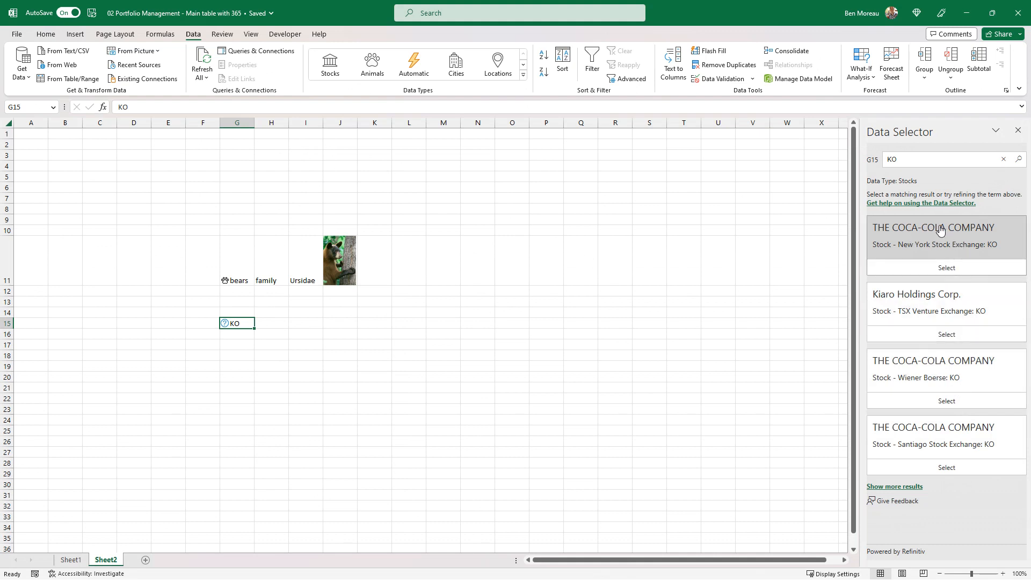
click(946, 268)
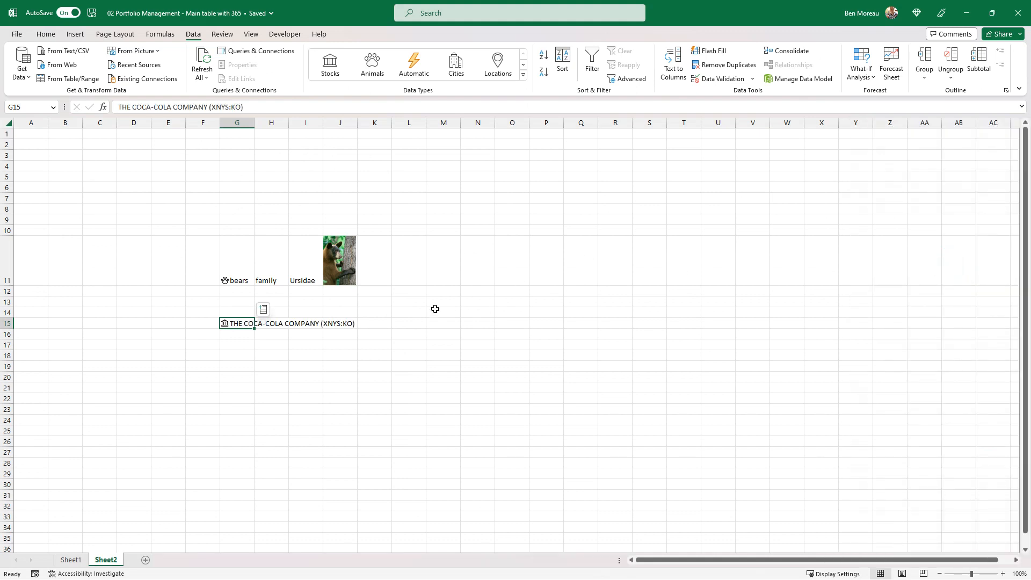
Extract the Coca-Cola stock's Industry into H15 and widen columns G and H to fit their contents better
drag(254, 123, 318, 123)
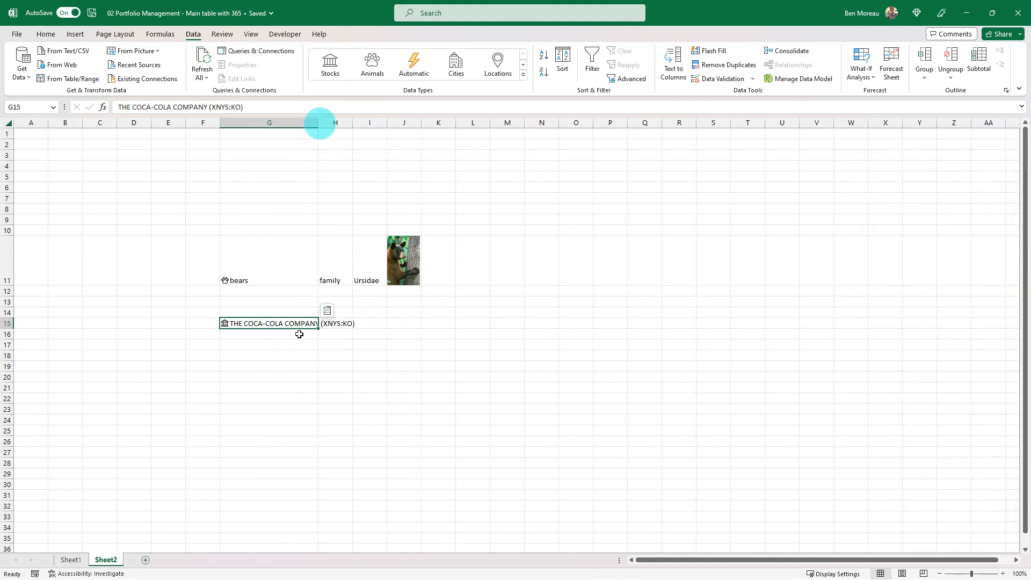
click(327, 312)
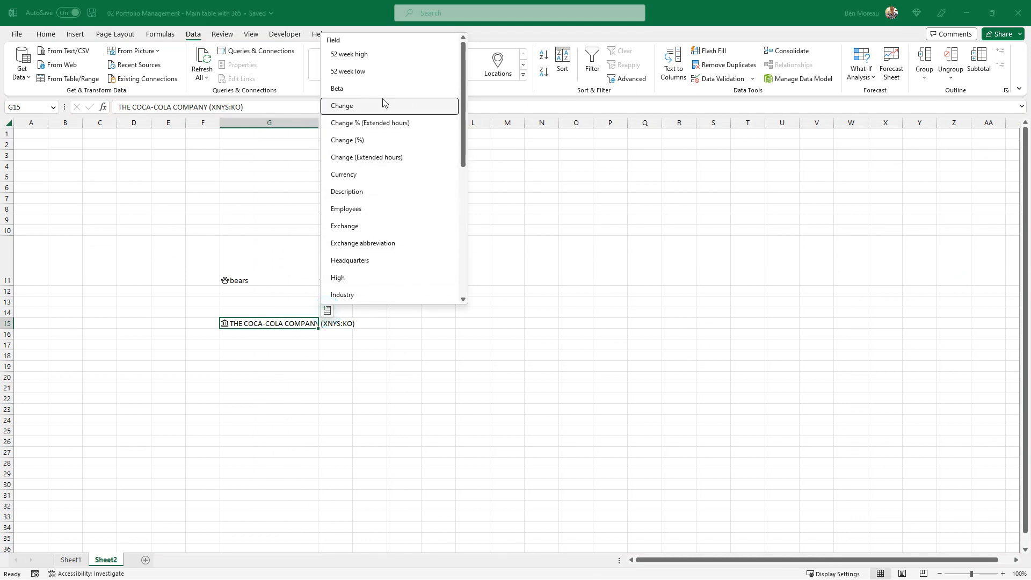
scroll(383, 89, down, 5)
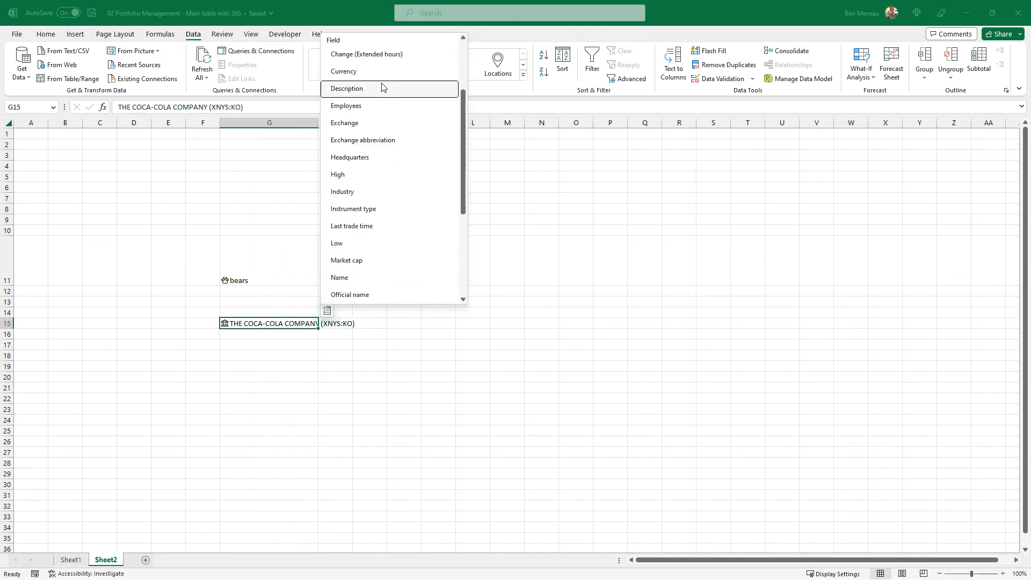
scroll(383, 86, down, 3)
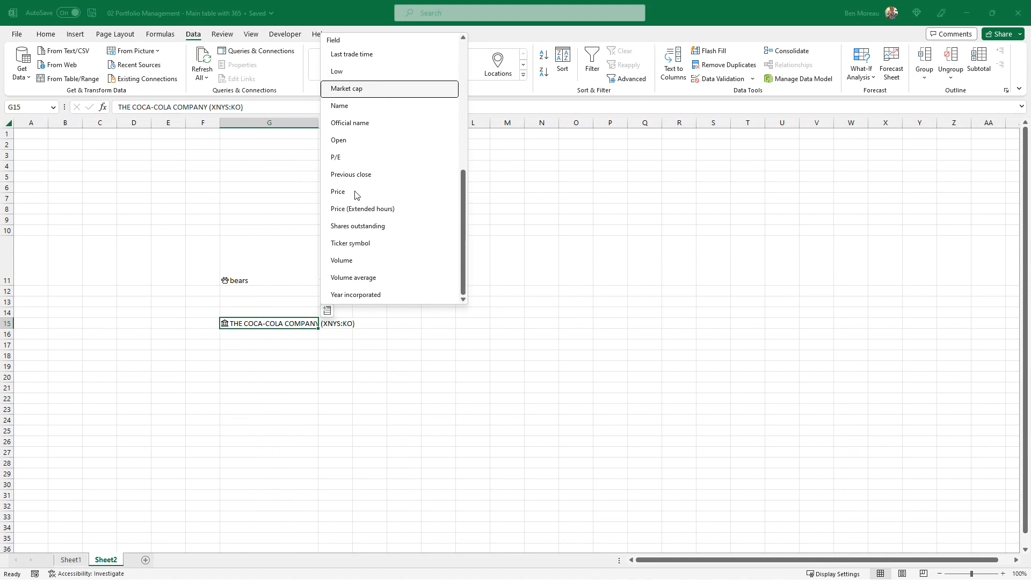
scroll(352, 81, up, 3)
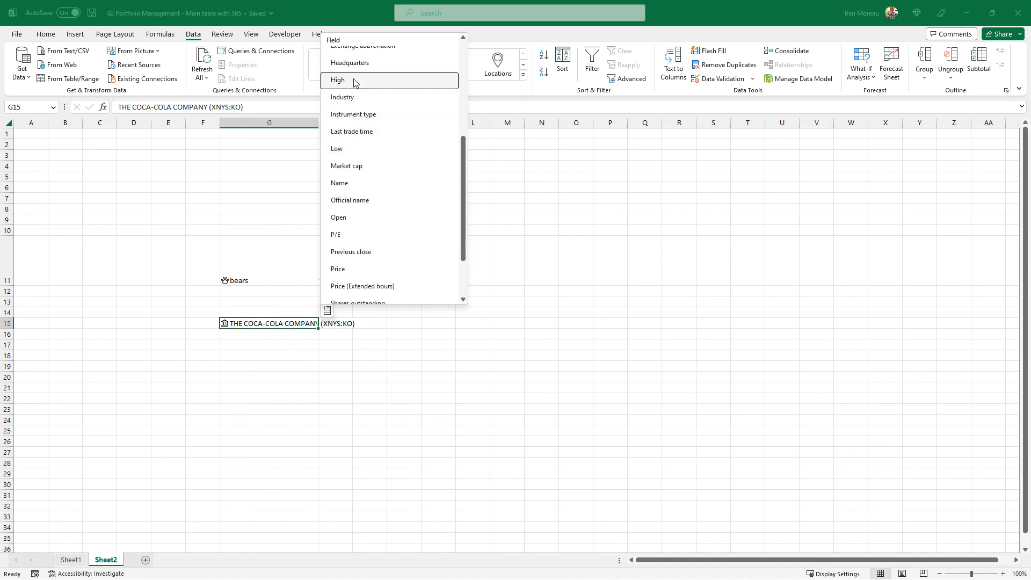
click(395, 98)
drag(352, 122, 378, 126)
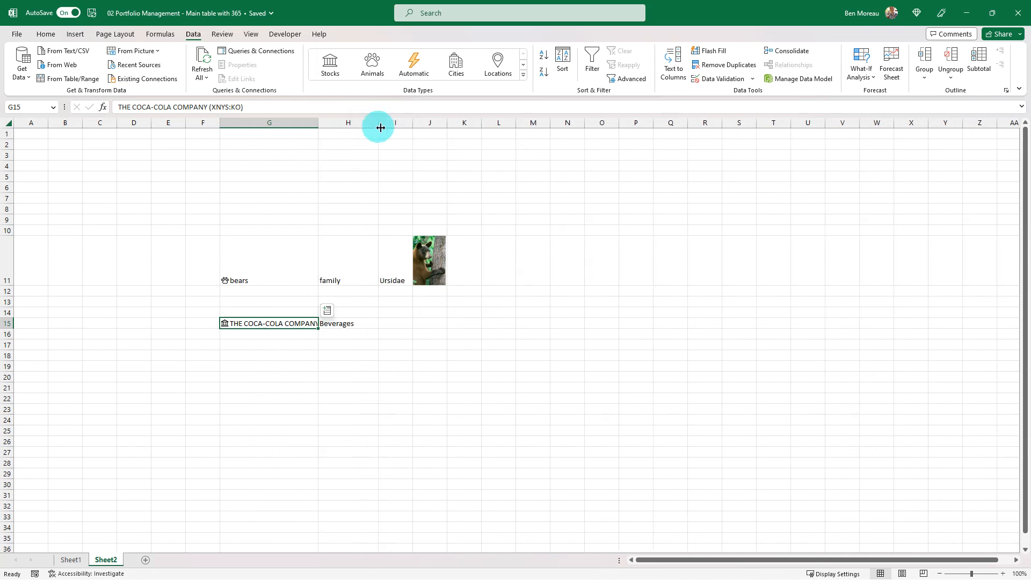
Examine the Industry formula in H15 and the other fields available for the Coca-Cola stock in G15
click(342, 322)
click(396, 323)
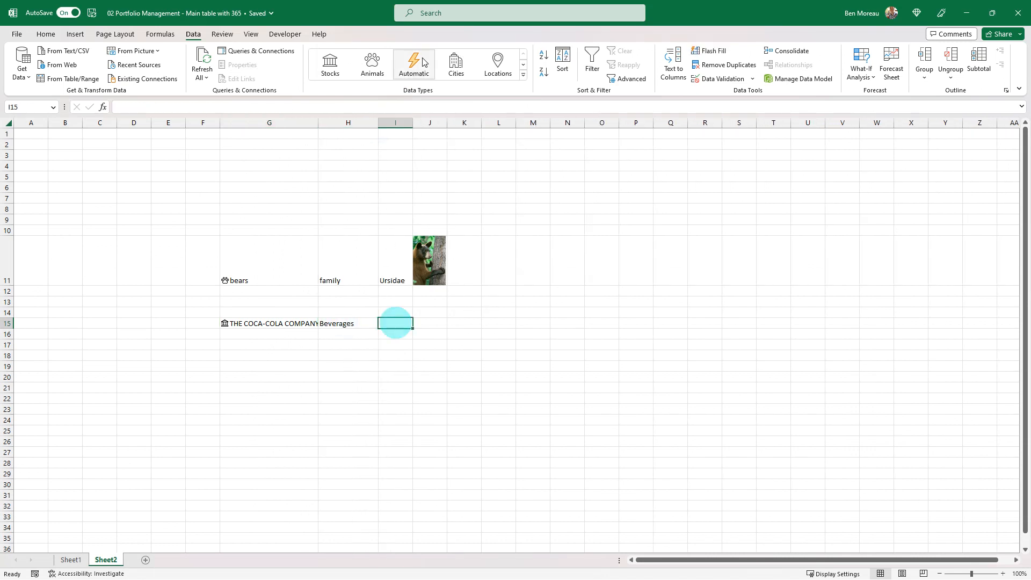
click(346, 324)
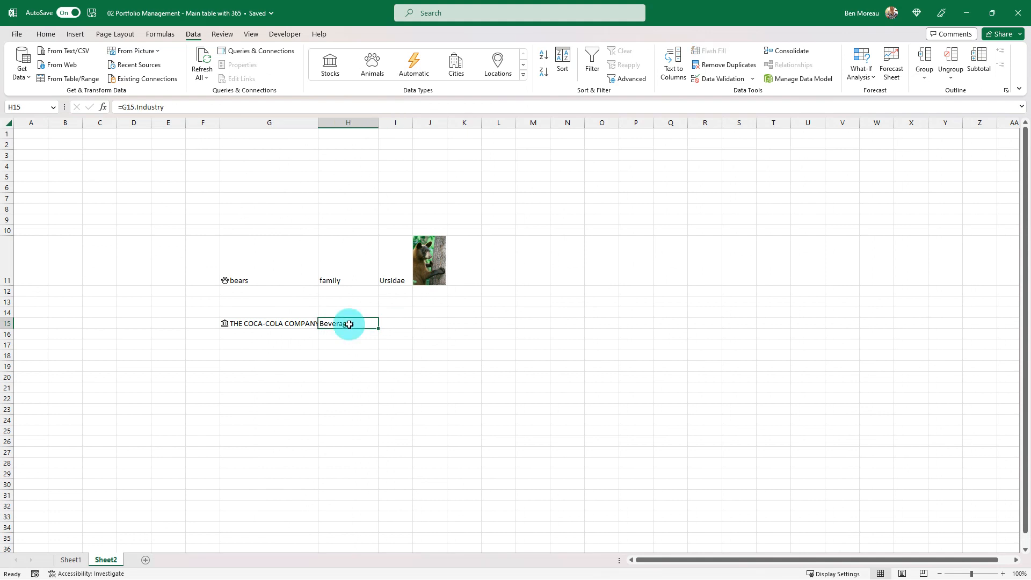
click(293, 324)
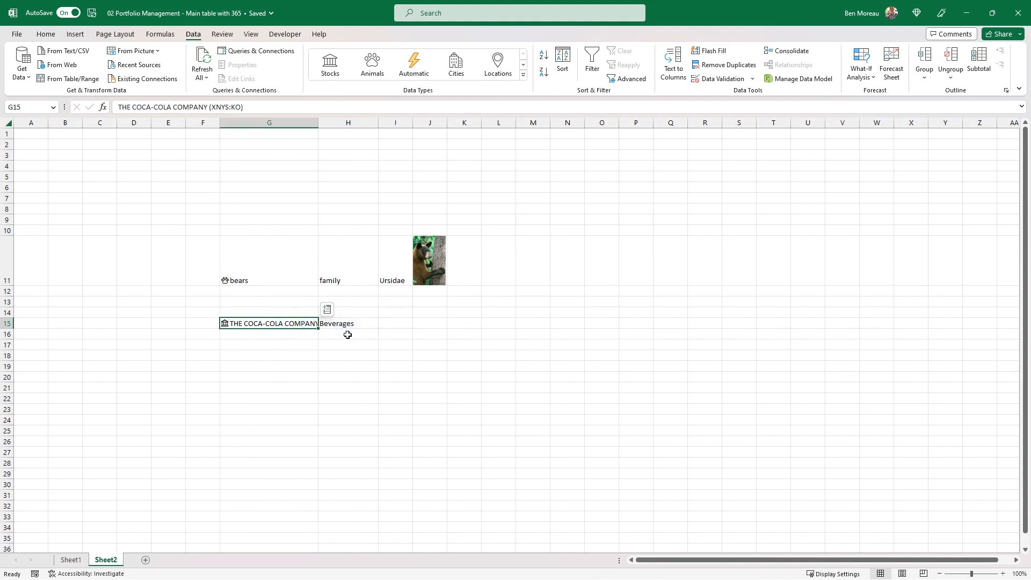
click(328, 310)
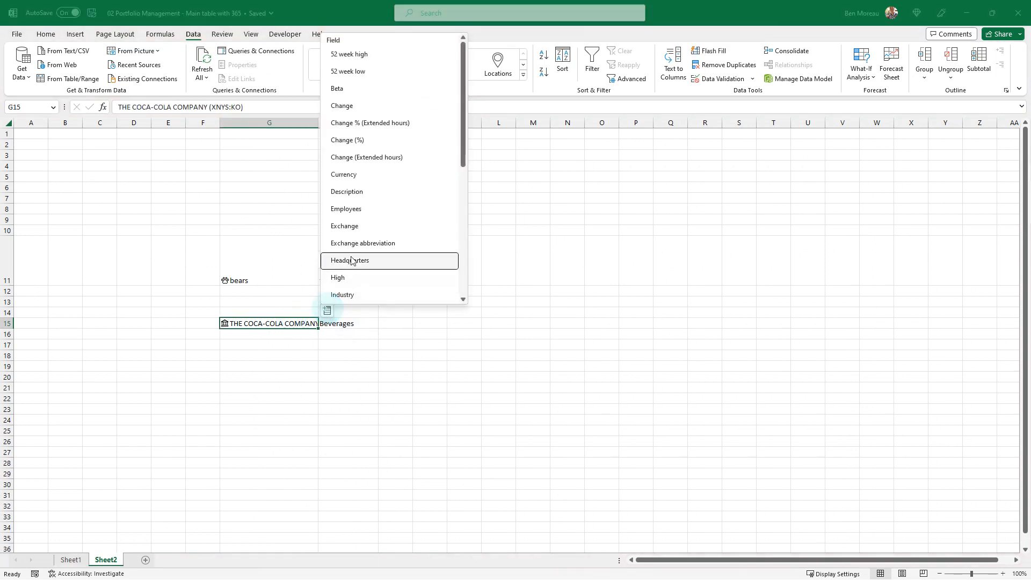
scroll(361, 221, down, 4)
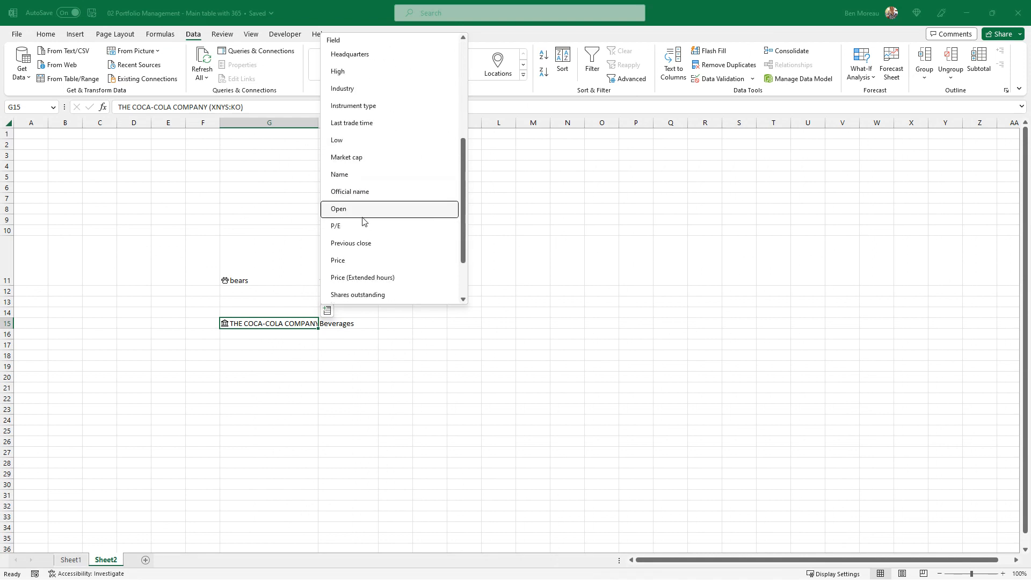
click(359, 333)
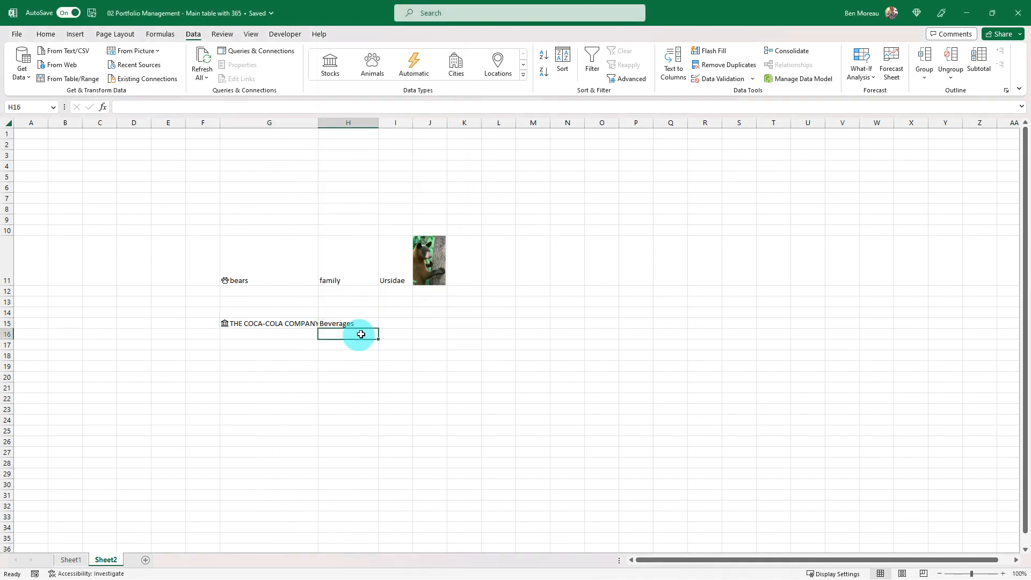
click(299, 363)
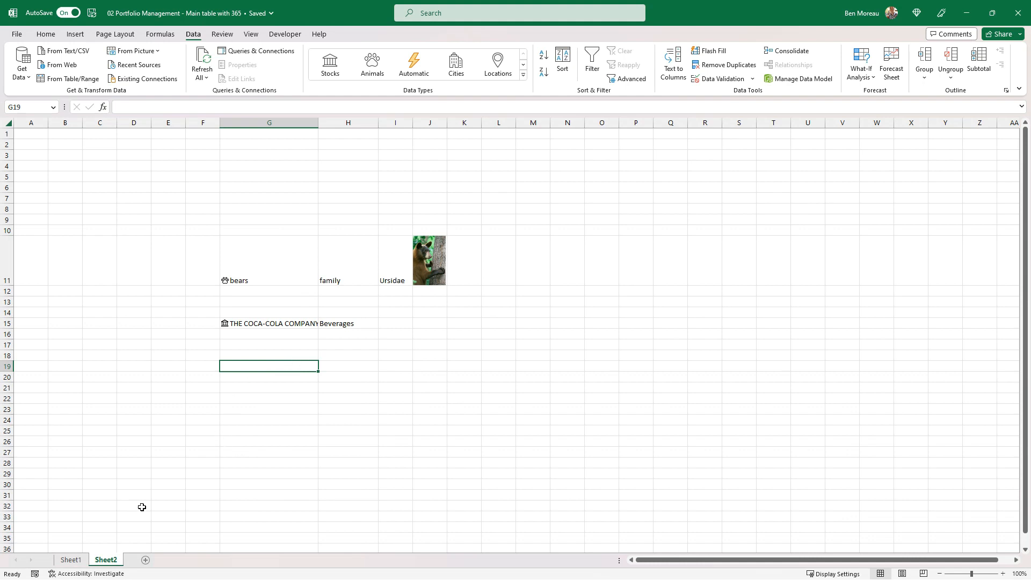
click(241, 452)
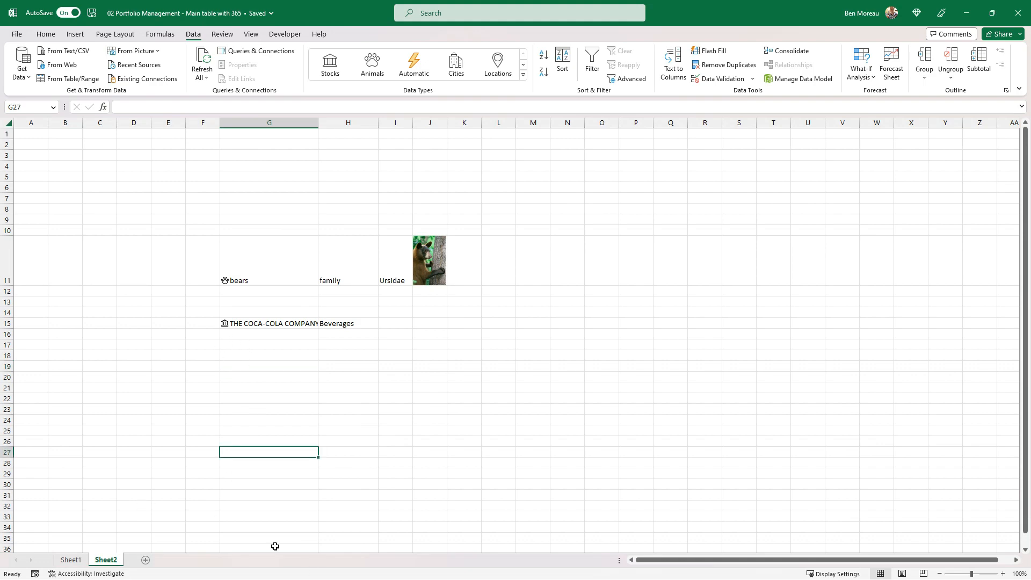
Enter KO in C6 of Sheet1 and convert it to the Stocks data type
click(70, 560)
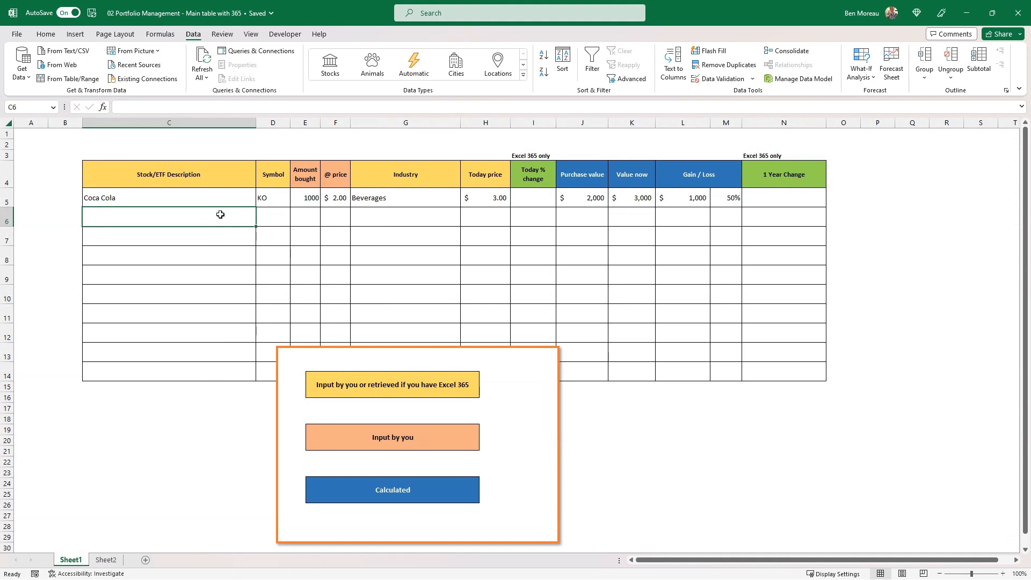
text(KO)
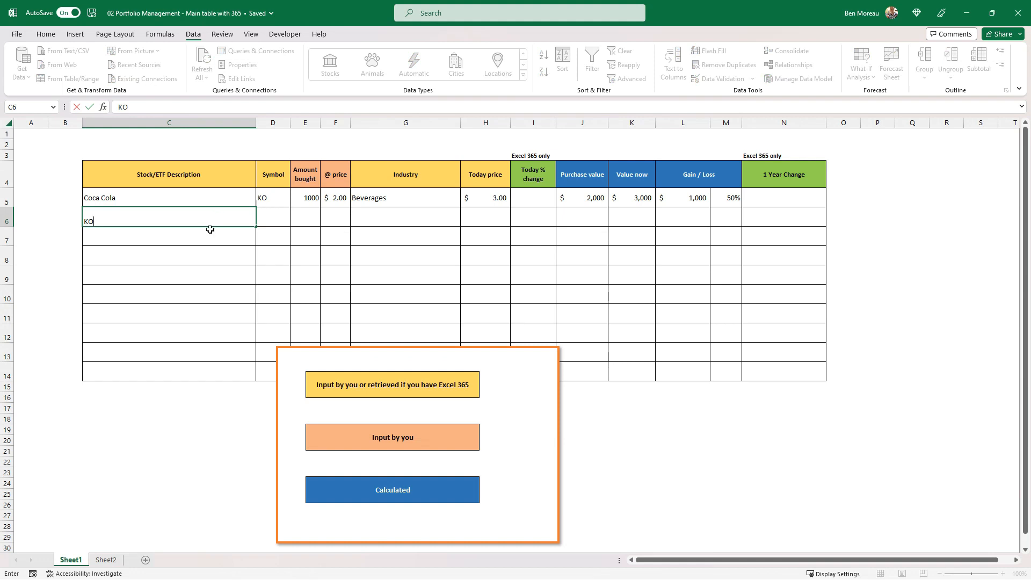
click(209, 225)
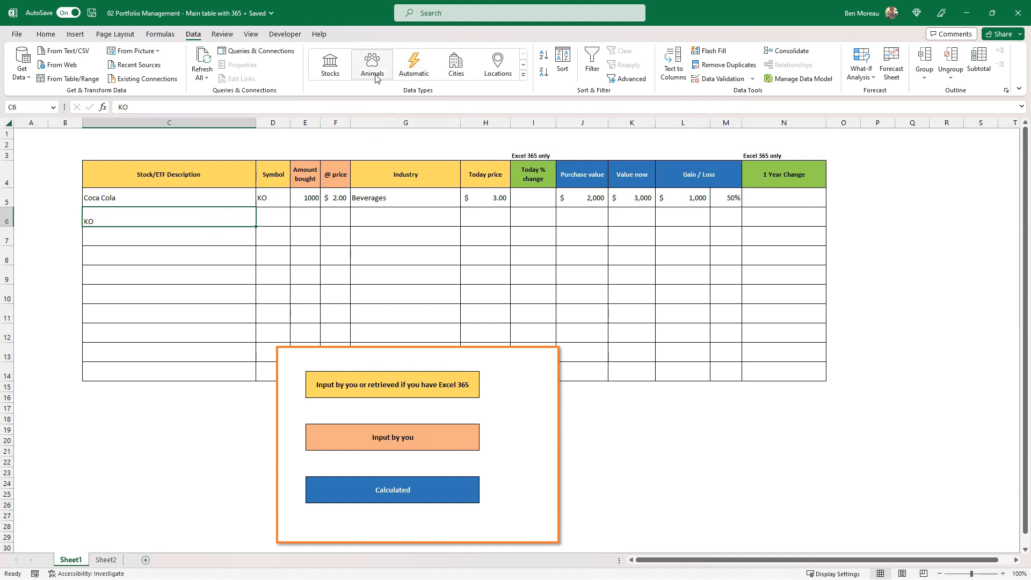
click(330, 72)
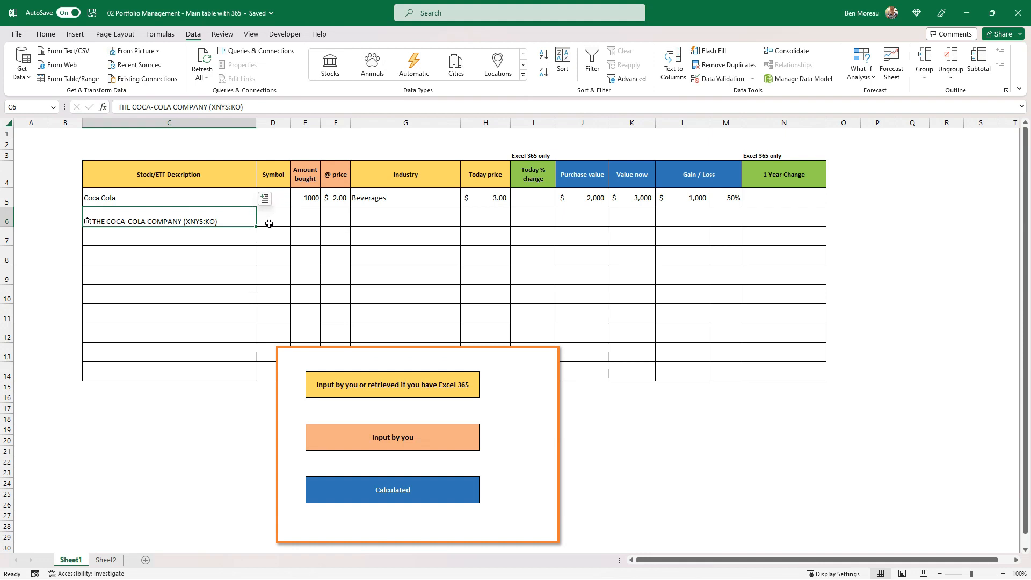
Extract the Coca-Cola stock's Ticker symbol from C6 into the Symbol column and check the resulting formula in D6
click(267, 205)
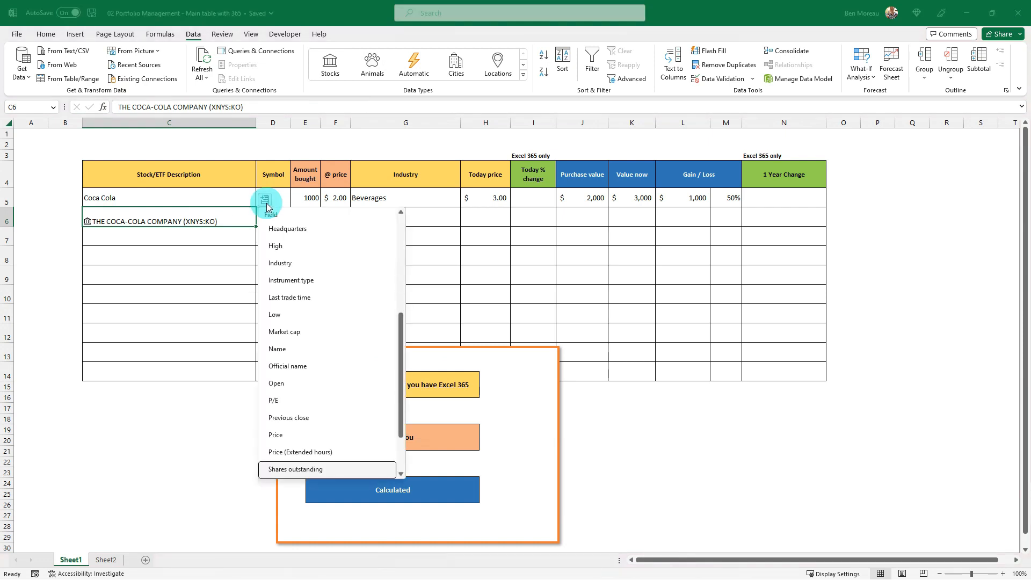
scroll(302, 283, down, 3)
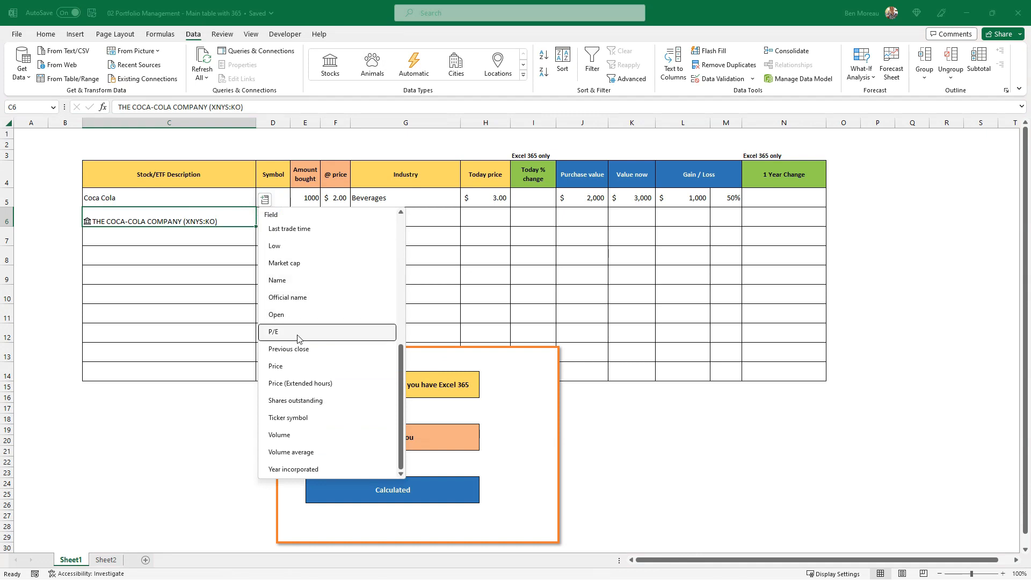
click(290, 417)
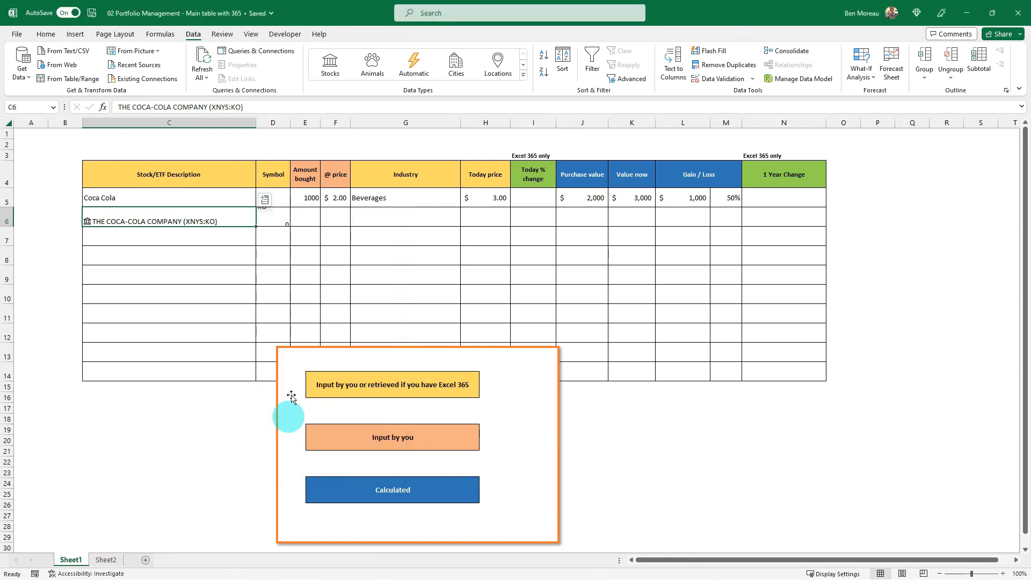
click(280, 224)
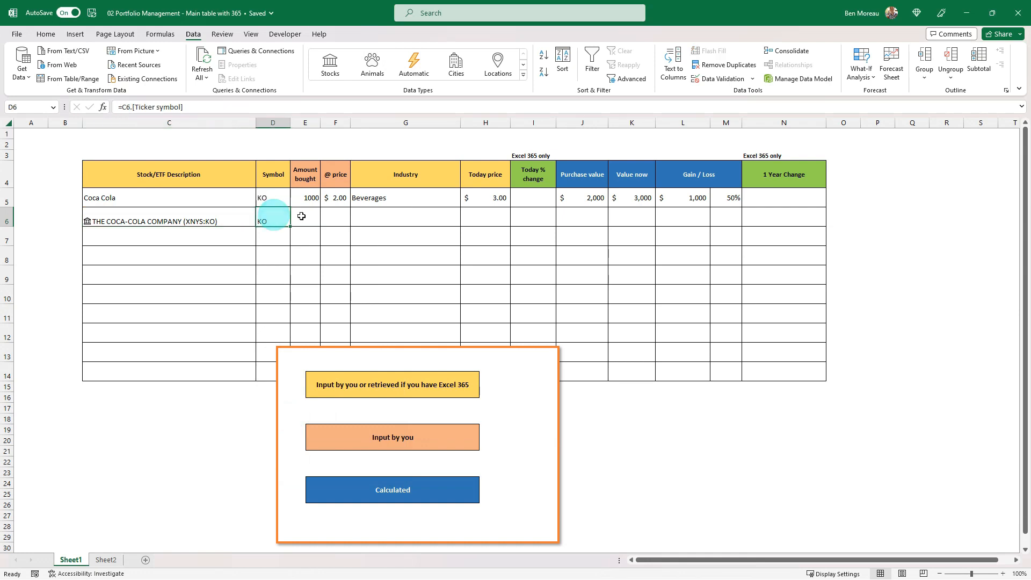
click(238, 216)
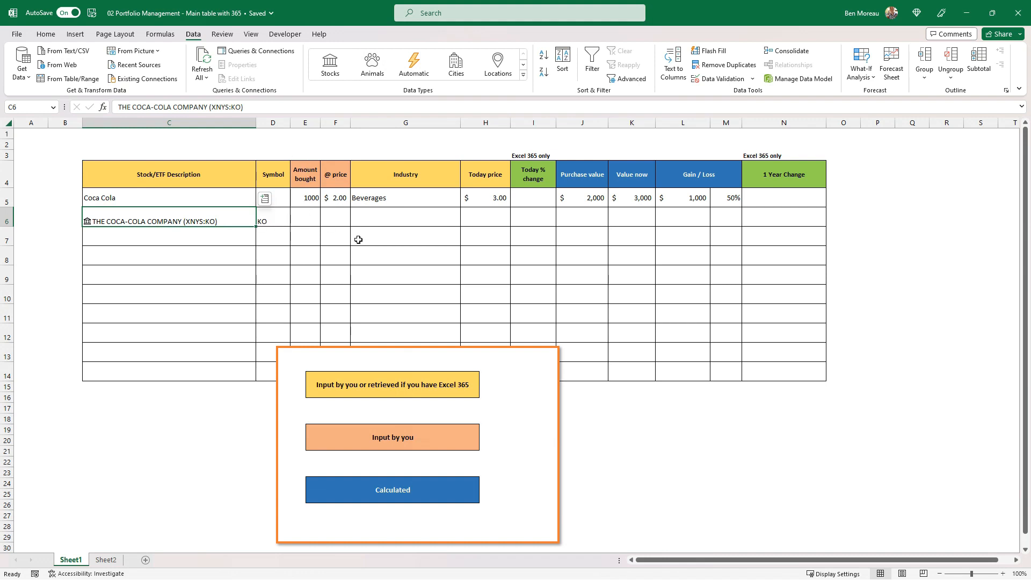
Fill the Industry cell G6 with the formula =C6.Industry, referencing the Coca-Cola stock
click(372, 217)
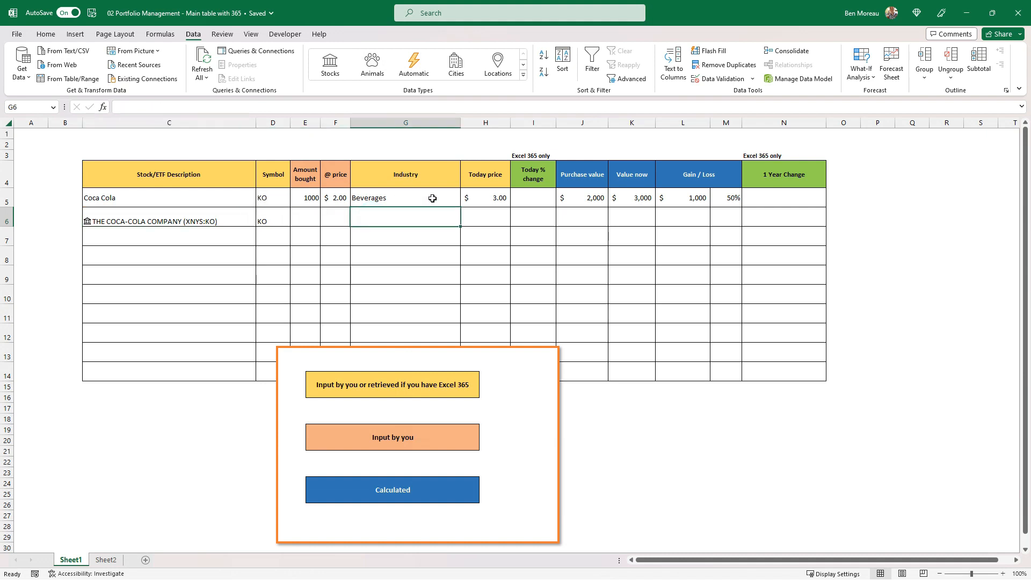
text(=)
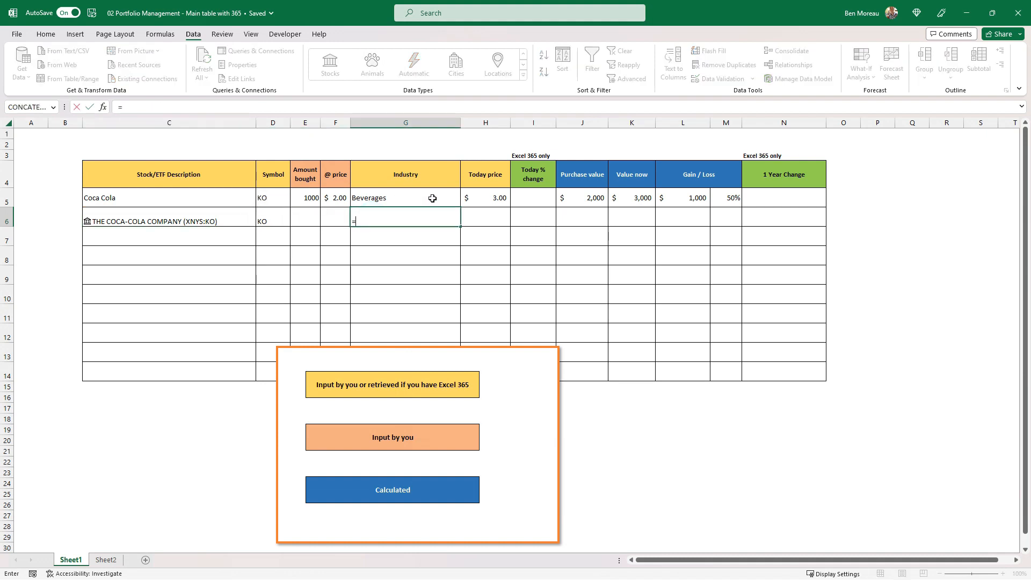
click(206, 219)
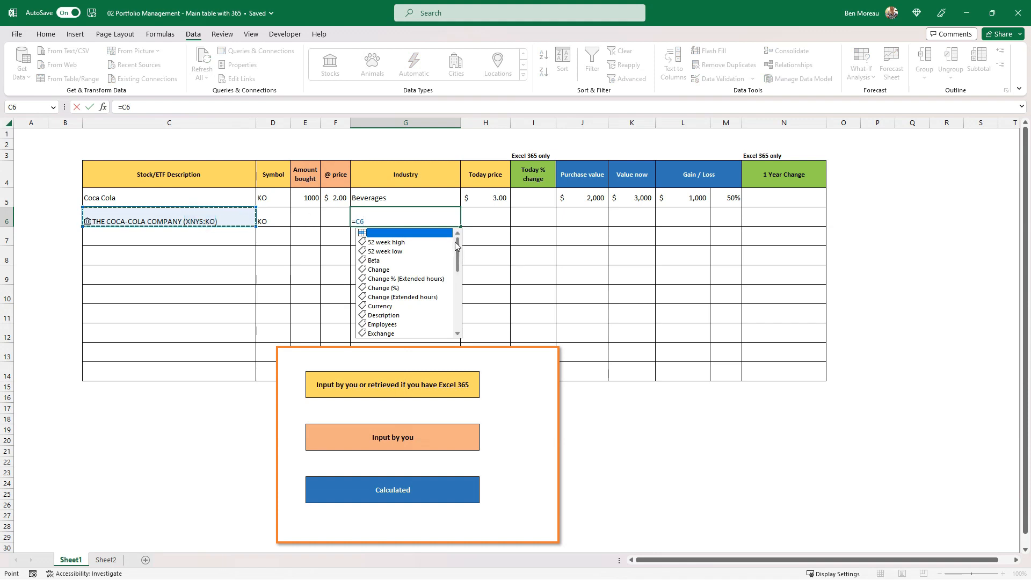
drag(457, 253, 458, 285)
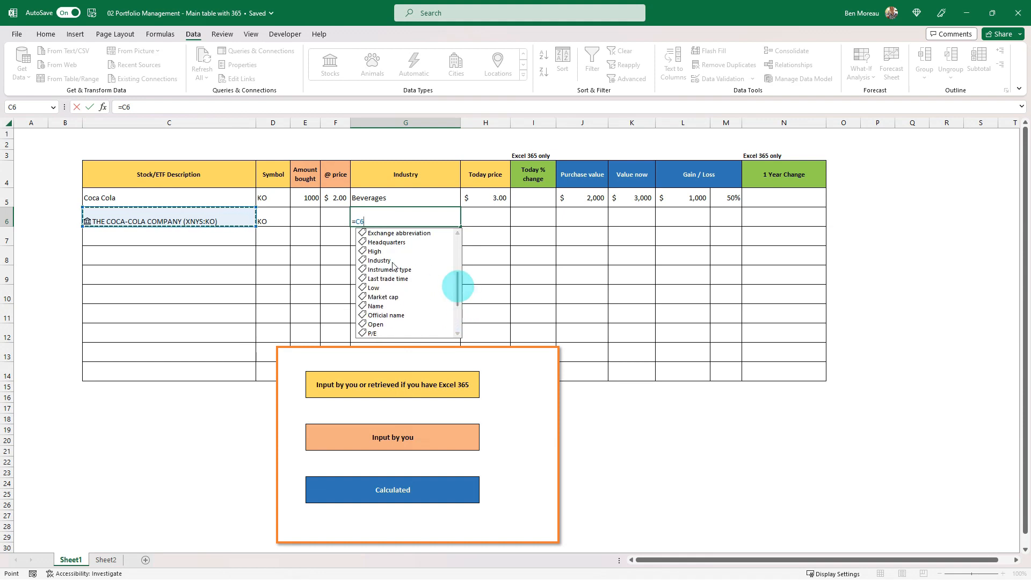
click(389, 261)
double_click(389, 262)
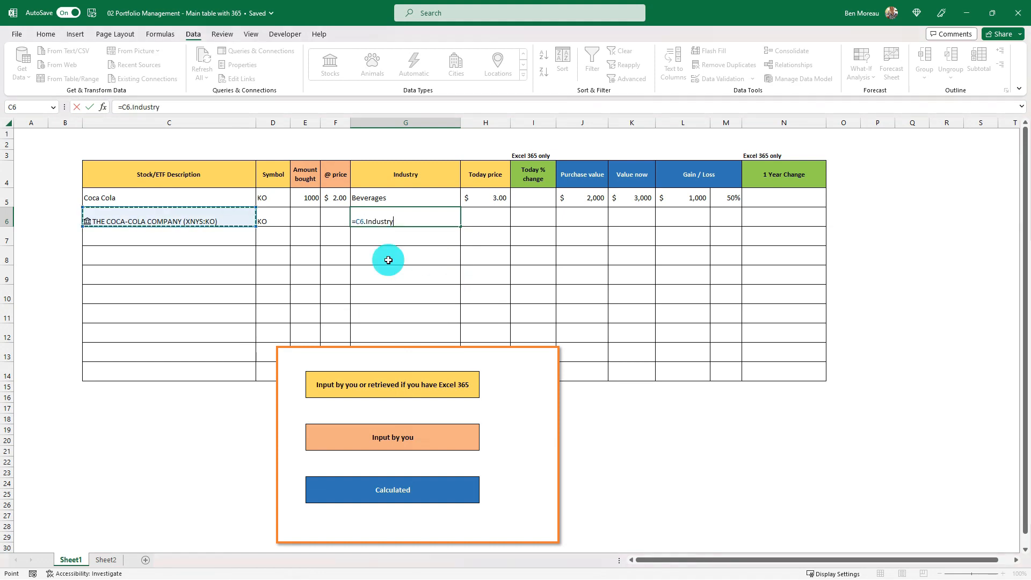
key(Return)
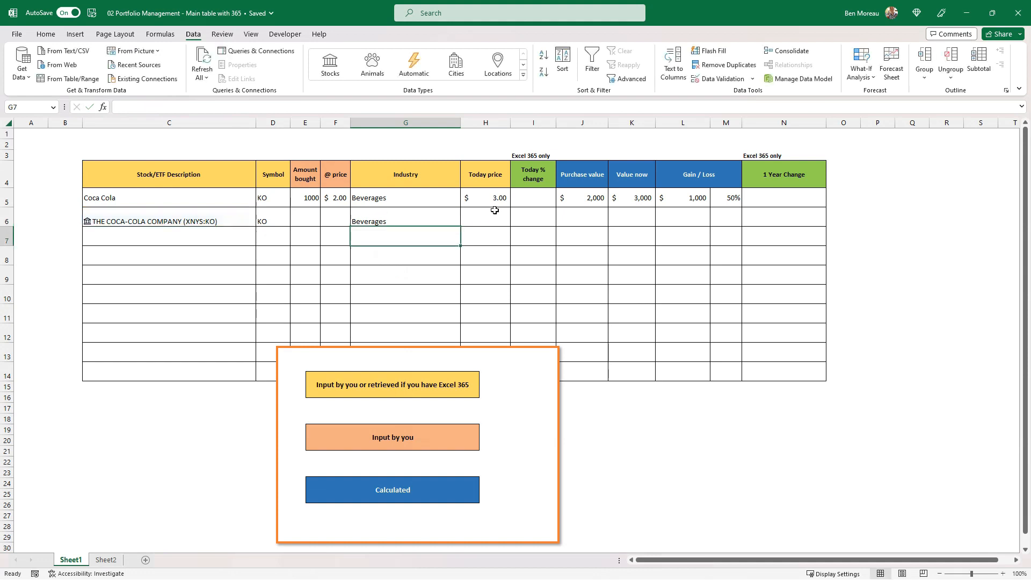
key(Up)
Fill the Today price cell H6 with the formula =C6.Price
click(495, 210)
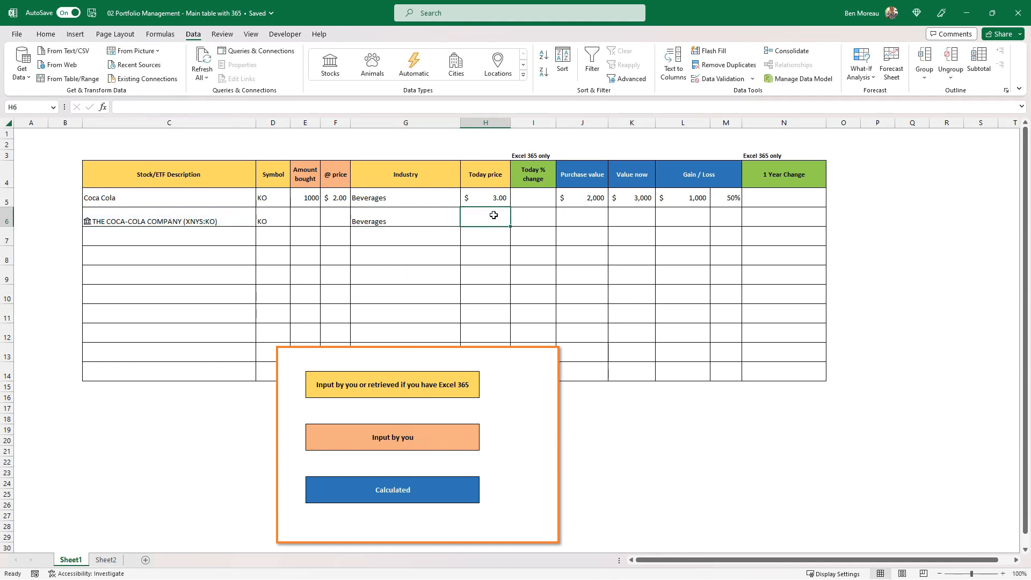
text(=)
click(223, 222)
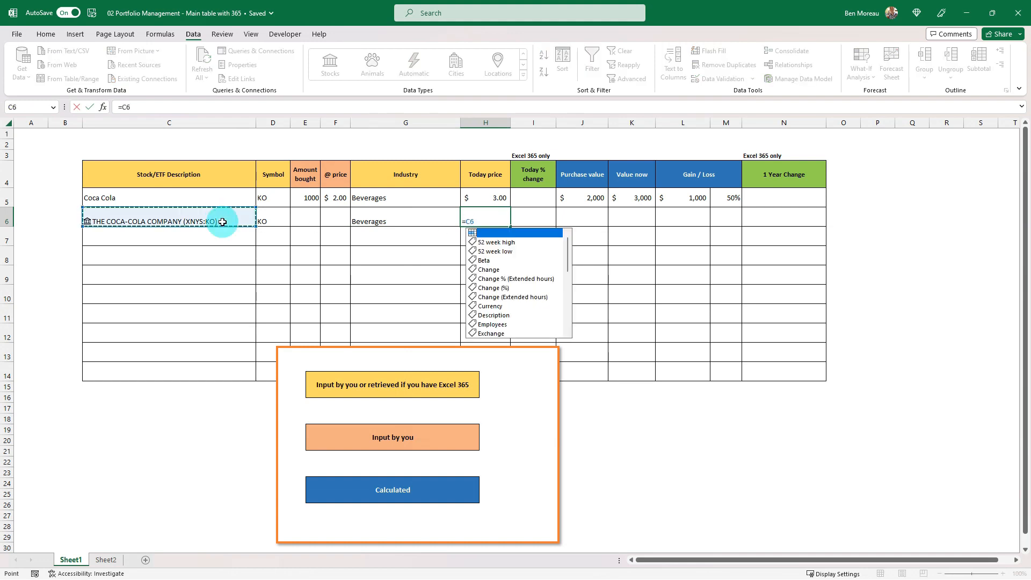
drag(566, 263, 559, 321)
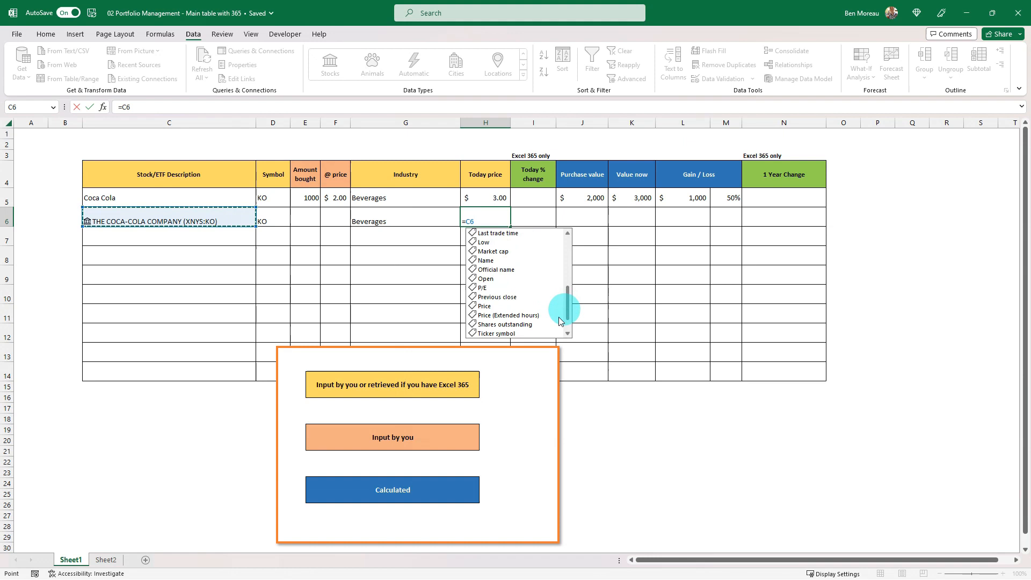
double_click(488, 307)
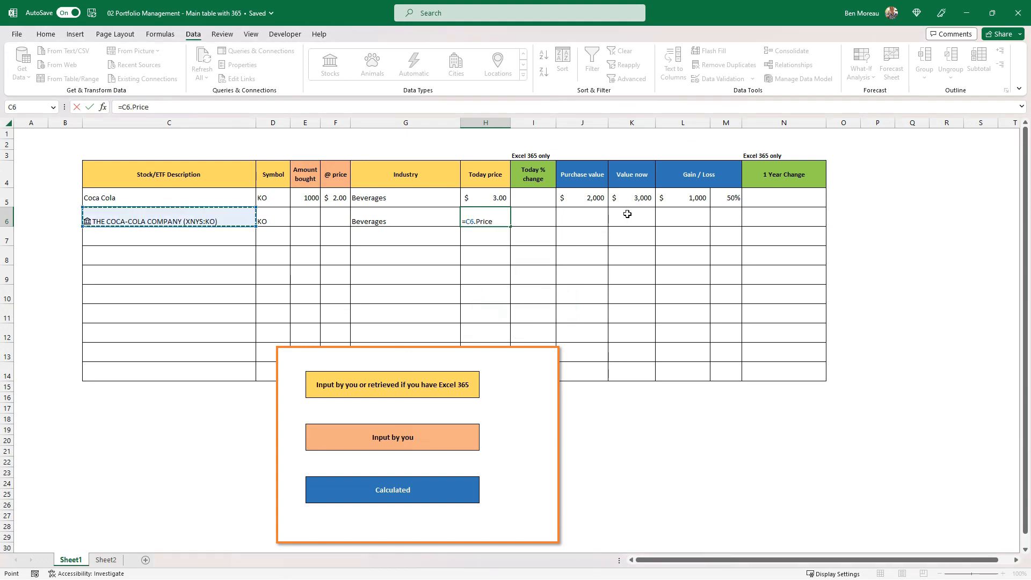
key(Return)
key(Up)
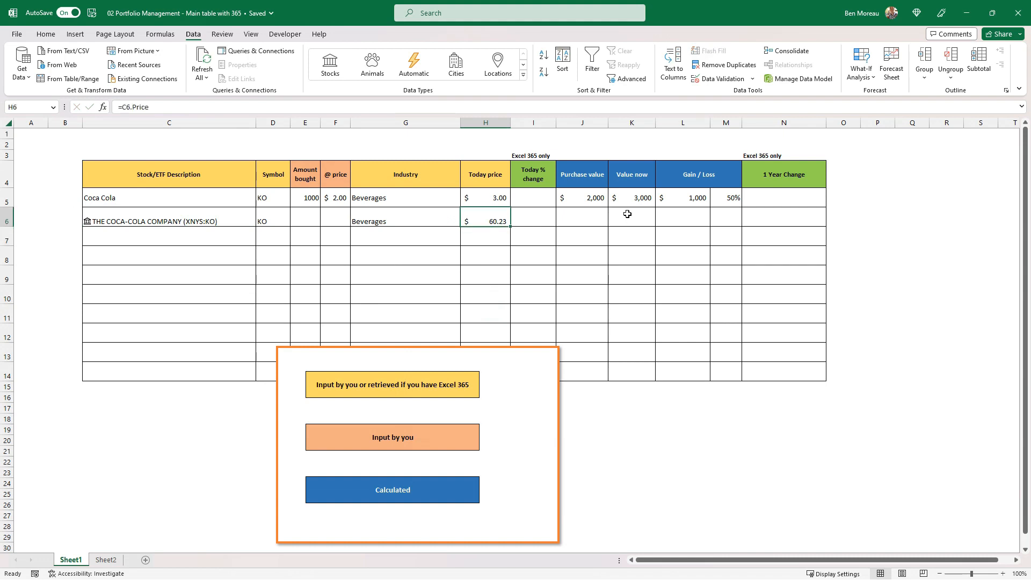
Fill the Today % change cell I6 with the formula =C6.[Change (%)]
key(Right)
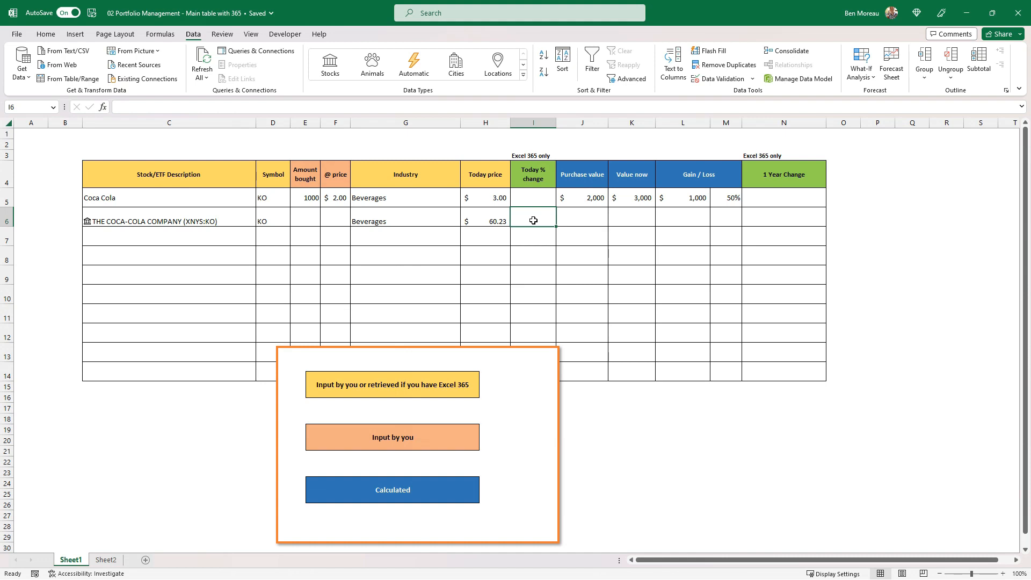
text(=)
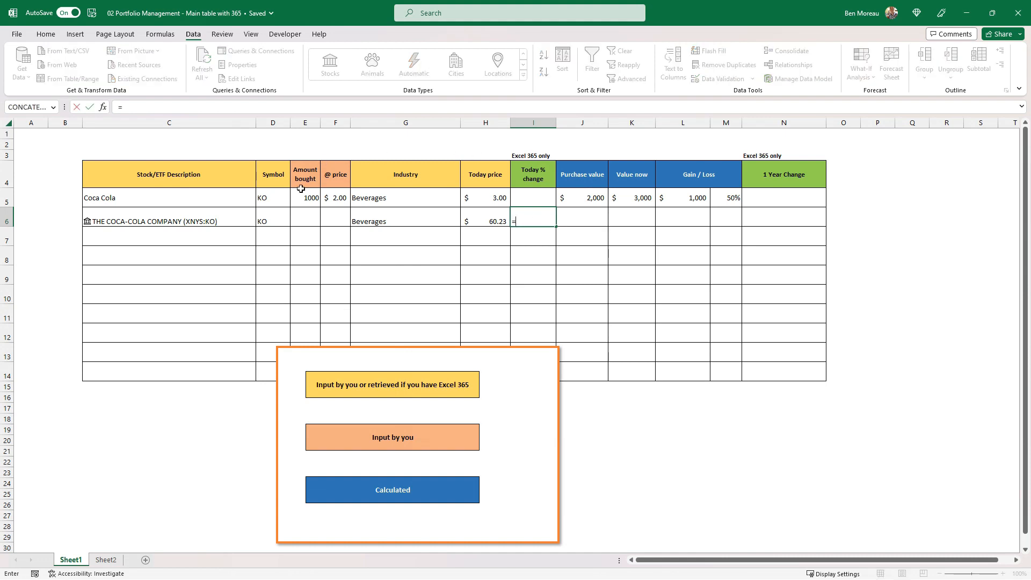
click(231, 220)
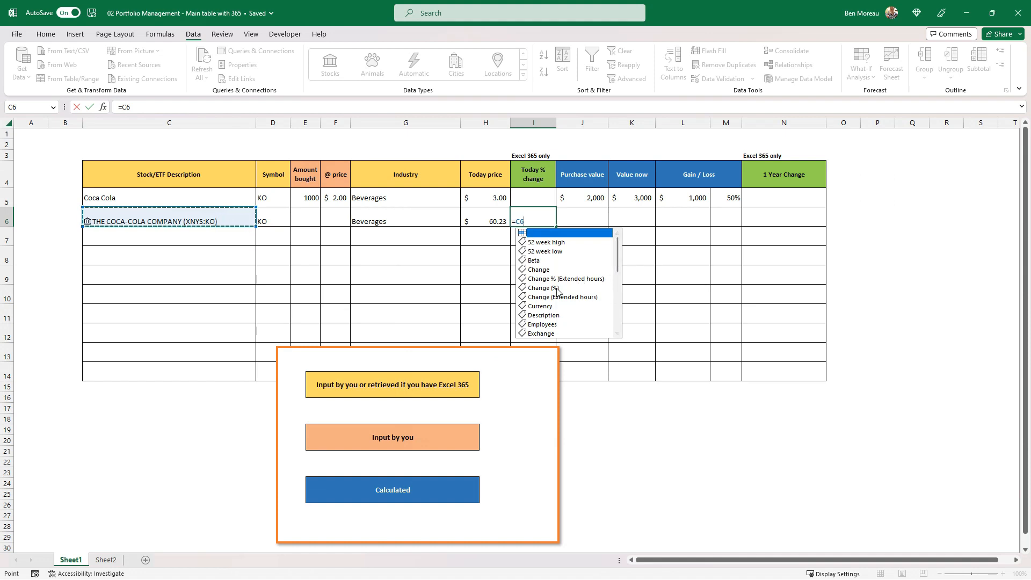
click(546, 291)
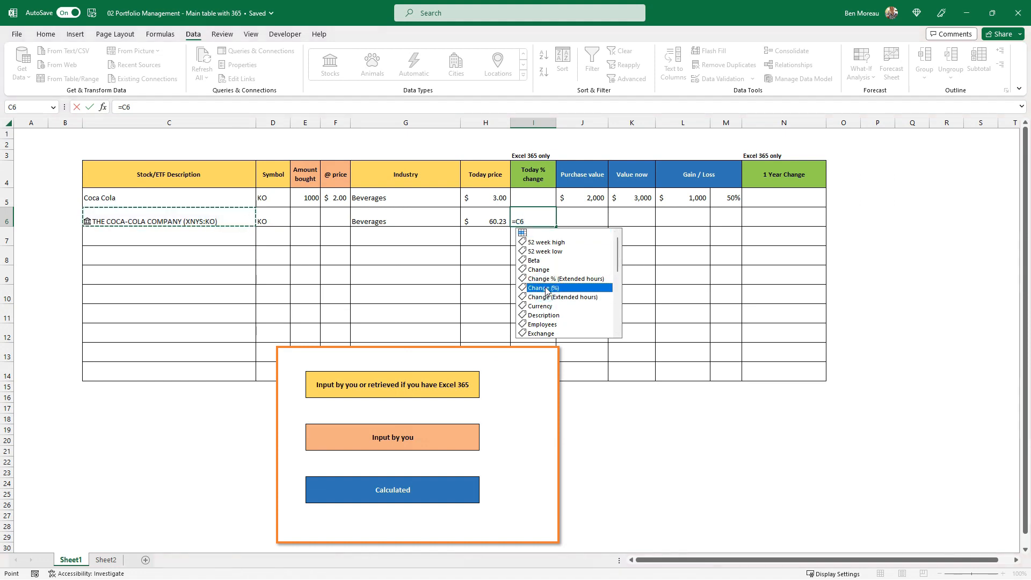
double_click(546, 292)
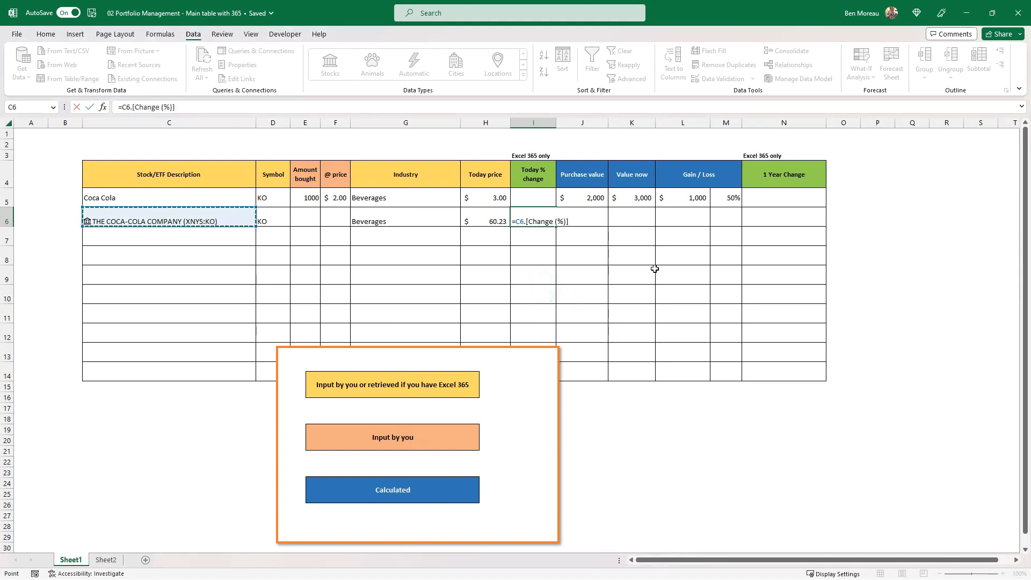
key(ctrl+Return)
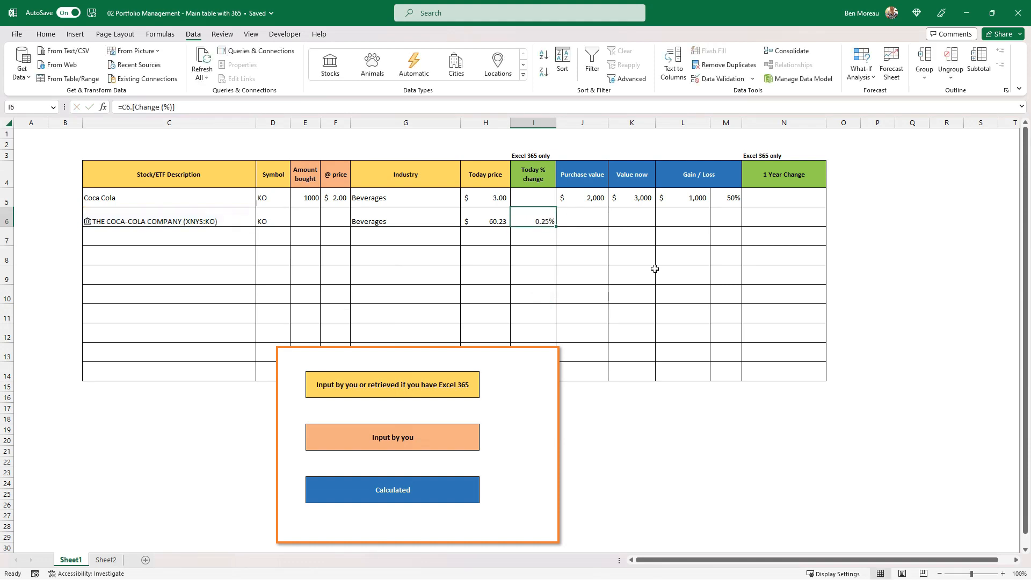
Copy the purchase value, value now and gain/loss formulas from J5:M5 into row 6
key(Right)
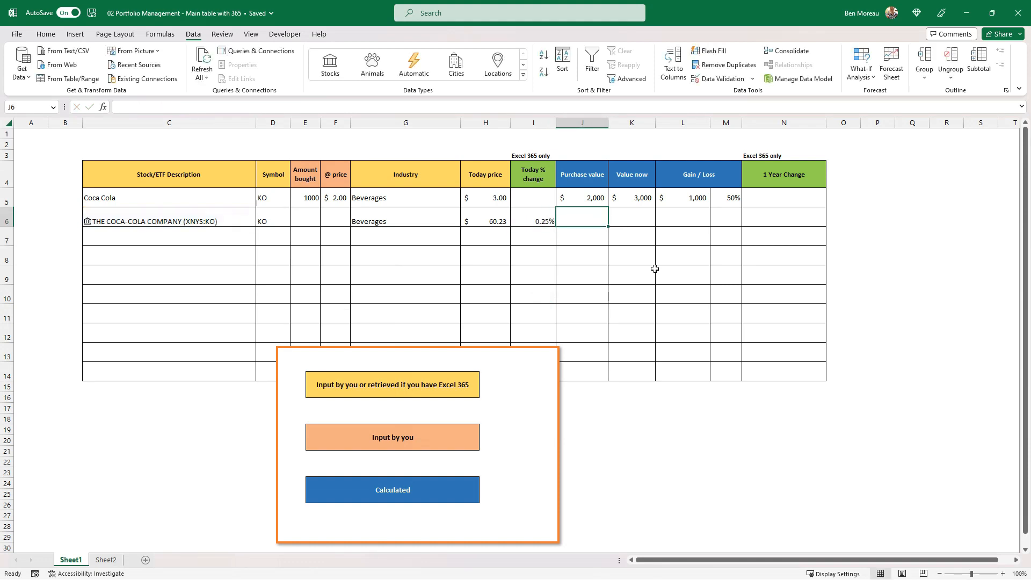
key(Up)
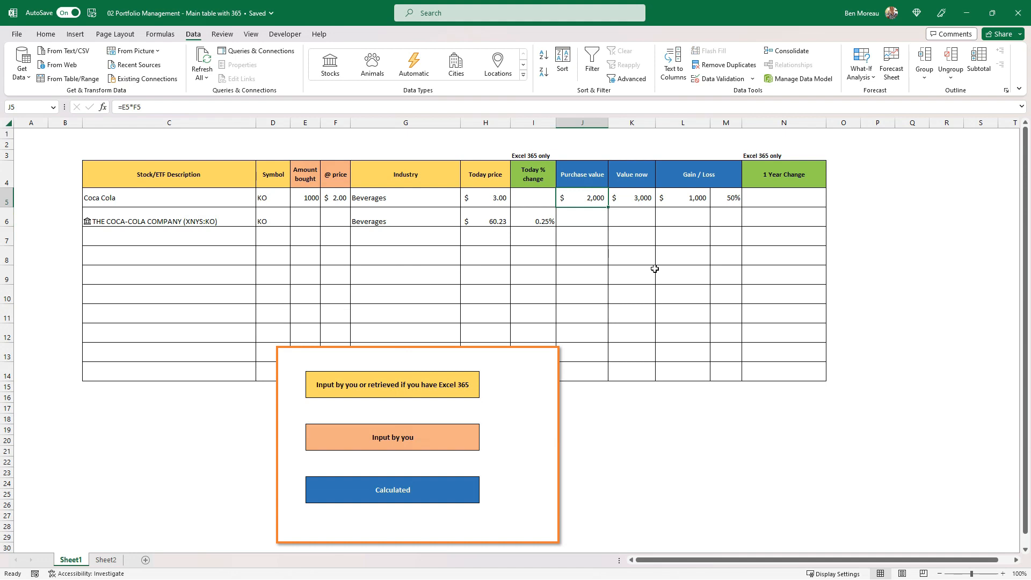
key(shift+Right)
key(shift+Right)
key(shift+Right)
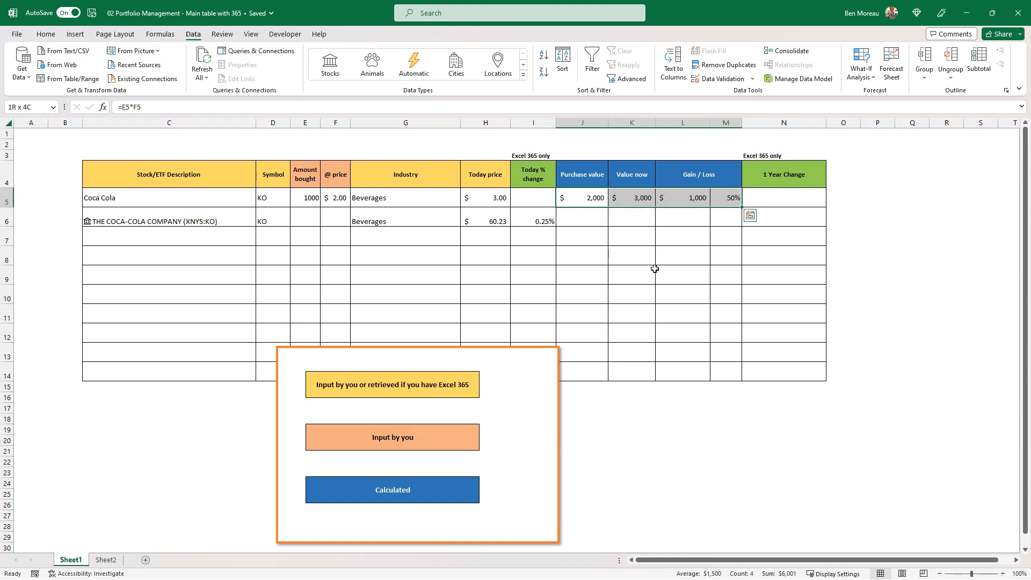
key(ctrl+c)
key(Down)
key(ctrl+v)
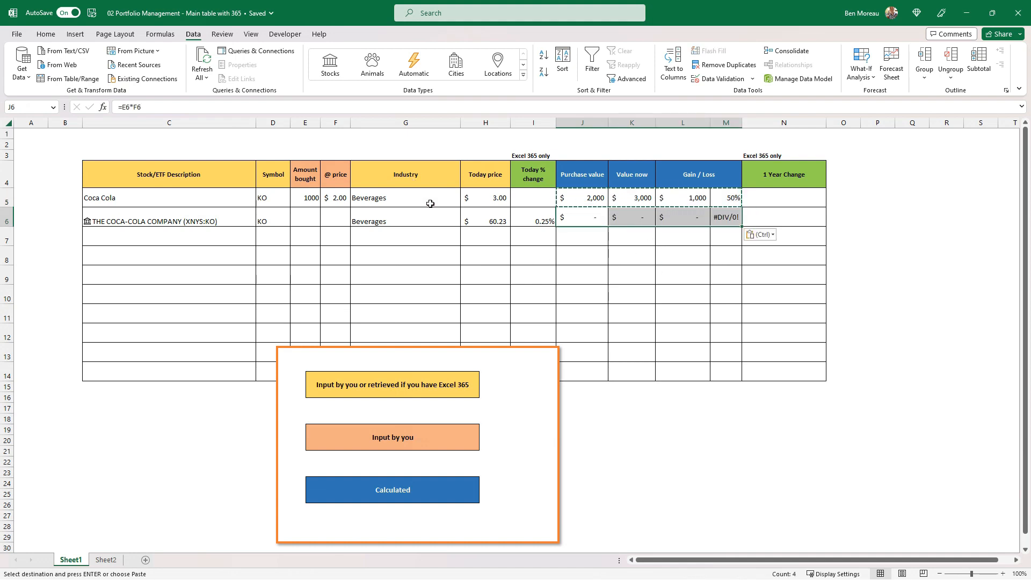
Enter 1000 as the amount bought in E6 and 2.5 as the purchase price in F6
click(300, 211)
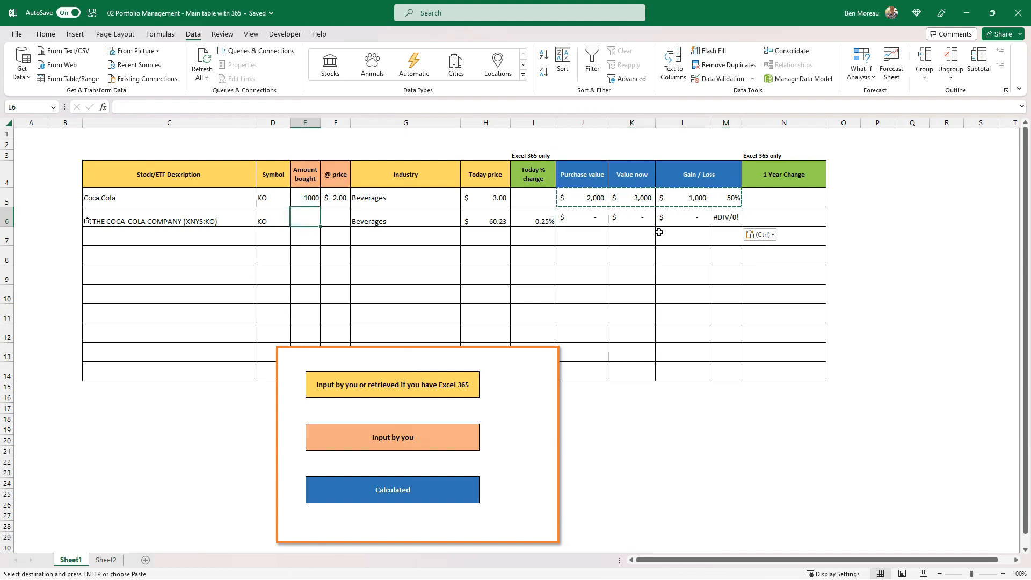
text(1000)
key(Tab)
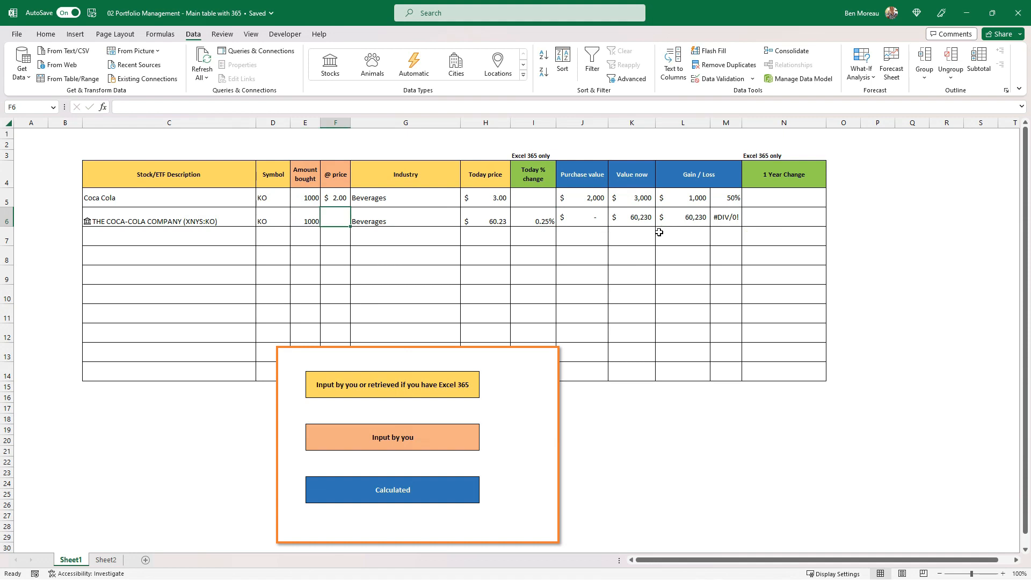
text(2.5)
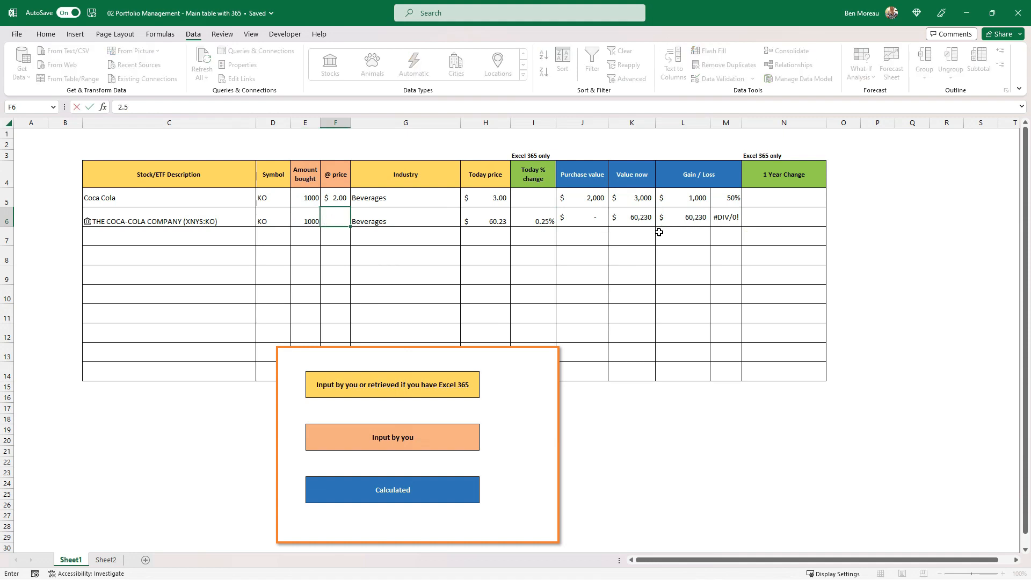
key(Return)
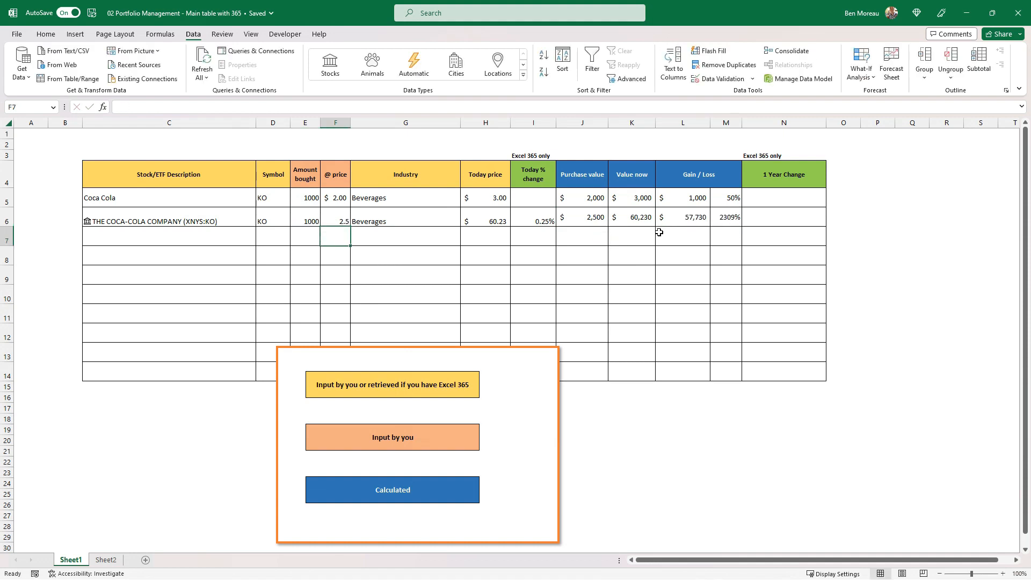
click(374, 216)
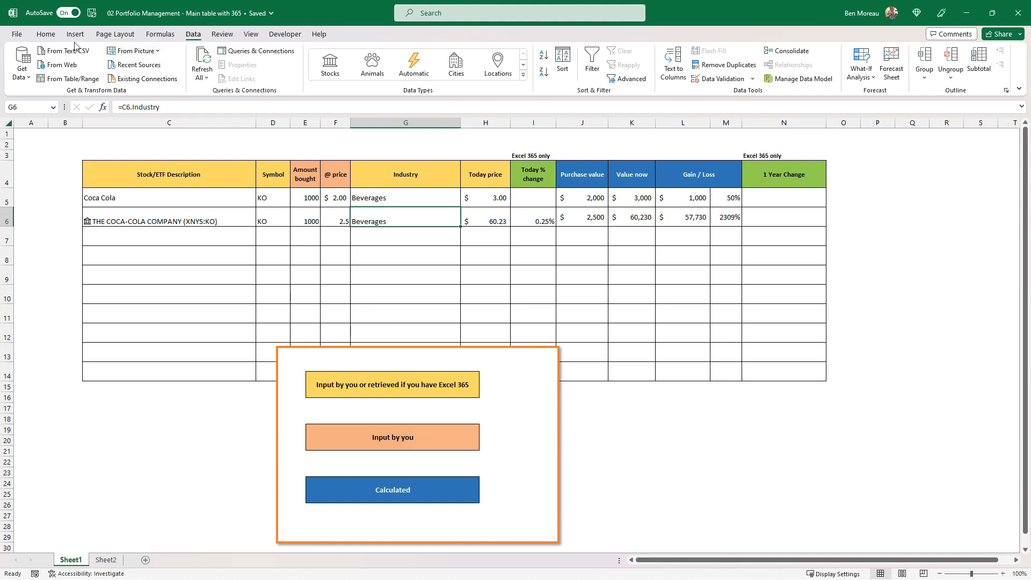
Copy the percent format of the gain/loss cell M6 to the Today % change cell I6
click(46, 34)
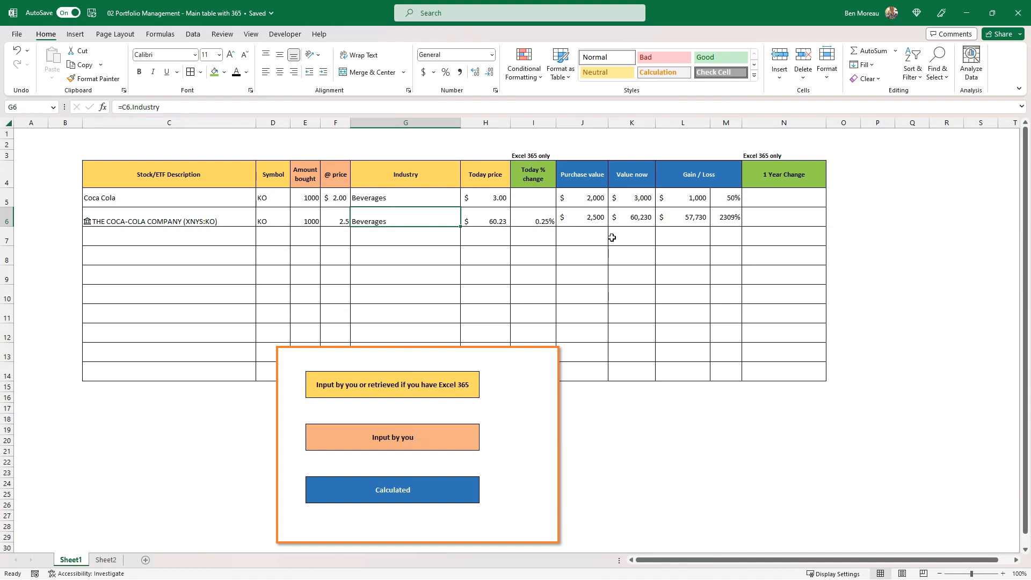
click(531, 220)
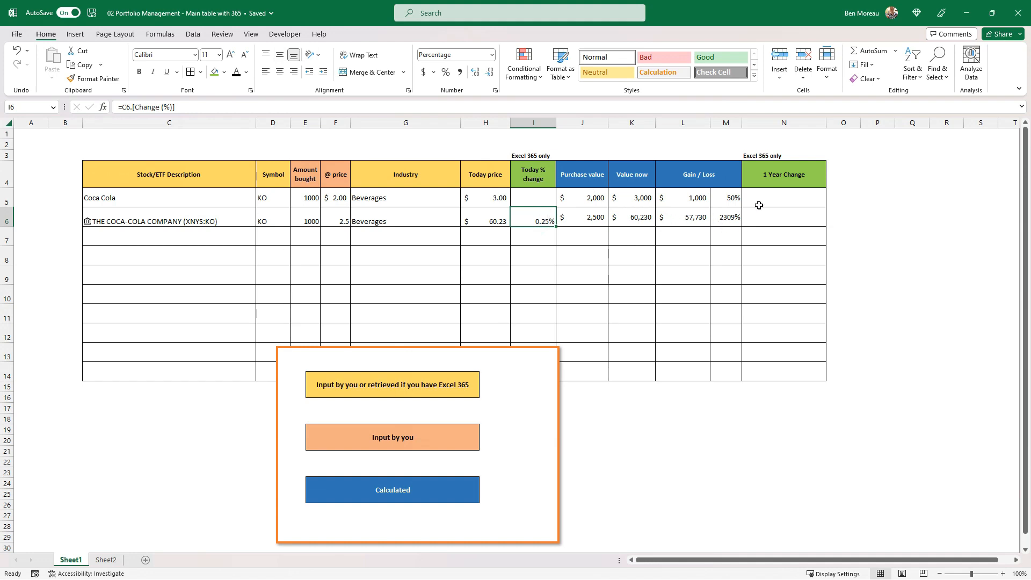
click(731, 218)
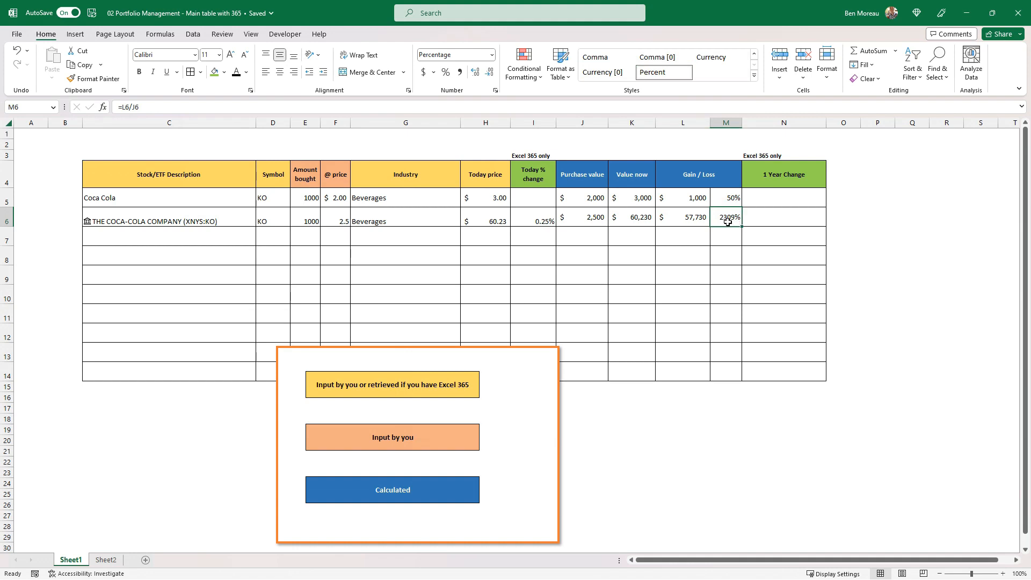
click(94, 79)
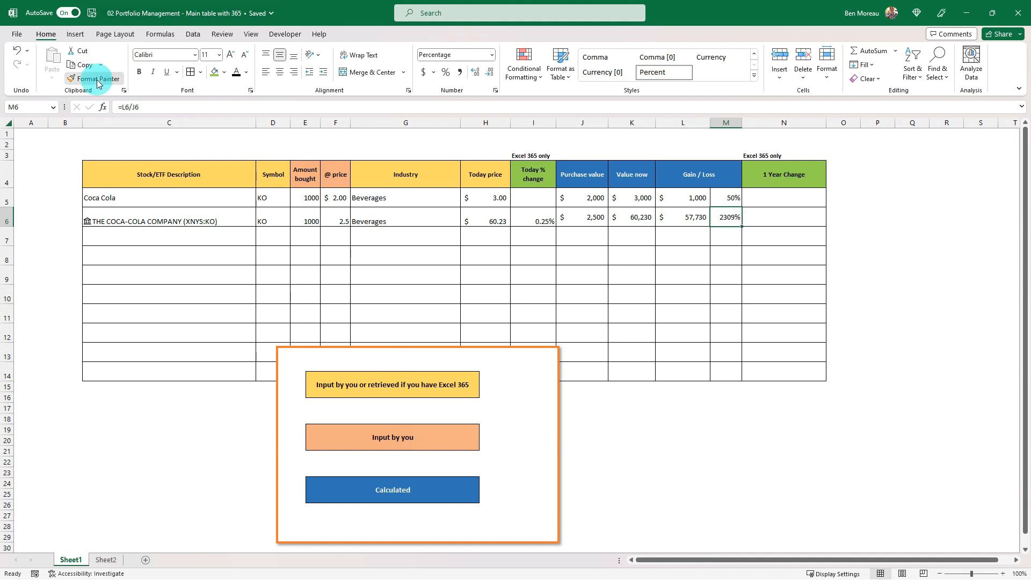
click(531, 218)
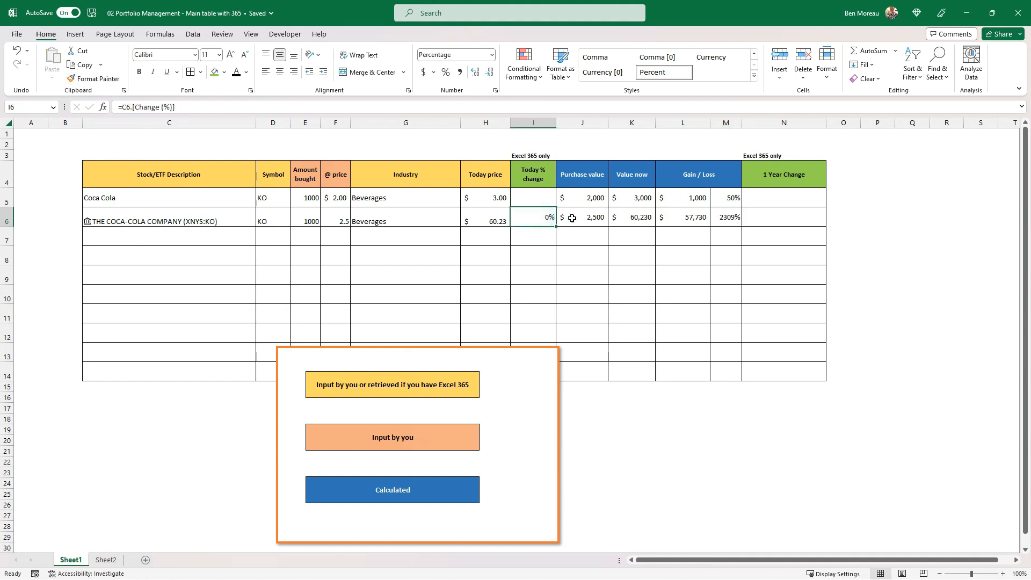
click(728, 217)
click(111, 79)
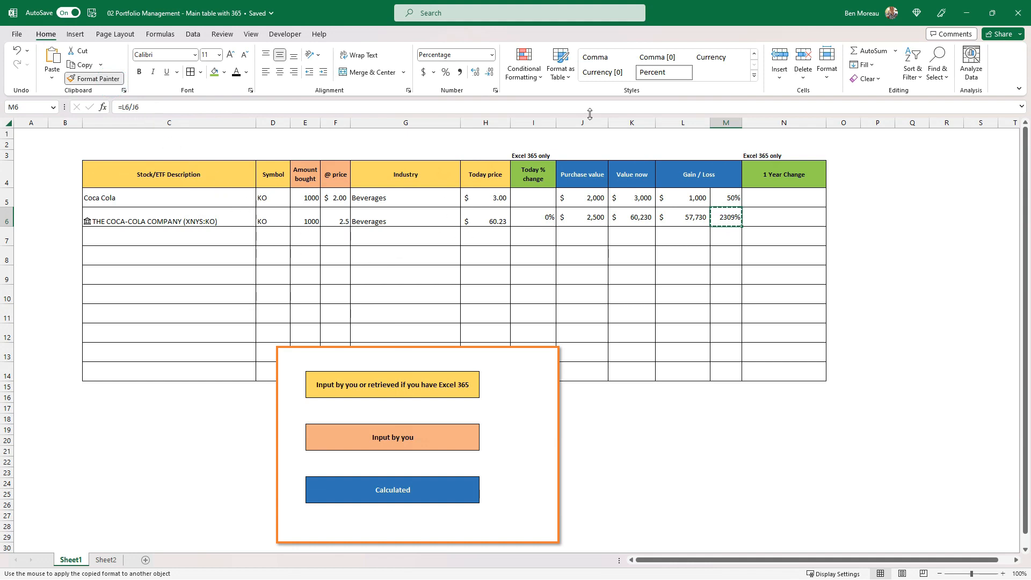
click(545, 212)
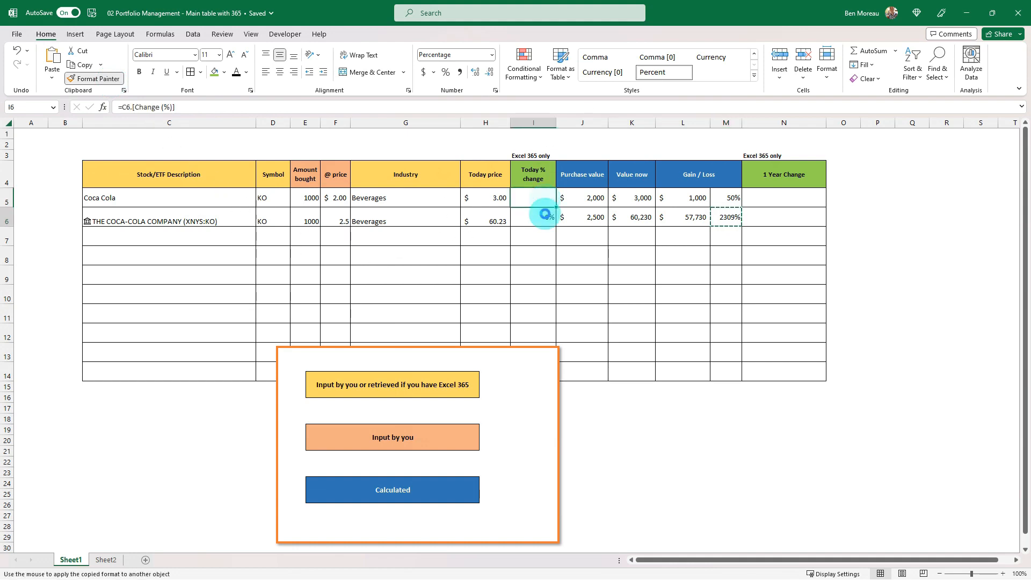
click(727, 200)
click(117, 77)
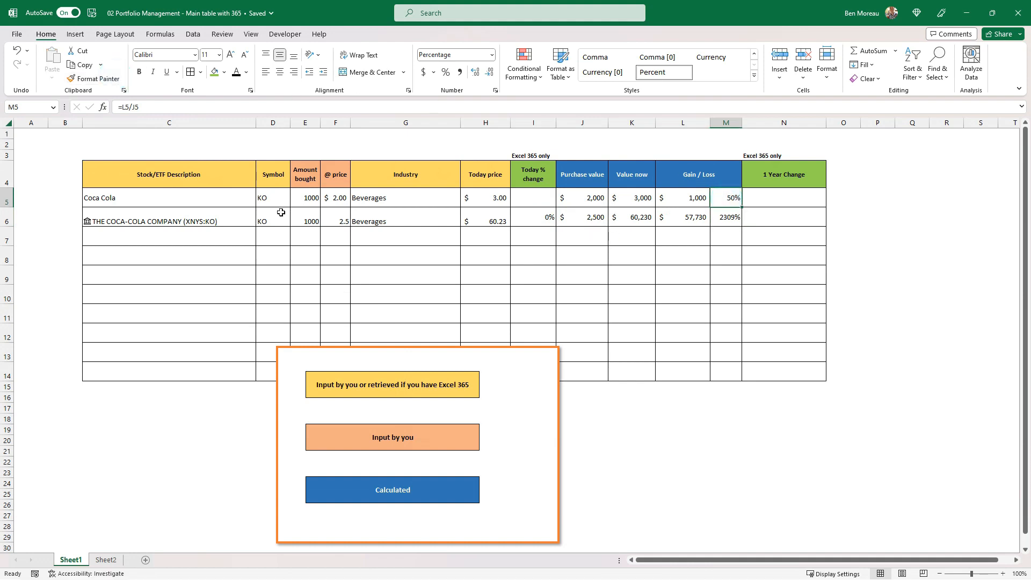
Copy the currency format of the purchase price cell F5 to F6
click(341, 199)
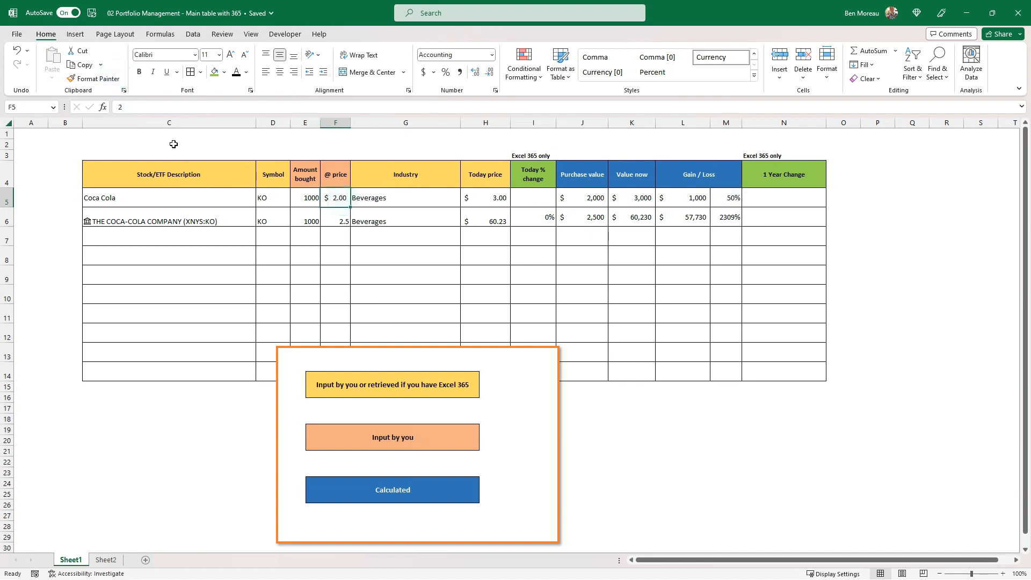
click(94, 79)
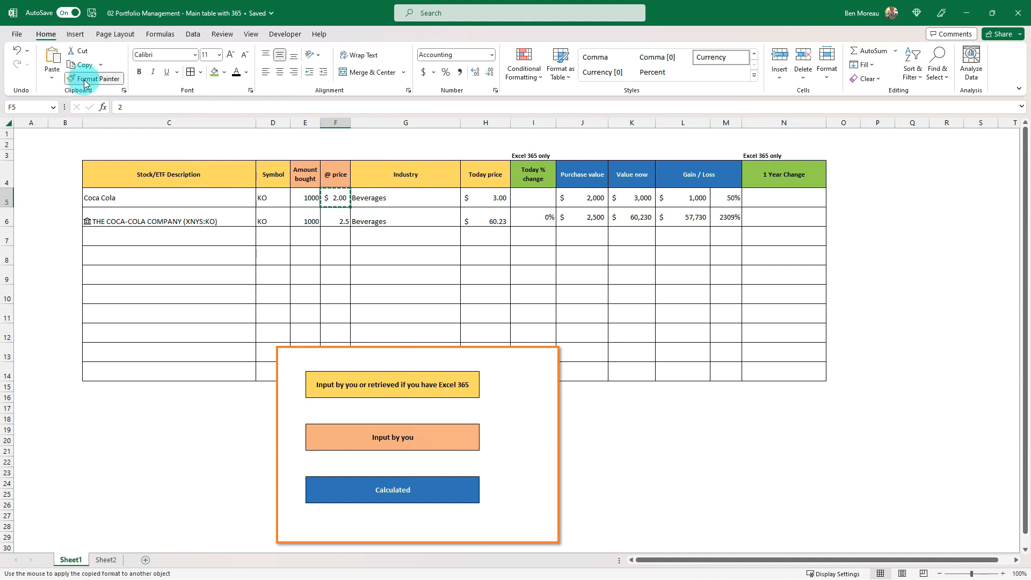
click(344, 218)
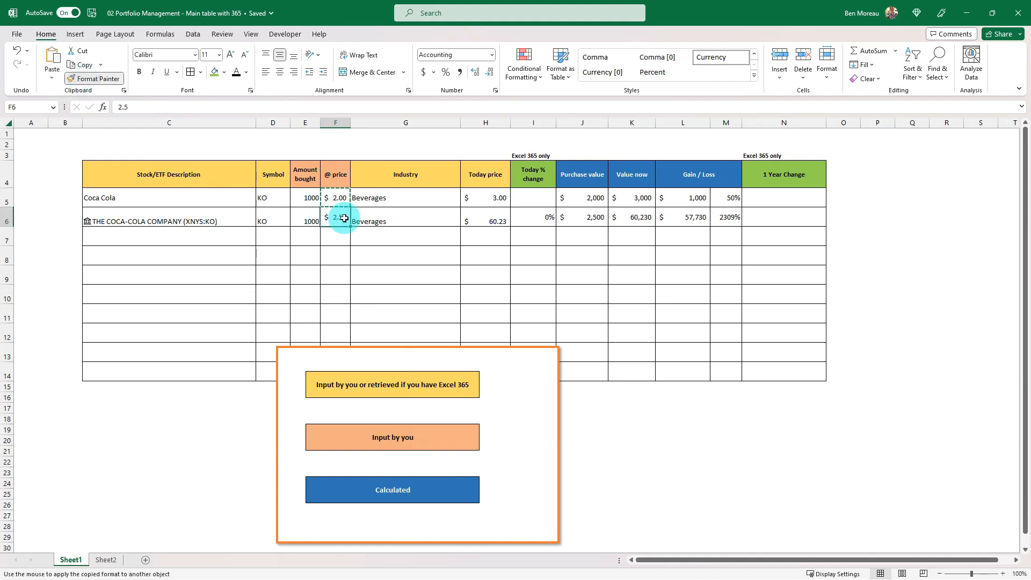
Apply the formatting of the first stock row, C5:N5, to the whole of row 6 with the Format Painter
click(313, 192)
drag(180, 198, 751, 199)
click(95, 79)
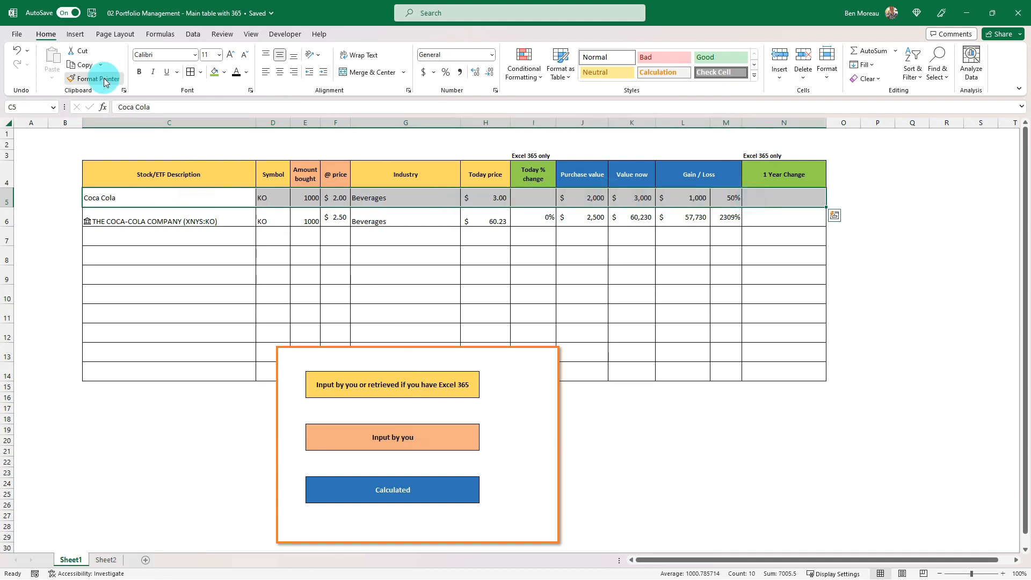
click(196, 219)
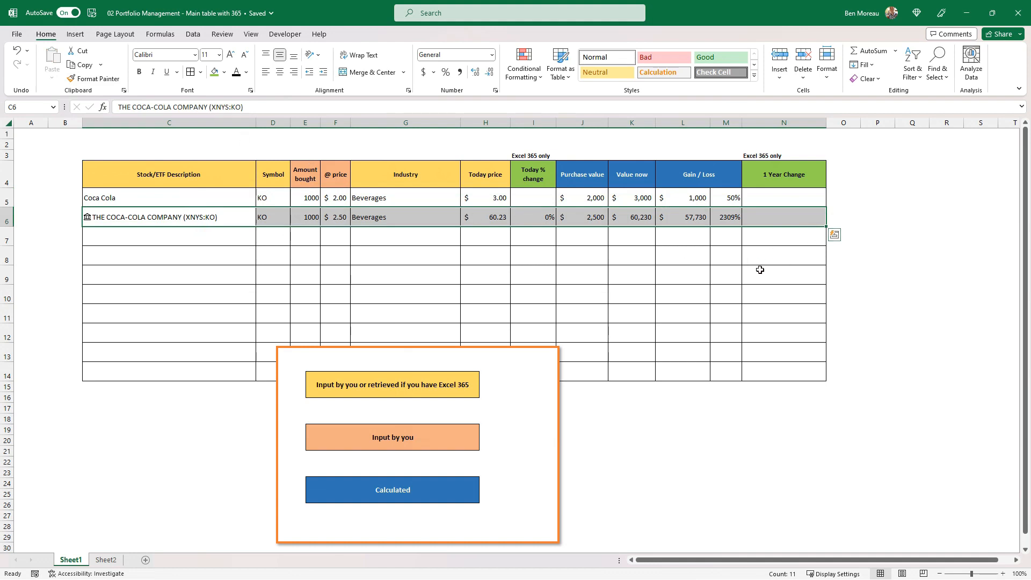
click(488, 258)
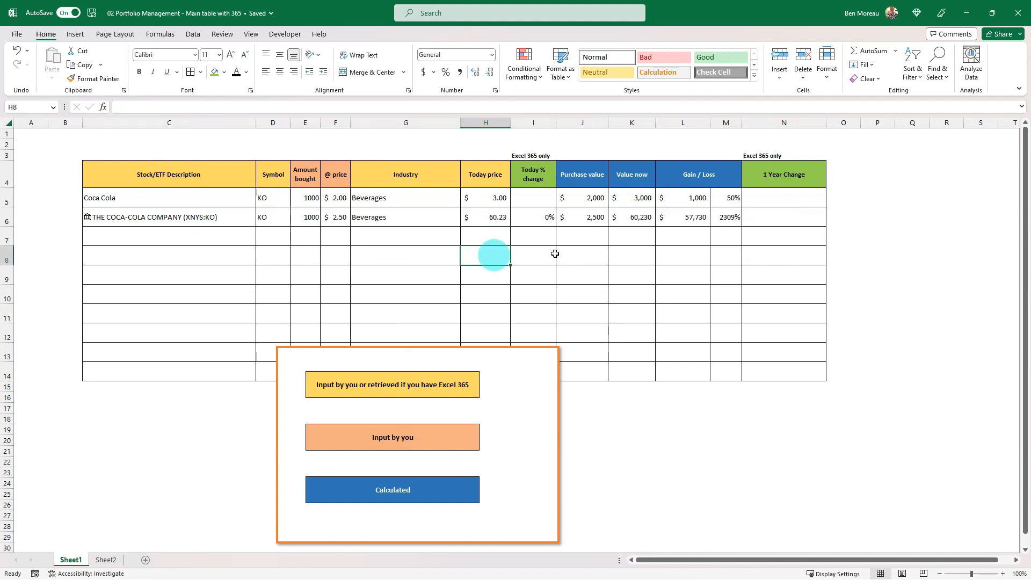
Set the purchase price in F6 to 50
click(488, 221)
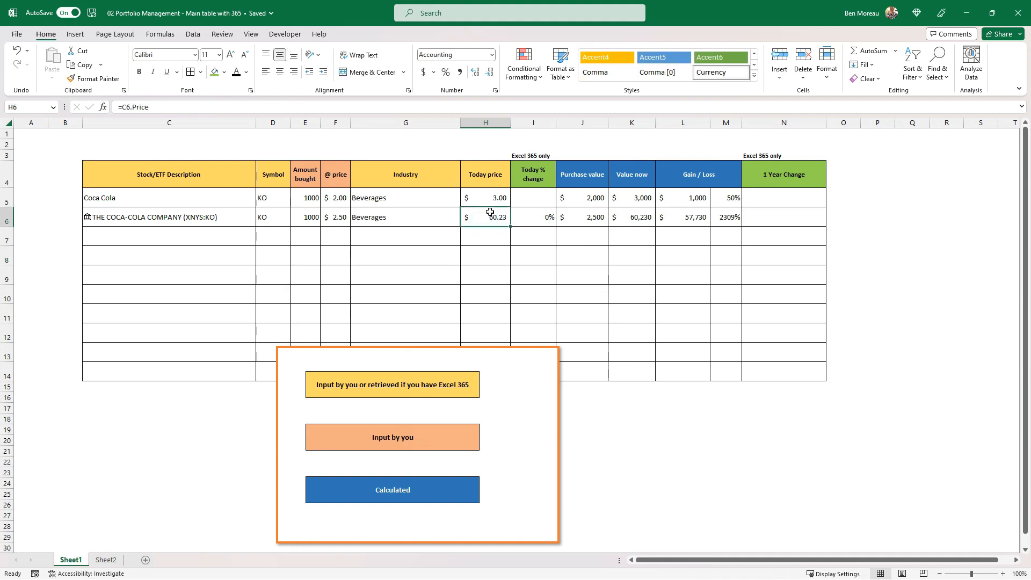
click(335, 217)
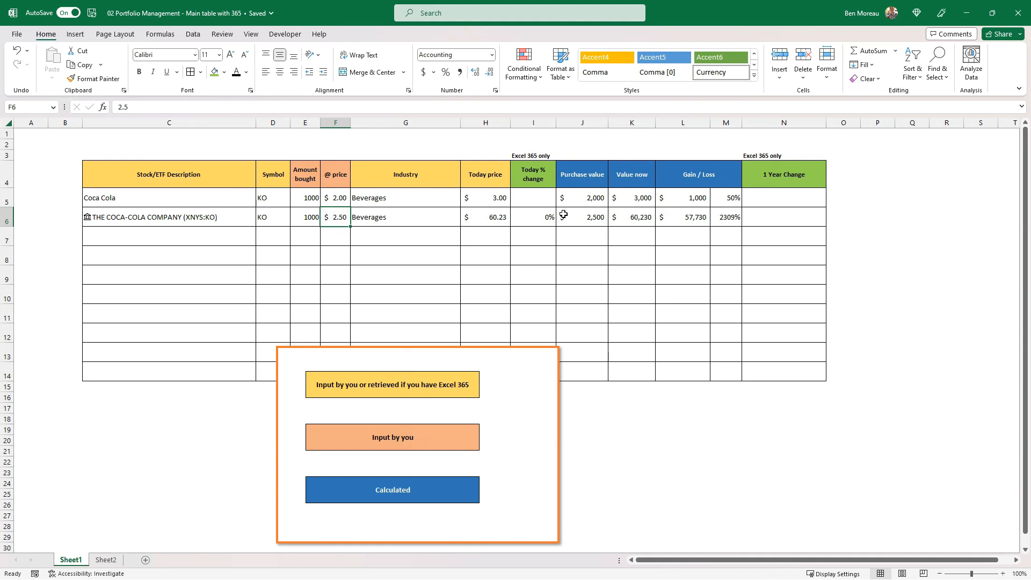
text(50)
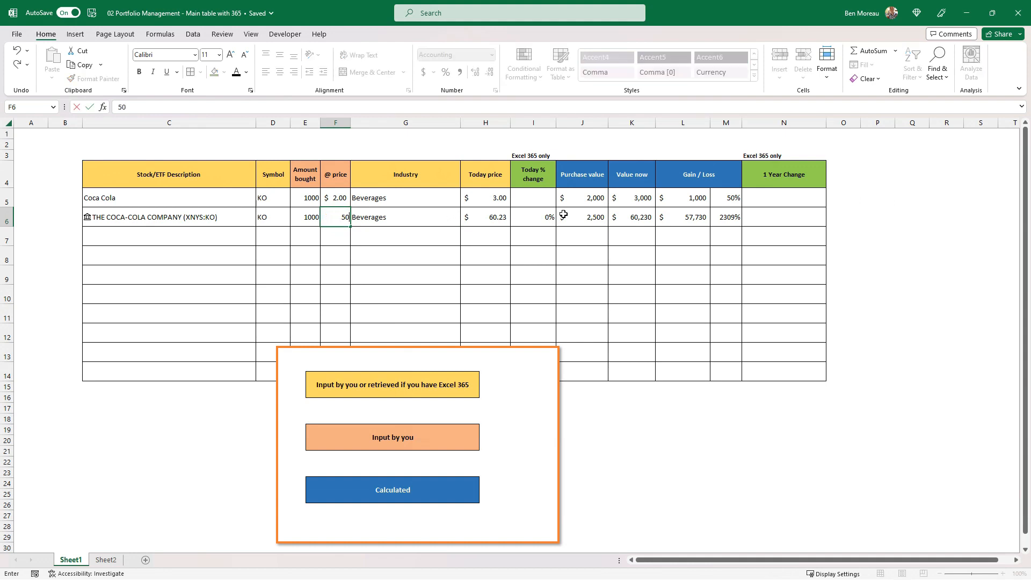
key(Return)
key(Up)
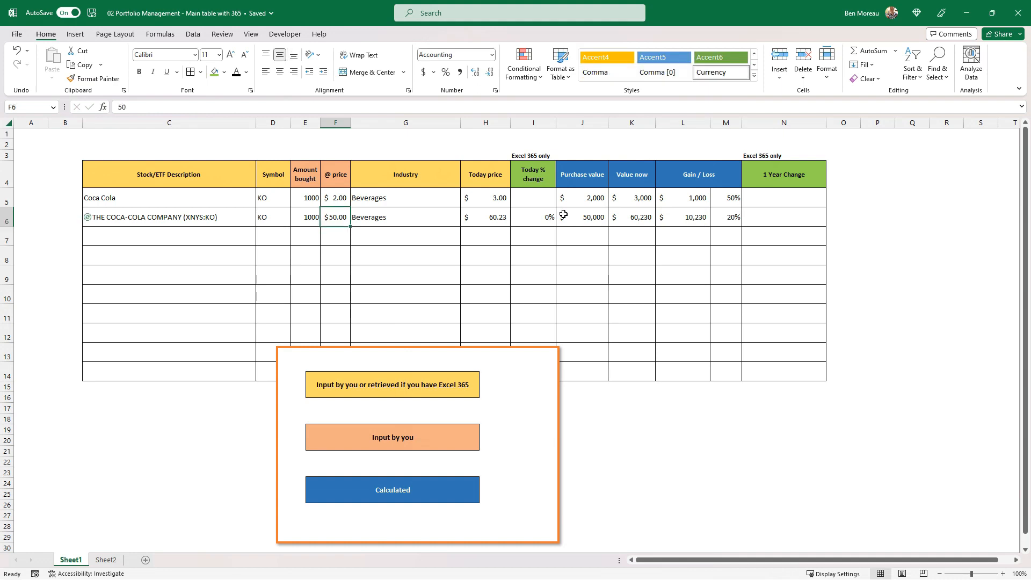
Set the Today price in H5 to 60.23
key(Right)
key(Right)
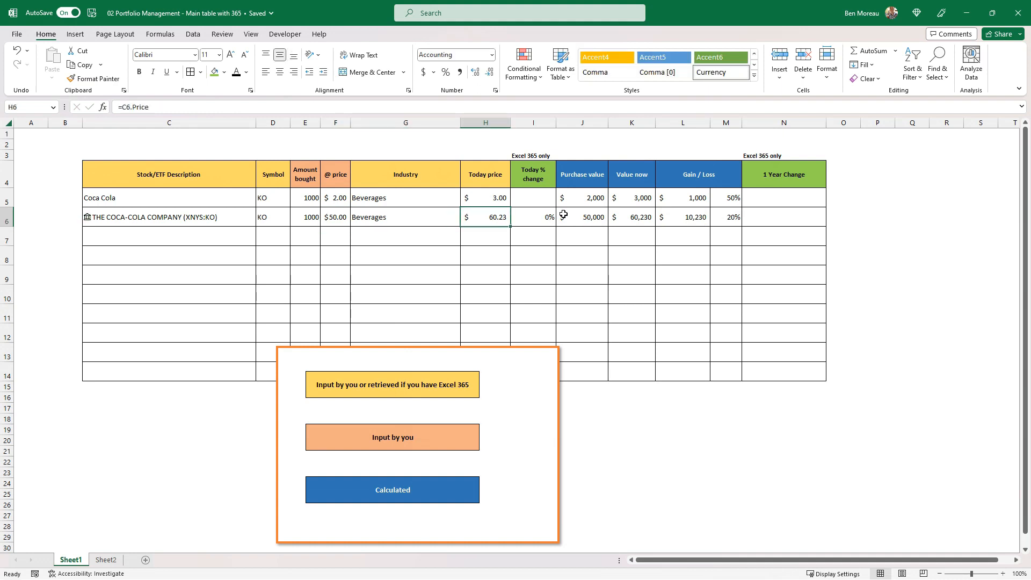
key(Up)
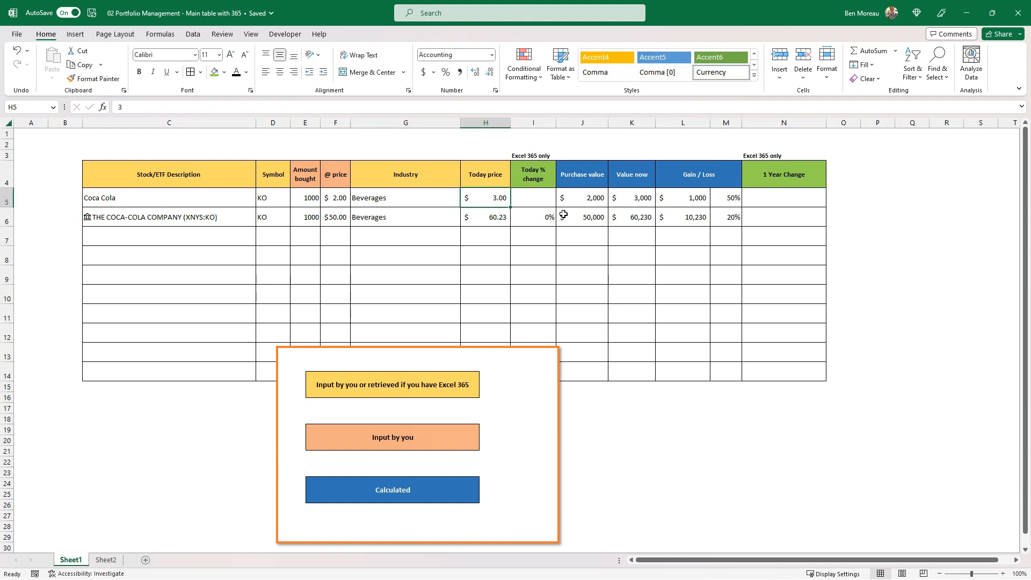
text(60.23)
key(Return)
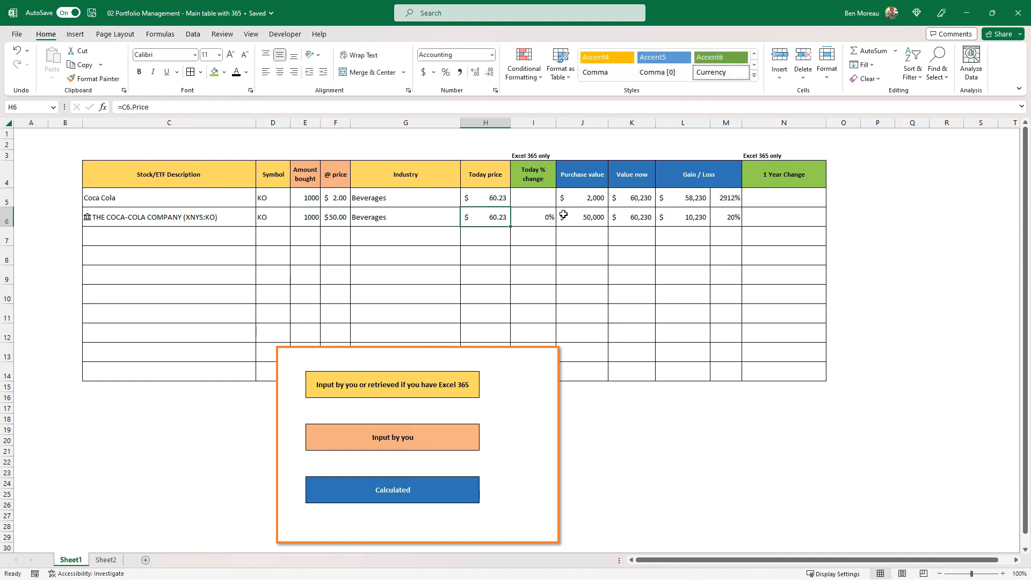
Set the purchase price in F5 to 50
key(Up)
key(Left)
key(Left)
text(50)
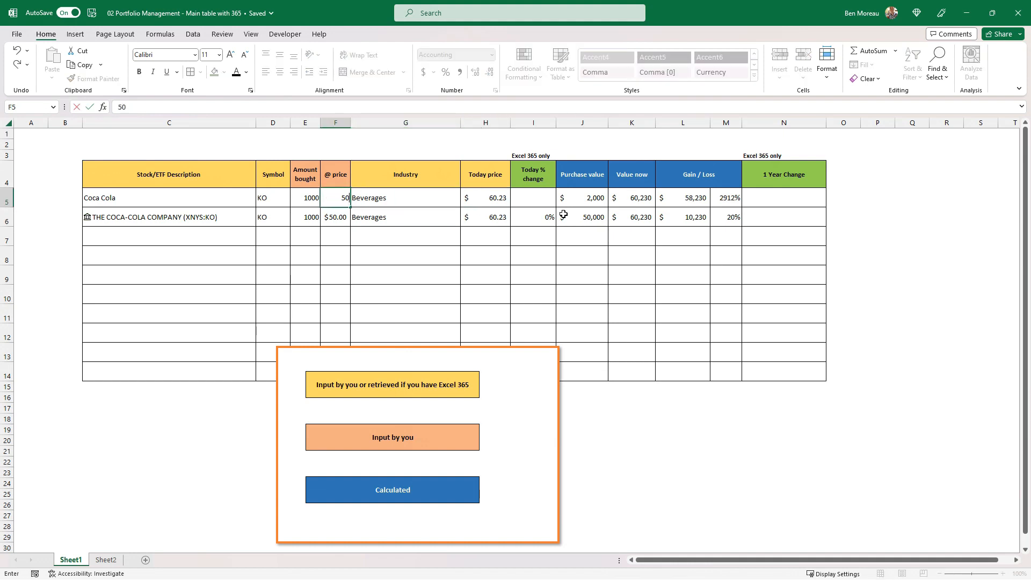
key(Return)
key(Up)
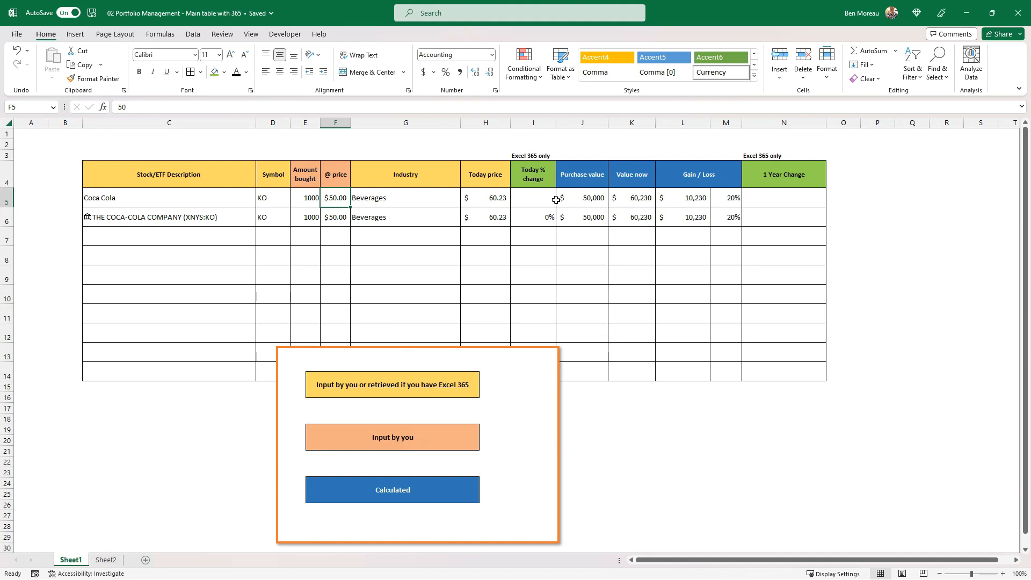
Format the Today % change in I6 with two decimals and move the colour legend picture below the table
click(551, 223)
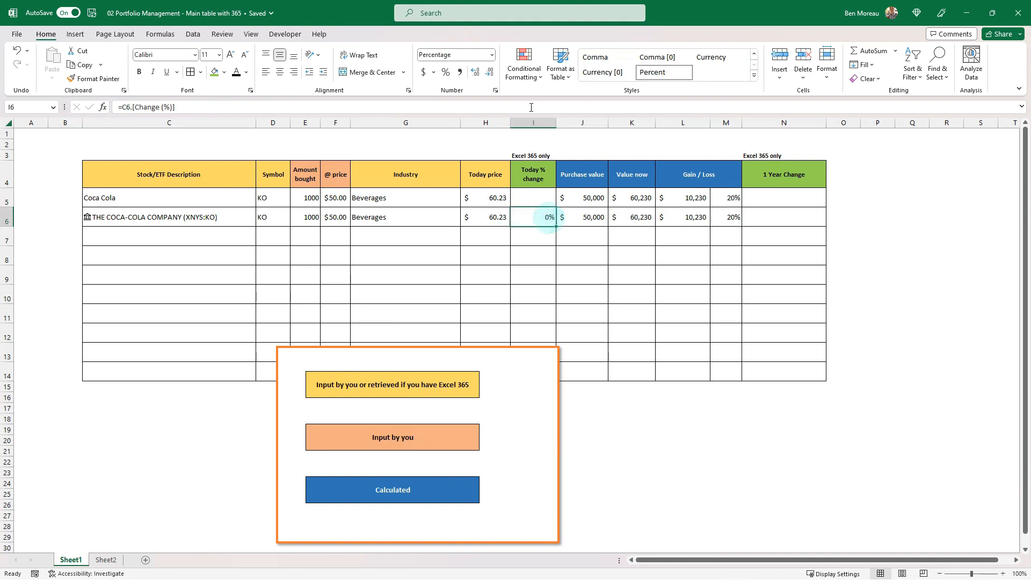
click(476, 73)
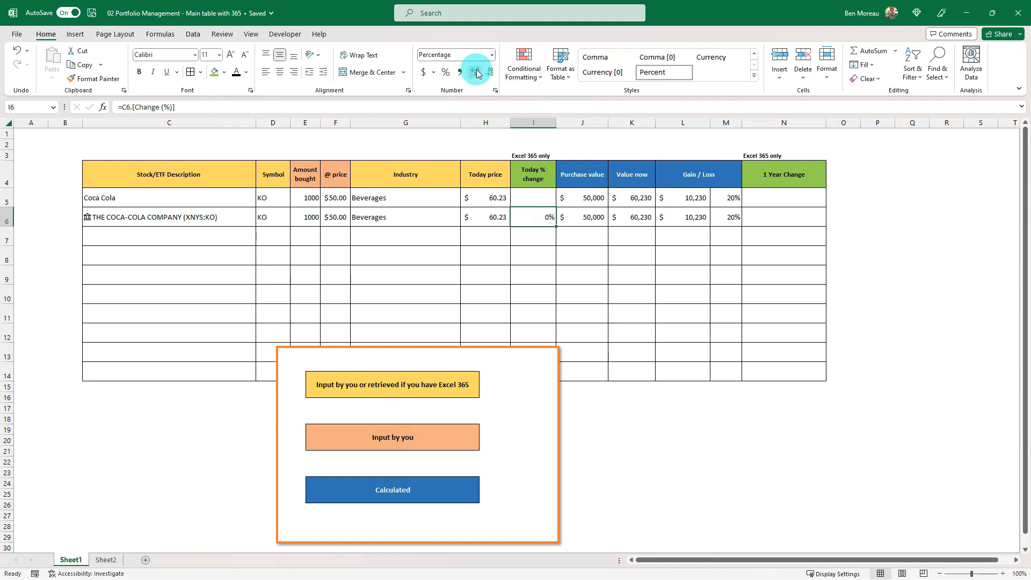
click(476, 72)
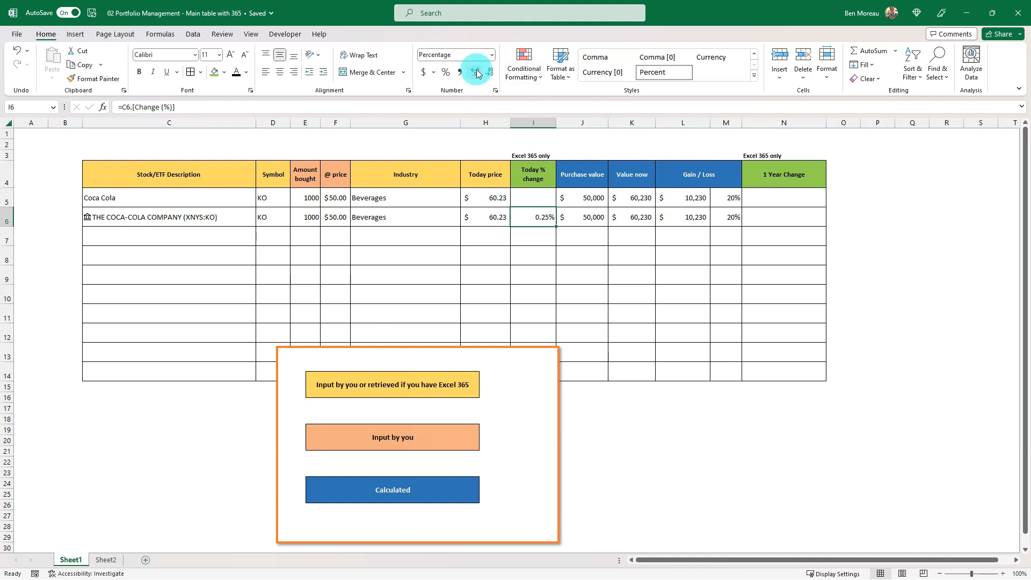
click(531, 217)
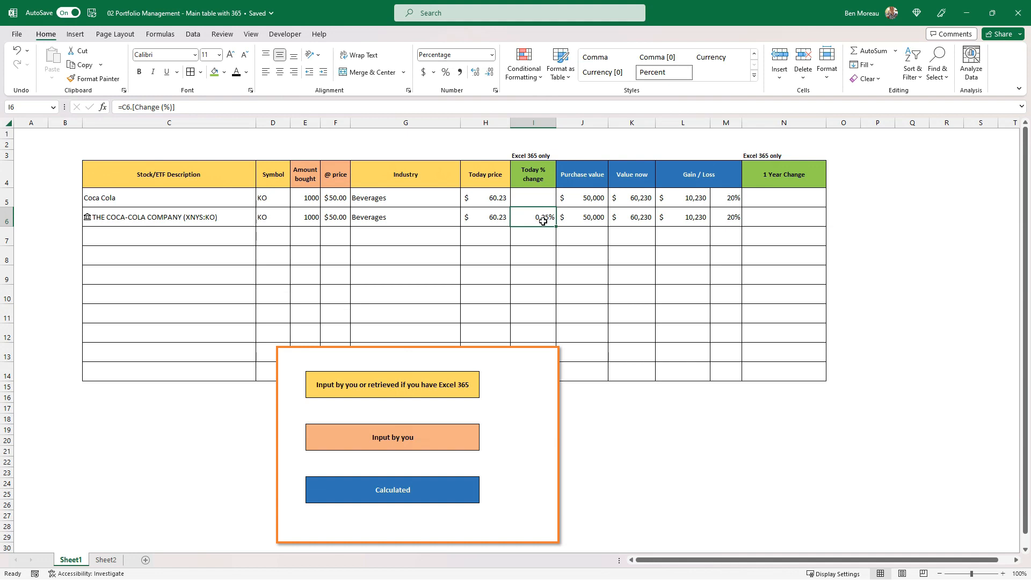
drag(541, 349, 536, 404)
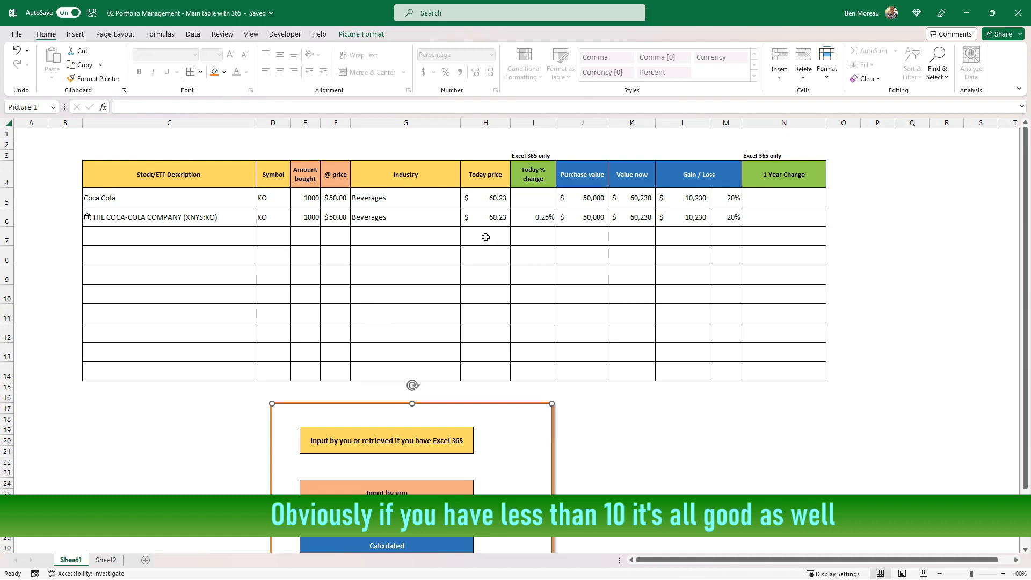
Enter XLK in C7 and convert it to the Stocks data type
click(193, 236)
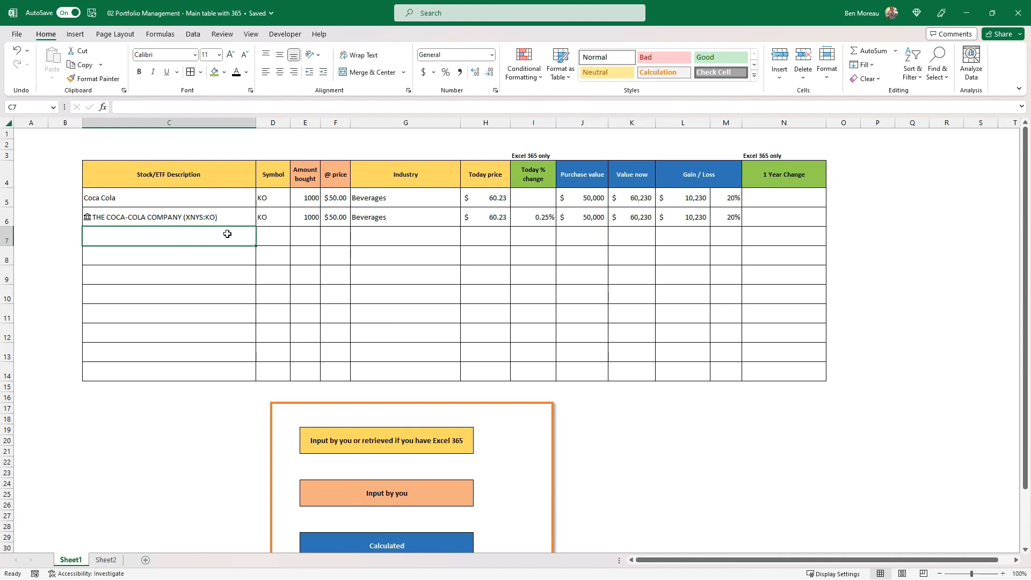
text(XLK)
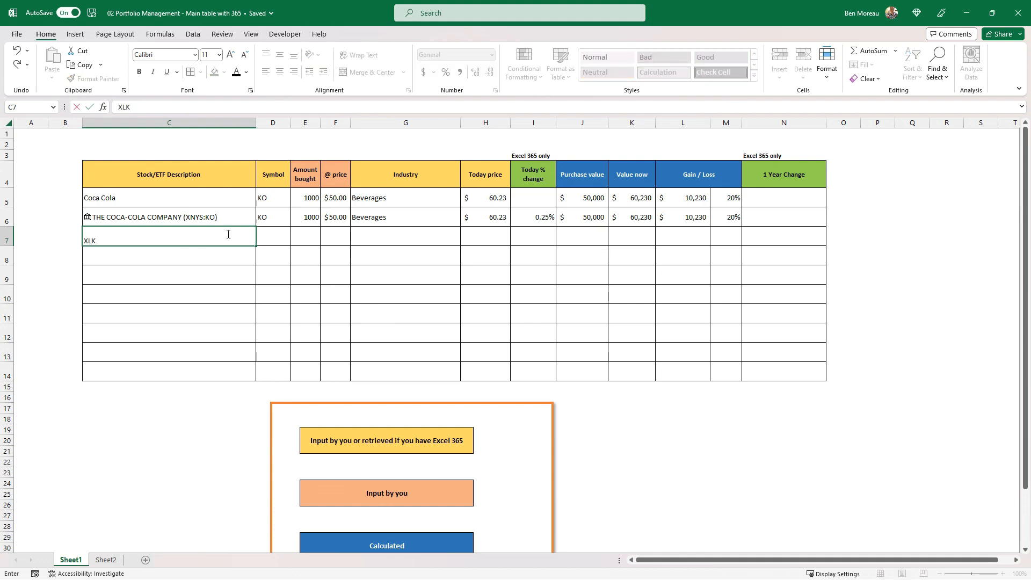
key(Return)
click(225, 233)
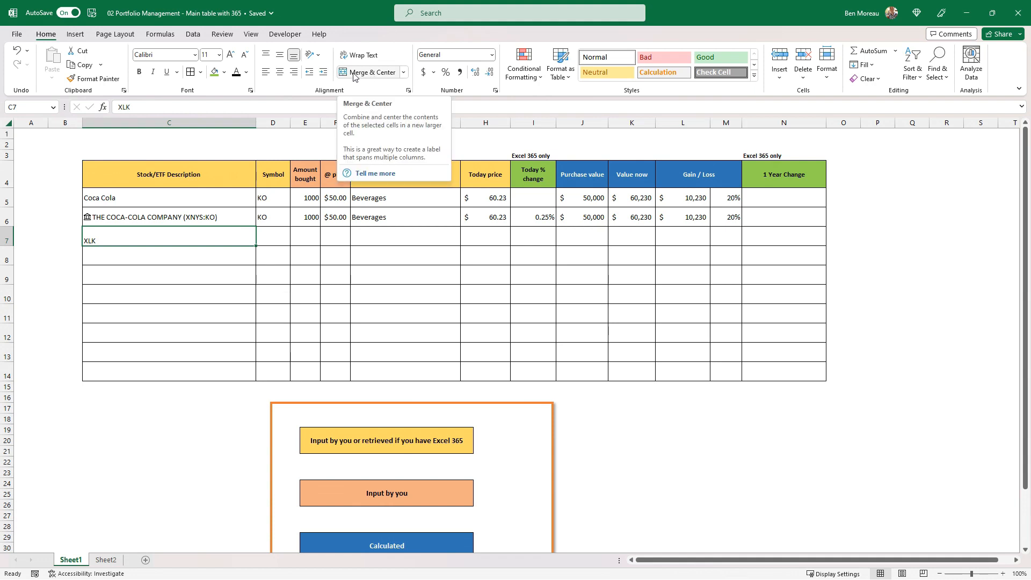
click(192, 34)
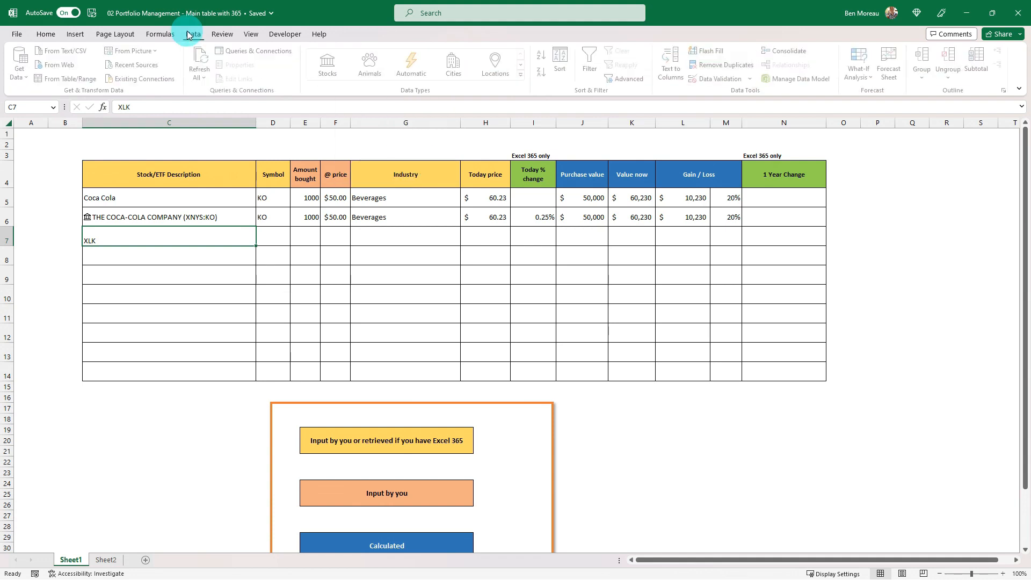
click(330, 65)
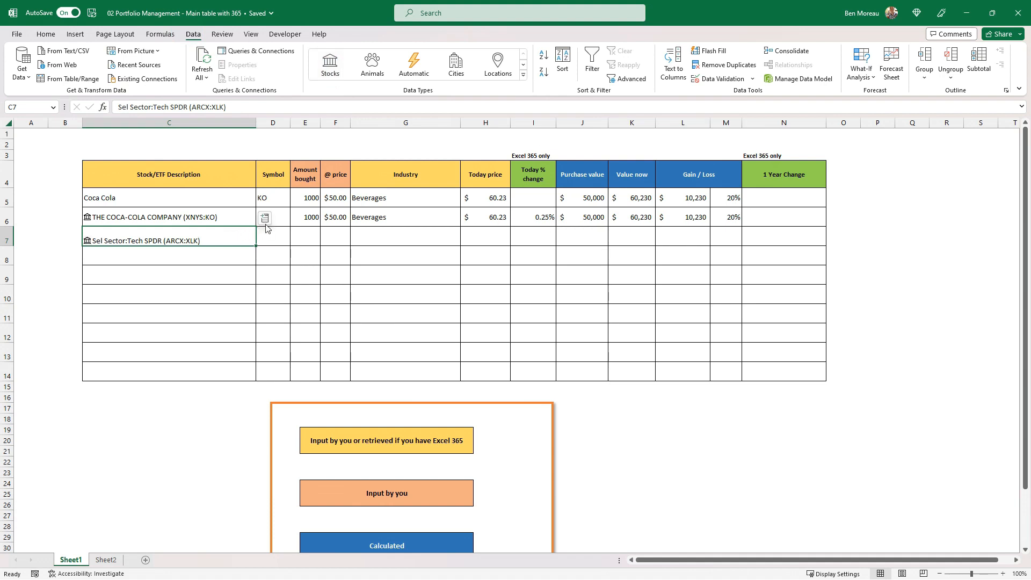
Copy the Coca-Cola row's cells D6:N6 into row 7 for the XLK fund
click(265, 218)
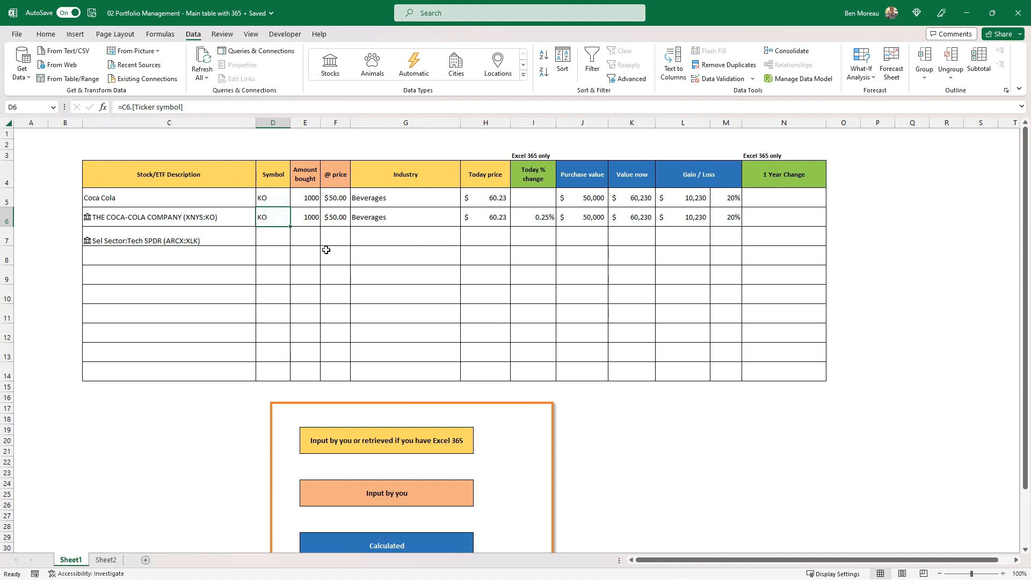
drag(275, 219, 746, 224)
key(ctrl+c)
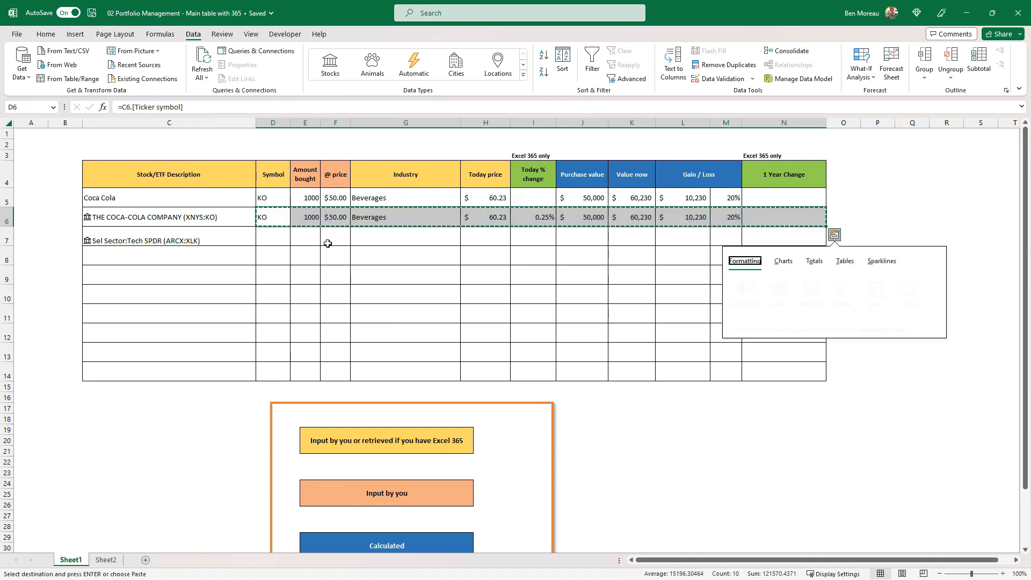
click(262, 236)
key(ctrl+v)
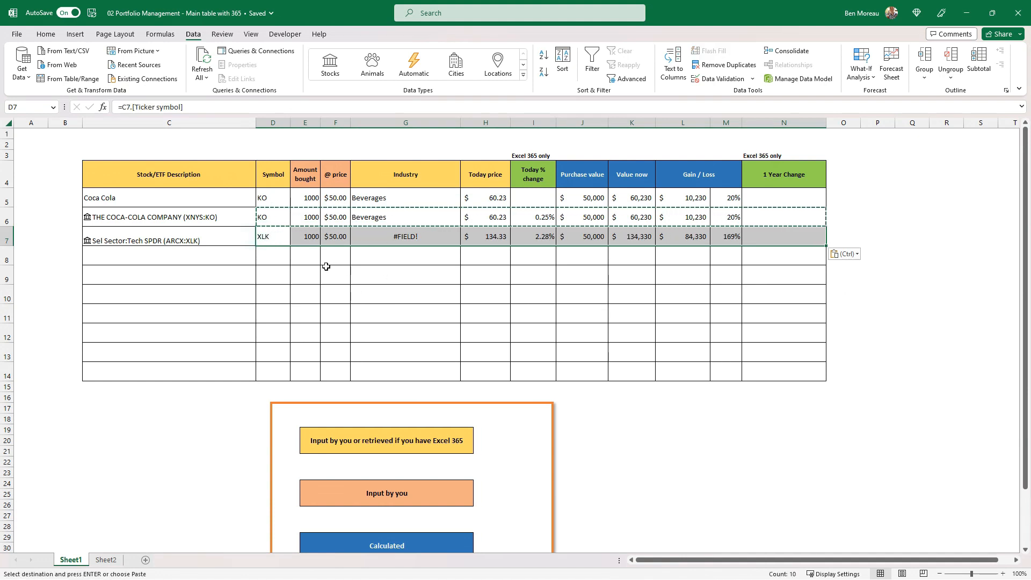
drag(270, 237, 773, 240)
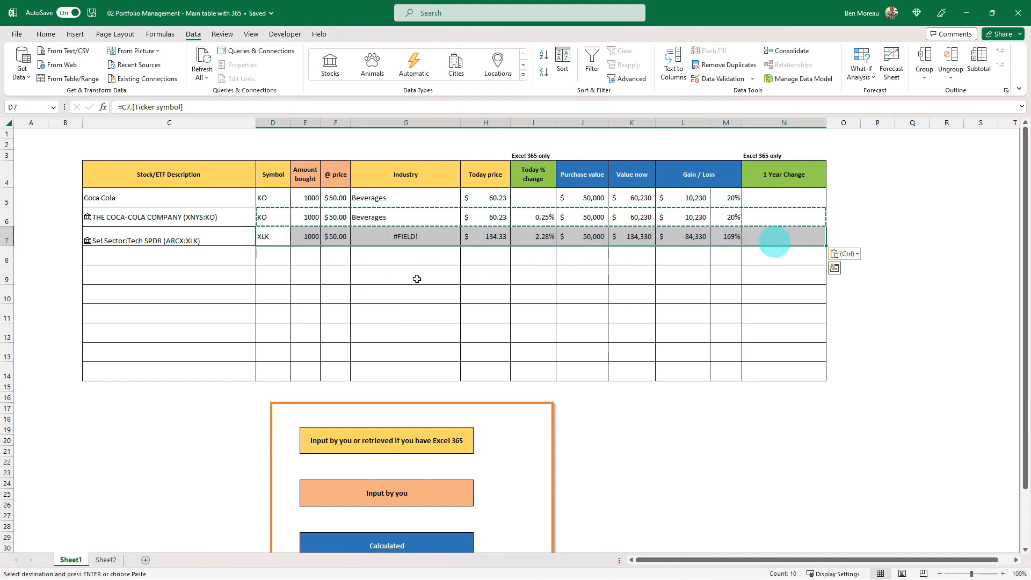
click(272, 239)
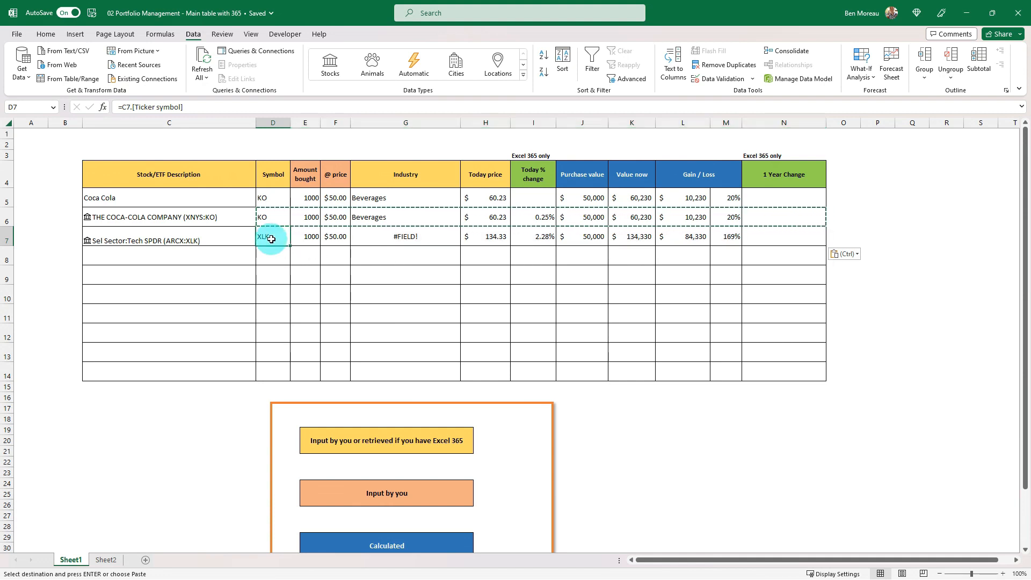
click(207, 218)
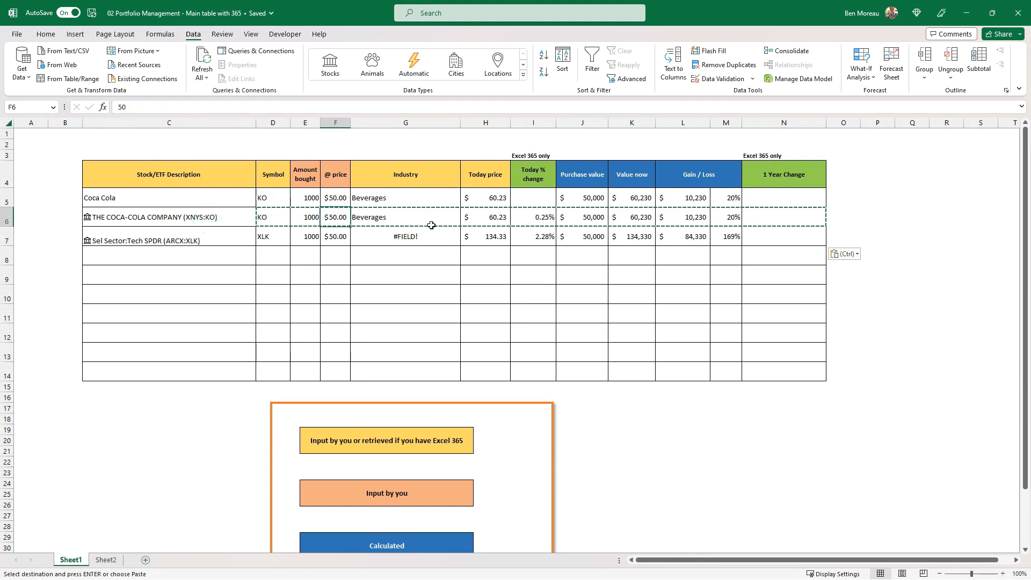
Replace the industry formula in G7 of the XLK row with the text ETF
click(432, 227)
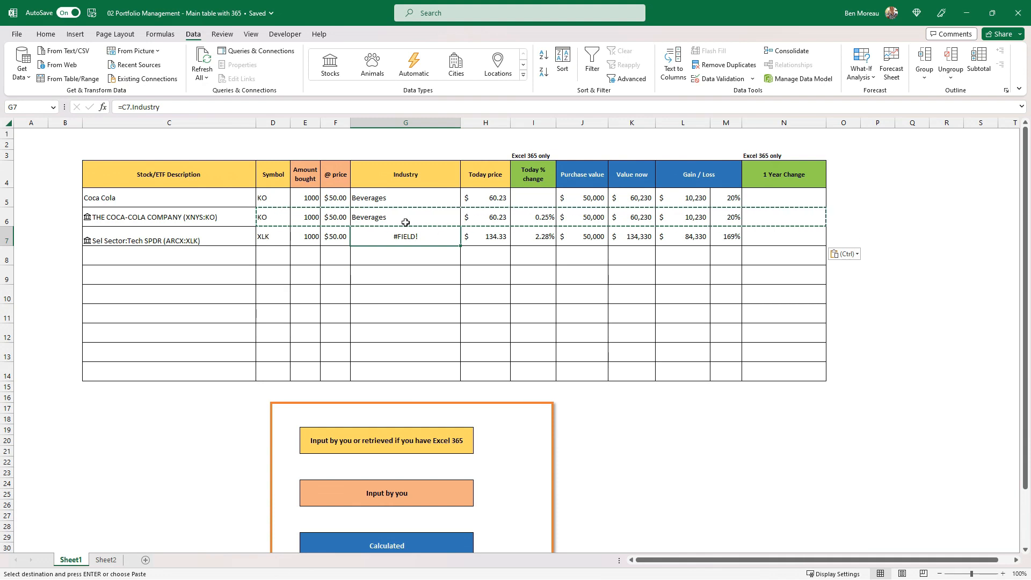
click(131, 107)
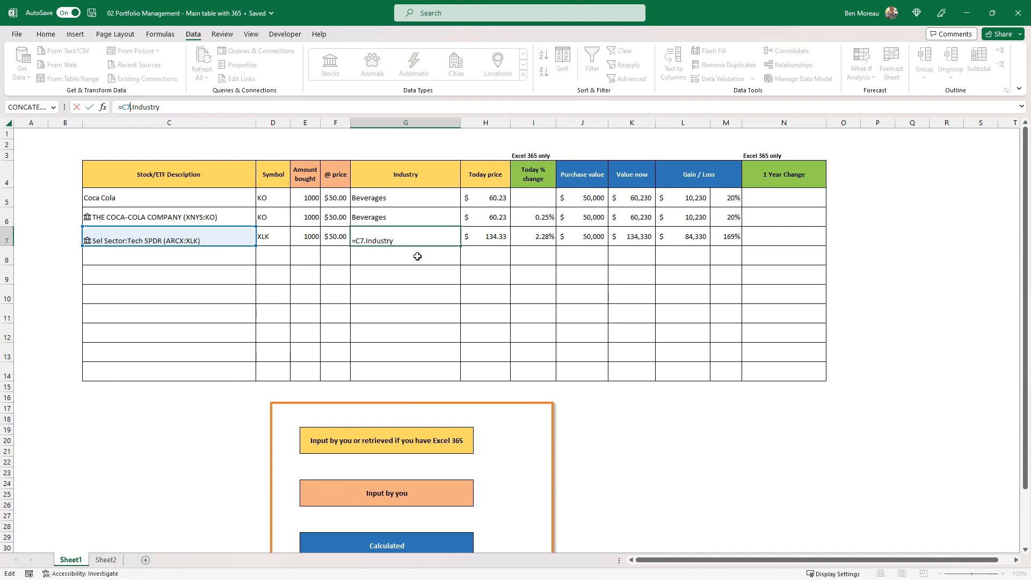
key(Return)
key(Up)
key(Delete)
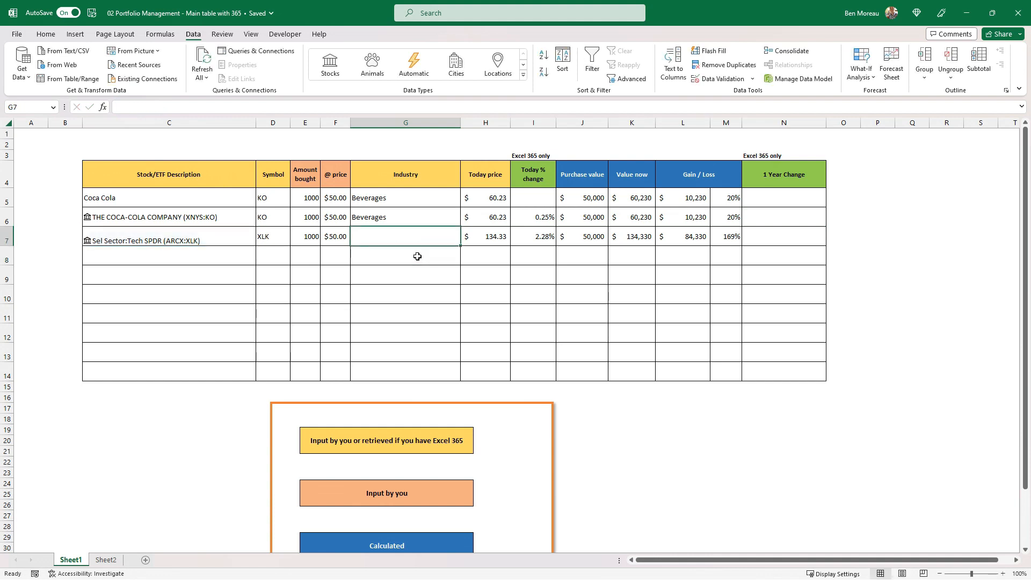
text(ETF)
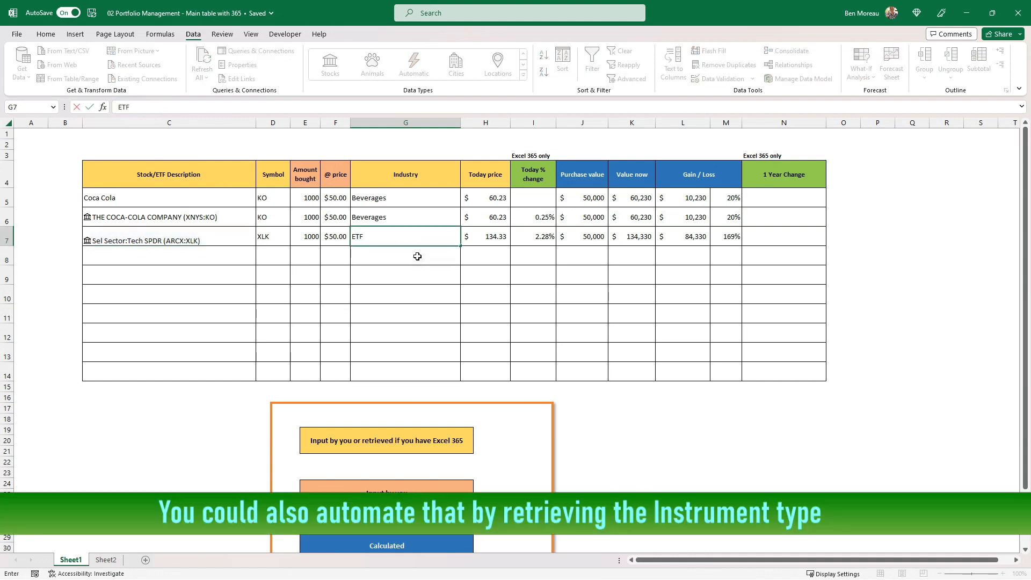
key(Return)
key(Up)
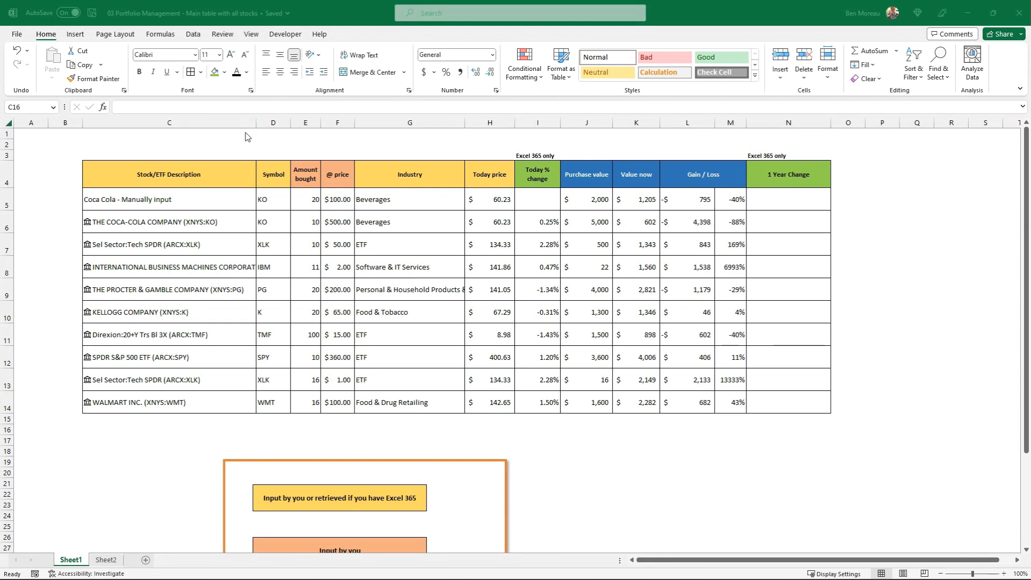
Narrow column C, the Stock/ETF Description column, in the workbook with all stocks
click(255, 123)
drag(255, 123, 237, 123)
click(830, 196)
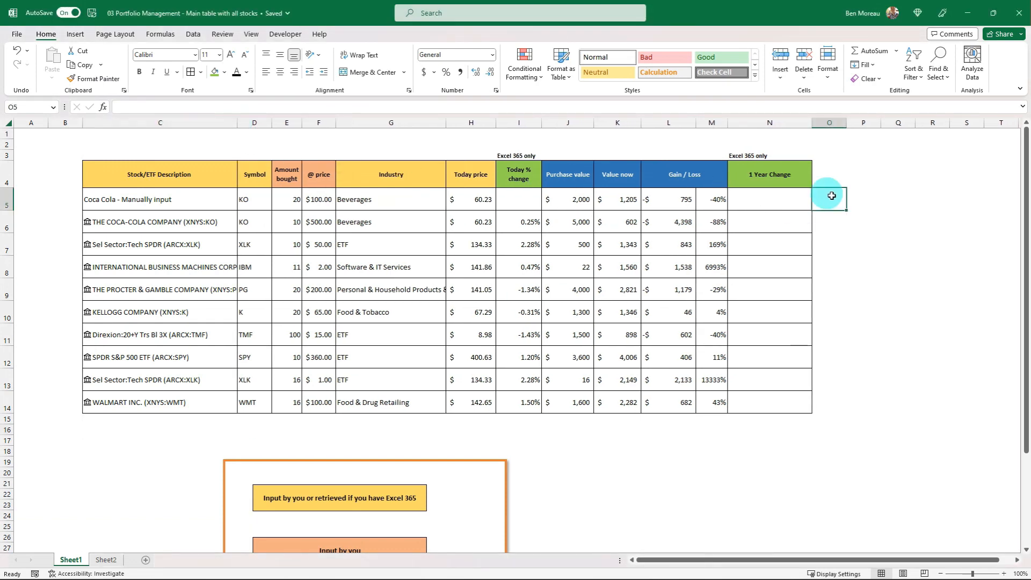
Enter the helper column headings "positive values" in R4 and "negative values" in S4
key(Right)
key(Right)
key(Right)
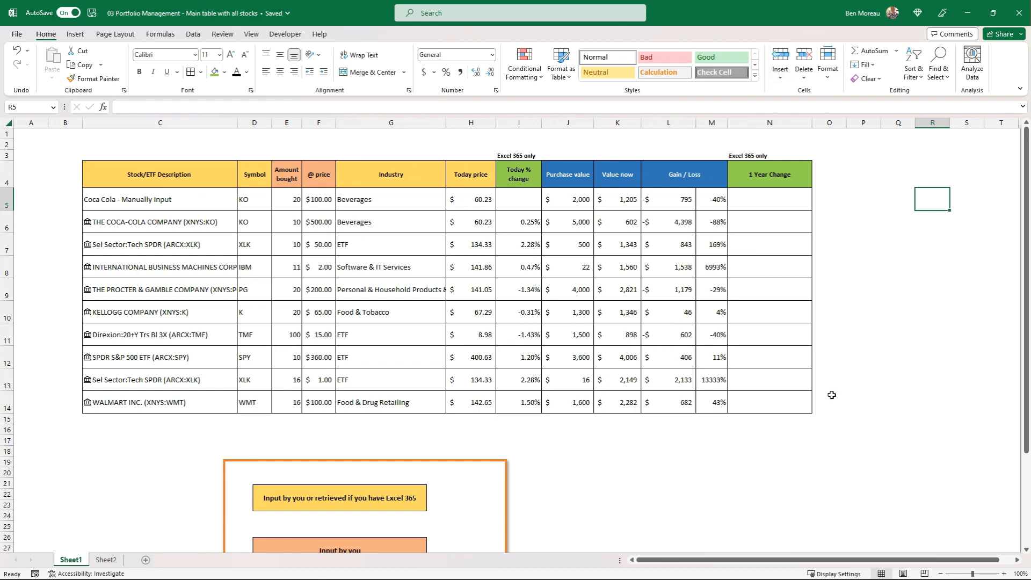
key(Up)
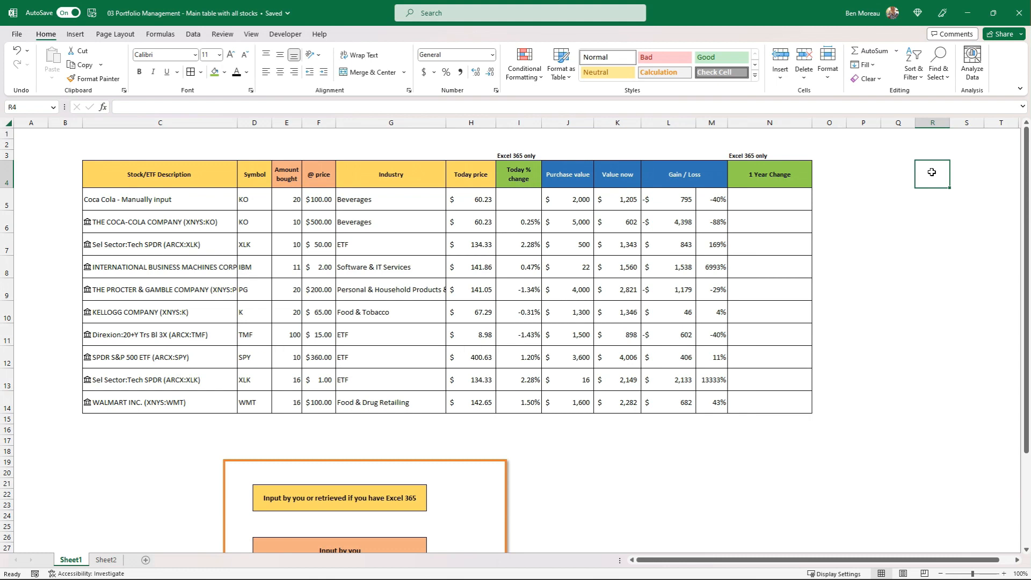
text(positiv)
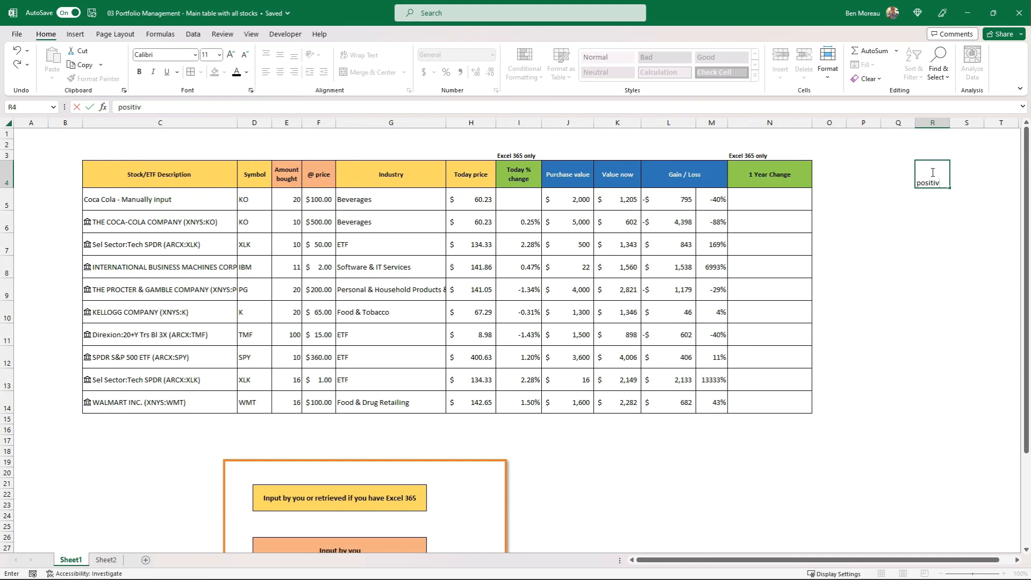
text(e values)
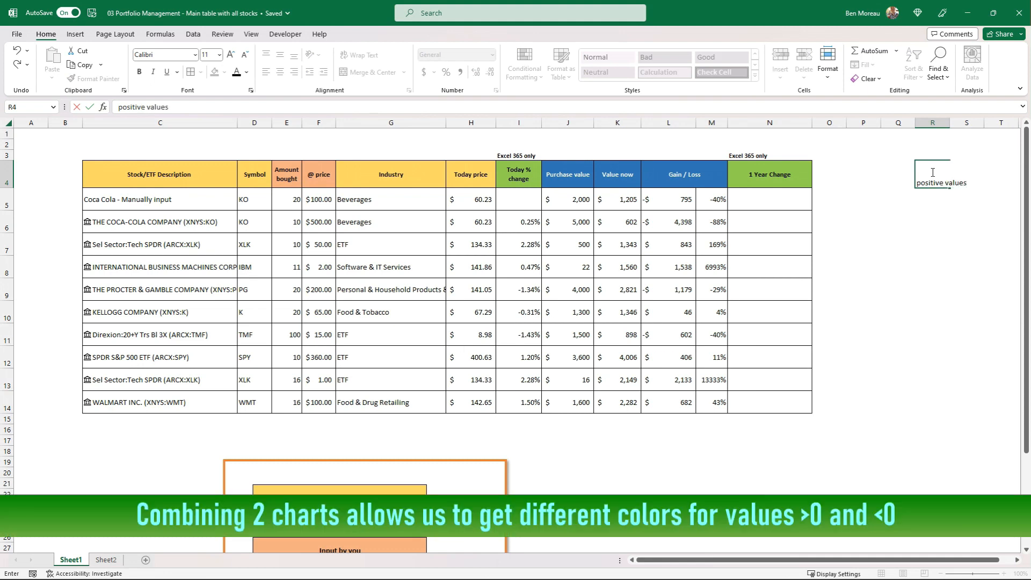
key(Tab)
text(negat)
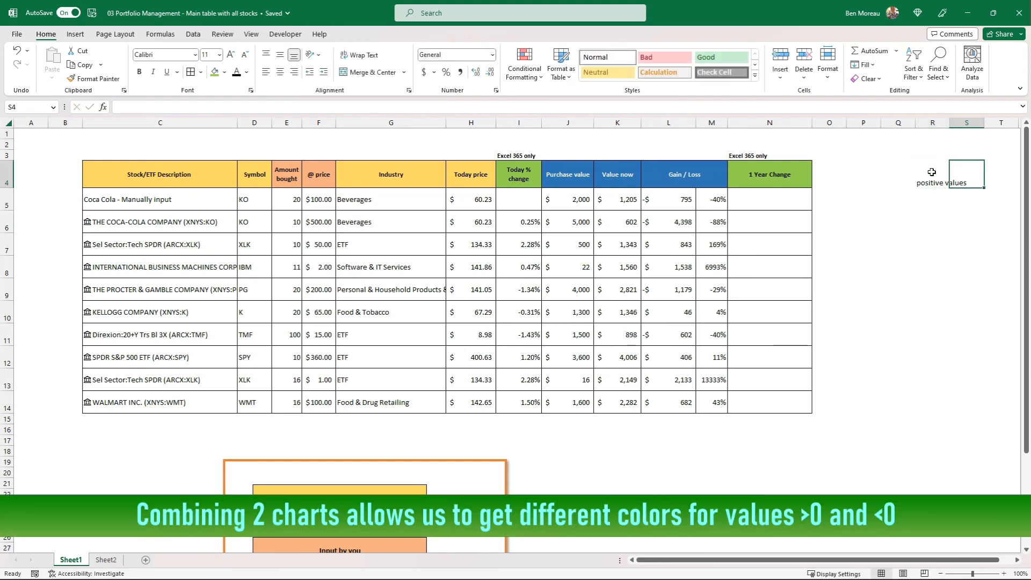
text(ive values)
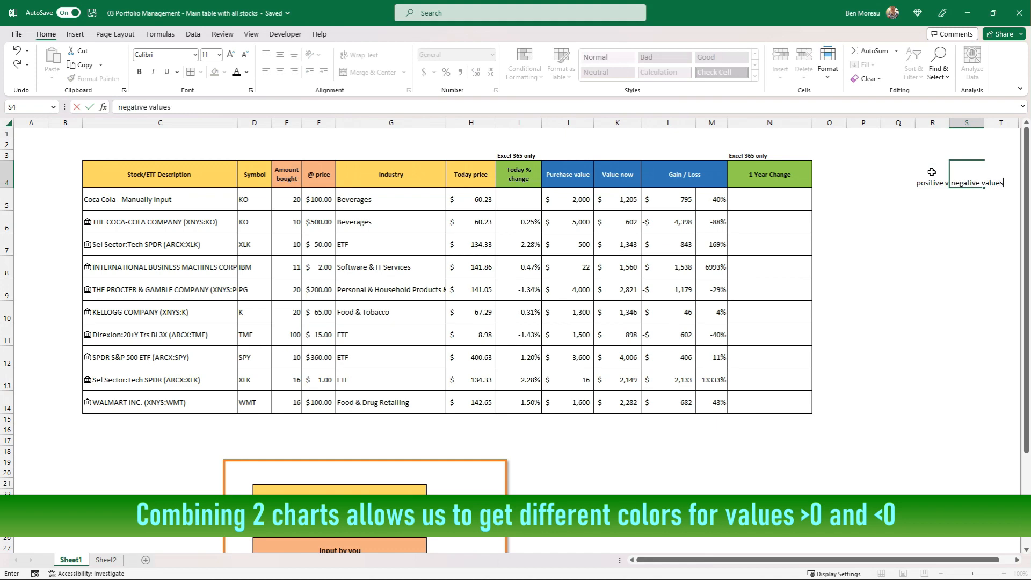
Wrap the text of the two helper headings in R4:S4
key(Return)
key(Up)
key(Left)
key(shift+Right)
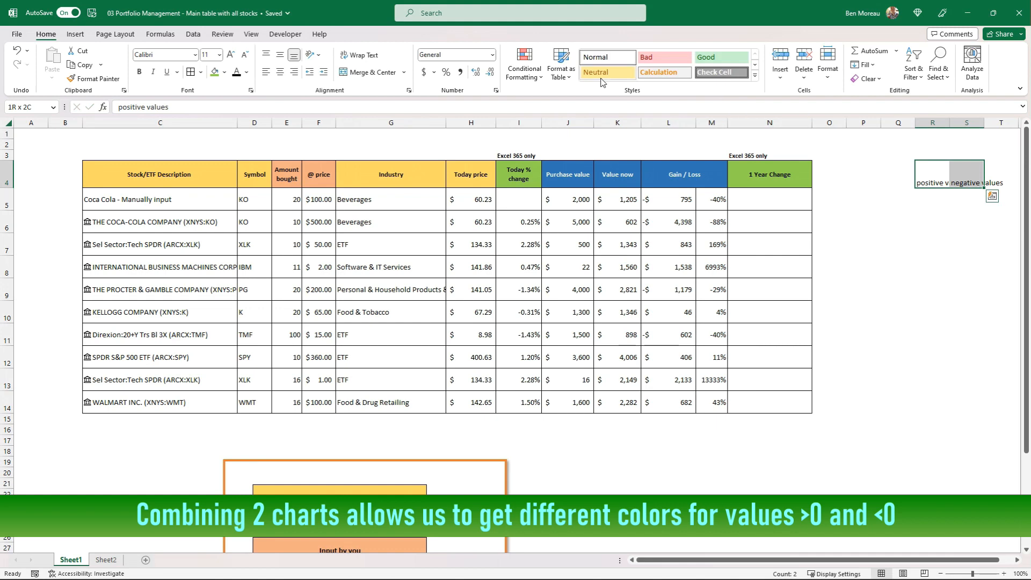
click(357, 55)
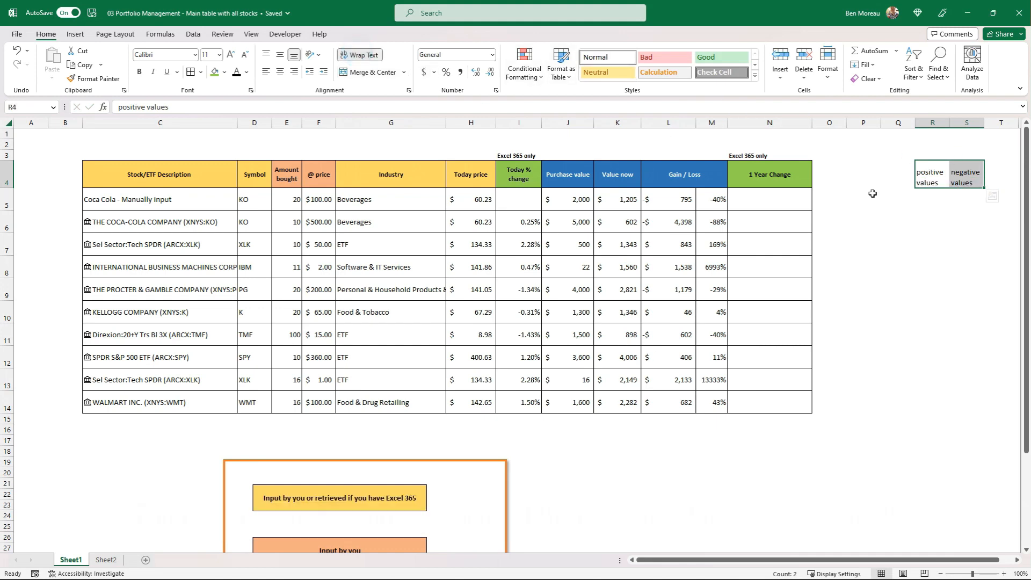
Enter the formula =IF(L5>0,L5,0) in R5 to pick out positive gains from the Gain / Loss column
click(924, 200)
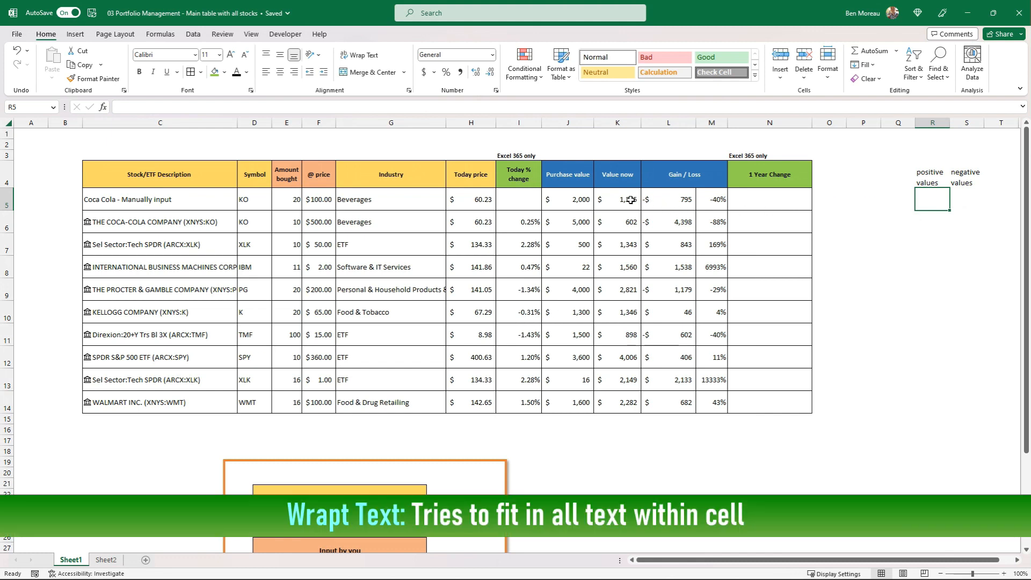
drag(657, 202, 666, 422)
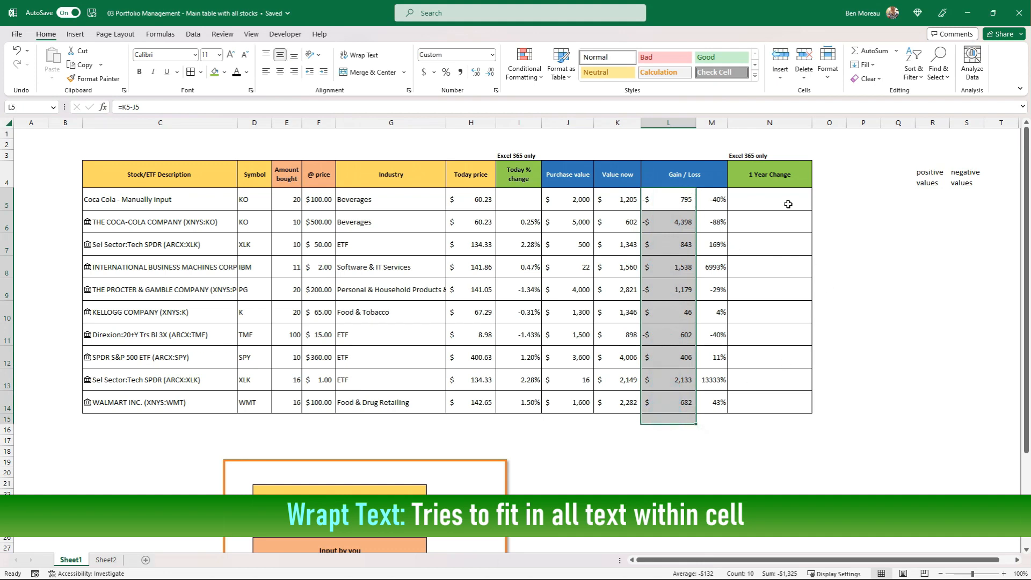
click(919, 199)
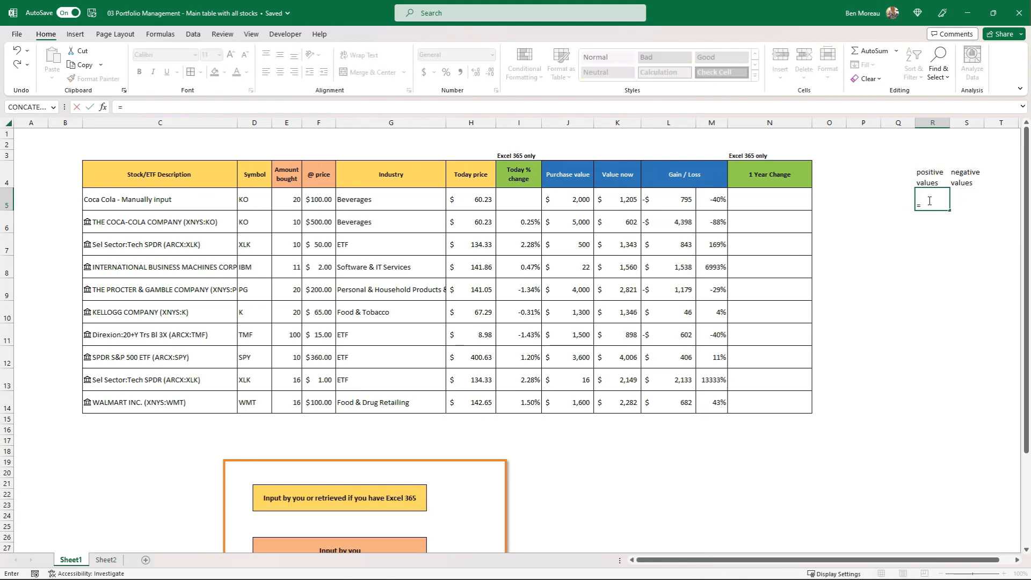
text(f()
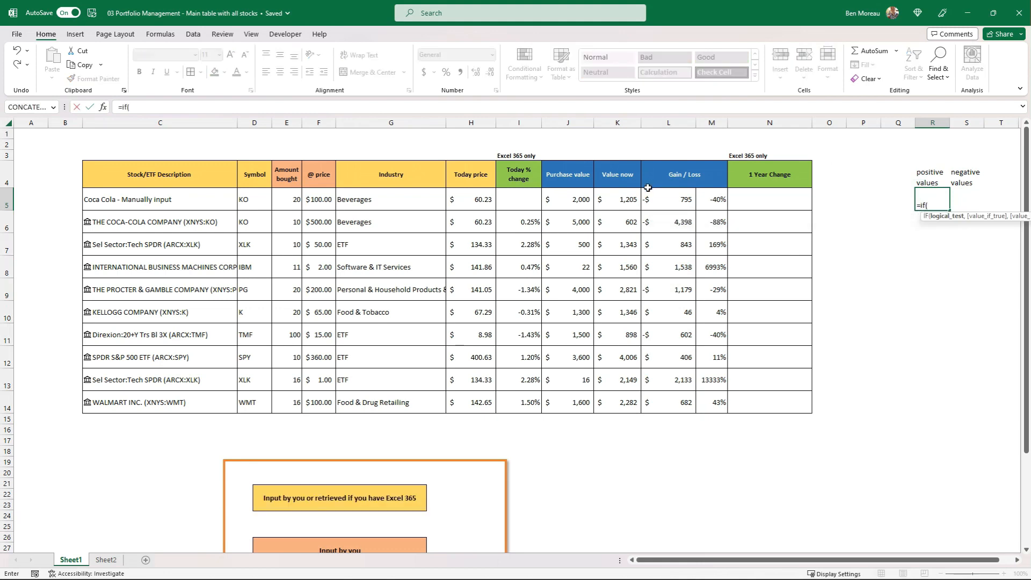
click(669, 200)
text(>)
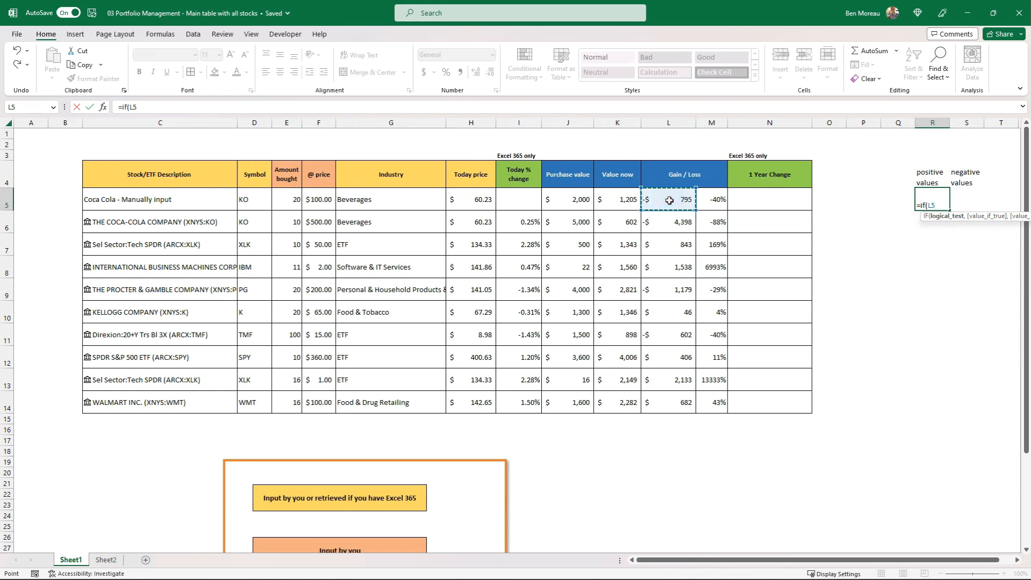
text(0,)
click(668, 200)
text(,0)
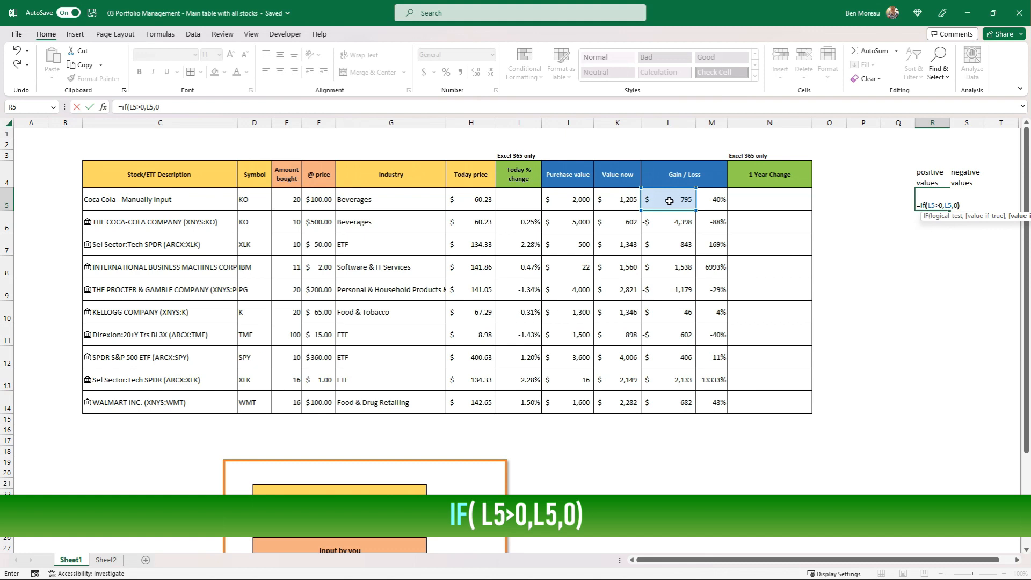
key(Return)
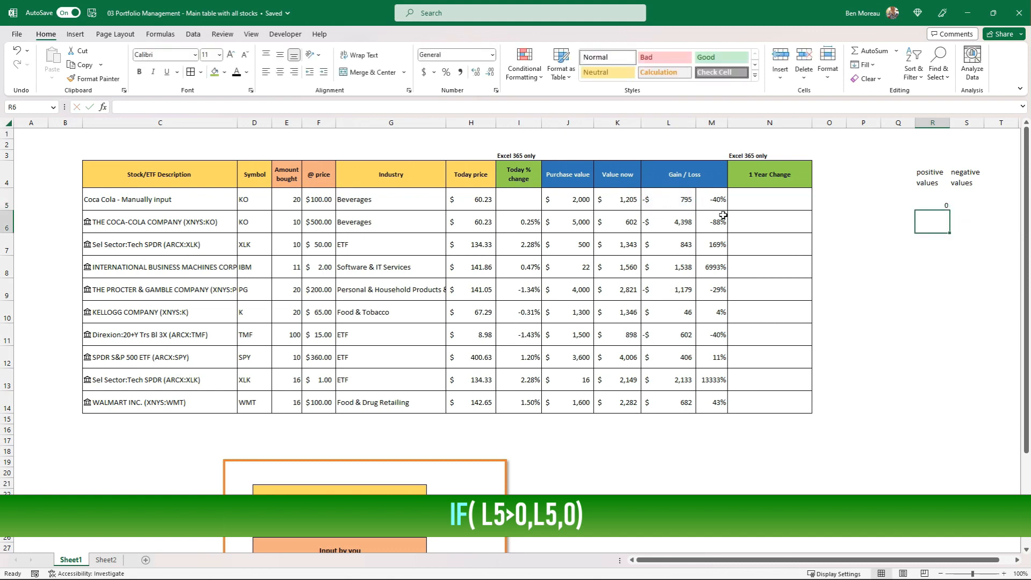
Centre R5 horizontally and vertically and fill its formula down to R14
click(924, 195)
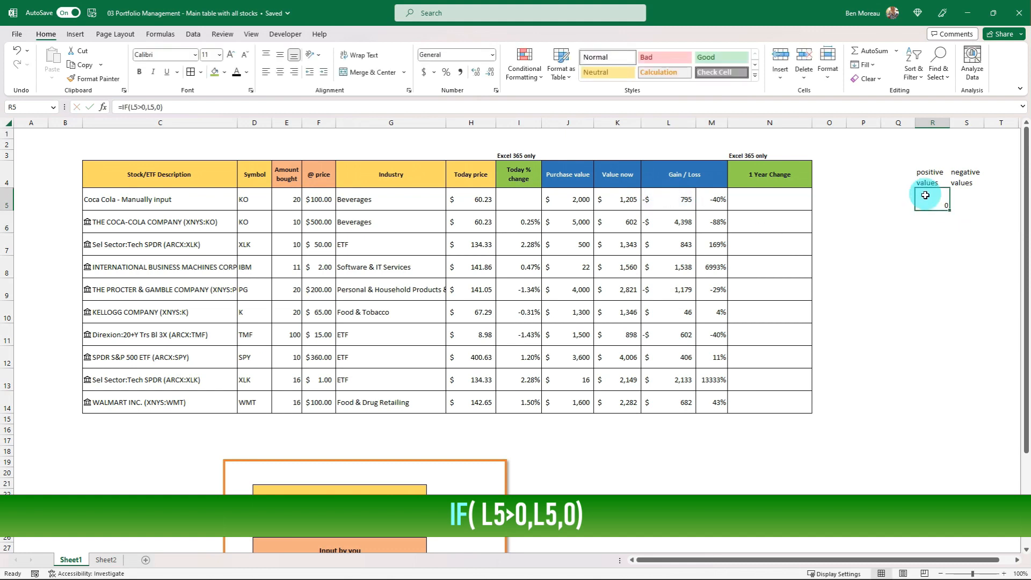
click(280, 55)
click(280, 72)
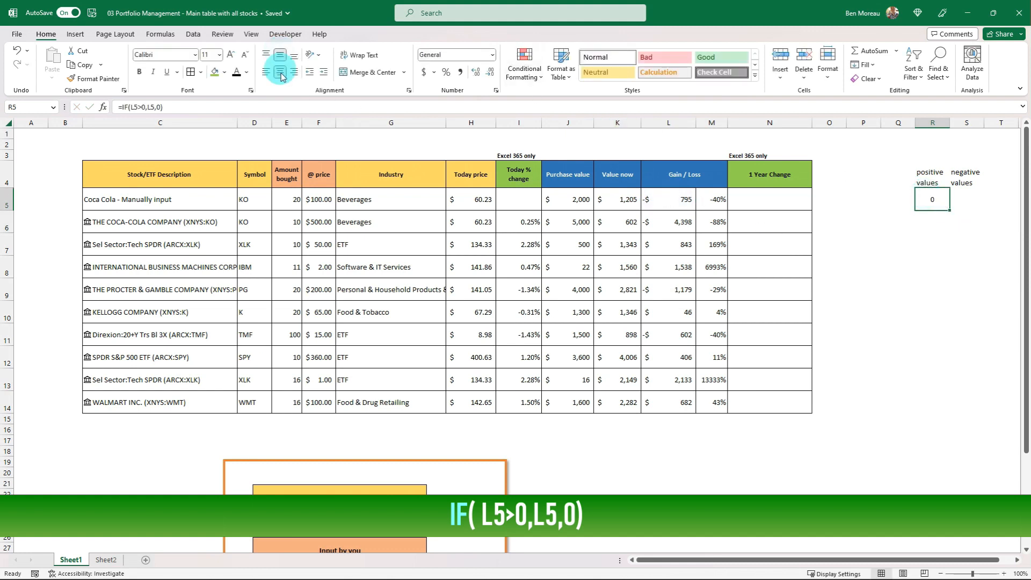
drag(951, 210, 949, 415)
click(939, 192)
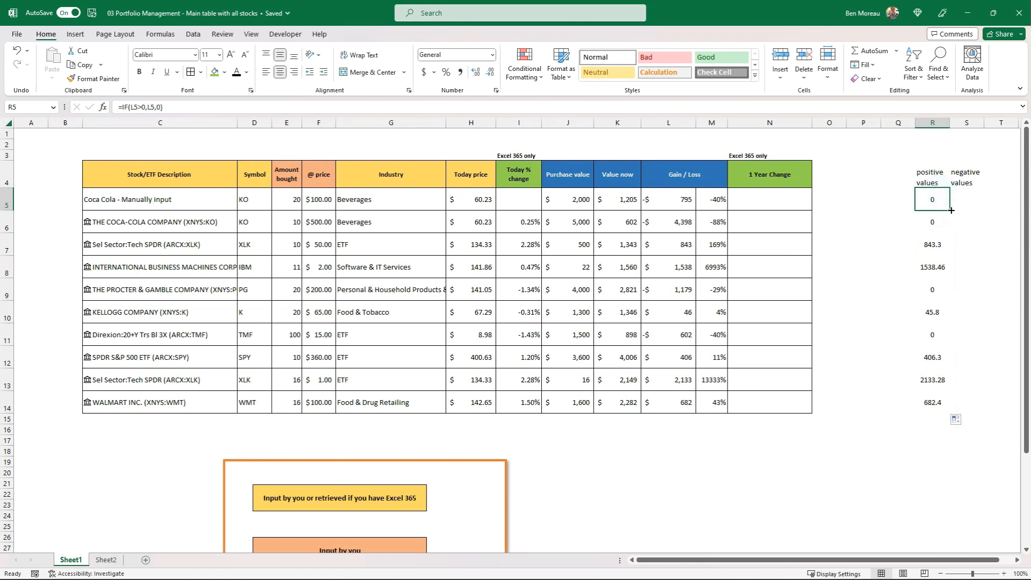
drag(951, 210, 951, 413)
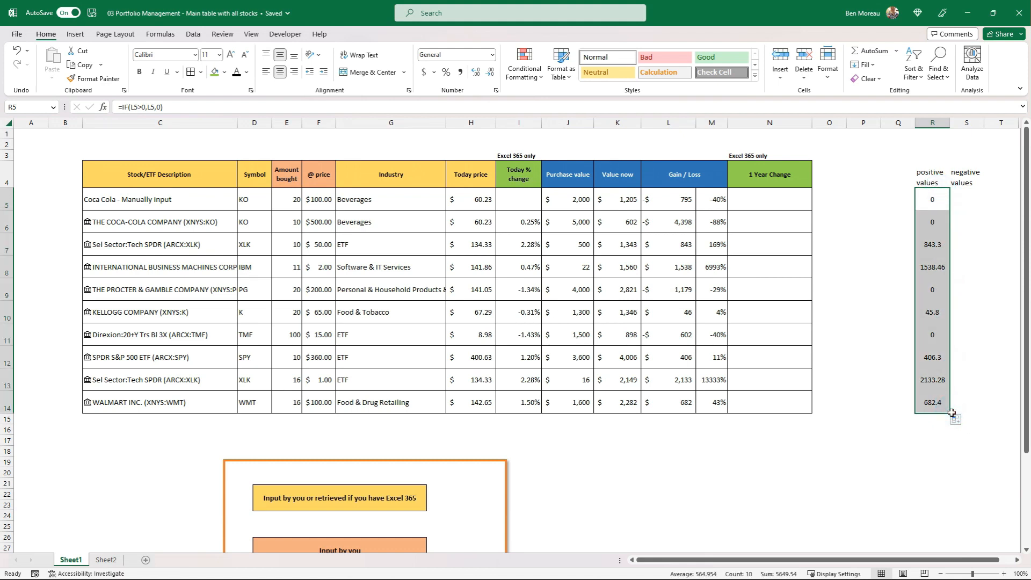
click(928, 202)
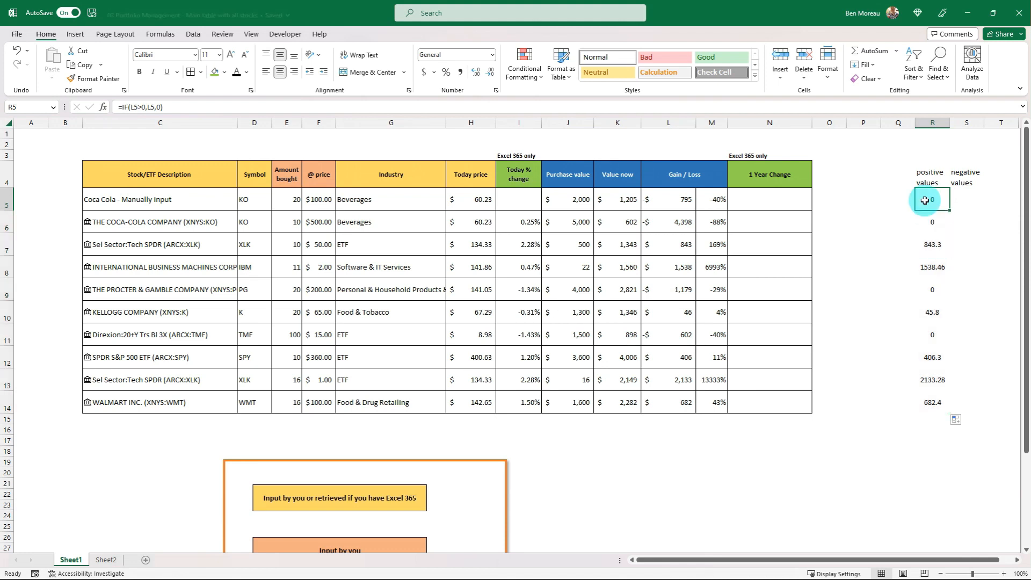
click(685, 246)
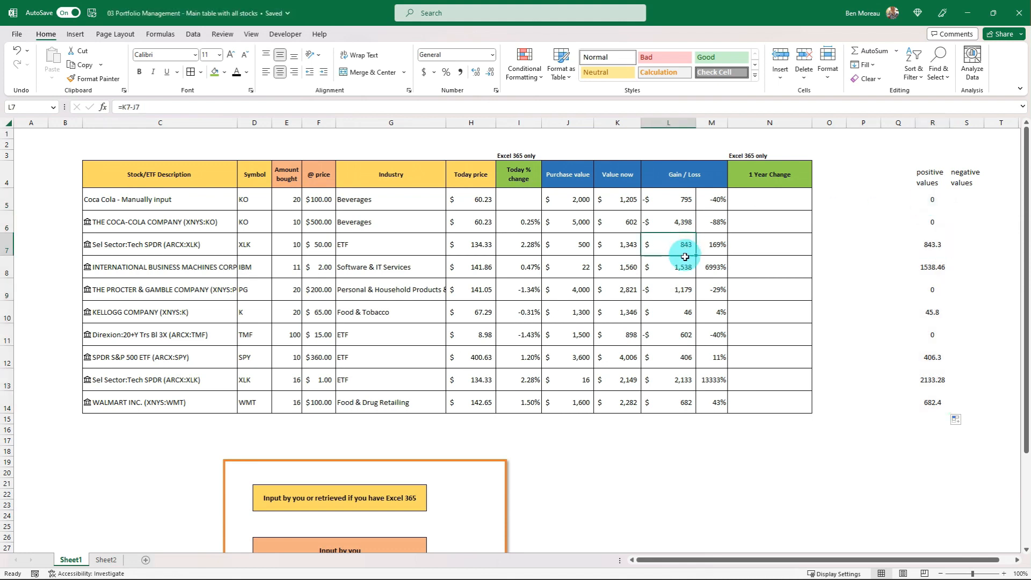
click(685, 268)
click(687, 312)
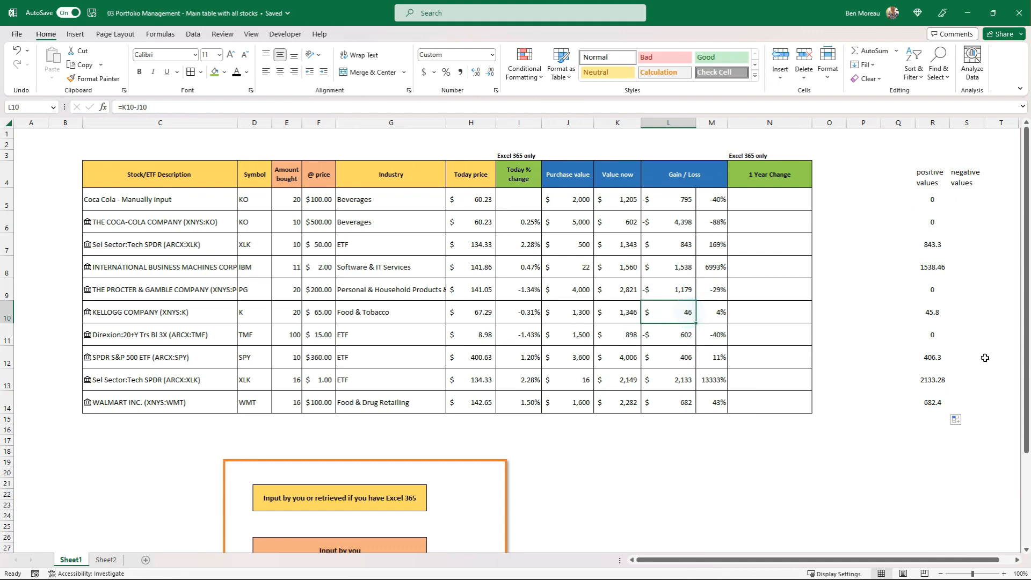
click(930, 205)
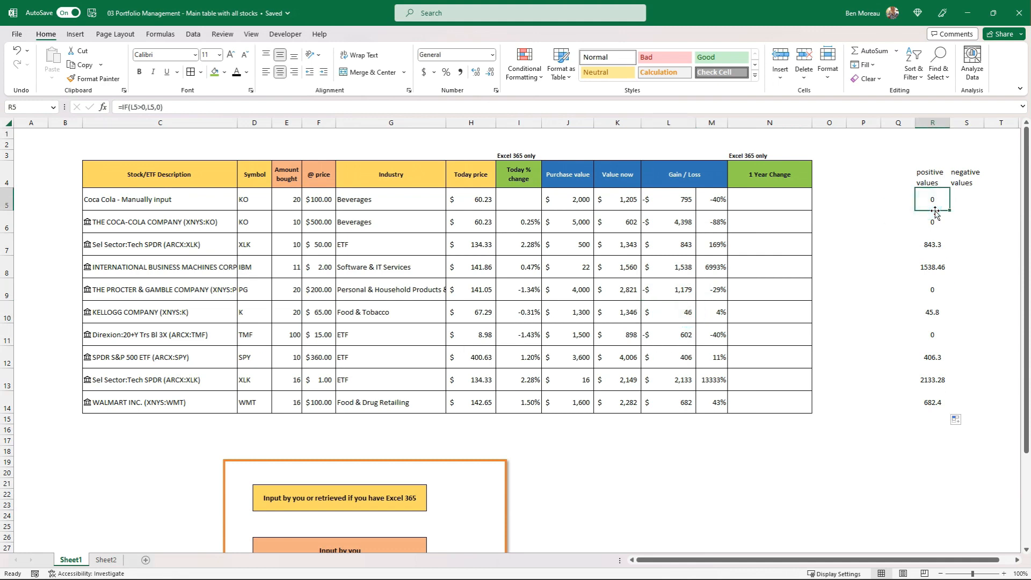
Enter the formula =IF(L5<0,L5,0) in S5 to pick out losses and fill it down to S14
click(958, 200)
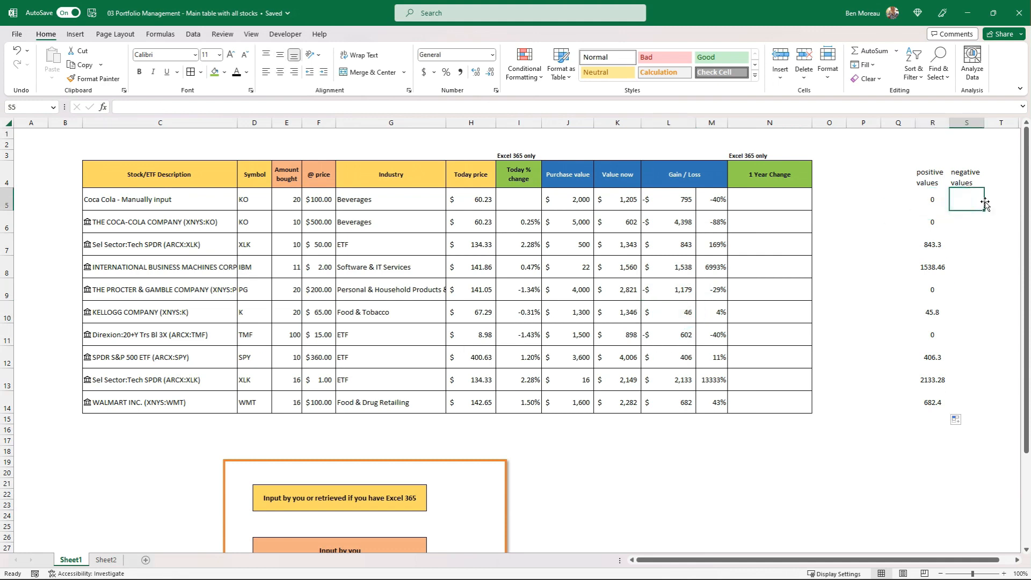
text(=if()
key(Left)
key(Left)
key(Left)
key(Left)
key(Left)
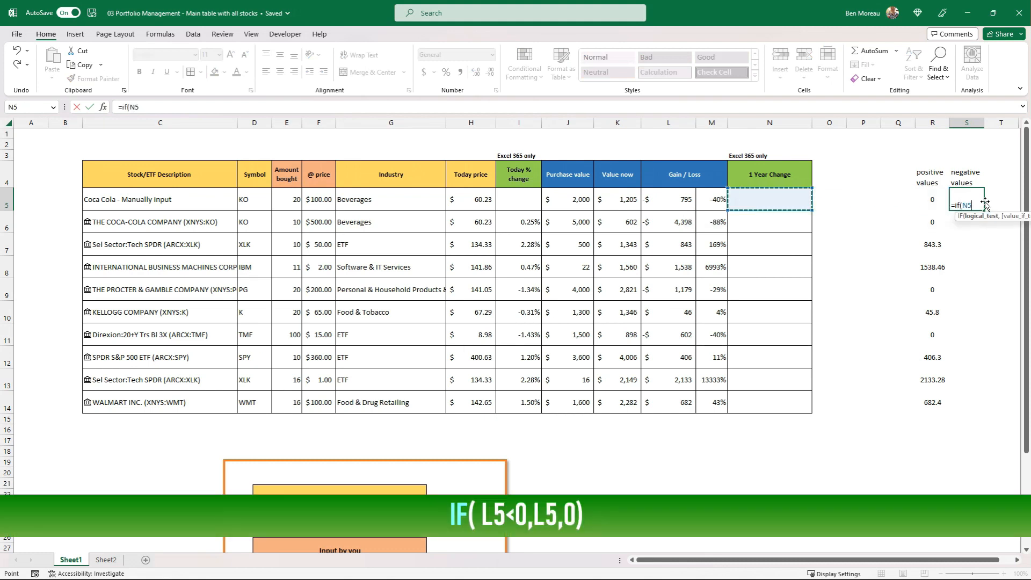
key(Left)
key(Left)
text(<0,)
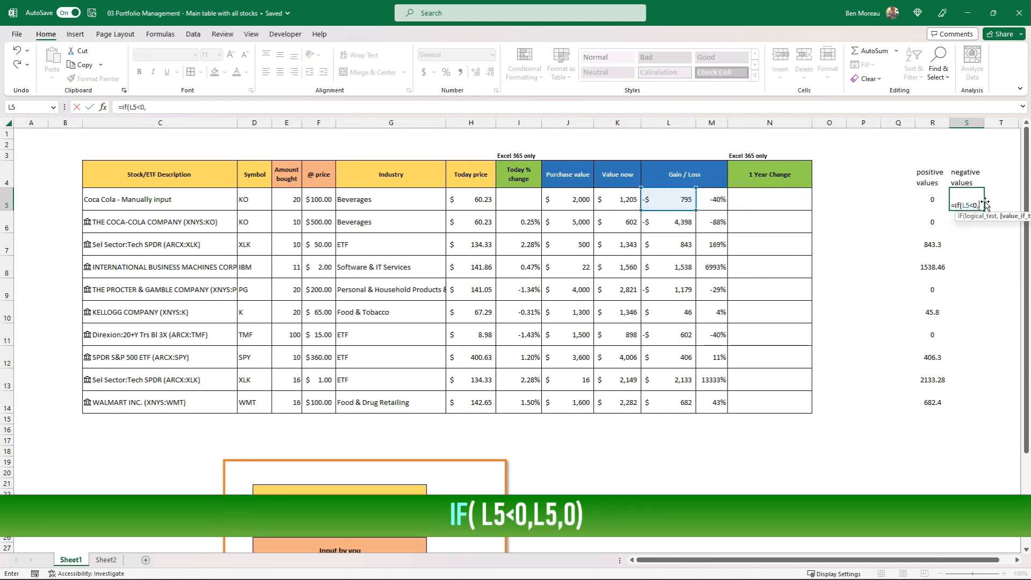
click(673, 202)
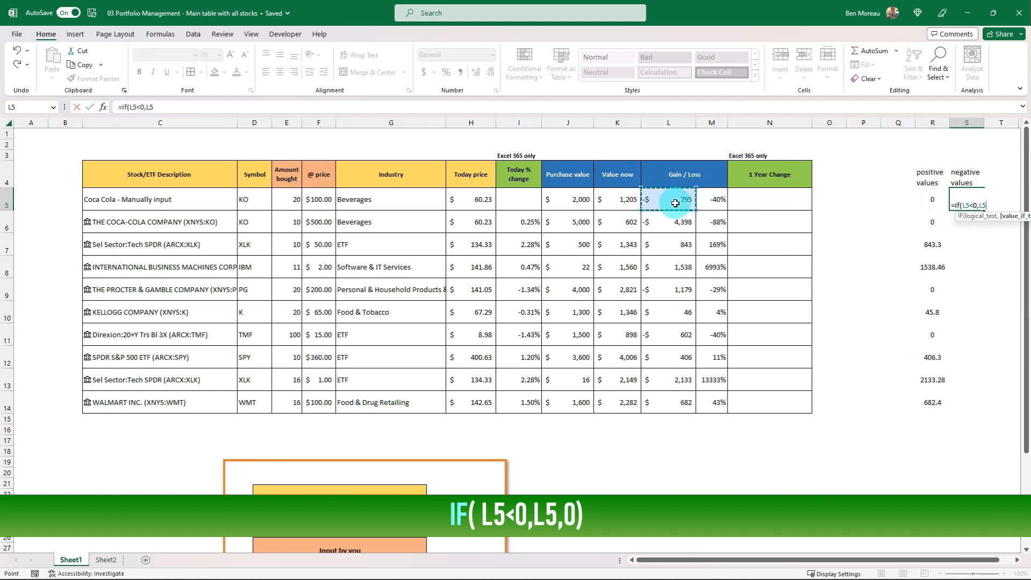
text(,0)
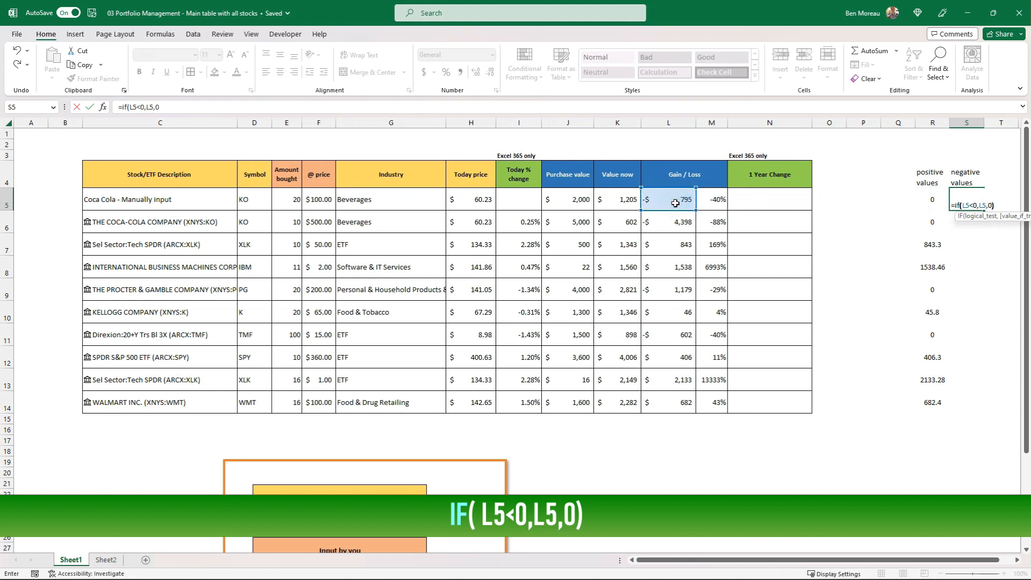
key(Return)
click(966, 198)
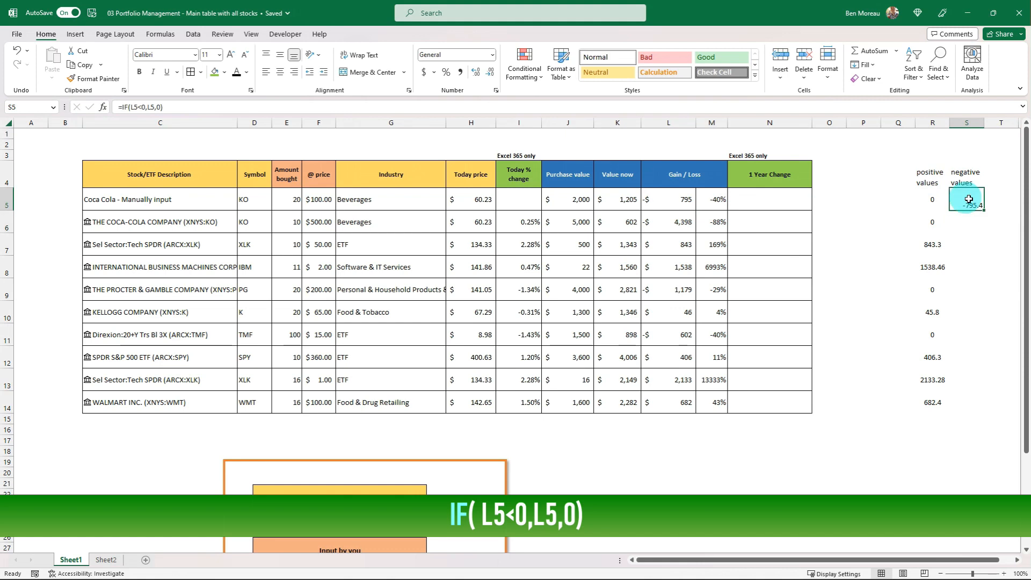
drag(984, 209, 966, 384)
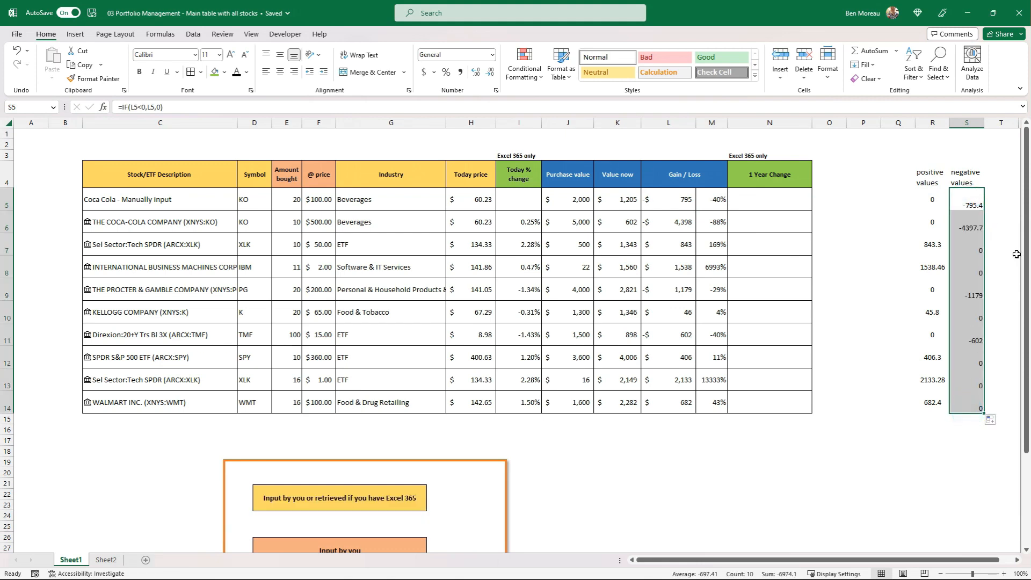
Add borders to the helper table R4:S14 and centre its contents horizontally and vertically
drag(928, 171, 957, 404)
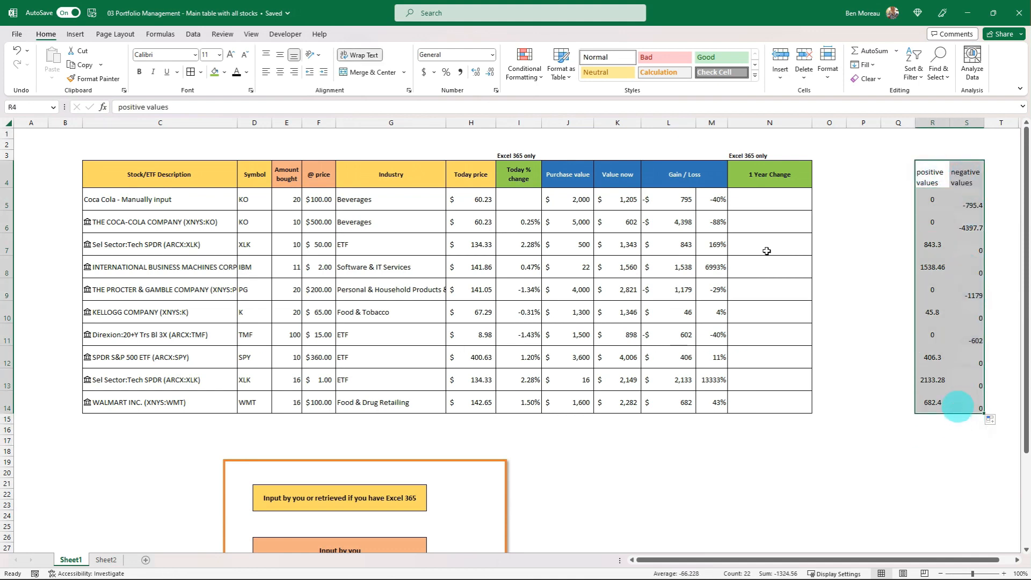
click(191, 72)
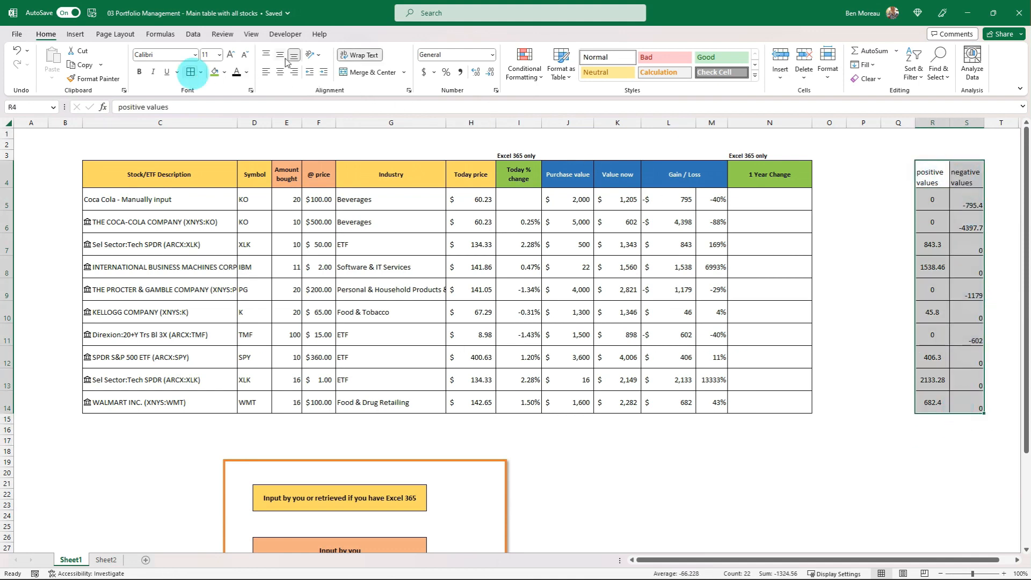
click(280, 55)
click(281, 72)
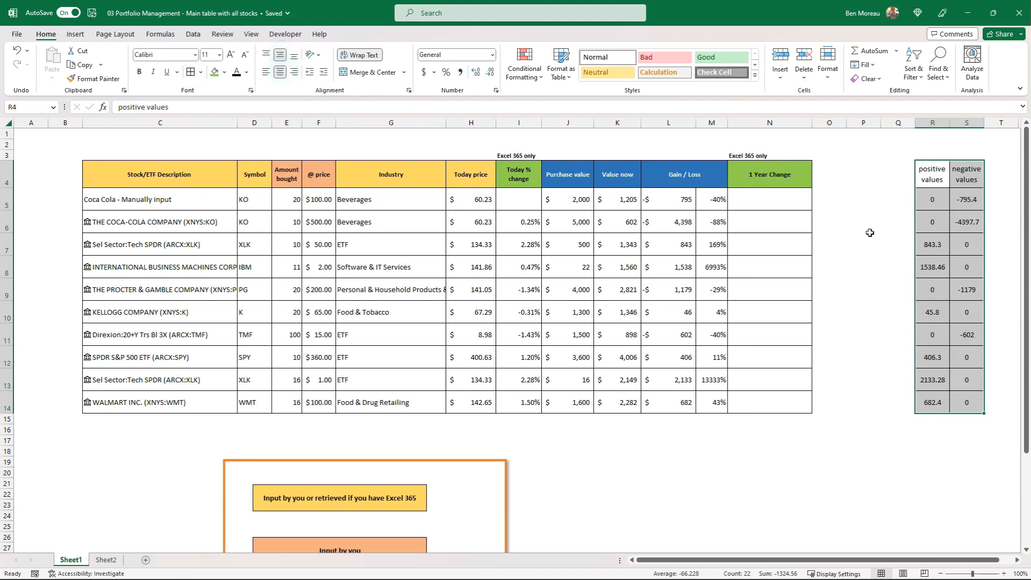
Copy the number formatting of Gain / Loss cell L5 onto the helper values in R5:S14 with Format Painter
click(937, 202)
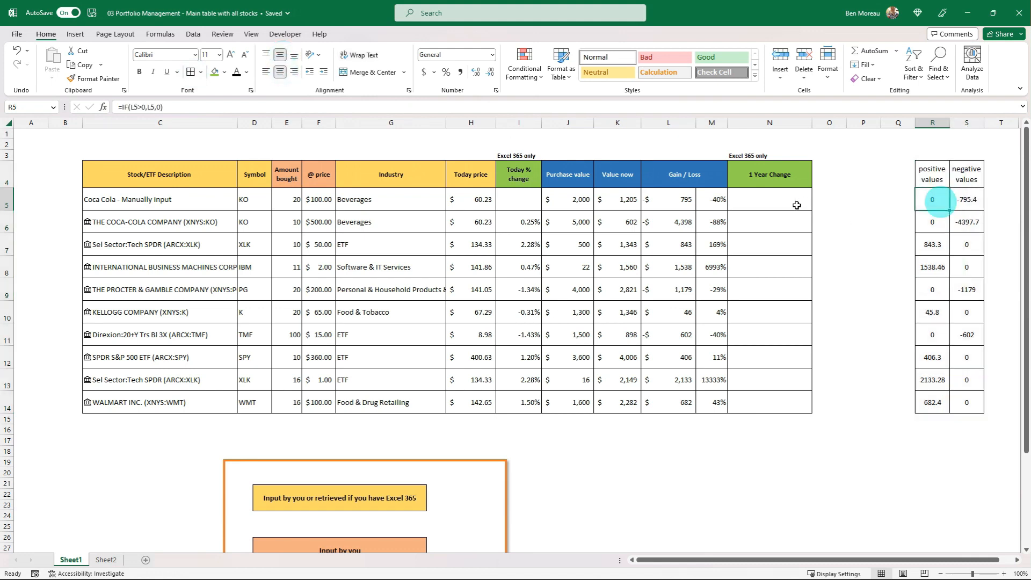
click(678, 201)
click(95, 79)
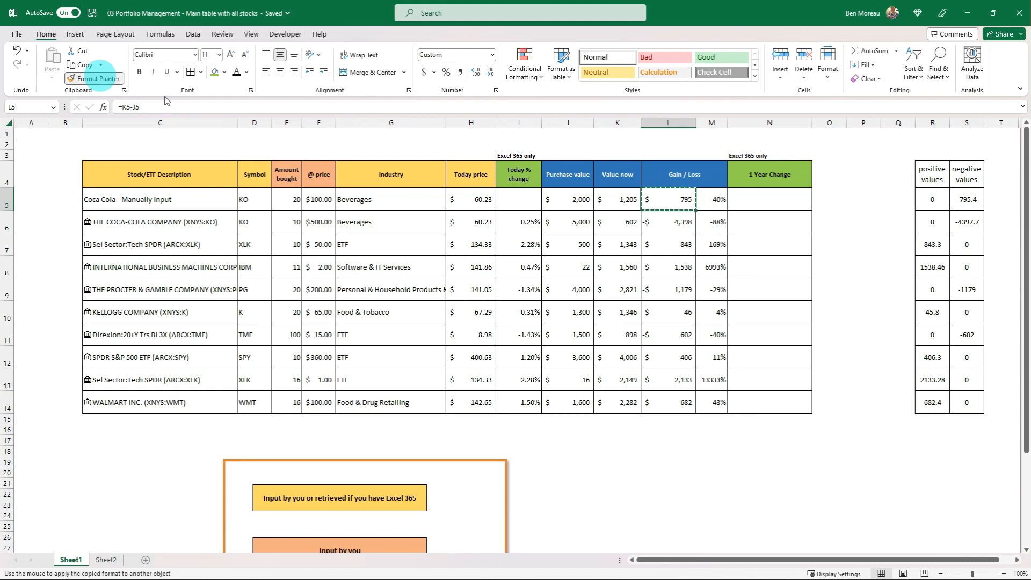
mouse_move(934, 202)
mouse_down()
mouse_move(966, 333)
mouse_move(957, 399)
mouse_up()
click(962, 427)
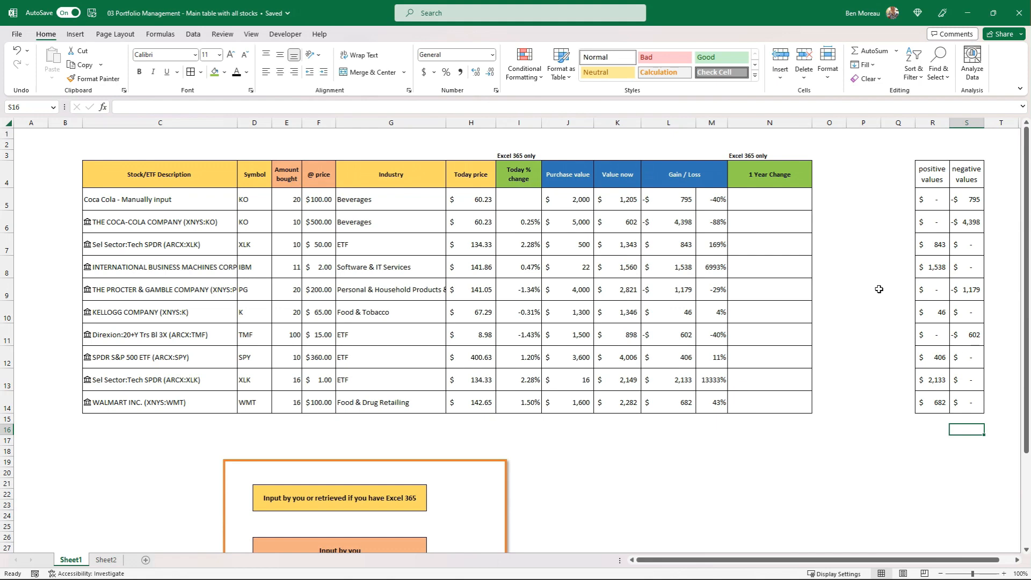
Insert a 2-D Clustered Column chart from the symbols in D4:D14 and the positive values in R4:R14, and reposition it over the table
drag(254, 177, 250, 393)
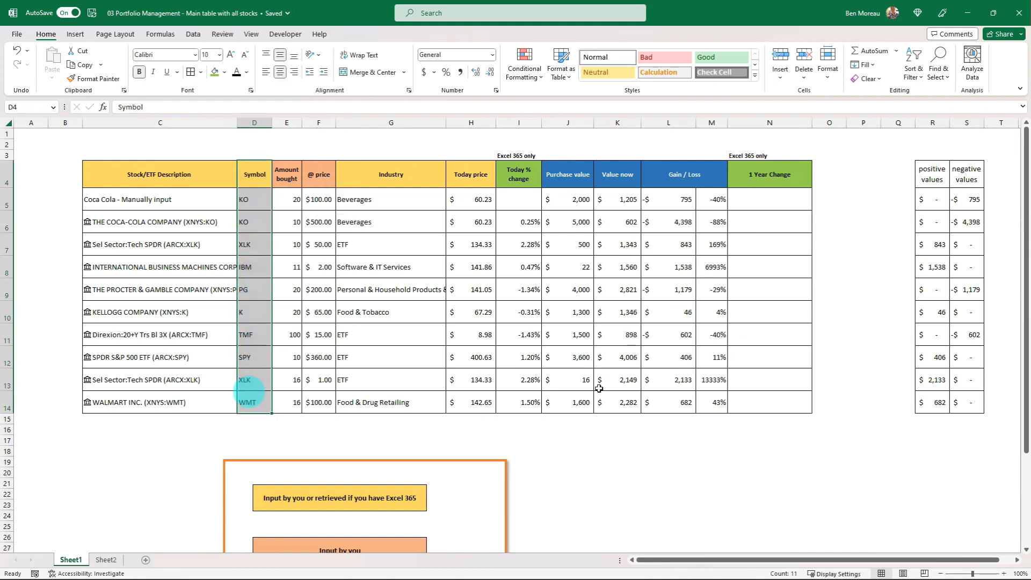
ctrl+click(932, 177)
drag(929, 220, 921, 402)
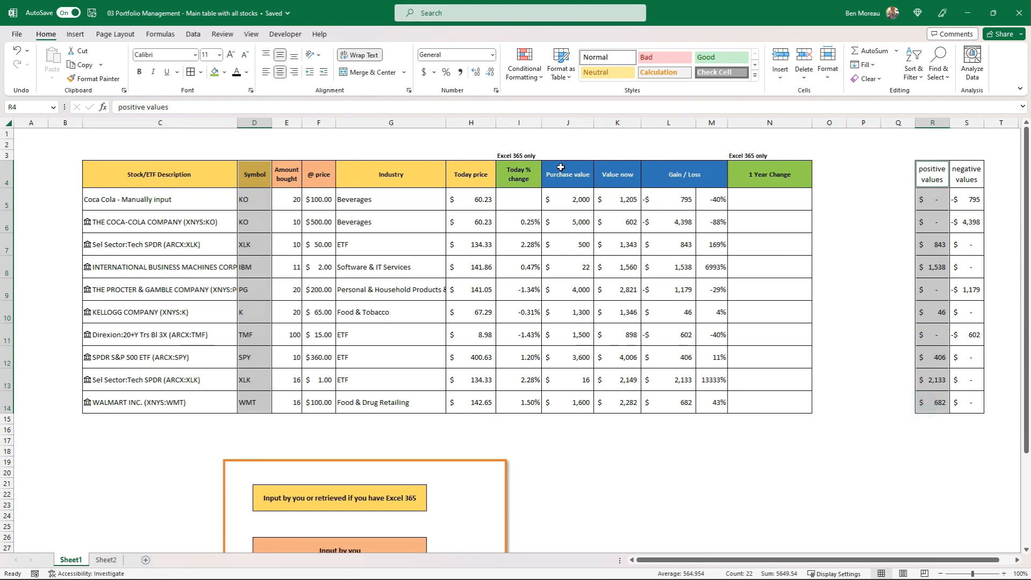
click(75, 33)
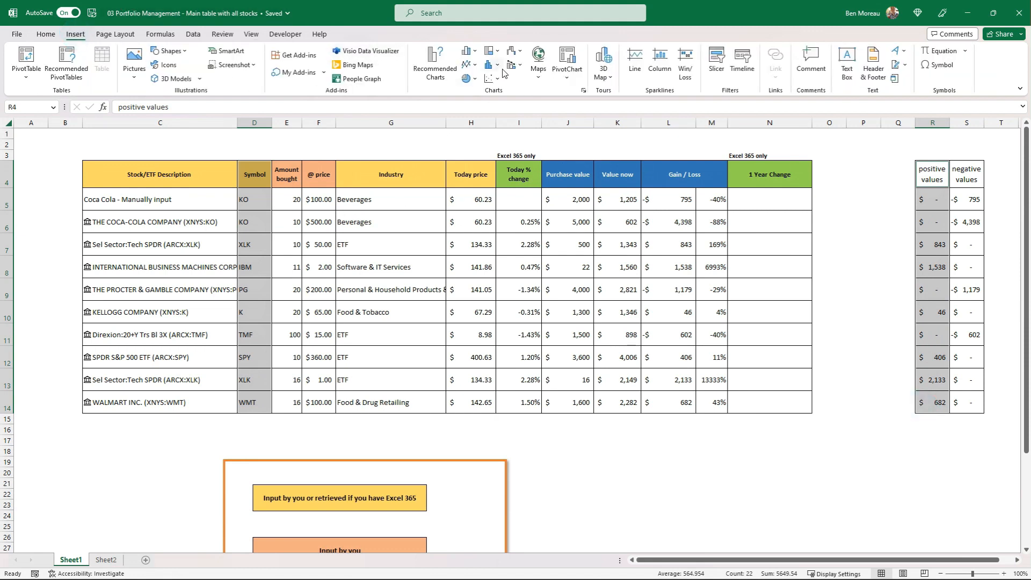
click(502, 69)
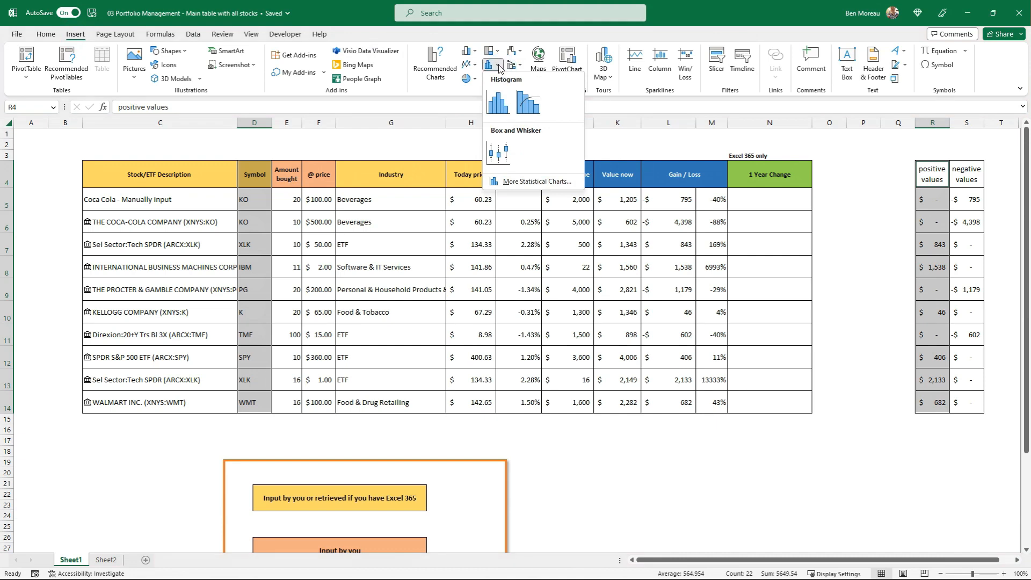
click(476, 52)
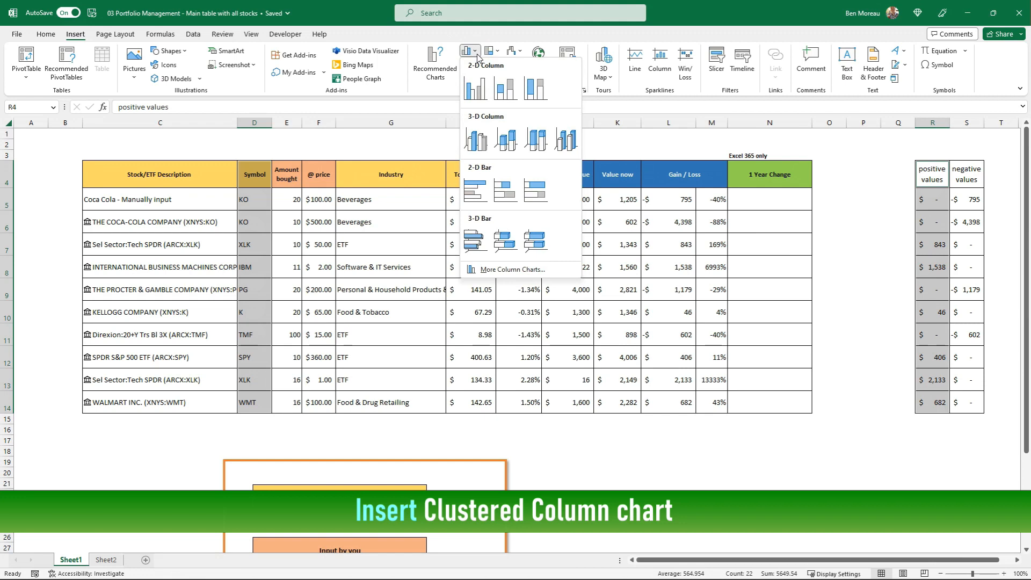
click(477, 87)
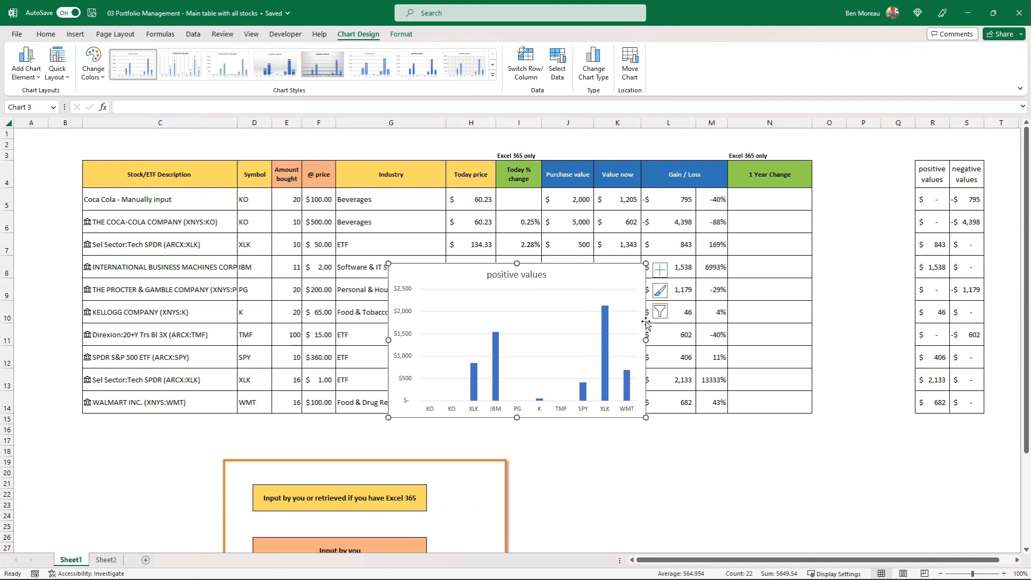
drag(646, 321, 703, 295)
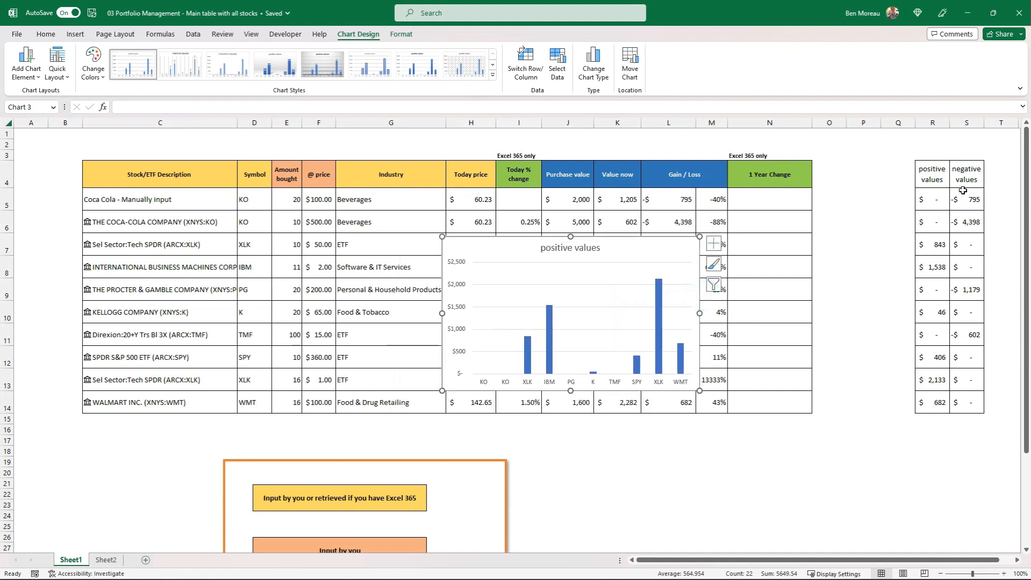
Copy the negative values in S4:S14 into the column chart as a second series and enlarge the chart
drag(966, 177, 965, 401)
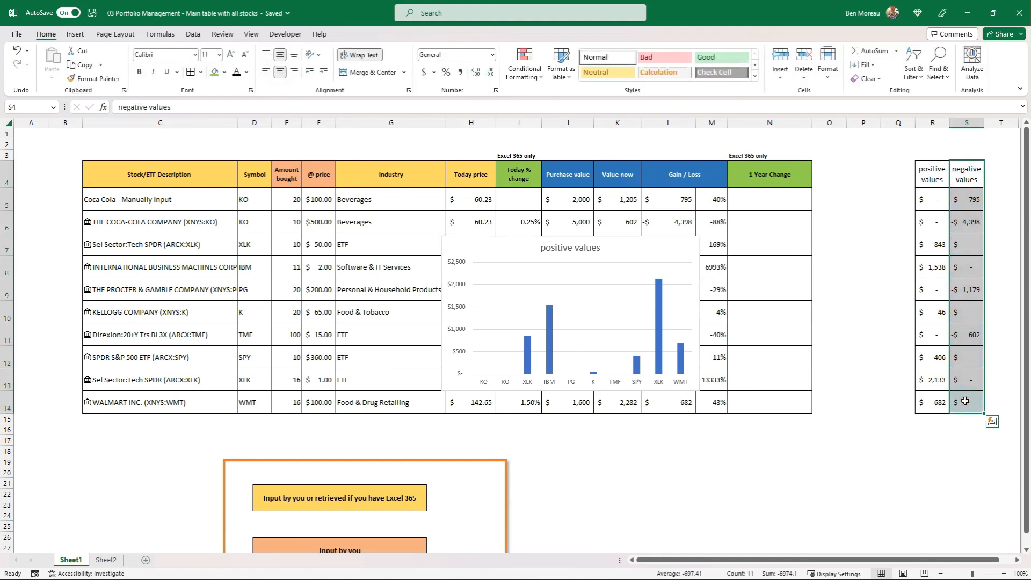
key(ctrl+c)
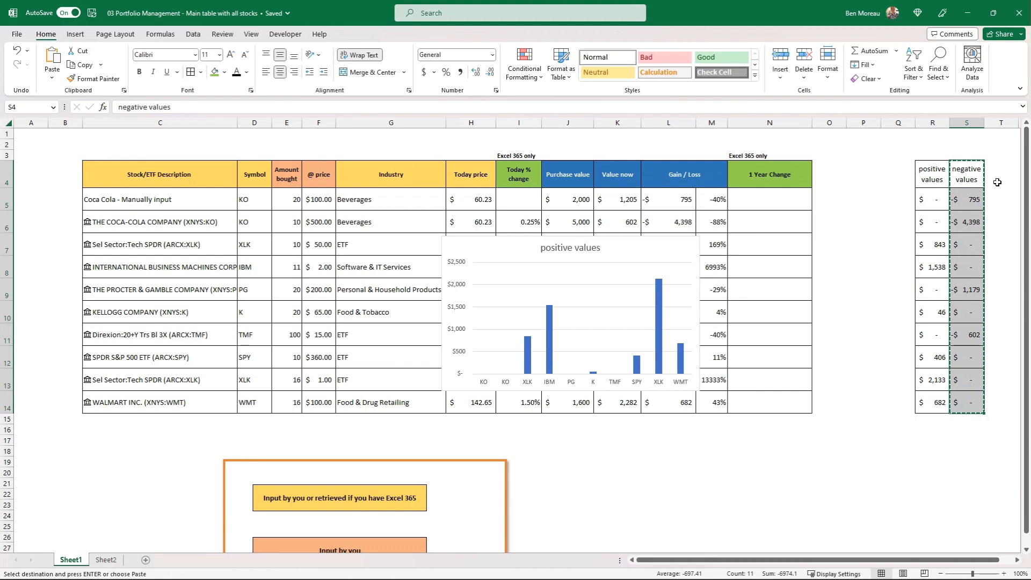
click(588, 303)
click(561, 297)
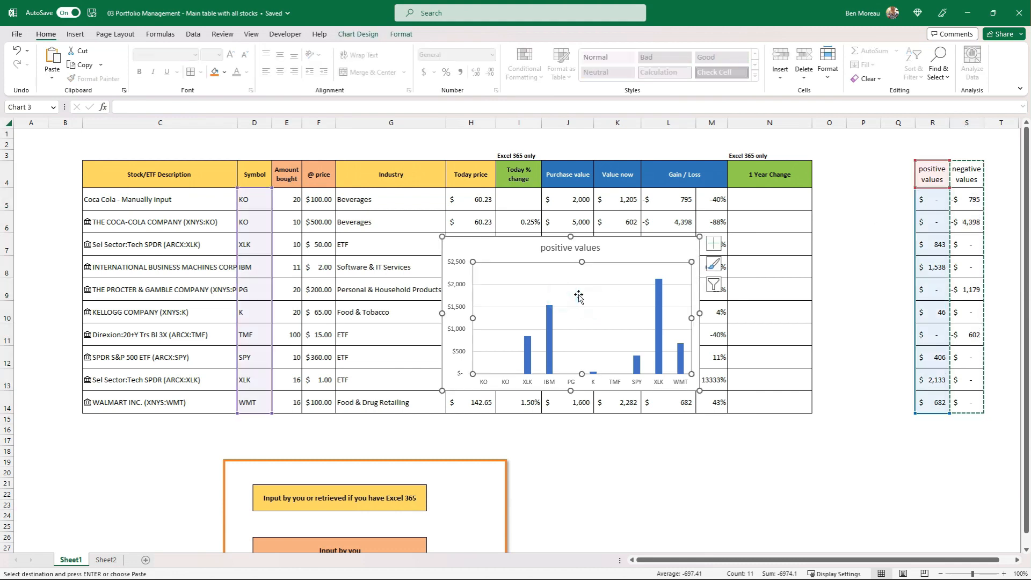
key(ctrl+v)
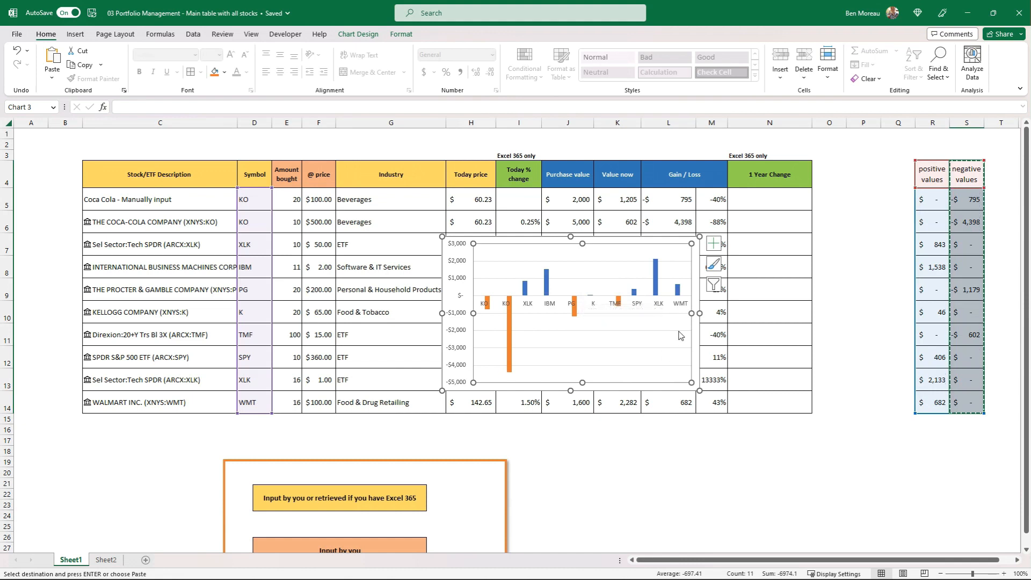
drag(698, 390, 765, 429)
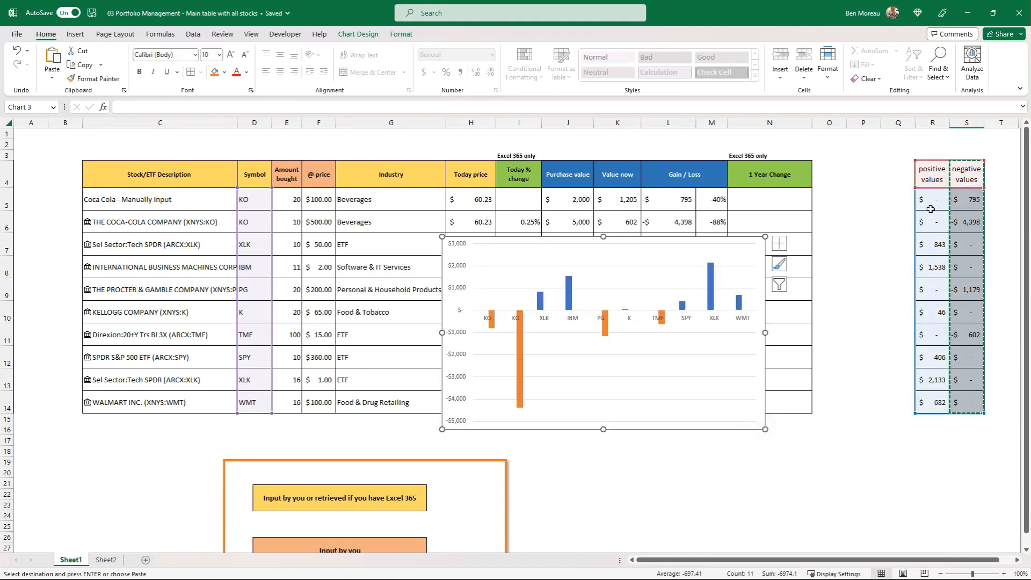
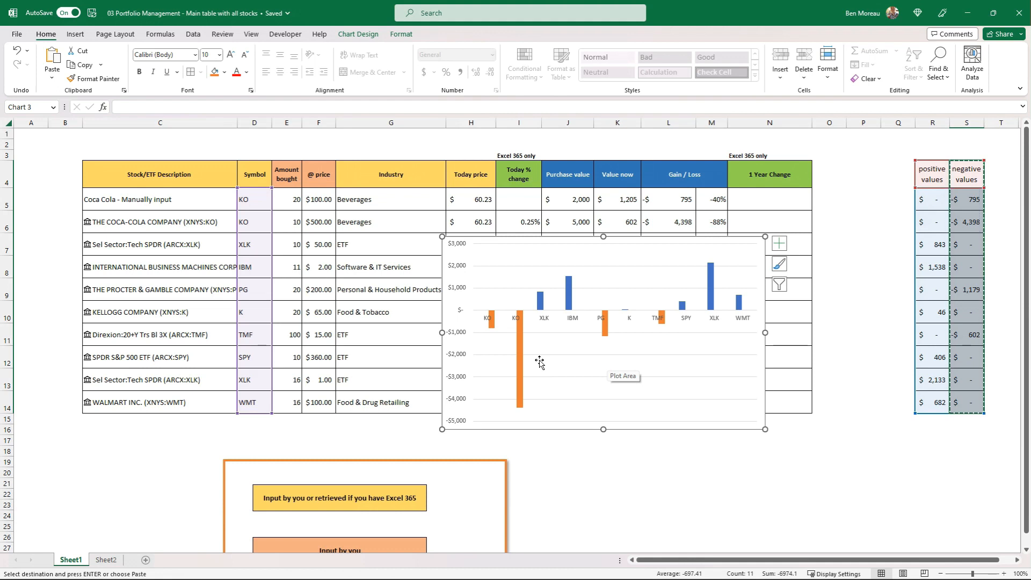
Move the column chart away from the middle of the table to sit over its lower right part
drag(671, 429, 762, 450)
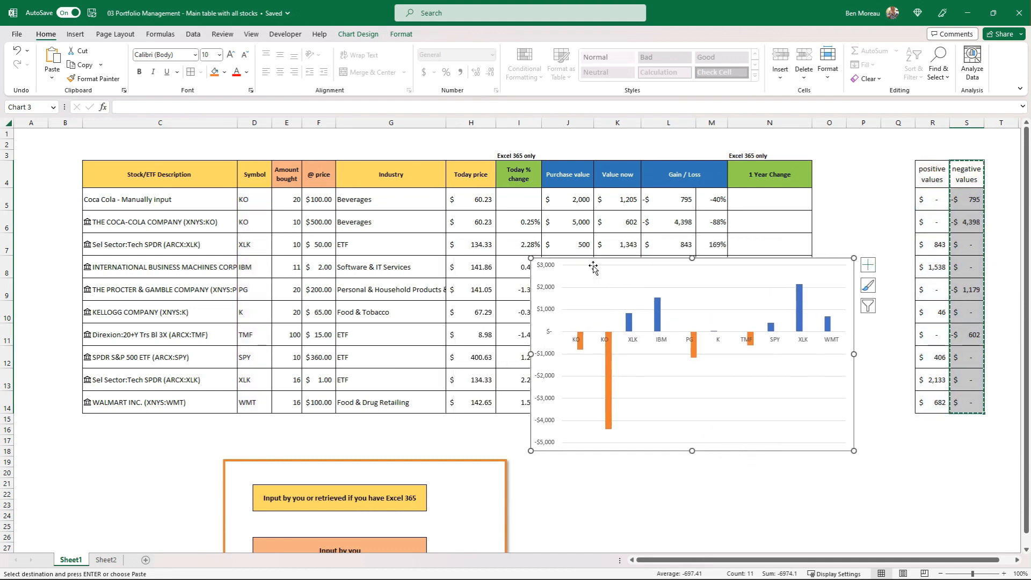
drag(592, 259, 781, 296)
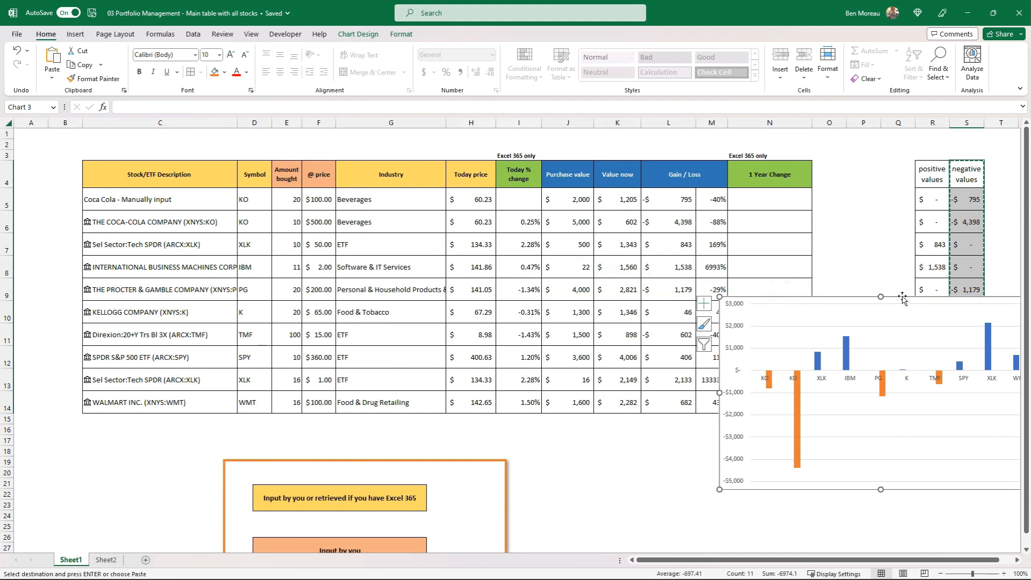
drag(902, 296, 819, 281)
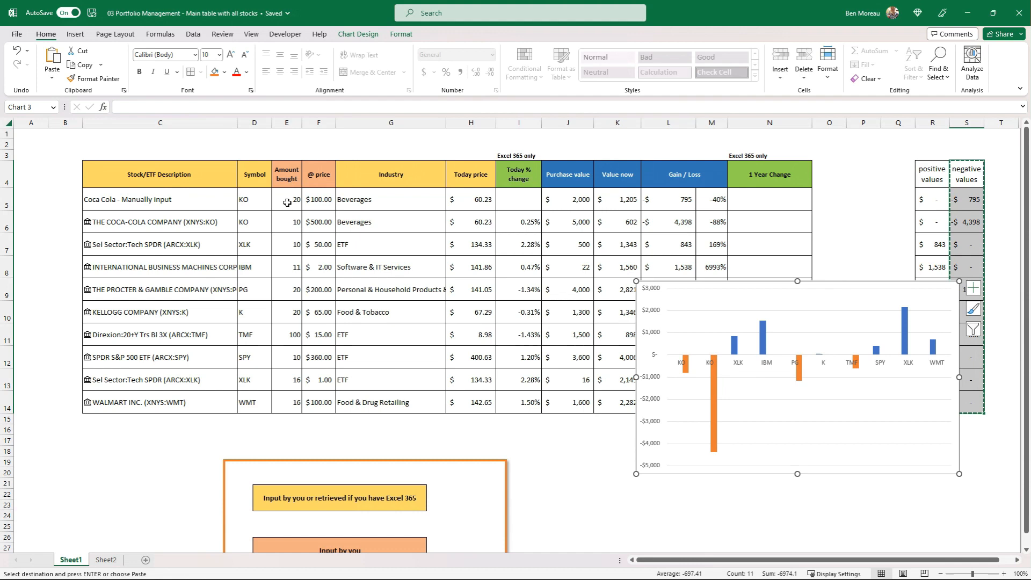
Set the price in F5 of the manually input Coca Cola row to 500 and the amount bought in E5 to 10
click(313, 200)
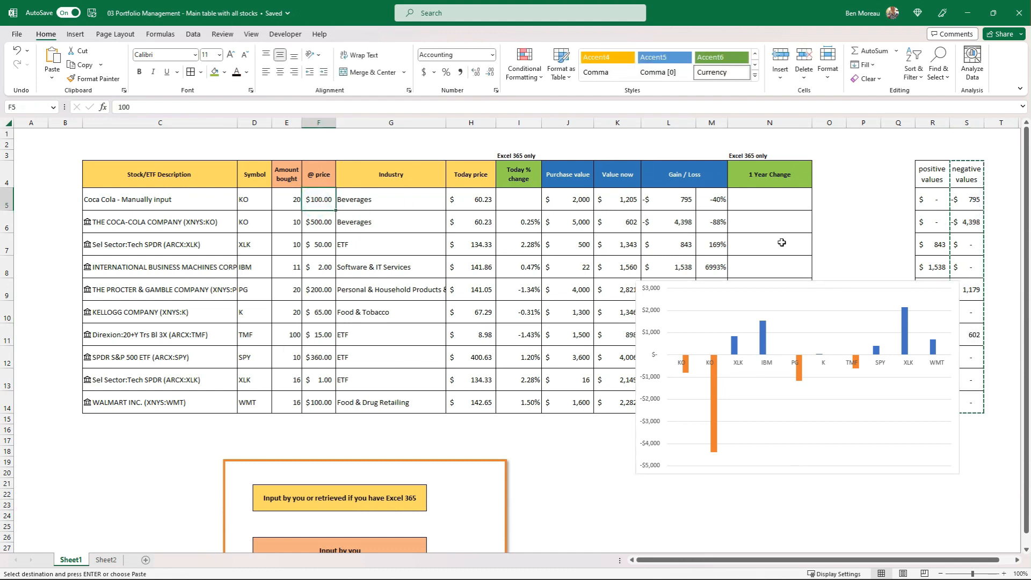
text(5)
key(Left)
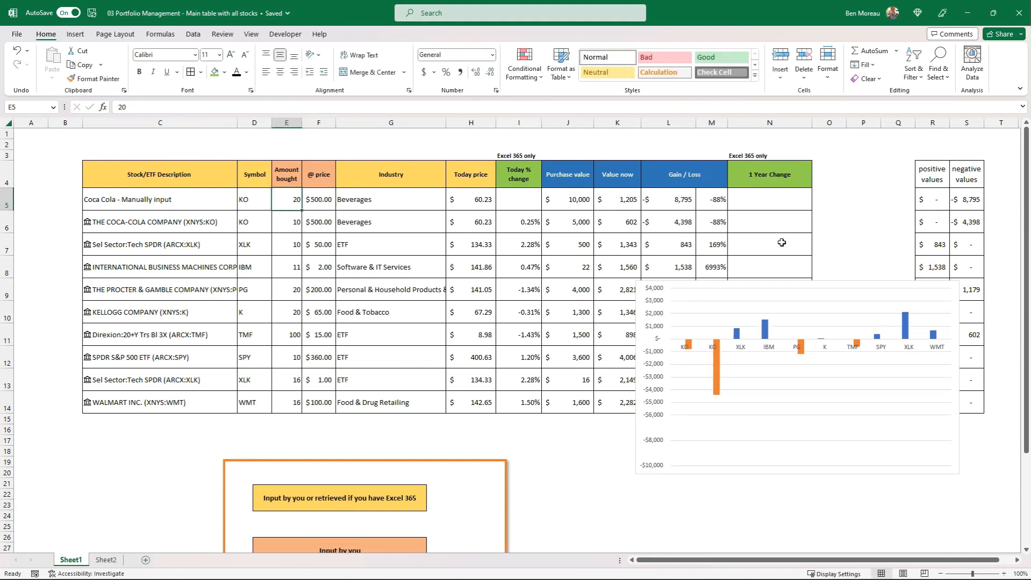
text(10)
key(Right)
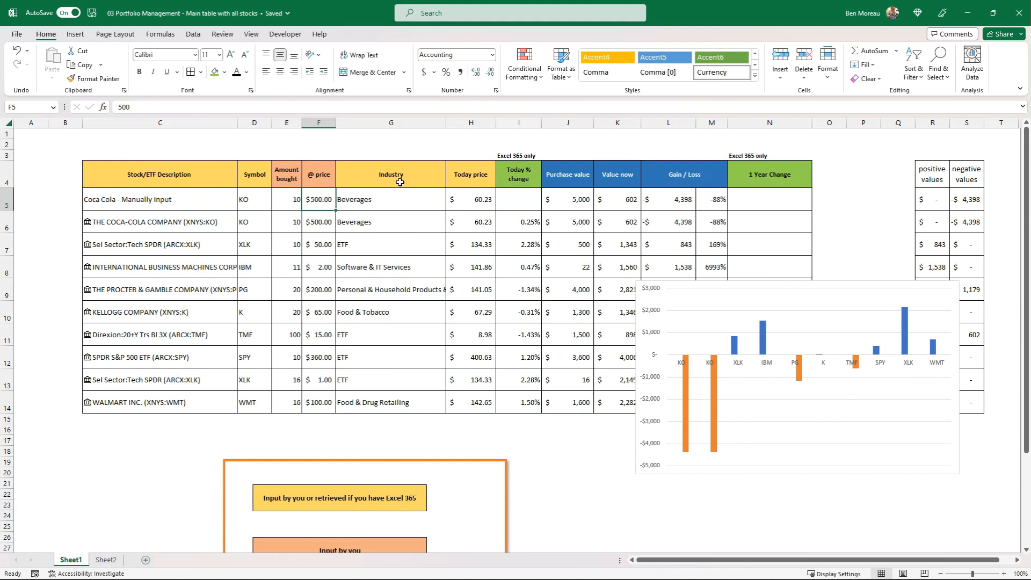
Set the prices of both Coca-Cola rows in F5 and F6 to 100 and move the chart clear of the helper table
text(100)
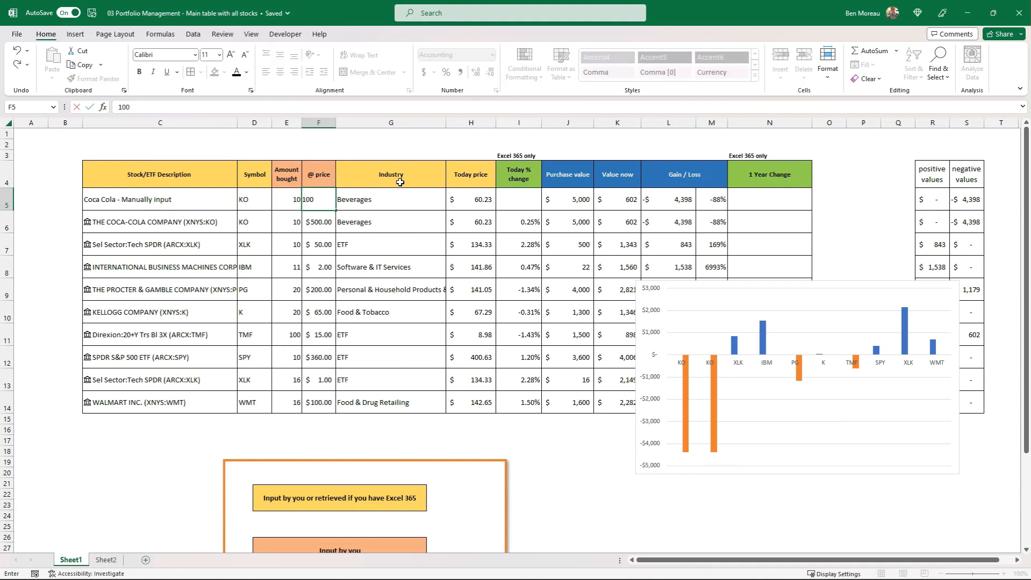
key(Return)
text(100)
key(Tab)
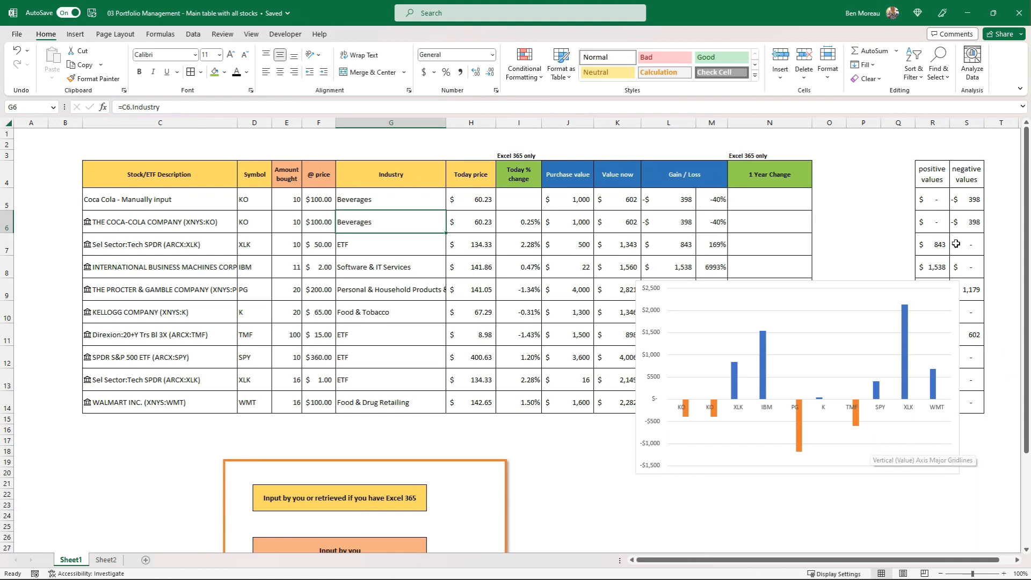
drag(867, 280, 807, 287)
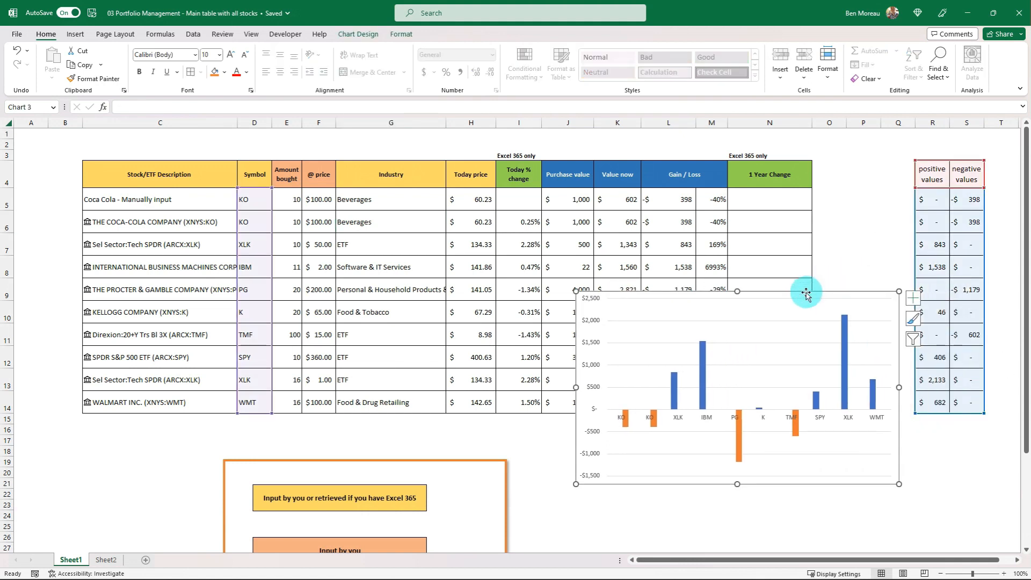
click(850, 290)
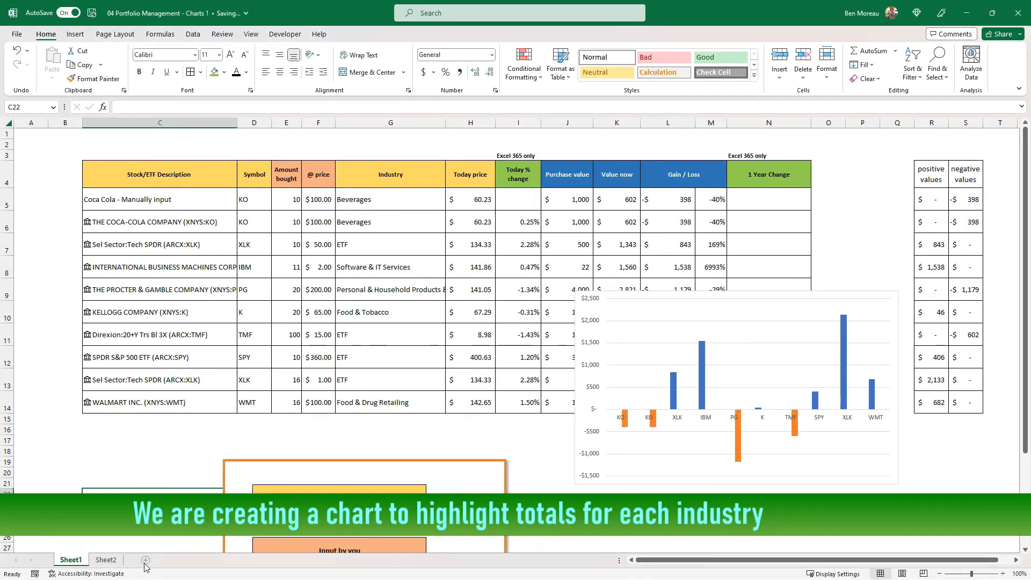
Add a new worksheet after Sheet1 and name it Industry
click(145, 560)
right_click(111, 565)
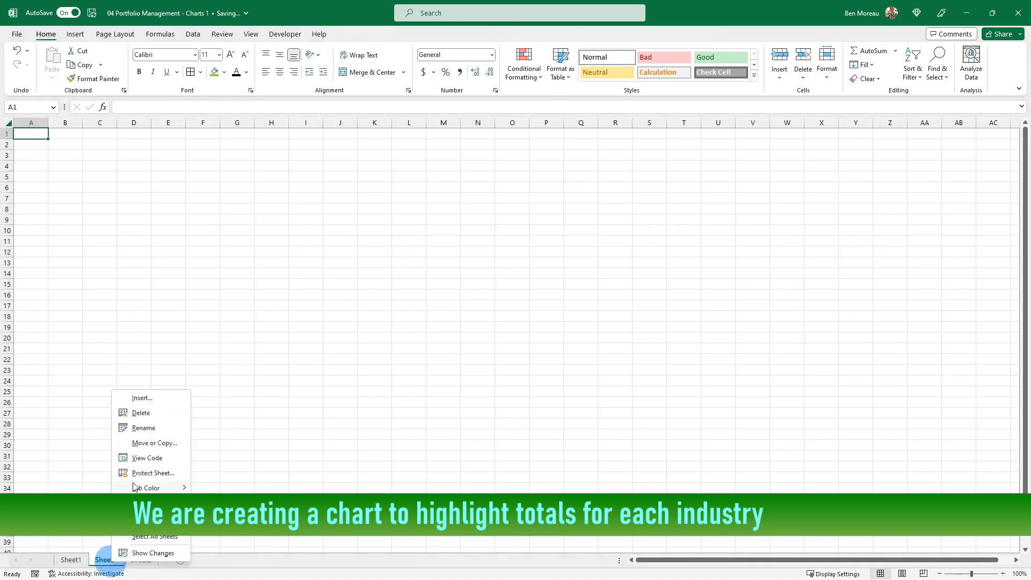
click(142, 424)
text(Industry)
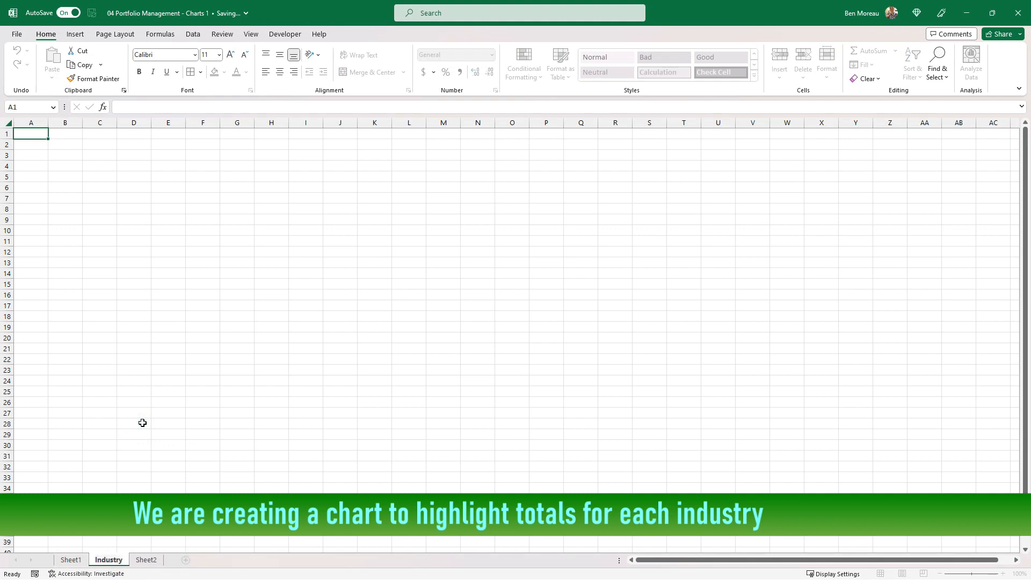
click(132, 470)
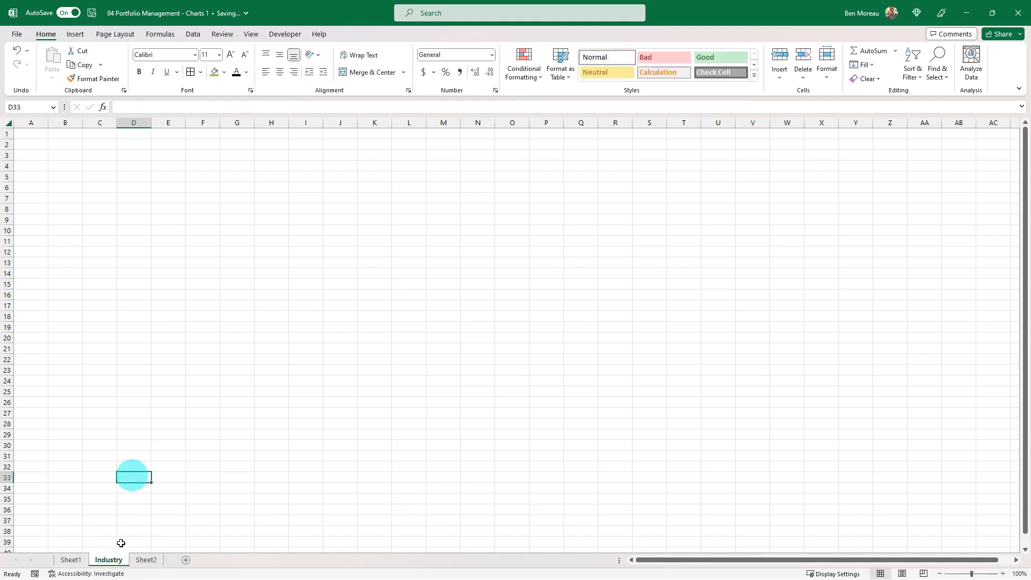
right_click(114, 561)
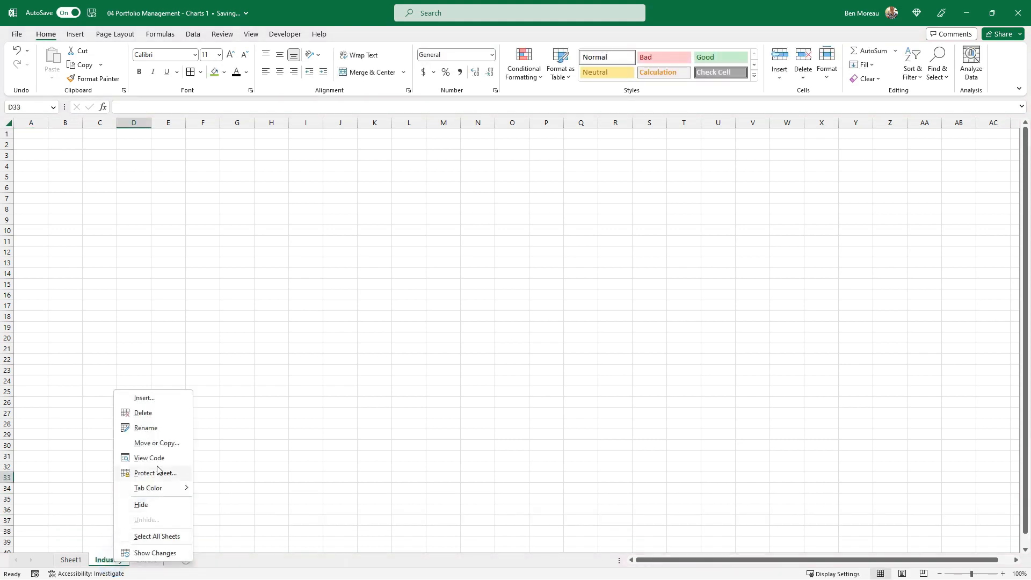
click(327, 457)
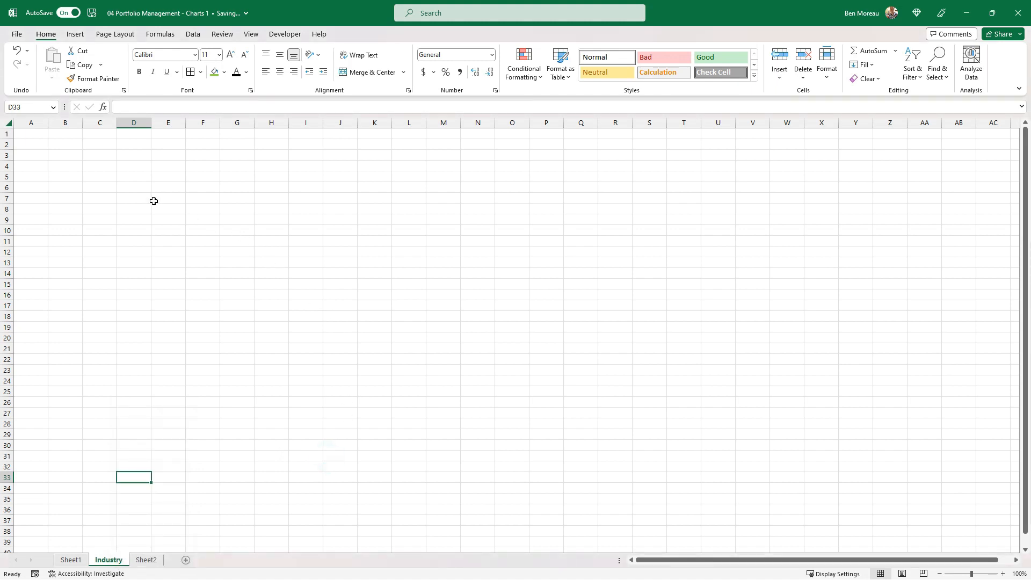
Enter the headers "Industry type" in D5 and "Total by industry" in E5, and widen column D
click(141, 176)
text(Industry type)
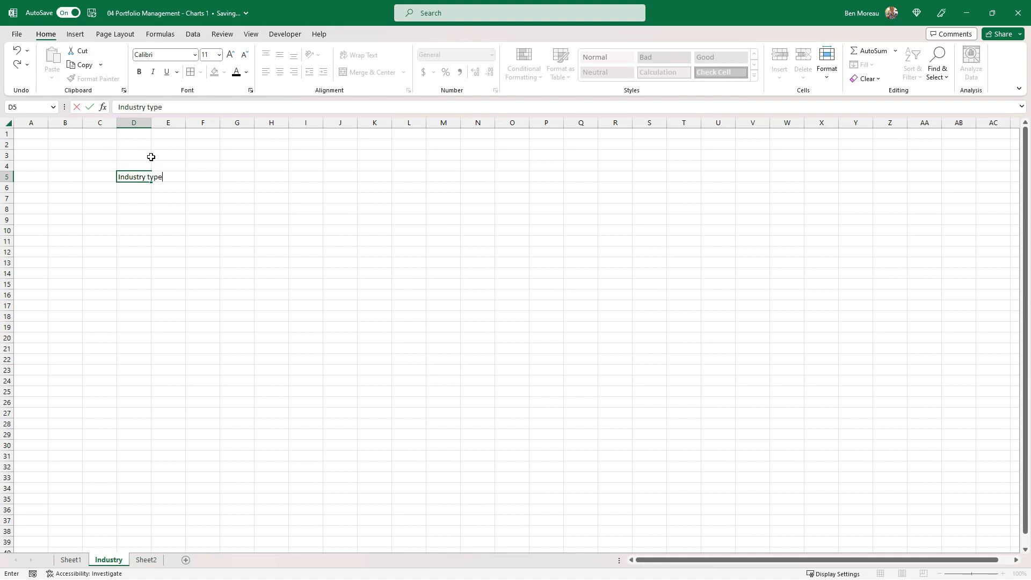
key(Tab)
text(To)
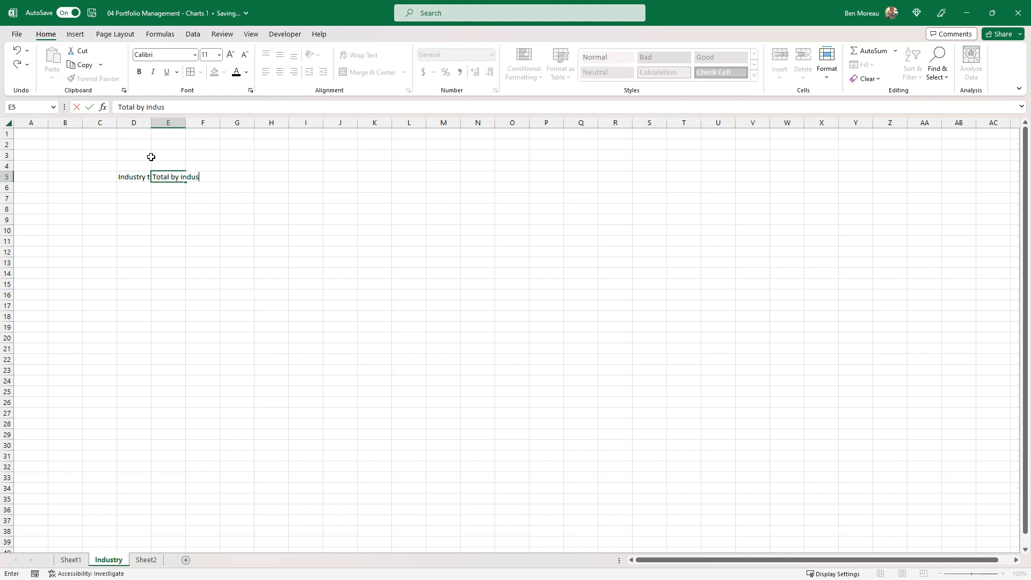
key(Return)
key(Up)
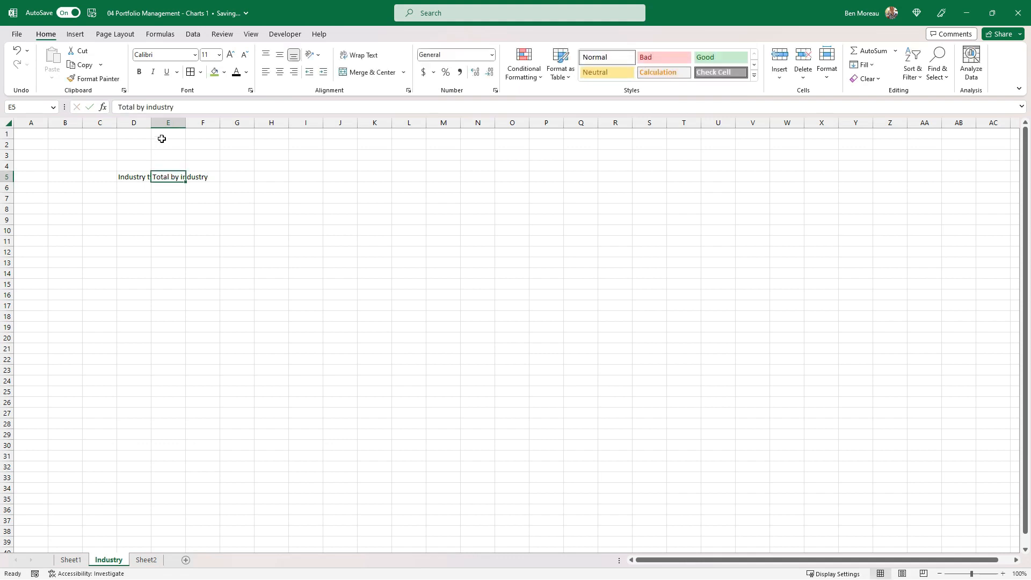
drag(151, 117, 184, 117)
List the distinct industries from D6 down on the Industry sheet with the formula =UNIQUE(Sheet1!G5:G14)
click(155, 185)
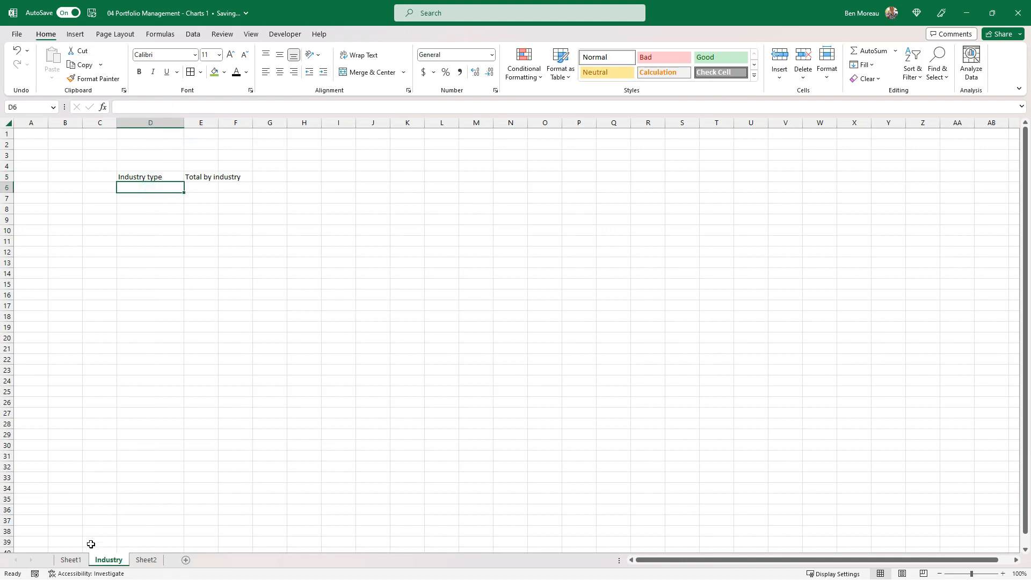
click(70, 560)
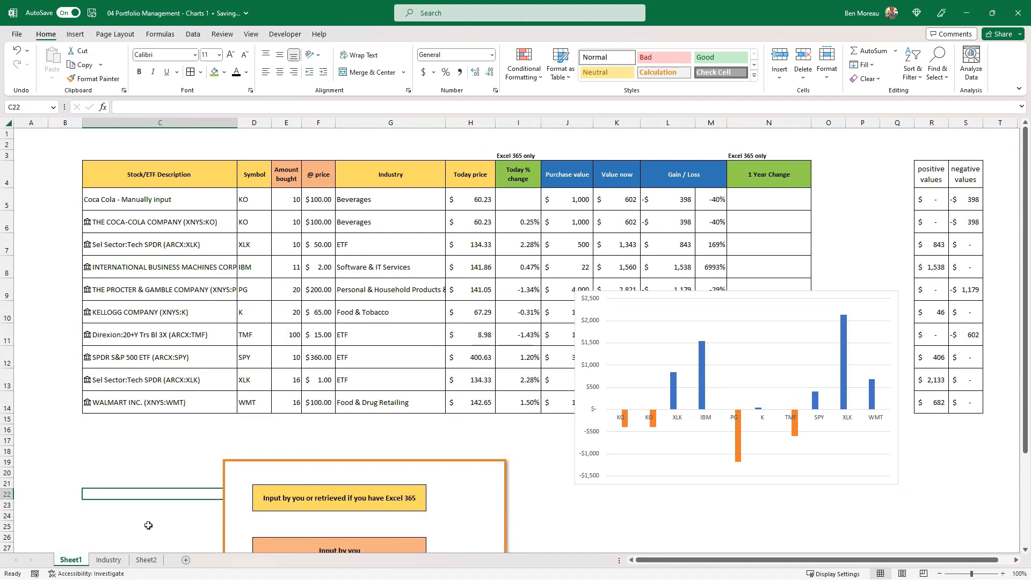
click(106, 560)
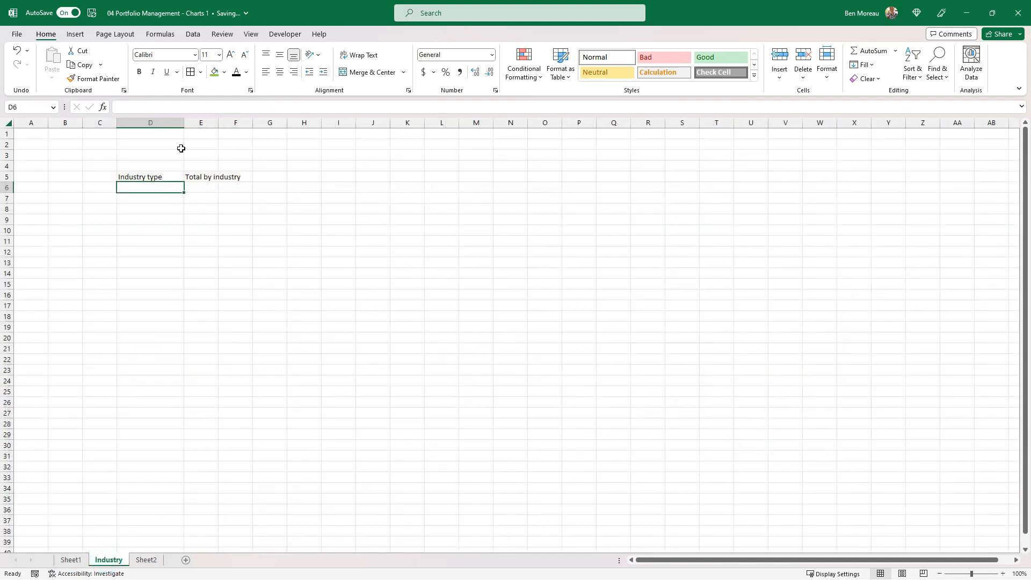
text(=)
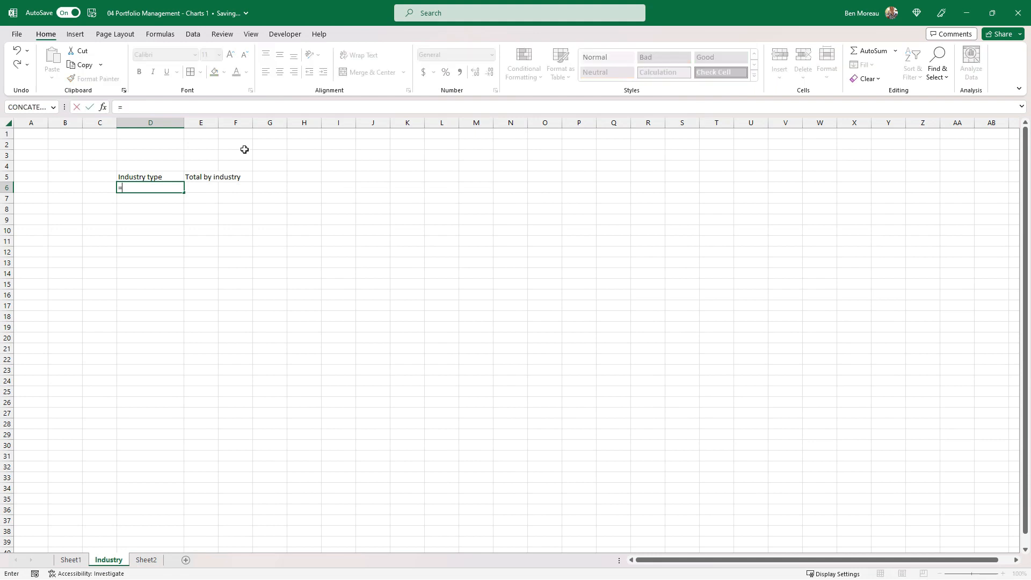
text(unique()
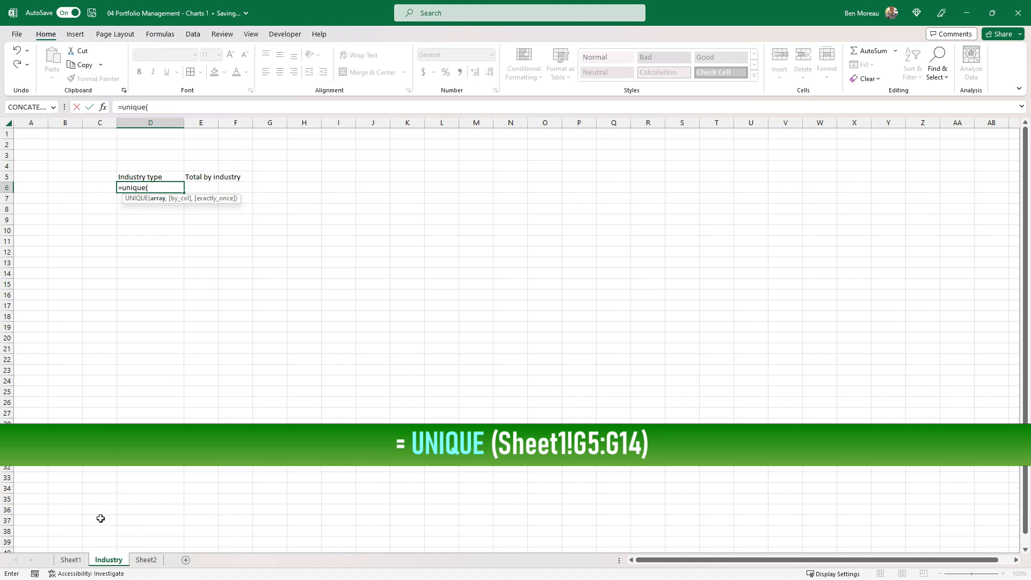
click(70, 560)
click(375, 198)
drag(375, 199, 376, 400)
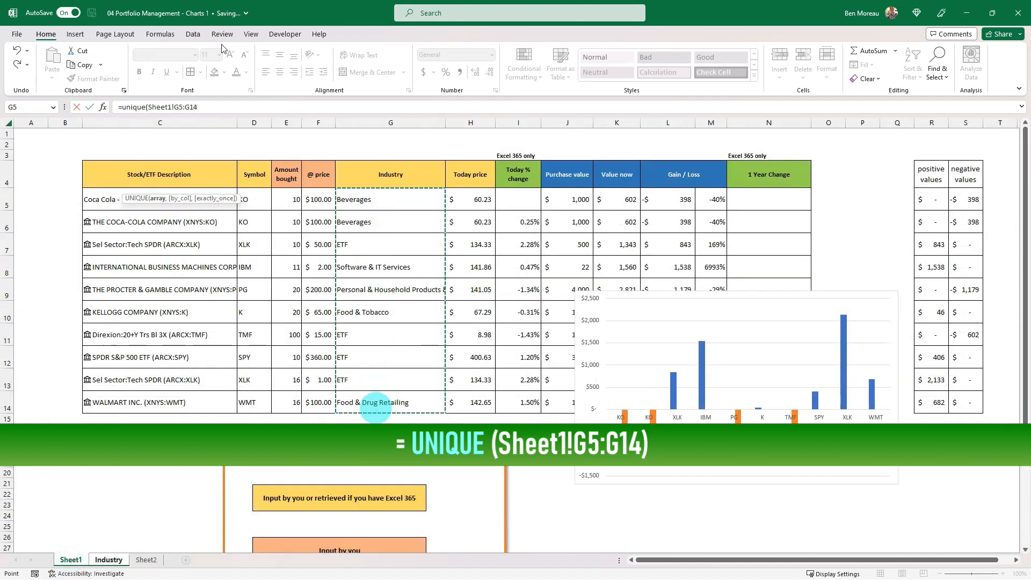
click(213, 107)
text())
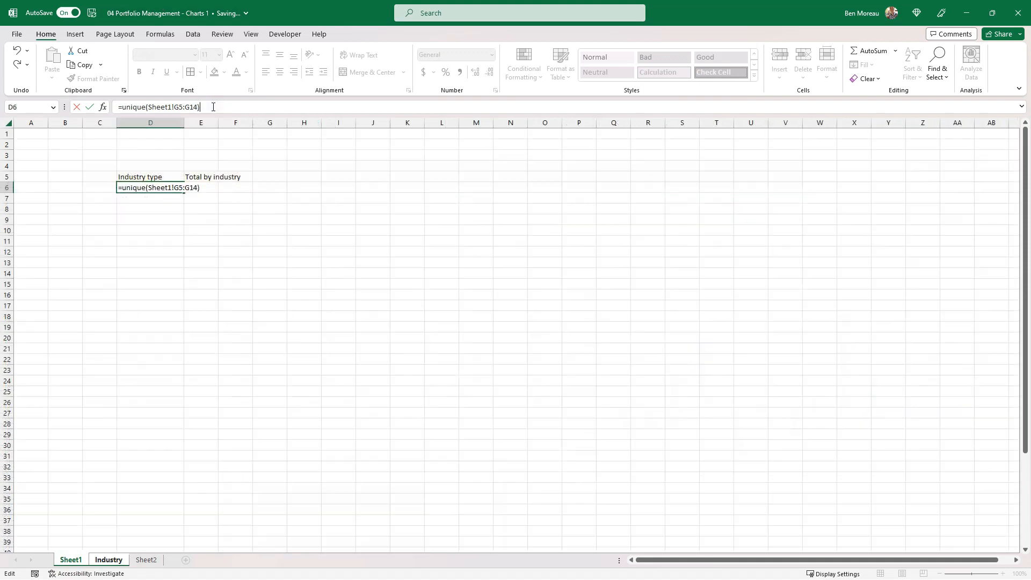
key(Return)
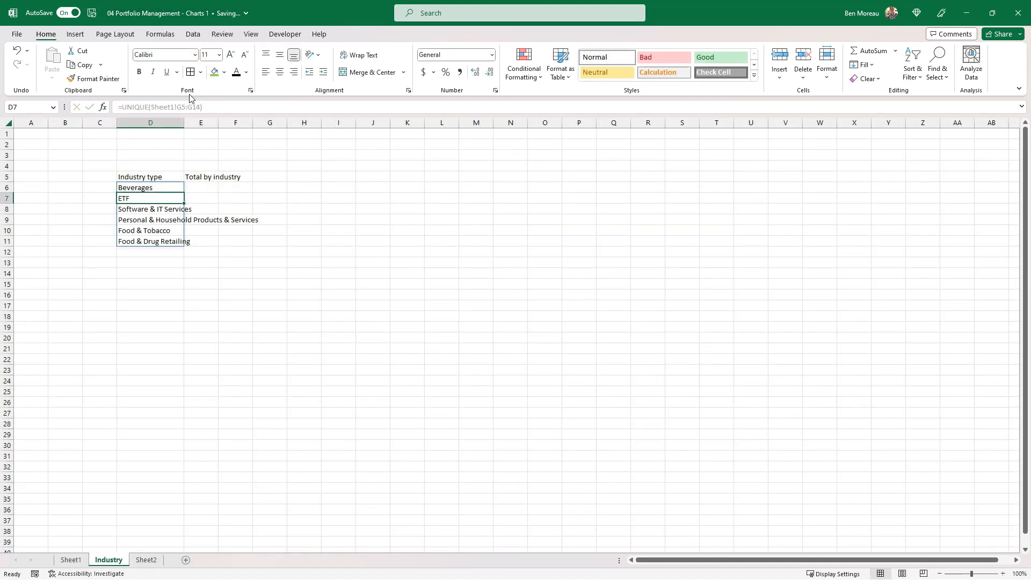
Widen column D to fit the longest industry name and column E to fit its header
drag(175, 184, 165, 240)
drag(184, 122, 266, 114)
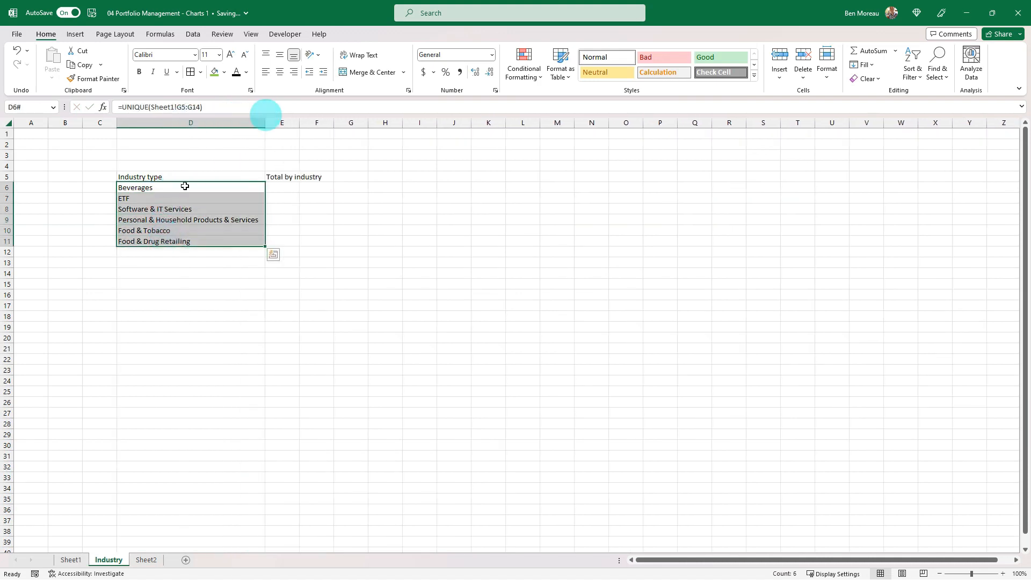
click(159, 189)
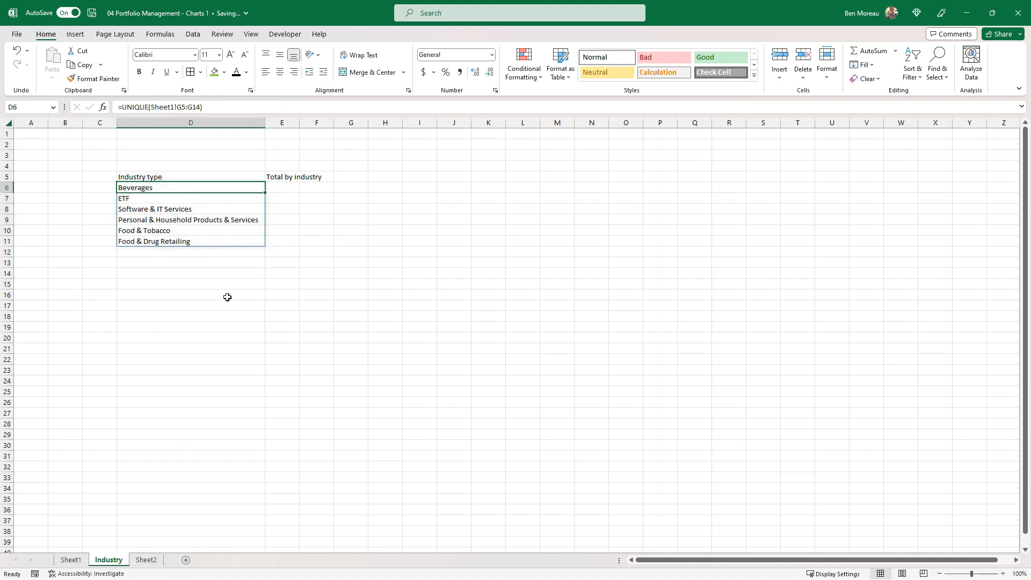
drag(299, 123, 338, 123)
Start a SUMIF formula in E6 of the Industry sheet with Sheet1!G5:G14, the Industry column, as its range
click(299, 186)
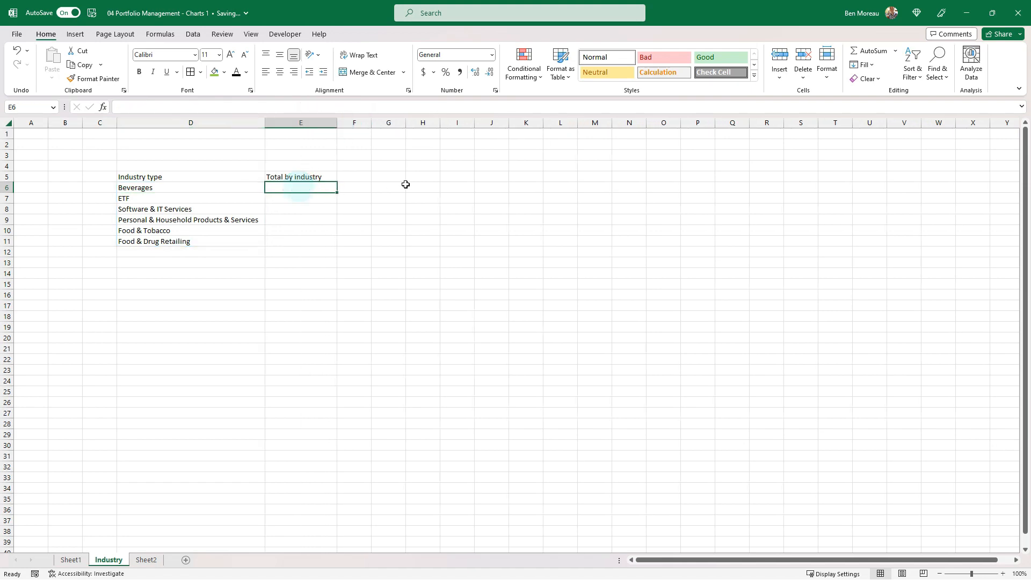
click(69, 561)
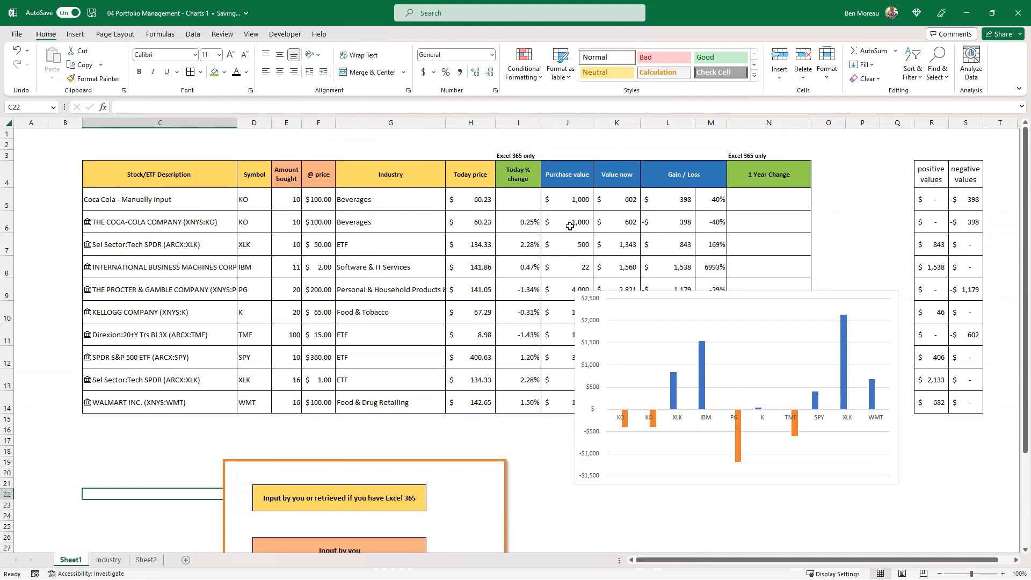
drag(617, 194, 617, 223)
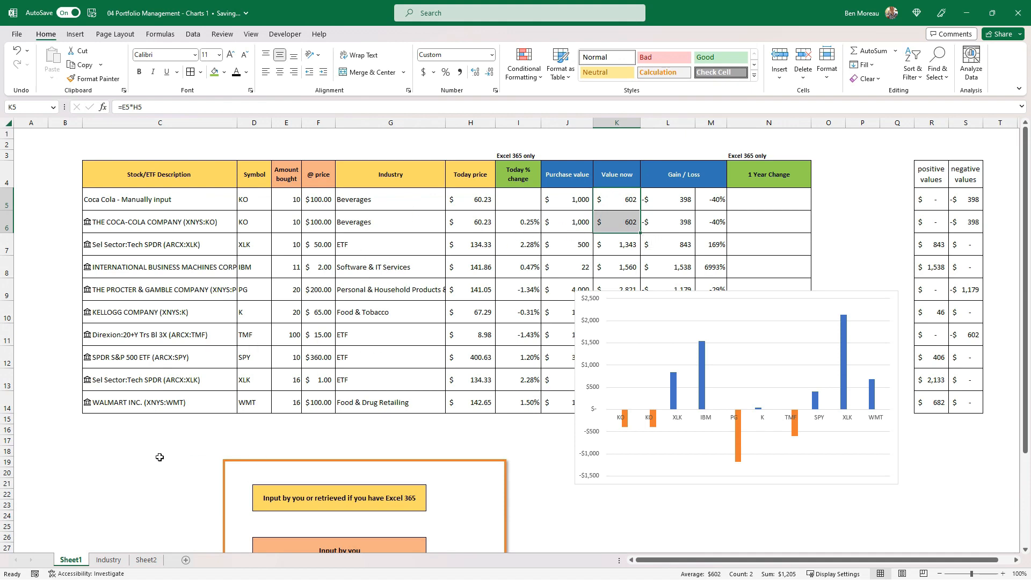
click(108, 559)
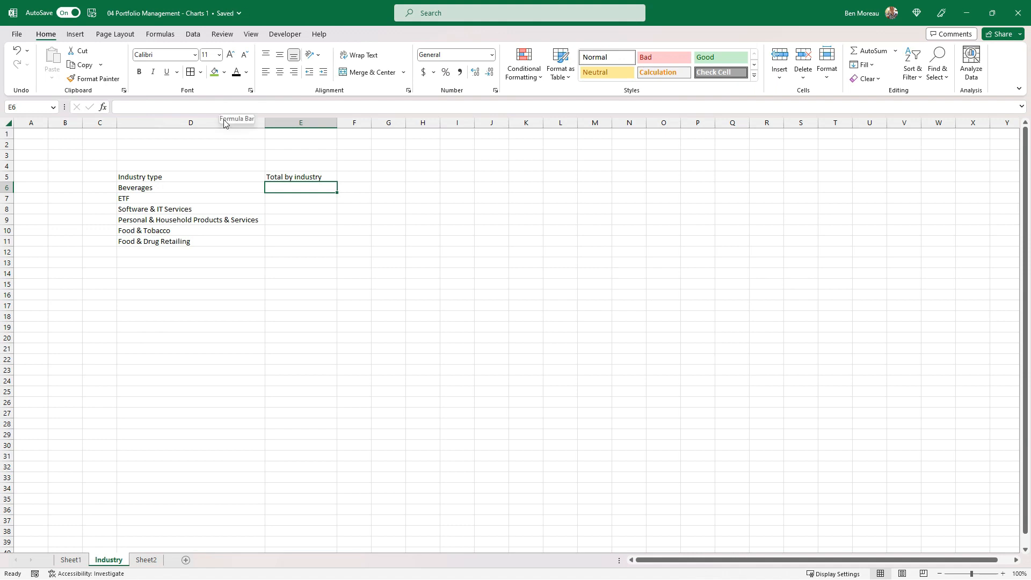
text(=SUM)
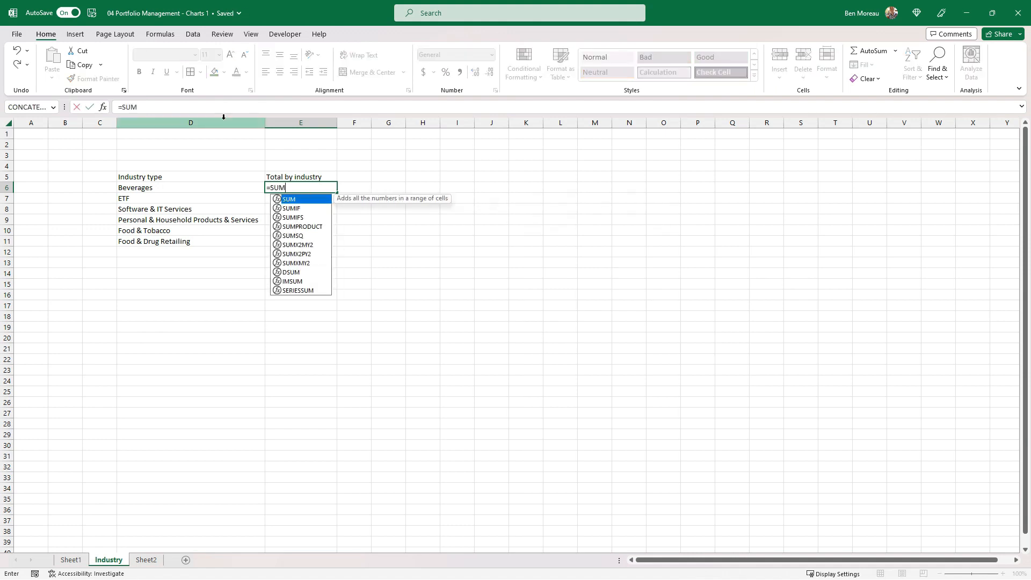
text(IF()
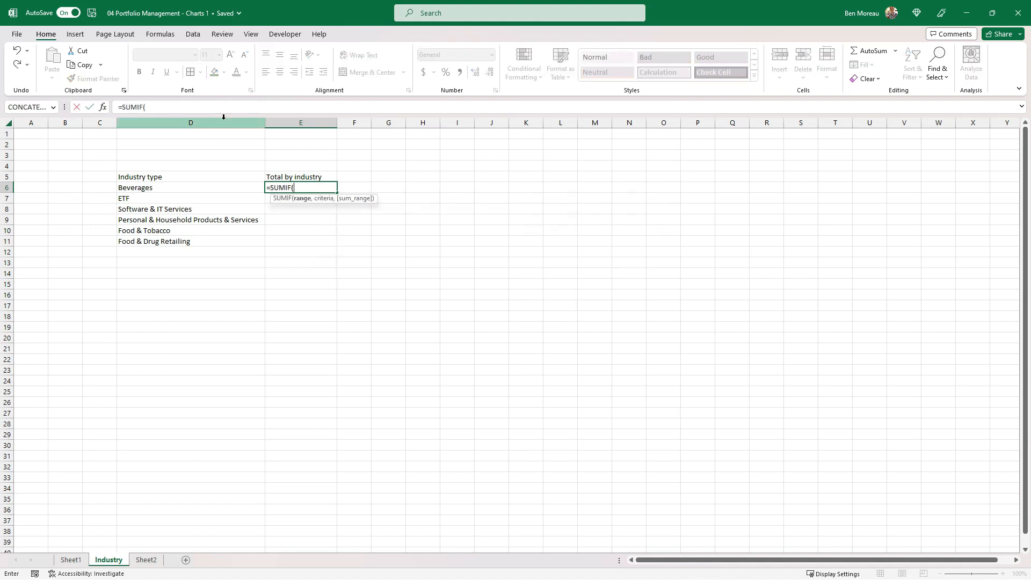
click(102, 107)
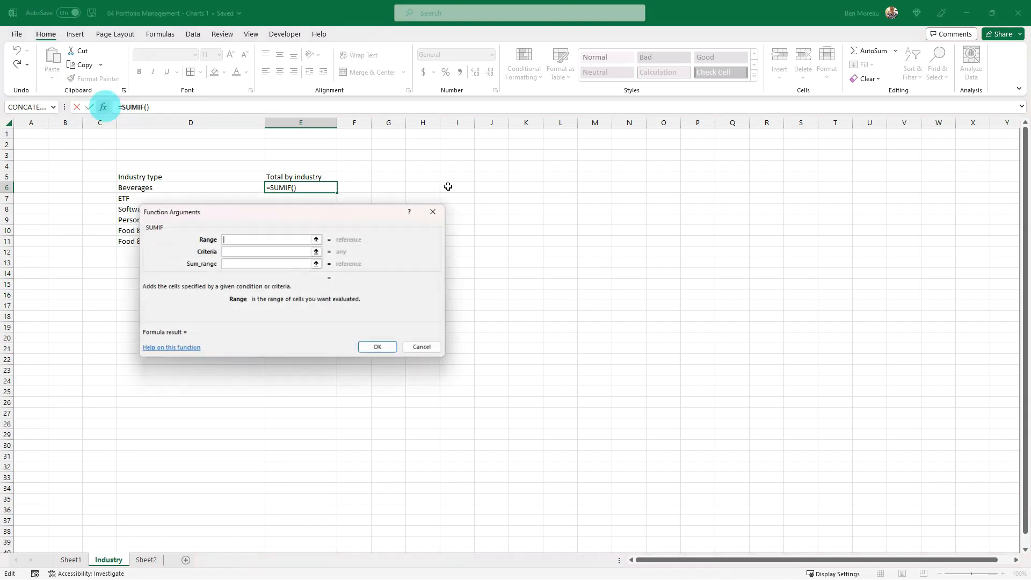
click(251, 239)
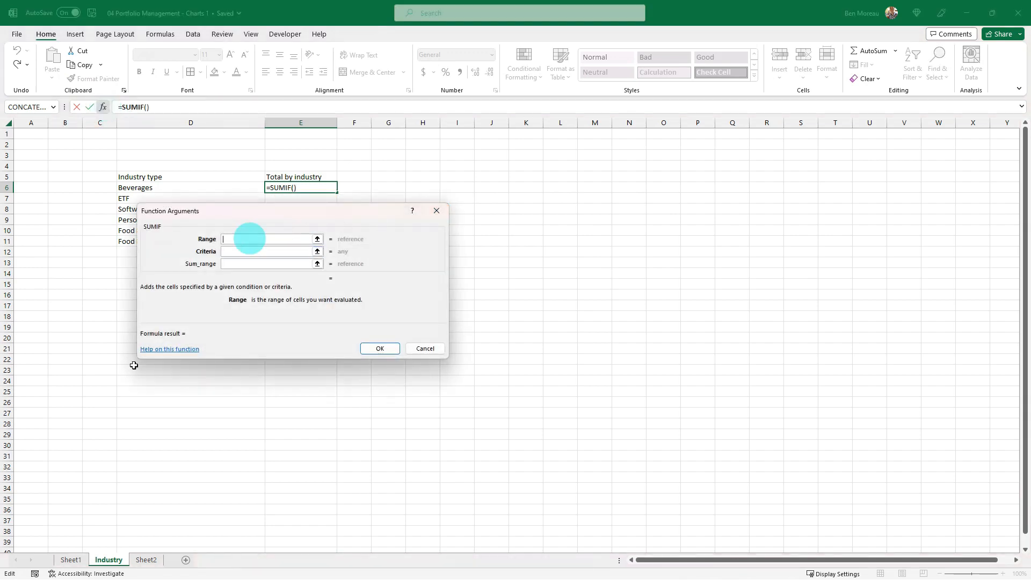
click(71, 560)
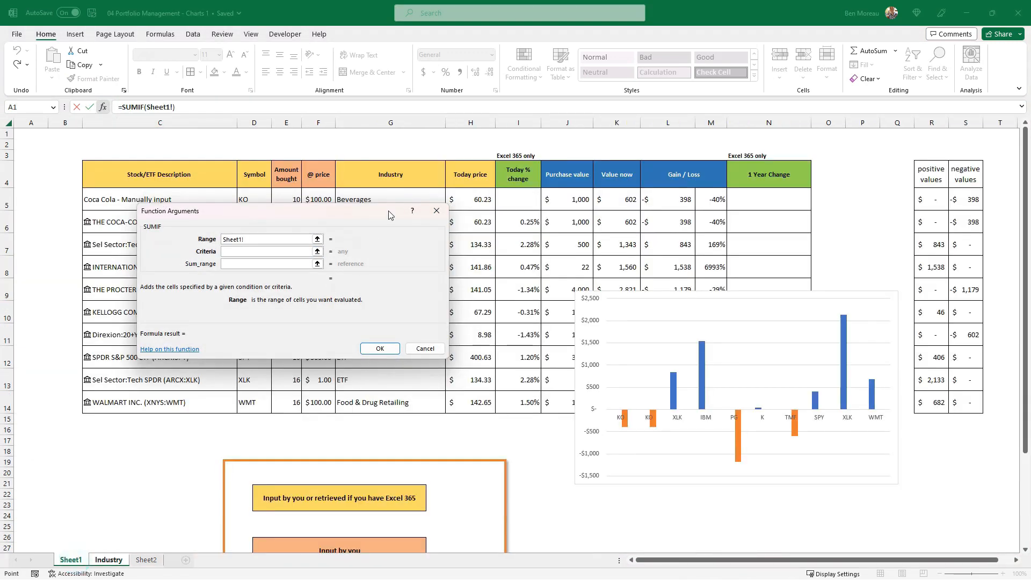
drag(385, 209, 281, 243)
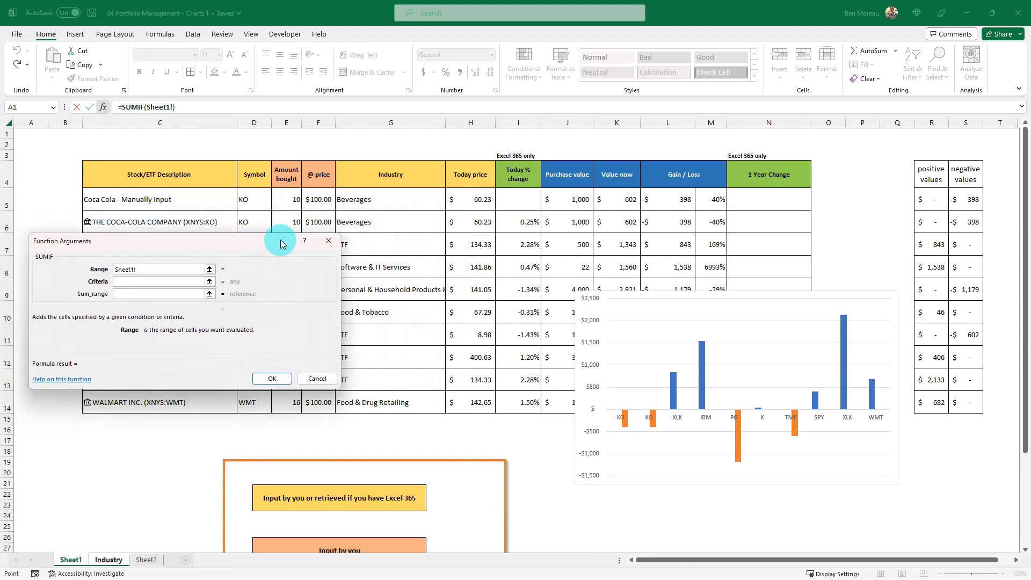
drag(374, 199, 385, 402)
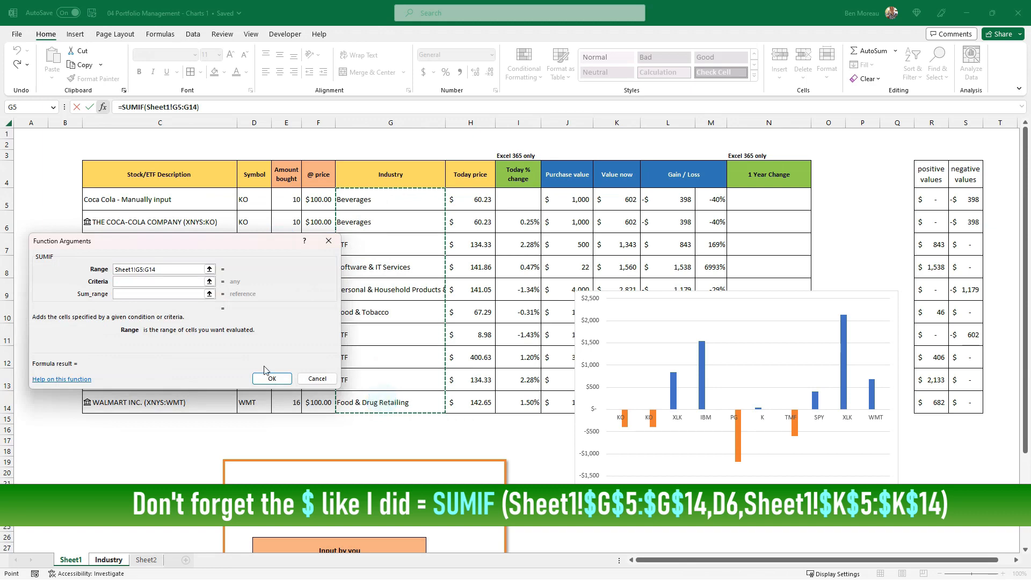
Complete the SUMIF with D6 as criteria and the Value now cells Sheet1!K5:K14 as sum range, and enter it in E6
click(132, 281)
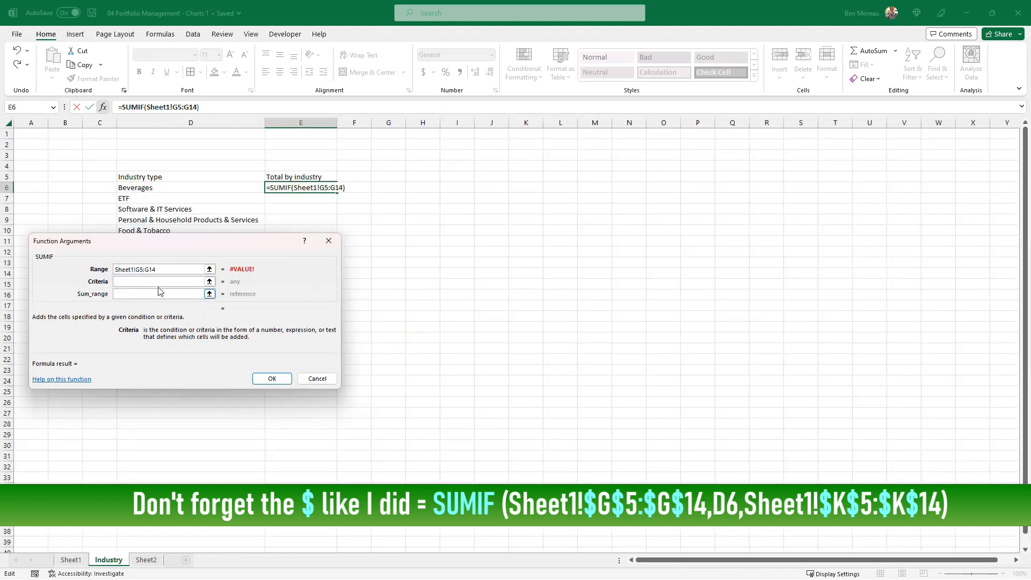
click(192, 186)
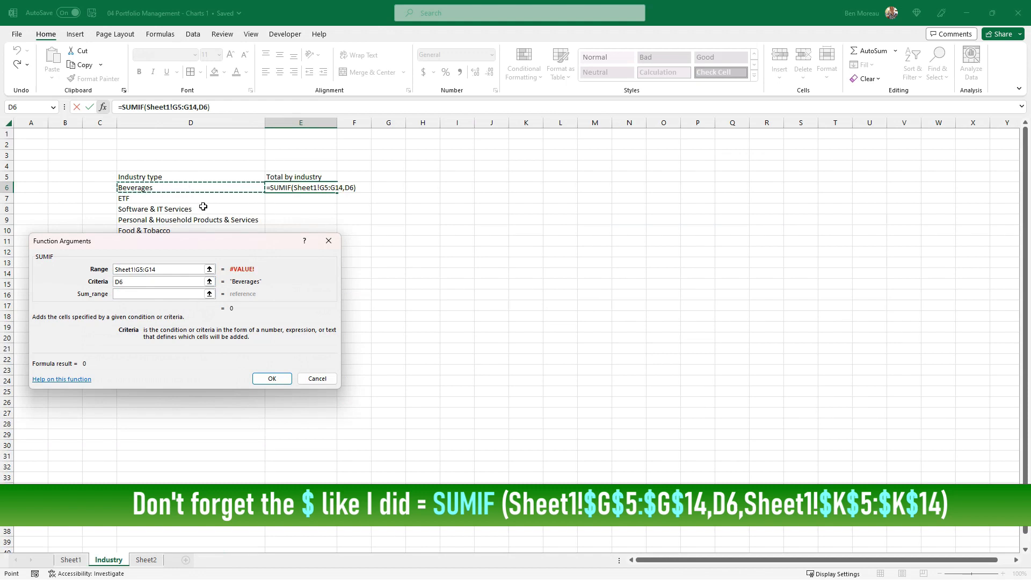
click(185, 295)
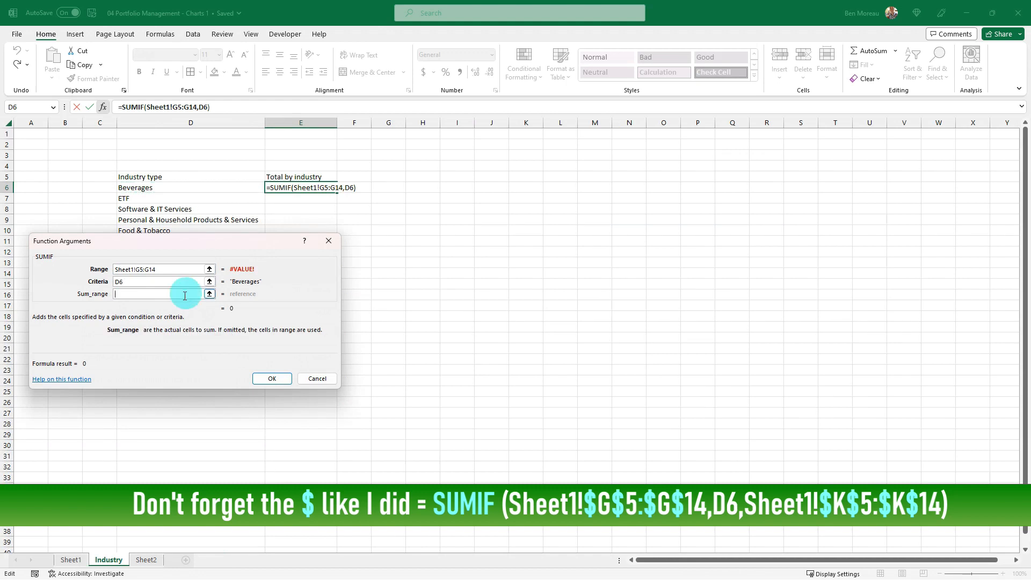
click(70, 560)
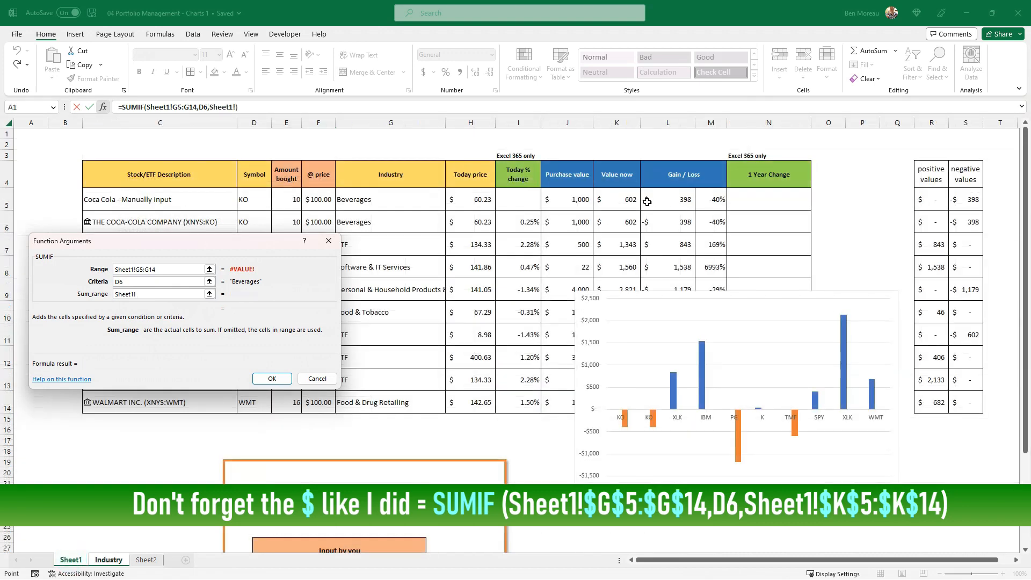
drag(626, 201, 601, 400)
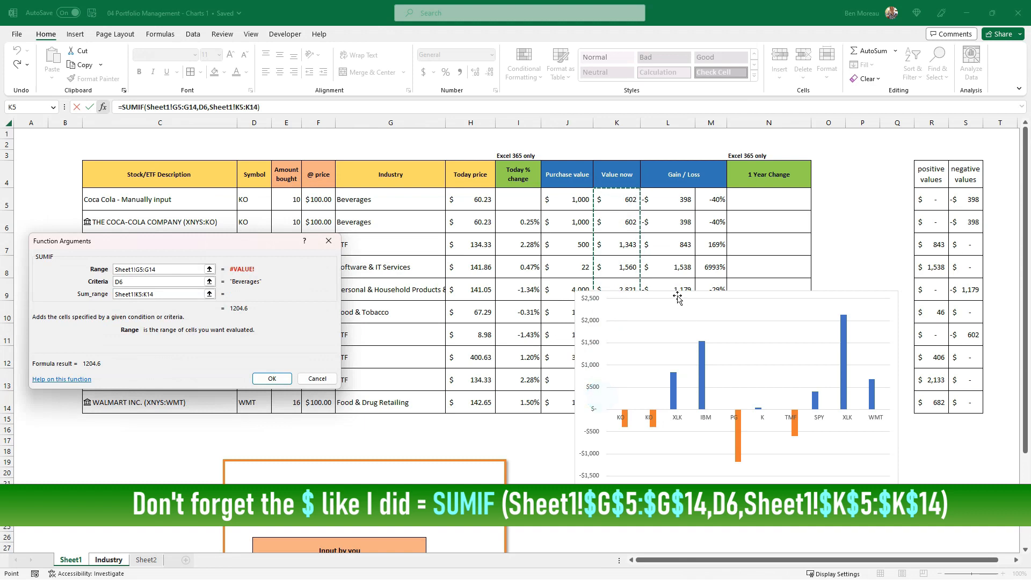
drag(668, 284, 736, 294)
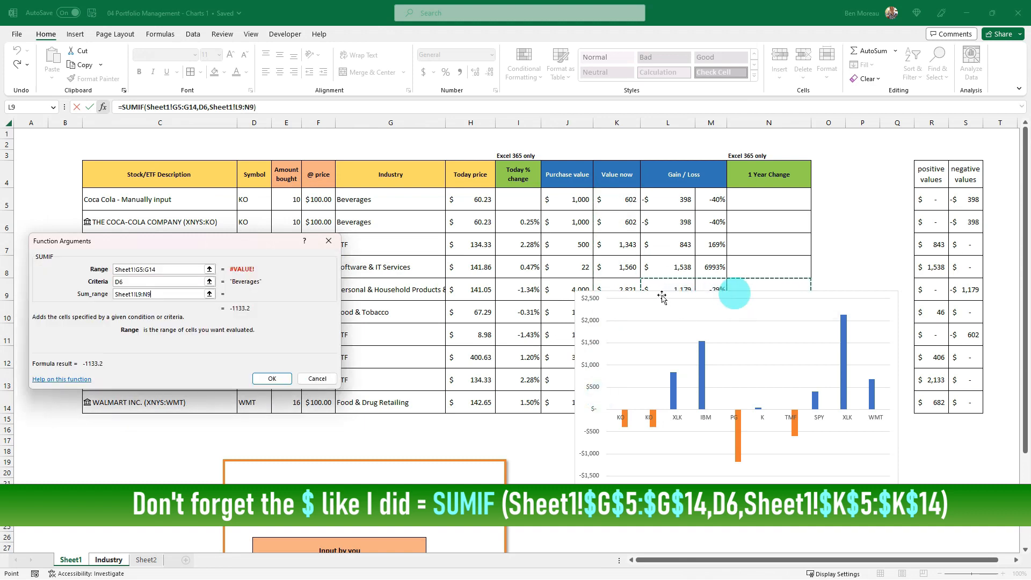
click(663, 288)
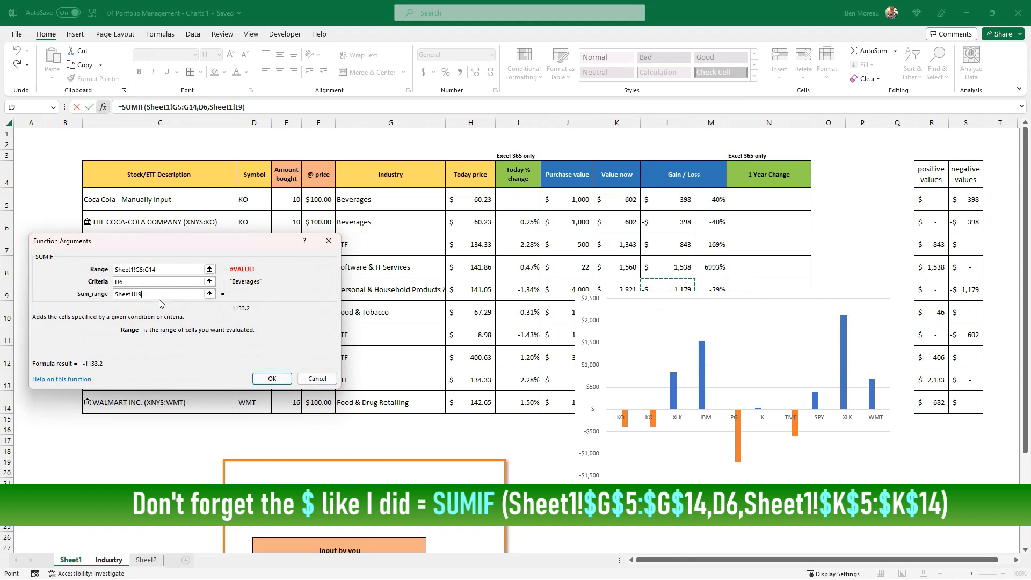
click(601, 198)
drag(603, 218, 607, 399)
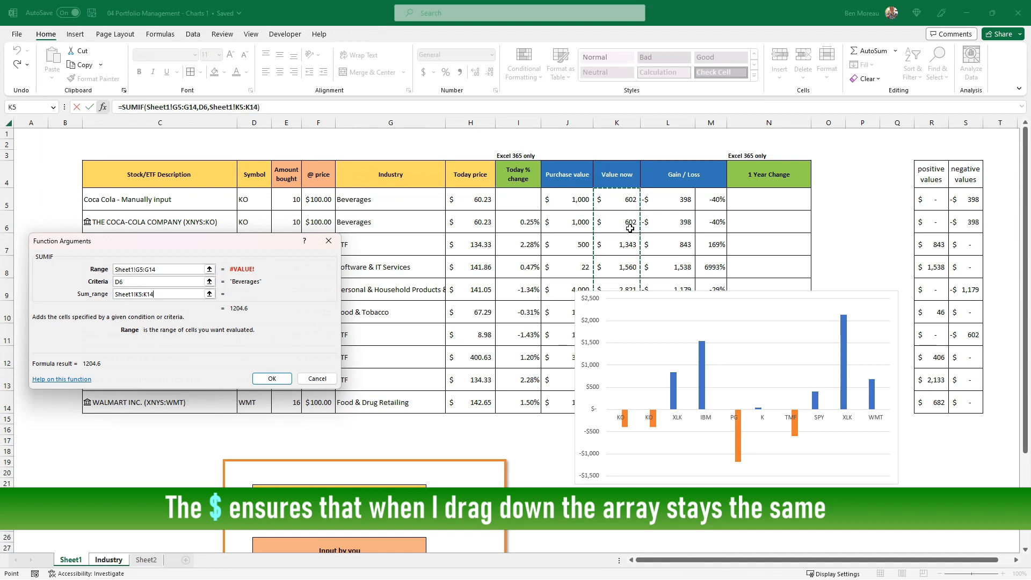
click(273, 378)
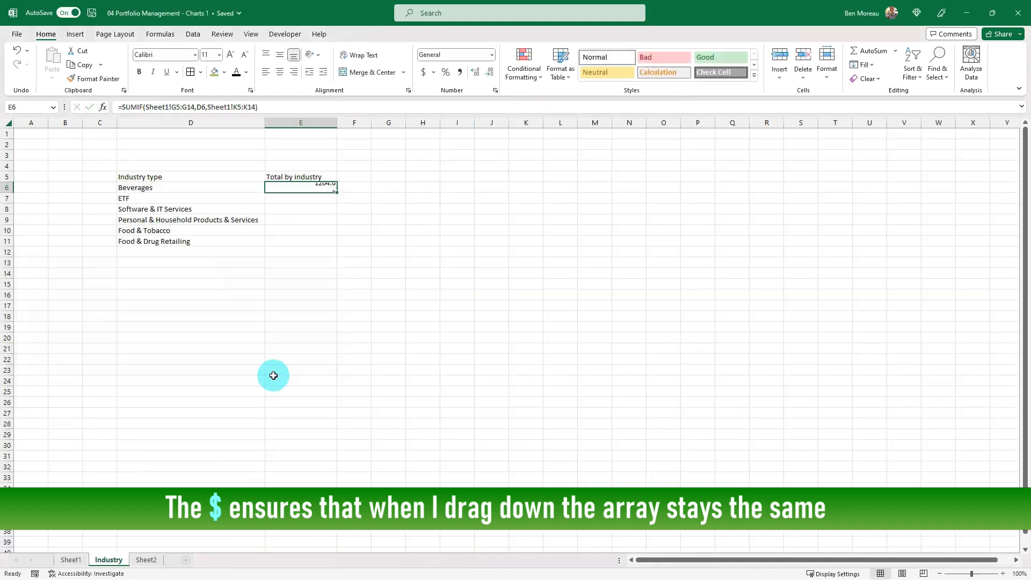
Fill the SUMIF formula from E6 down to E11 for the remaining industries
click(147, 186)
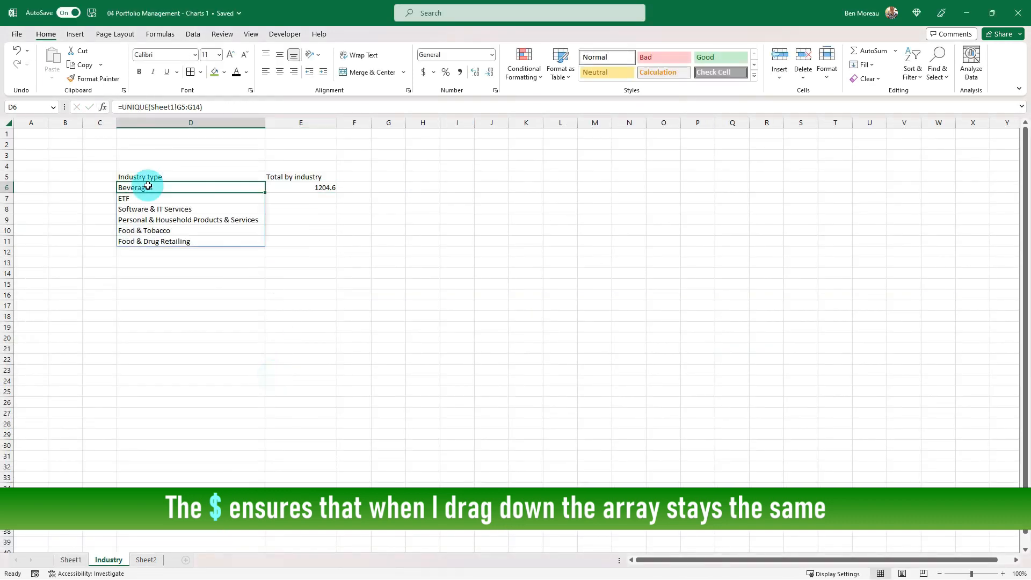
click(285, 188)
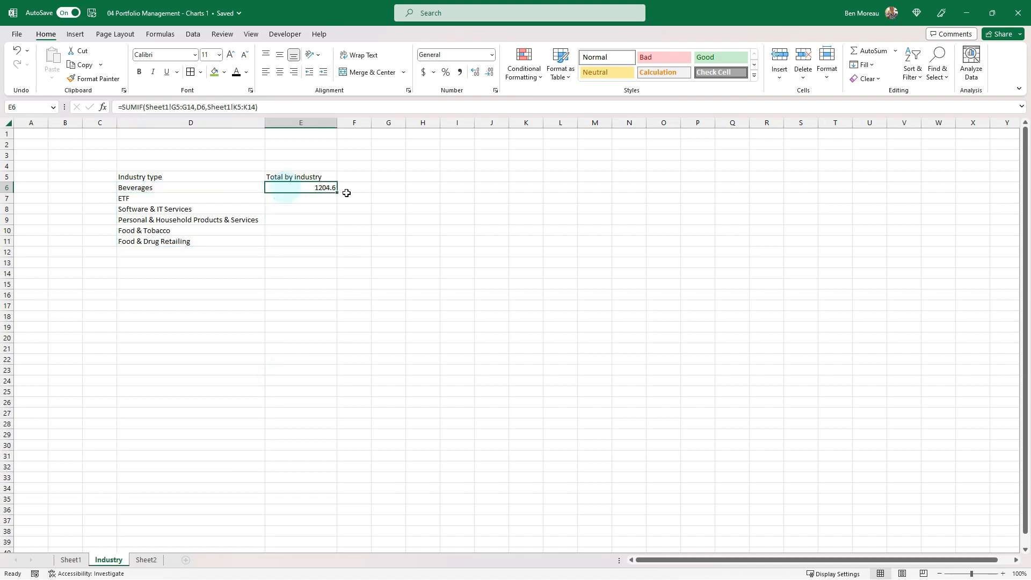
drag(337, 192, 338, 245)
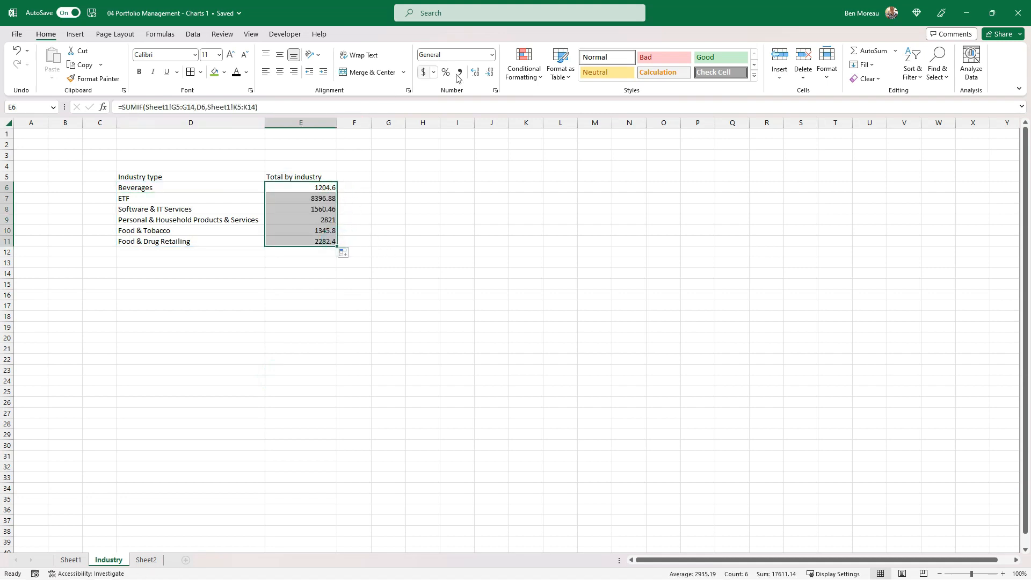
Format the industry totals in E6:E11 as dollar Accounting values without decimals
click(424, 72)
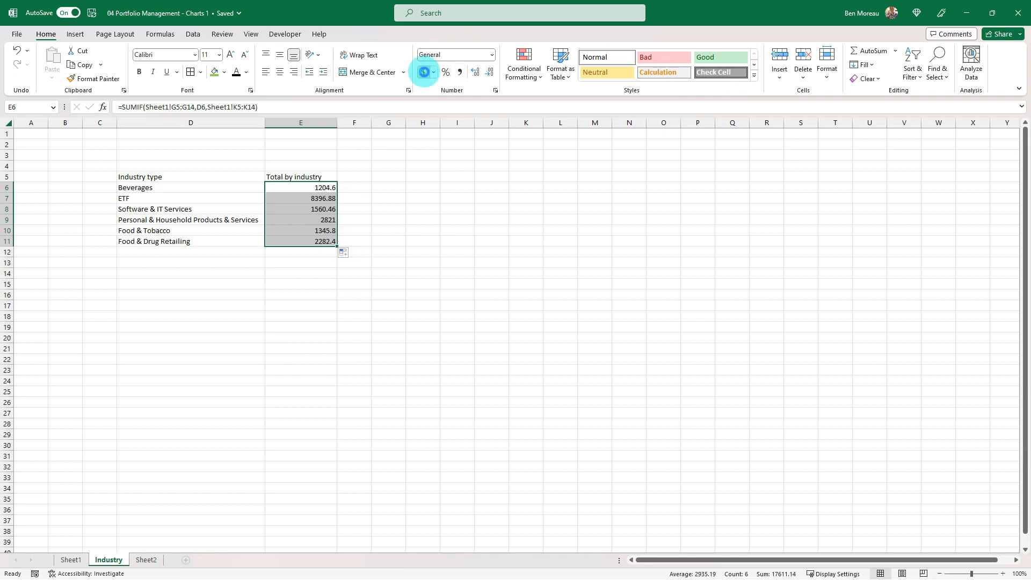
click(489, 73)
click(489, 73)
click(430, 179)
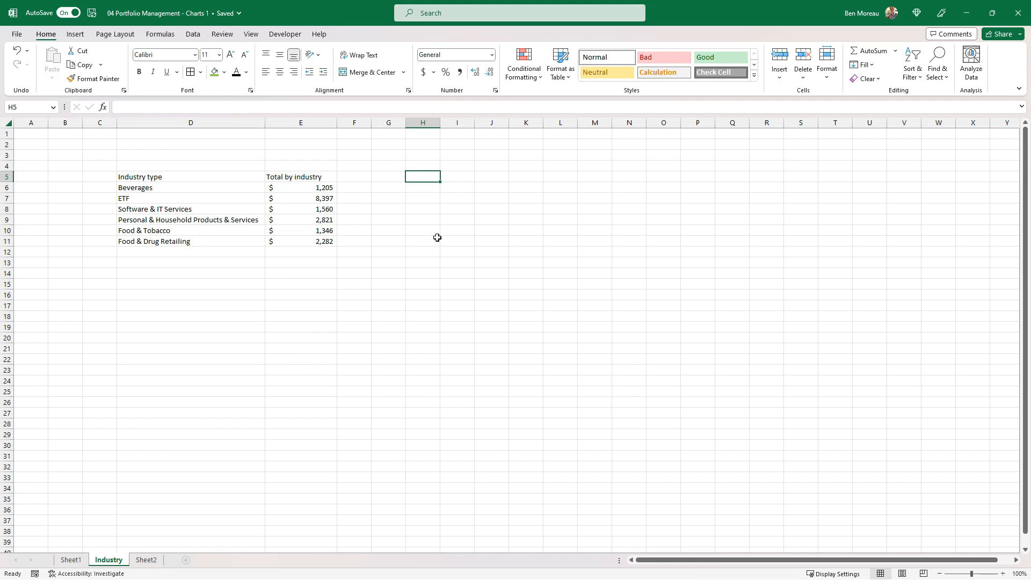
Insert a 2-D pie chart of the industry table D5:E11 and enlarge it to span about G9 to P27
drag(169, 176, 304, 244)
click(75, 34)
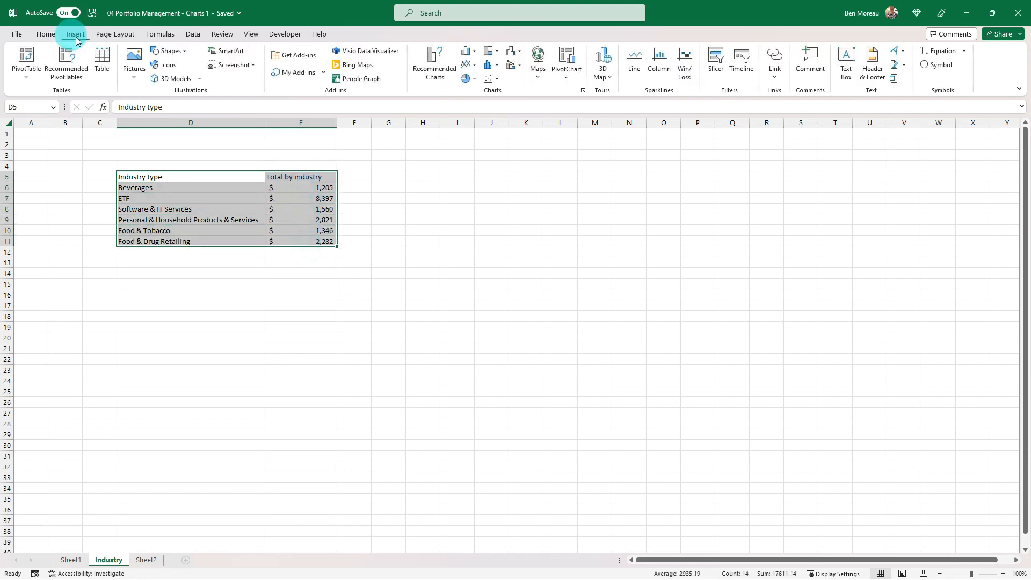
click(468, 79)
click(474, 114)
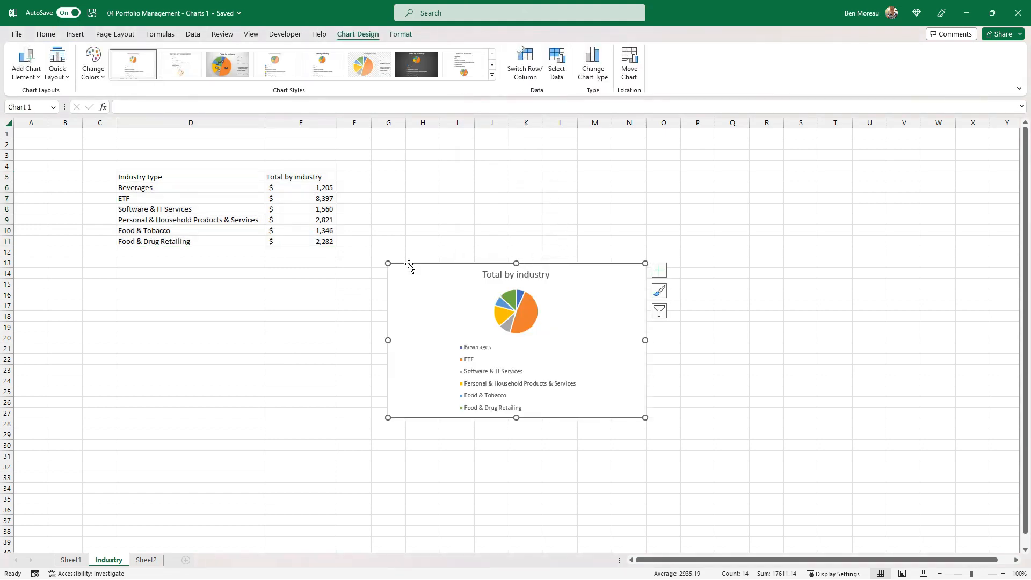
drag(387, 263, 397, 217)
drag(644, 316, 692, 317)
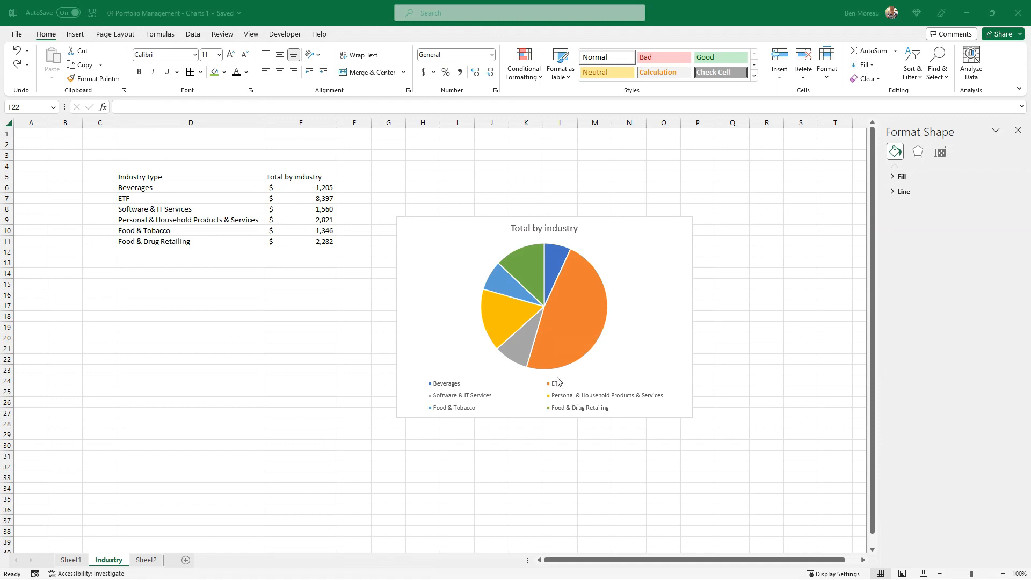
Add data labels to the slices of the Total by industry pie chart
click(573, 314)
right_click(573, 314)
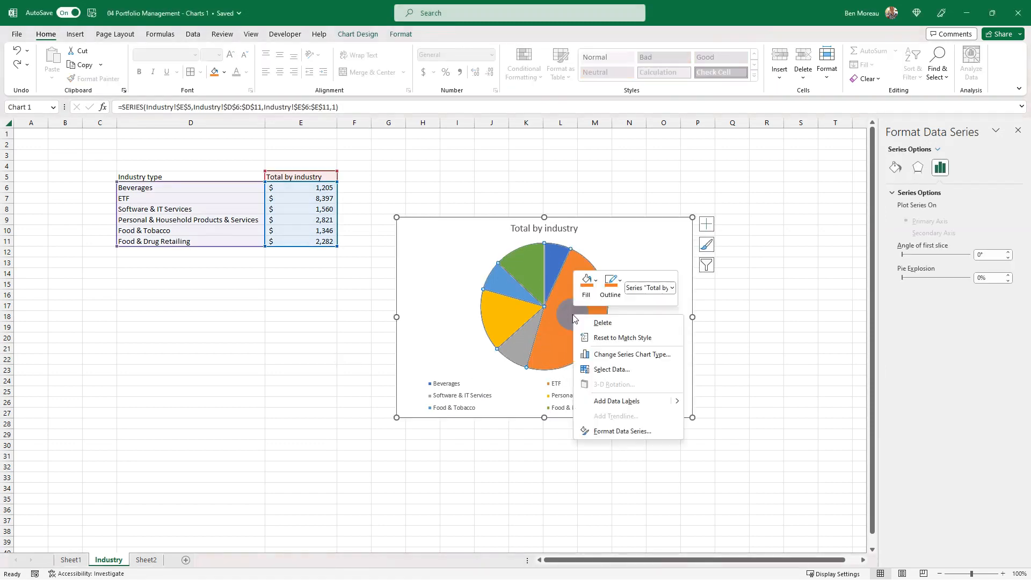
click(609, 402)
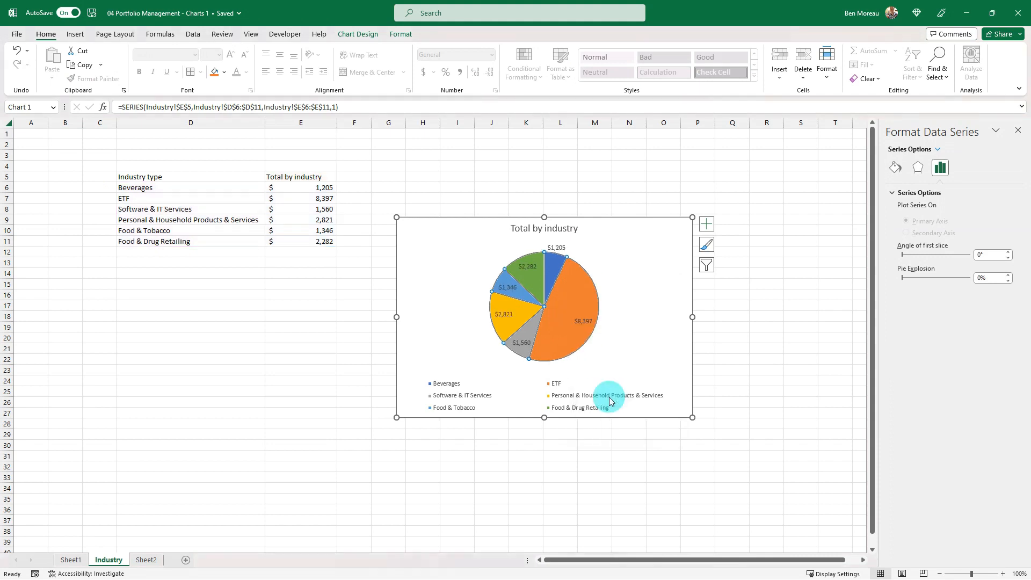
Include the category name in the pie chart's data labels and enlarge the chart to span about F3 to P29
right_click(588, 322)
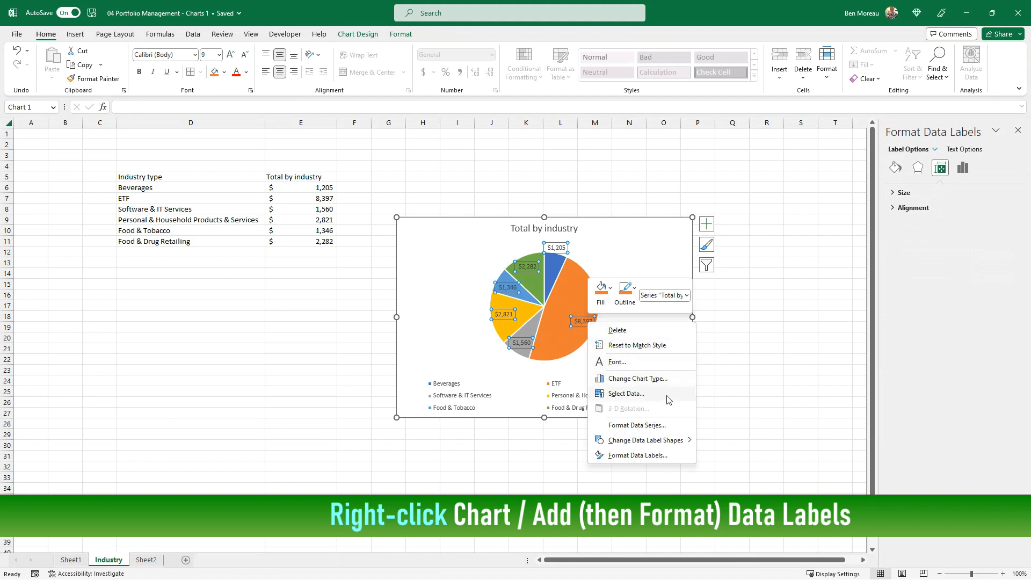
click(649, 454)
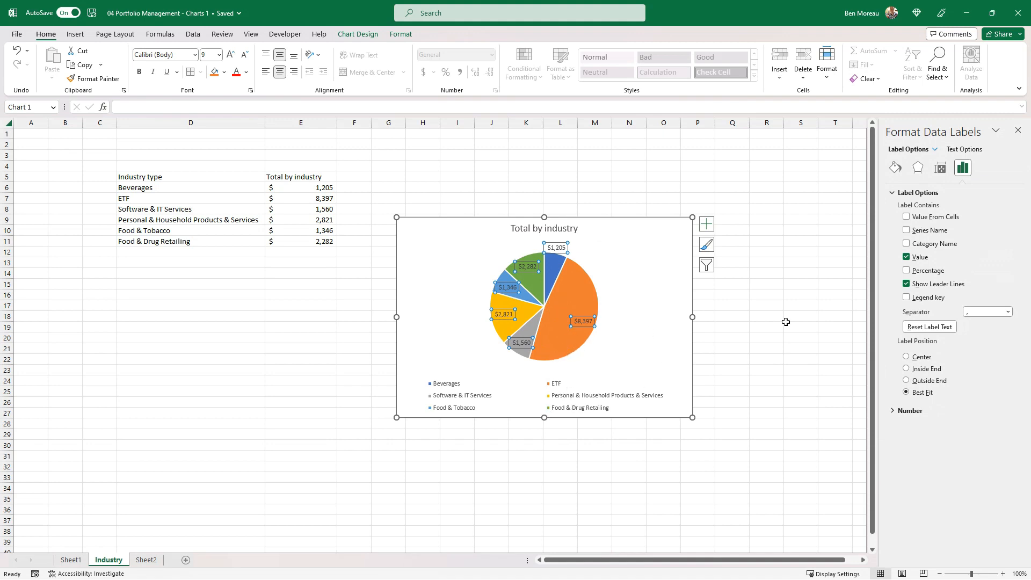
click(906, 244)
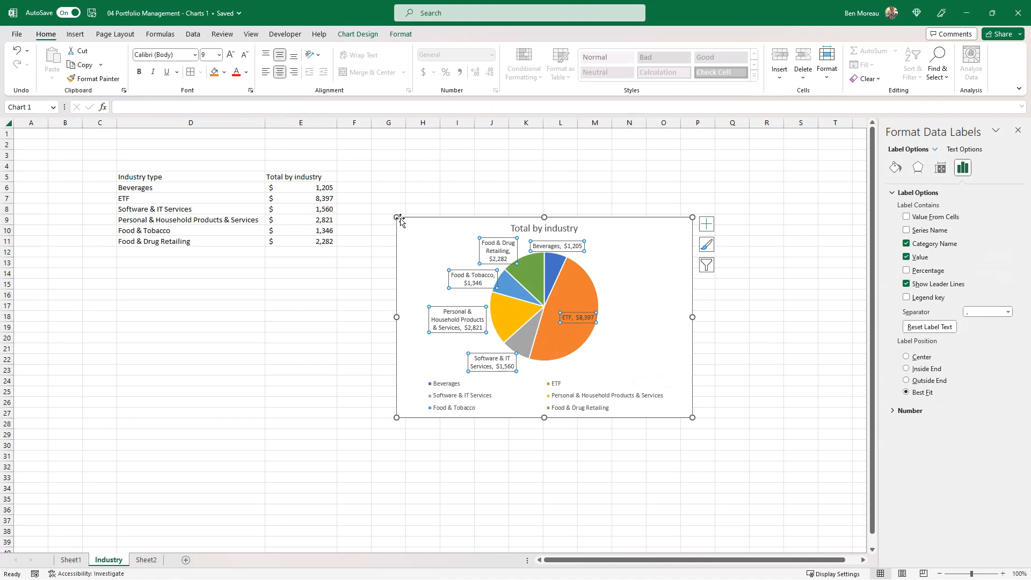
drag(396, 217, 362, 151)
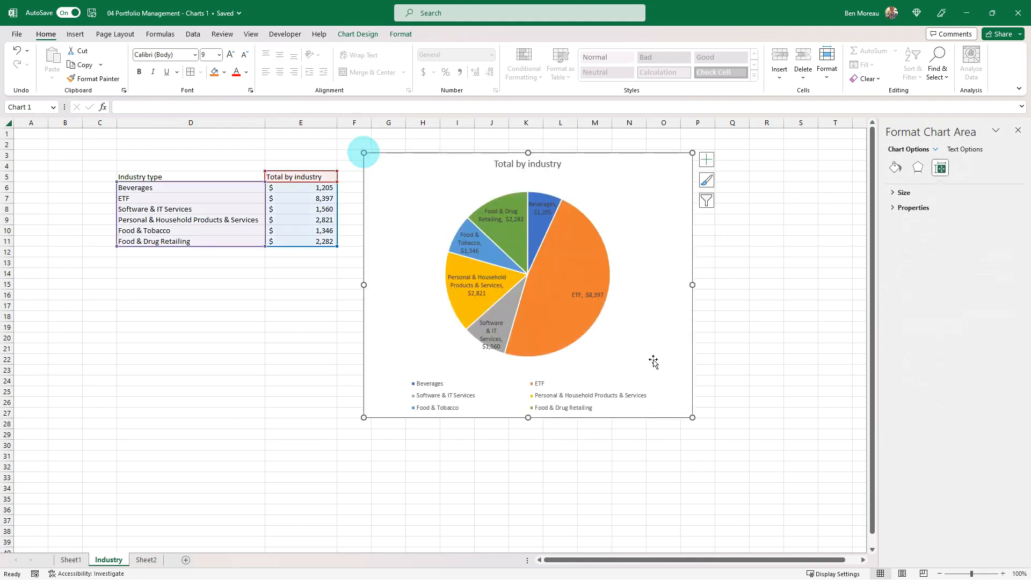
drag(692, 418, 718, 439)
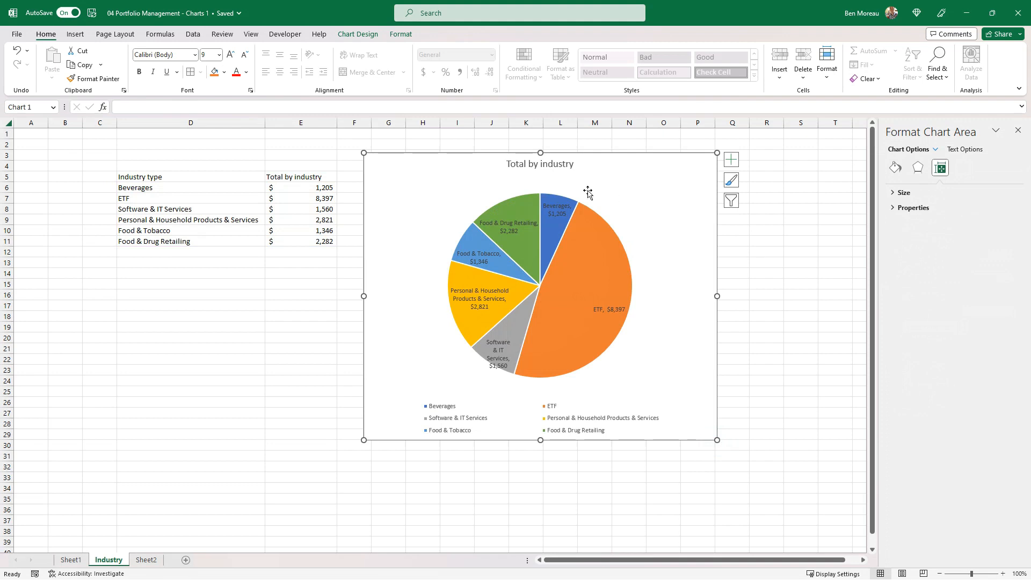
Make the pie chart's data labels white and bold
click(482, 256)
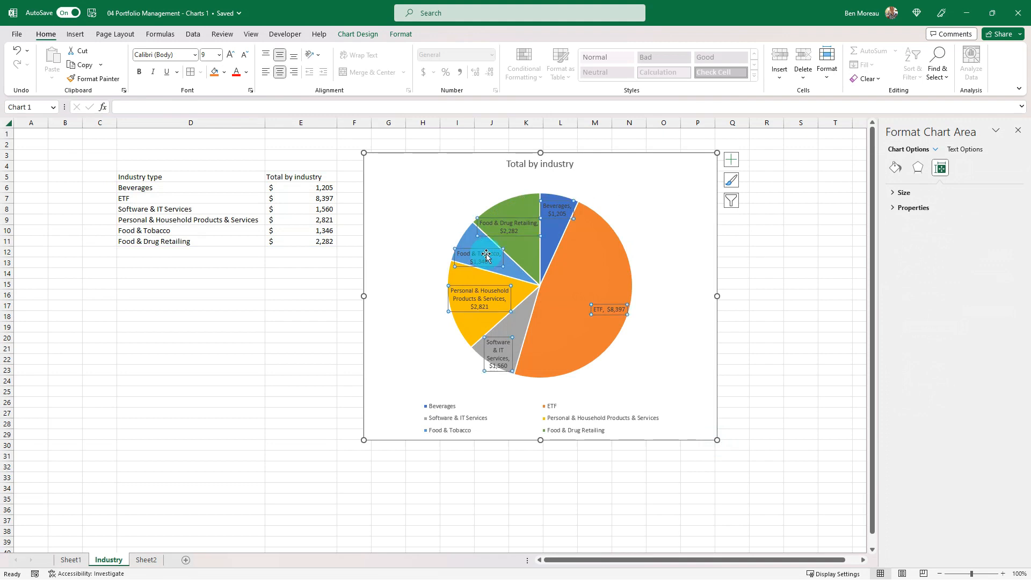
click(246, 72)
click(236, 117)
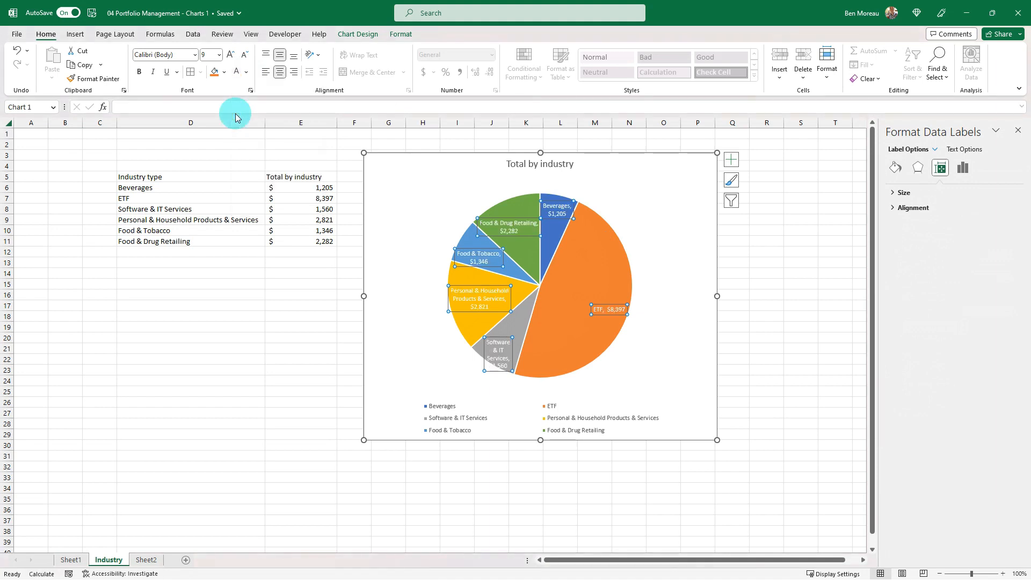
click(148, 71)
click(326, 157)
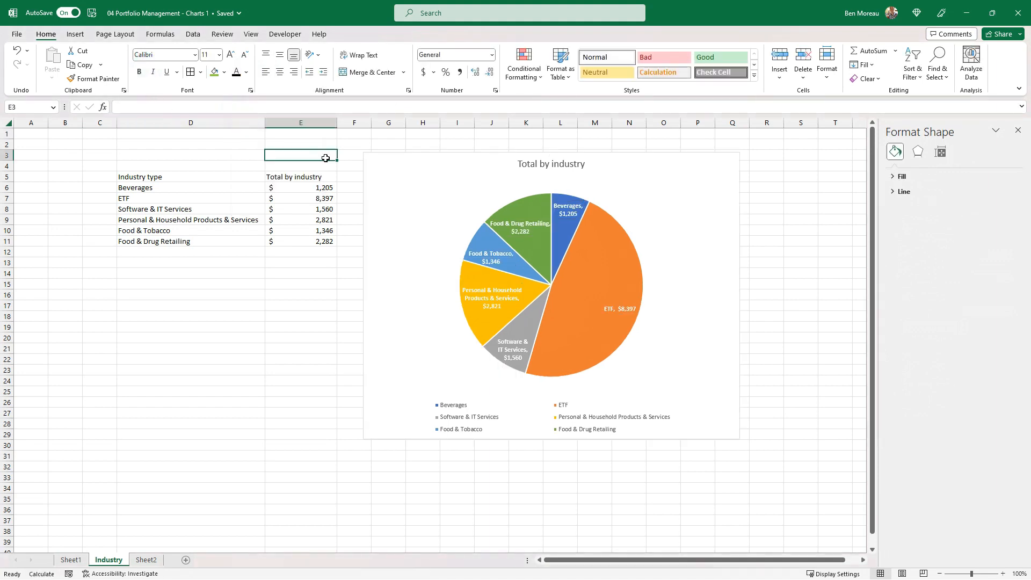
Apply the chart style with a bold title and gradient-shaded slices to the Total by industry pie chart
click(636, 282)
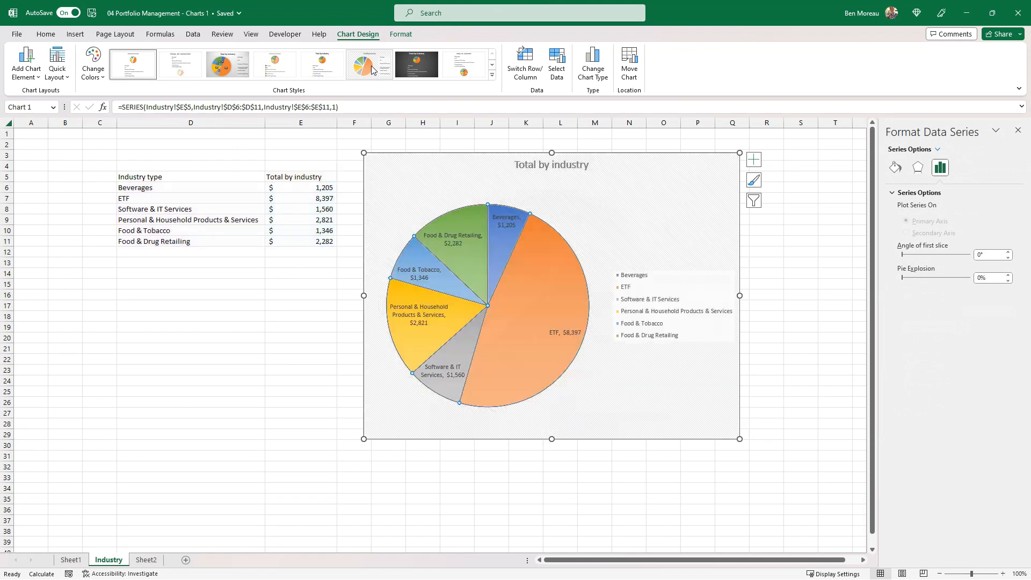
click(493, 75)
click(225, 79)
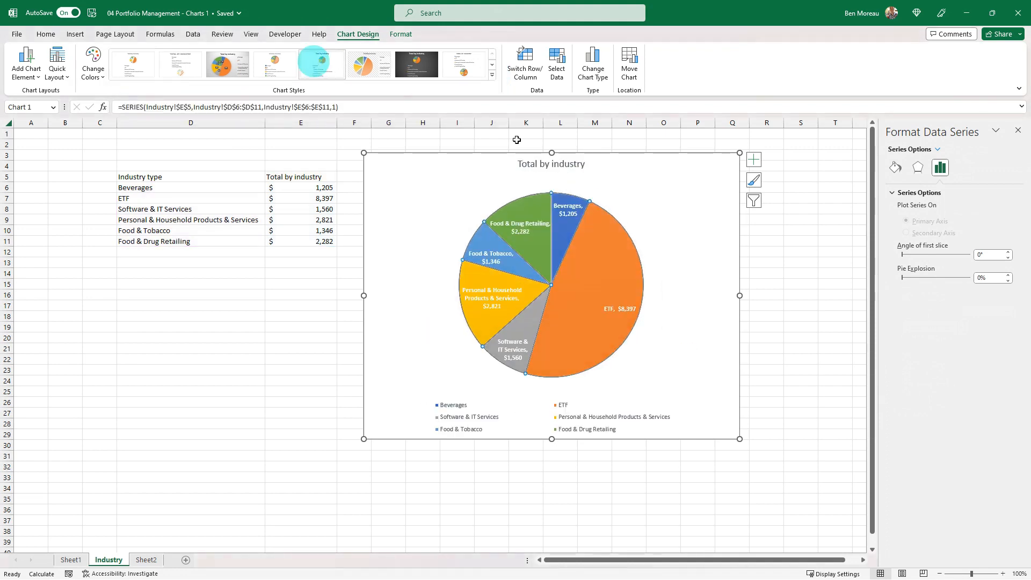
Format the restyled pie chart's data labels in white, bold text
click(52, 33)
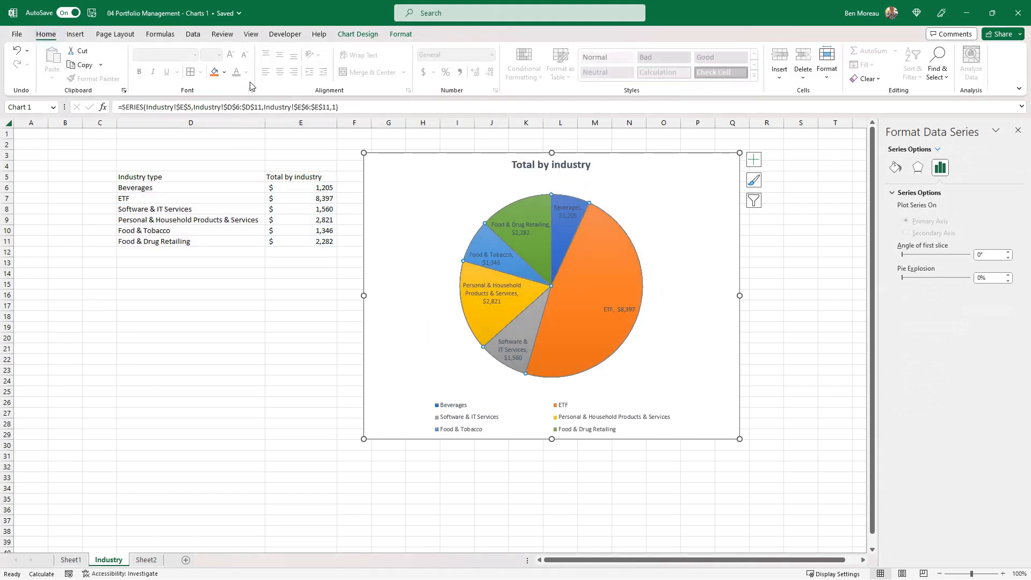
click(493, 258)
click(236, 75)
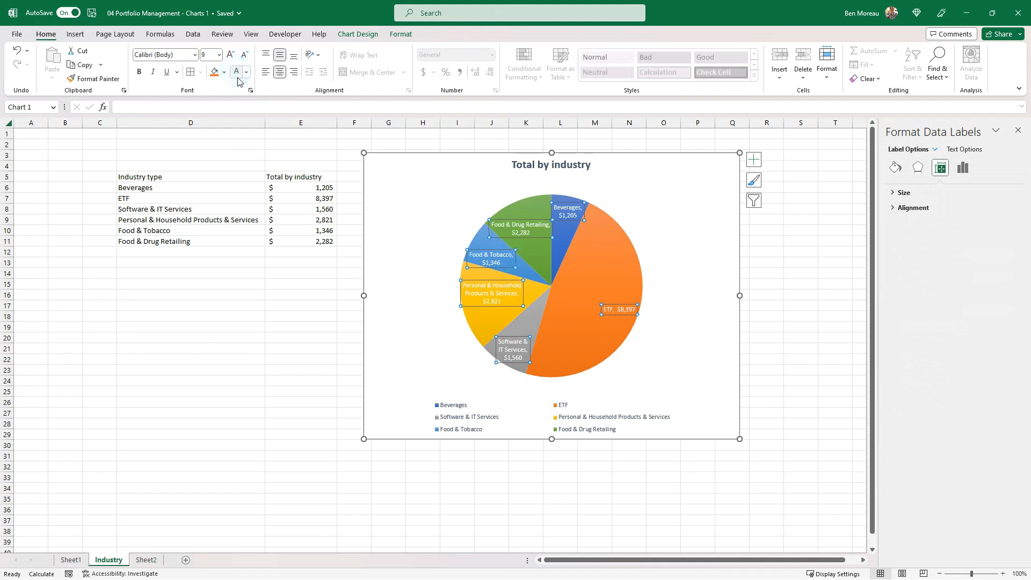
key(ctrl+b)
click(671, 307)
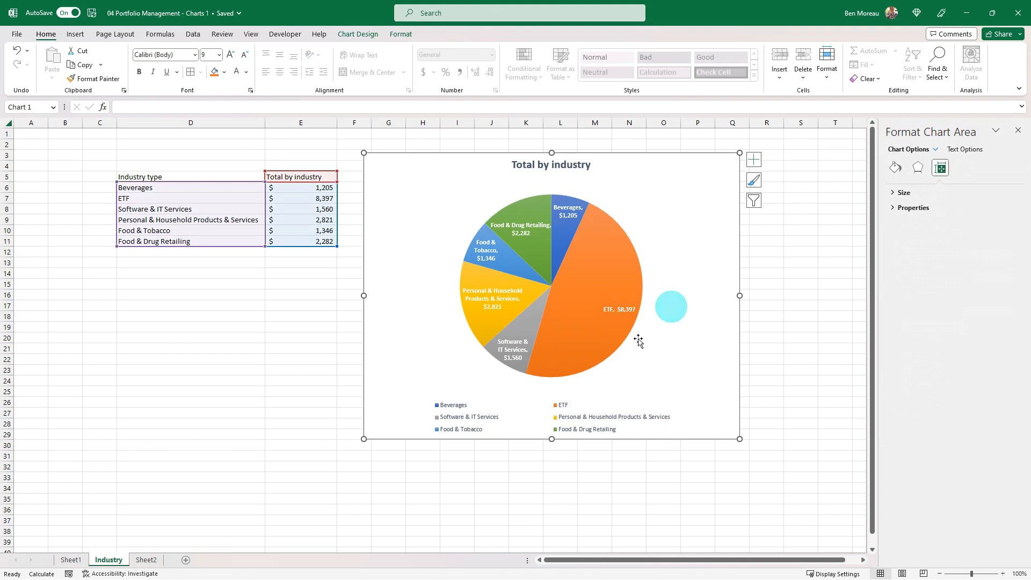
Give the pie slices a white outline with a weight of 1 pt
click(624, 316)
click(401, 34)
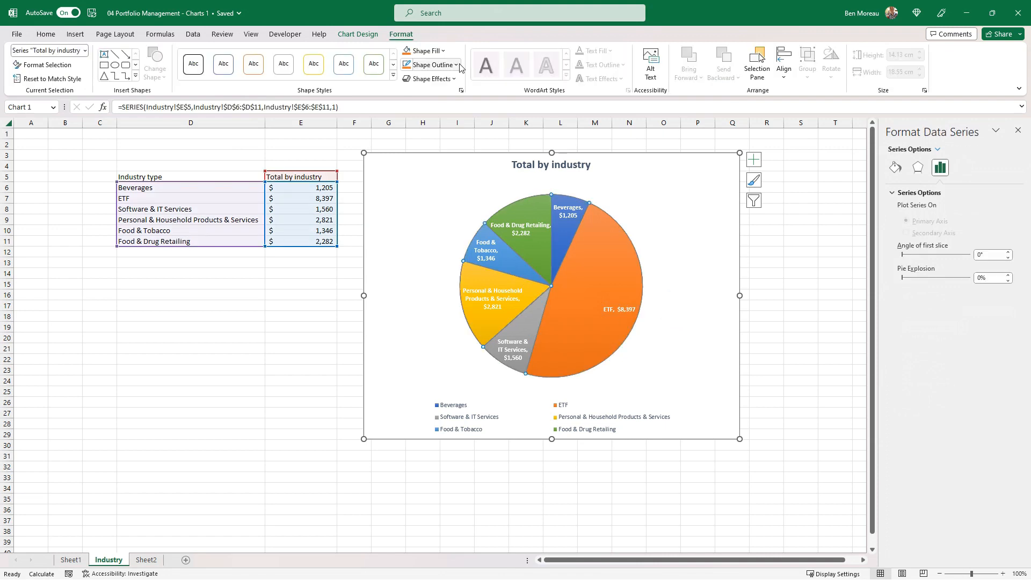
click(455, 65)
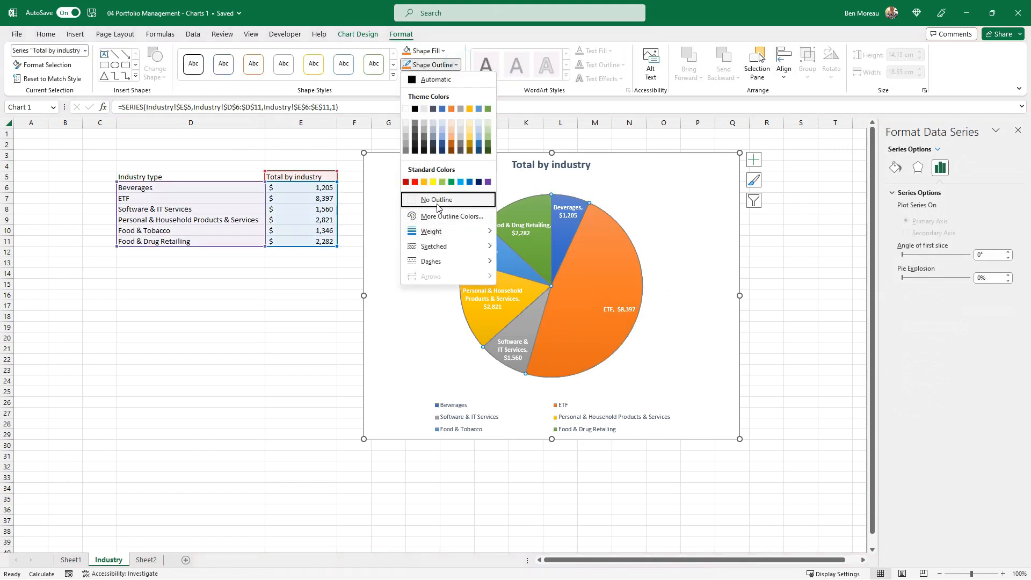
click(405, 109)
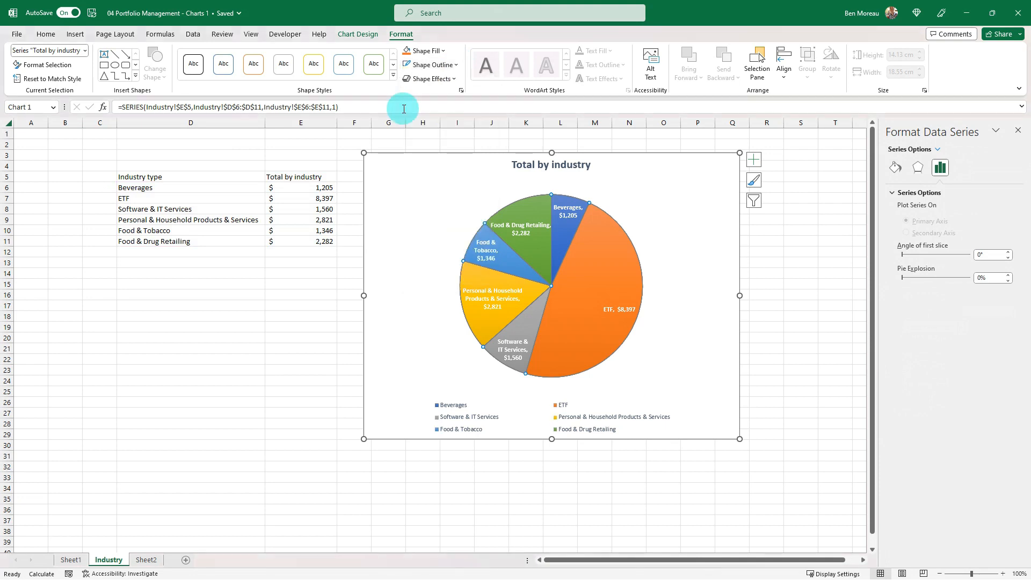
click(631, 347)
click(621, 329)
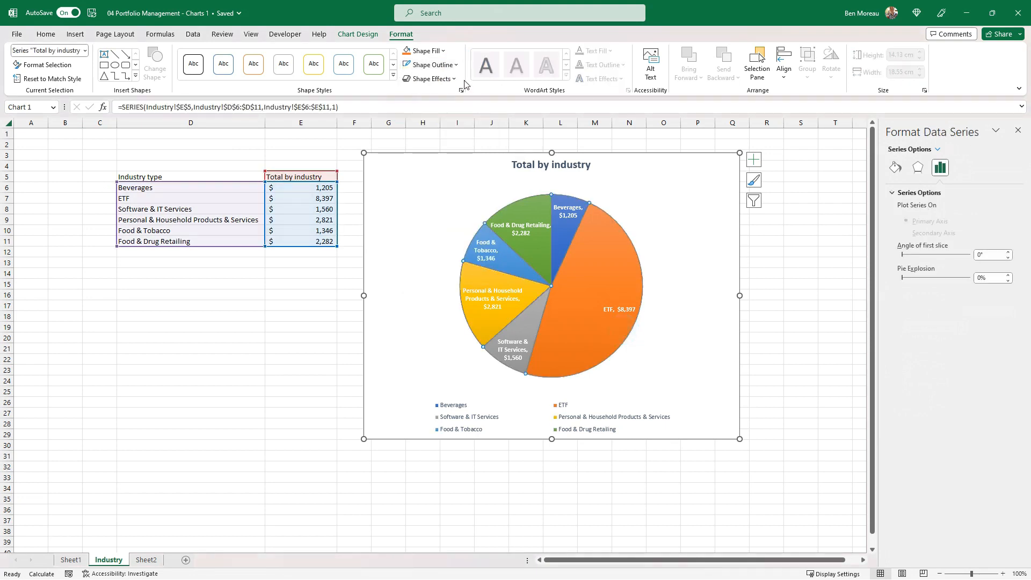
click(454, 64)
mouse_move(465, 238)
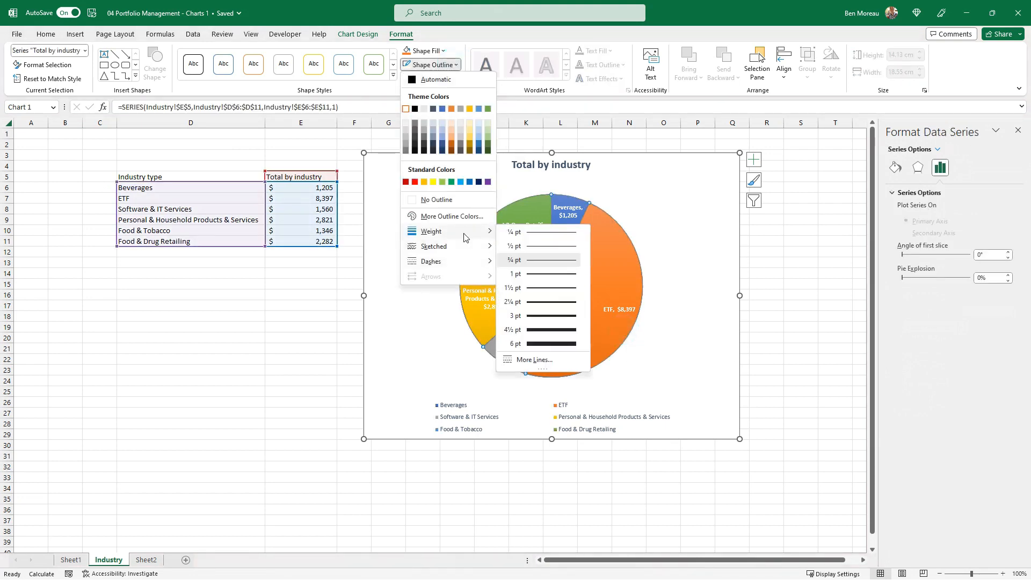
click(537, 273)
click(692, 255)
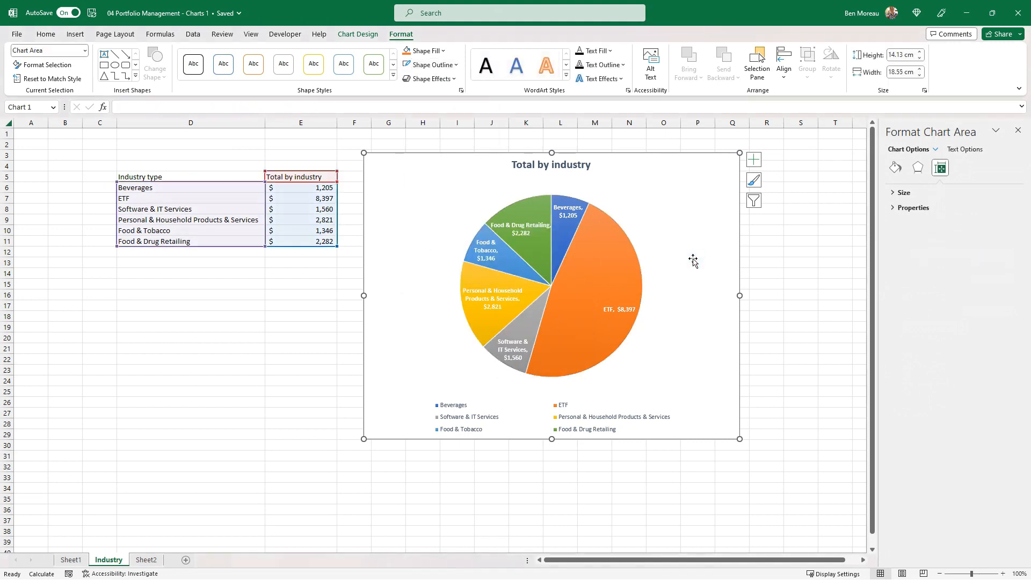
Delete the legend from the Total by industry pie chart
click(575, 404)
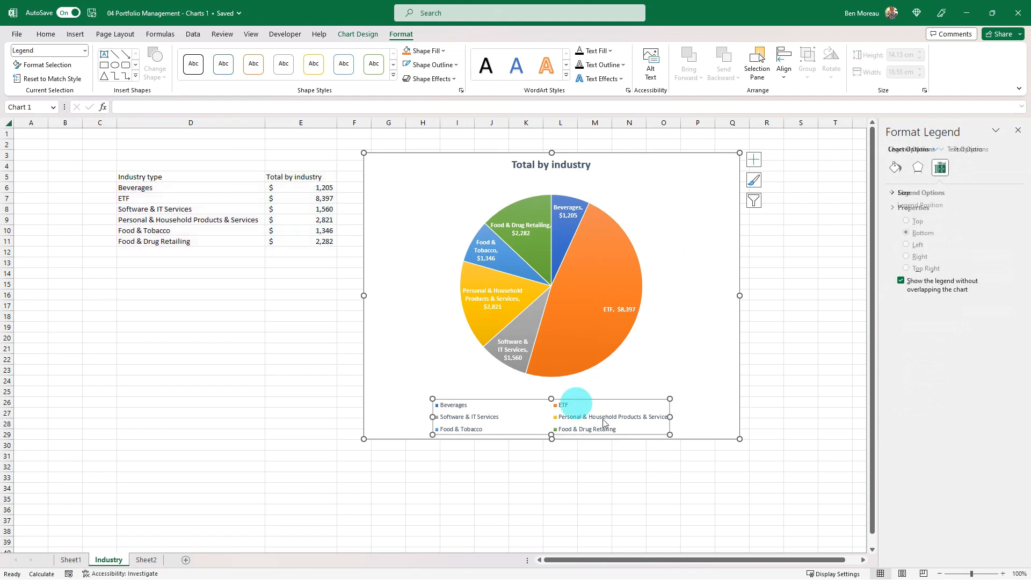
click(571, 399)
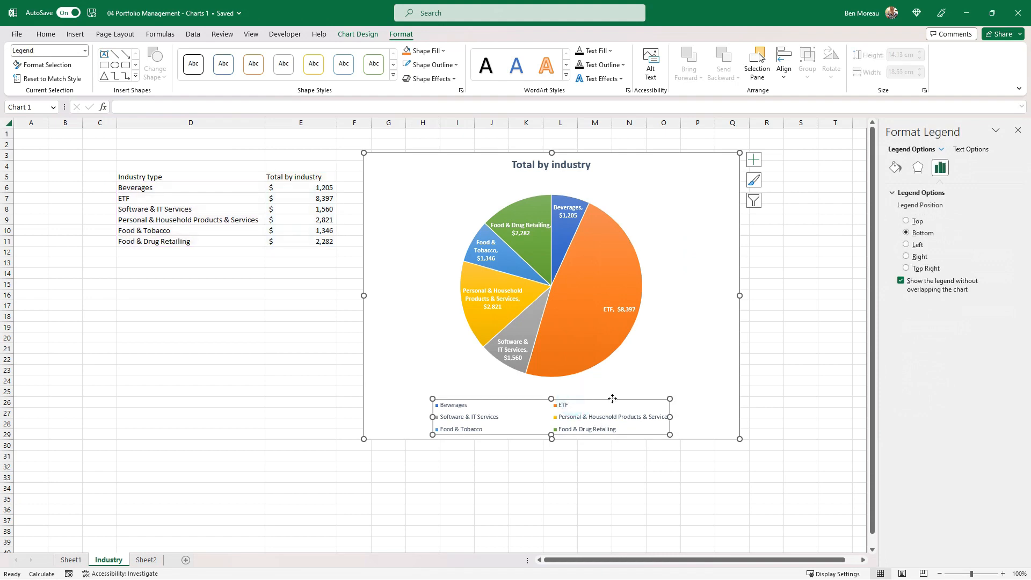
key(Delete)
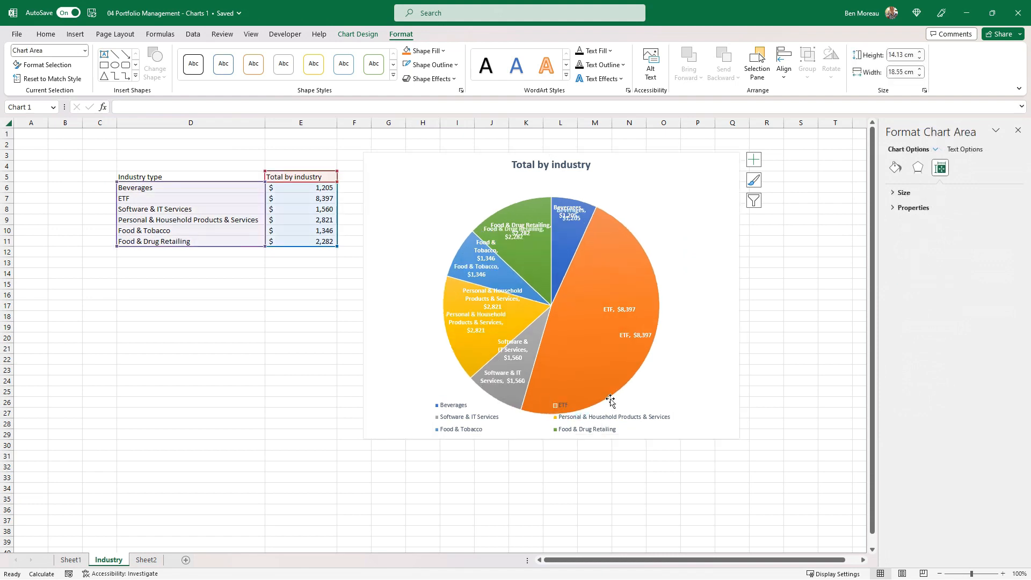
Replace the word "Total" in the pie chart's title with "Portfolio"
click(546, 165)
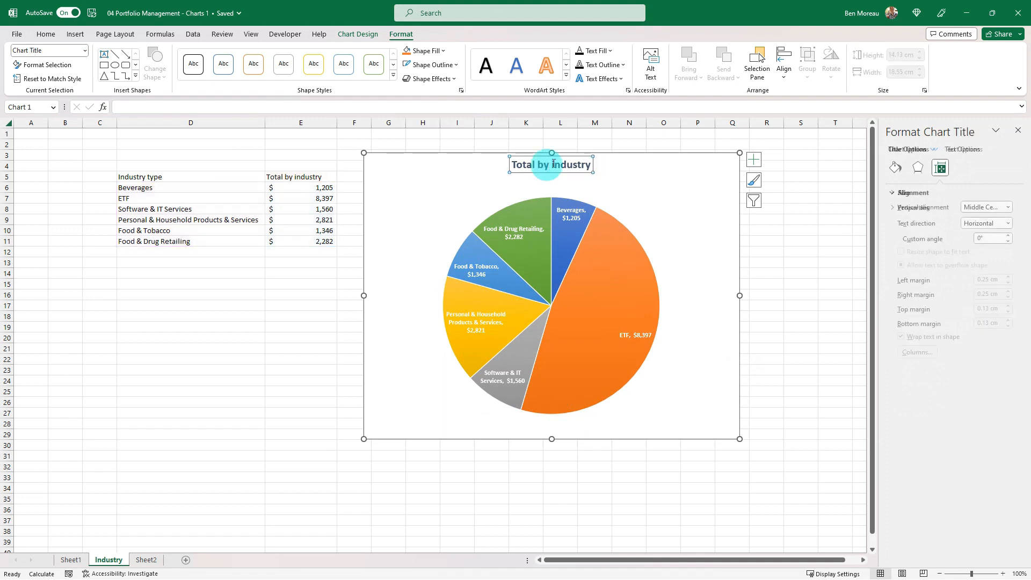
double_click(553, 163)
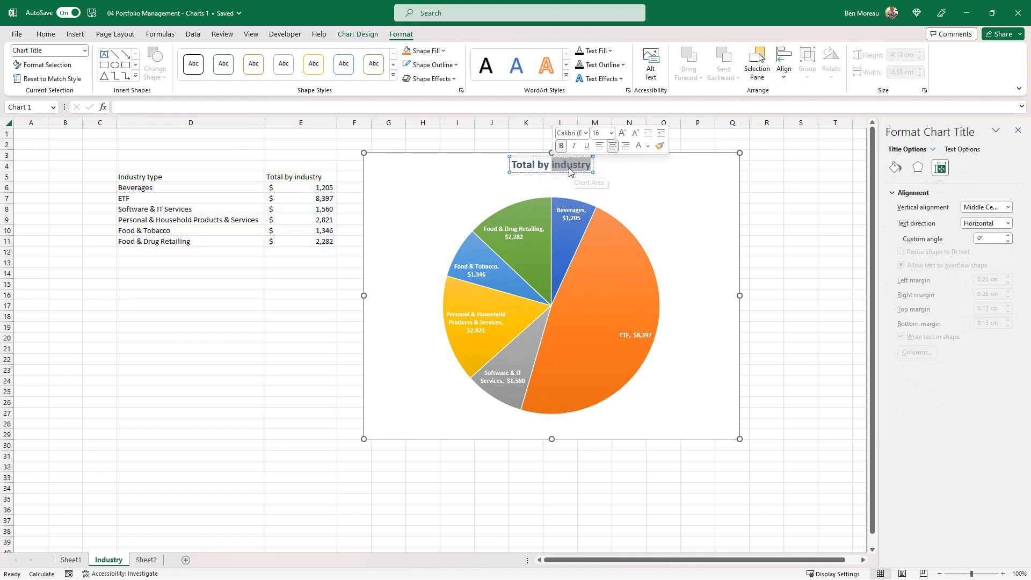
key(Home)
key(ctrl+shift+Right)
text(Portfolio)
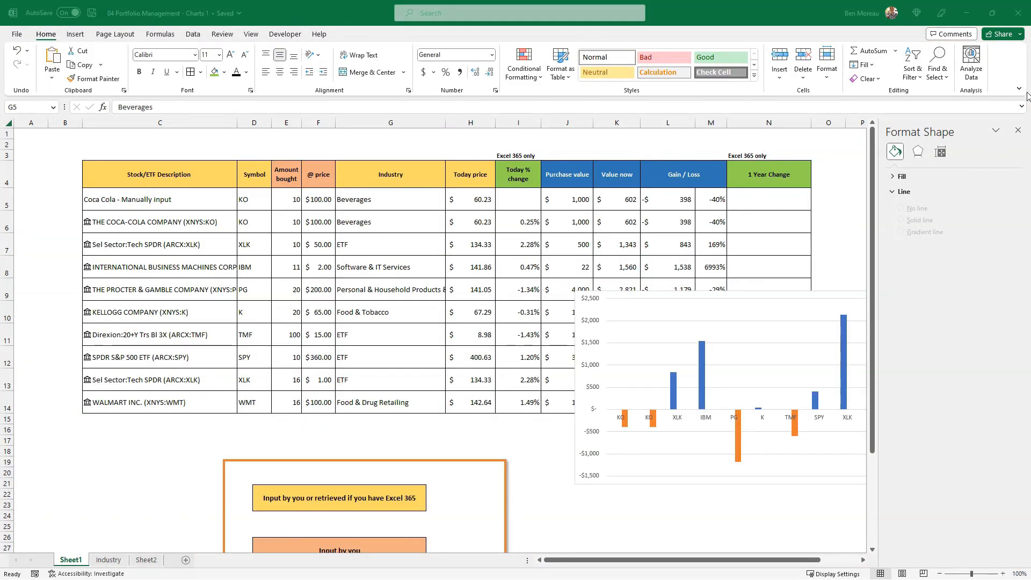
Move the column chart on Sheet1 to span about I6 to O15 and fill its background with Blue, Accent 1, Darker 50%
click(1017, 130)
drag(850, 352, 784, 287)
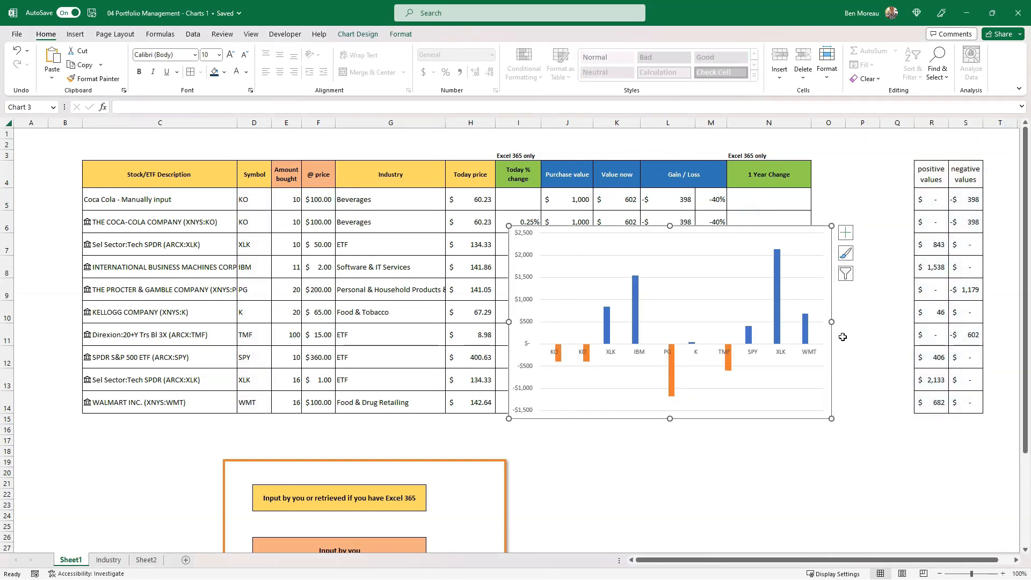
click(400, 35)
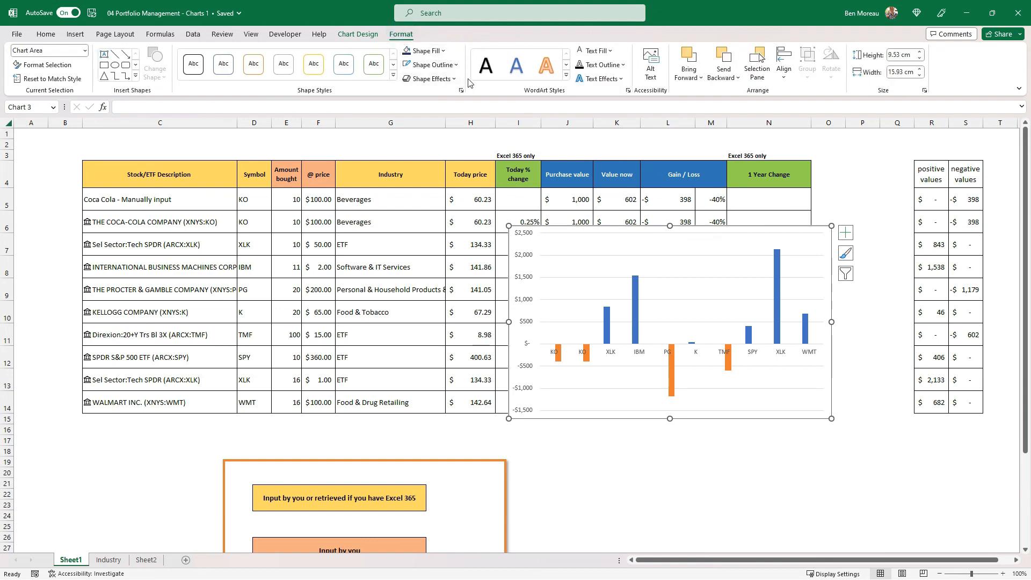
click(444, 51)
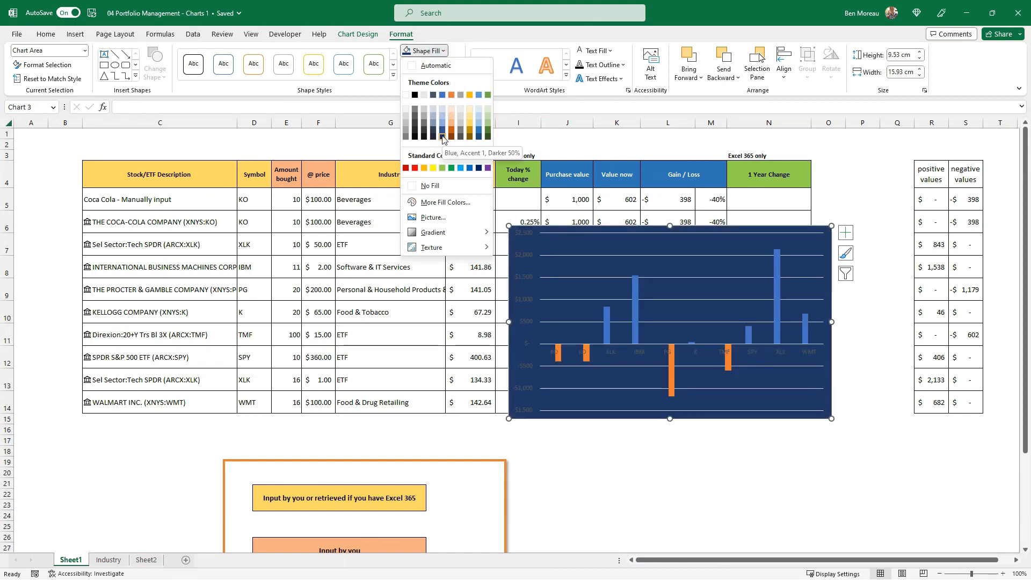
click(442, 137)
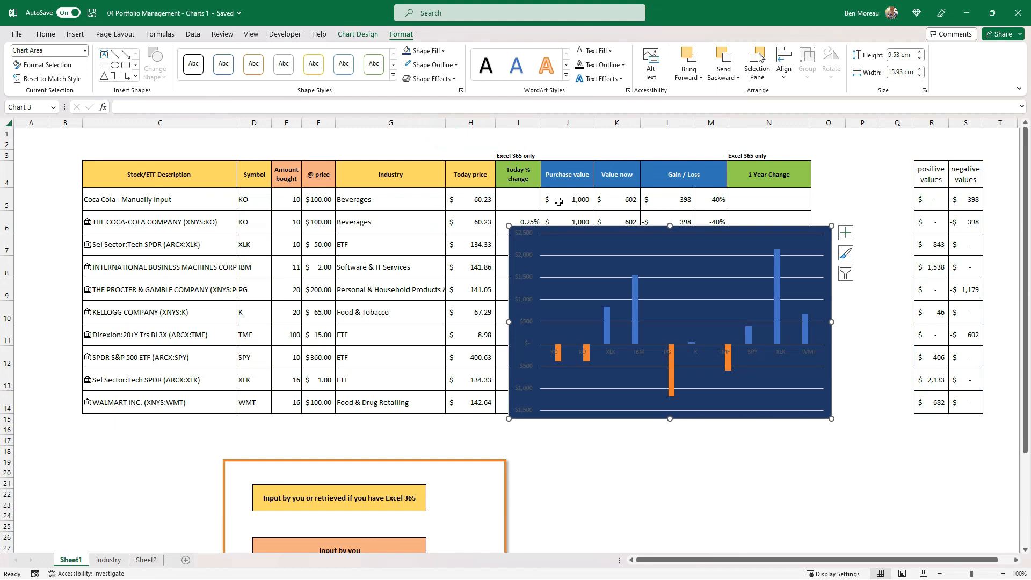
Make the column chart's horizontal and vertical axis labels white and bold
click(639, 354)
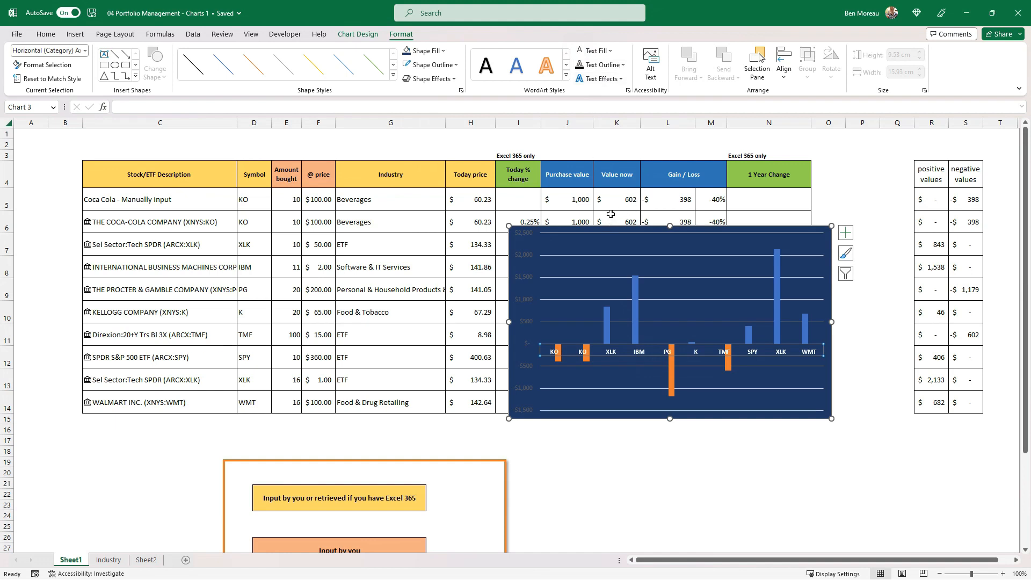
click(527, 300)
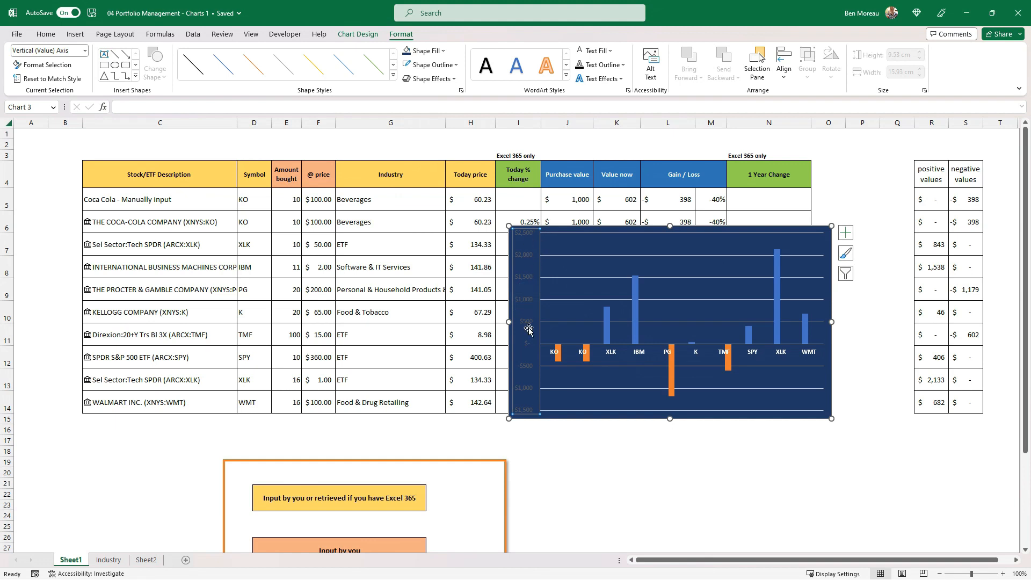
click(579, 52)
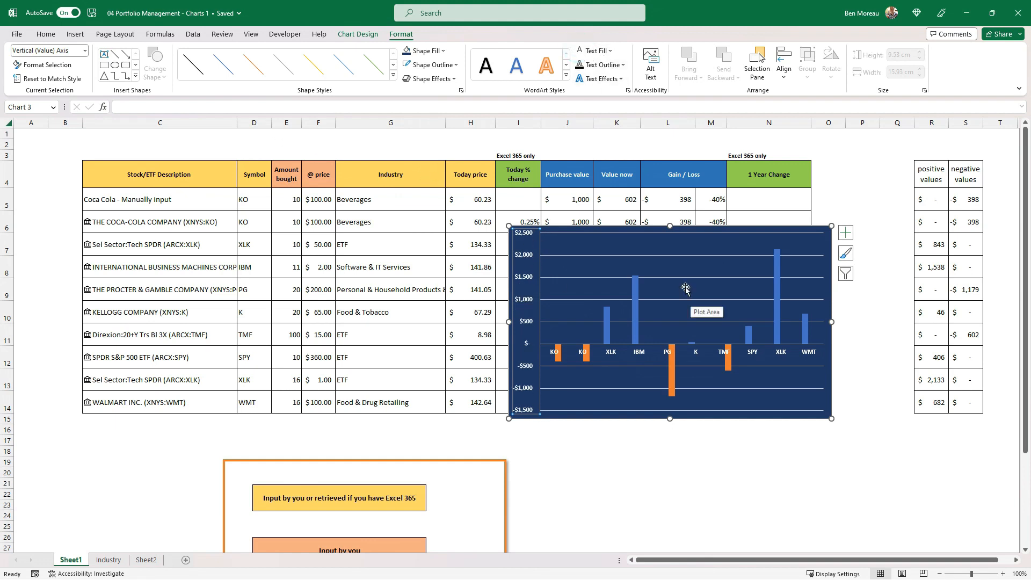
Set the gap width of the column chart's positive values series to 20%
click(777, 334)
right_click(777, 335)
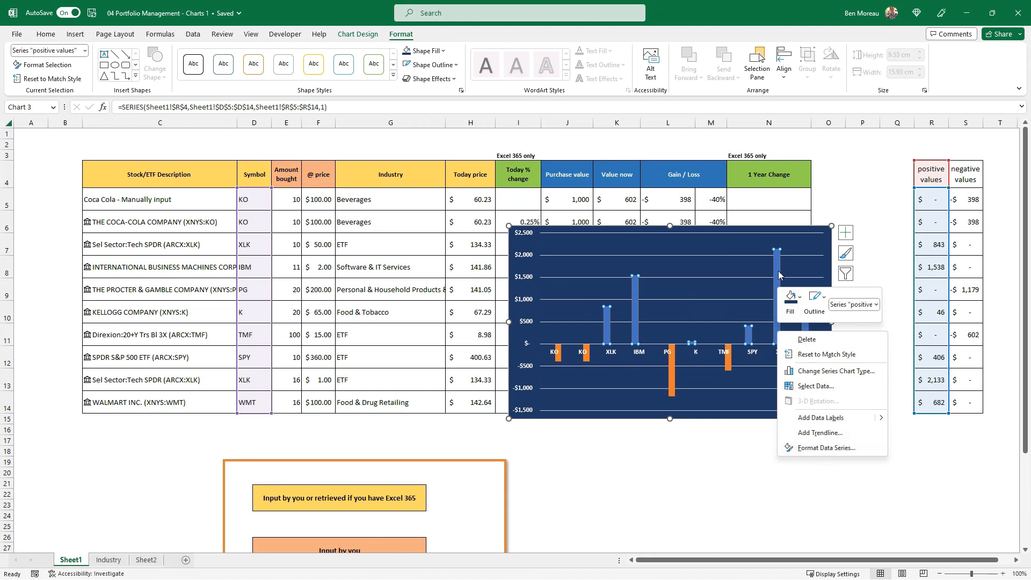
click(824, 447)
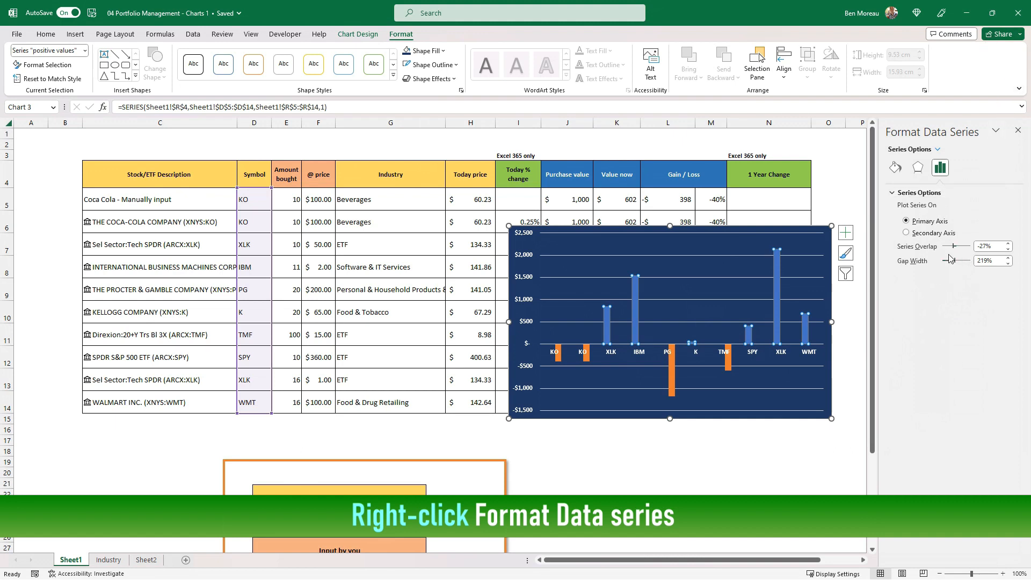
click(999, 261)
drag(1000, 262, 971, 268)
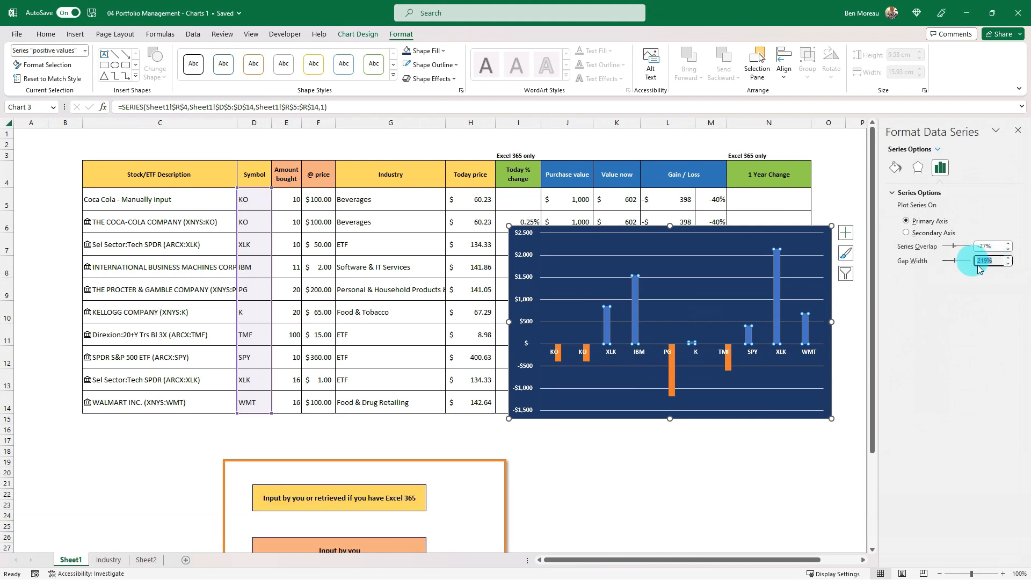
text(20)
key(Return)
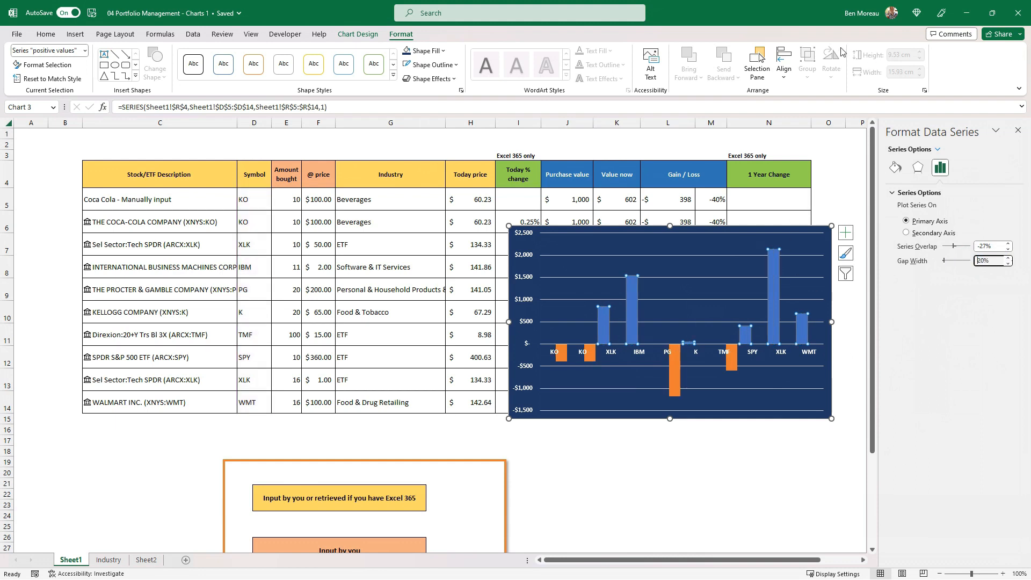
Set the column chart's series overlap to 100%
drag(998, 248, 967, 243)
text(1)
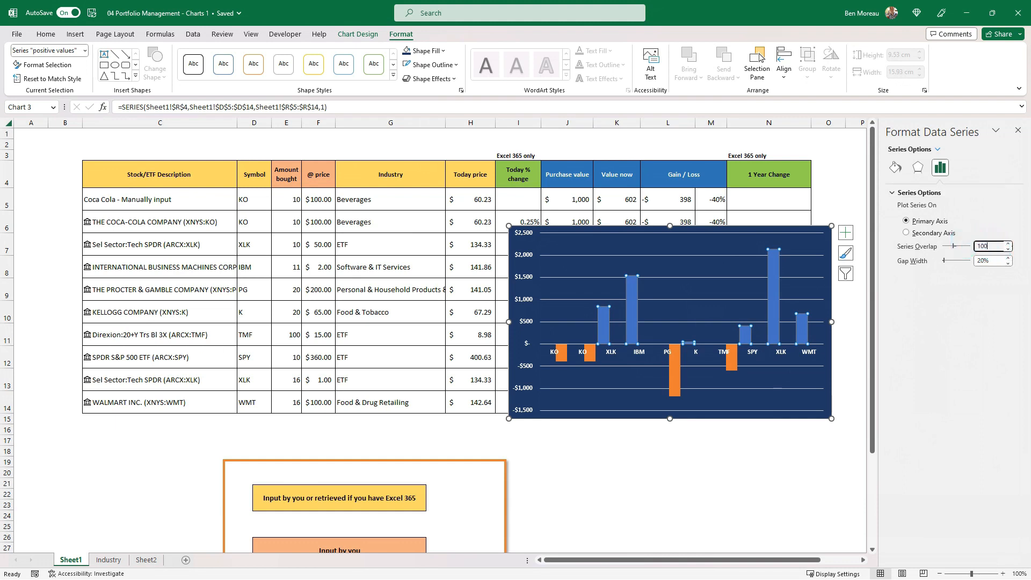
text(00)
key(Return)
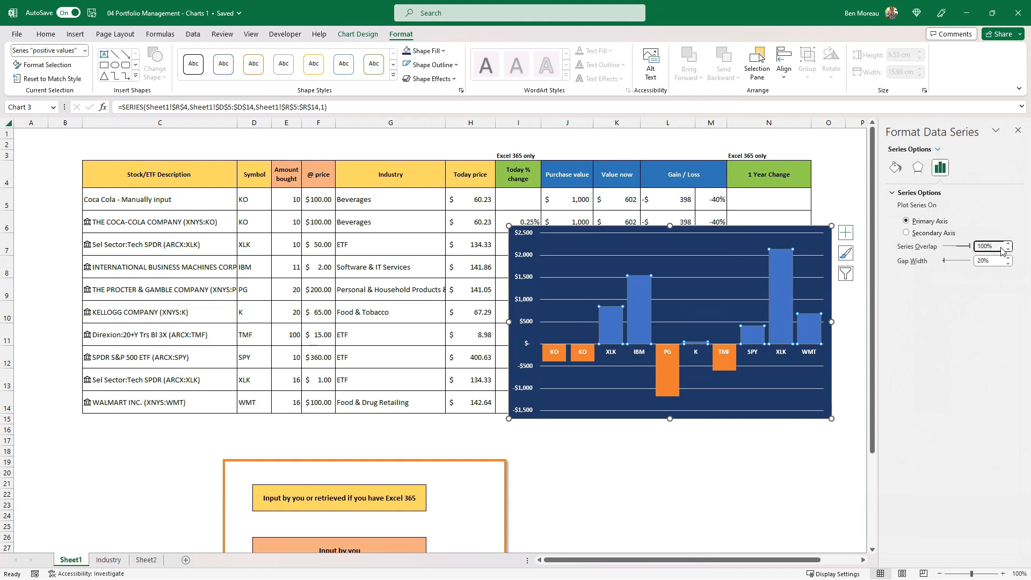
Set the column chart's series overlap to 80%
drag(997, 246, 970, 243)
text(08)
key(Return)
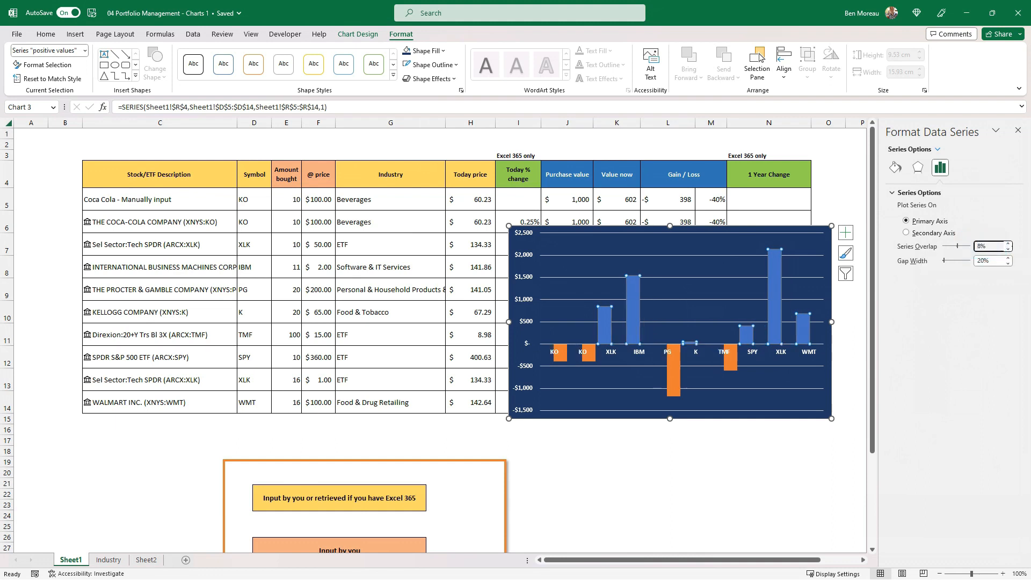
text(80)
key(Return)
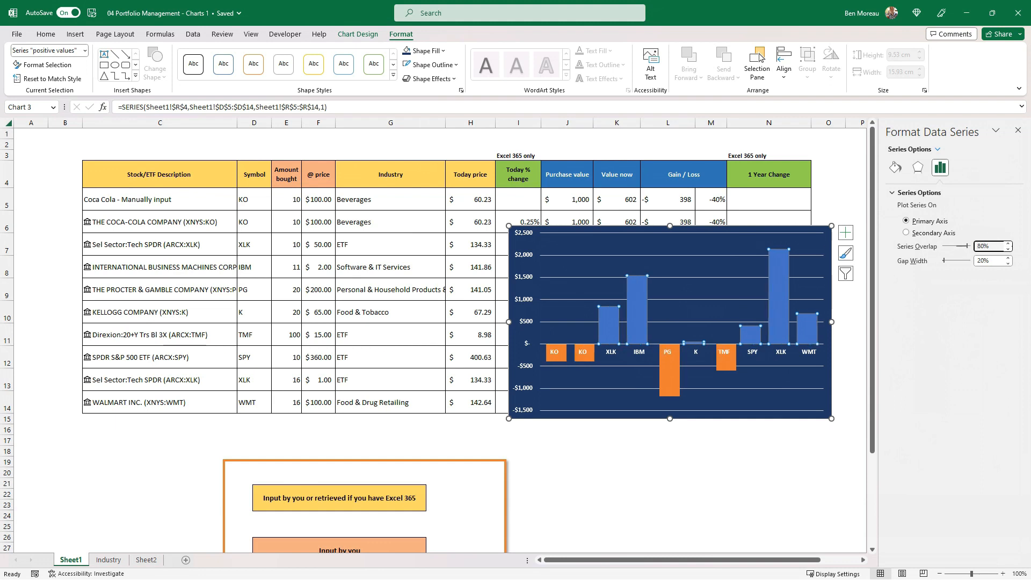
Apply the green gradient-filled theme shape style to the column chart's positive values series
click(743, 382)
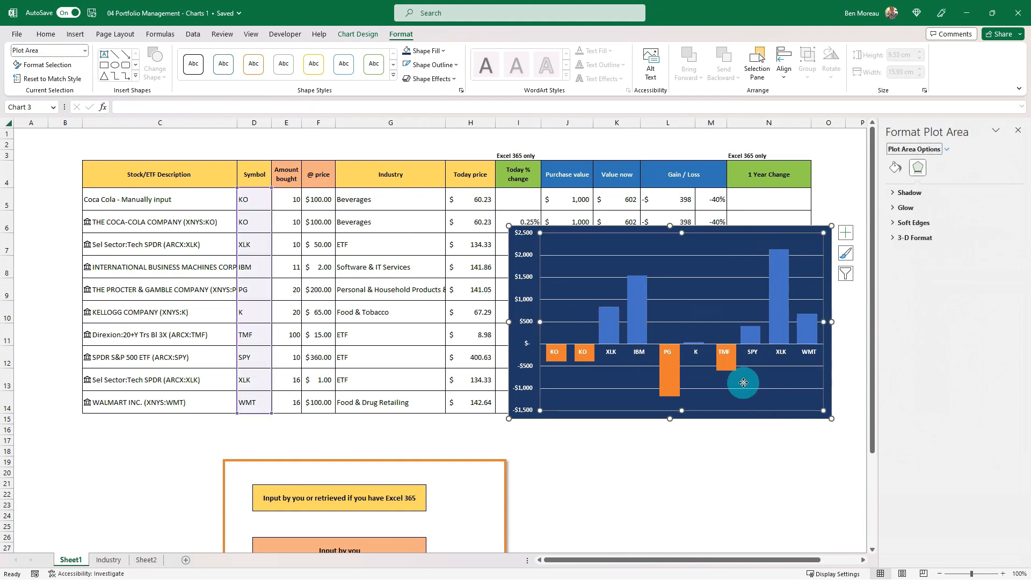
click(780, 287)
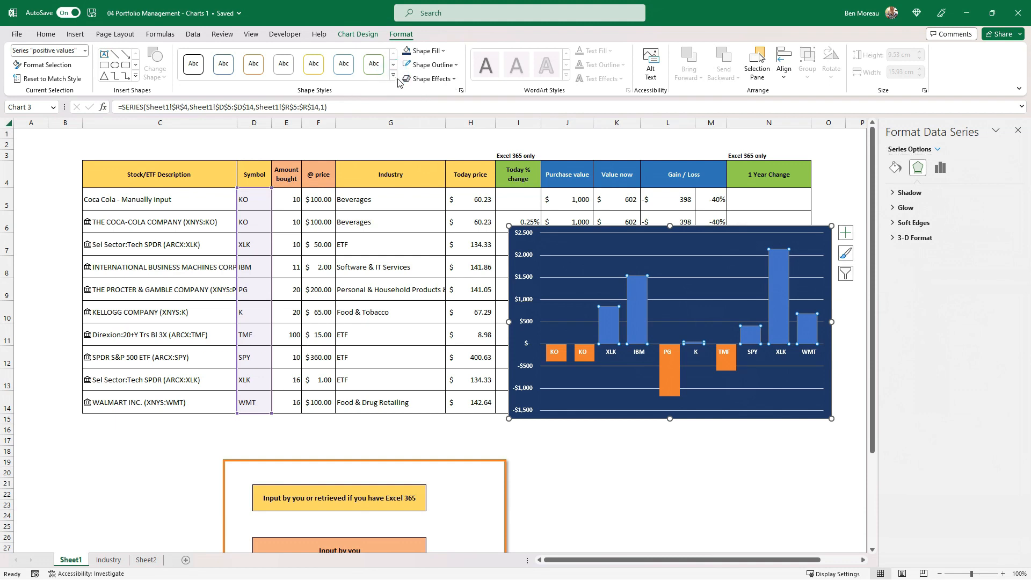
click(786, 301)
click(644, 317)
click(674, 439)
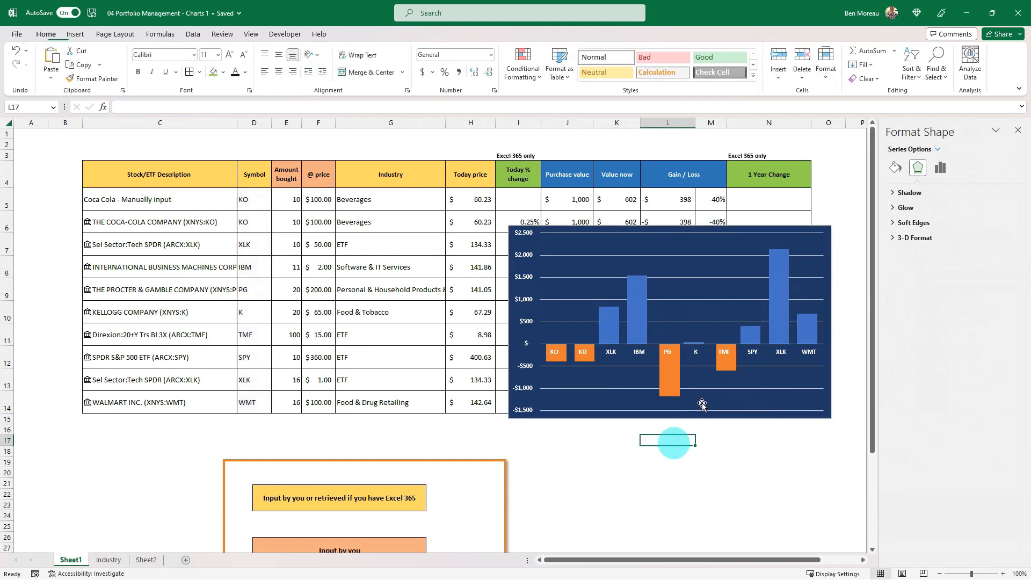
click(630, 307)
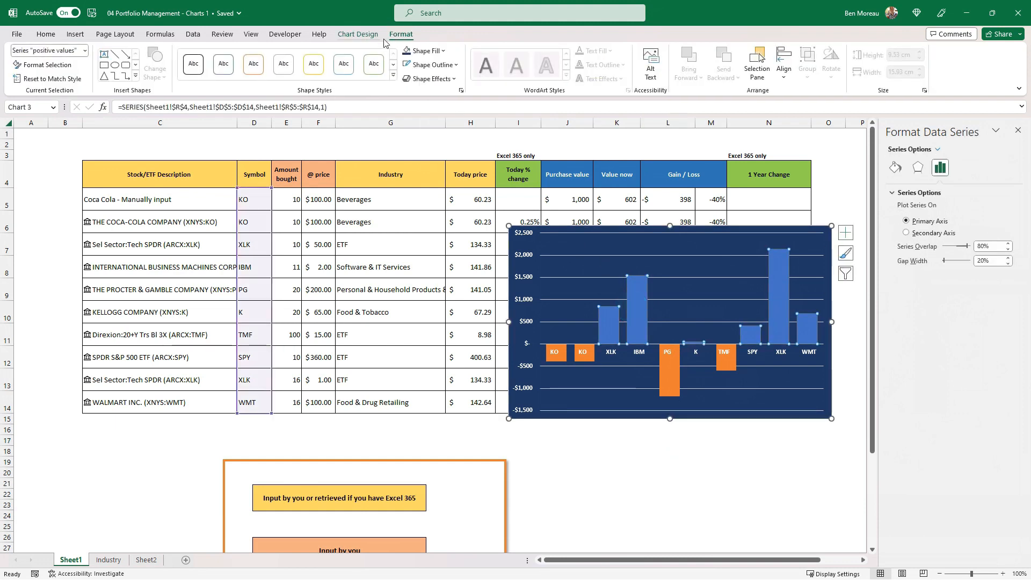
click(393, 75)
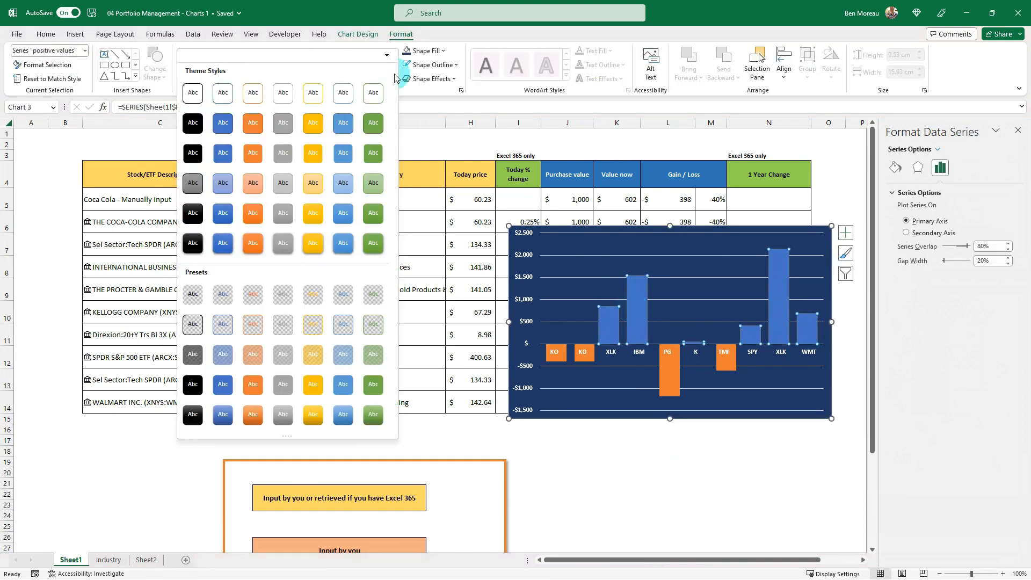
click(373, 215)
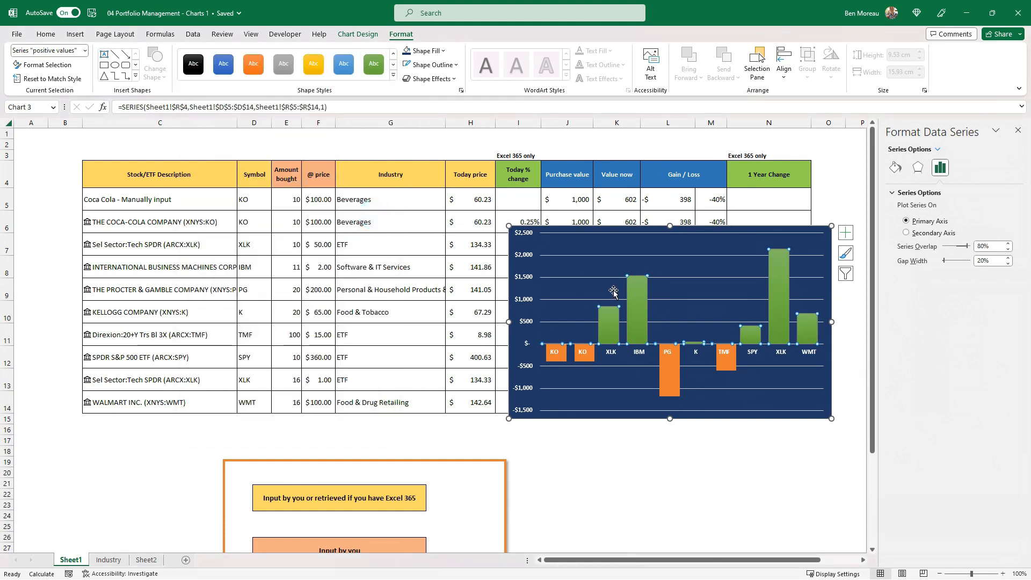
Apply the light blue gradient-filled theme shape style to the column chart's negative values series
click(664, 369)
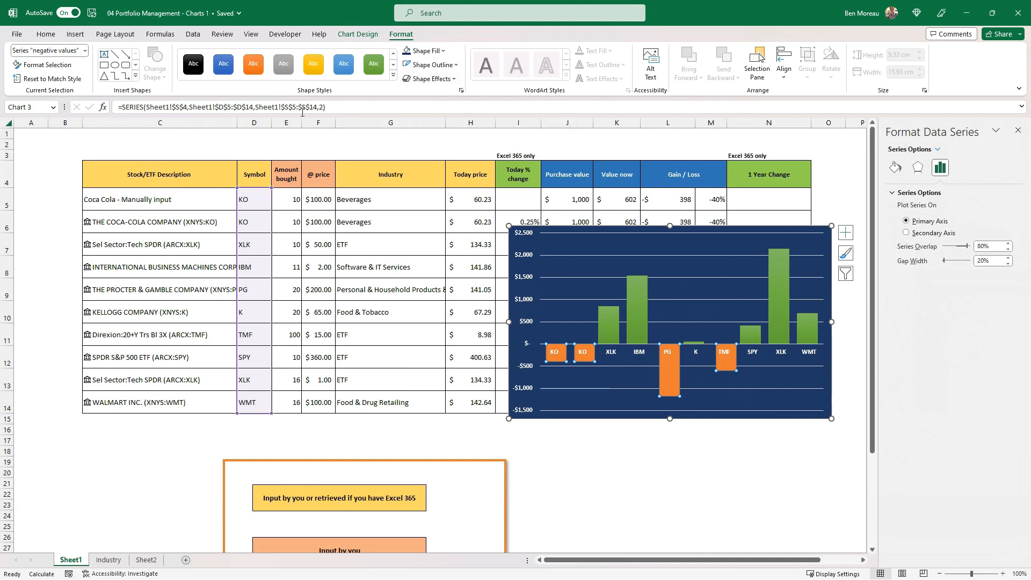
click(344, 66)
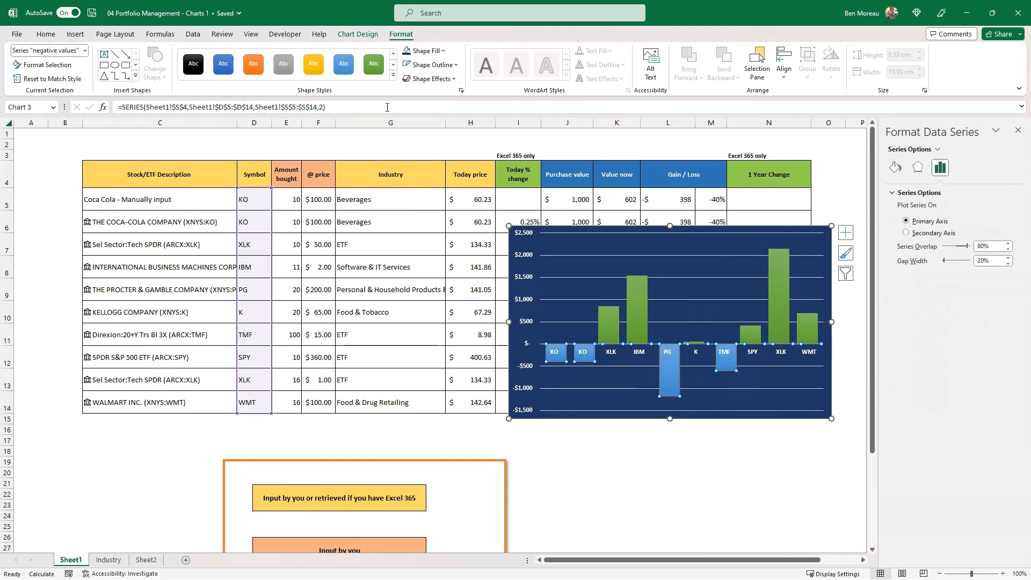
click(394, 78)
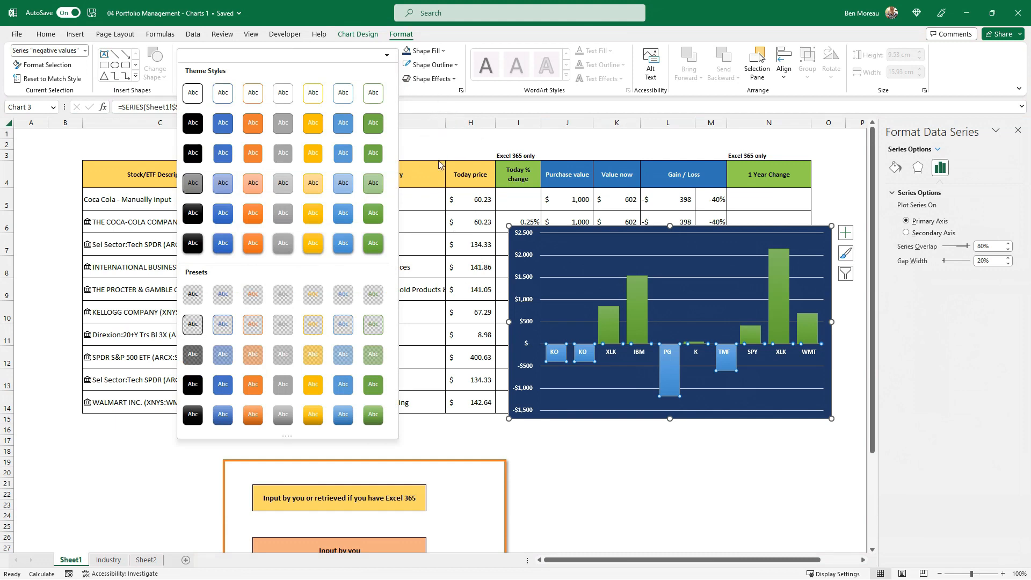
click(573, 146)
click(572, 146)
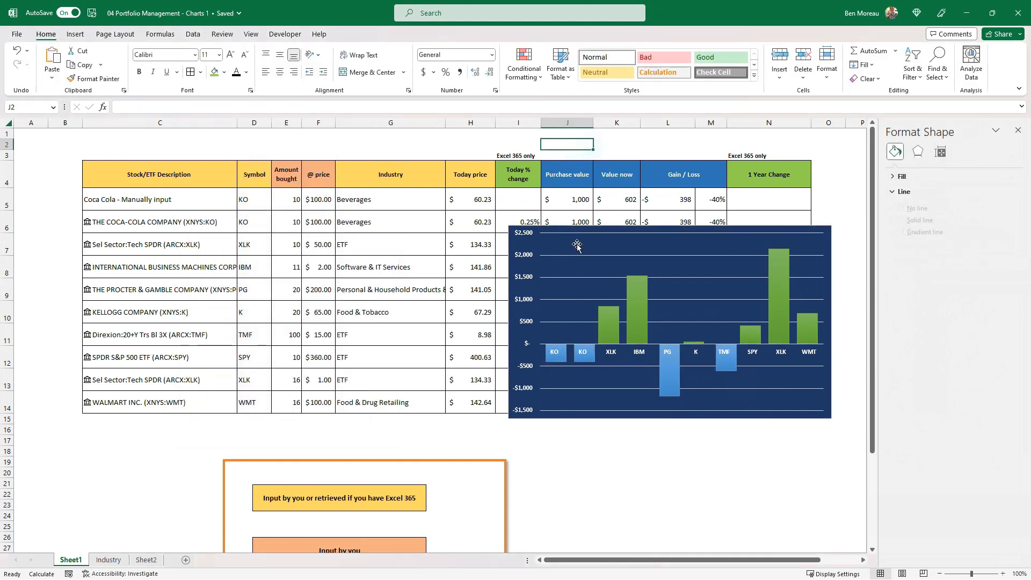
Reduce the column chart's horizontal axis labels to font size 8 and close the formatting pane
click(583, 353)
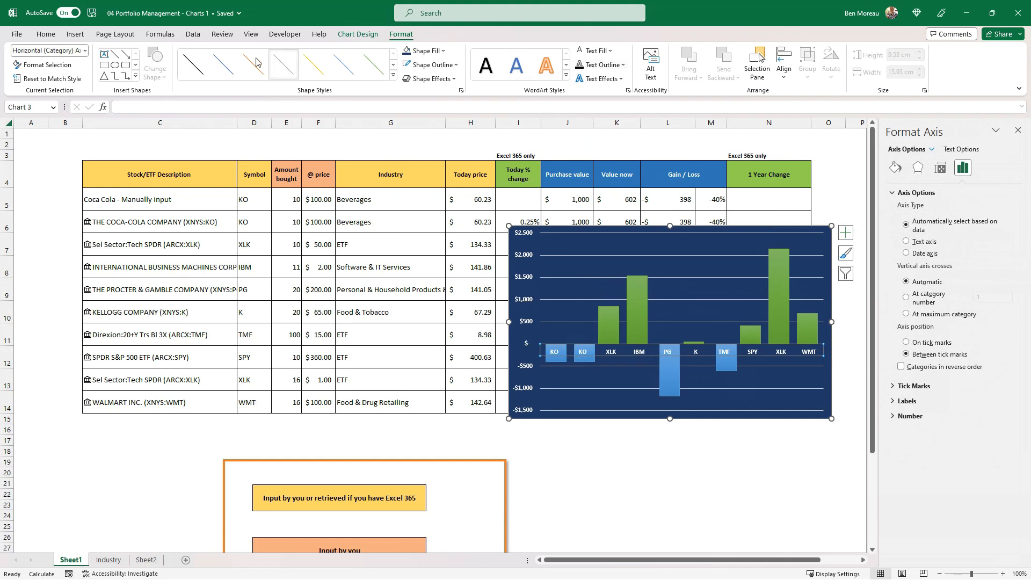
click(41, 37)
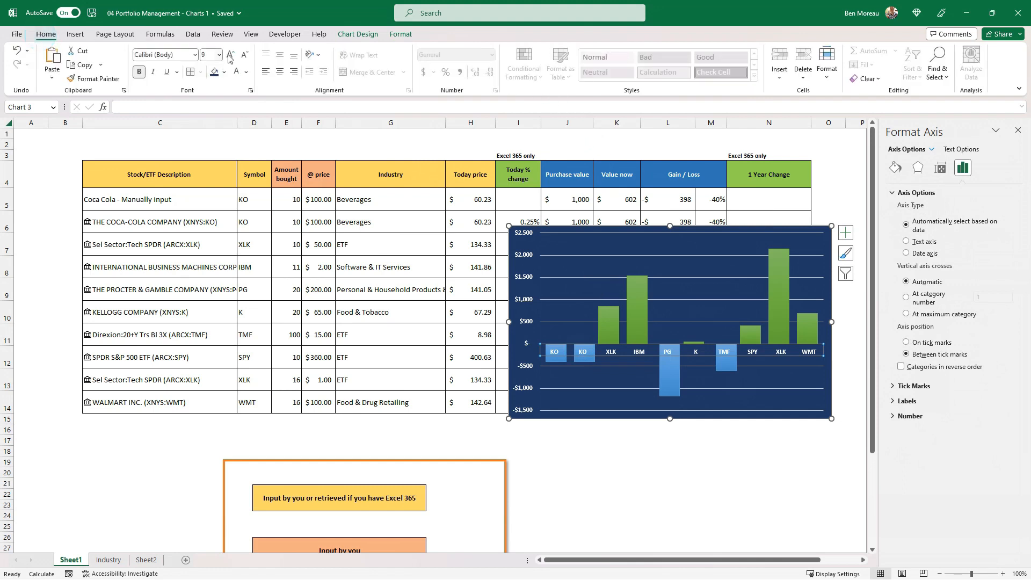
click(247, 60)
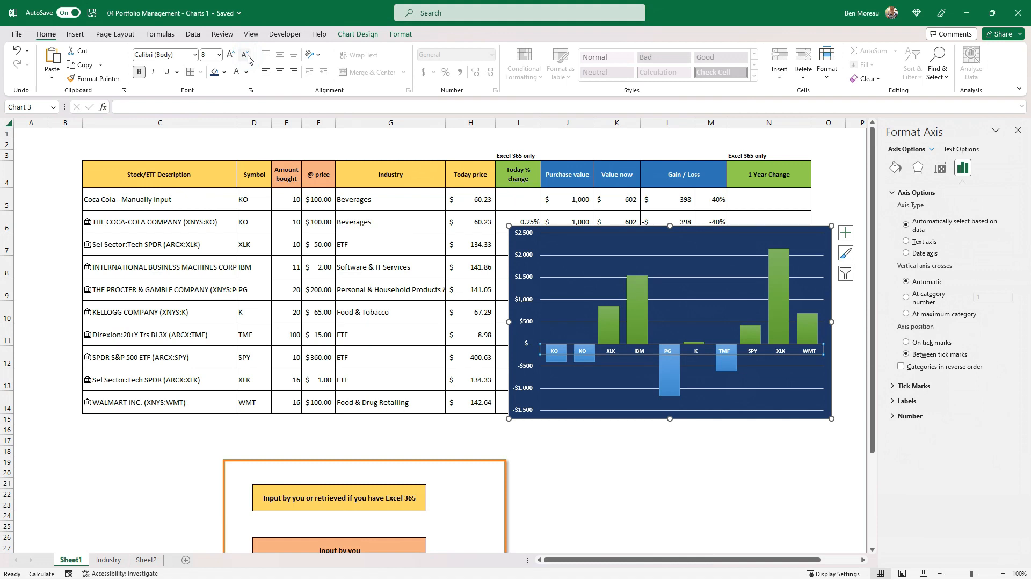
key(Escape)
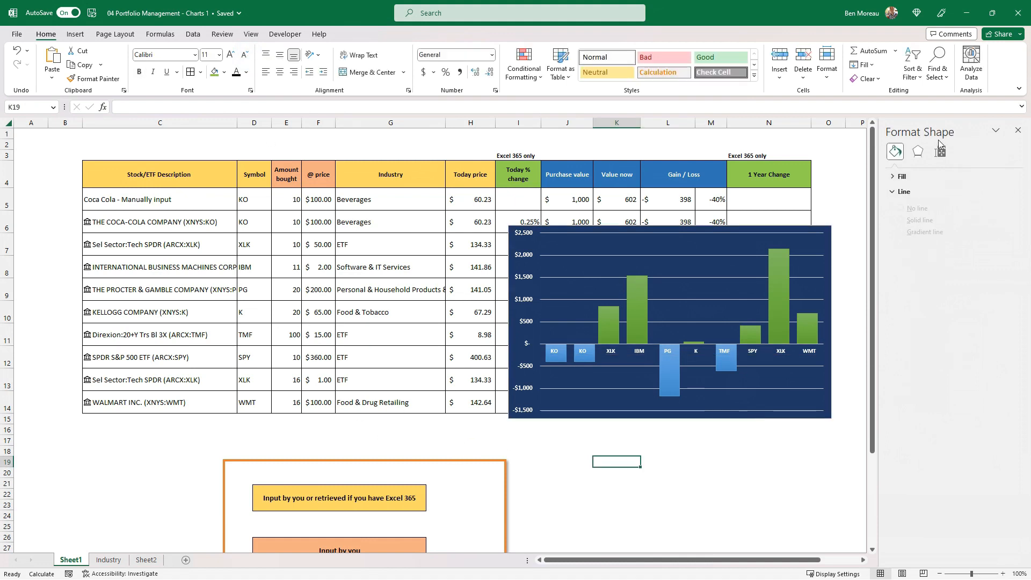
click(1017, 130)
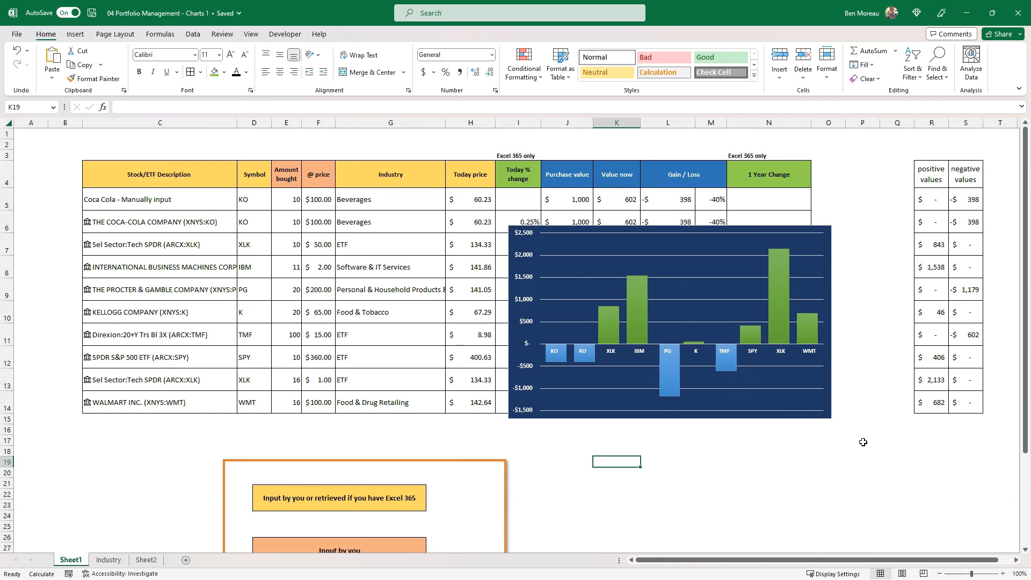
Move the positive and negative values helper table beyond column Z and place the column chart just right of the 1 Year Change column
drag(905, 473, 1030, 494)
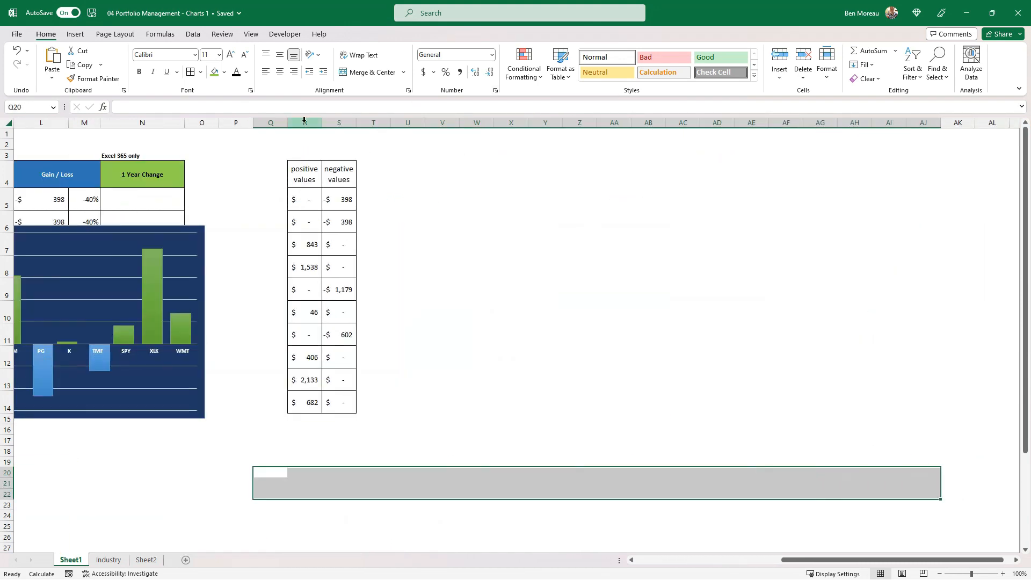
drag(301, 169, 811, 376)
click(586, 349)
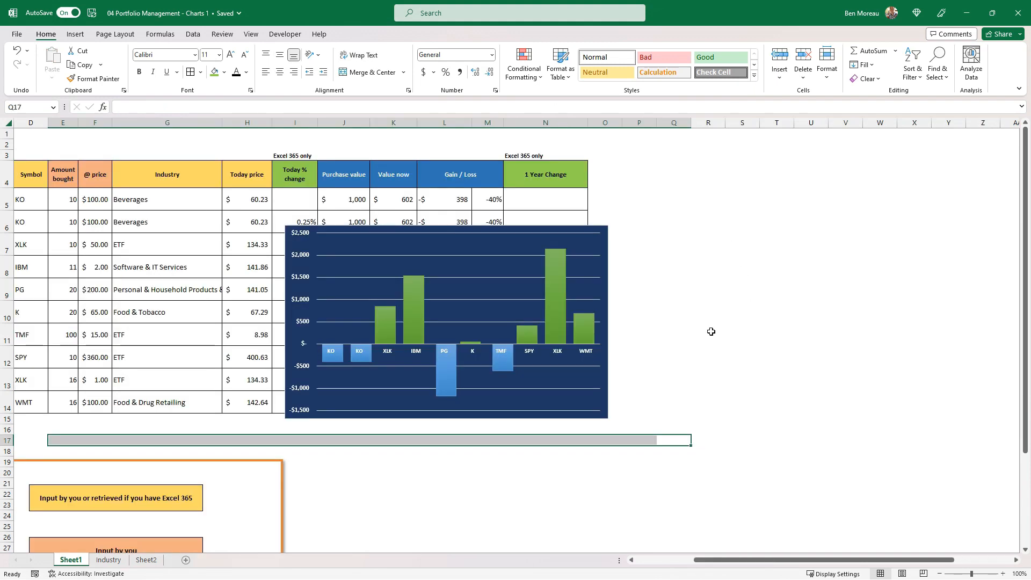
click(600, 416)
drag(613, 380, 930, 375)
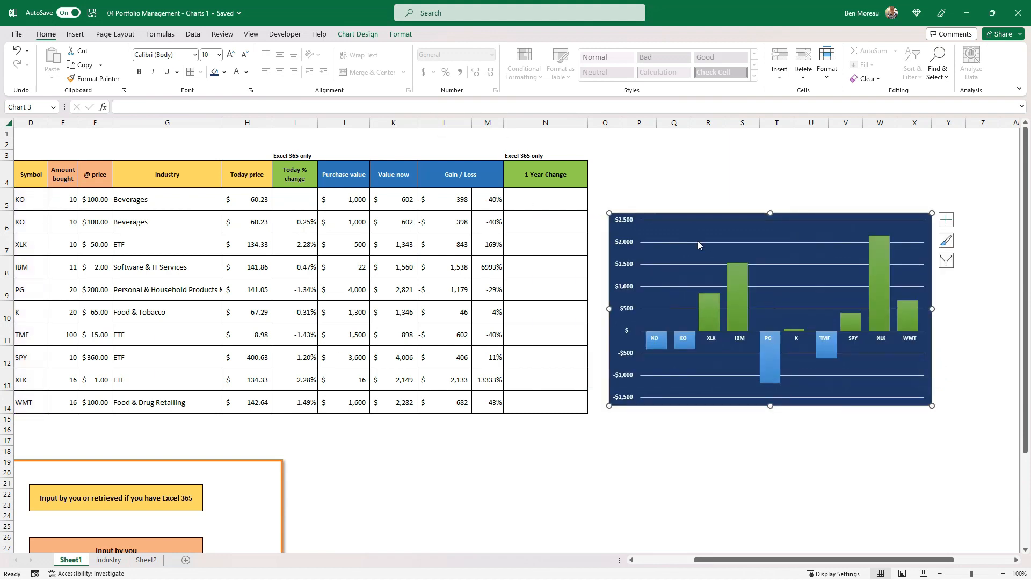
Fill cells O4:Y14 behind the column chart with the dark blue theme colour matching the chart's background
drag(606, 171, 902, 171)
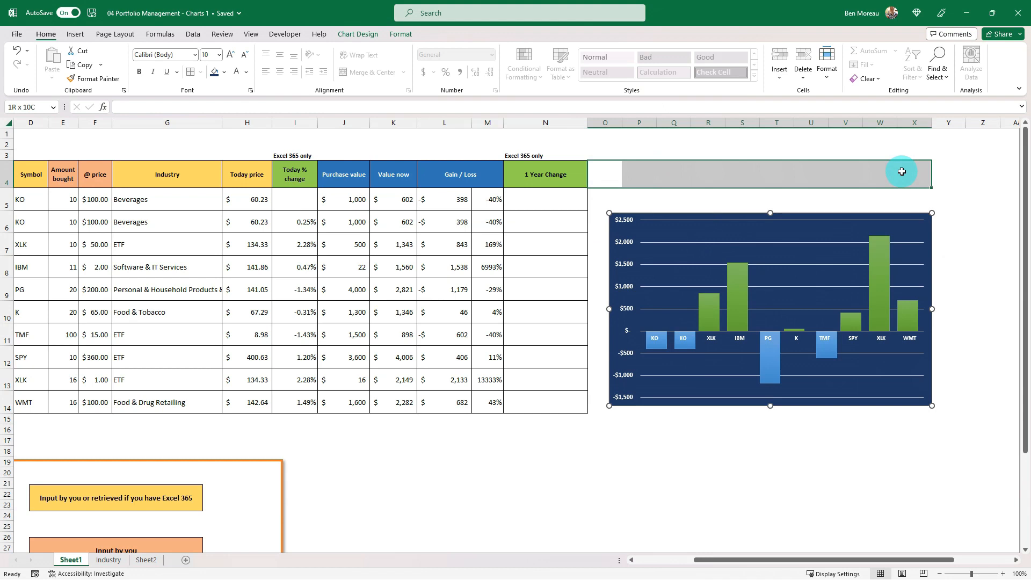
drag(901, 171, 959, 405)
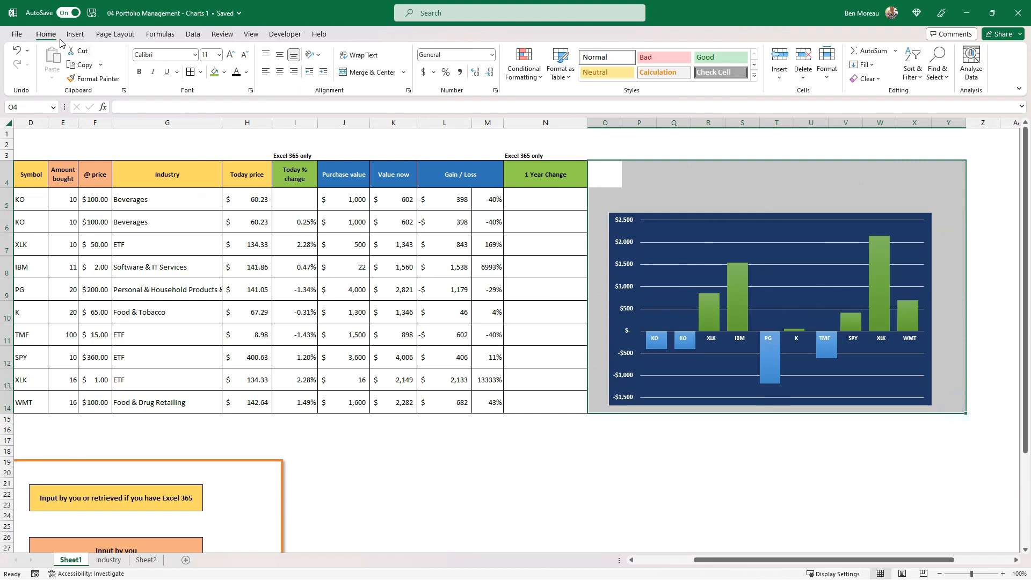
click(224, 74)
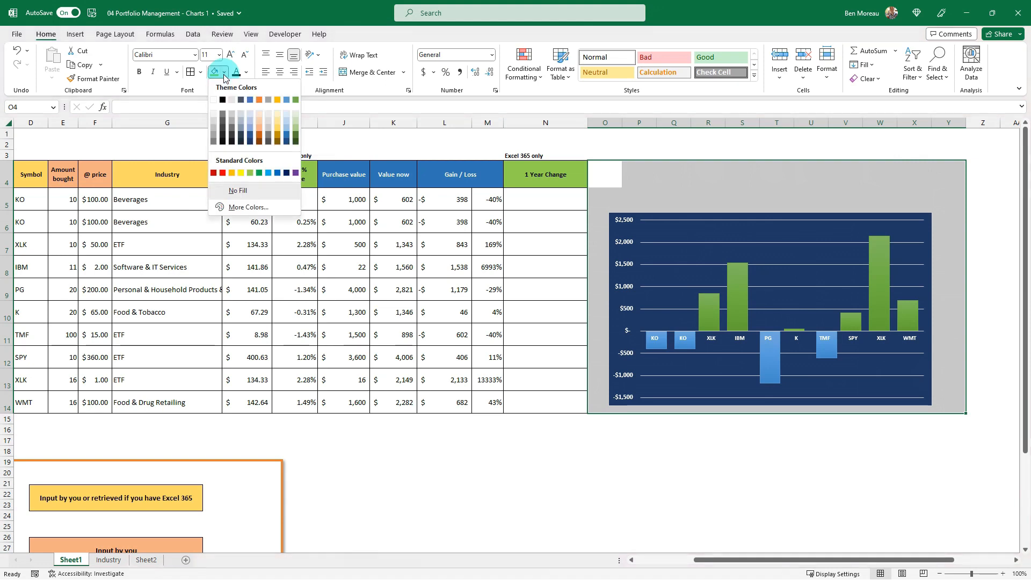
click(250, 140)
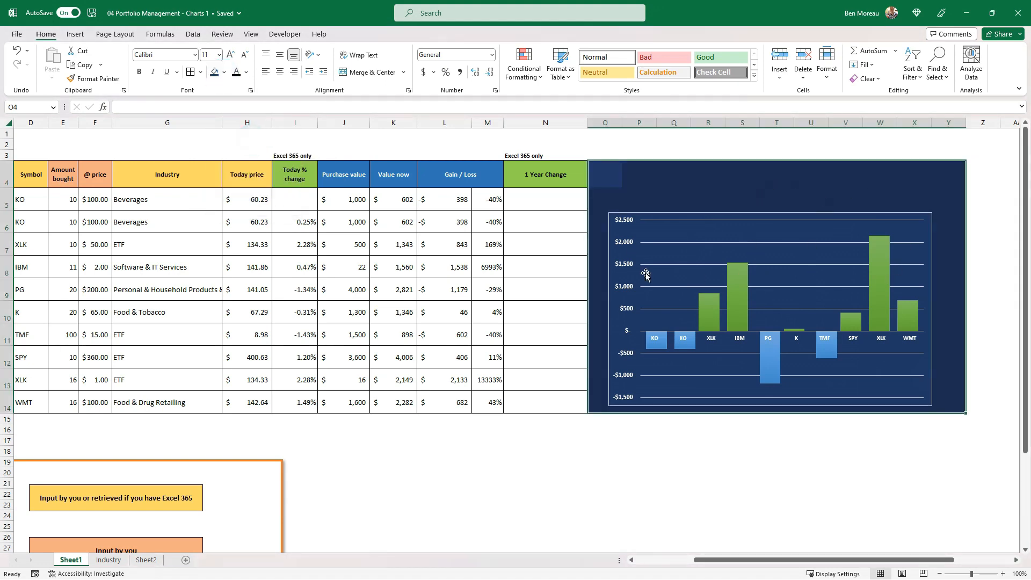
click(660, 430)
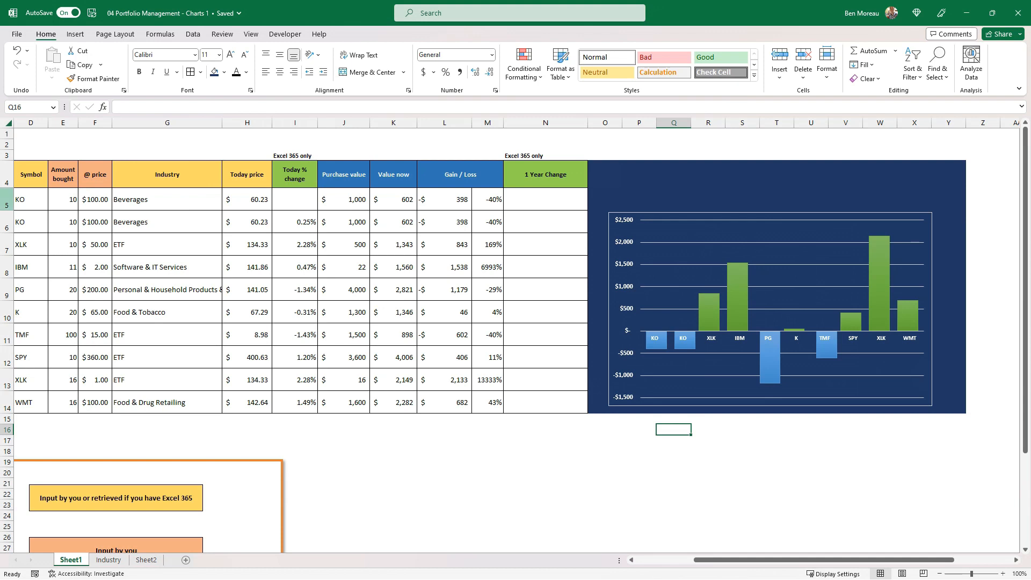
Make rows 5 to 14 taller, and shrink the column chart into the lower part of the dark blue area
drag(7, 202, 7, 383)
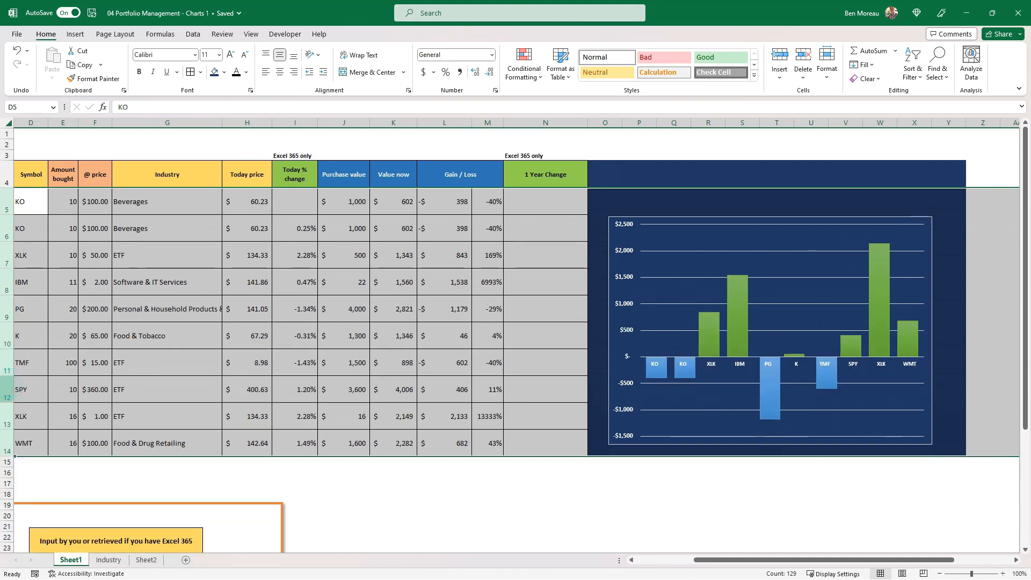
drag(8, 378, 8, 381)
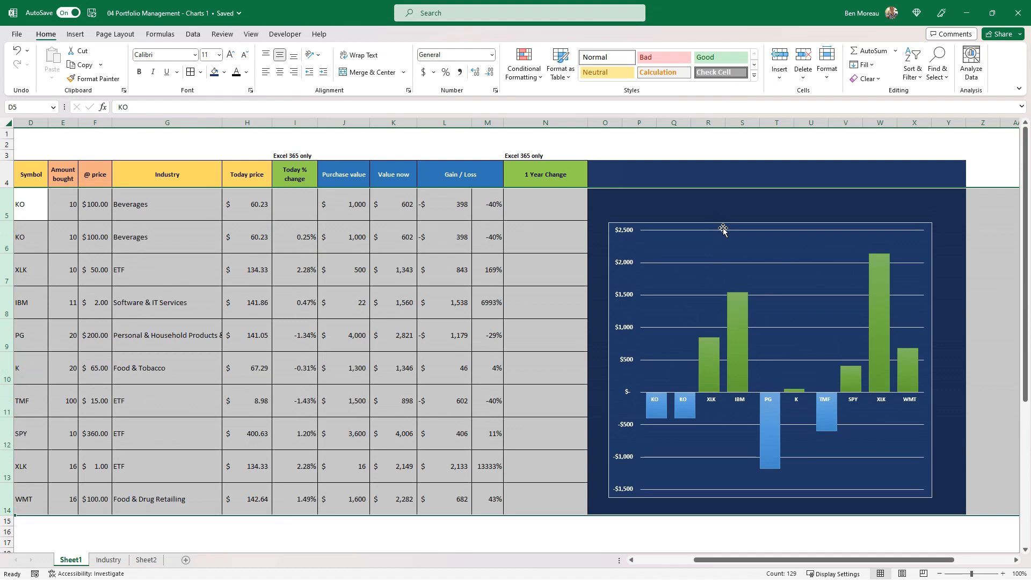
click(722, 254)
drag(606, 220, 637, 352)
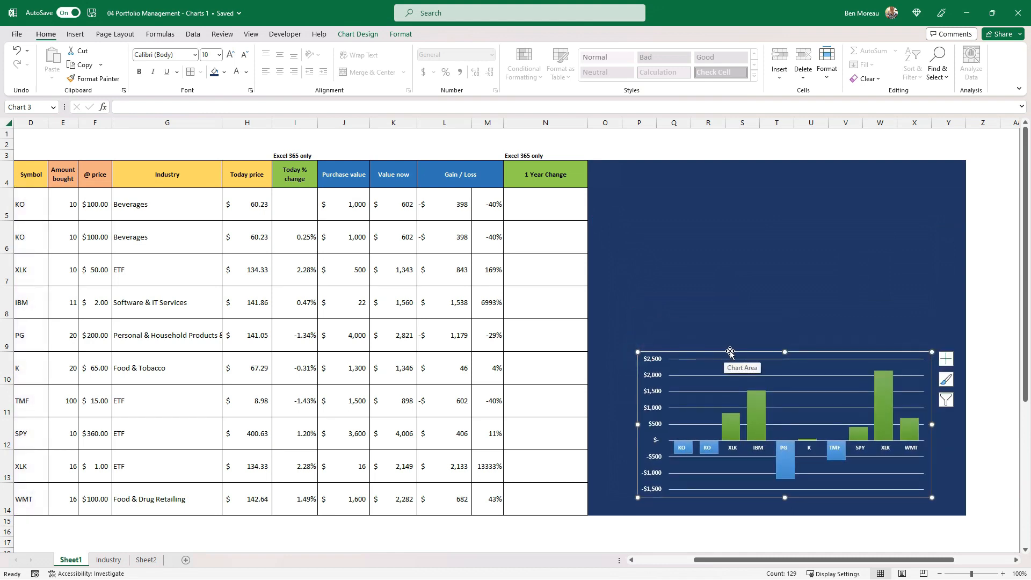
drag(730, 352, 720, 359)
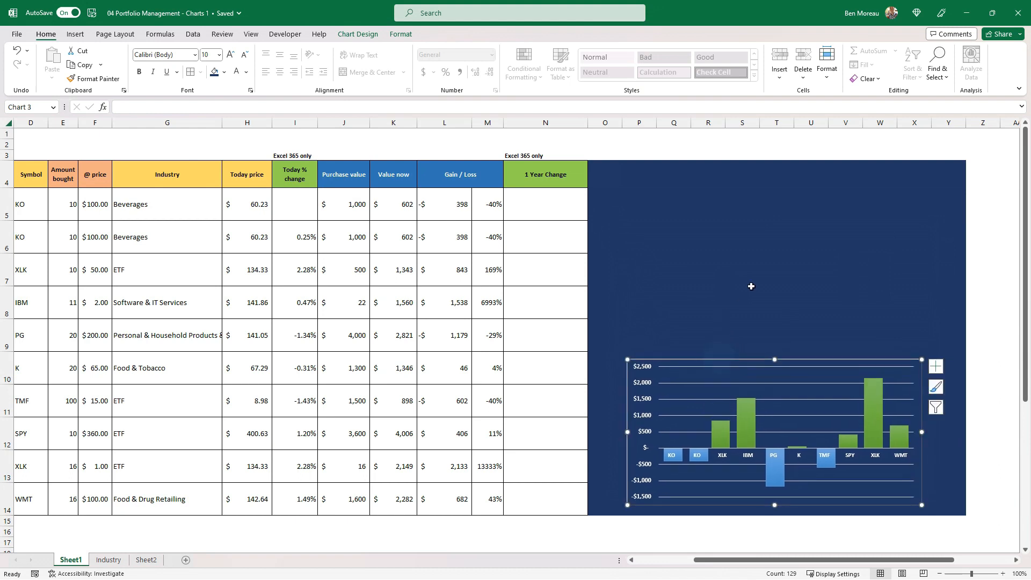
click(553, 384)
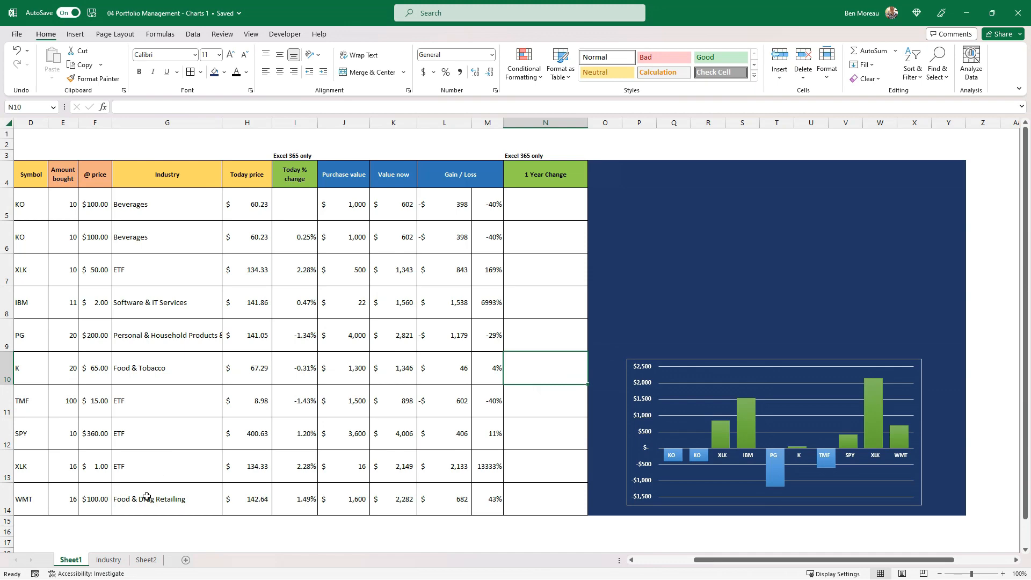
Cut the Portfolio by industry pie chart from the Industry sheet and paste it into Sheet1 at cell N7
click(108, 559)
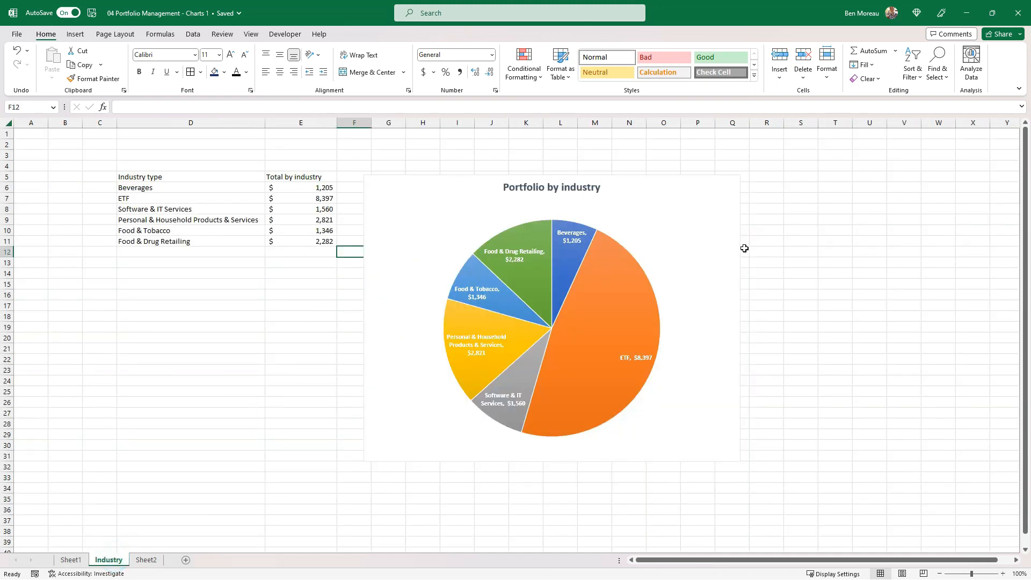
click(727, 250)
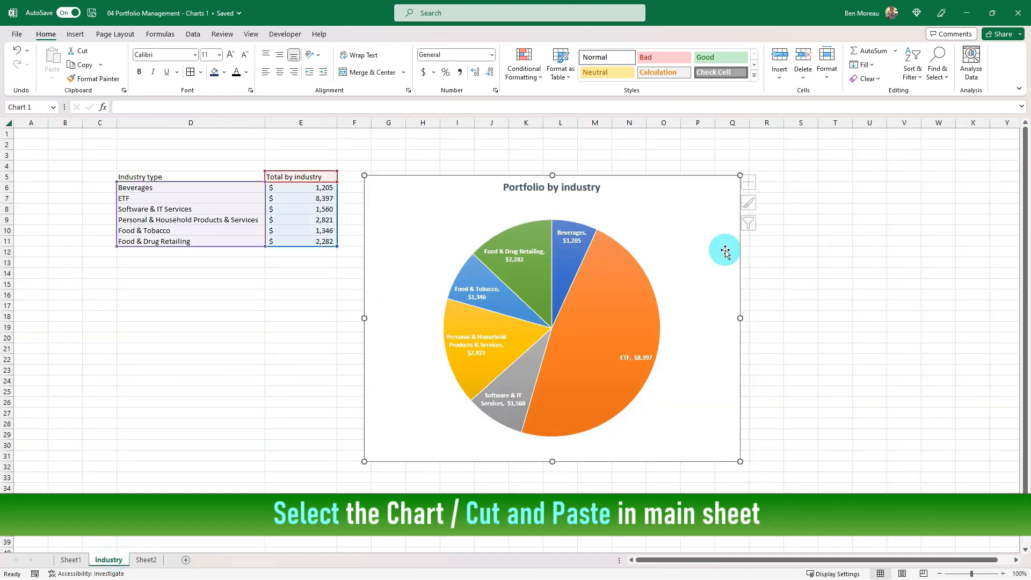
click(739, 311)
key(ctrl+x)
click(71, 560)
click(566, 261)
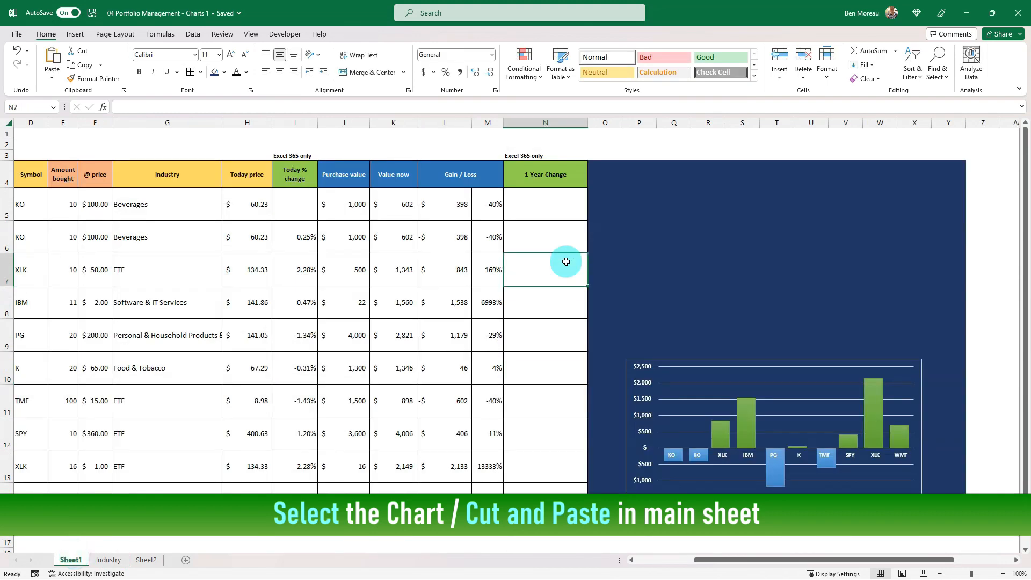
key(ctrl+v)
Shrink the pie chart to about 9 cm high by 15 cm wide and place it above the column chart
drag(880, 253, 812, 357)
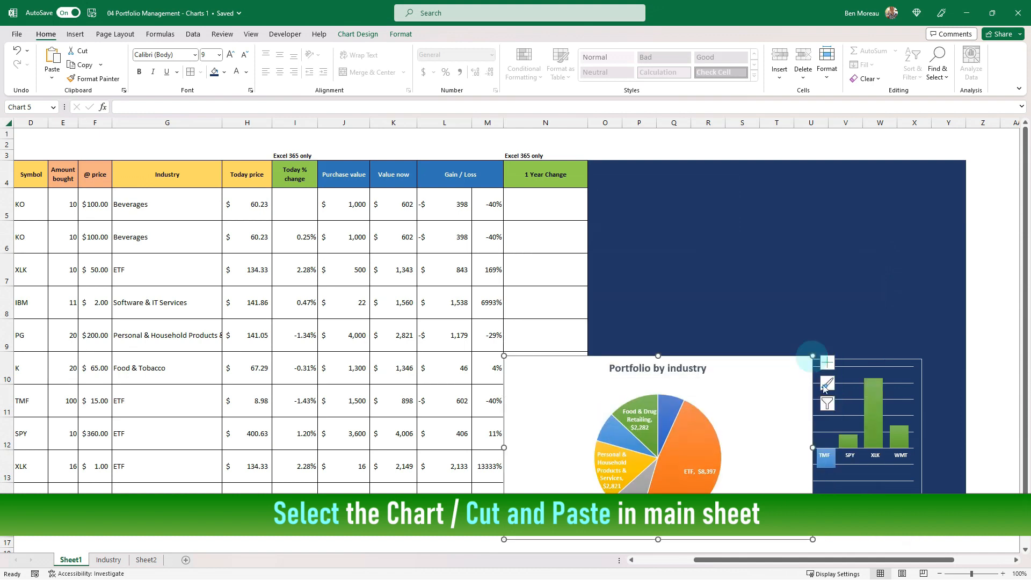
drag(813, 425, 929, 273)
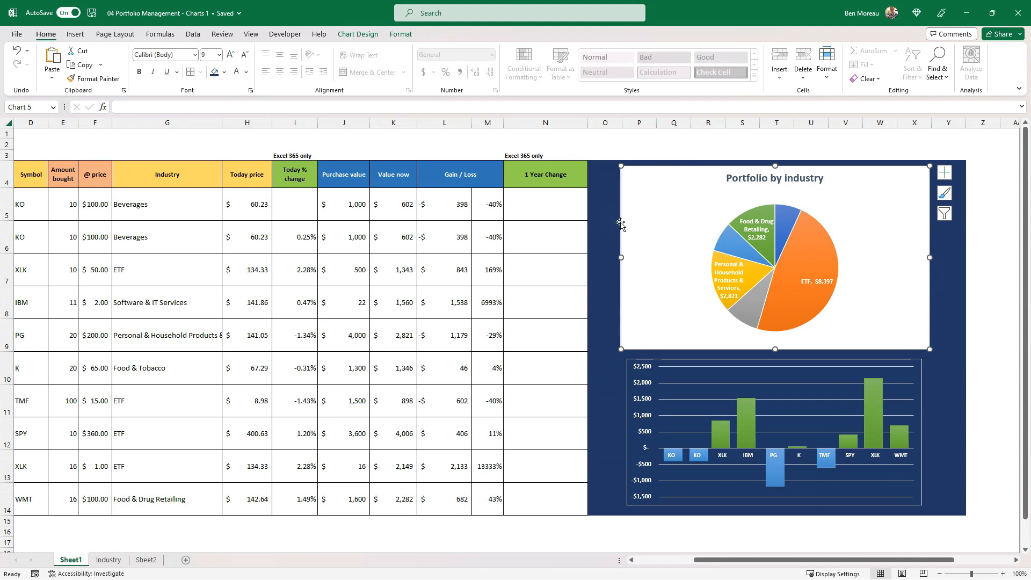
Remove the background fill from the Portfolio by industry pie chart so it has no fill
click(398, 35)
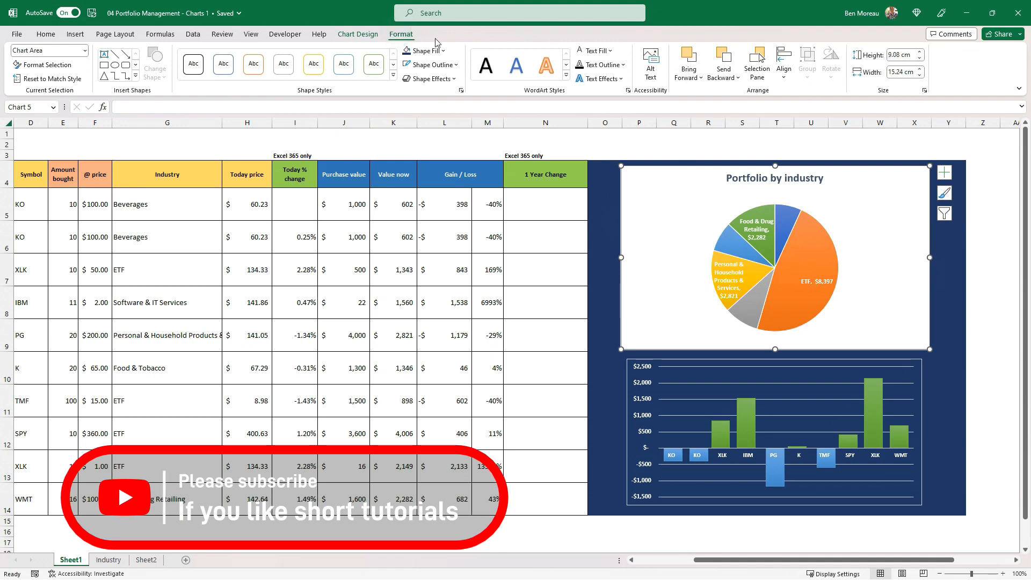
click(358, 35)
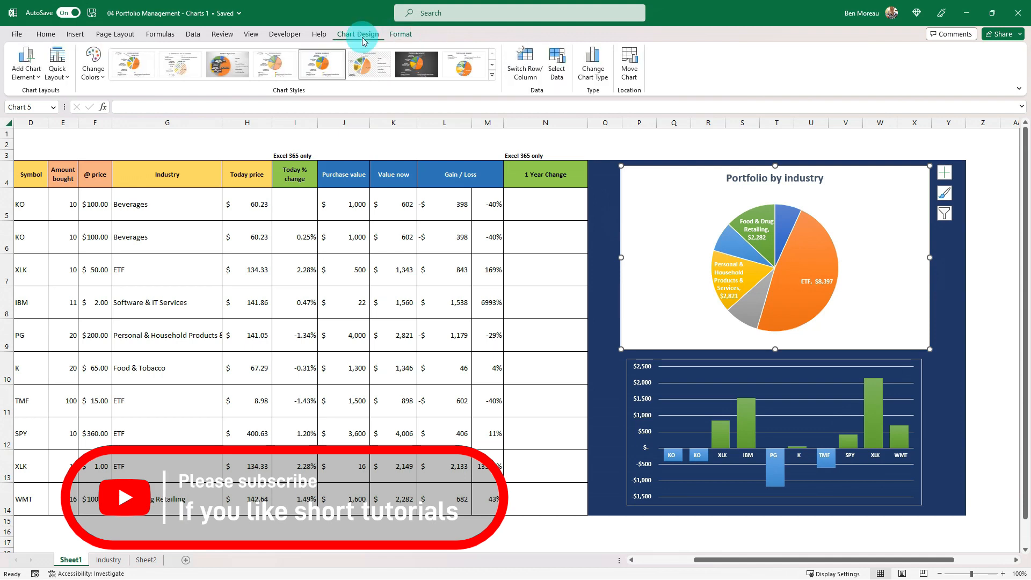
click(402, 35)
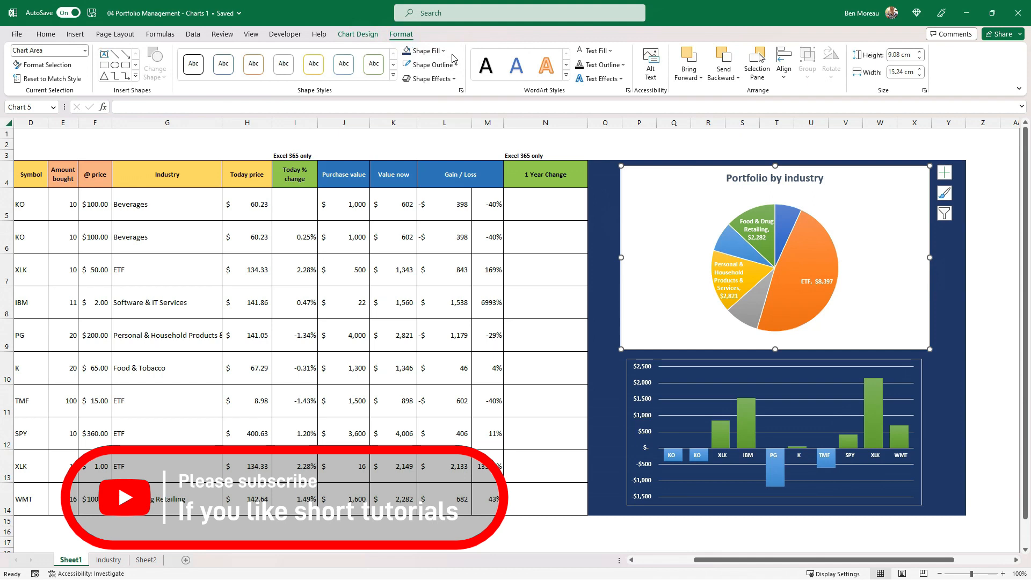
click(444, 51)
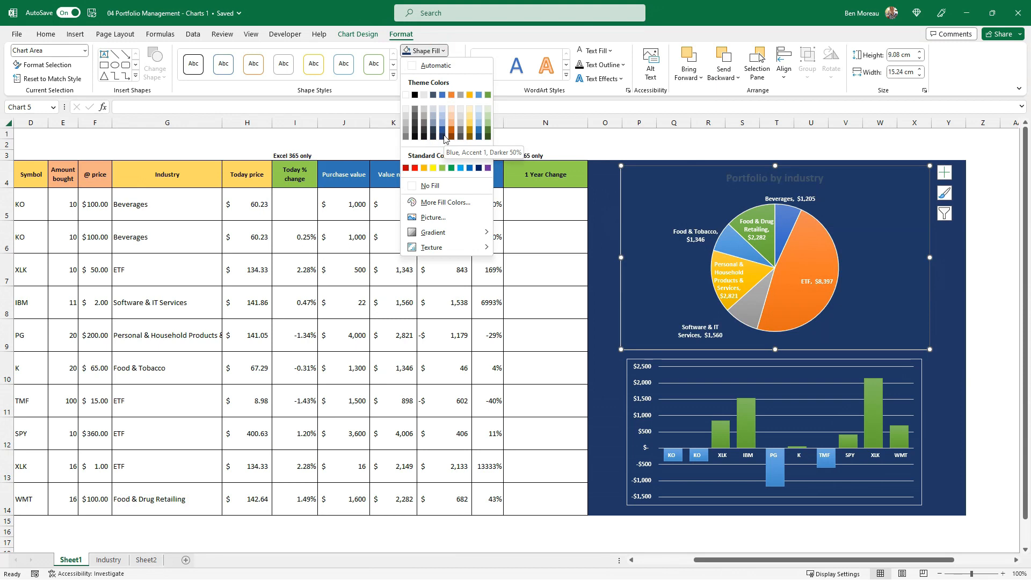
click(447, 188)
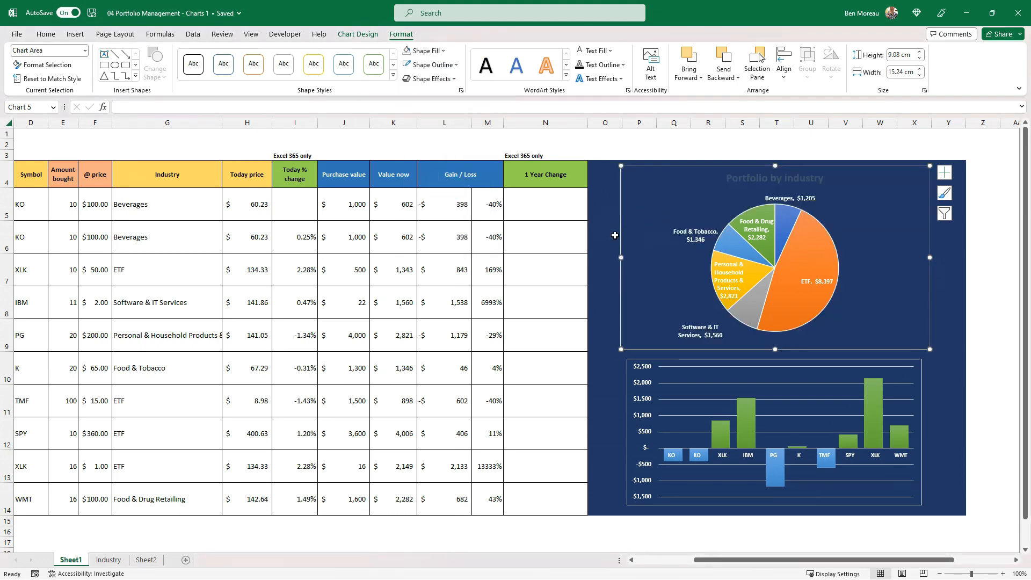
click(612, 232)
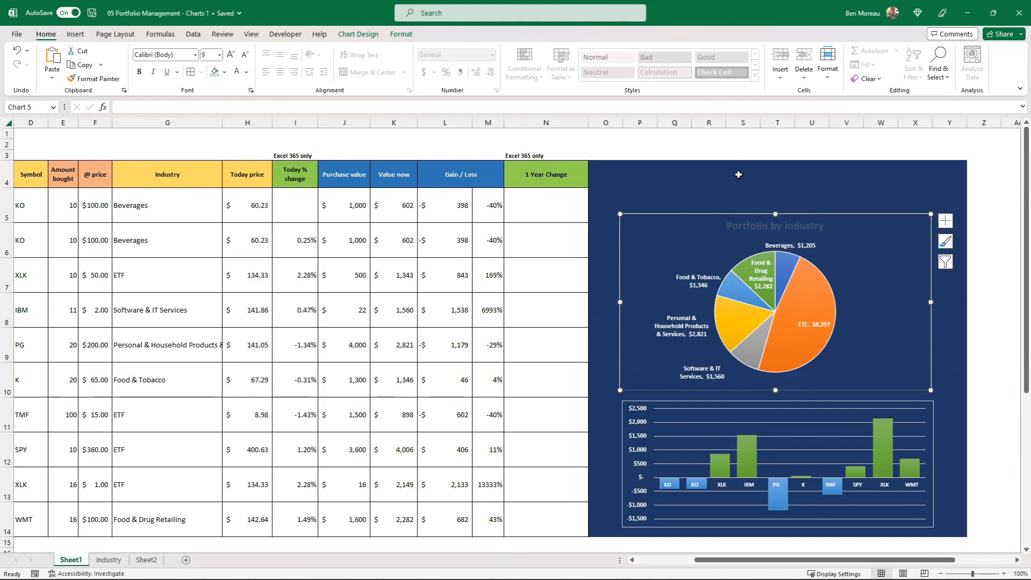
click(375, 356)
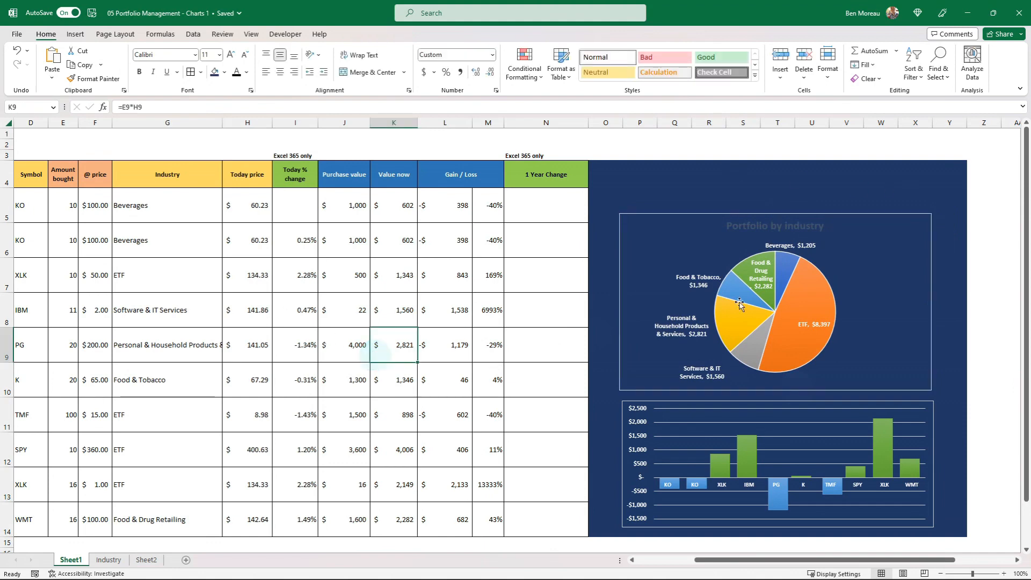
Give the pie chart's title a light gold text fill and underline it
click(788, 225)
click(804, 231)
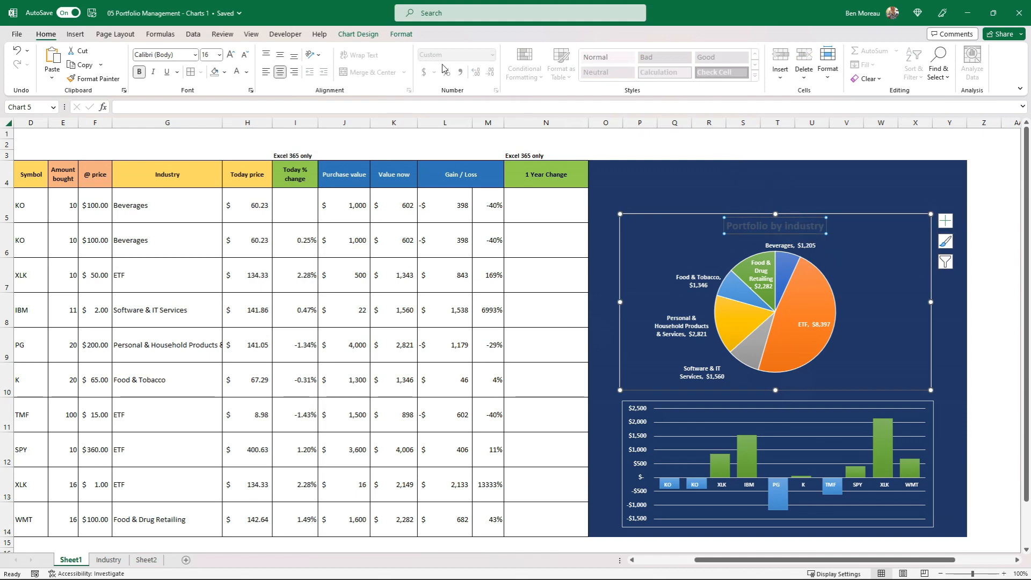
click(400, 34)
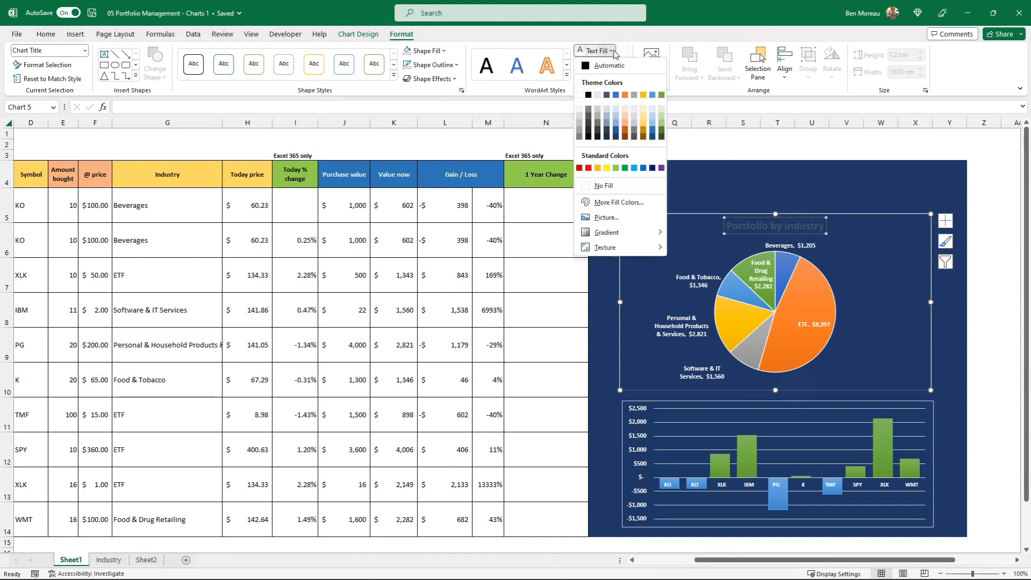
click(644, 111)
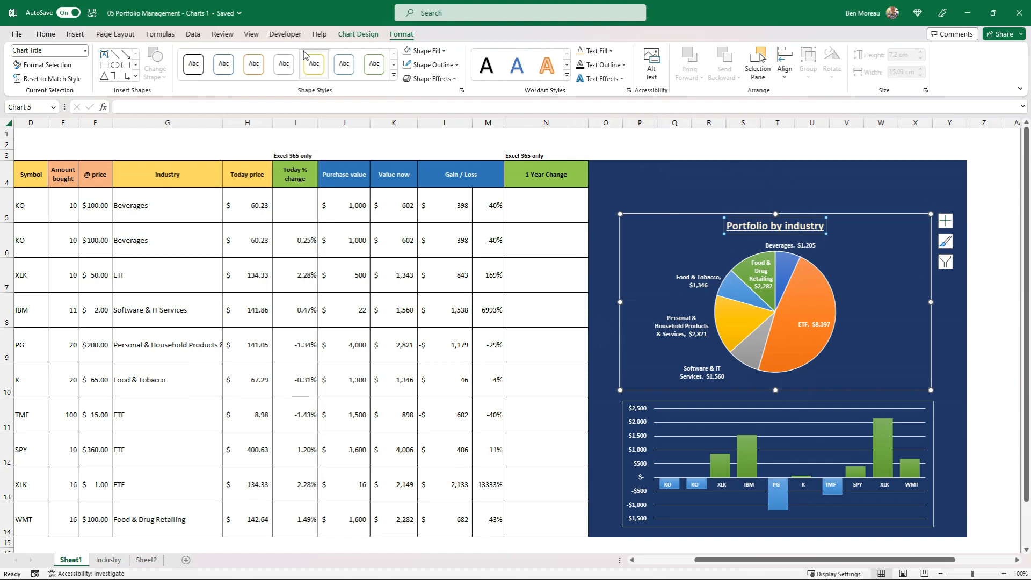
click(562, 309)
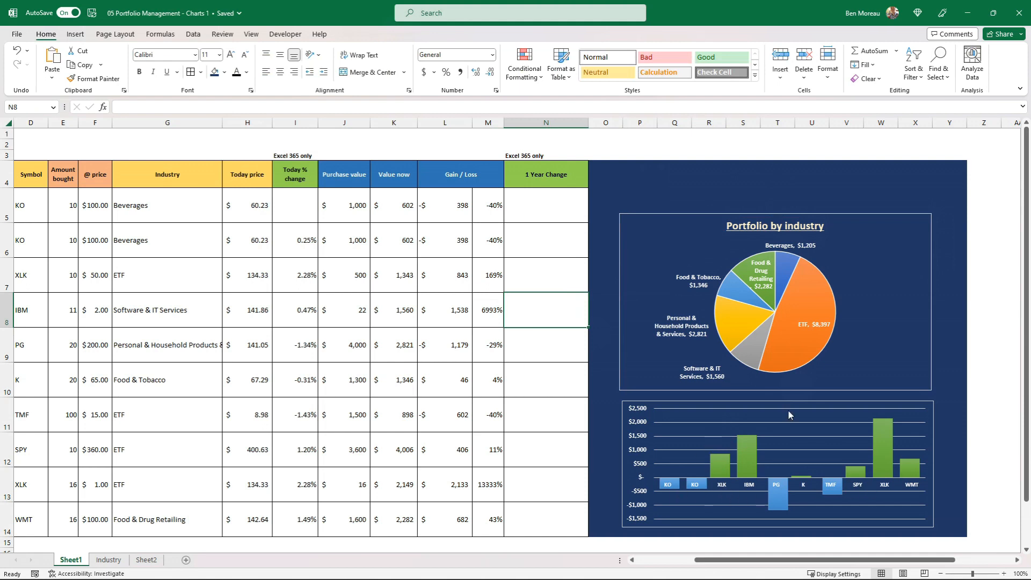
click(545, 367)
click(675, 404)
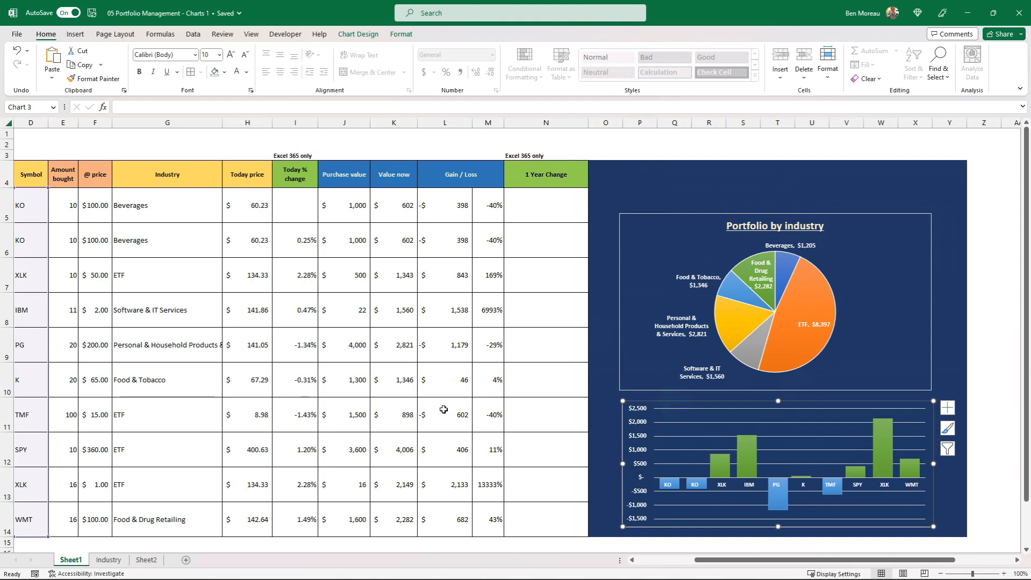
Make row 15 slightly taller and total the Purchase value column in J15 with =SUM(J5:J14)
scroll(444, 409, down, 1)
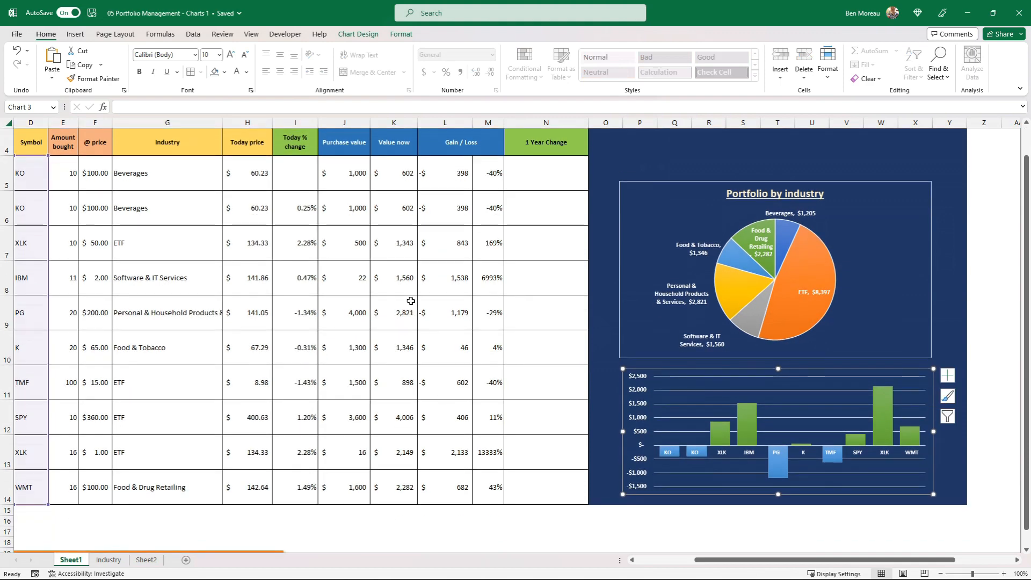
click(340, 511)
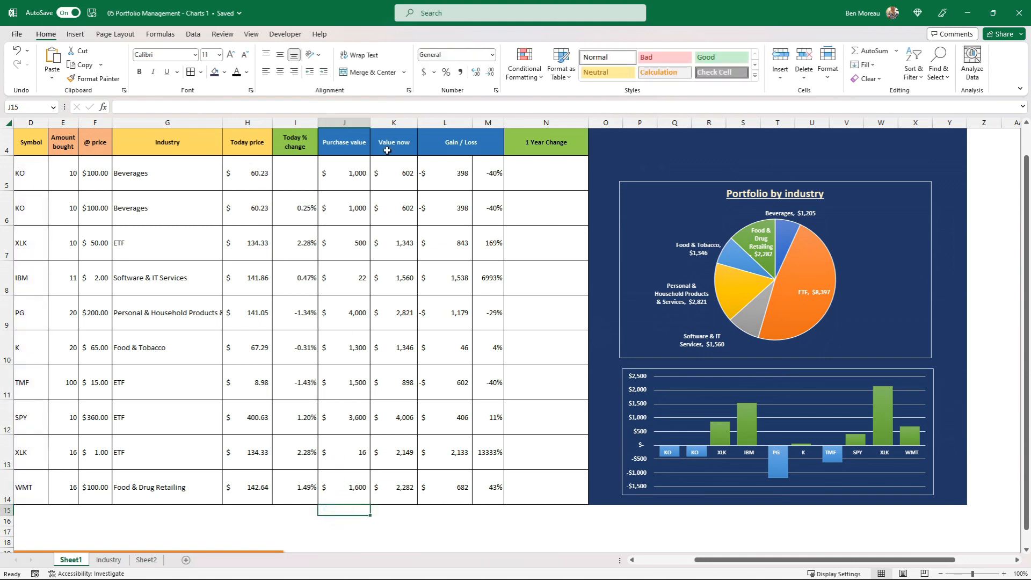
drag(11, 515, 18, 524)
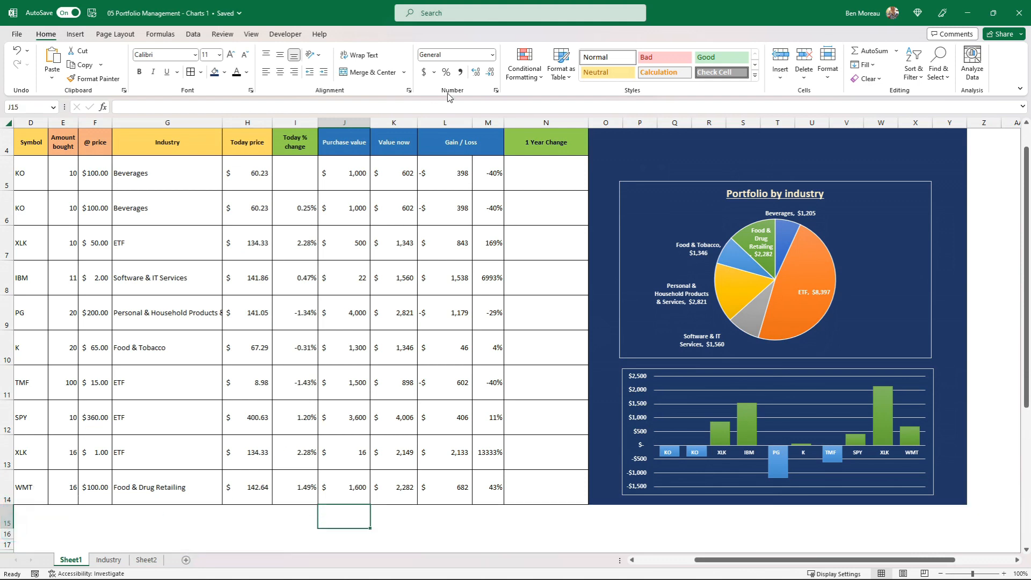
click(866, 53)
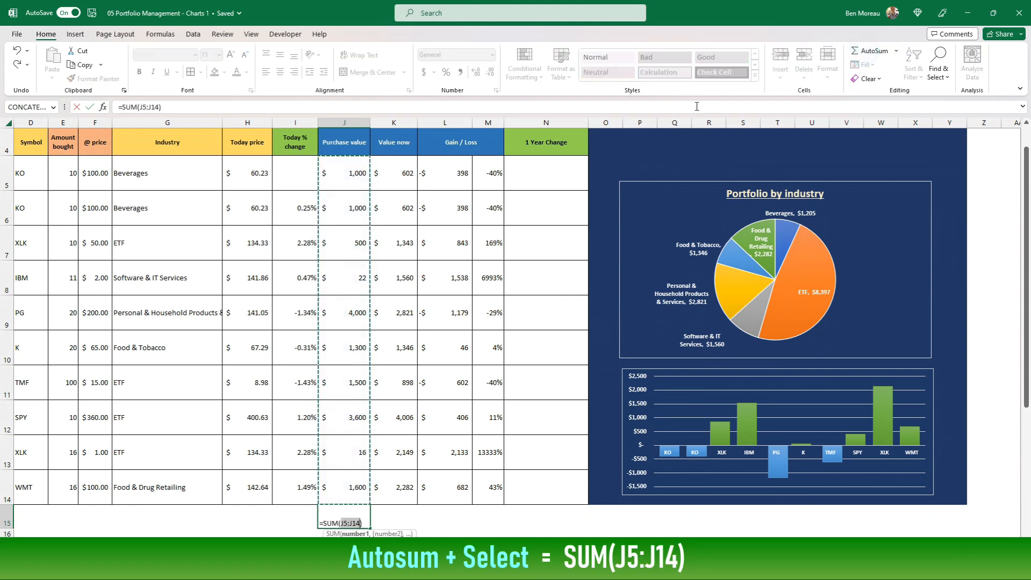
key(Return)
key(Up)
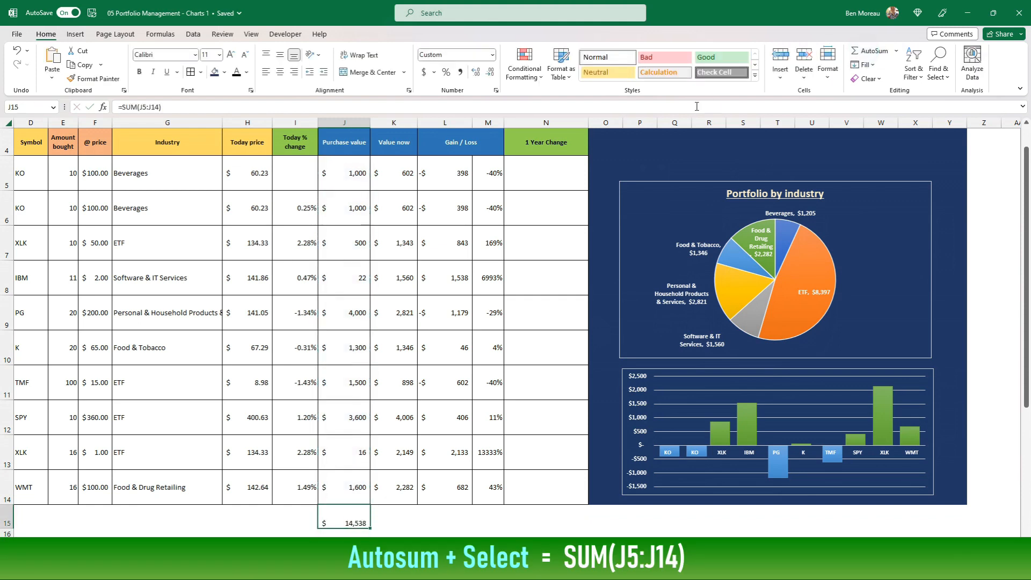
Copy the Purchase value total from J15 into K15 and L15 to total the Value now and Gain / Loss columns
key(ctrl+c)
key(Right)
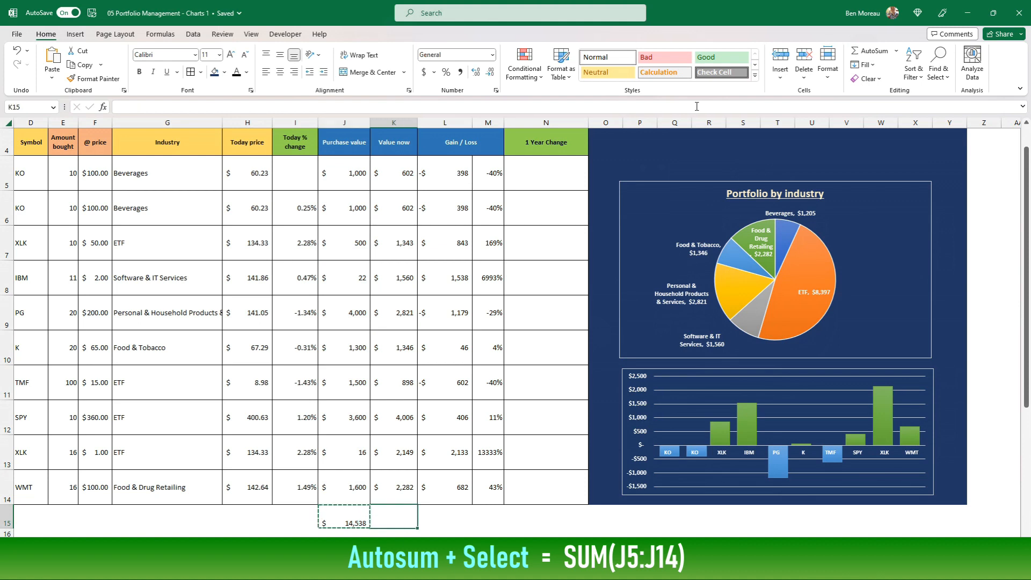
key(ctrl+v)
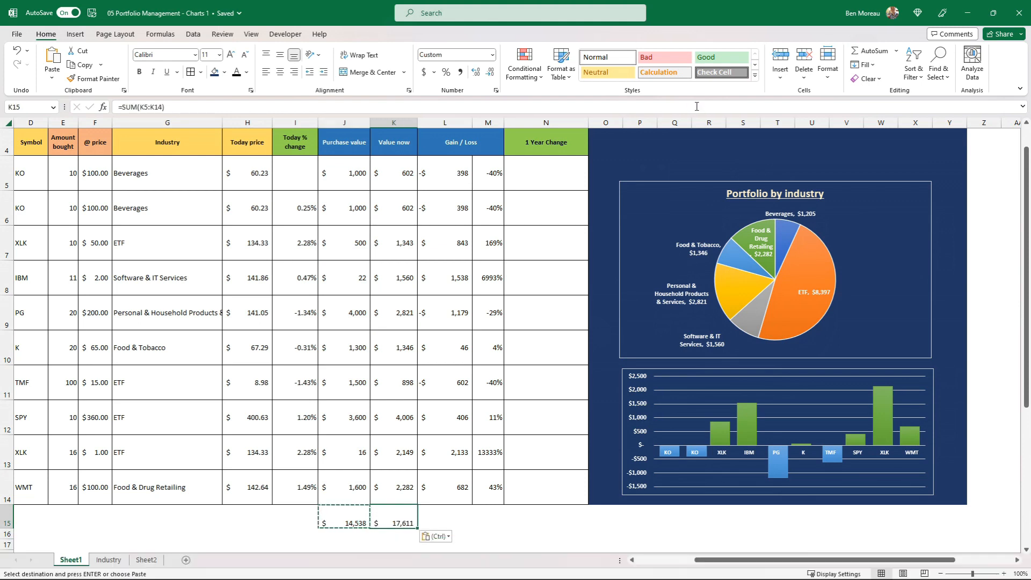
key(Right)
key(ctrl+v)
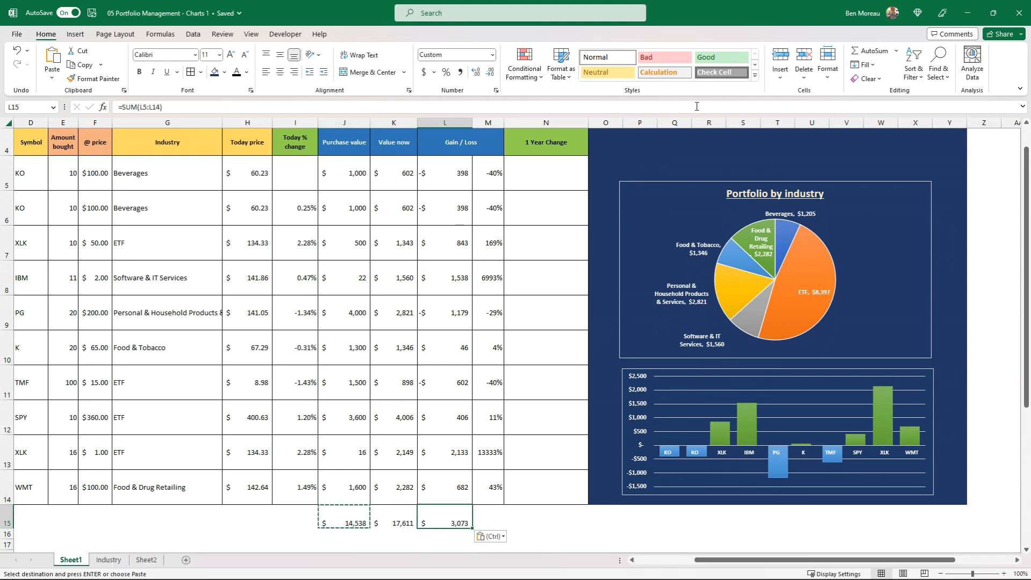
Calculate the overall gain/loss percentage in M15 with the formula =L15/J15
key(Right)
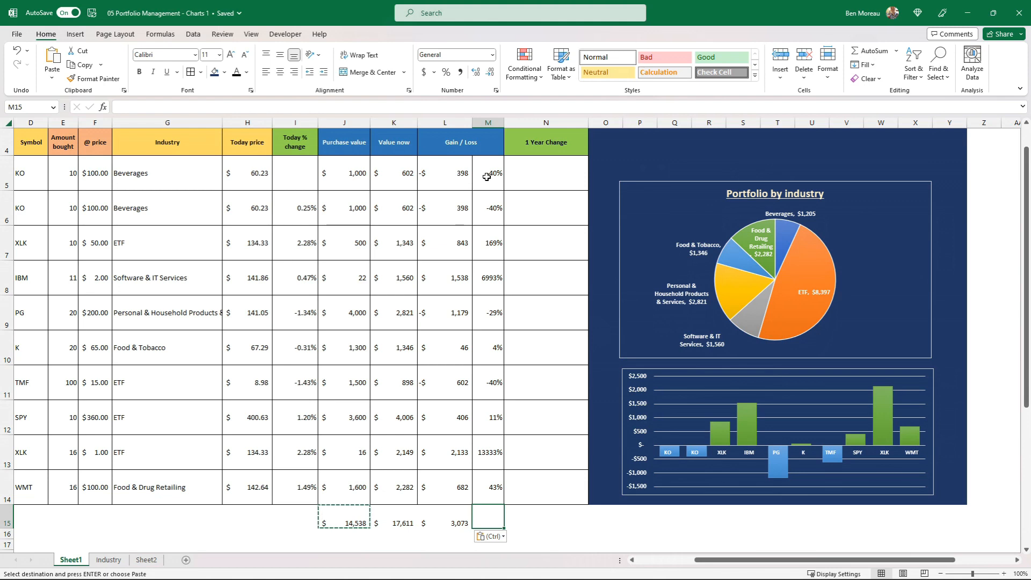
key(Up)
key(Up)
key(Up)
key(Up)
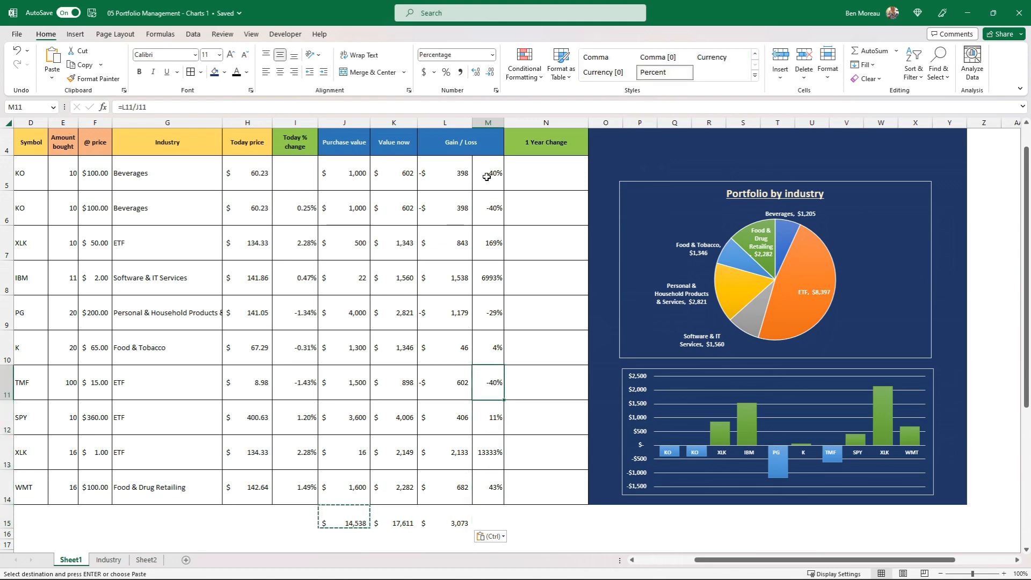
key(Down)
key(Down)
key(Down)
key(Down)
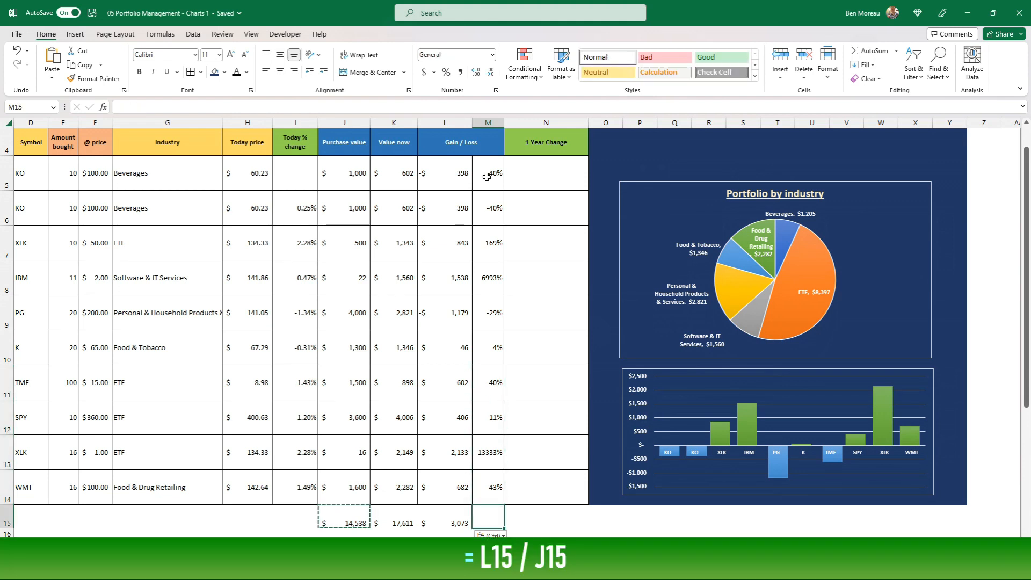
text(=)
key(Left)
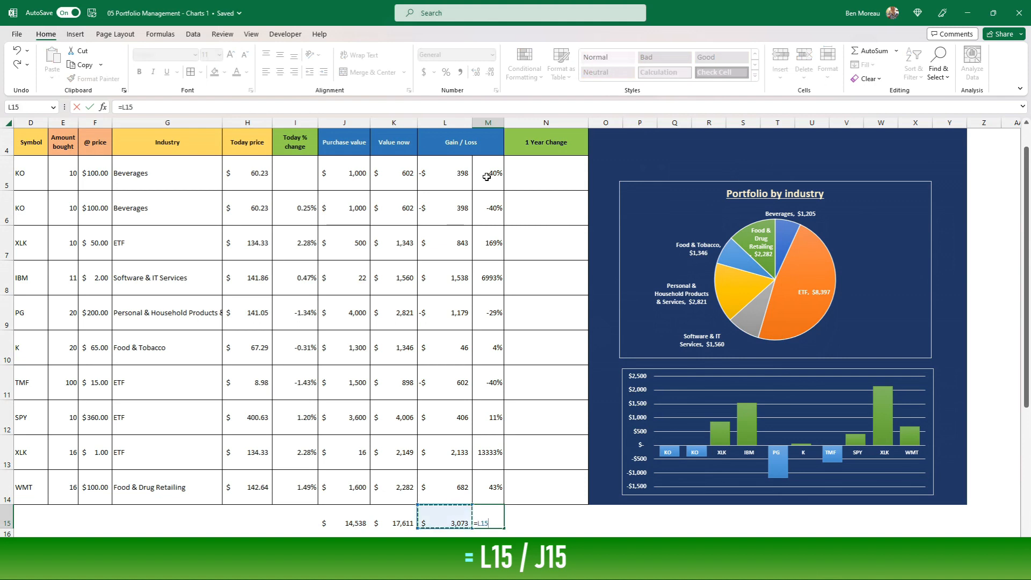
text(/)
key(Left)
key(Left)
key(Left)
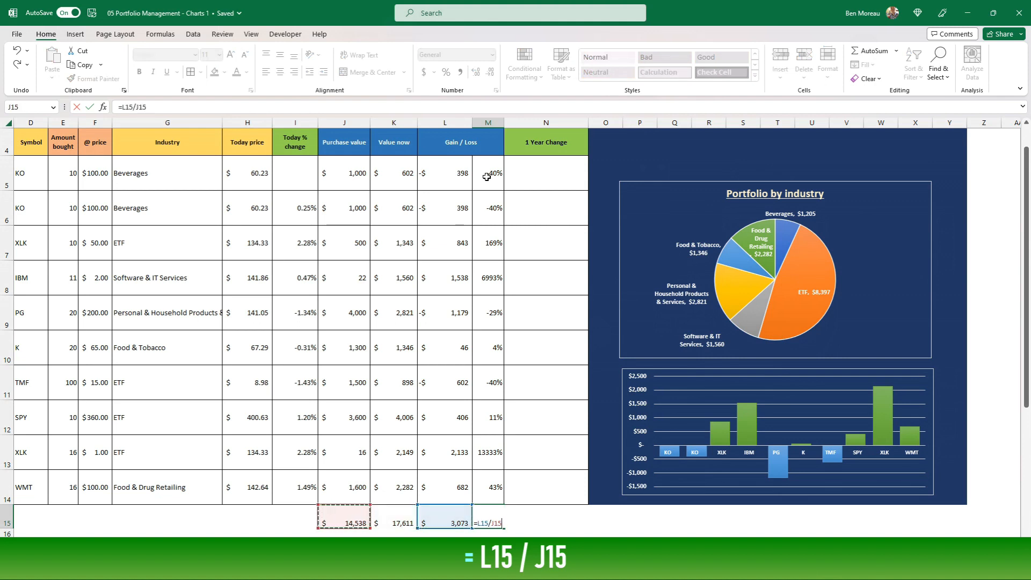
key(ctrl+Return)
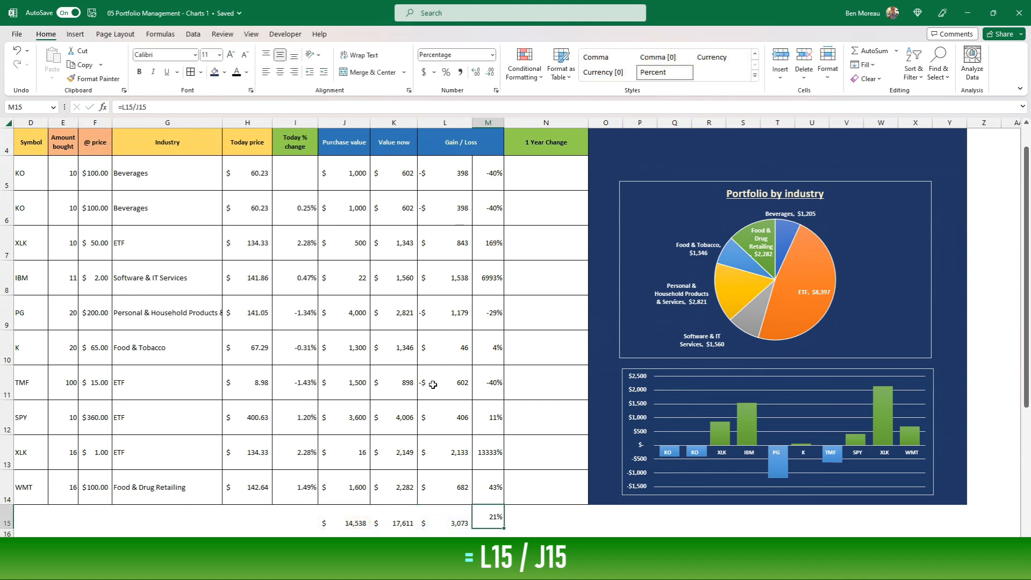
Centre the totals in J15:M15 vertically and horizontally, and add borders around the cells
drag(356, 515, 502, 516)
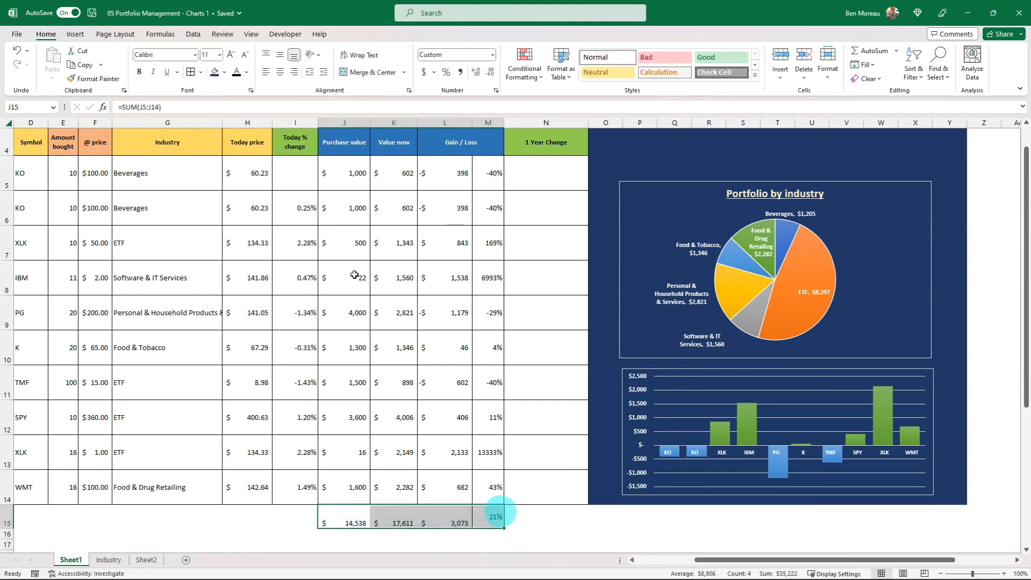
click(279, 55)
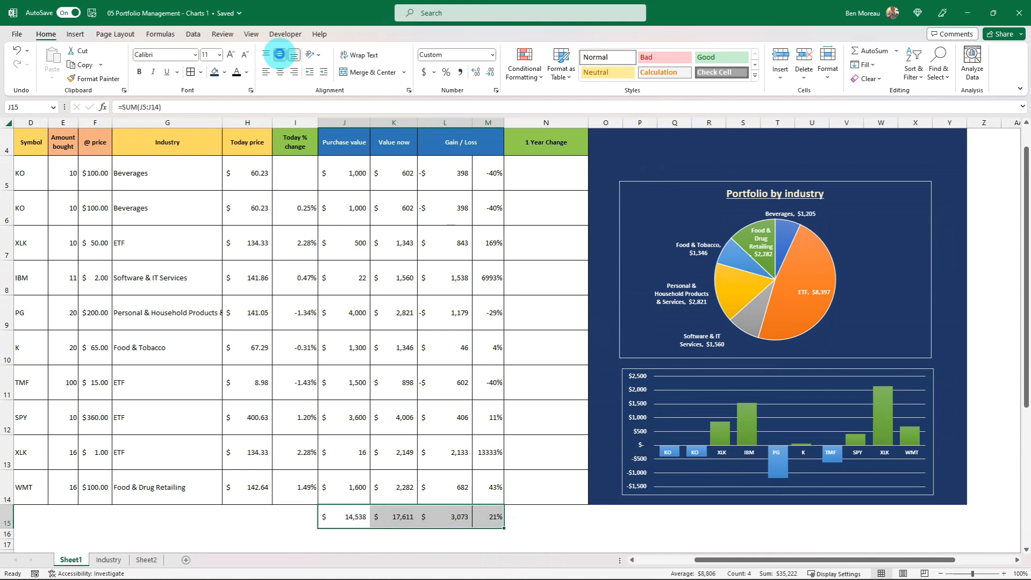
click(281, 72)
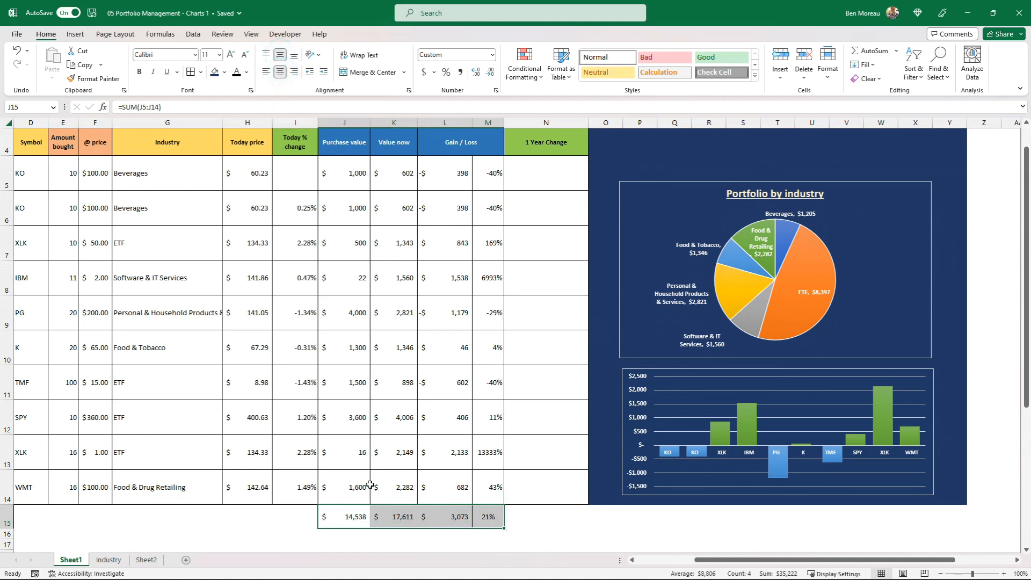
click(192, 73)
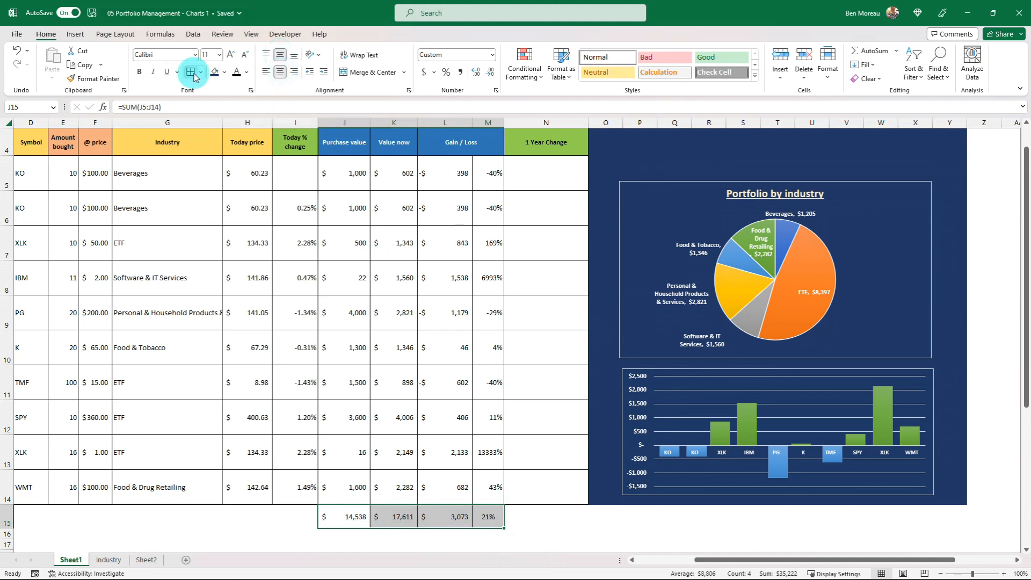
click(405, 325)
Move the pie chart down so its lower edge meets the column chart and their sides line up
scroll(443, 338, up, 1)
scroll(443, 338, down, 1)
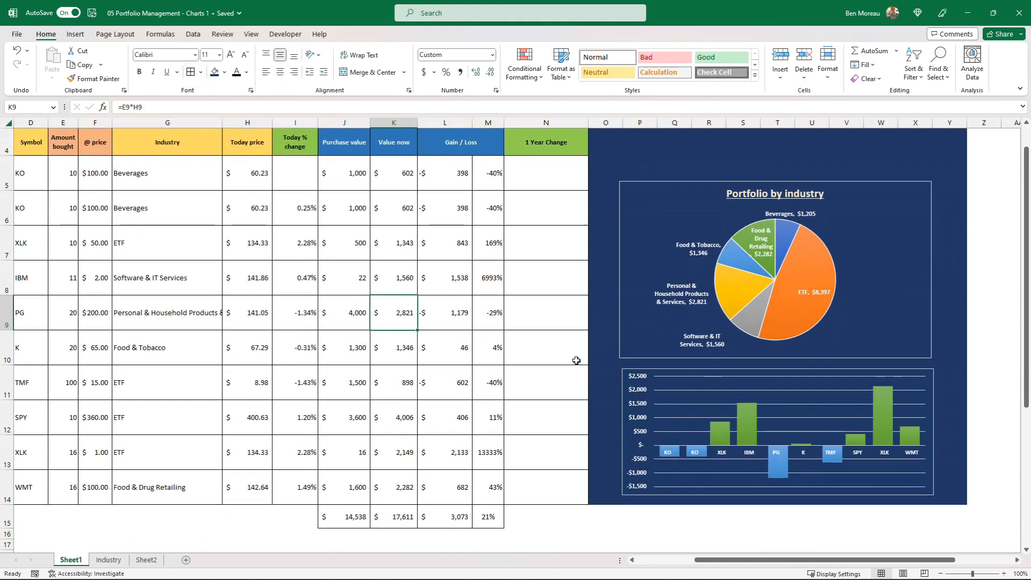
drag(626, 322, 628, 333)
click(469, 348)
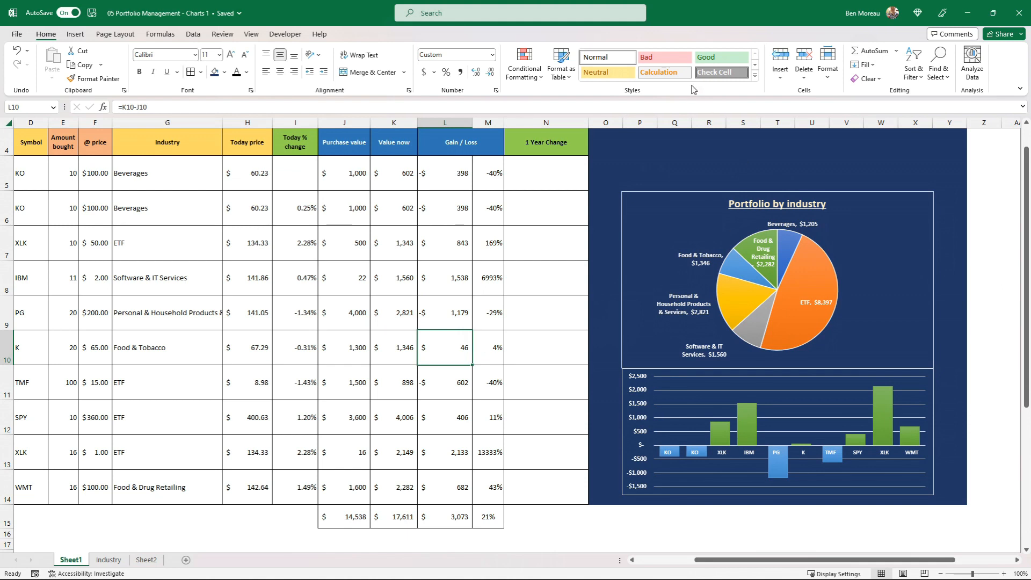
Link cell Q4 above the pie chart to the Purchase value total with =J15
click(668, 146)
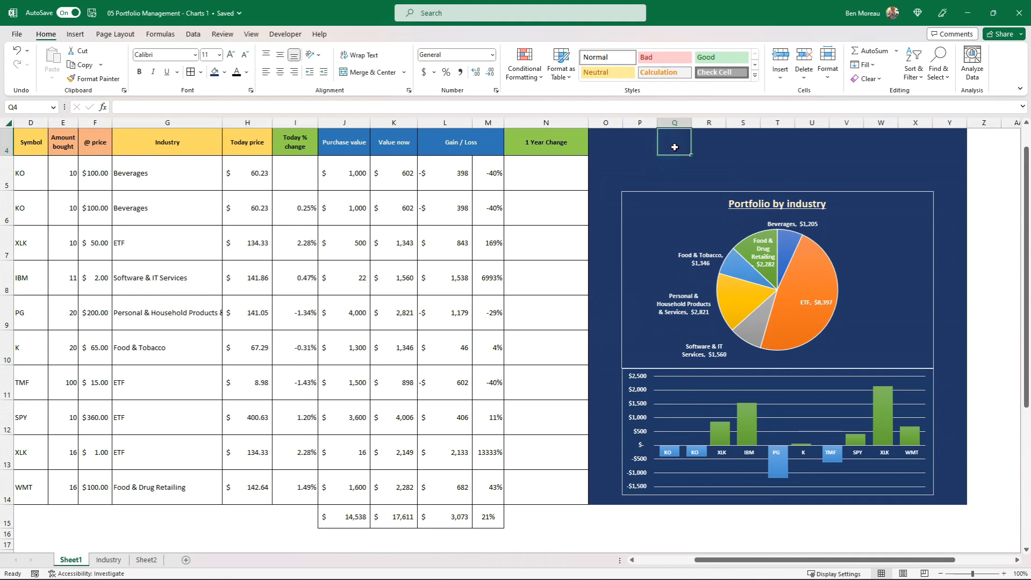
text(=)
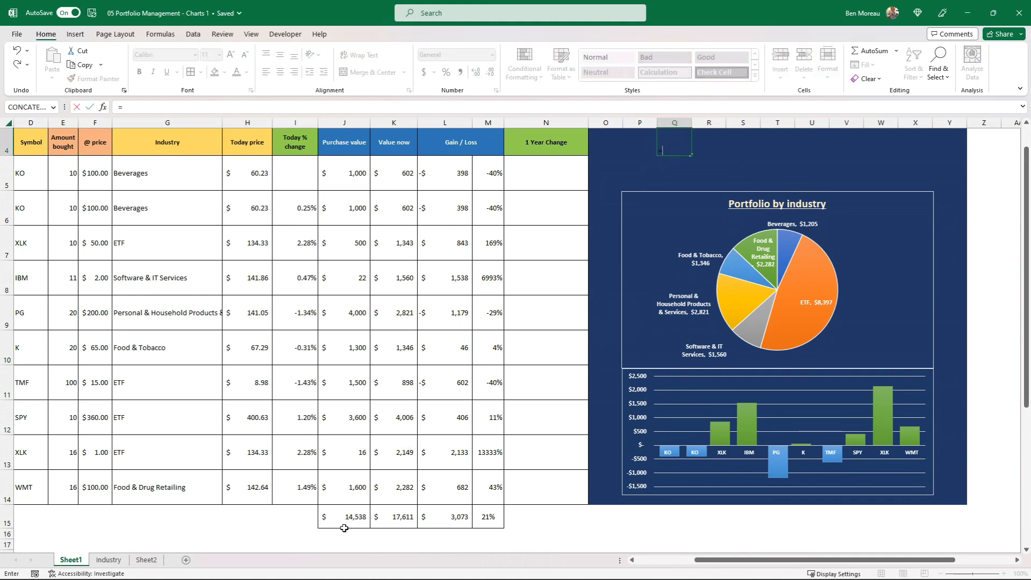
click(344, 520)
key(ctrl+Return)
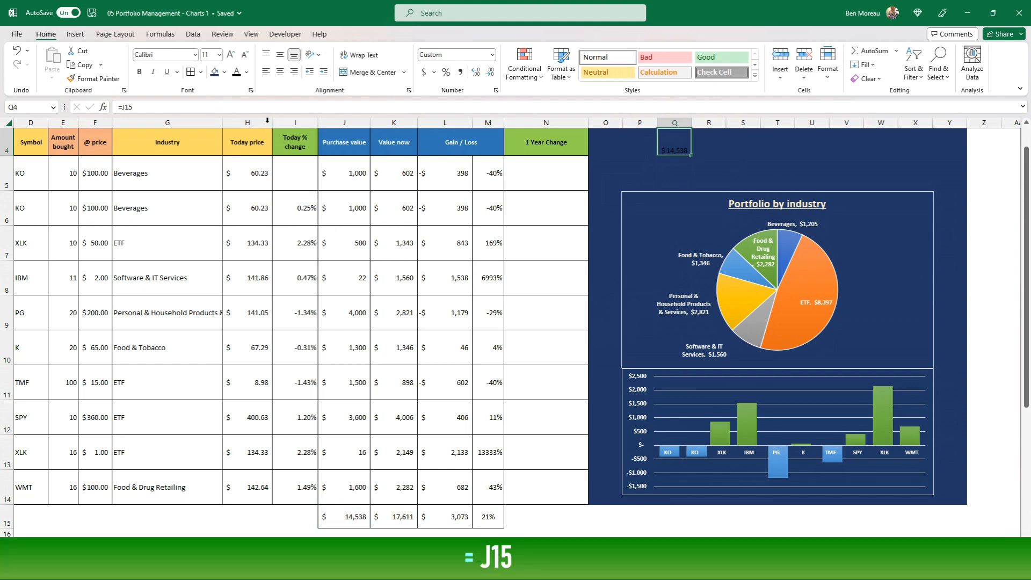
Set the font colour of cell Q4 to white and delete the cell's linked value
click(247, 72)
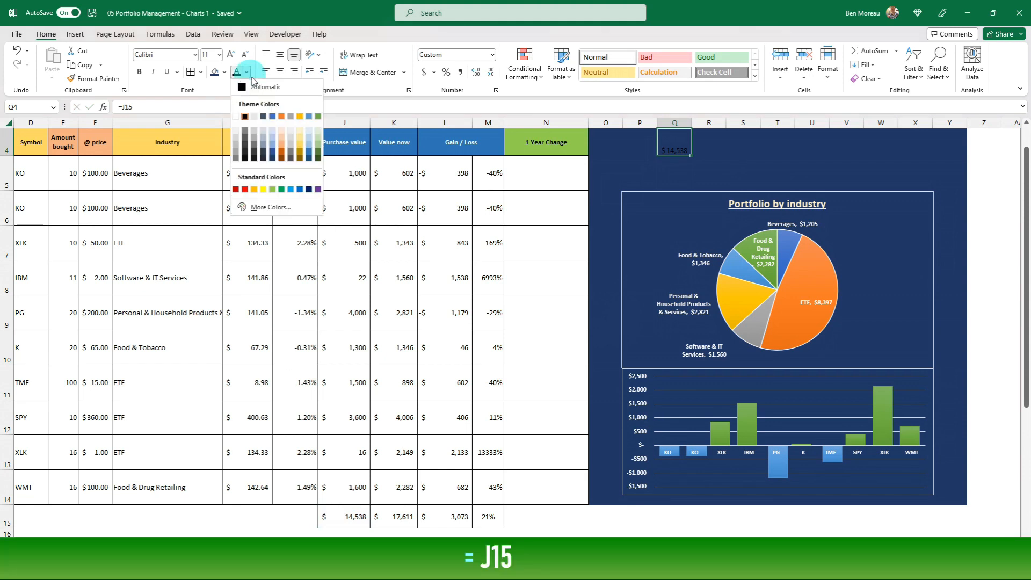
click(237, 113)
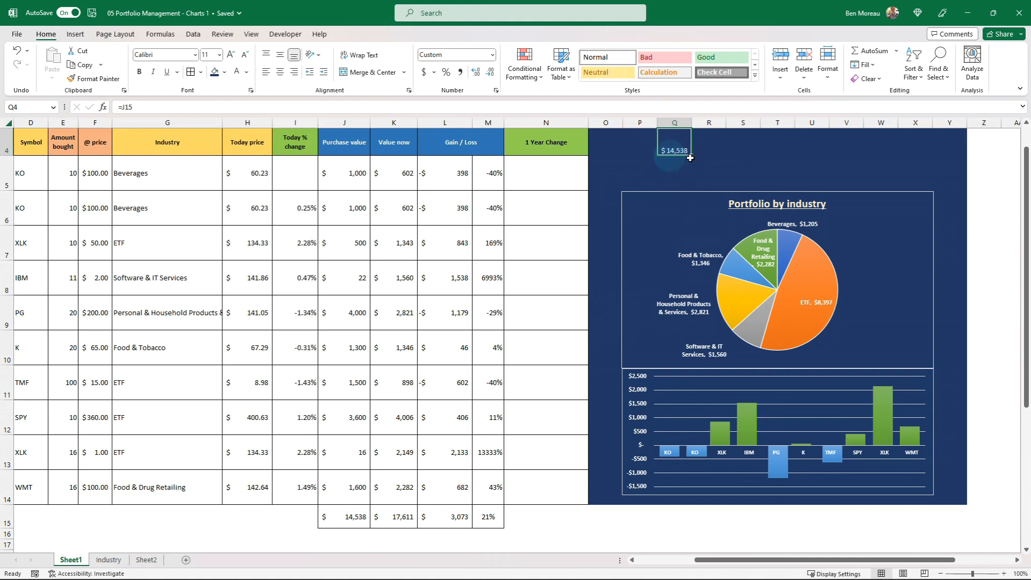
key(Delete)
click(523, 270)
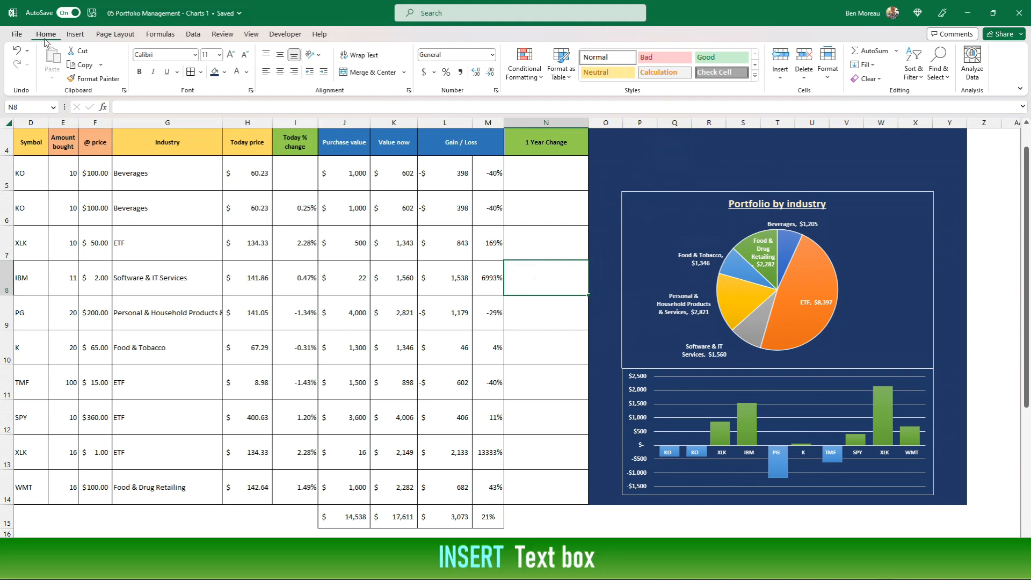
Insert a text box about 3.25 cm wide and 1.09 cm high on the blue area above the pie chart's left part
click(76, 35)
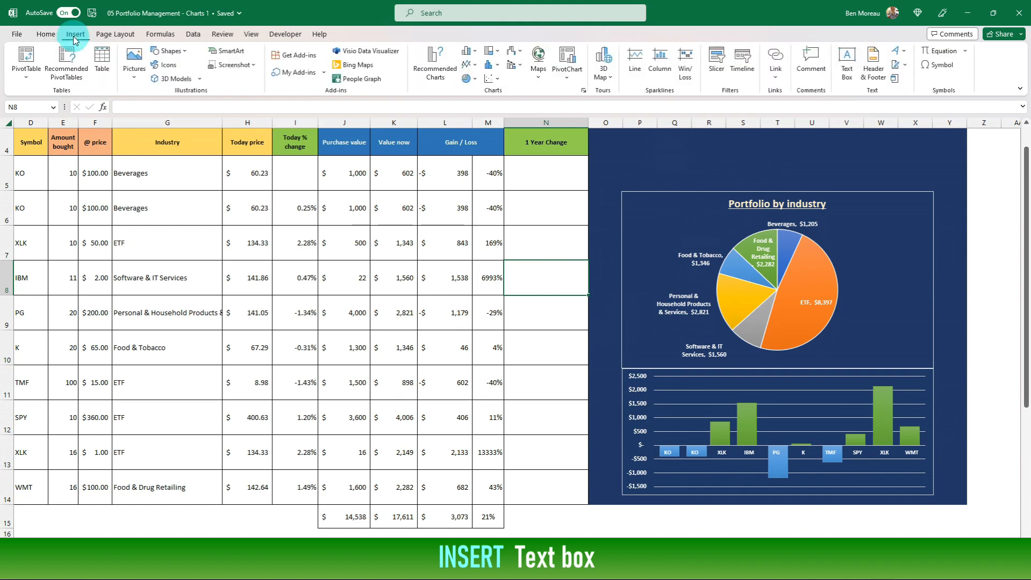
click(847, 61)
drag(625, 147, 691, 169)
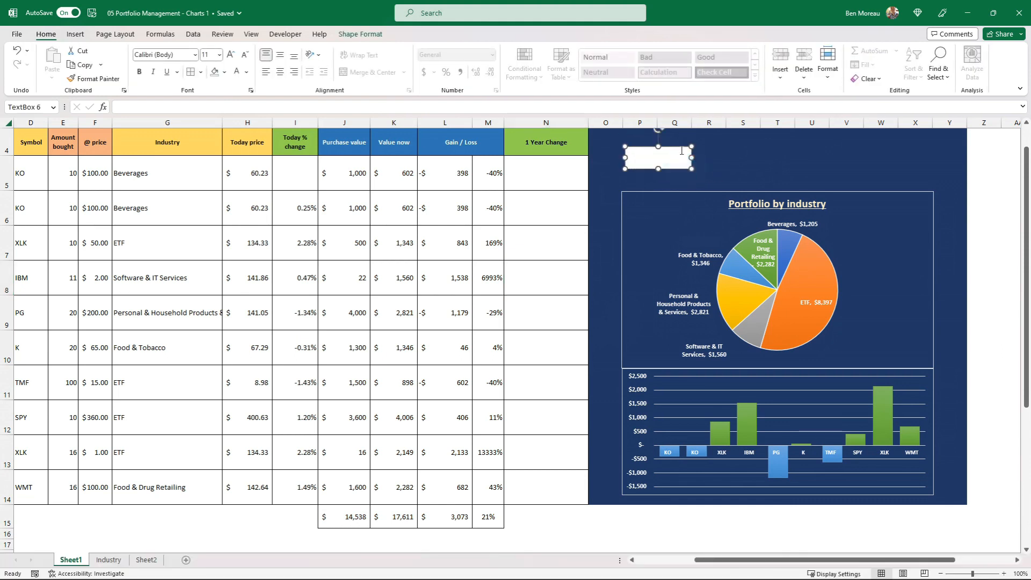
Link the new text box to the Value now total with the formula =$K$15
click(682, 170)
click(151, 107)
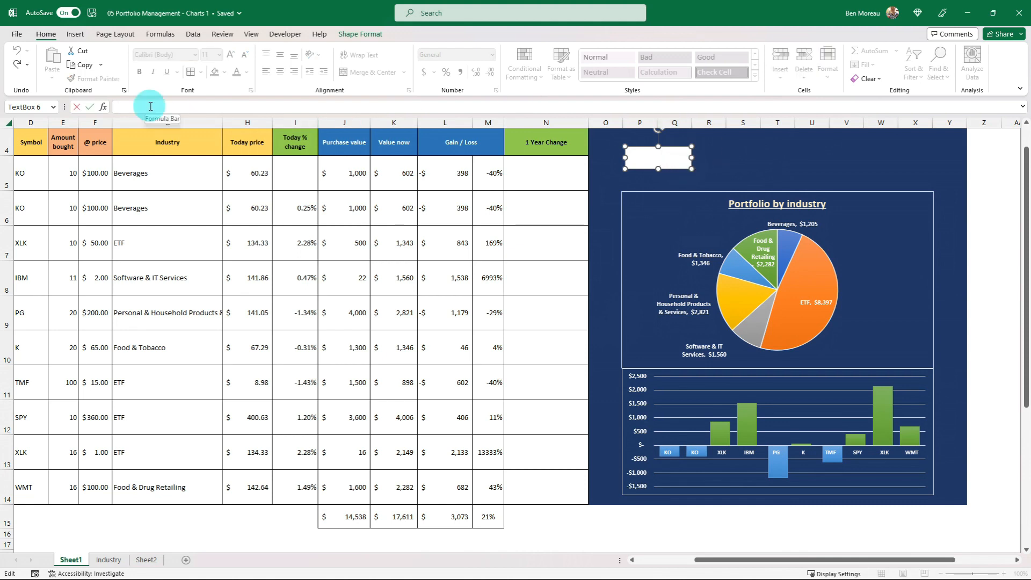
text(=)
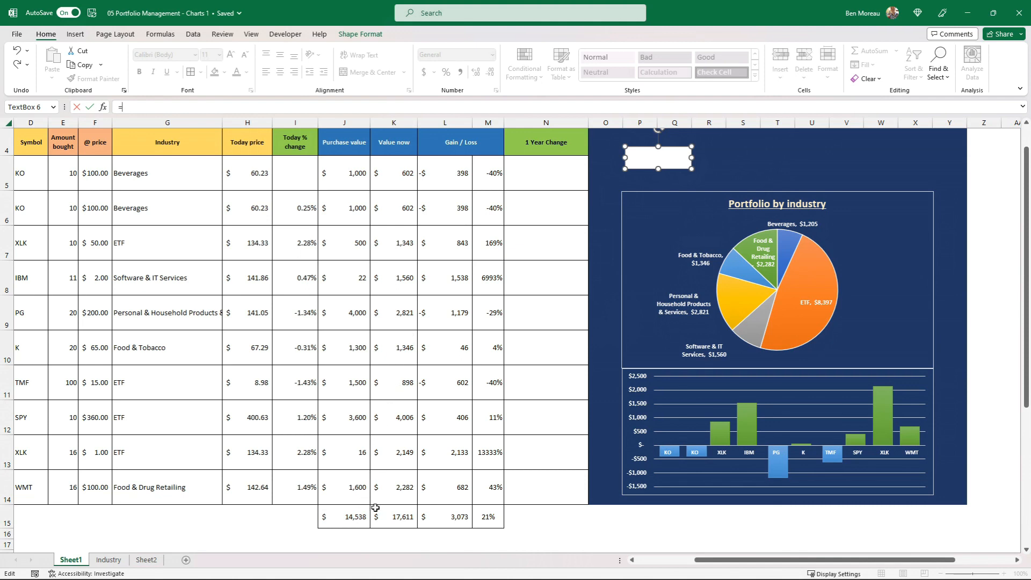
click(398, 519)
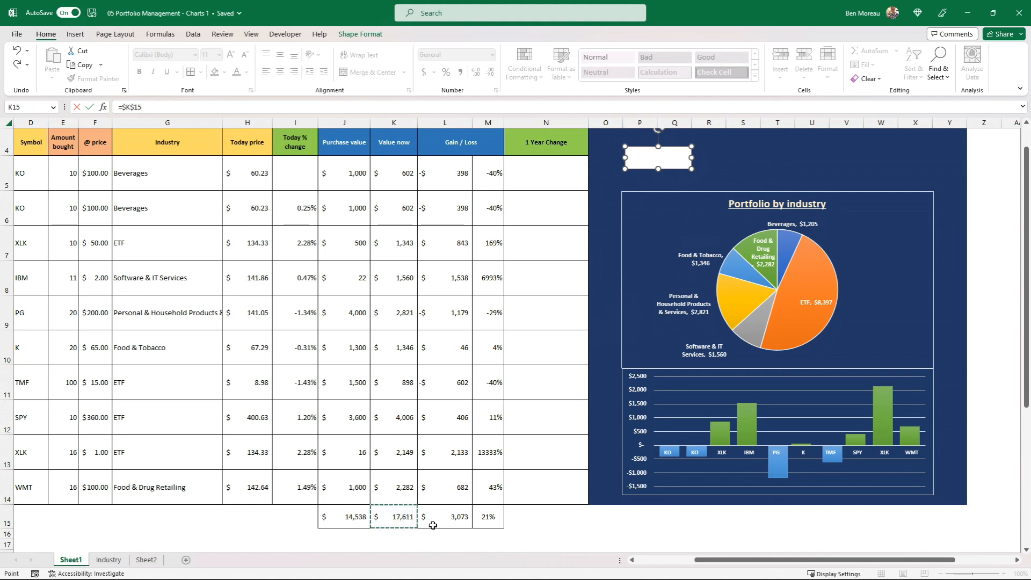
key(Return)
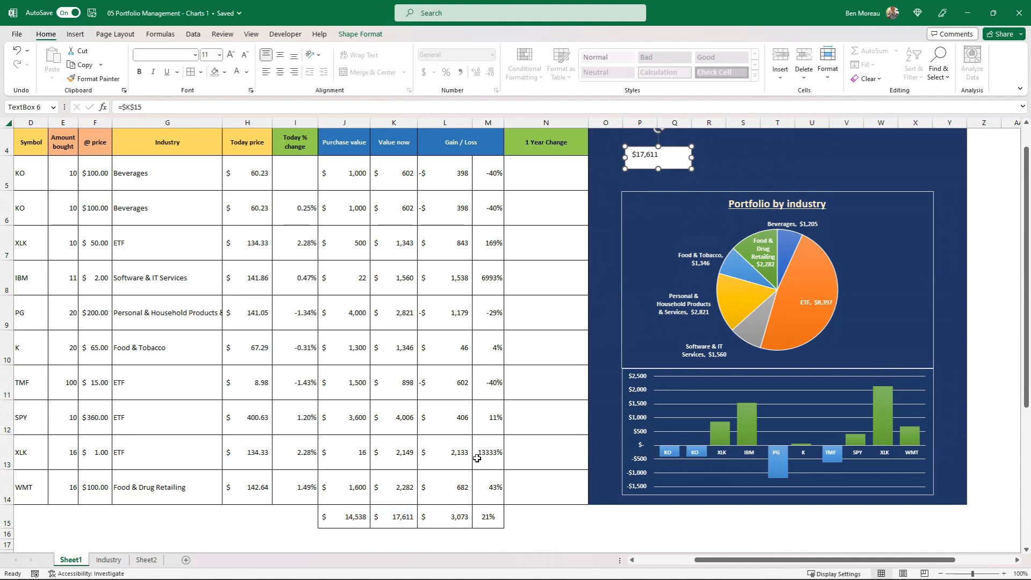
click(389, 517)
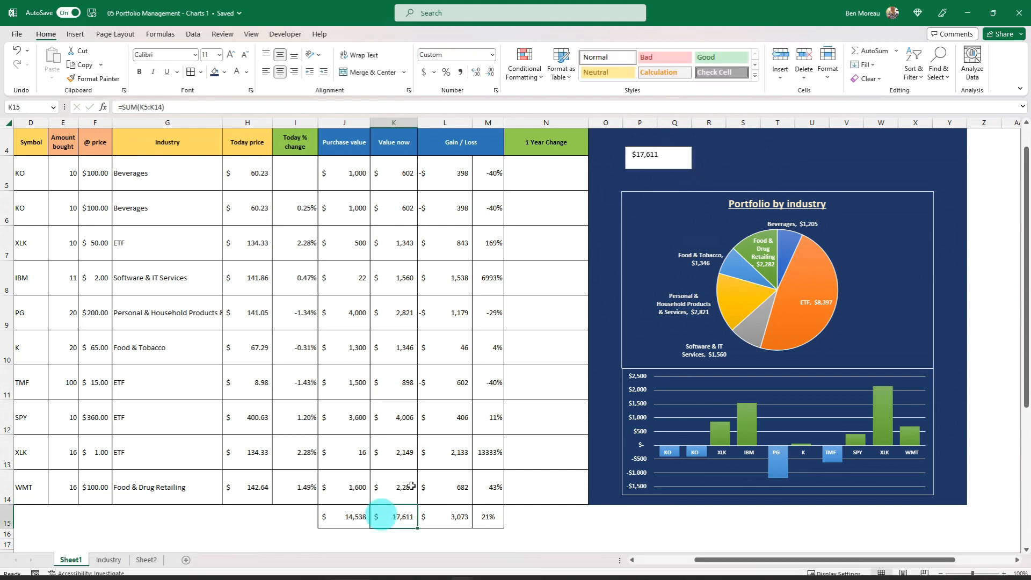
Remove the outline and the fill from the text box holding the linked total
click(646, 167)
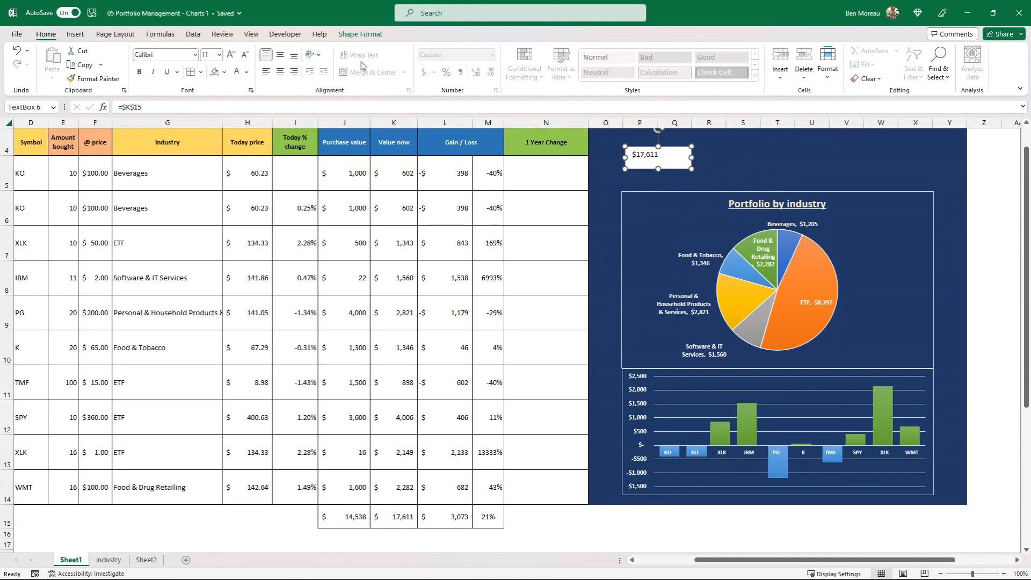
click(360, 35)
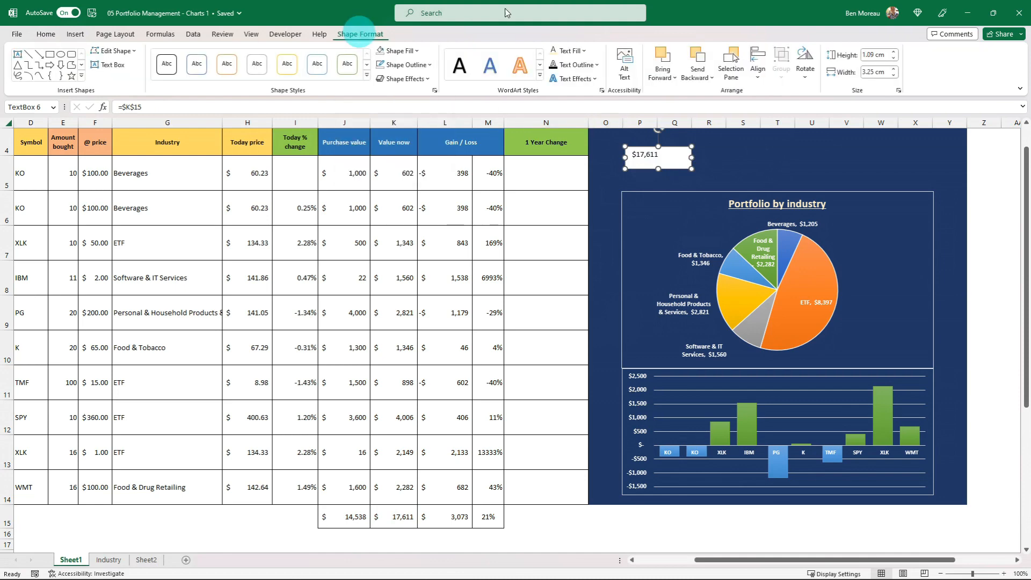
click(430, 65)
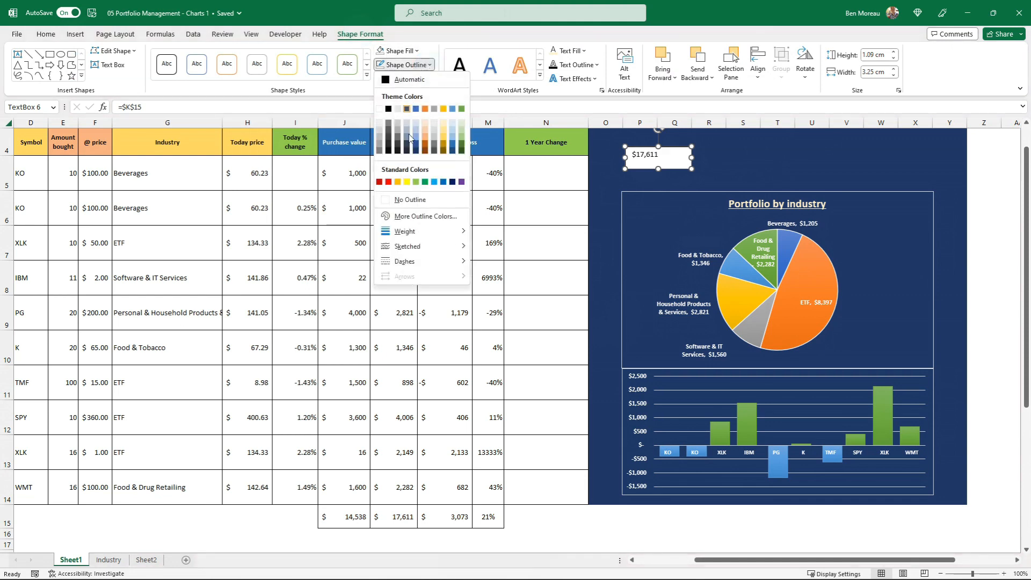
click(409, 199)
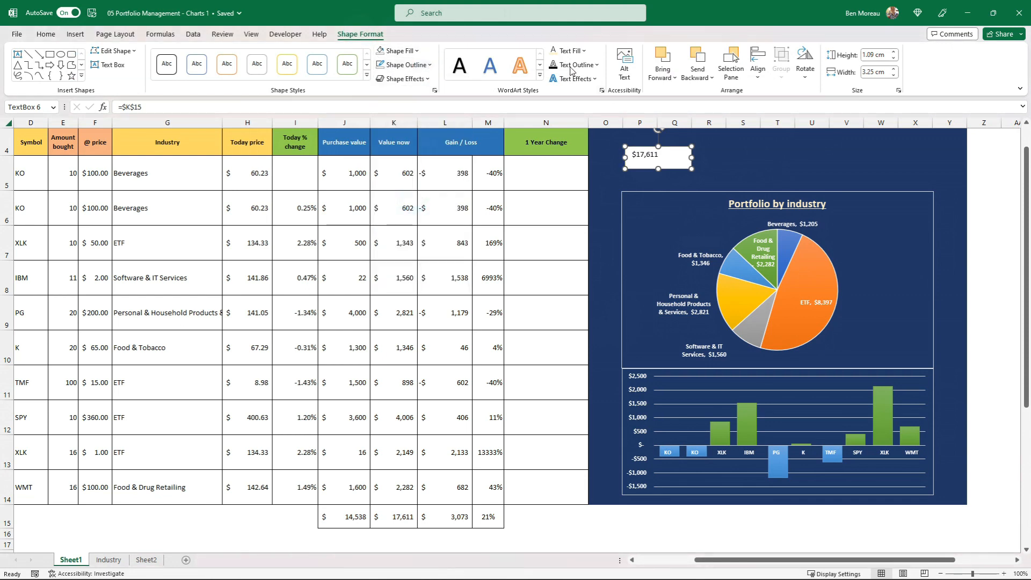
click(414, 50)
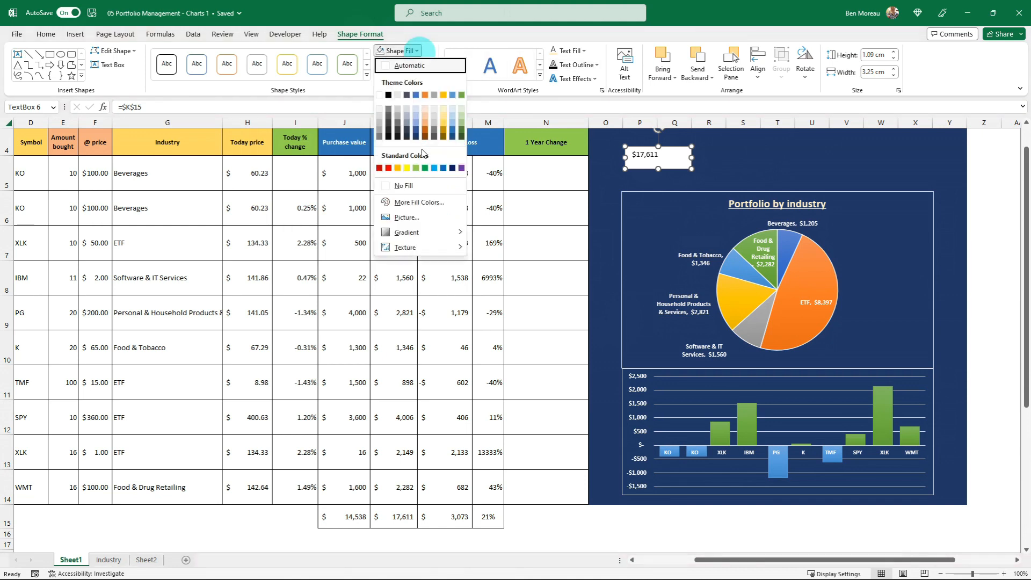
click(404, 185)
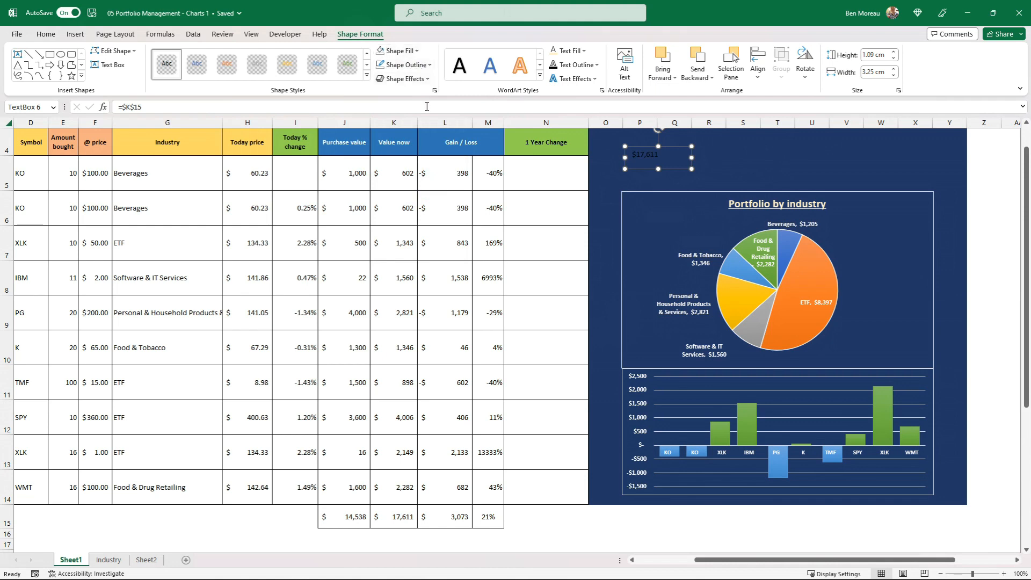
click(417, 50)
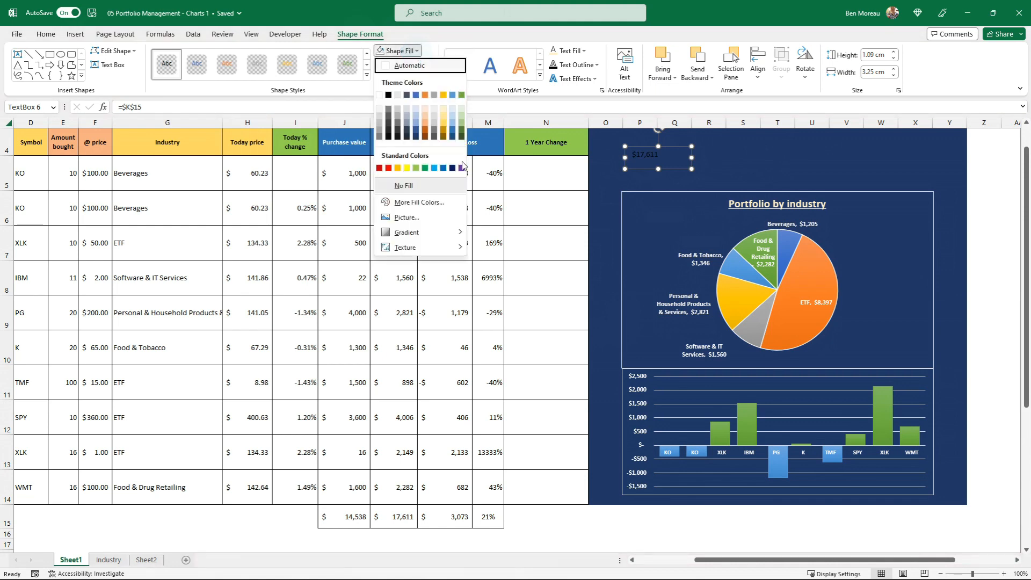
click(459, 32)
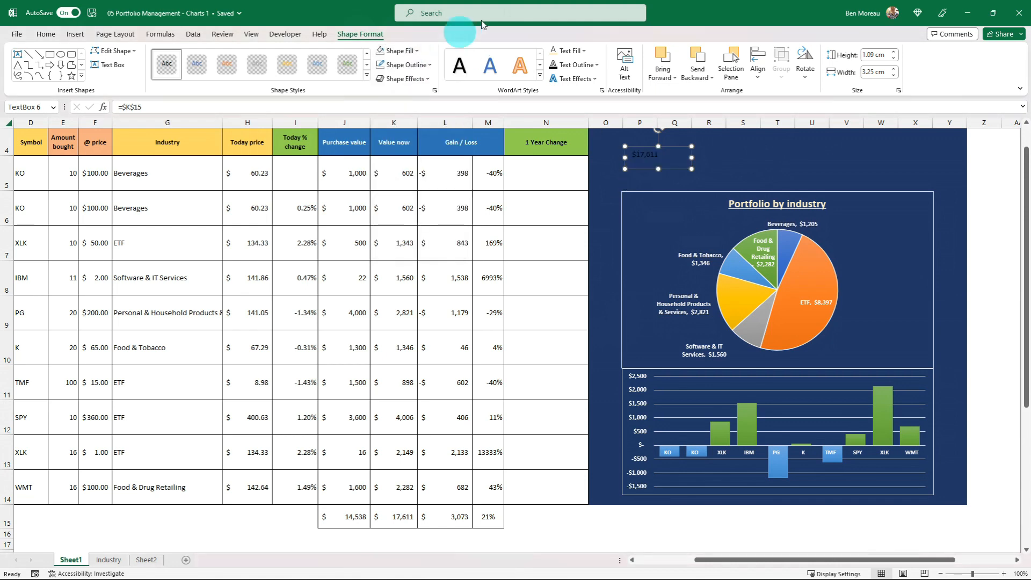
Format the linked total in the text box as white, bold text at font size 20
click(583, 51)
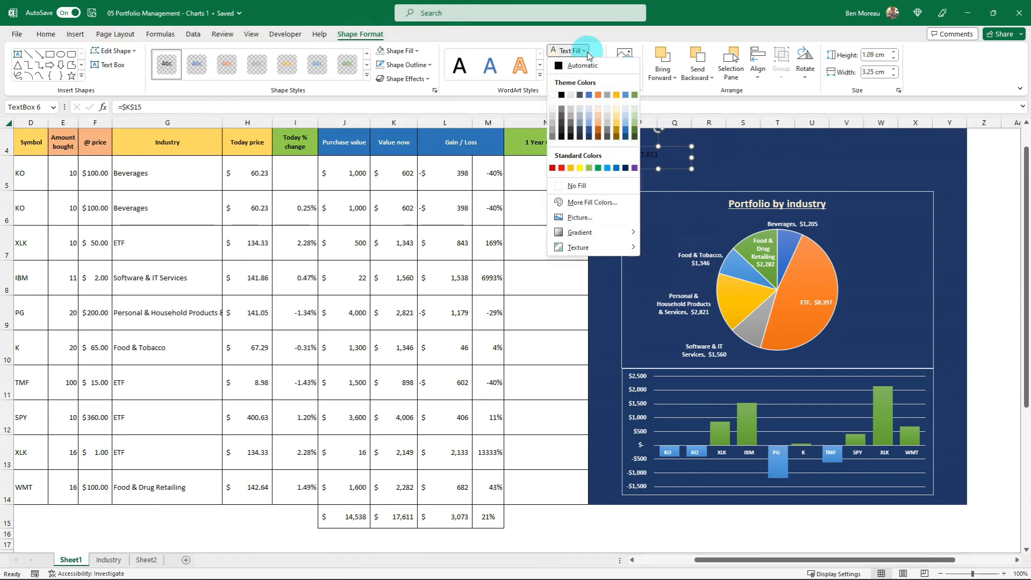
click(555, 96)
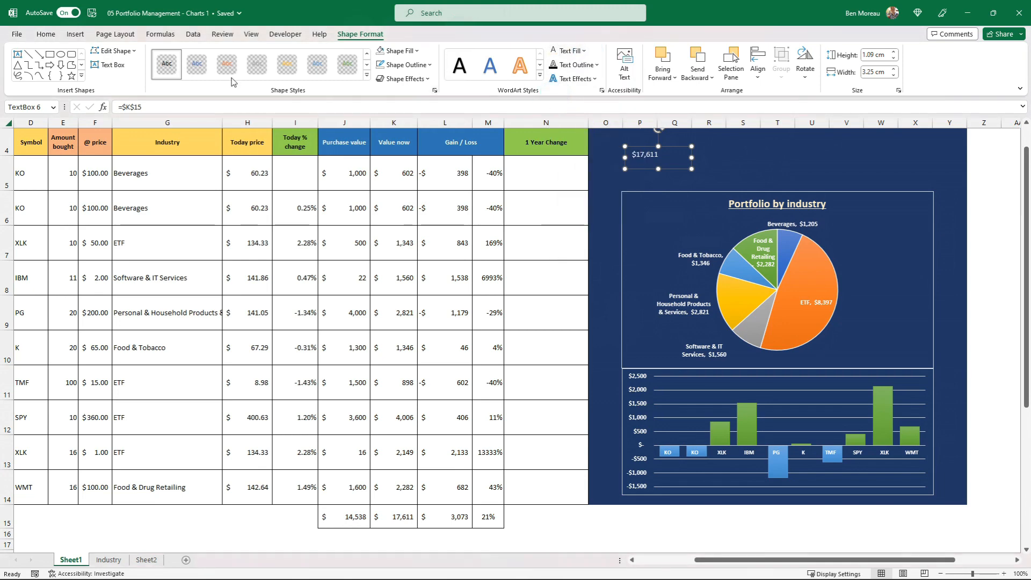
click(46, 33)
click(231, 55)
click(231, 54)
click(231, 54)
click(231, 54)
click(233, 56)
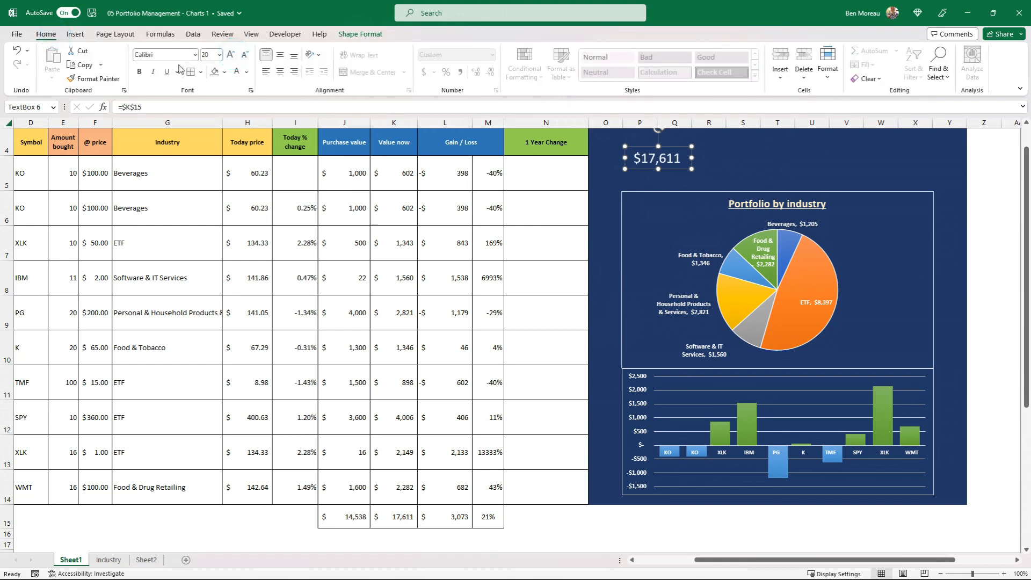
click(139, 73)
Apply the first outer shadow text effect to the linked total
click(375, 35)
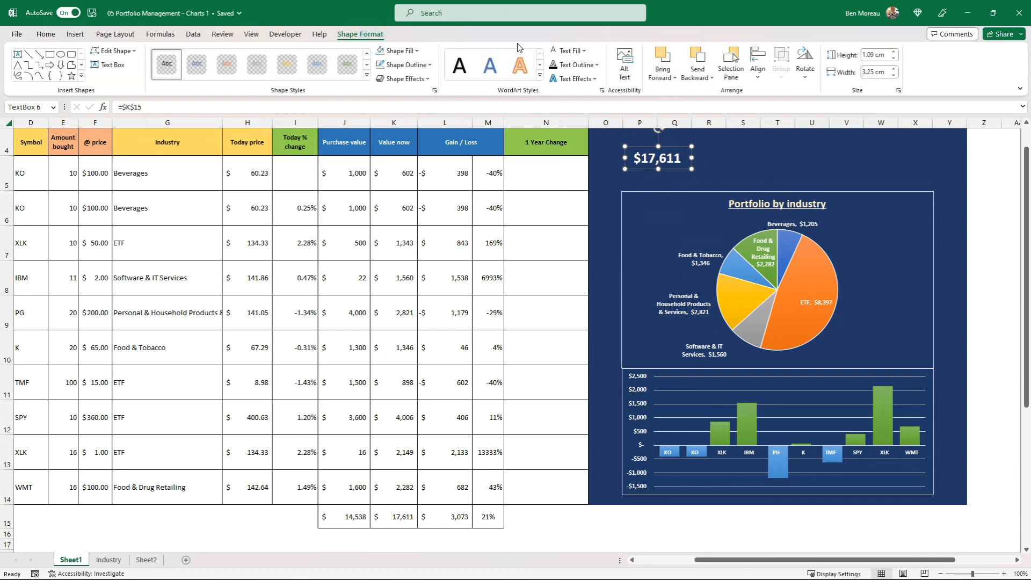
click(596, 79)
mouse_move(600, 103)
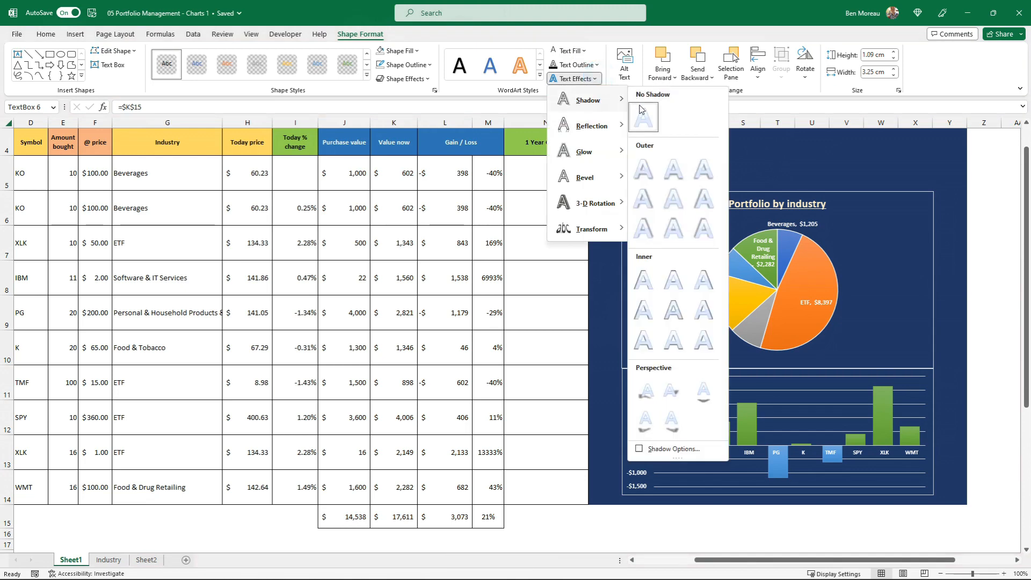
click(644, 169)
Set the linked total's font size to 24 and enlarge its text box slightly so the value fits
click(46, 34)
click(234, 58)
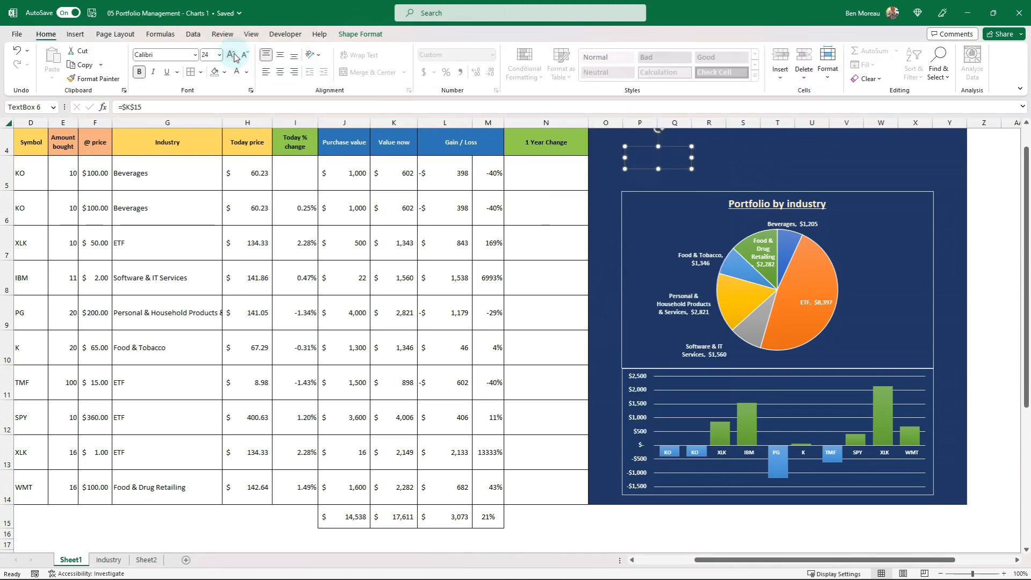
click(232, 57)
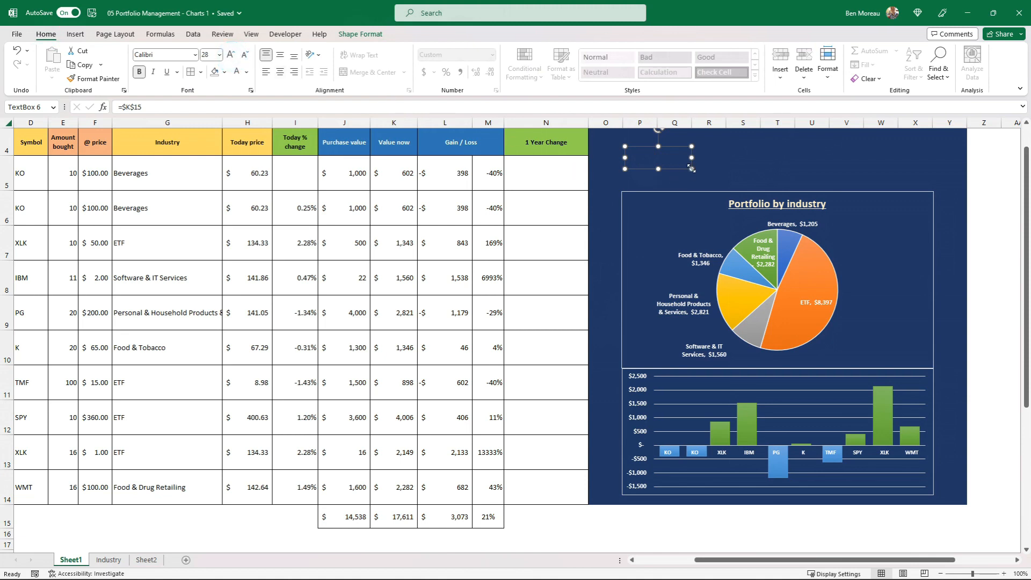
click(244, 57)
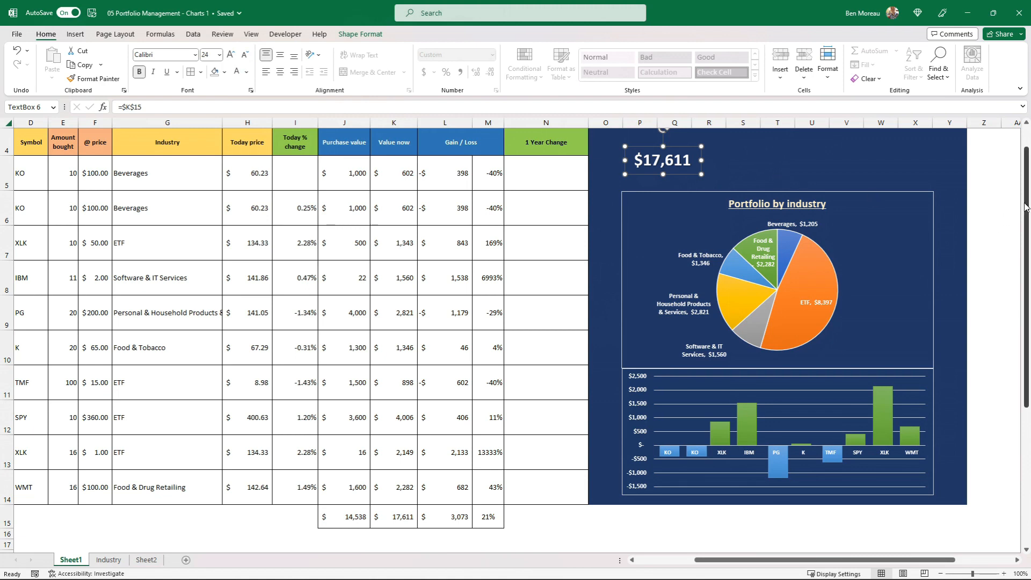
Move the linked total's text box slightly right and up within the blue area above the pie chart
scroll(1010, 199, up, 1)
click(690, 205)
drag(691, 205, 708, 200)
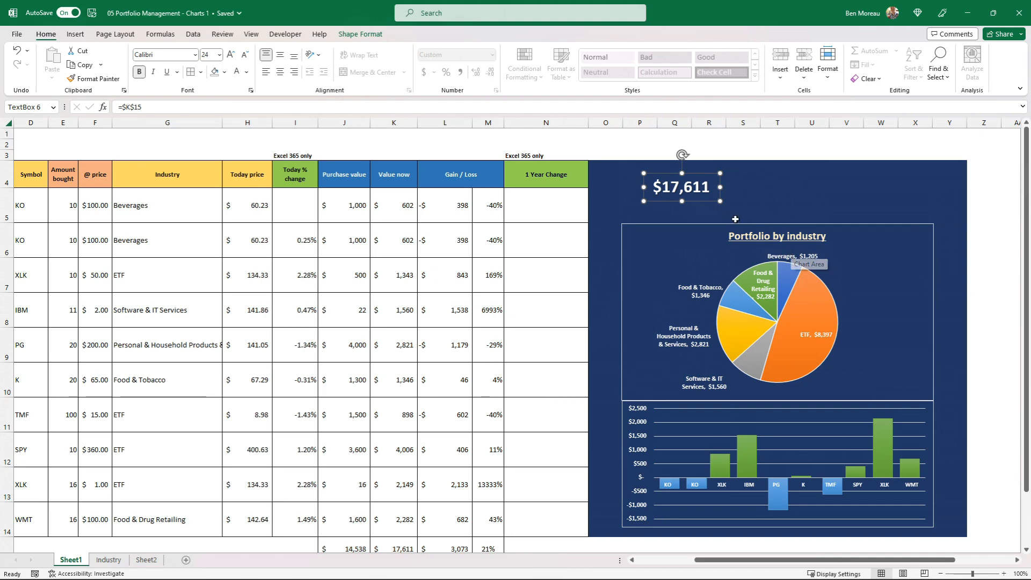
click(276, 141)
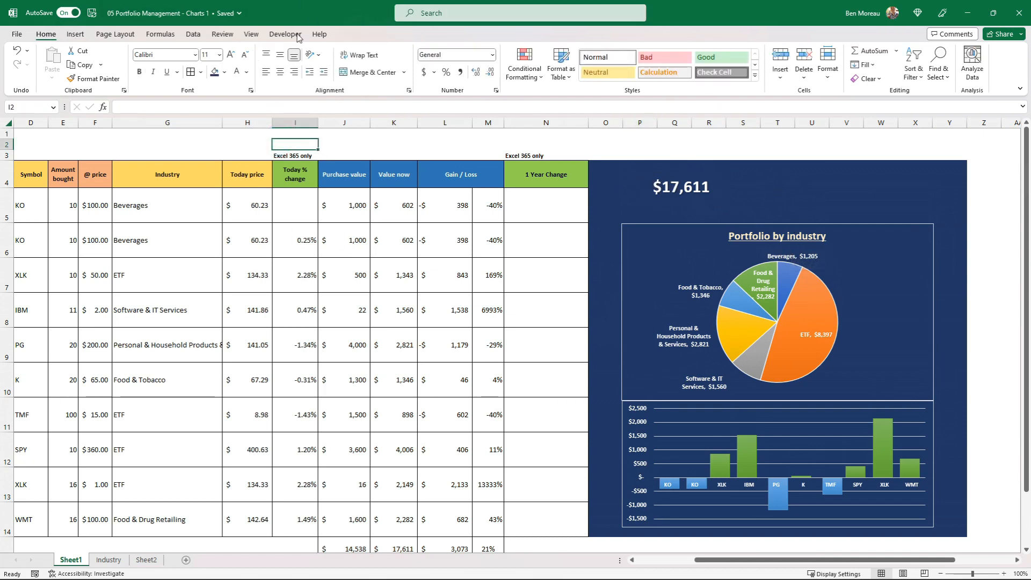
Add a text box reading "Portfolio Value", about 3.73 cm wide and 0.87 cm high, and place it directly above the linked total
click(75, 34)
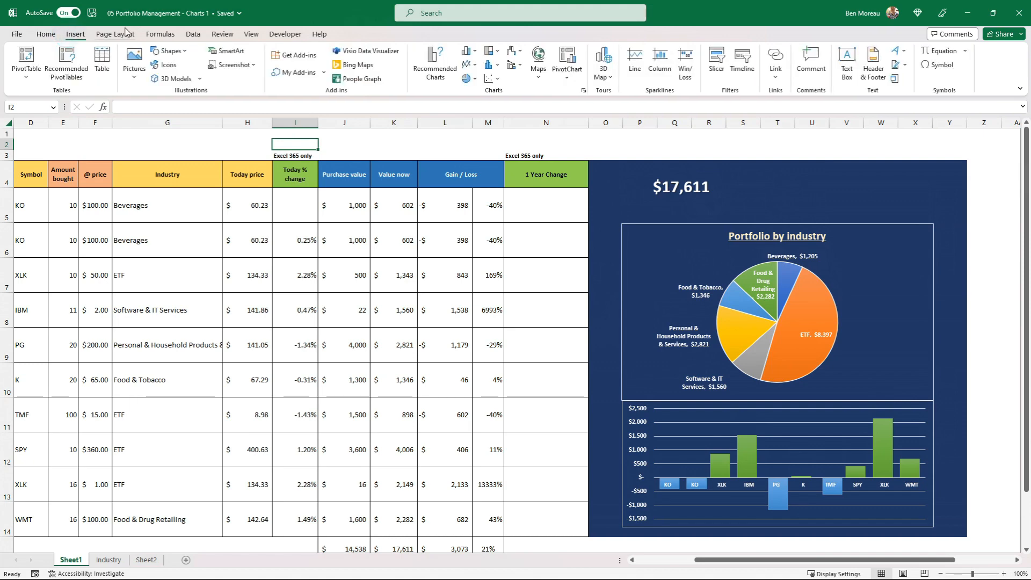
click(846, 61)
drag(754, 189, 798, 206)
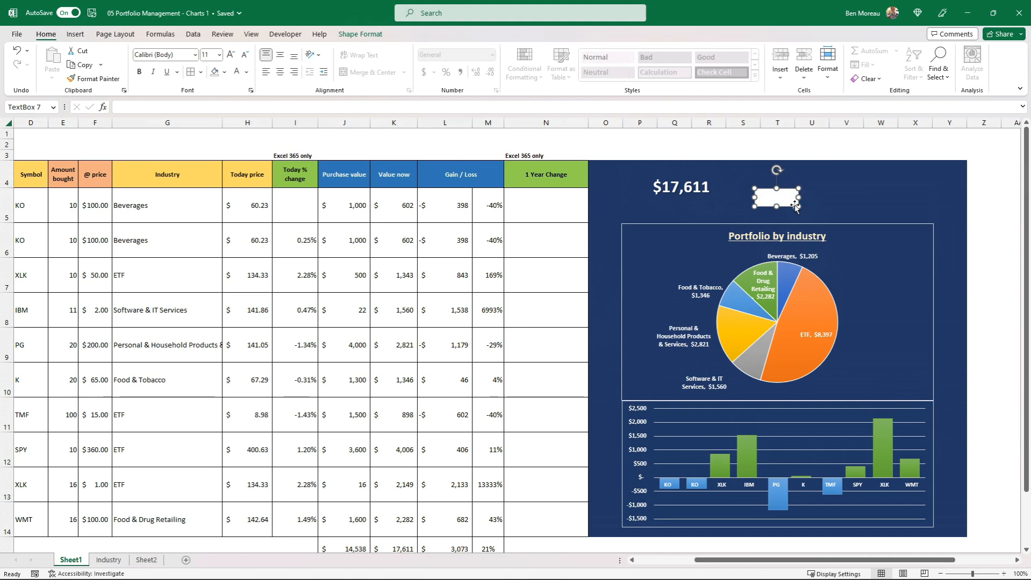
text(Portfol)
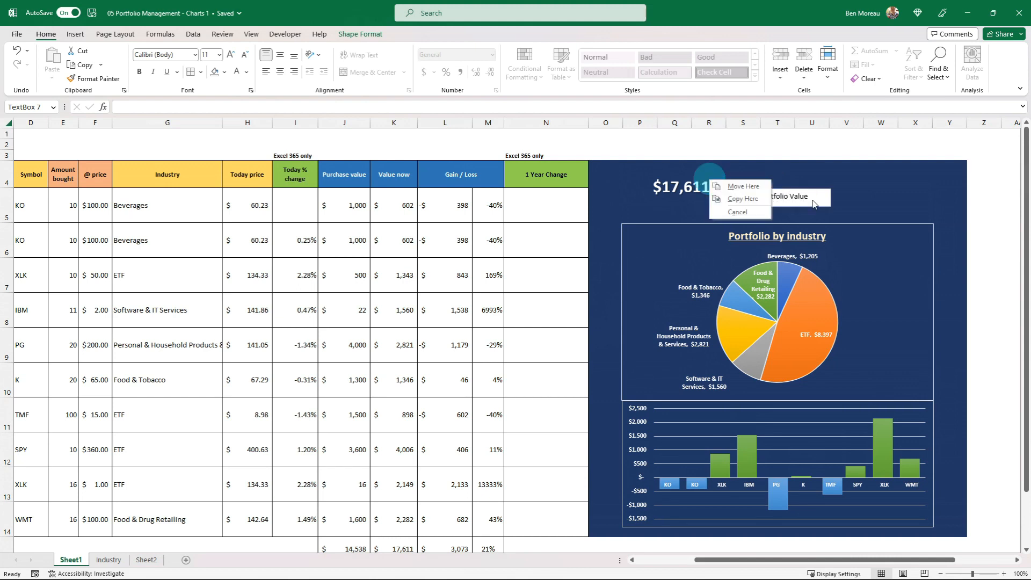
click(813, 205)
drag(811, 205, 695, 175)
Give the "Portfolio Value" label no fill and pale gold, bold, underlined text, and nudge it slightly right and down
click(371, 33)
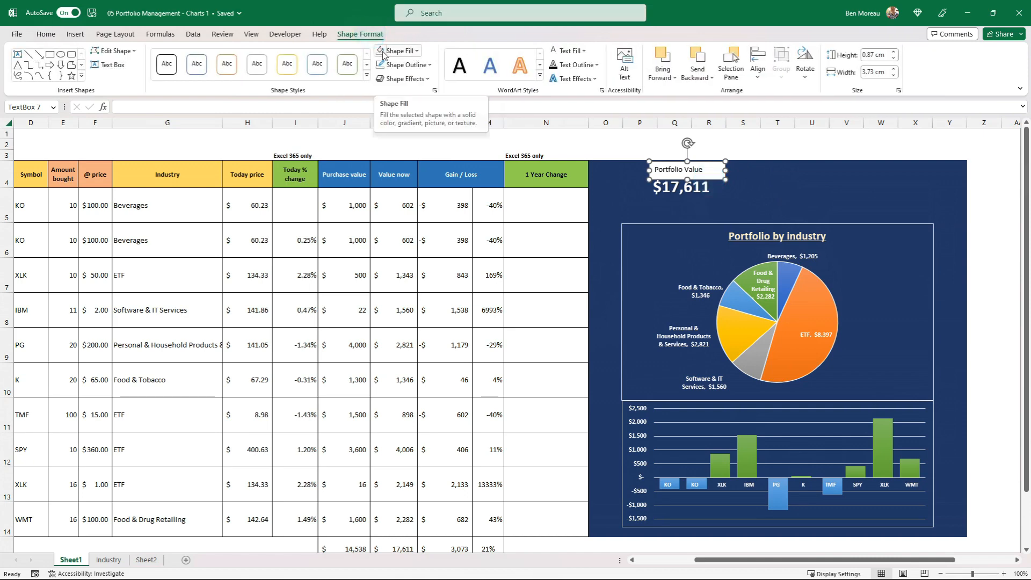
click(383, 53)
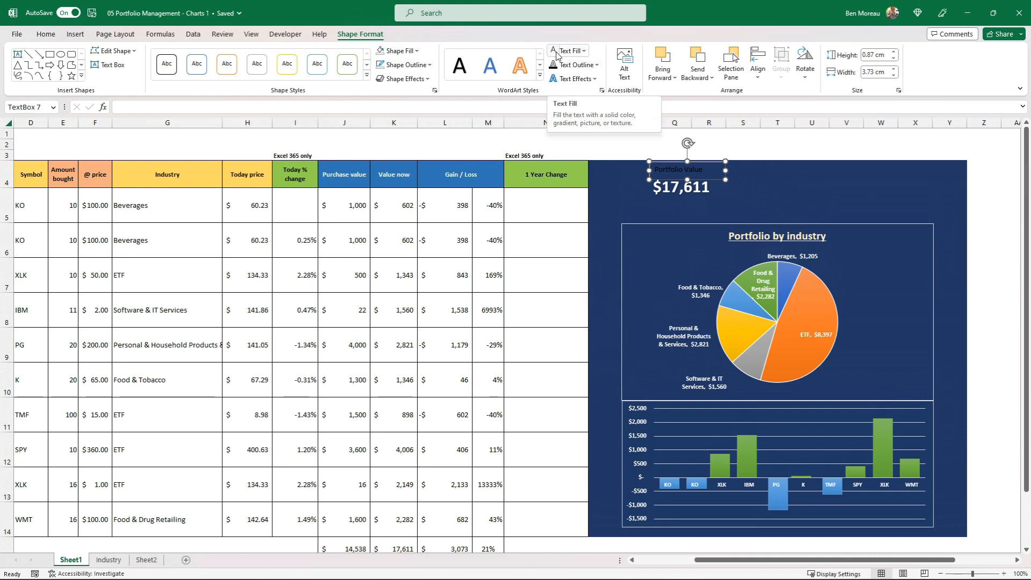
click(584, 51)
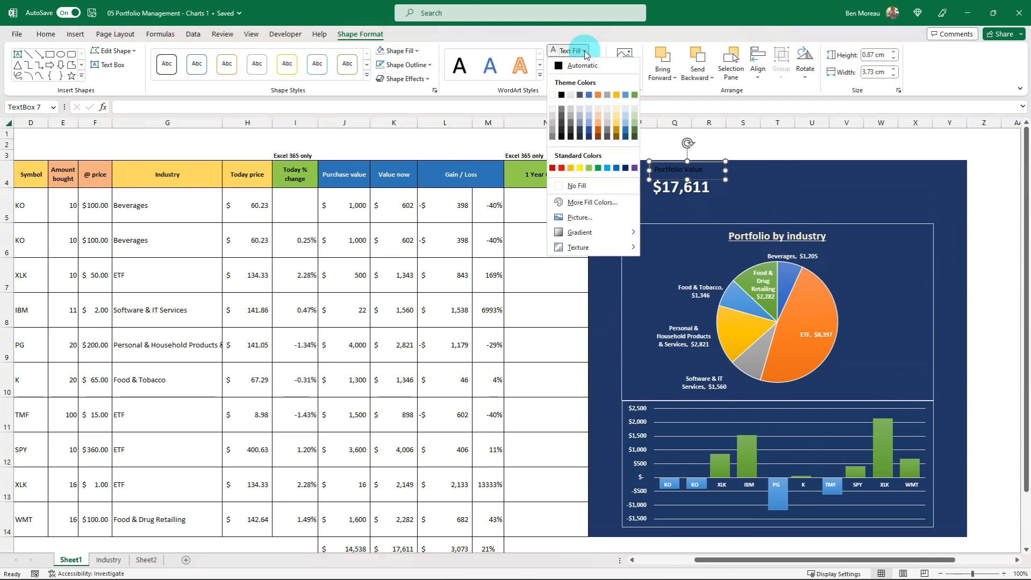
click(616, 113)
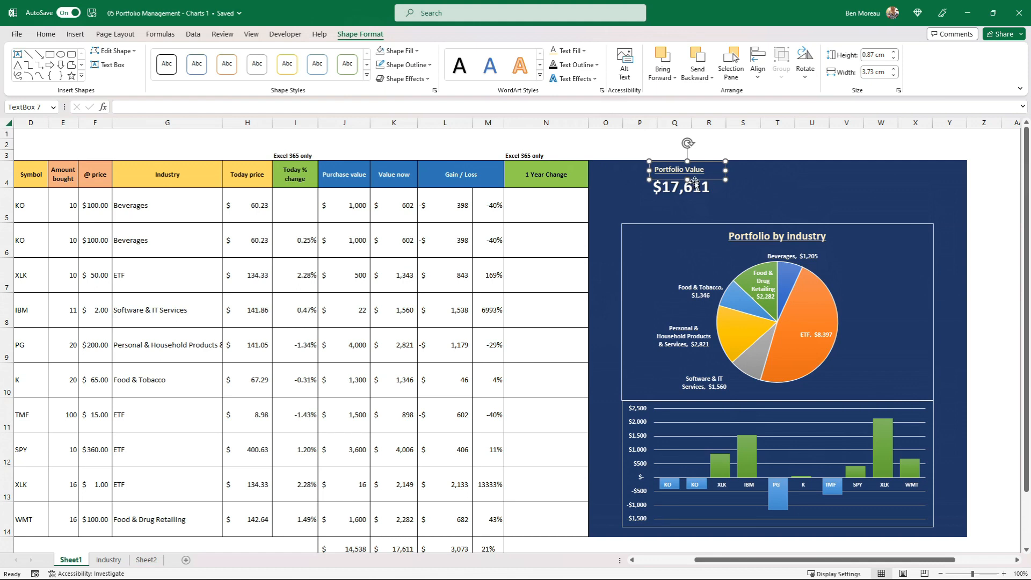
drag(695, 182, 698, 184)
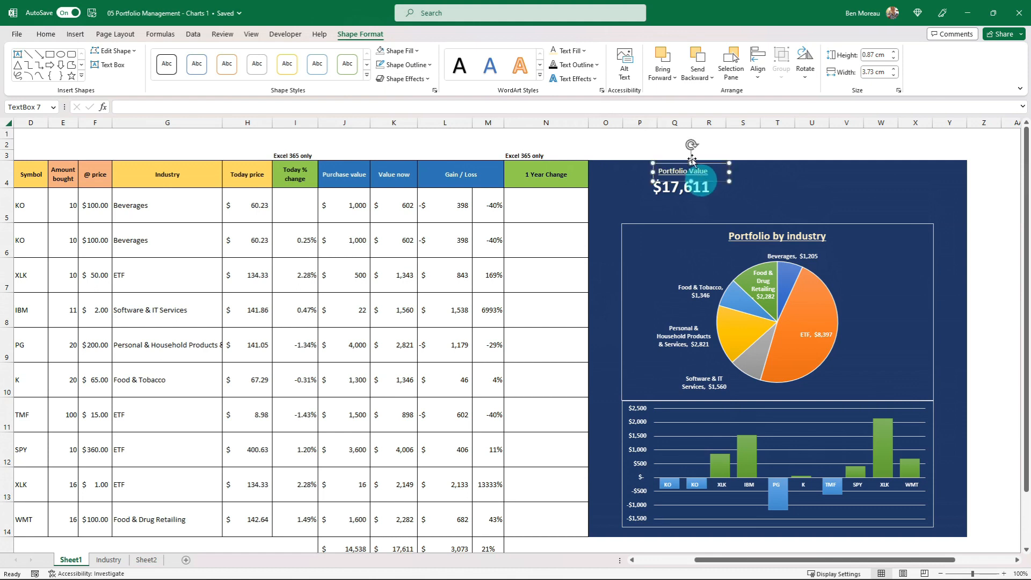
Remove the outline from the "Portfolio Value" label
click(654, 153)
click(599, 132)
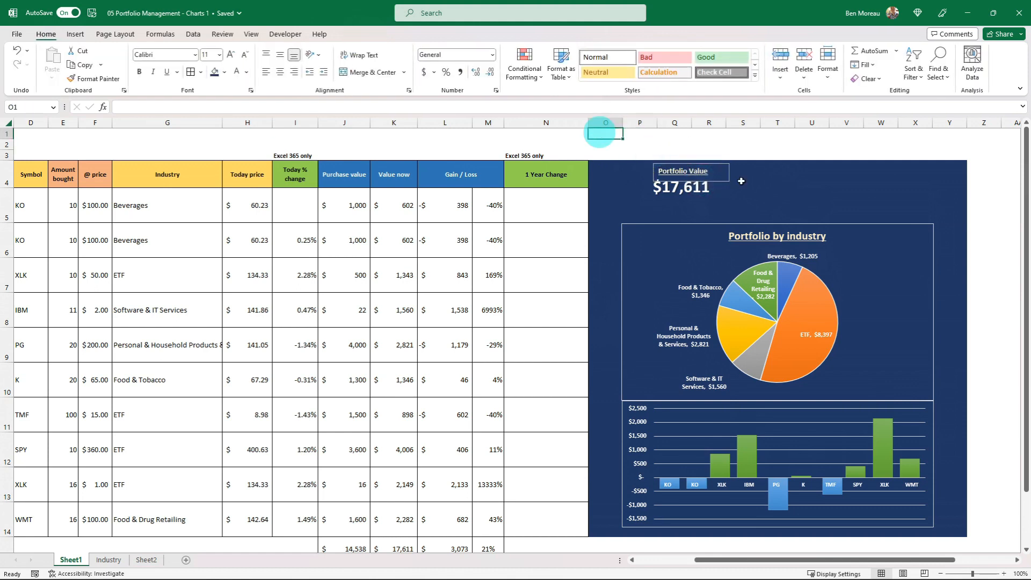
click(725, 181)
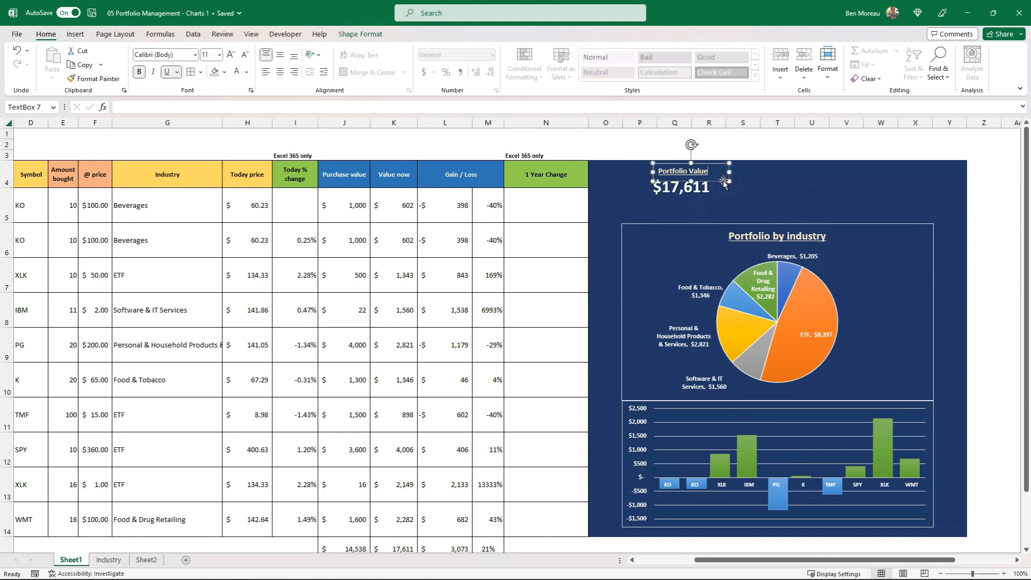
click(367, 35)
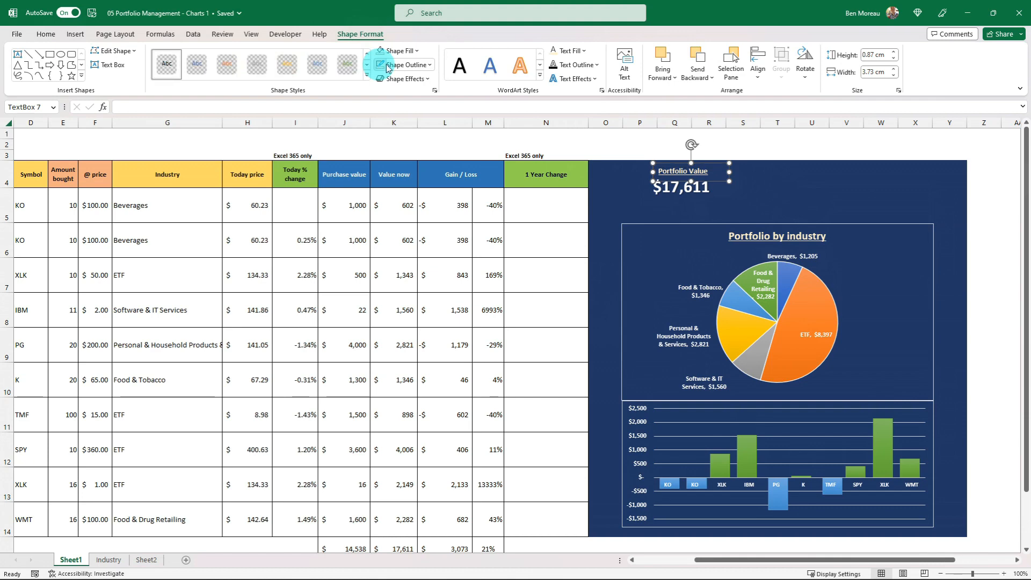
click(518, 146)
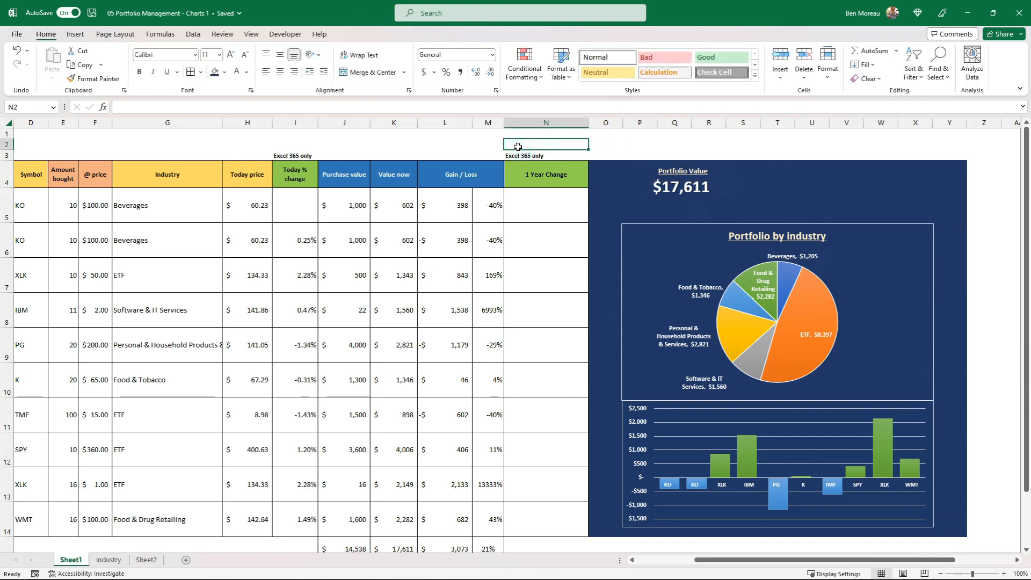
Duplicate the "Portfolio Value" label and place the copy to the right of the original, above the pie chart
click(664, 170)
scroll(479, 442, down, 2)
scroll(670, 166, up, 1)
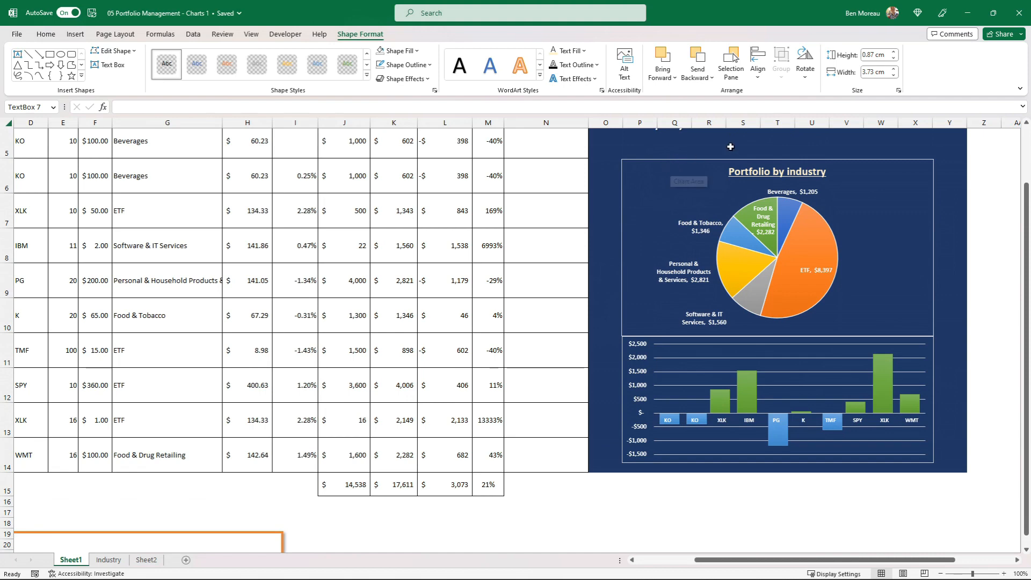
scroll(730, 146, up, 2)
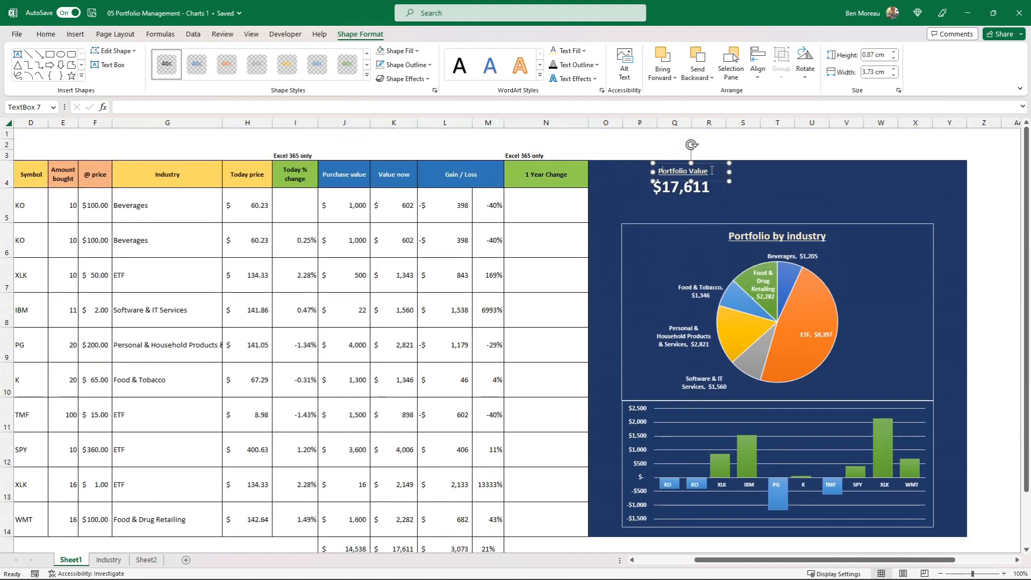
click(713, 183)
click(805, 190)
key(ctrl+v)
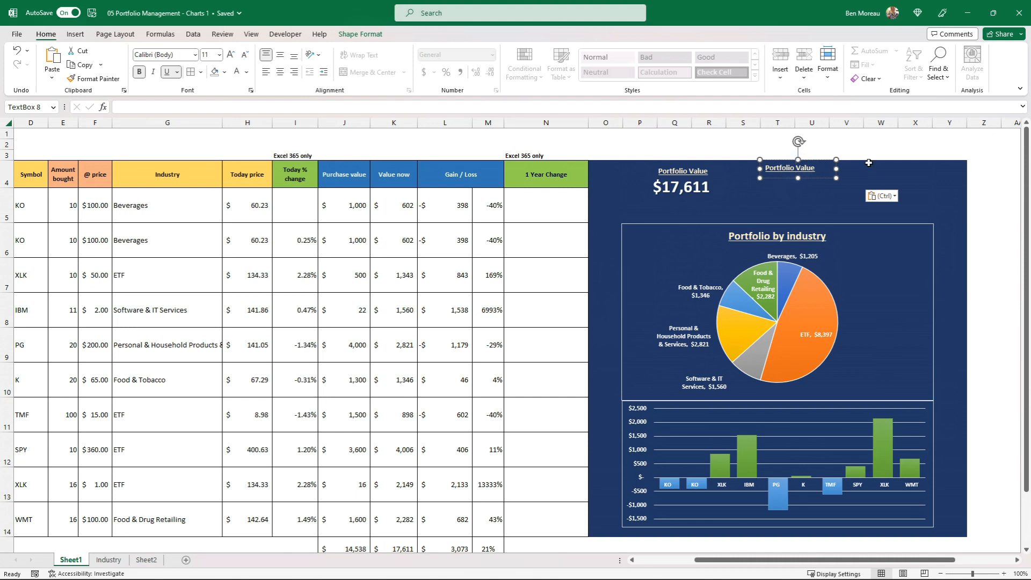
Change the copied label's text to "Gain / Loss" and nudge it level with the "Portfolio Value" label
key(ctrl+a)
text(Ga)
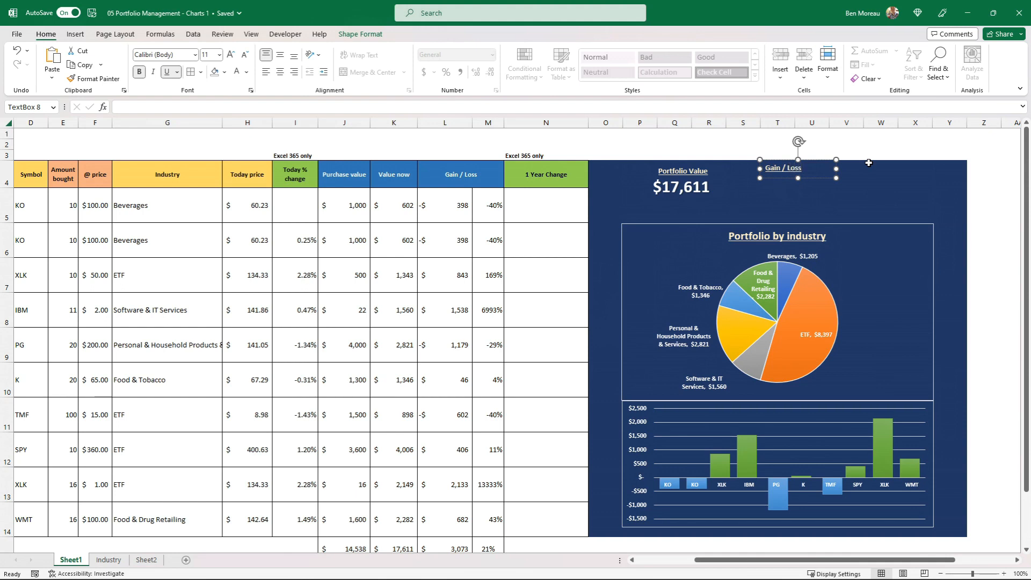
click(831, 182)
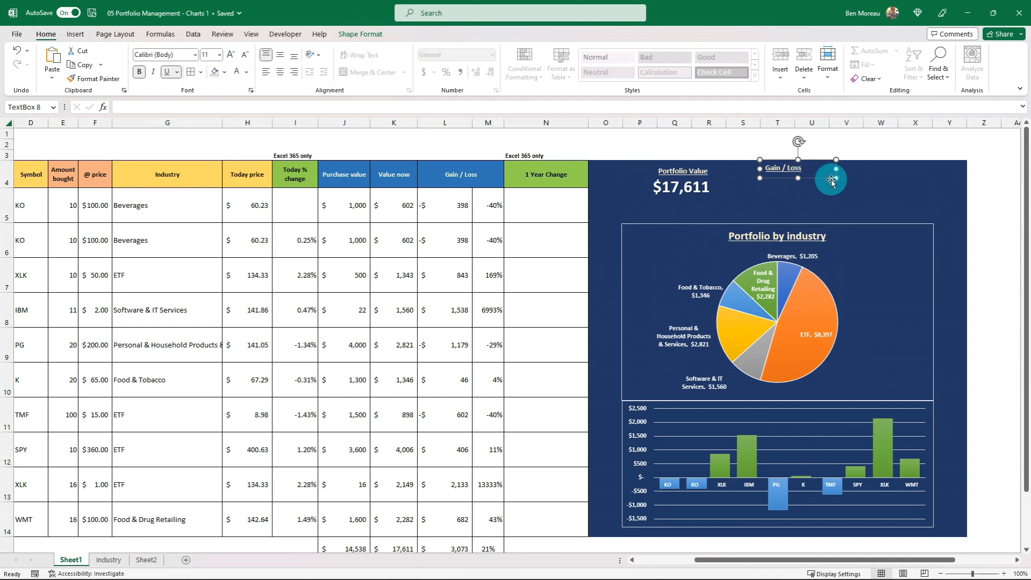
click(820, 179)
drag(819, 179, 815, 180)
Duplicate the linked portfolio total's text box and place the copy below the "Gain / Loss" label
click(702, 192)
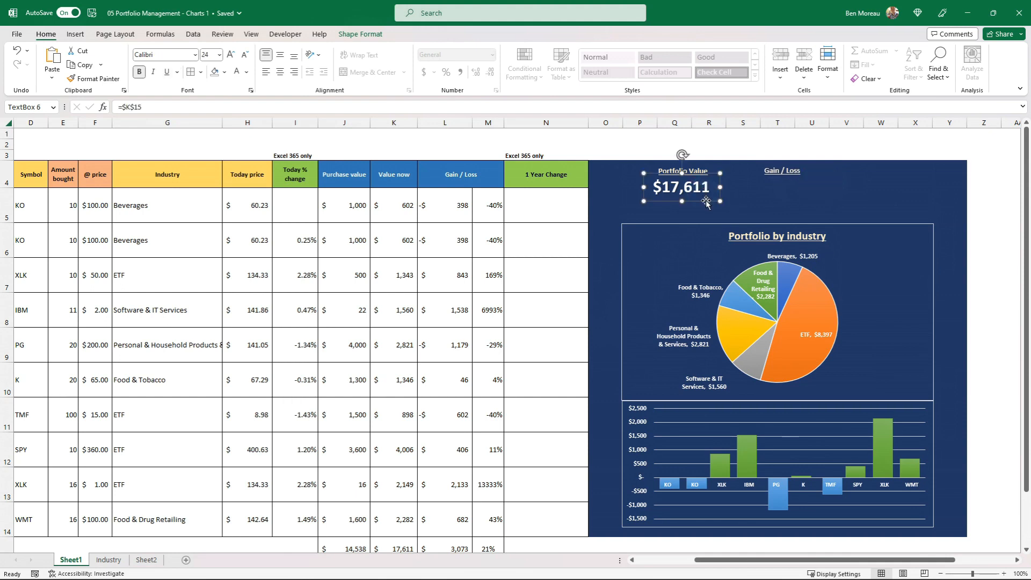
key(ctrl+c)
click(763, 198)
key(ctrl+v)
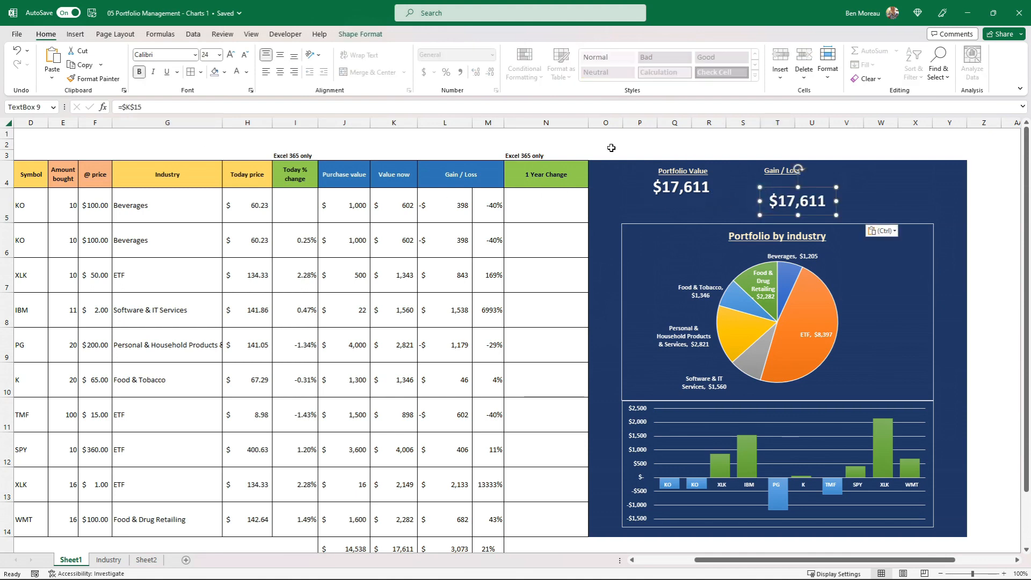
Link the copied value text box to the total gain/loss in cell L15 with =$L$15
click(161, 110)
key(BackSpace)
key(BackSpace)
key(BackSpace)
key(BackSpace)
key(BackSpace)
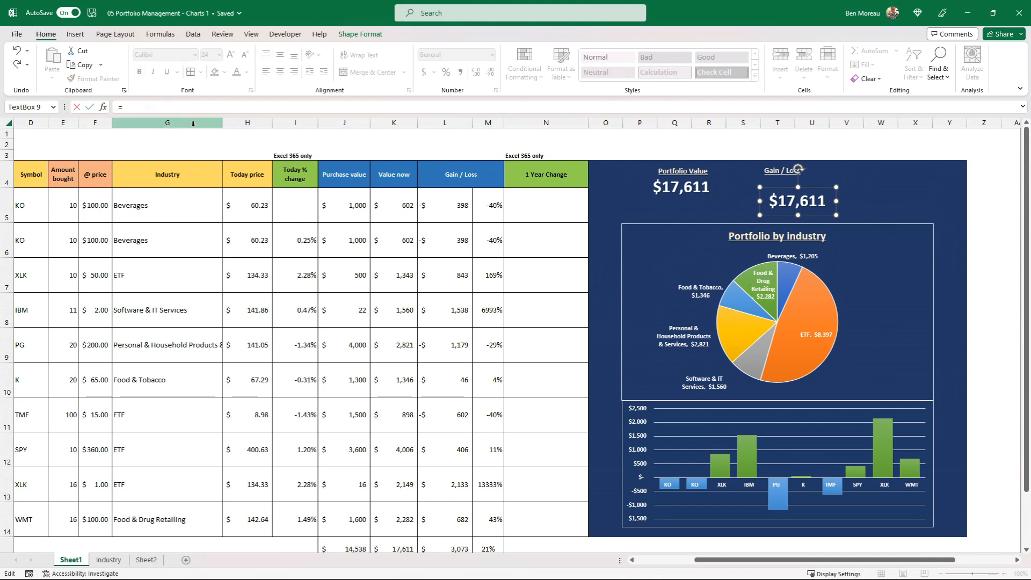
scroll(394, 261, down, 1)
scroll(405, 261, down, 2)
scroll(431, 248, up, 2)
scroll(433, 349, down, 2)
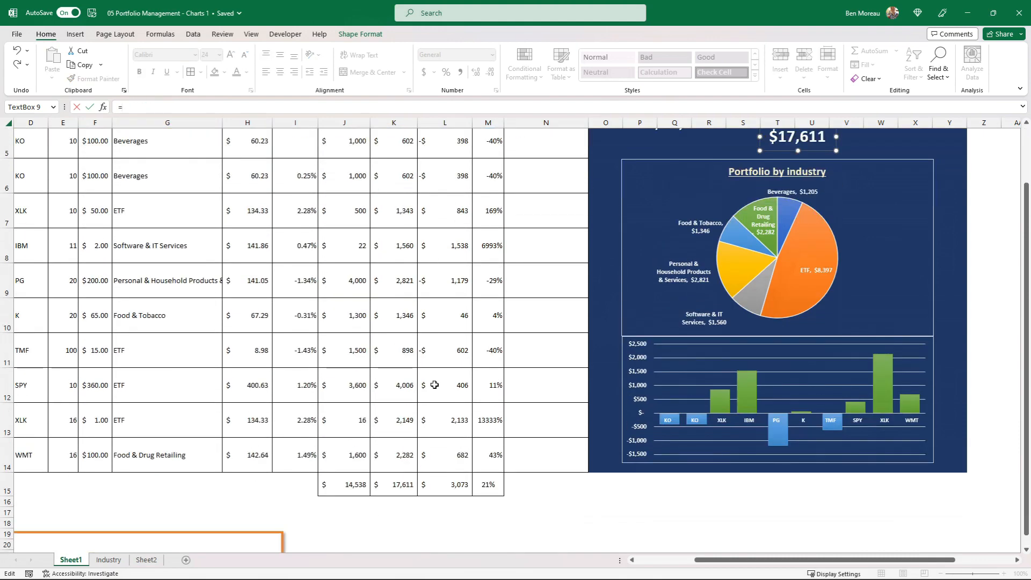
click(452, 483)
key(F4)
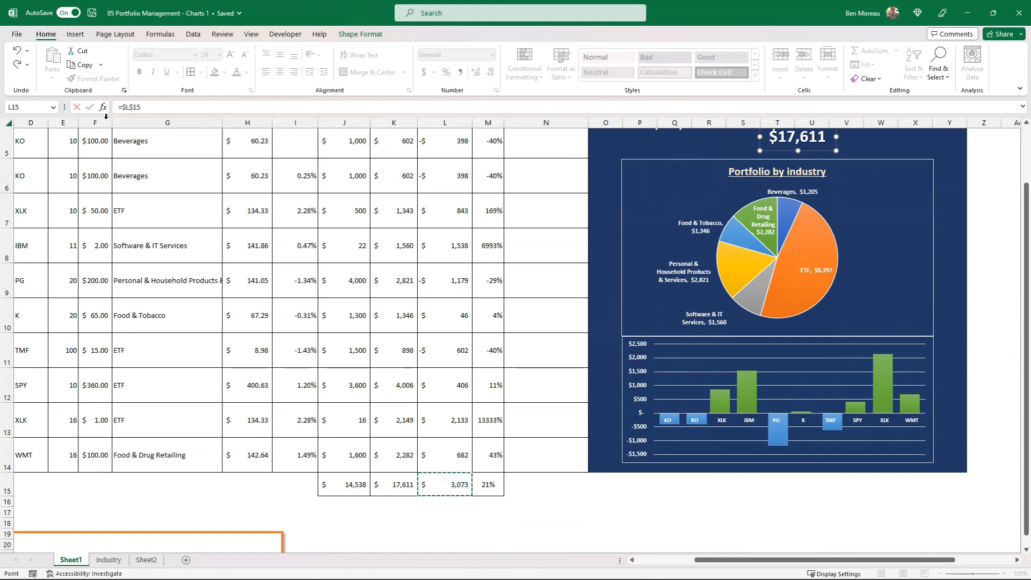
click(90, 107)
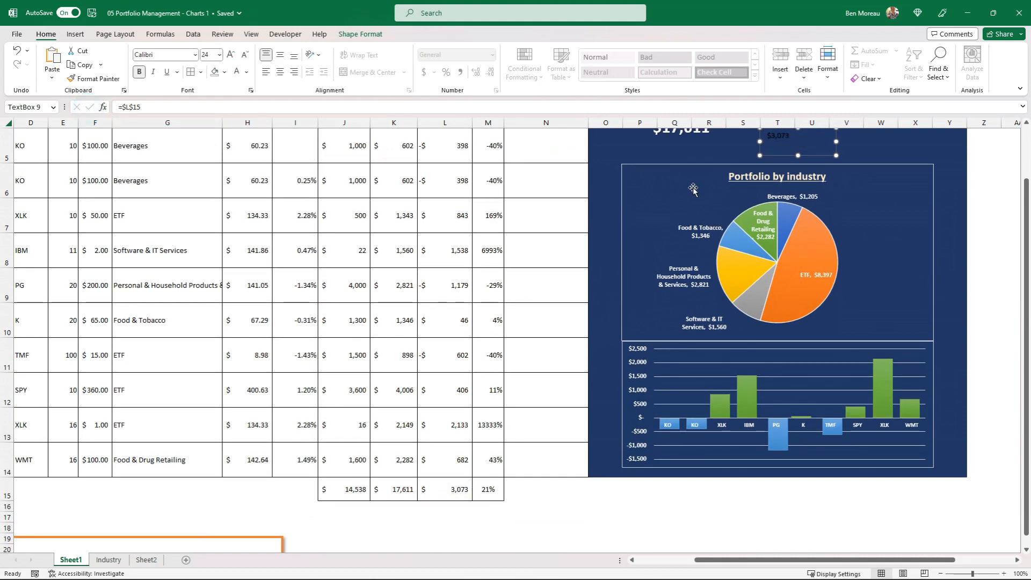
Give the linked gain/loss value a light gradient text fill at font size 16, and move it directly under its label
scroll(733, 177, up, 2)
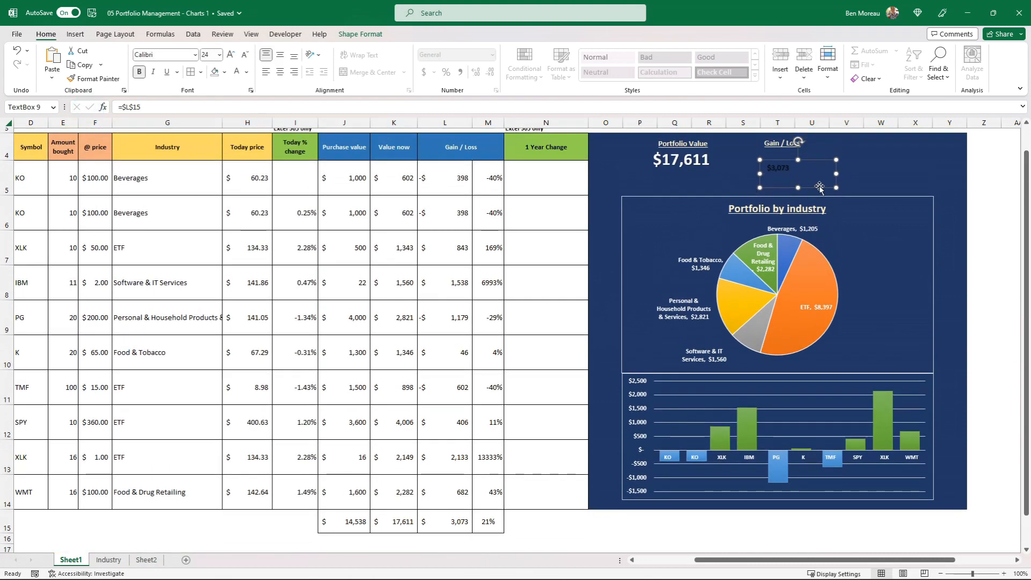
click(363, 34)
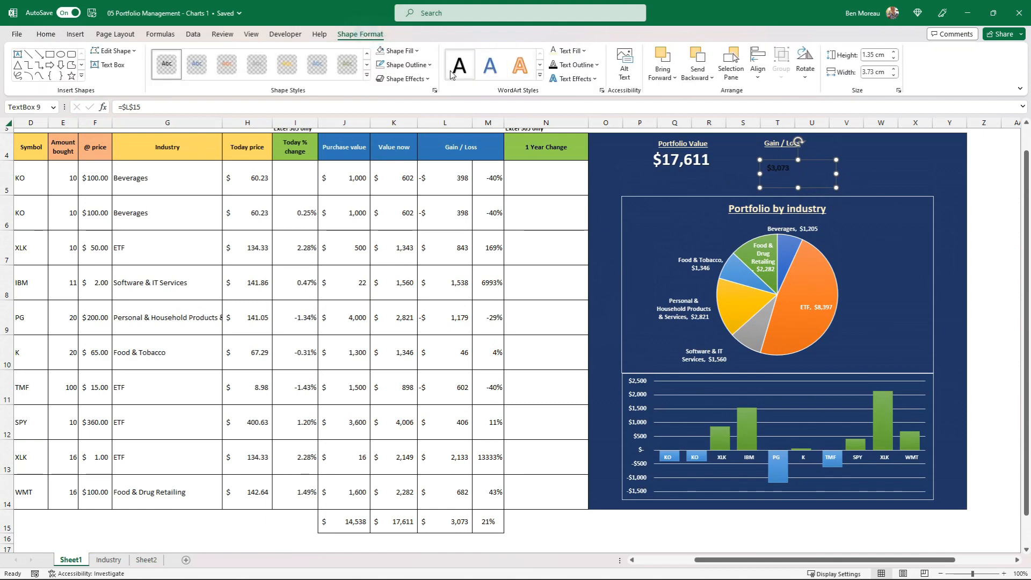
click(585, 51)
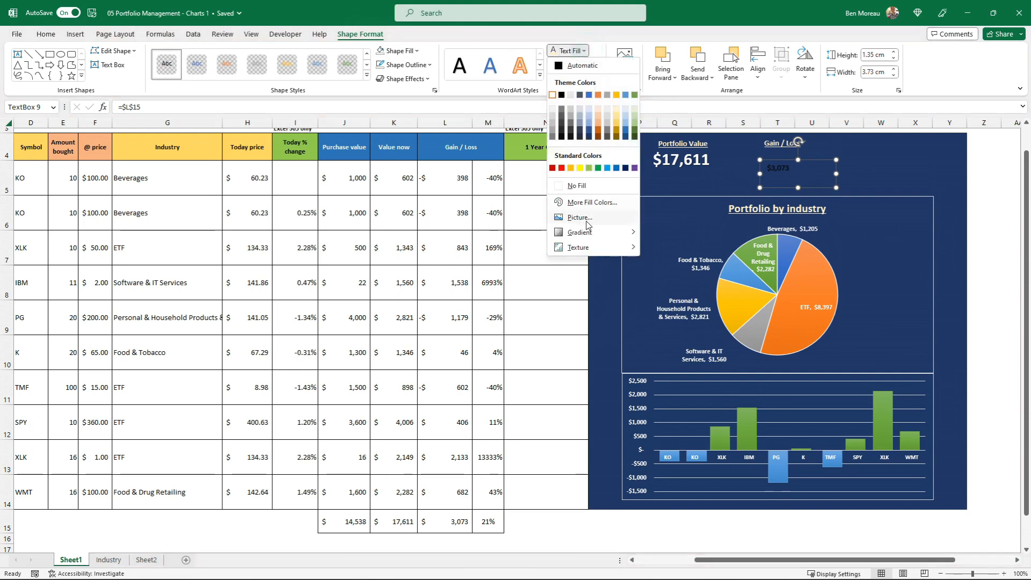
mouse_move(589, 238)
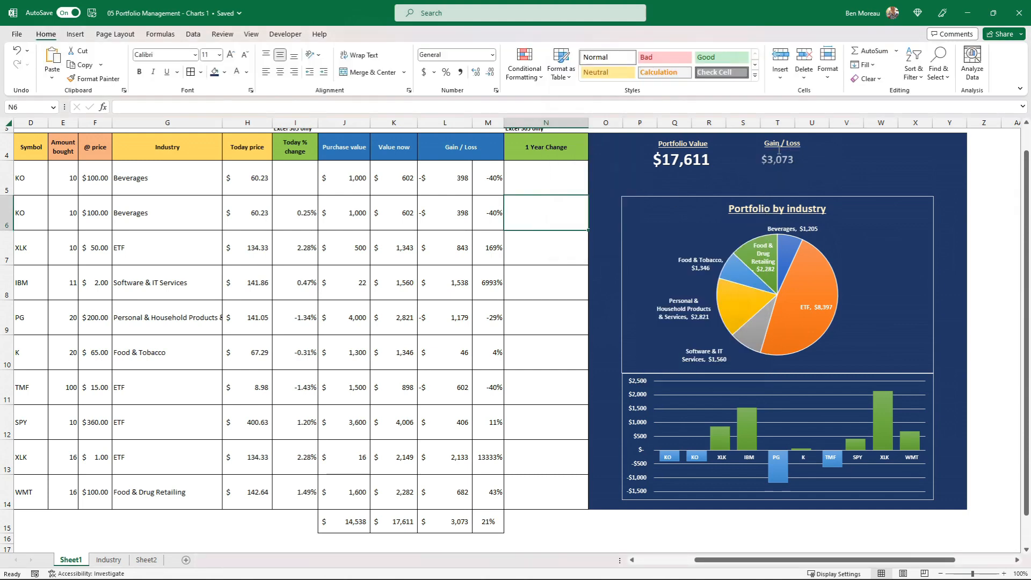
Move the "Gain / Loss" label and its linked value further right, keeping the value just below the label
click(788, 163)
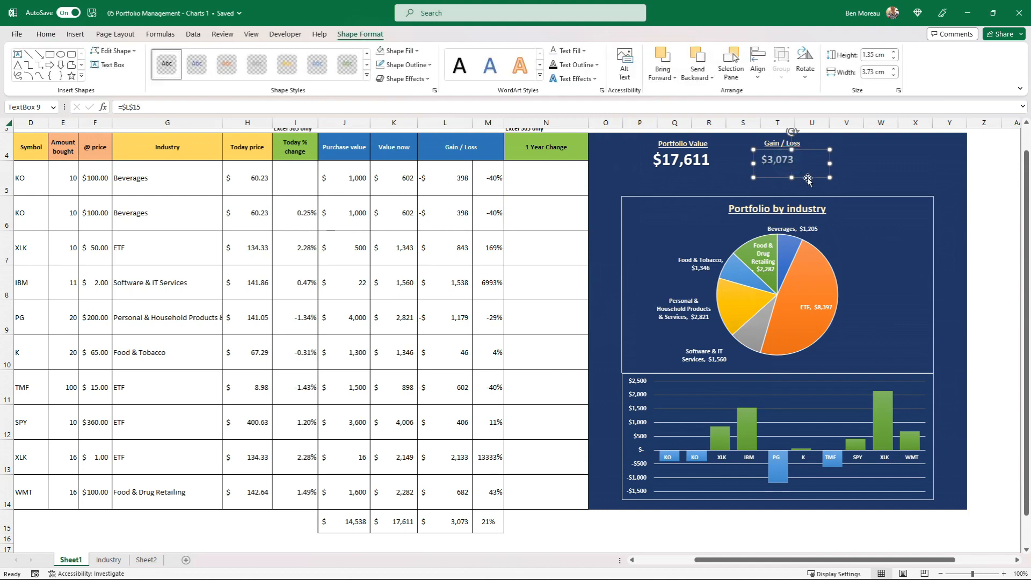
drag(808, 180, 873, 152)
drag(789, 164, 846, 177)
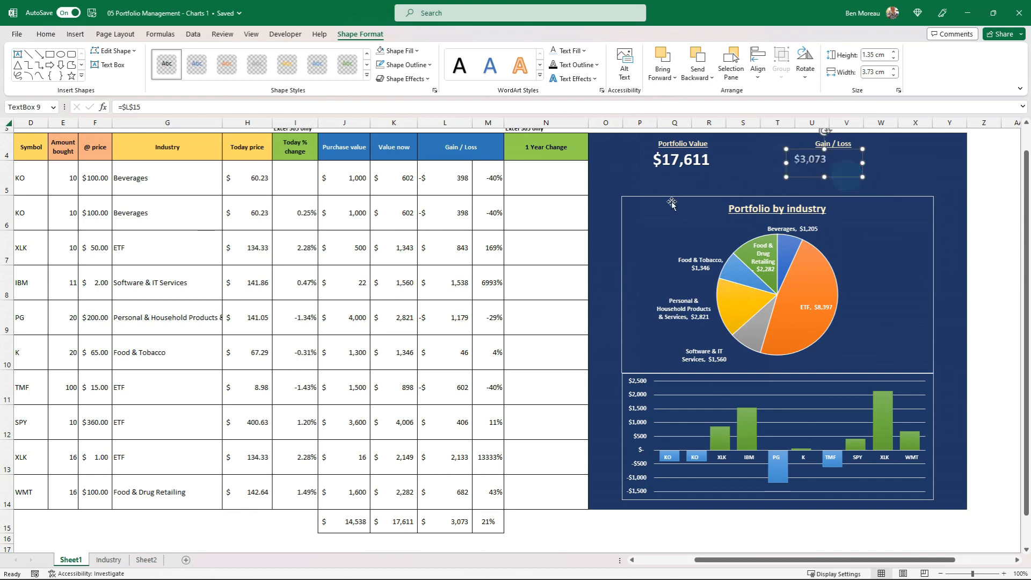
Duplicate the linked gain/loss value's text box and paste the copy at cell W5, to the right of the original
click(533, 224)
scroll(521, 224, down, 3)
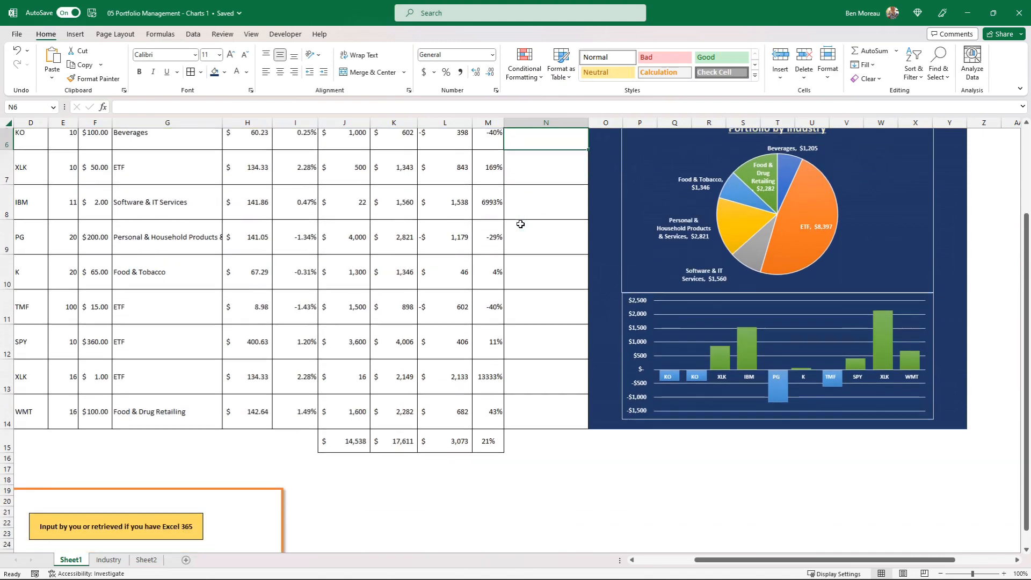
click(489, 425)
scroll(563, 385, up, 3)
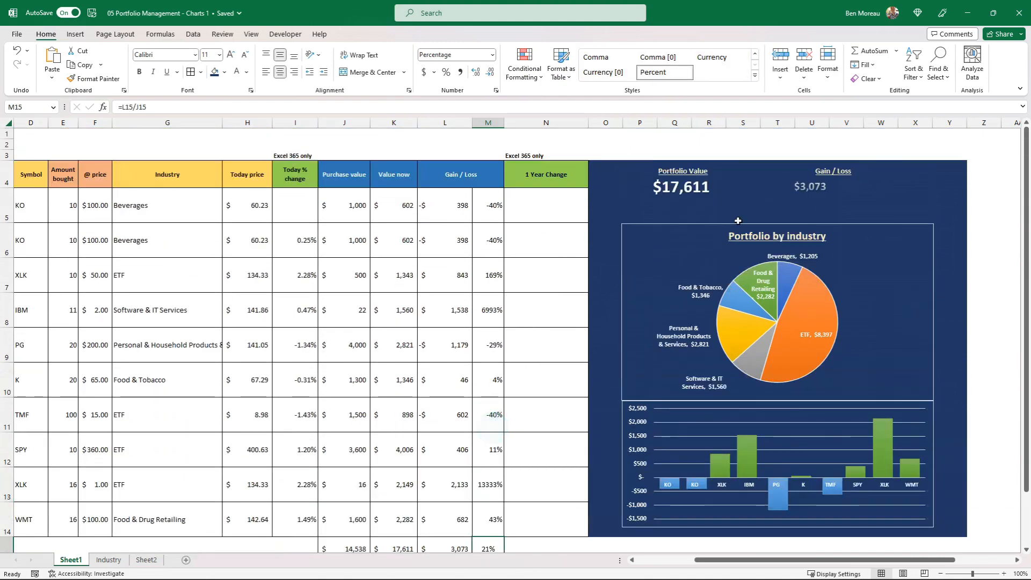
click(805, 186)
click(848, 208)
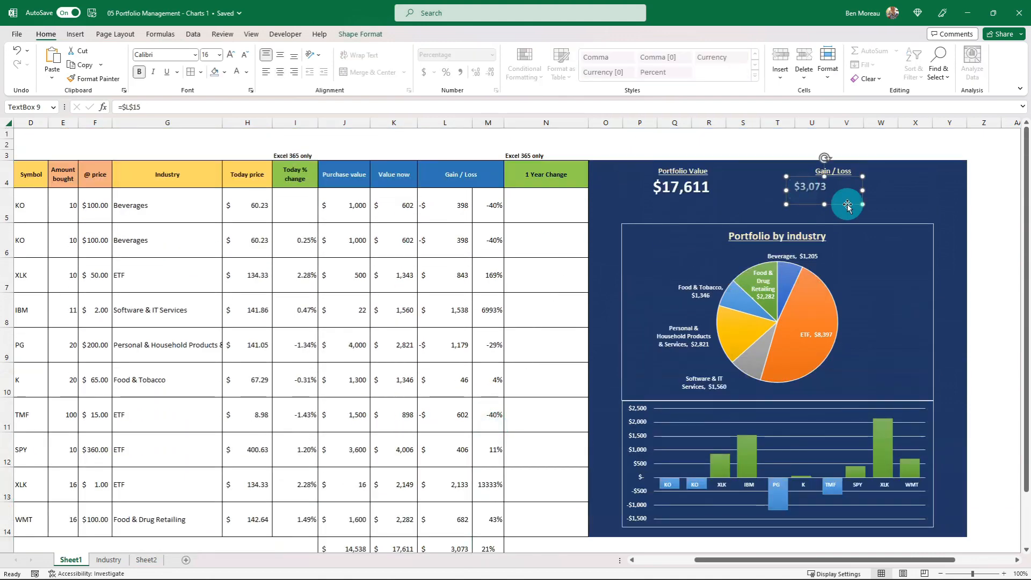
click(896, 213)
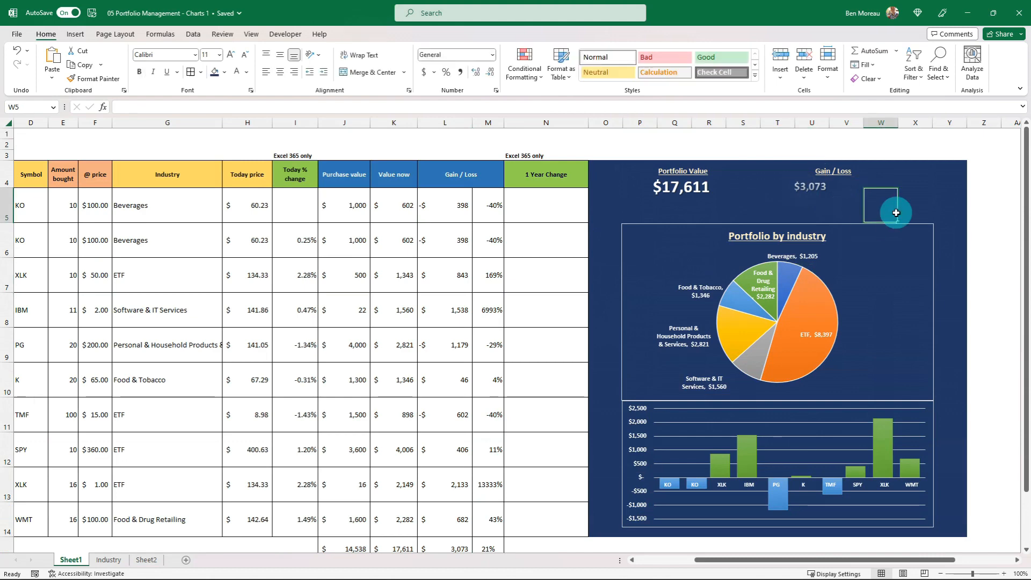
key(ctrl+v)
Link the copied text box to the gain percentage in cell M15 with =$M$15, and make its text white
scroll(415, 429, down, 1)
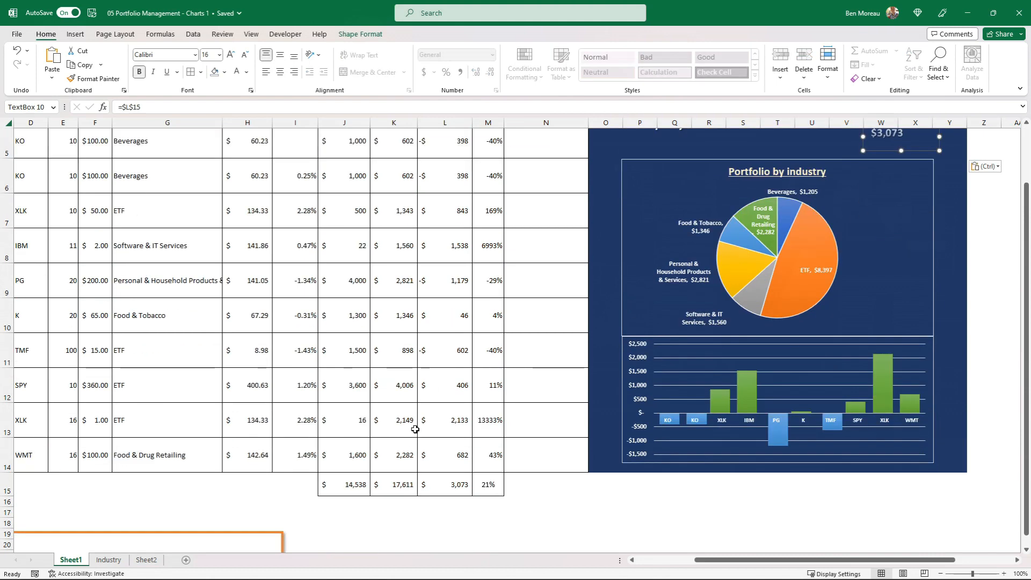
scroll(564, 419, up, 1)
click(161, 105)
key(BackSpace)
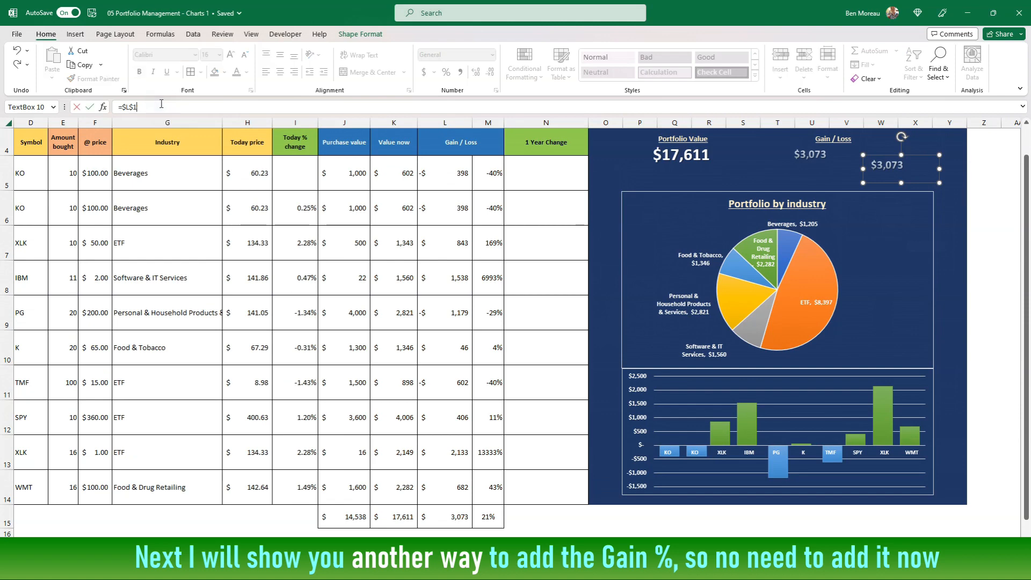
click(486, 517)
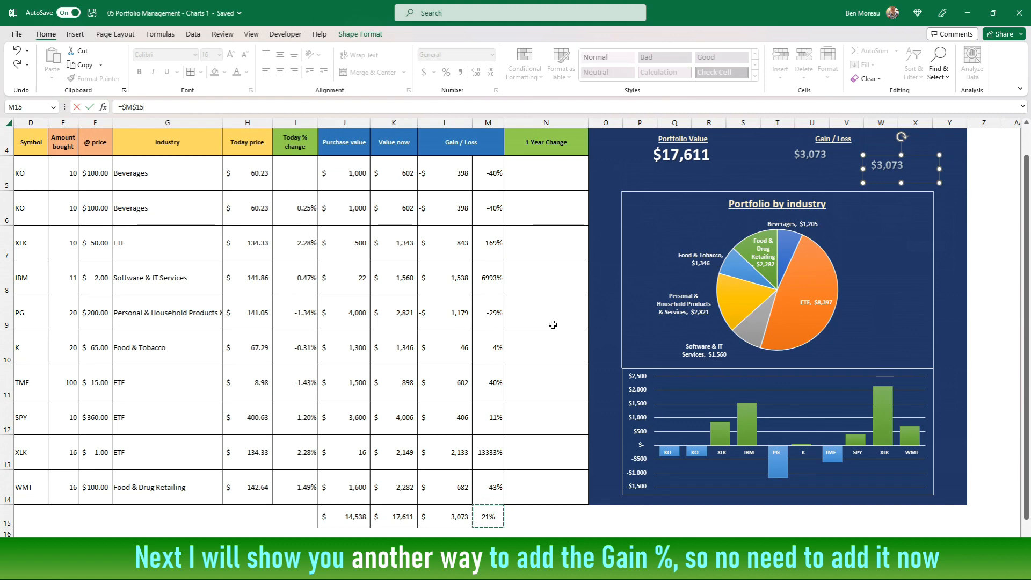
key(Return)
click(246, 72)
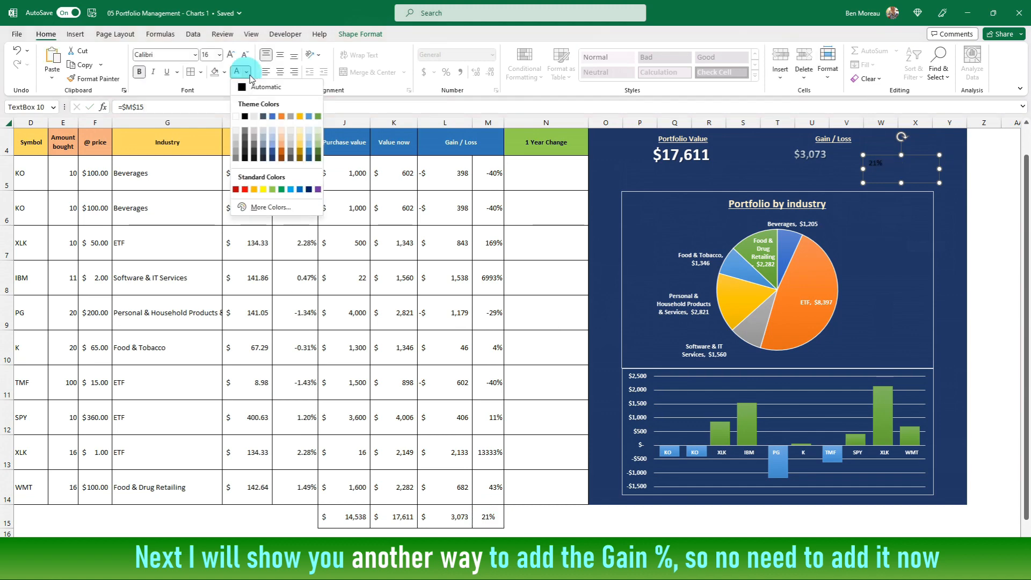
click(235, 116)
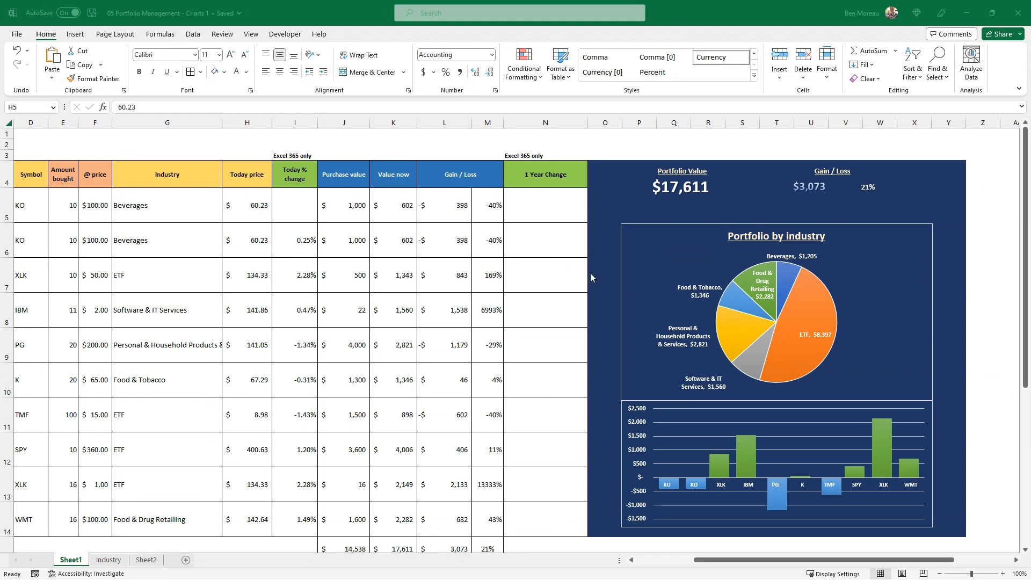
Examine the percentage text box's link and the formula in its source cell M15
click(694, 183)
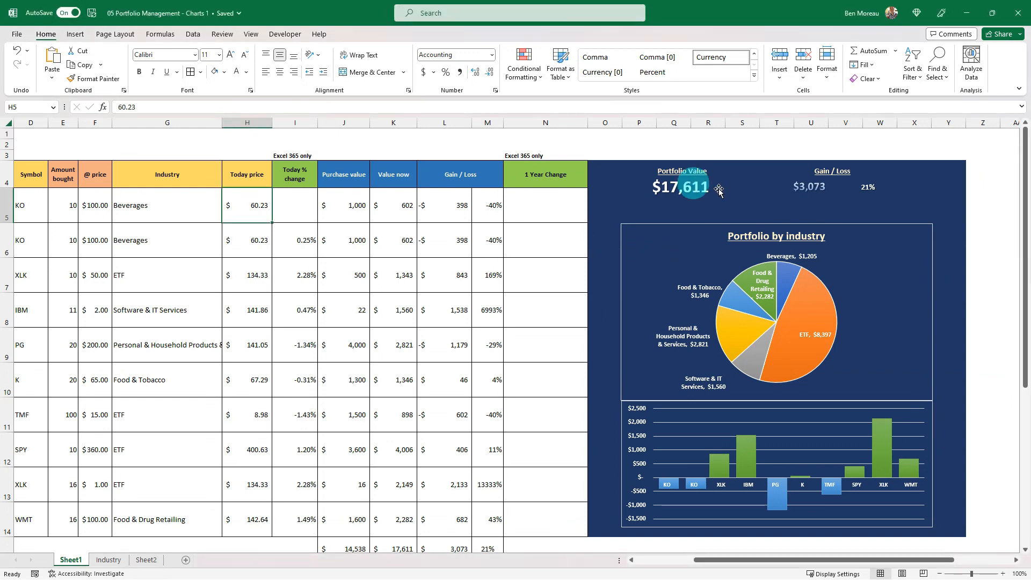
click(868, 187)
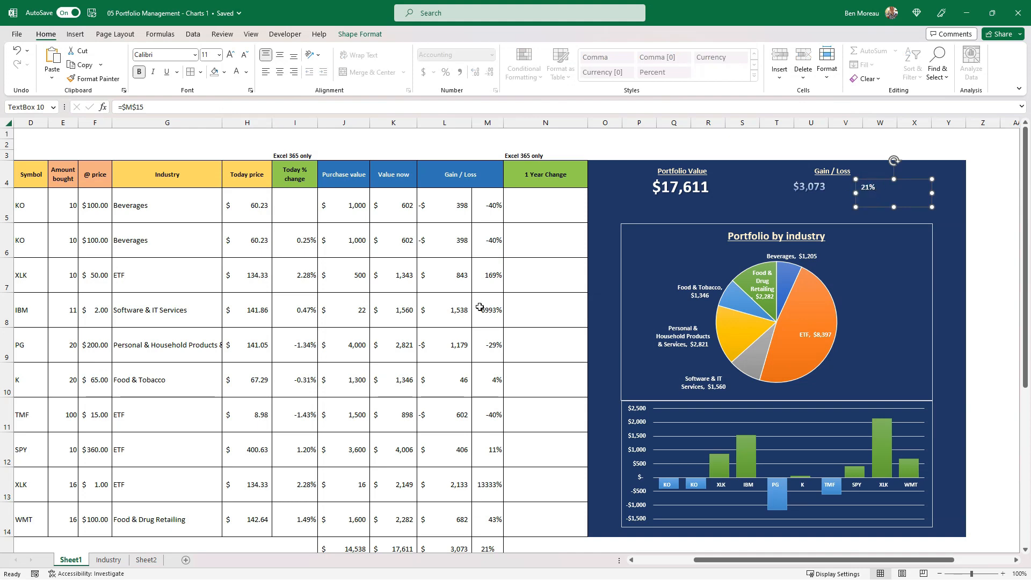
scroll(480, 307, down, 2)
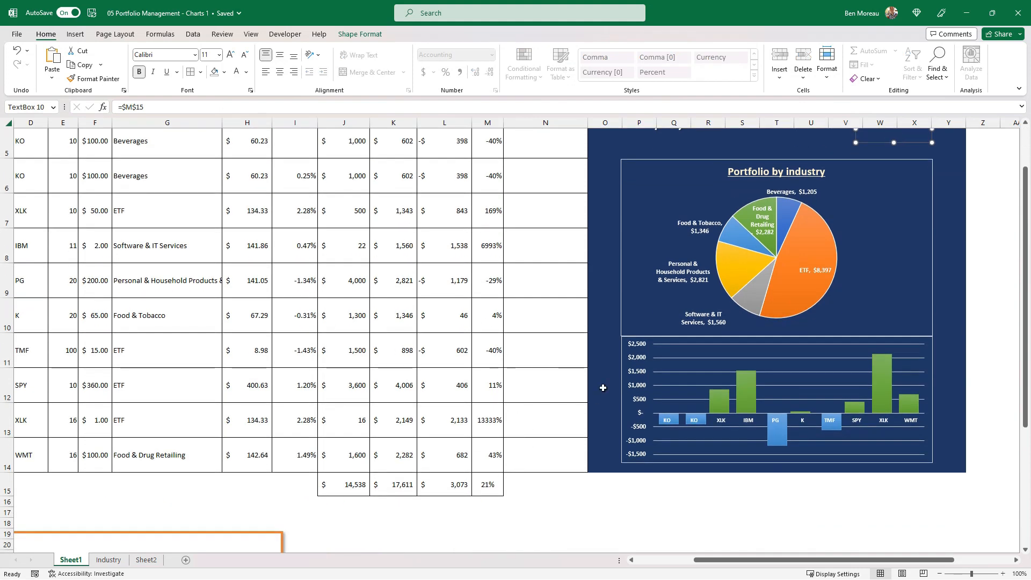
click(488, 485)
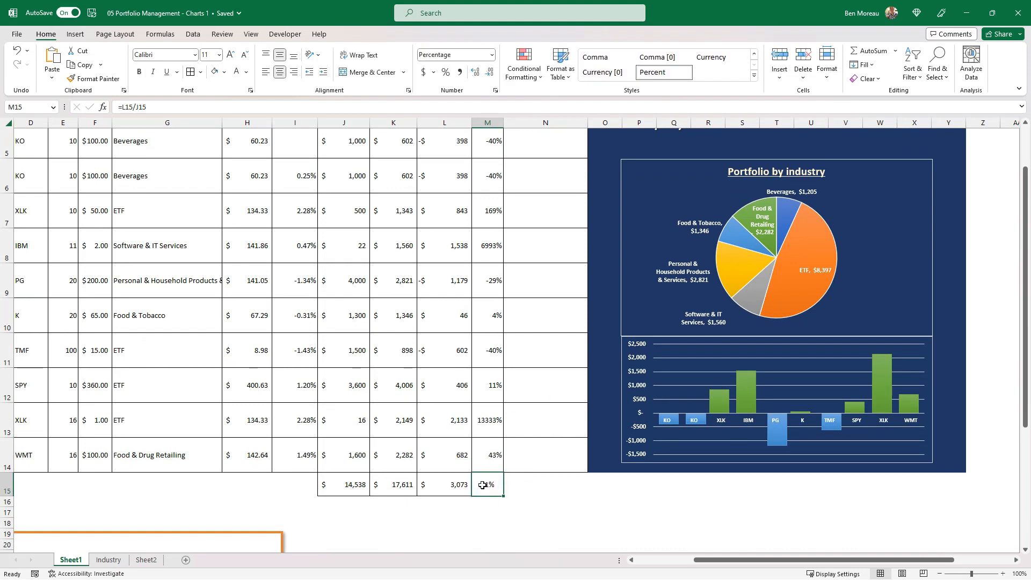
scroll(523, 422, up, 2)
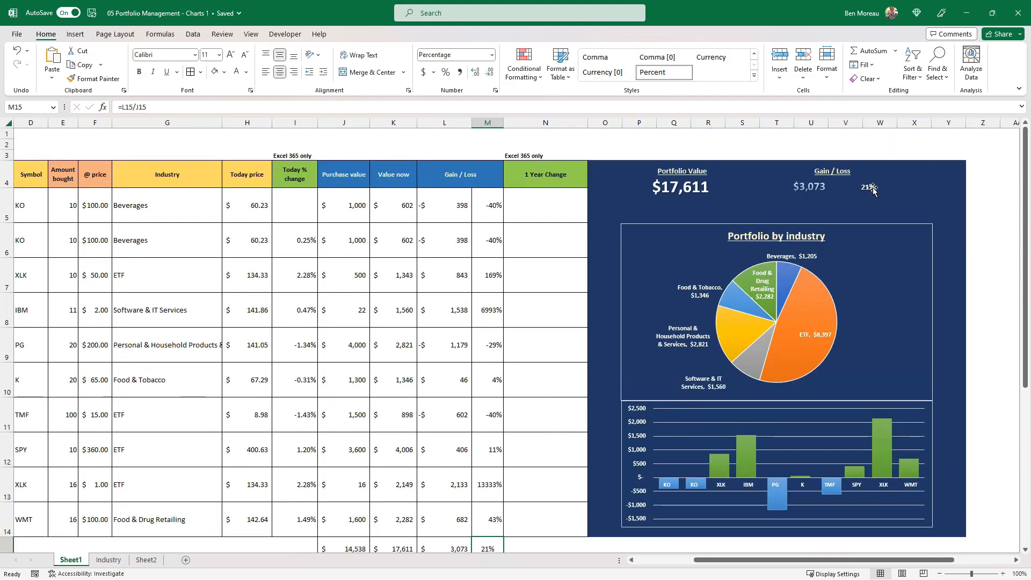
scroll(484, 378, down, 2)
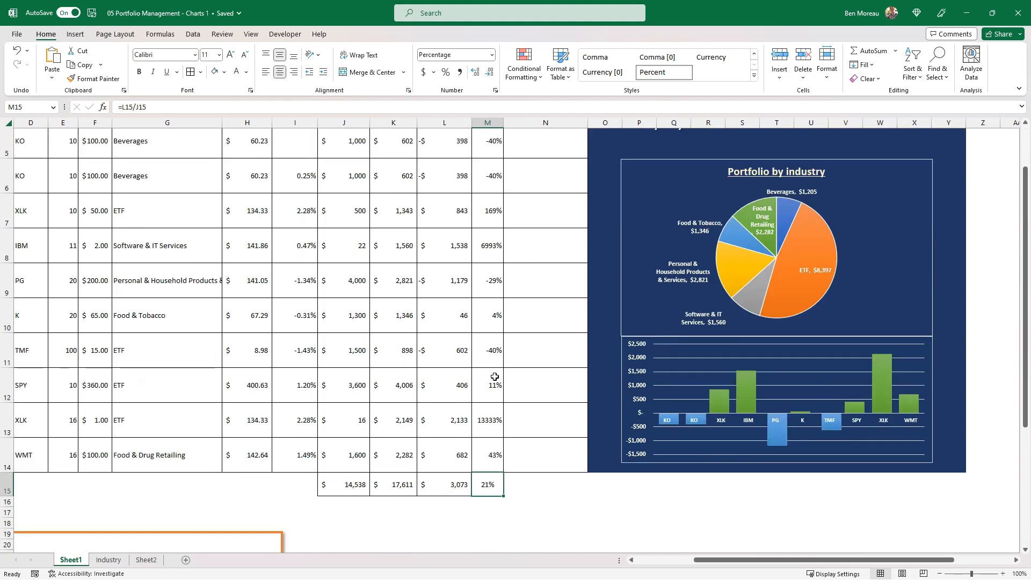
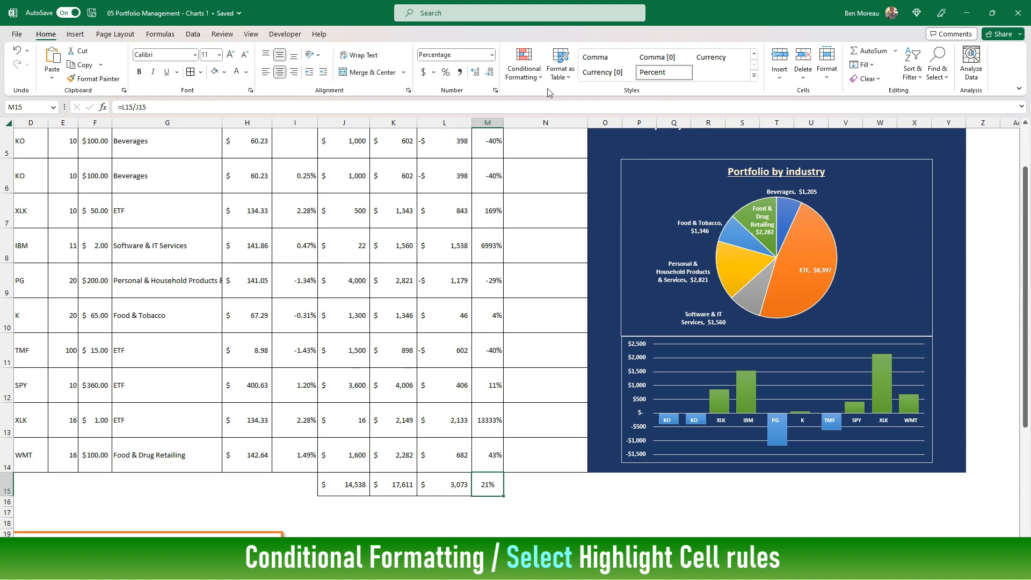
Add a conditional formatting rule to M15 that applies Green Fill with Dark Green Text when the value is greater than 0
click(537, 76)
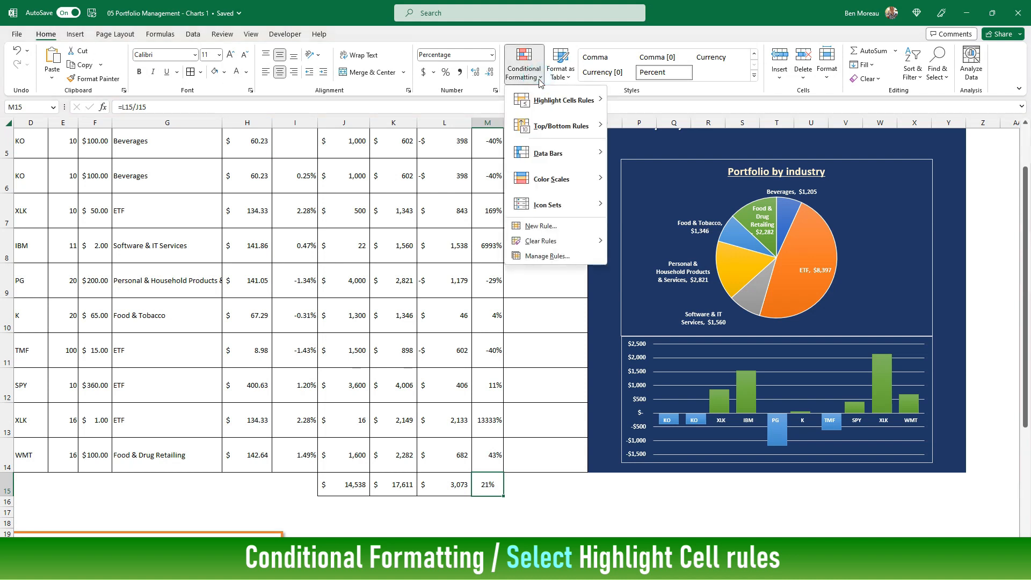
mouse_move(547, 101)
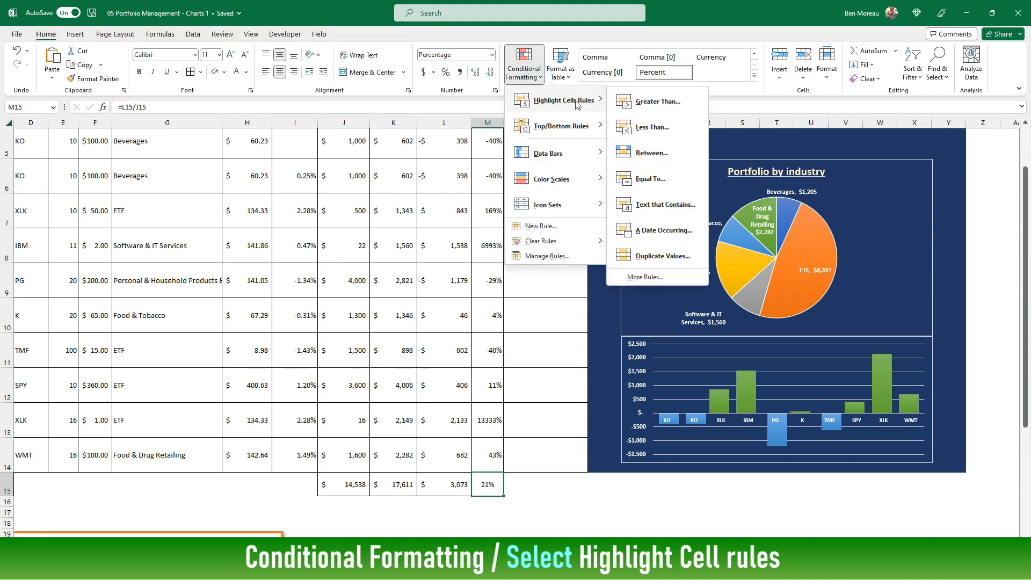
click(642, 102)
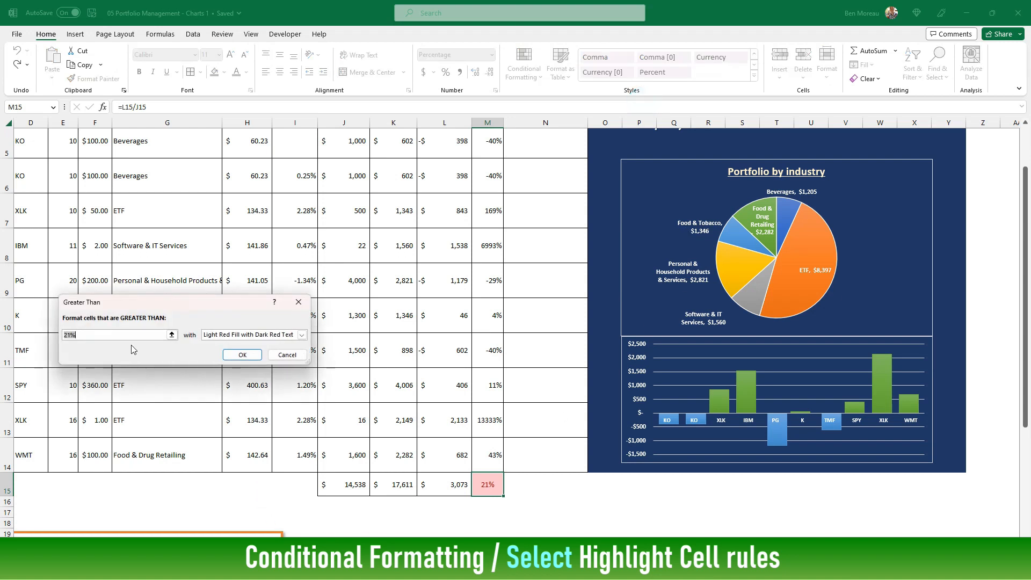
text(0)
click(302, 334)
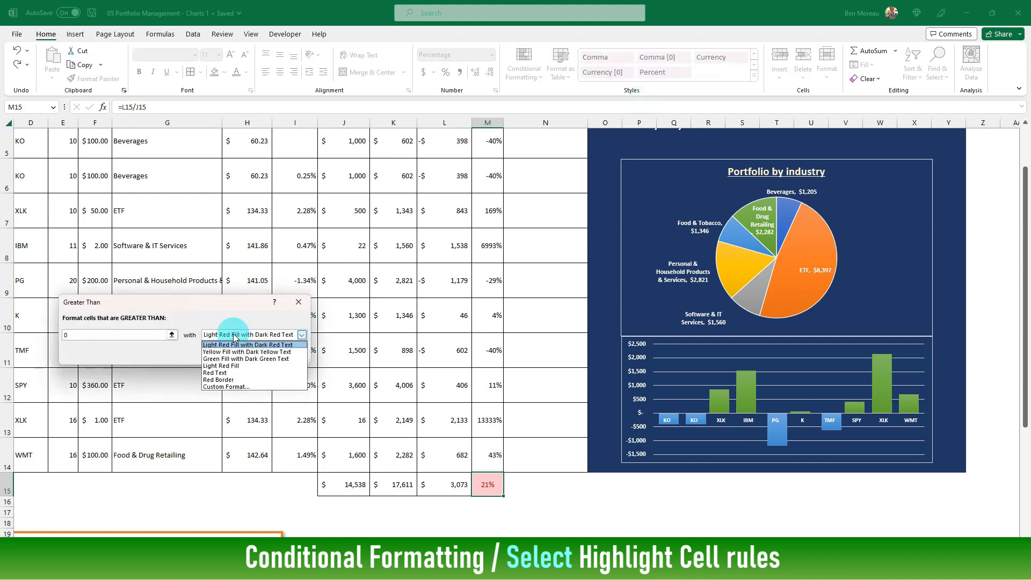
click(240, 359)
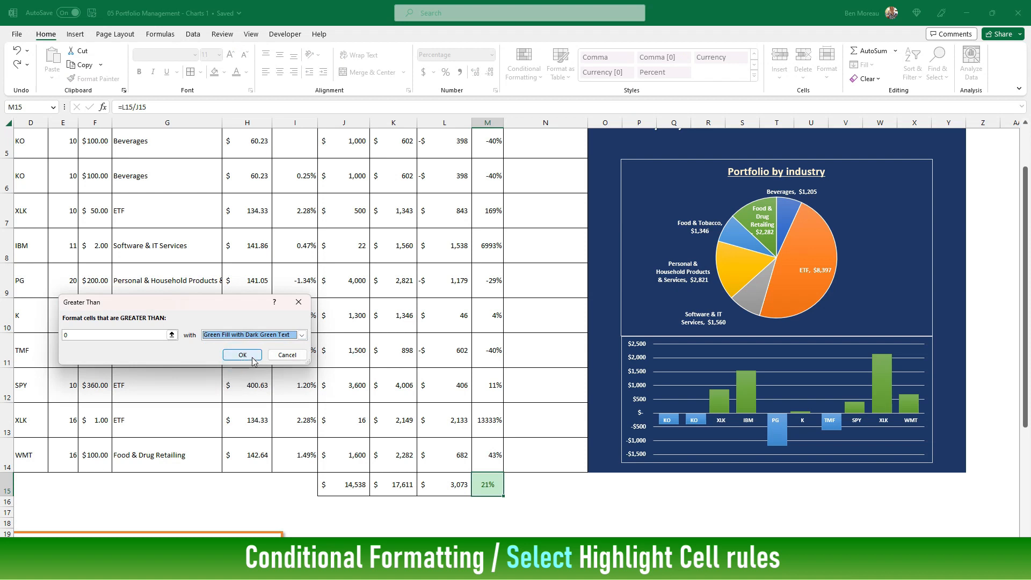
click(242, 355)
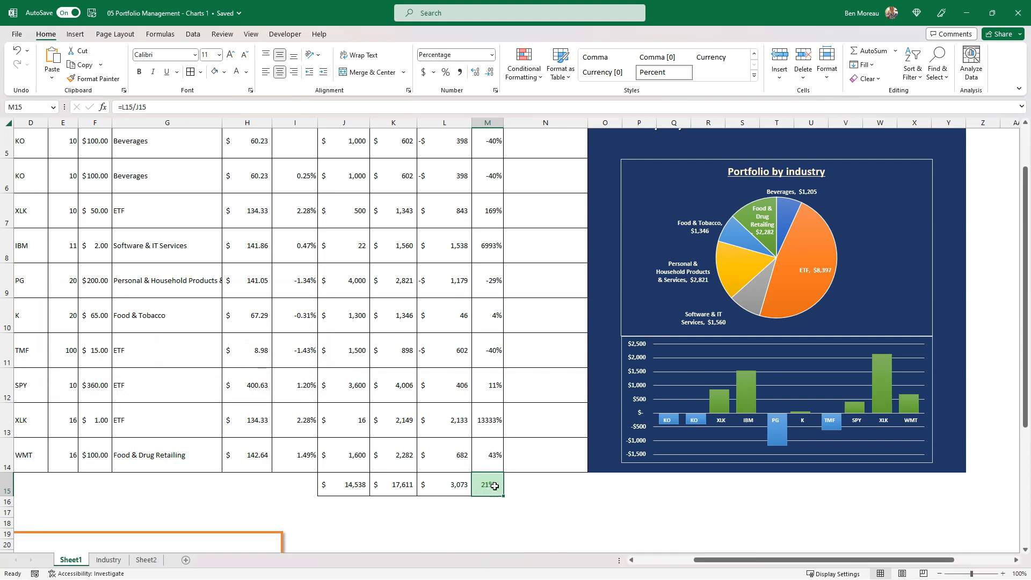
Add a Less Than highlight rule to M15 that applies Light Red Fill with Dark Red Text to negative percentages
click(535, 77)
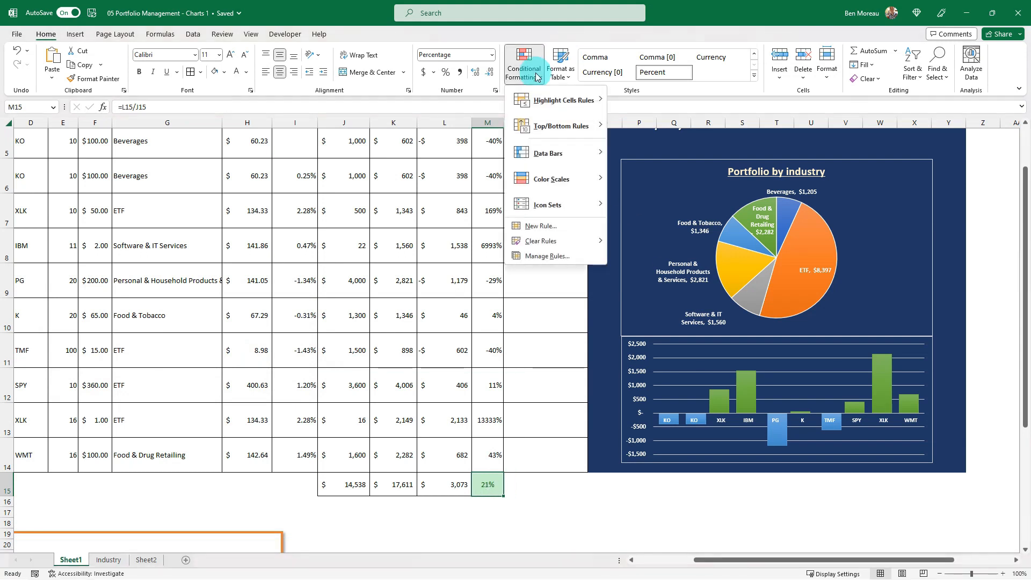
mouse_move(569, 101)
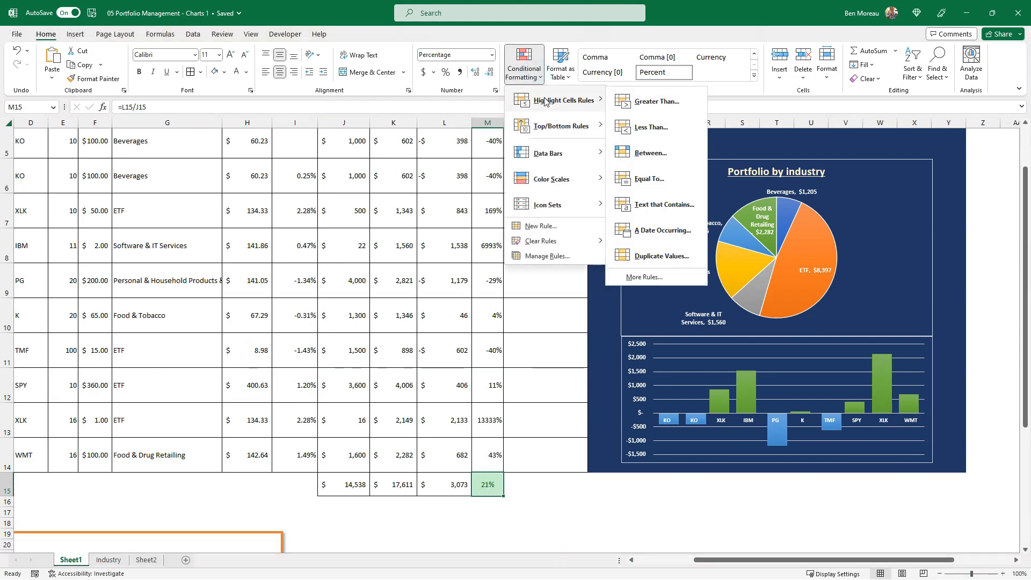
click(647, 131)
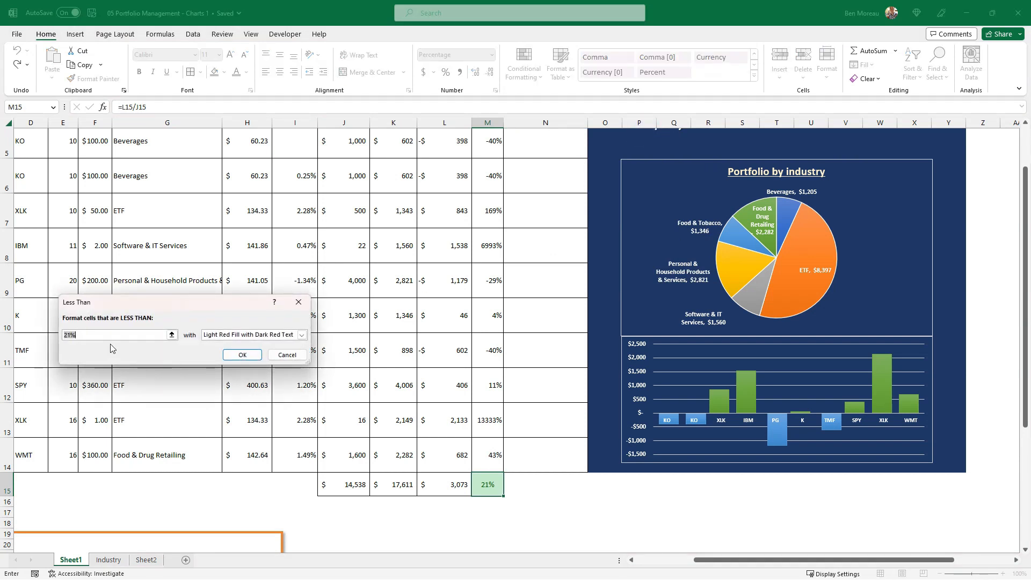
click(237, 351)
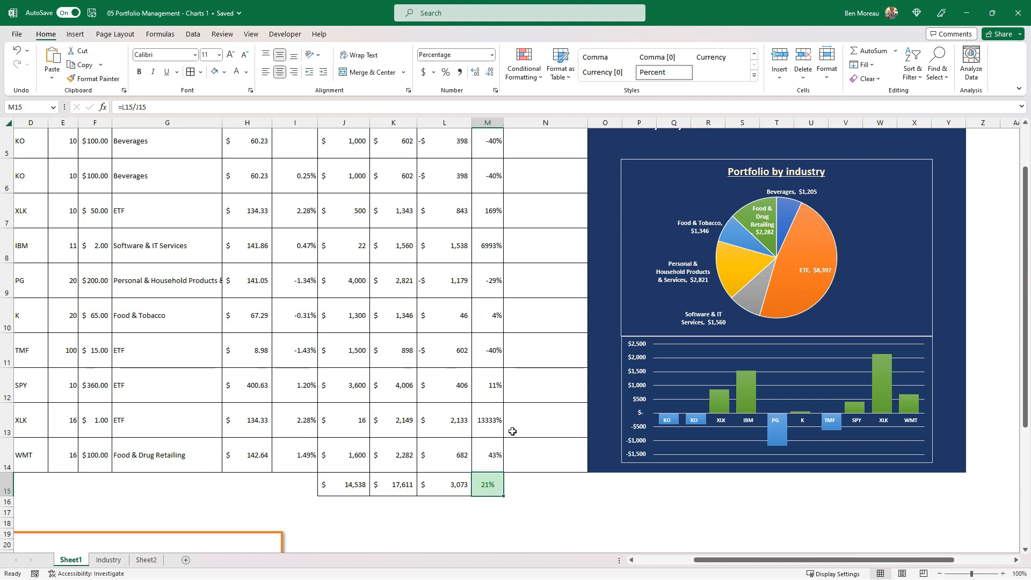
Copy cell M15, paste it as a linked picture at N15, and move the picture just below row 15
scroll(512, 431, up, 2)
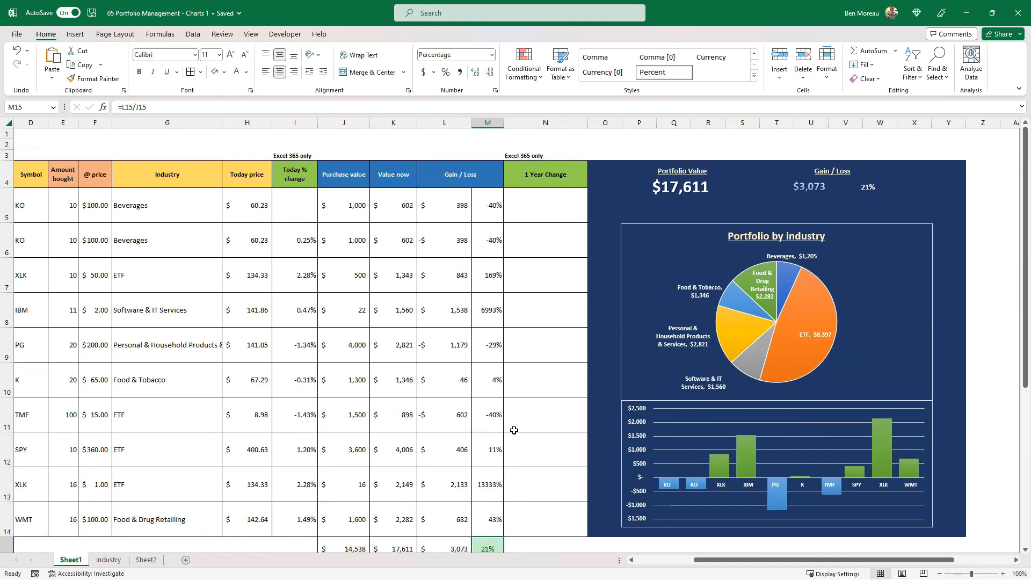
scroll(518, 427, down, 2)
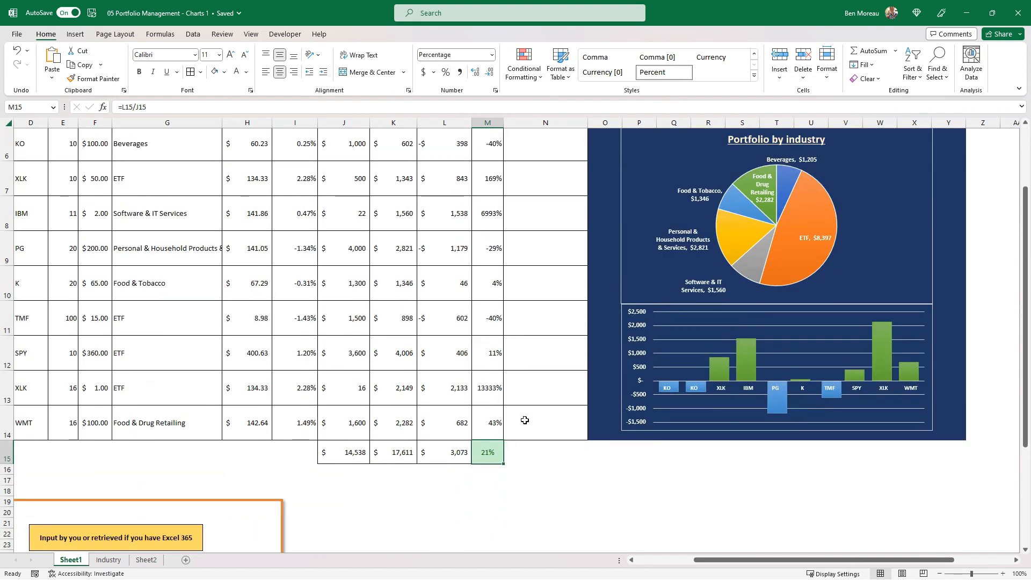
click(522, 458)
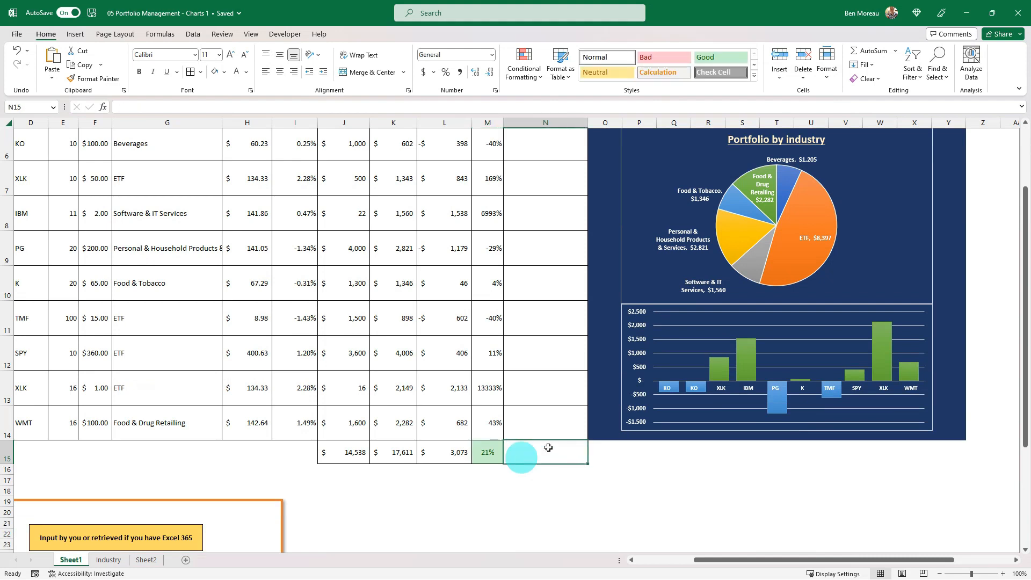
click(482, 454)
key(ctrl+c)
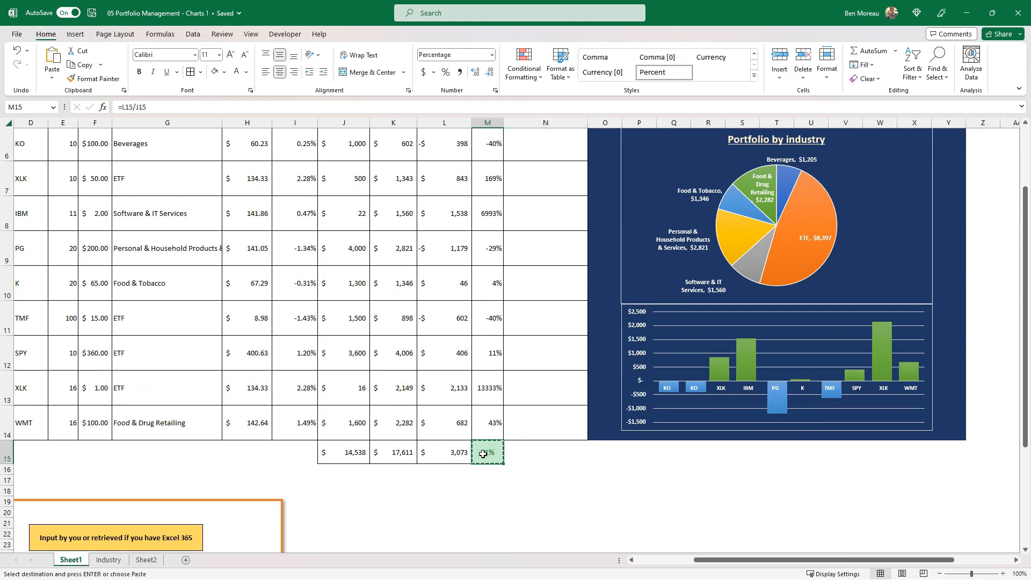
right_click(529, 461)
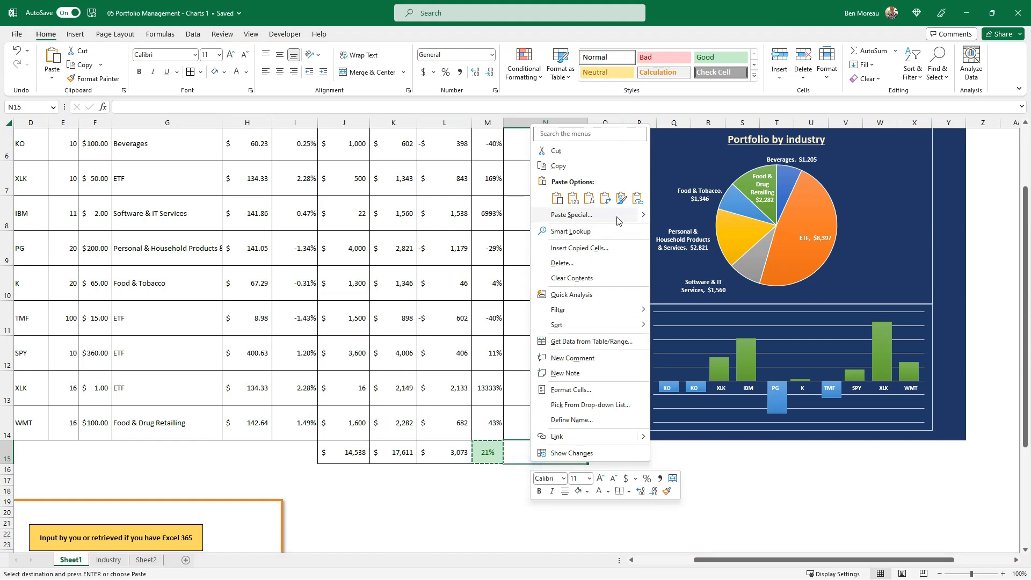
mouse_move(643, 220)
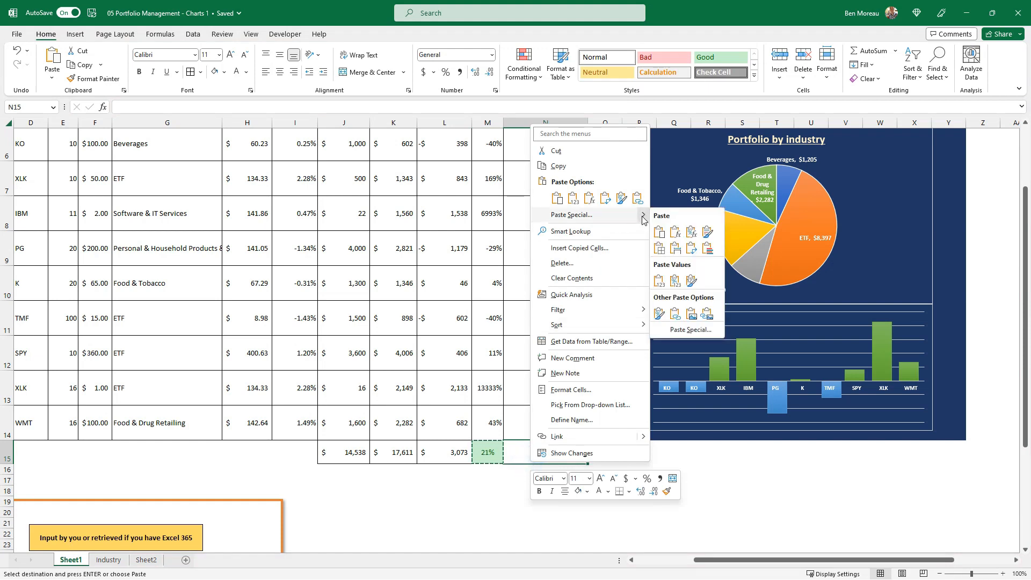
click(707, 314)
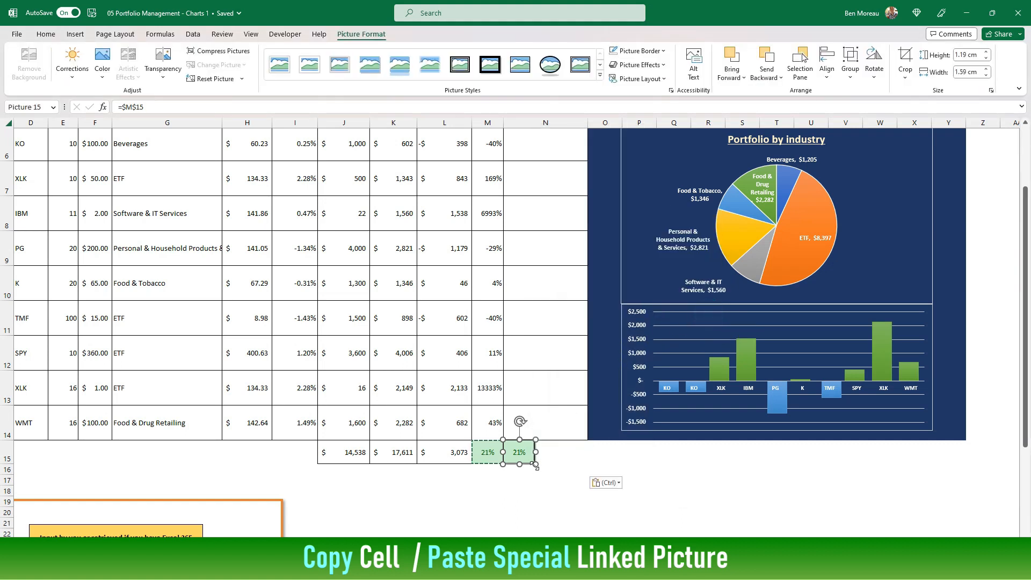
drag(525, 465, 554, 487)
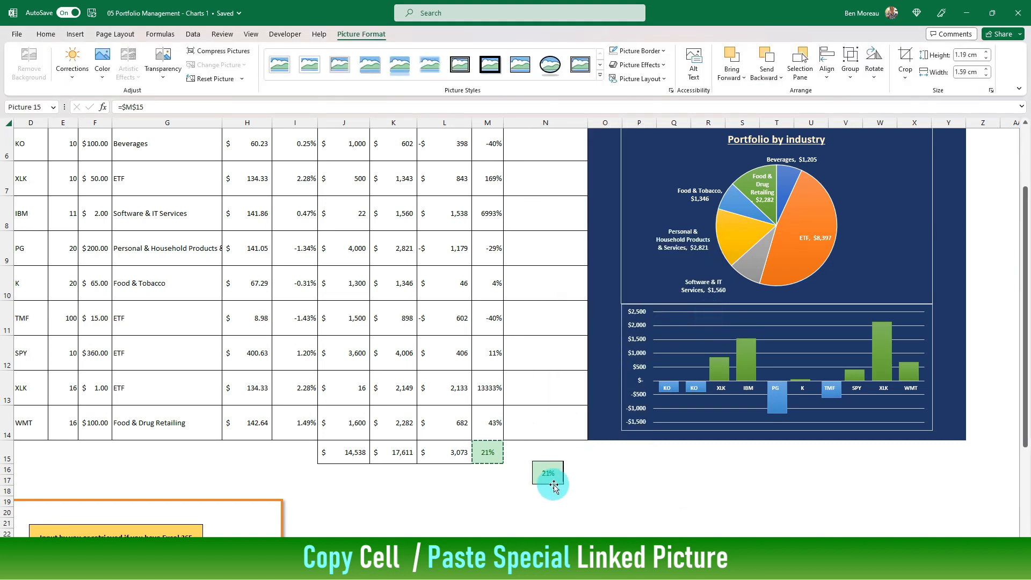
Test the linked picture's colour by entering 10 and 1000 in turn as the XLK purchase price in F13
click(490, 457)
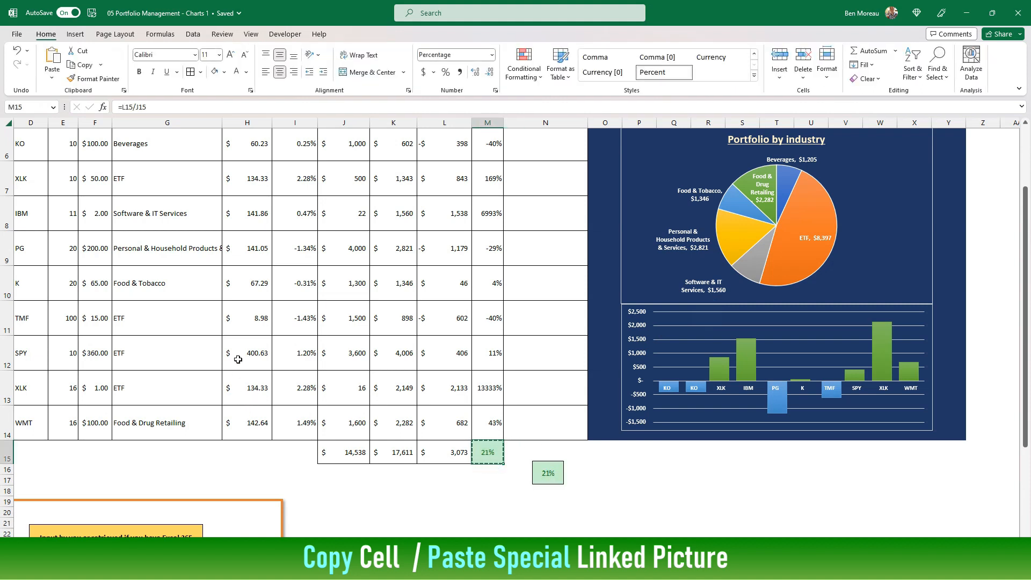
click(105, 389)
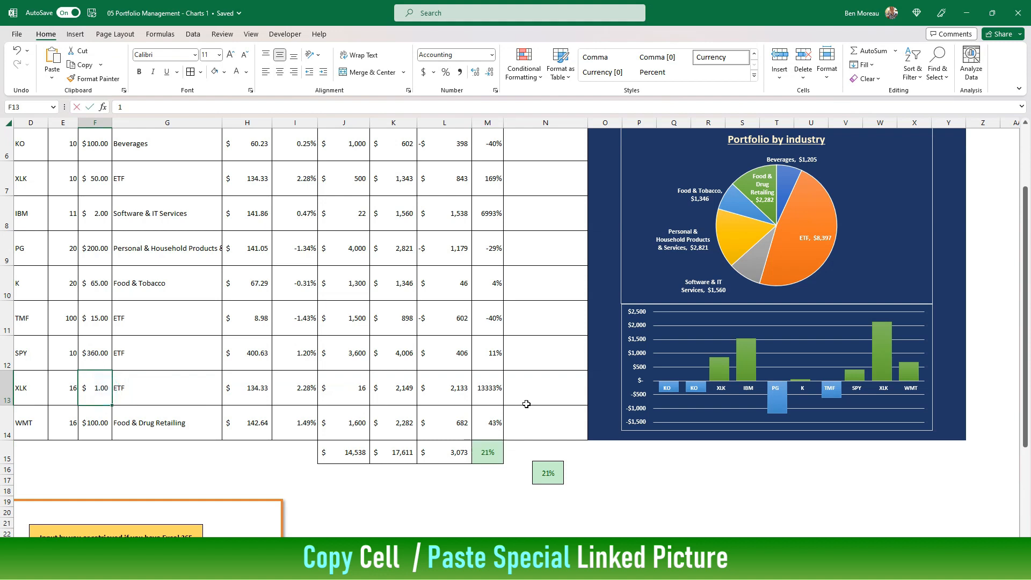
text(10)
key(Return)
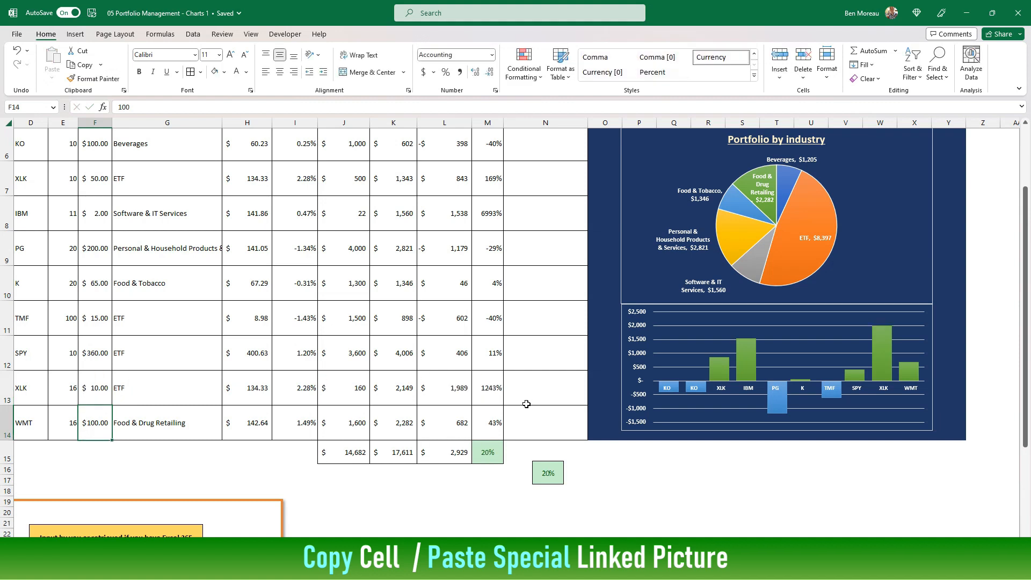
key(Up)
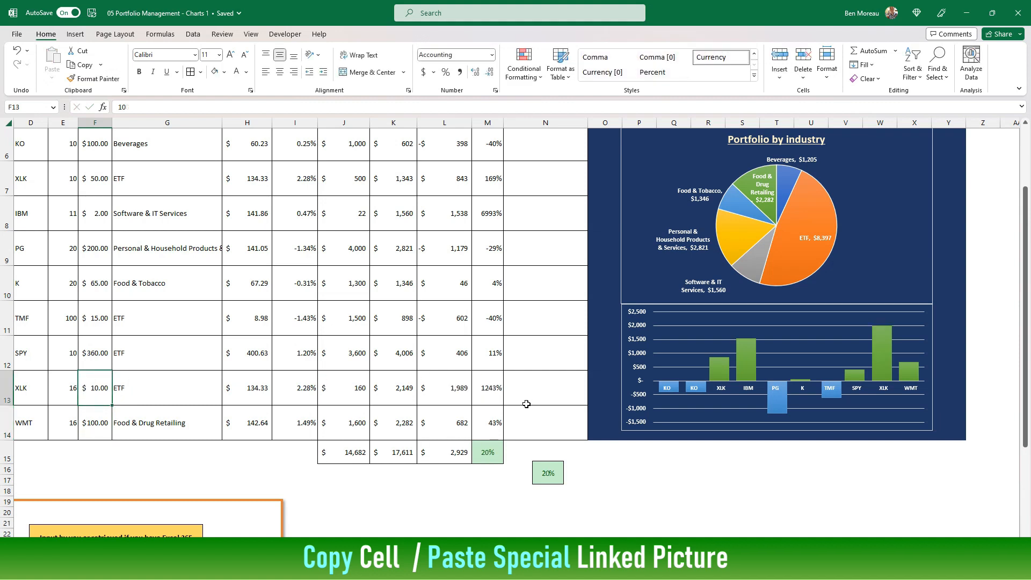
text(1000)
key(Tab)
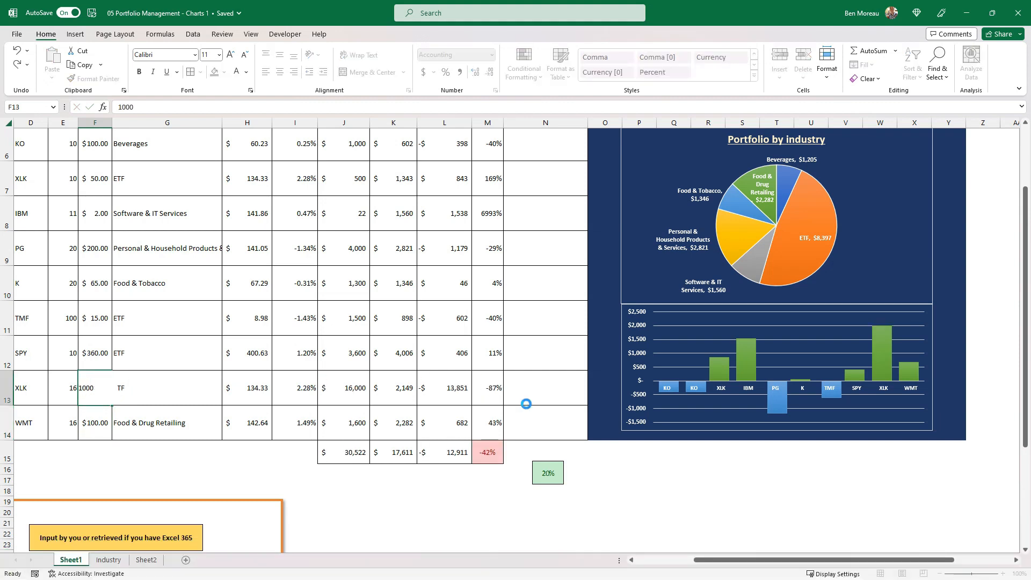
Set the XLK purchase price in cell F13 to 5
key(Left)
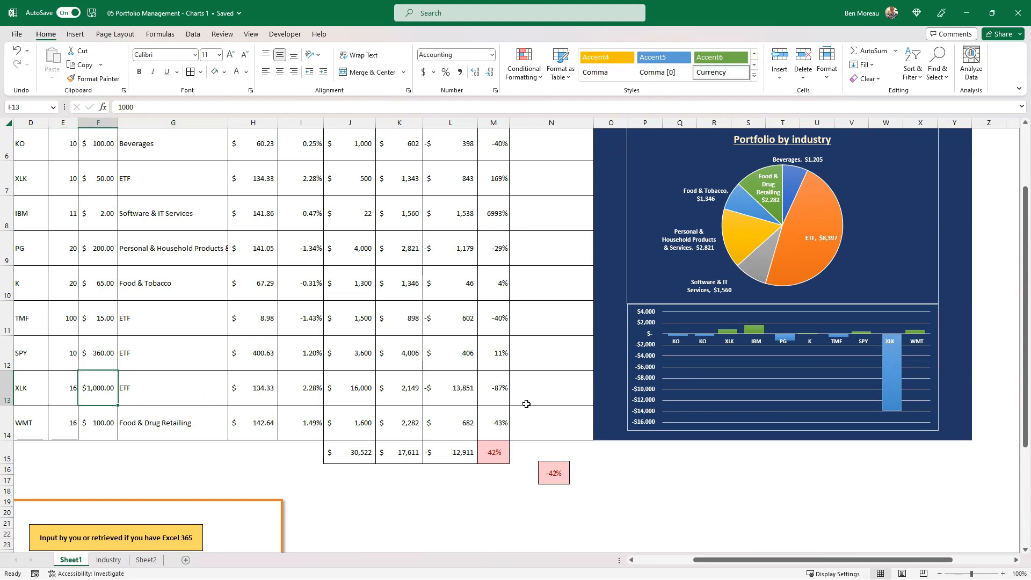
text(5)
key(Return)
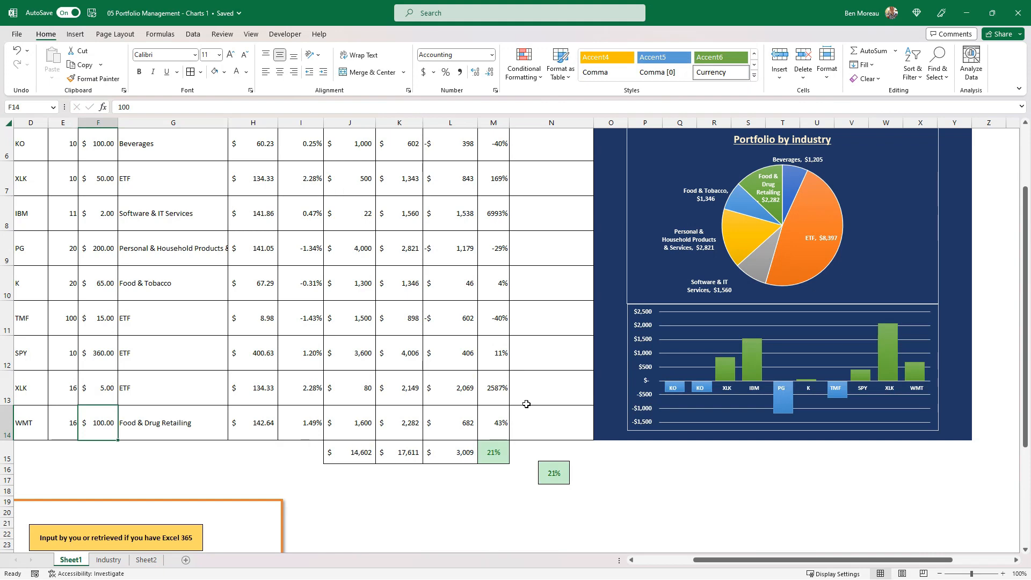
Move the linked percentage picture onto the dashboard, over the pie chart's upper-right corner
click(554, 473)
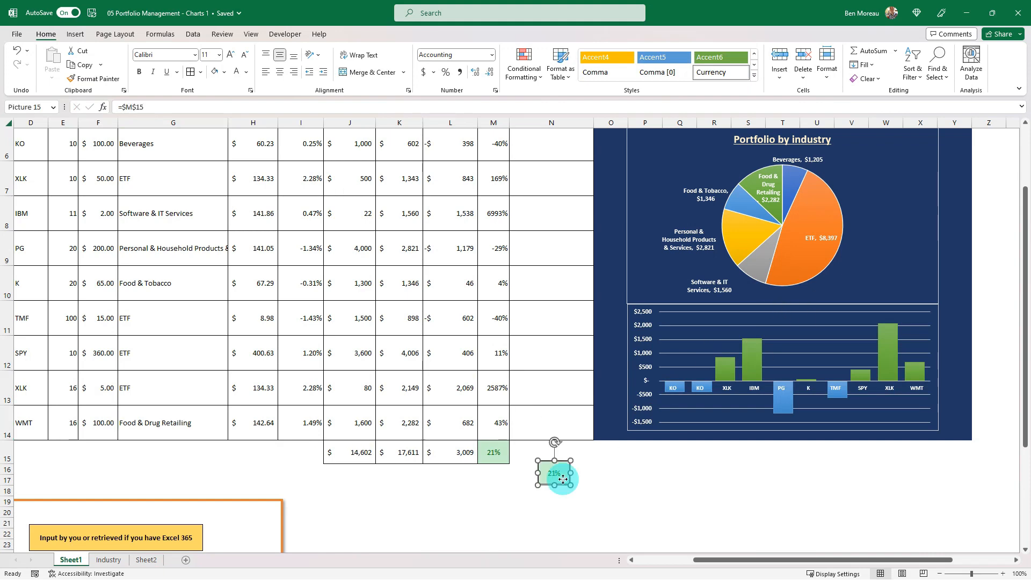
drag(556, 473, 887, 233)
scroll(886, 233, up, 3)
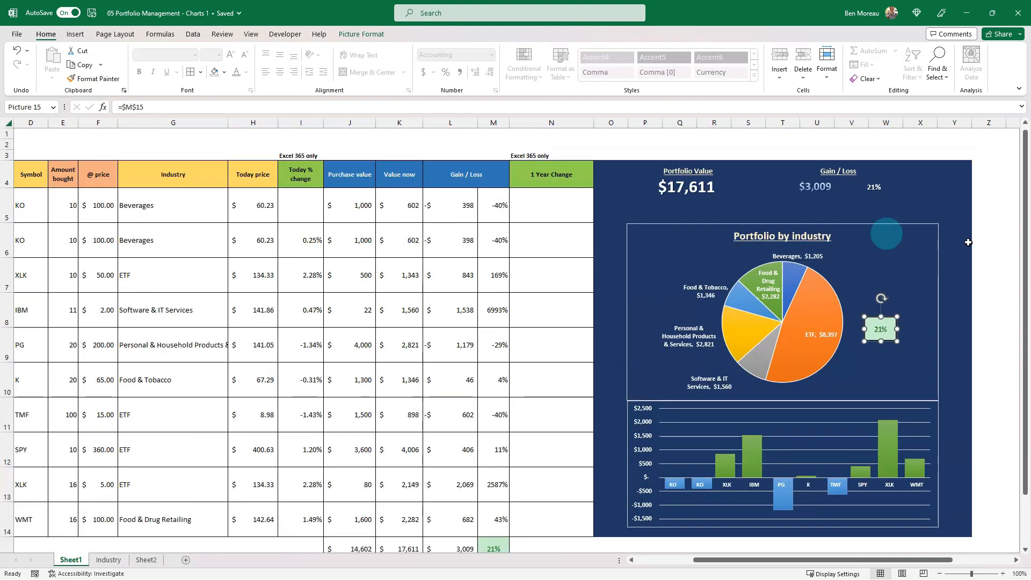
drag(882, 334, 916, 238)
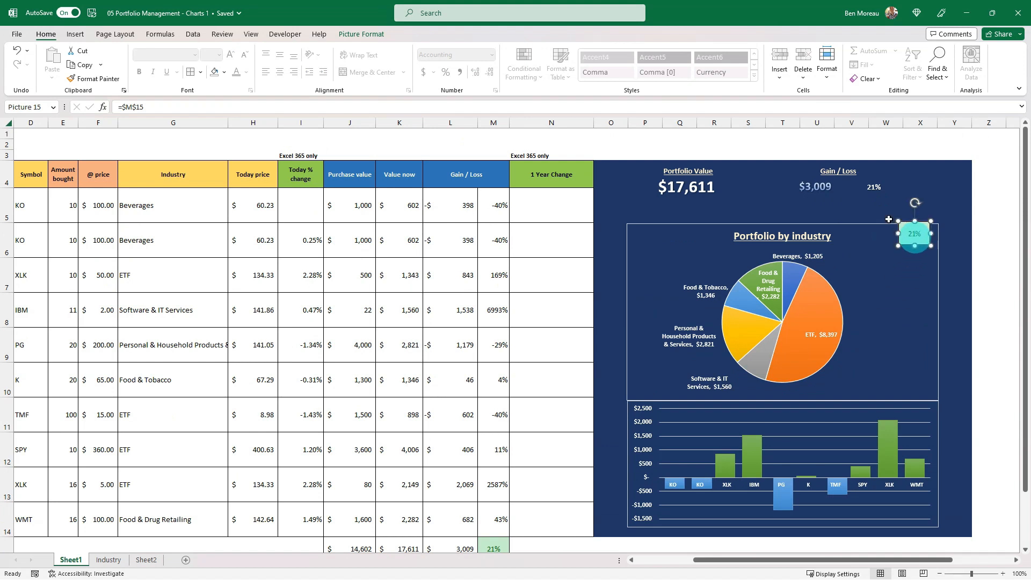
Delete the old percentage text box and place the linked picture in its spot beside the gain/loss value
click(878, 203)
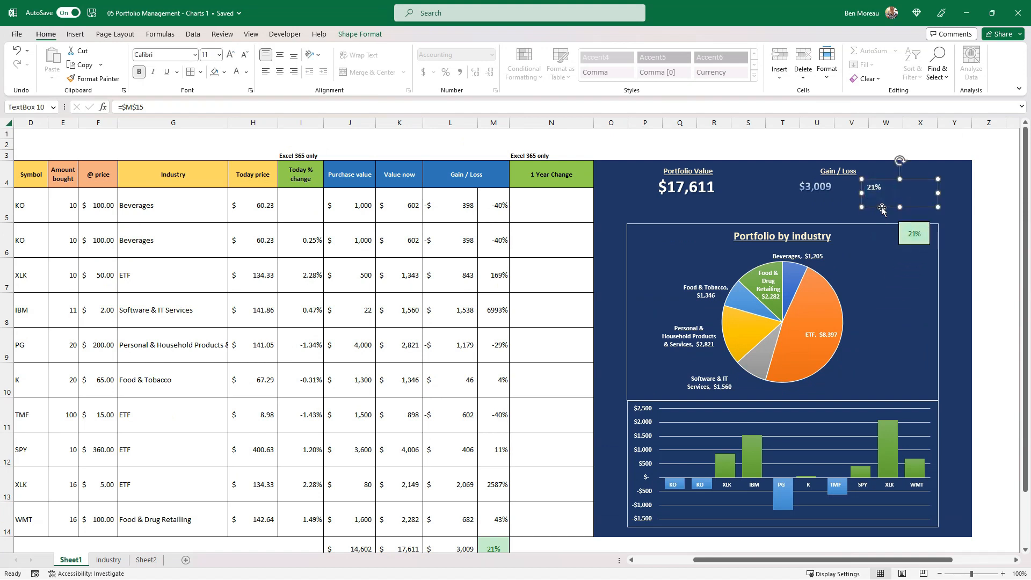
click(881, 207)
key(Delete)
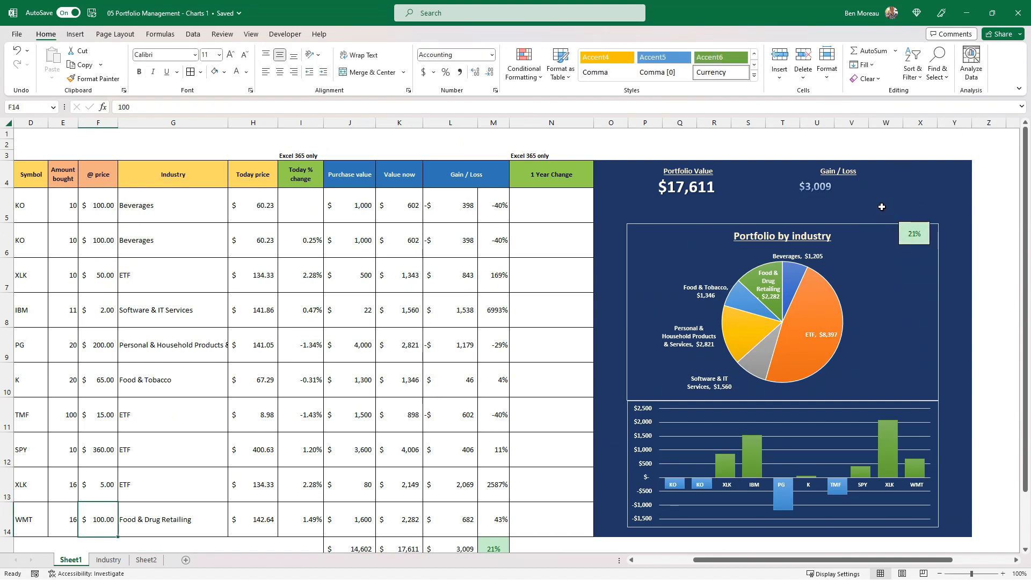
drag(908, 234, 877, 180)
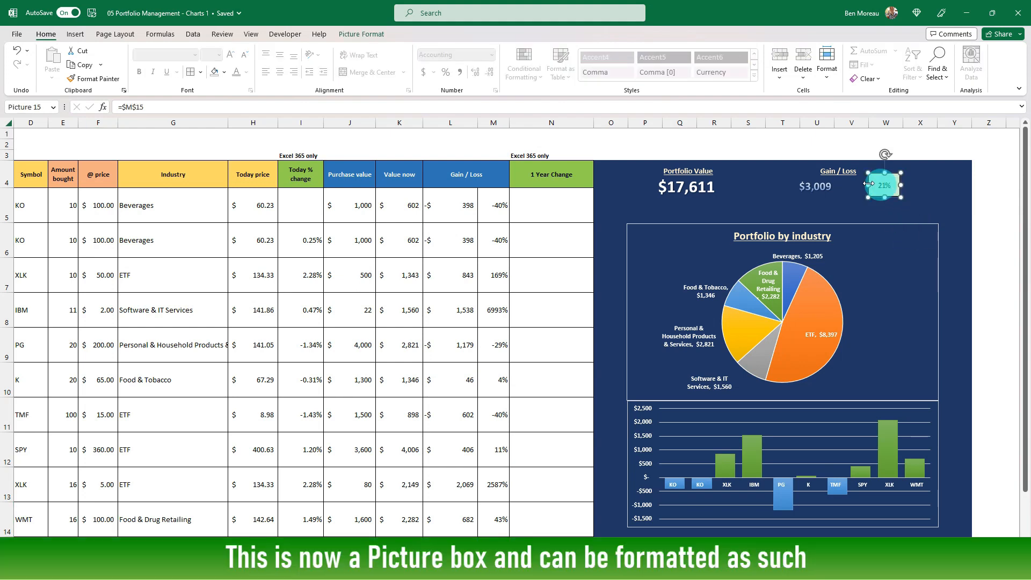
Give the linked percentage picture a white border and deselect it
click(361, 33)
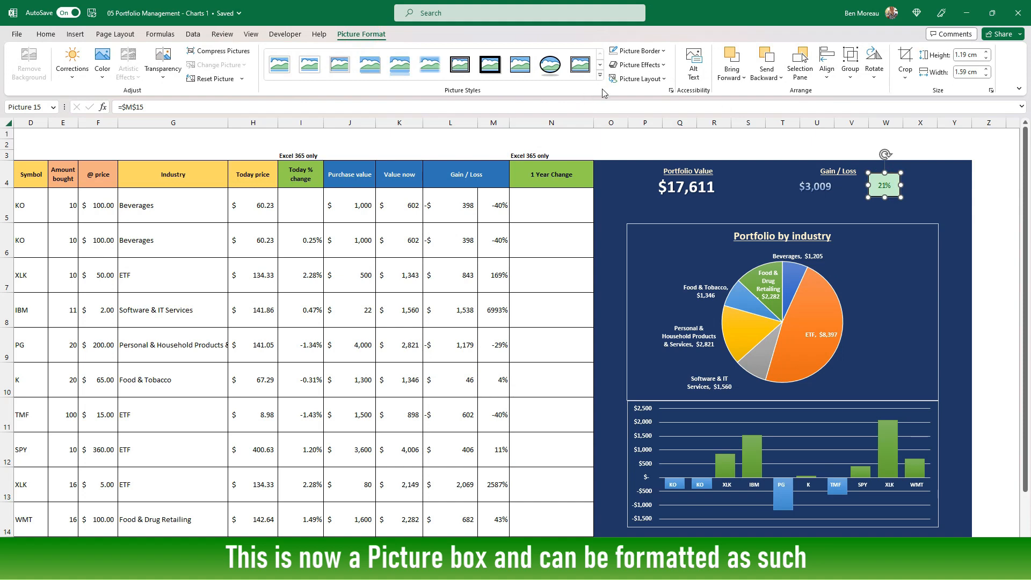
click(664, 51)
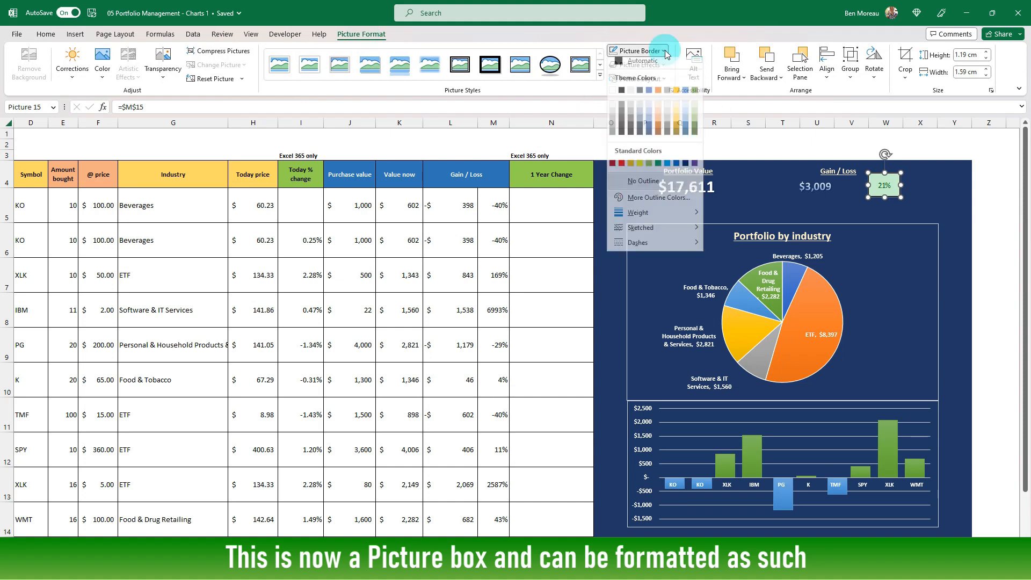
click(612, 95)
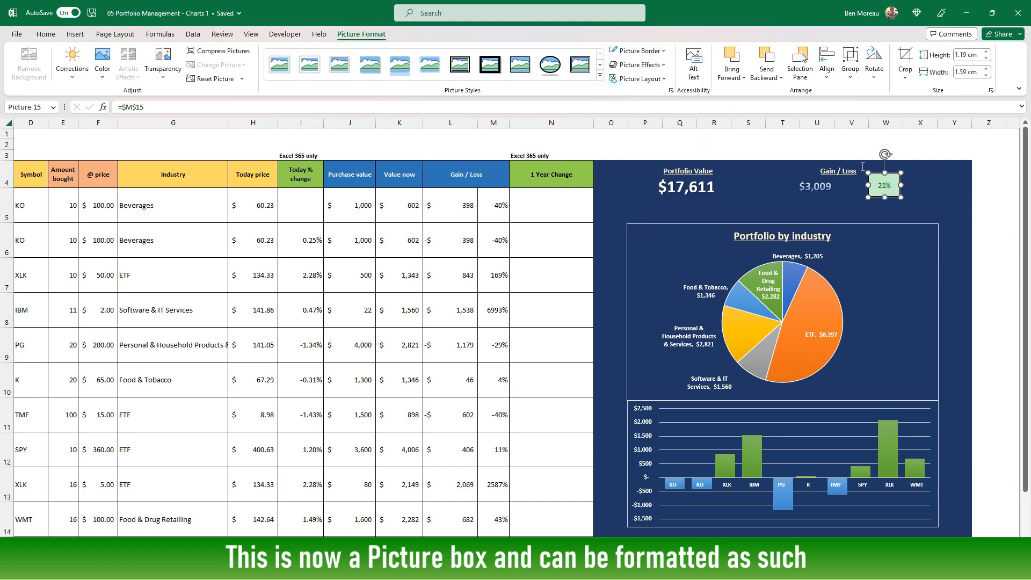
click(924, 182)
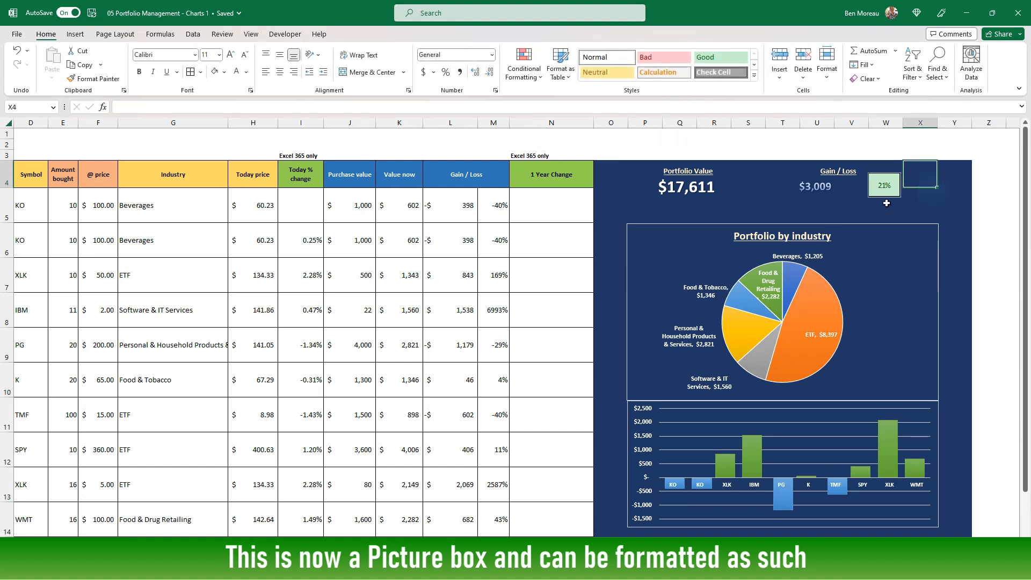
Reposition the linked percentage picture, the gain/loss value and the Gain / Loss heading so the heading sits centred above the two
drag(884, 189, 877, 194)
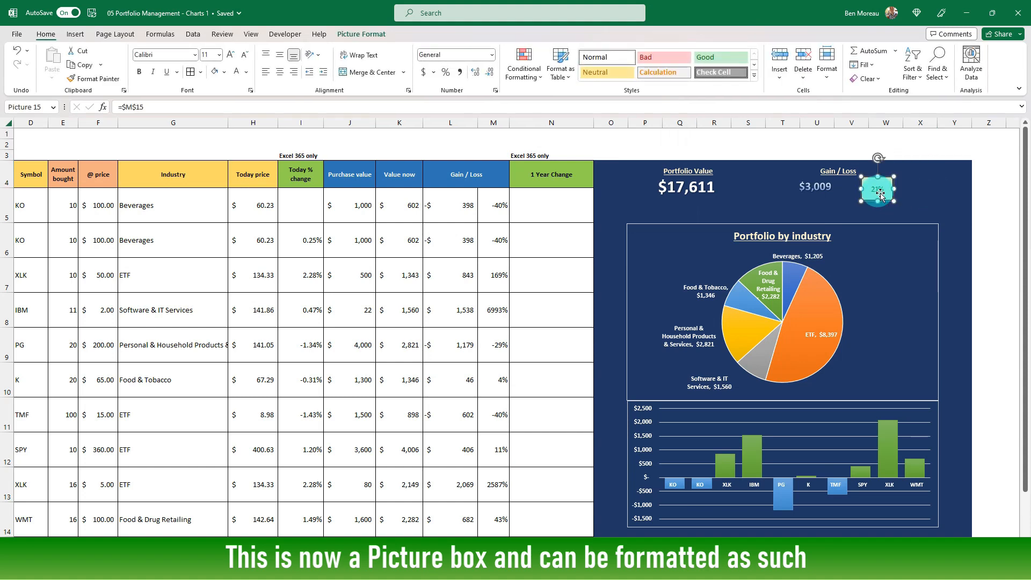
click(946, 193)
click(815, 189)
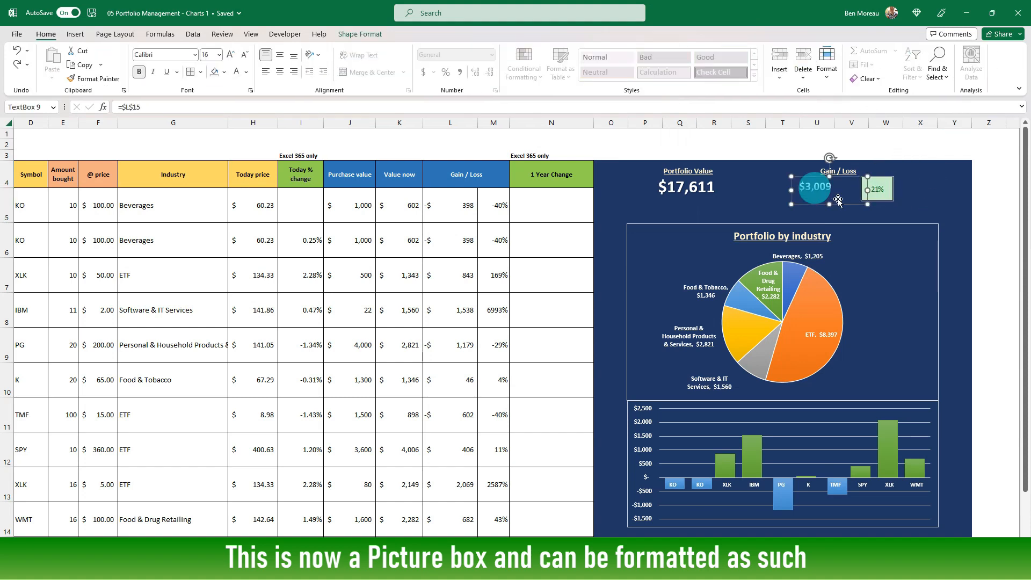
click(886, 192)
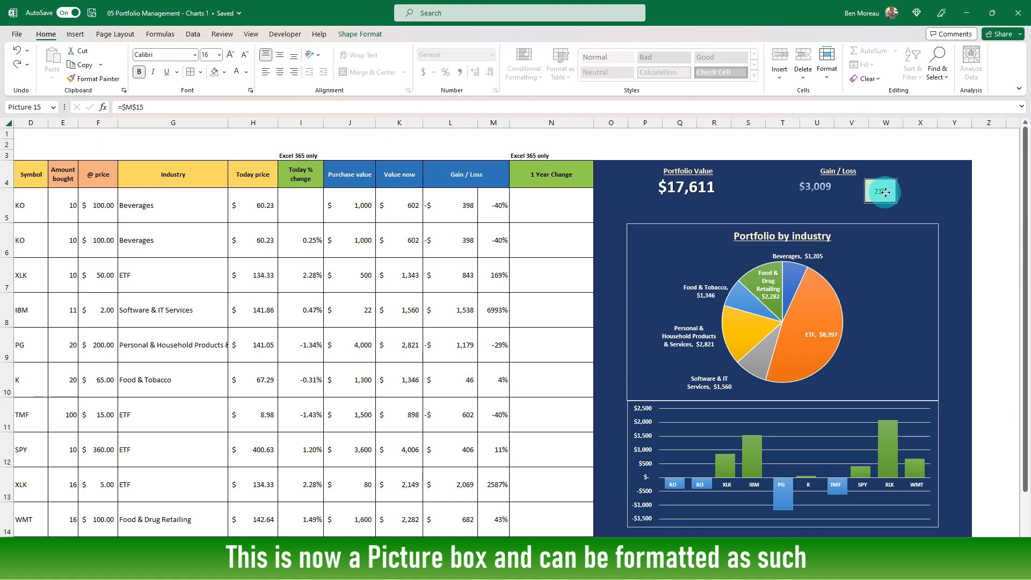
click(812, 185)
drag(845, 203, 857, 208)
click(853, 170)
drag(822, 167, 842, 162)
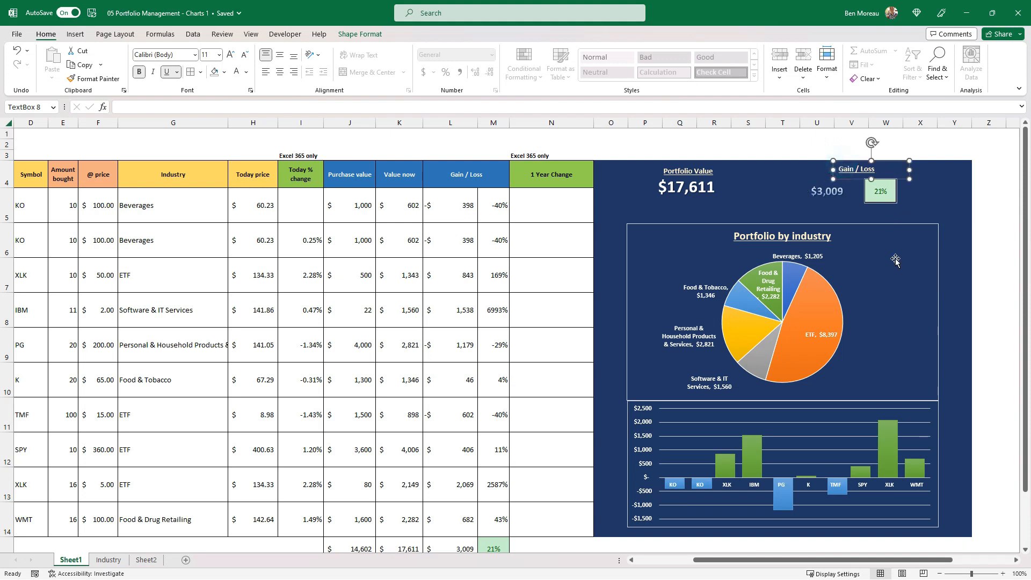
click(965, 252)
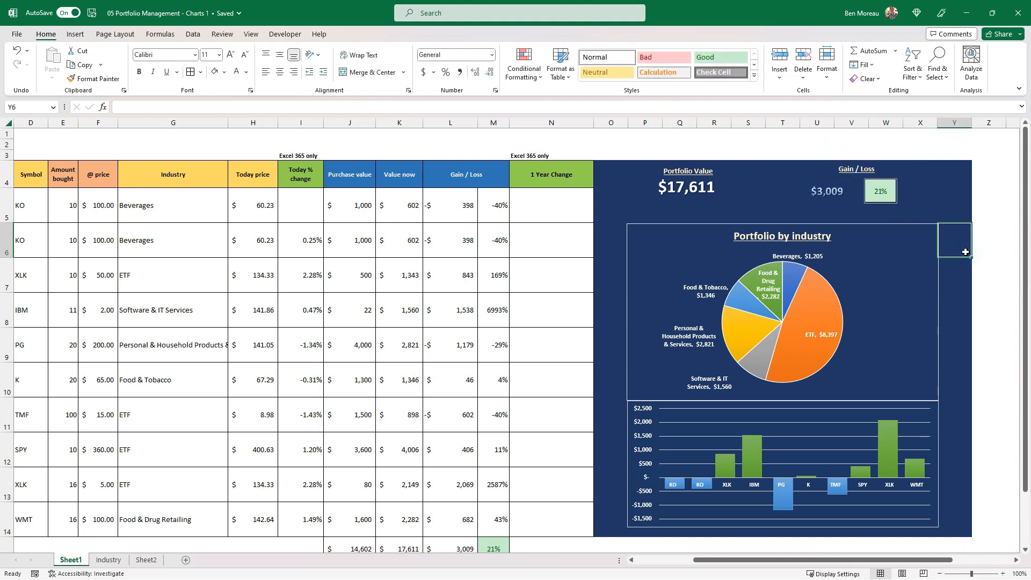
Remove the outline from the Portfolio by industry pie chart
click(655, 226)
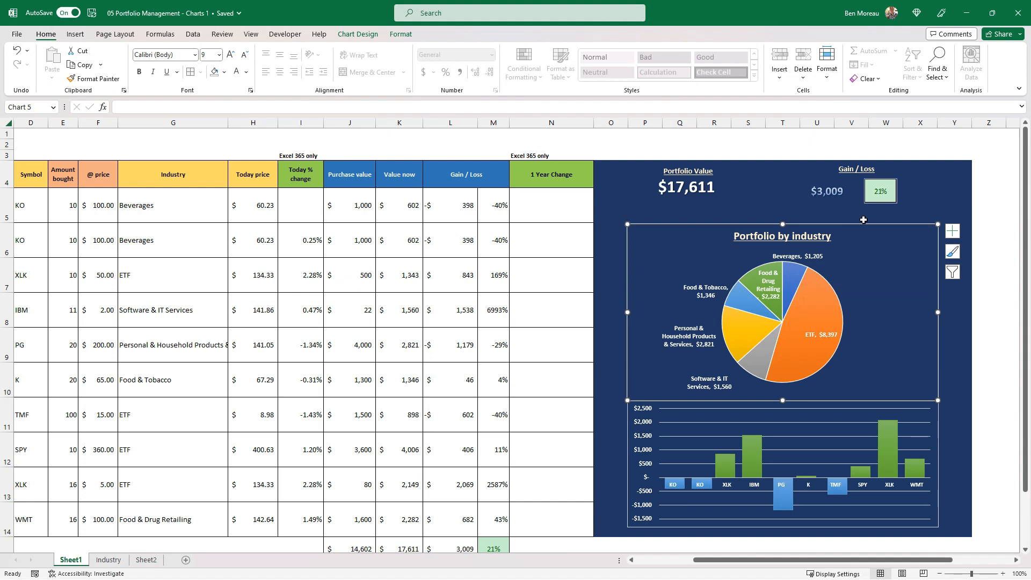
mouse_move(825, 353)
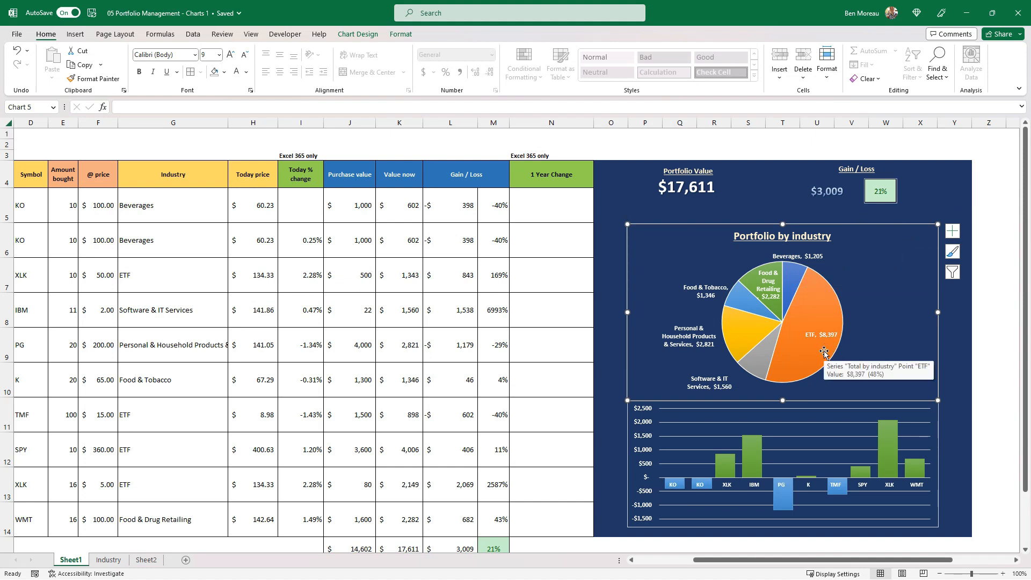
click(399, 35)
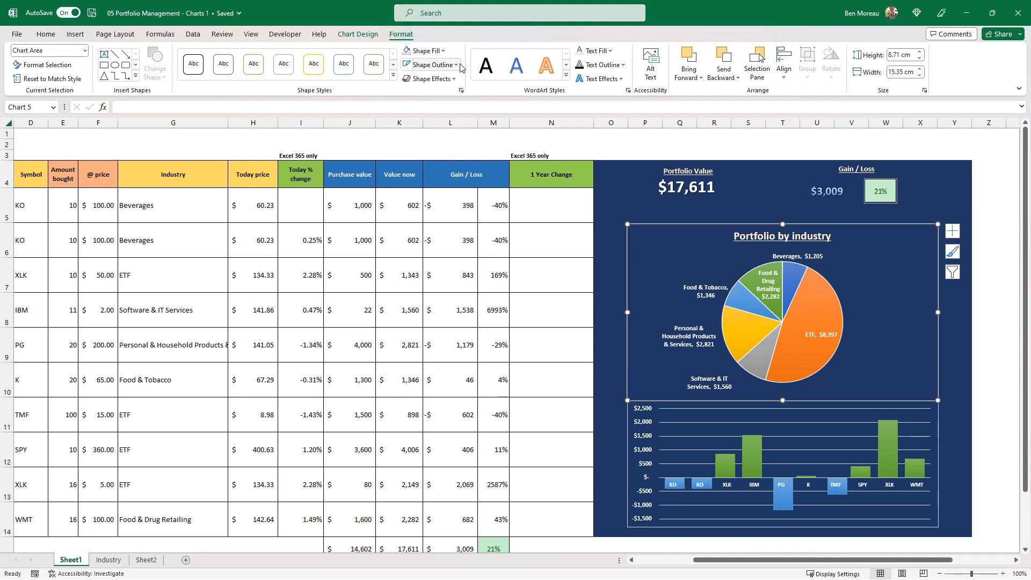
click(459, 65)
click(457, 200)
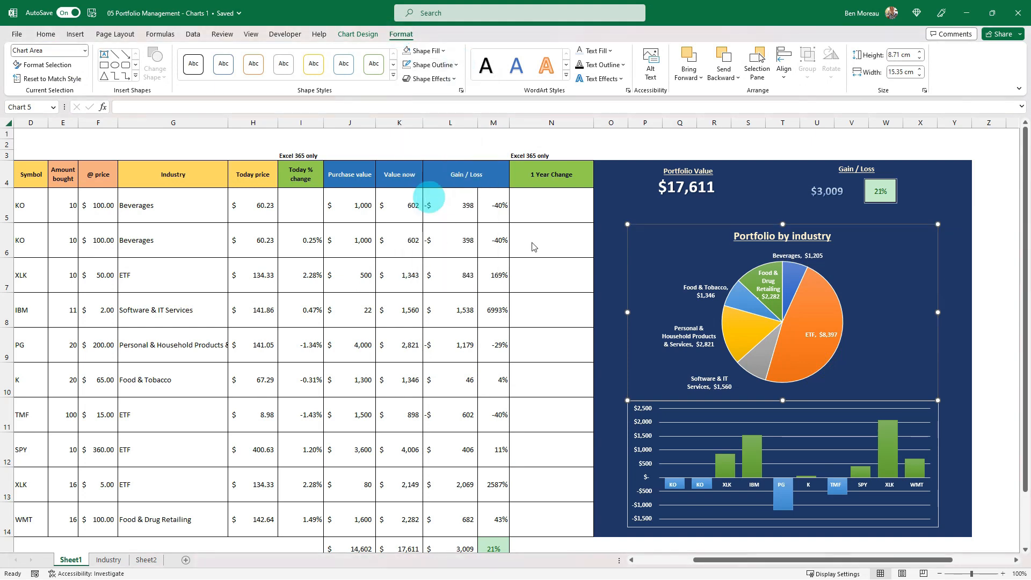
Remove the outline from the gain/loss column chart and deselect it
click(626, 442)
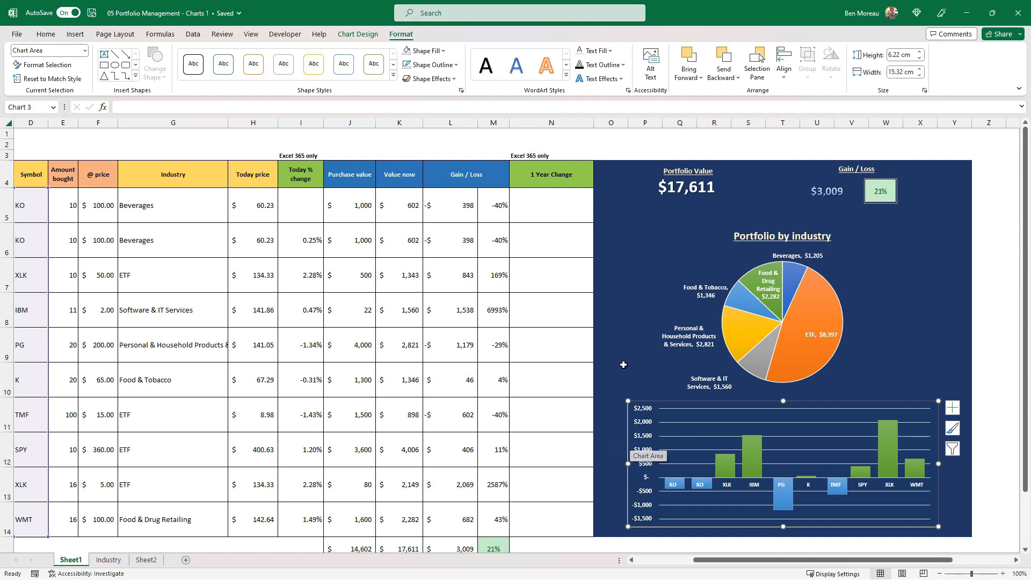
click(612, 347)
click(642, 403)
click(455, 66)
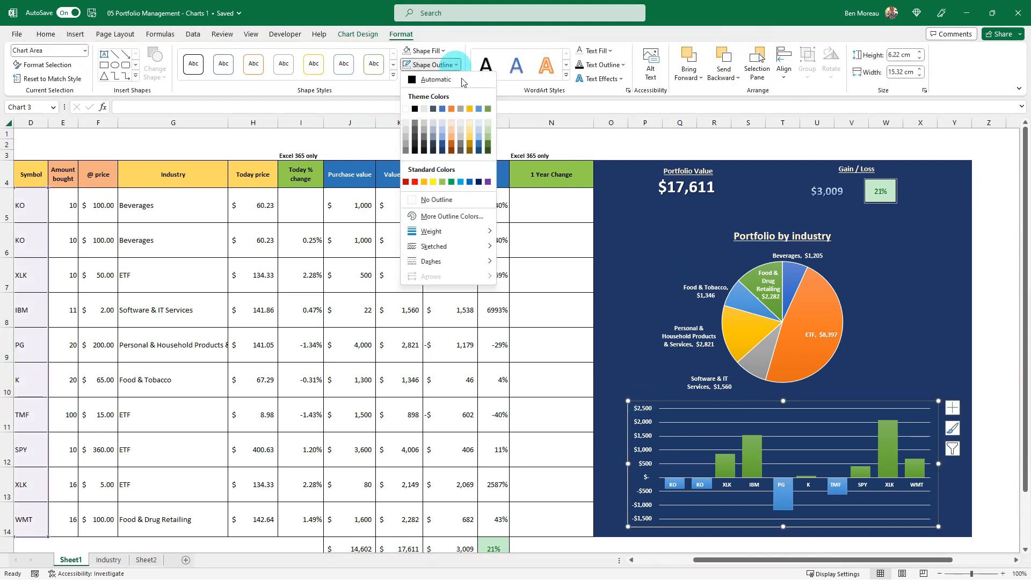
click(439, 198)
click(514, 183)
Draw a straight horizontal line about 17 cm long on the dashboard between the value boxes and the pie chart
click(75, 34)
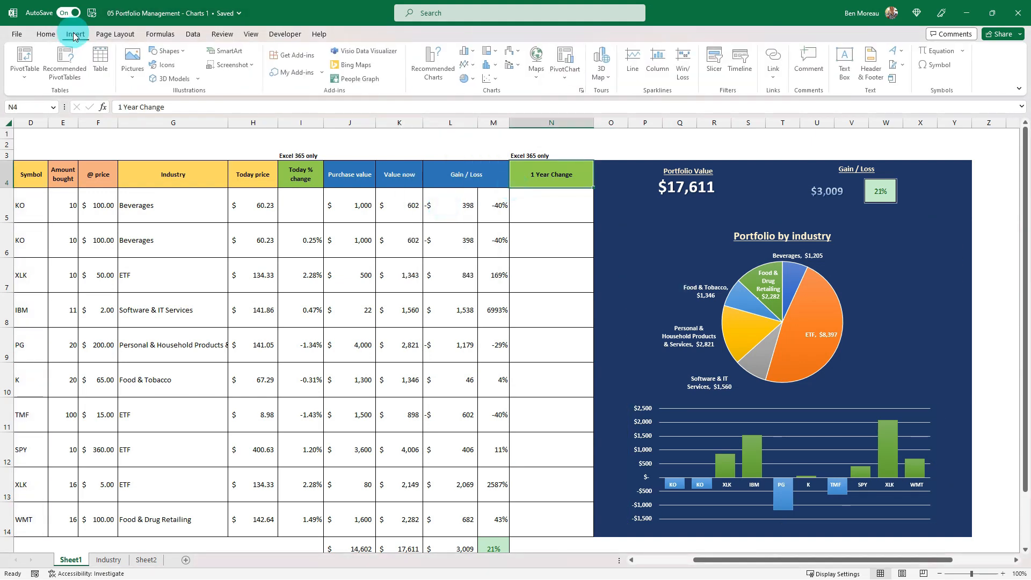
click(168, 51)
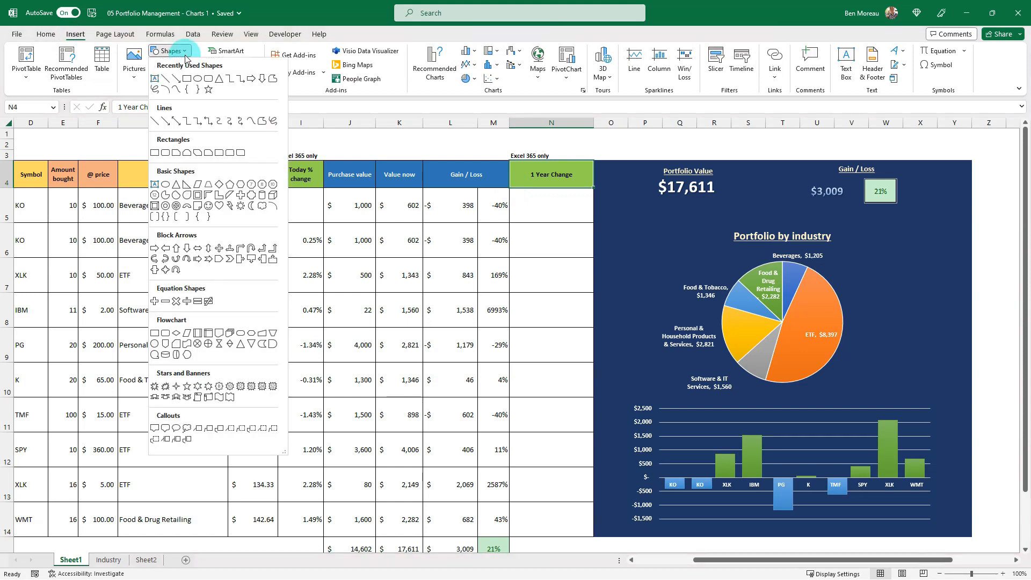
click(158, 118)
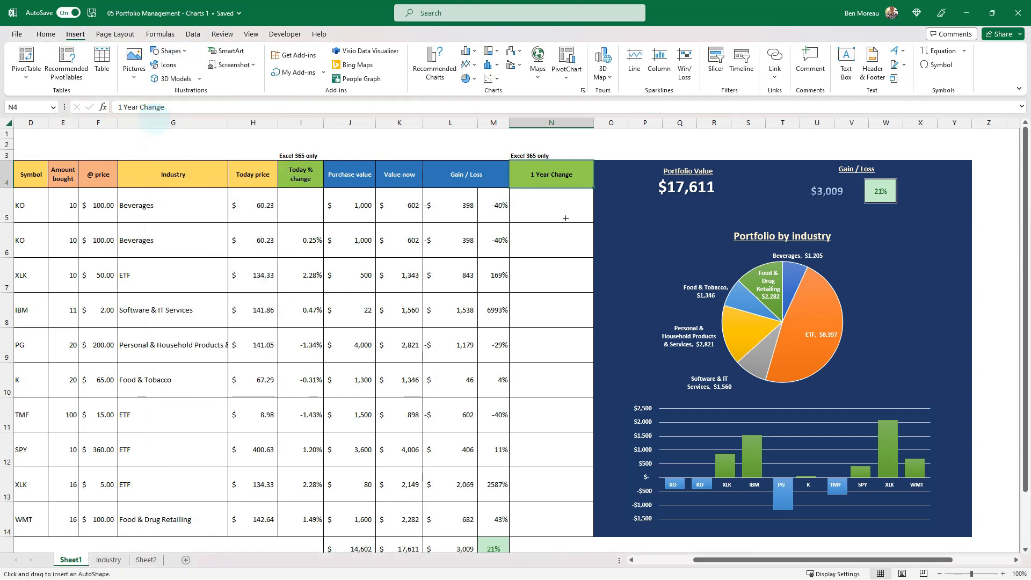
drag(611, 218, 960, 219)
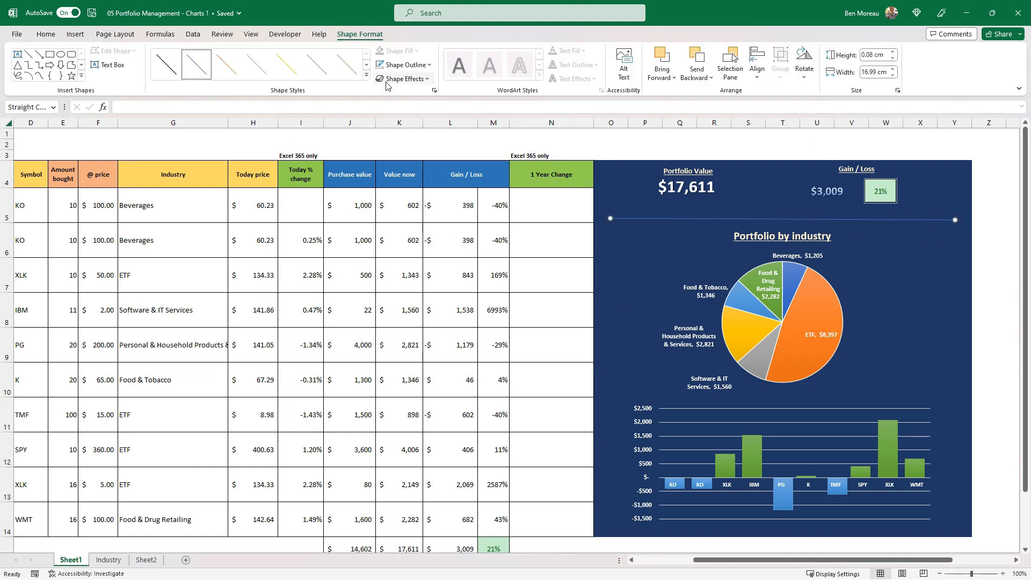
Colour the divider line white and extend both ends to span the dashboard, about 19.2 cm wide
click(430, 65)
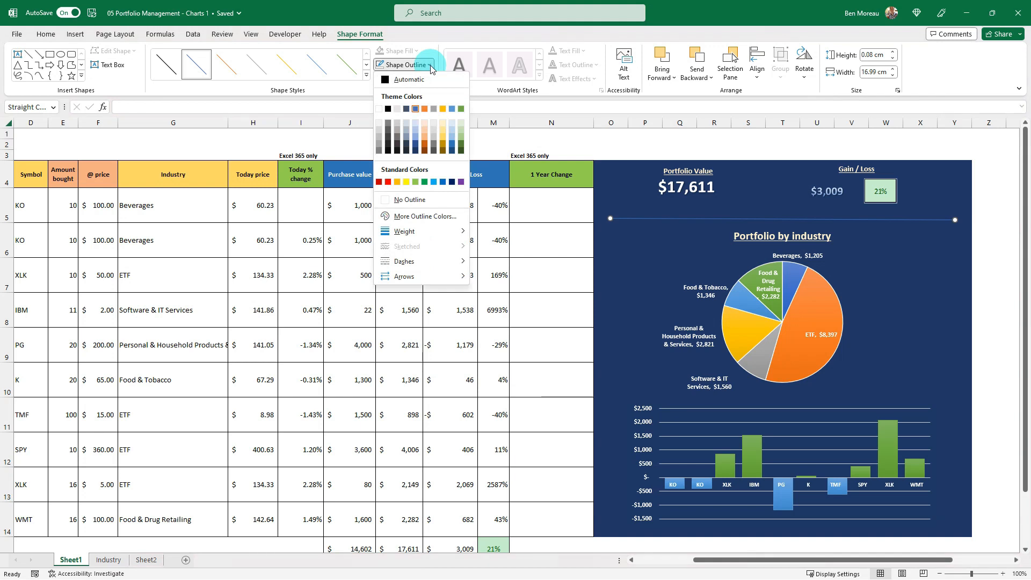
click(379, 108)
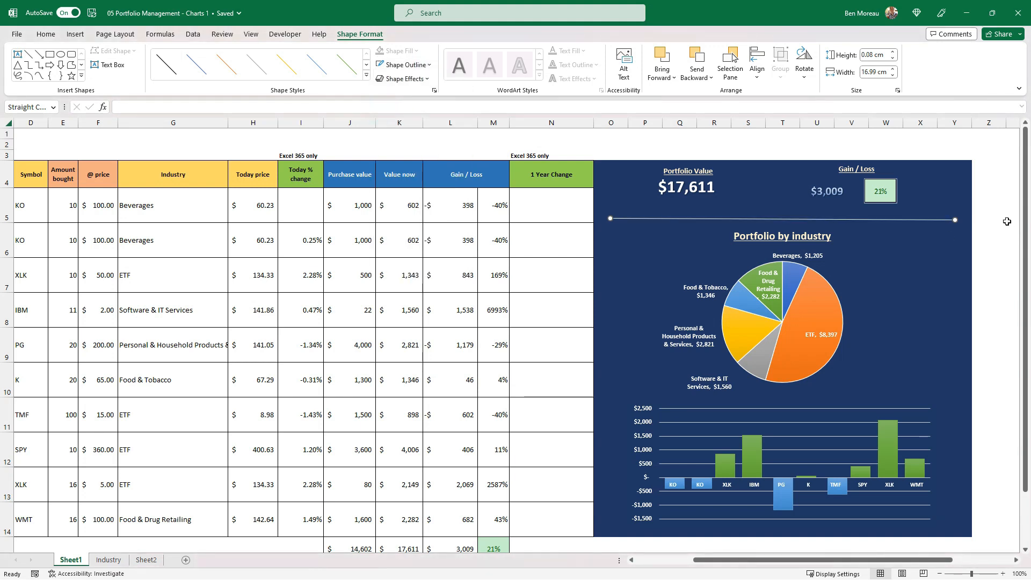
drag(955, 219, 967, 217)
drag(610, 217, 595, 217)
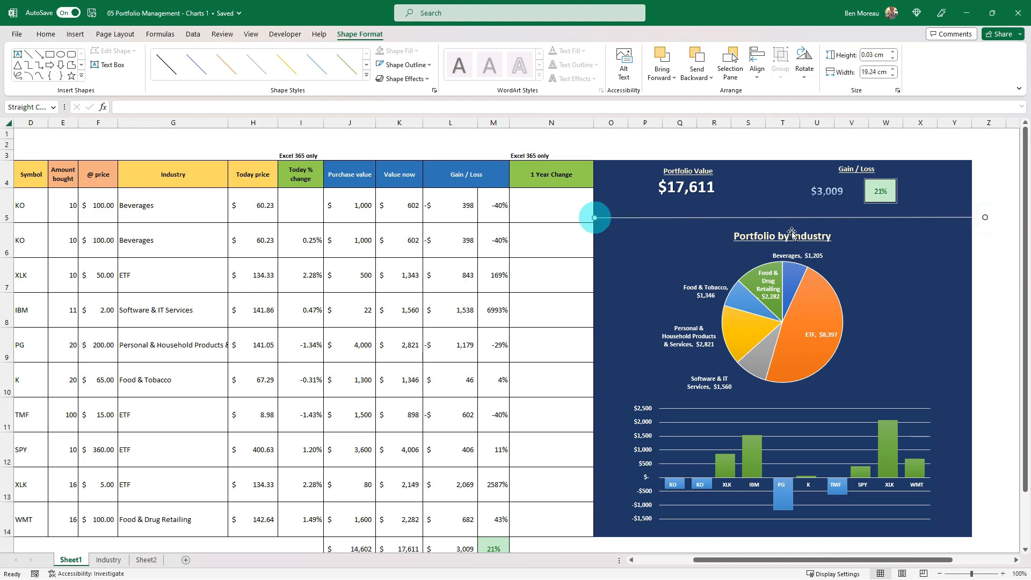
Duplicate the white divider line and place the copy between the pie chart and the column chart
click(846, 221)
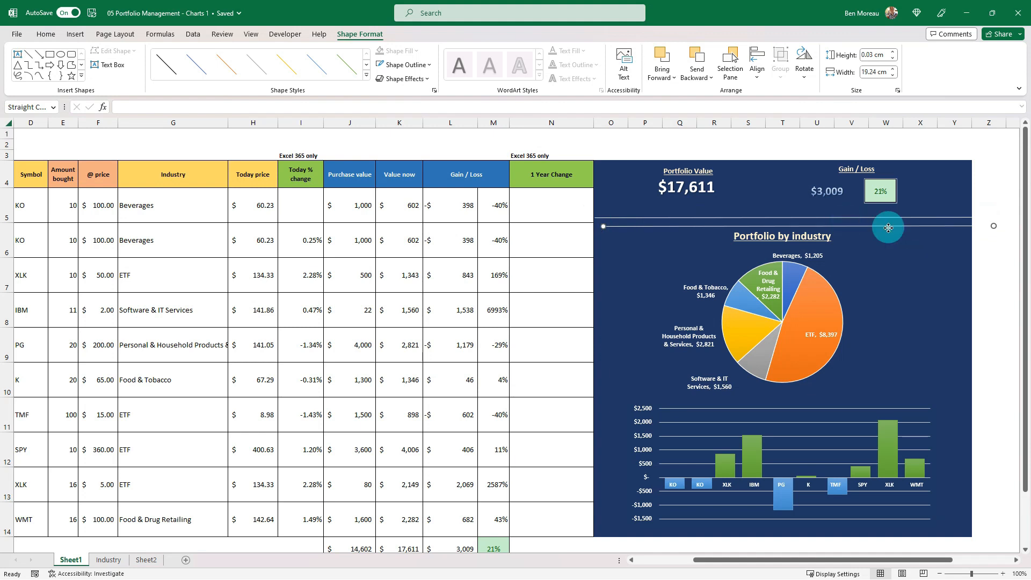
drag(887, 226, 864, 396)
click(919, 330)
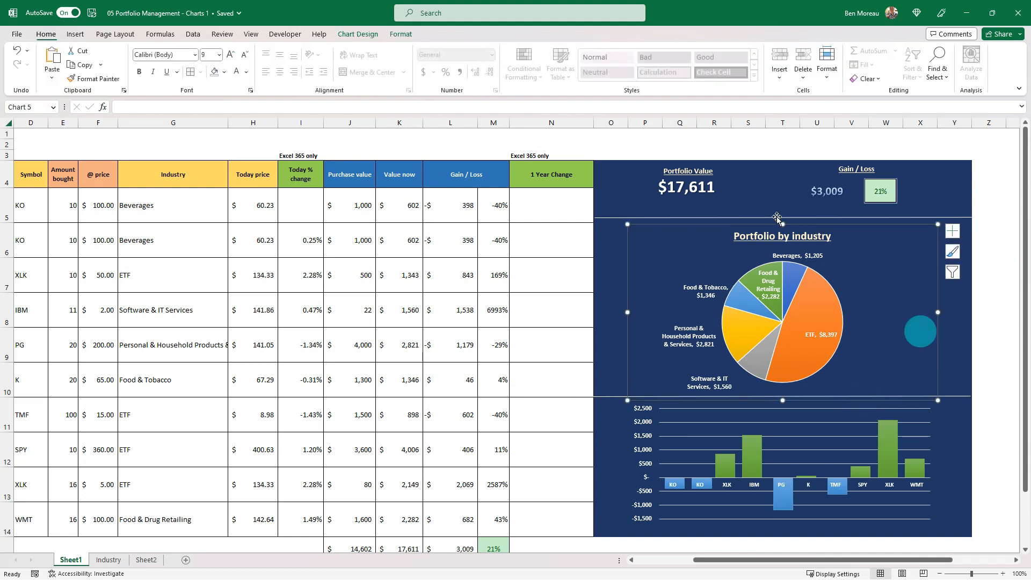
click(581, 201)
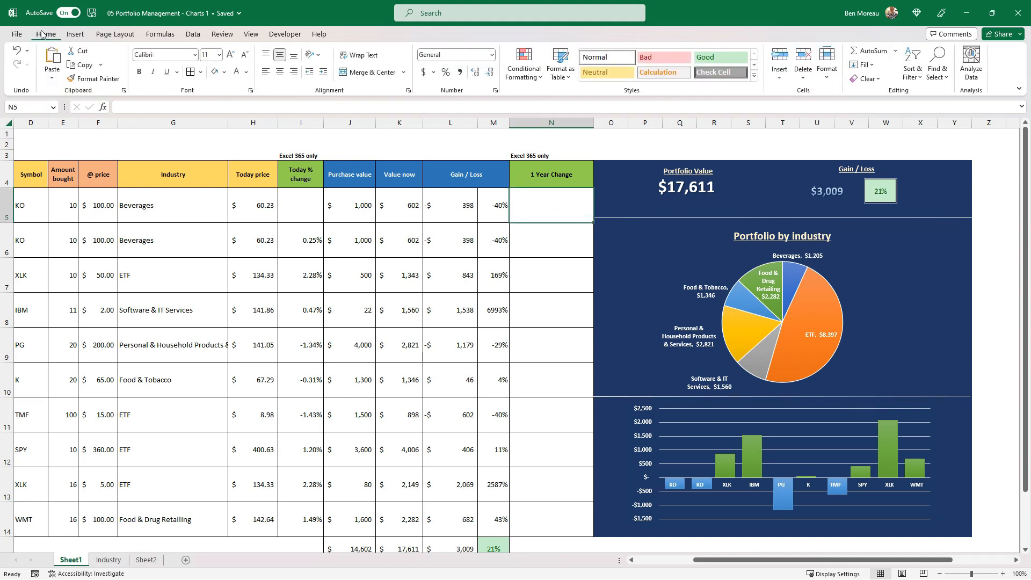
Search the stock icons for "money" and select the filled banknotes icon
click(75, 34)
click(168, 69)
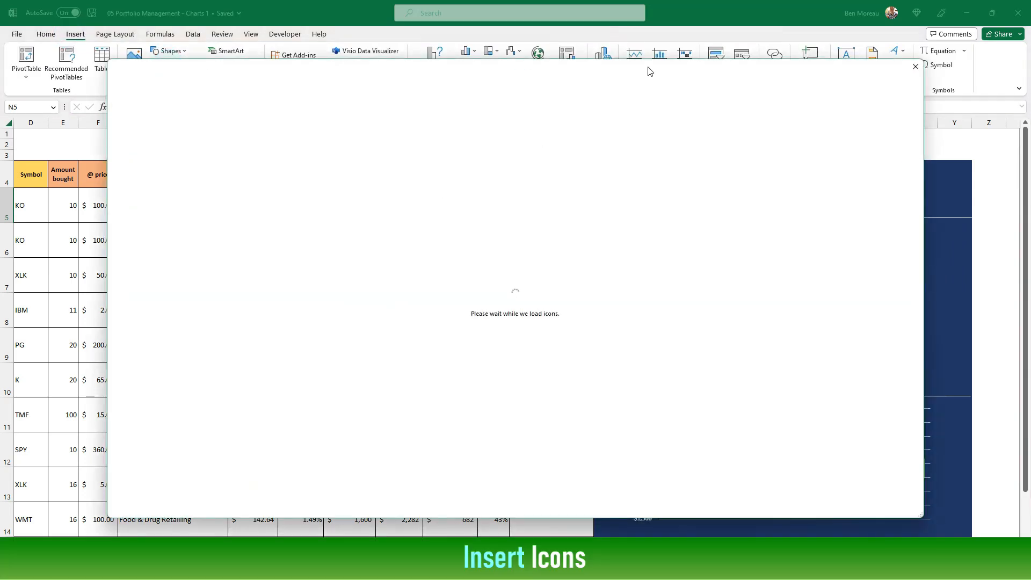
drag(644, 64, 666, 153)
click(649, 218)
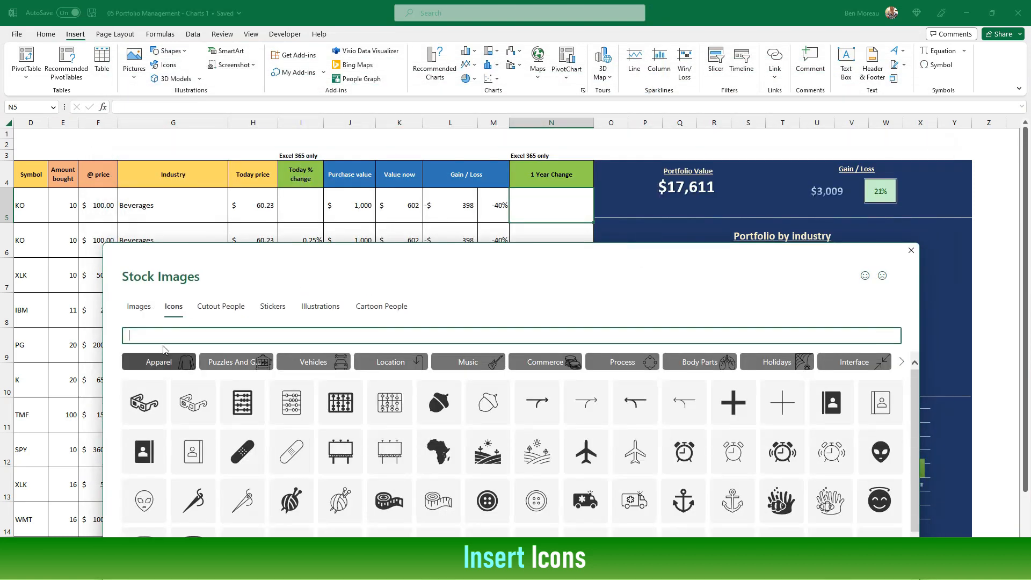
text(money)
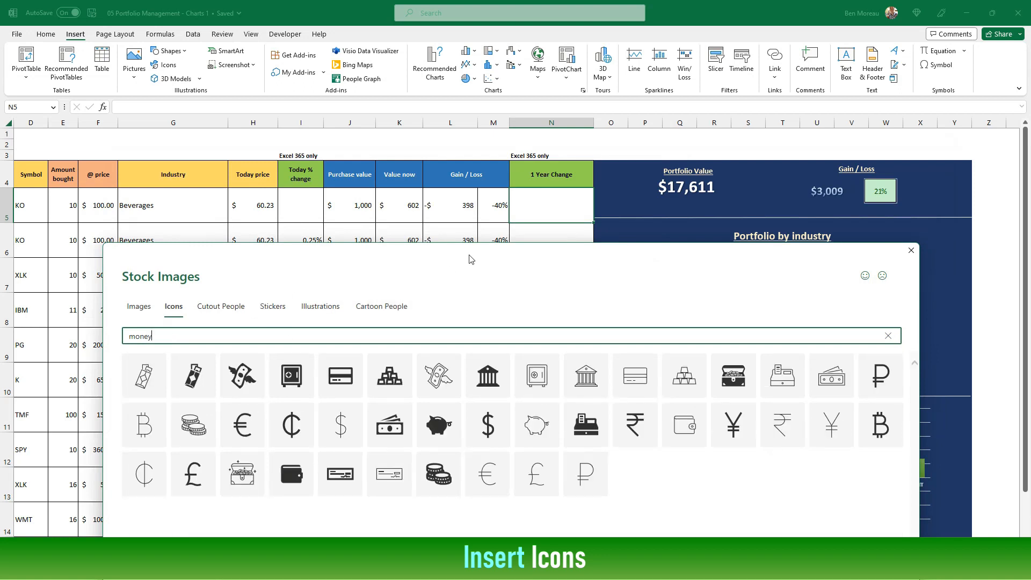
drag(514, 255, 502, 197)
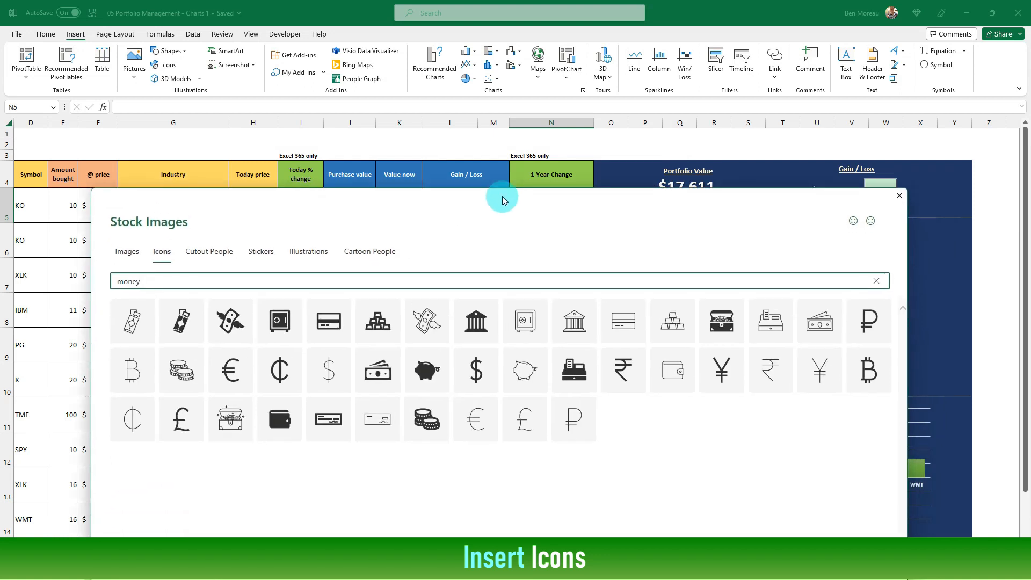
click(392, 355)
Search the stock icons for "industry" and select the filled factory icon with smoke
click(370, 284)
key(BackSpace)
key(BackSpace)
key(BackSpace)
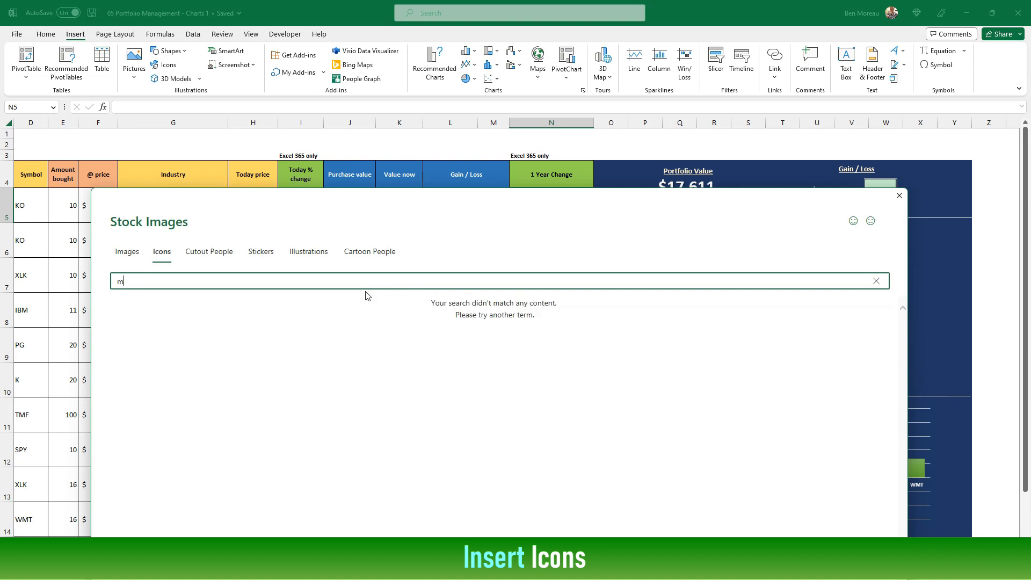
key(BackSpace)
text(try)
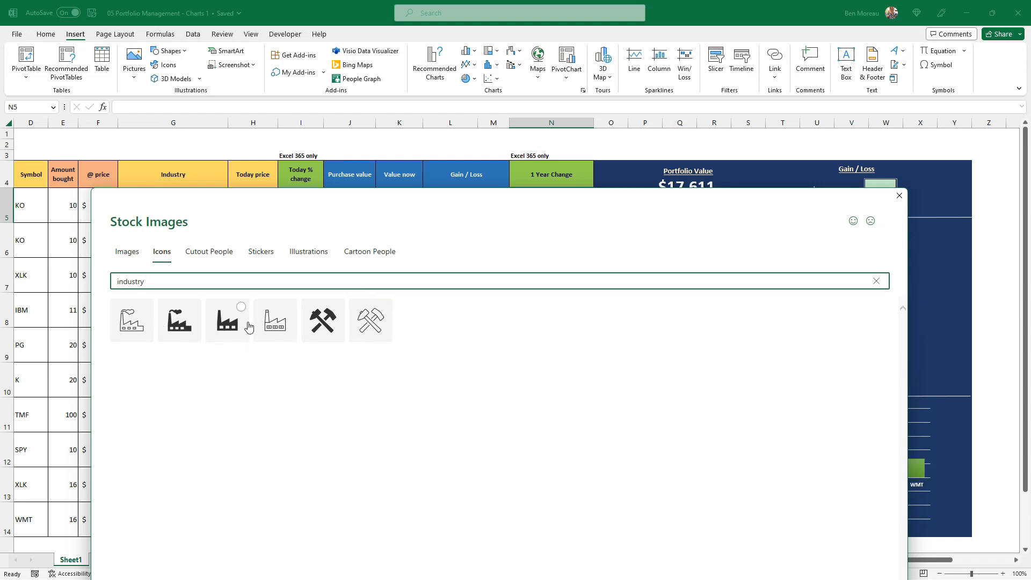
click(193, 309)
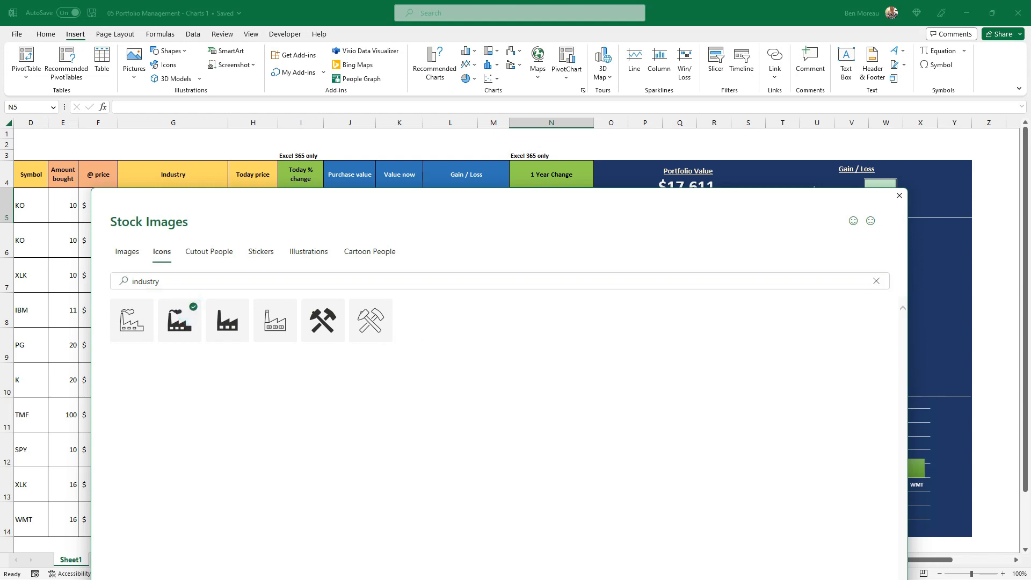
Search the stock icons for "chart" and select the bold line chart icon with the rising arrow
double_click(158, 281)
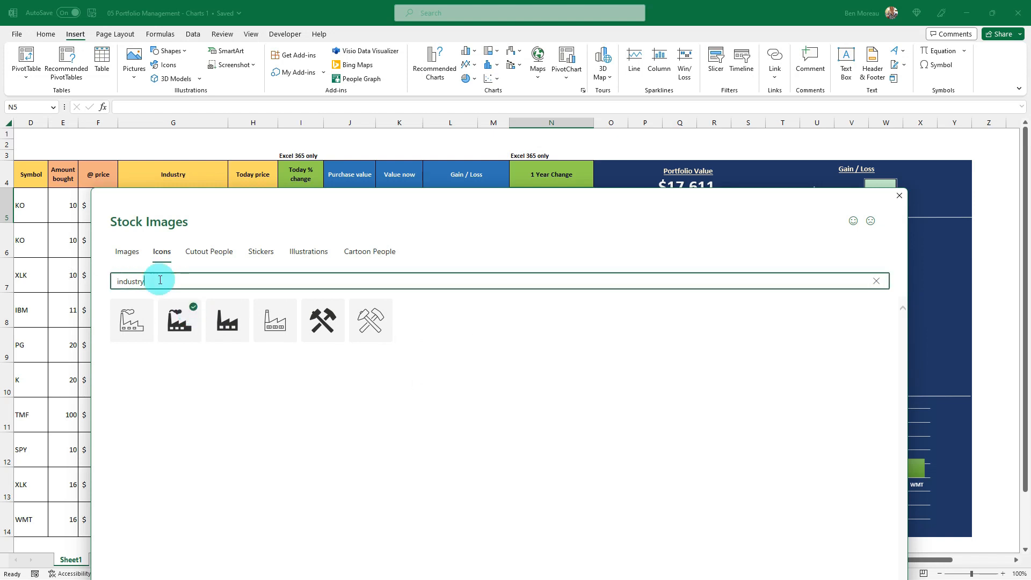
text(chart)
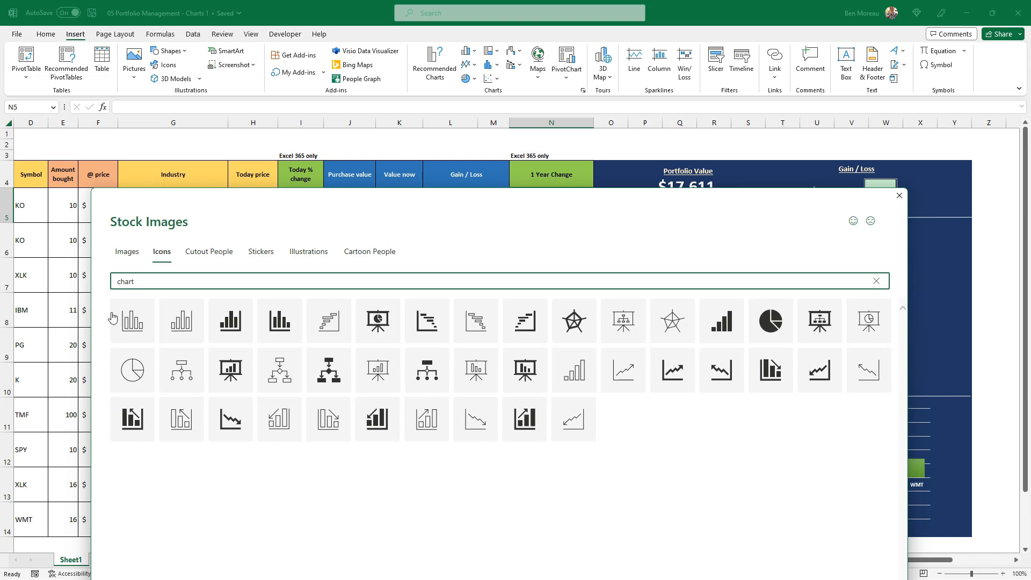
click(678, 363)
drag(793, 207, 798, 74)
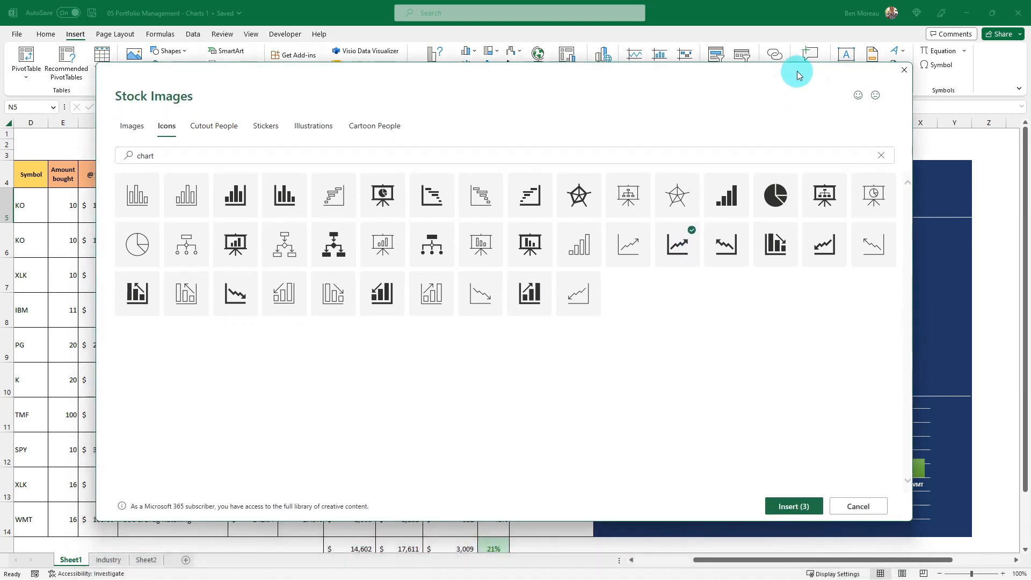
Insert the three selected icons and move them together onto the dashboard, beside the pie chart's upper-left area
click(794, 505)
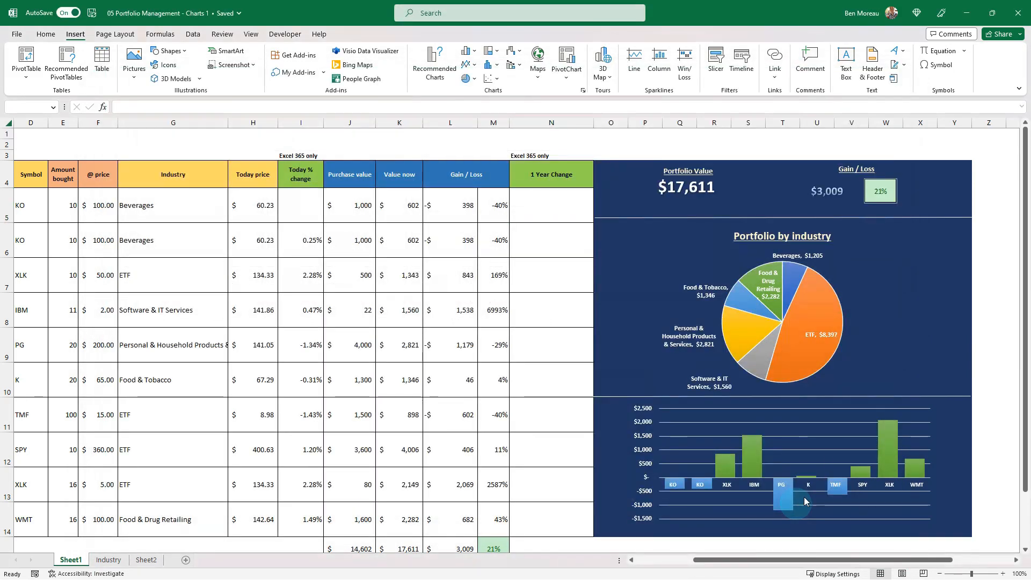
drag(539, 251, 645, 287)
click(578, 301)
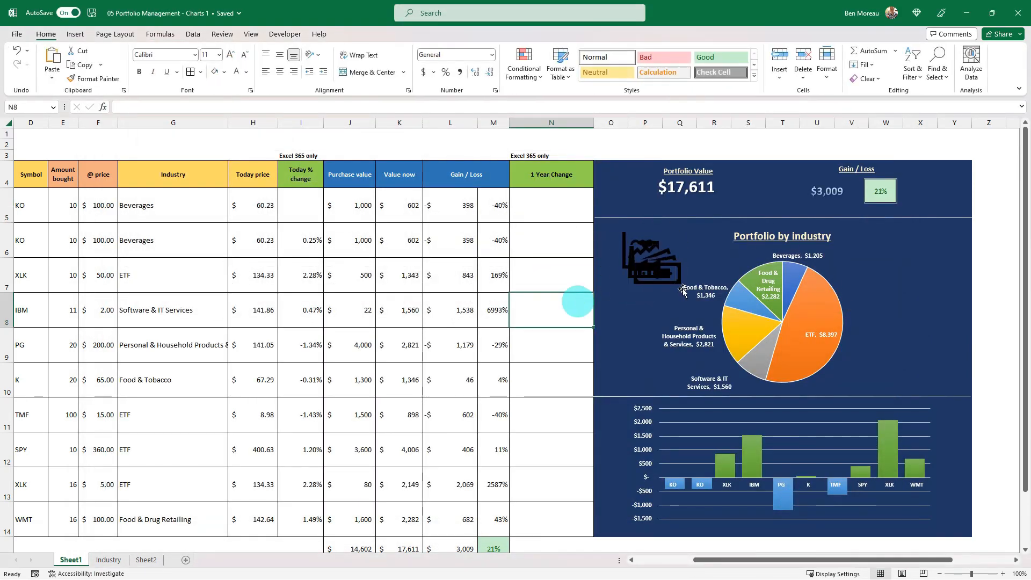
Place the banknotes icon to the left of the Portfolio Value box and fill it white
click(657, 274)
drag(656, 275, 629, 188)
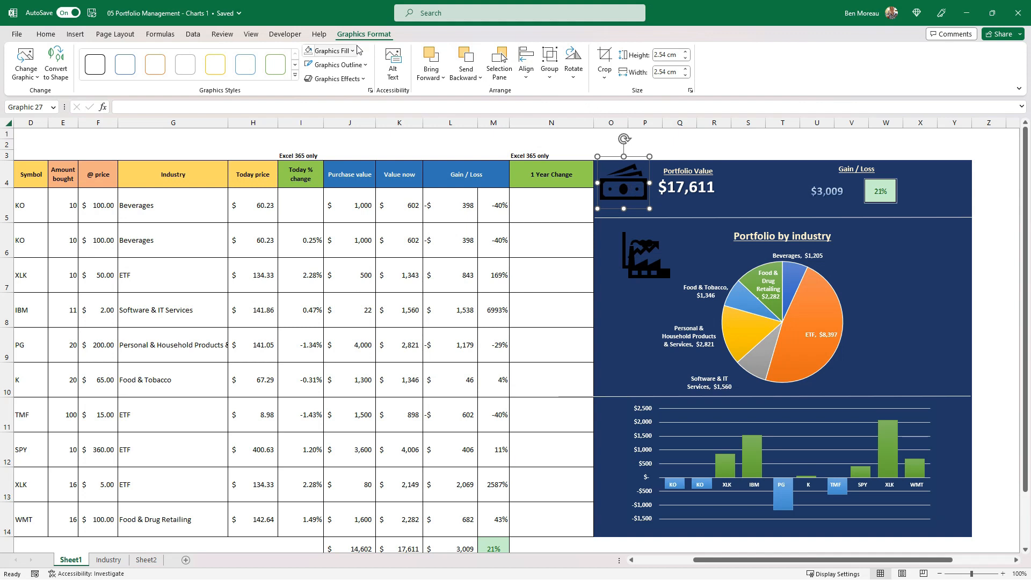
click(334, 50)
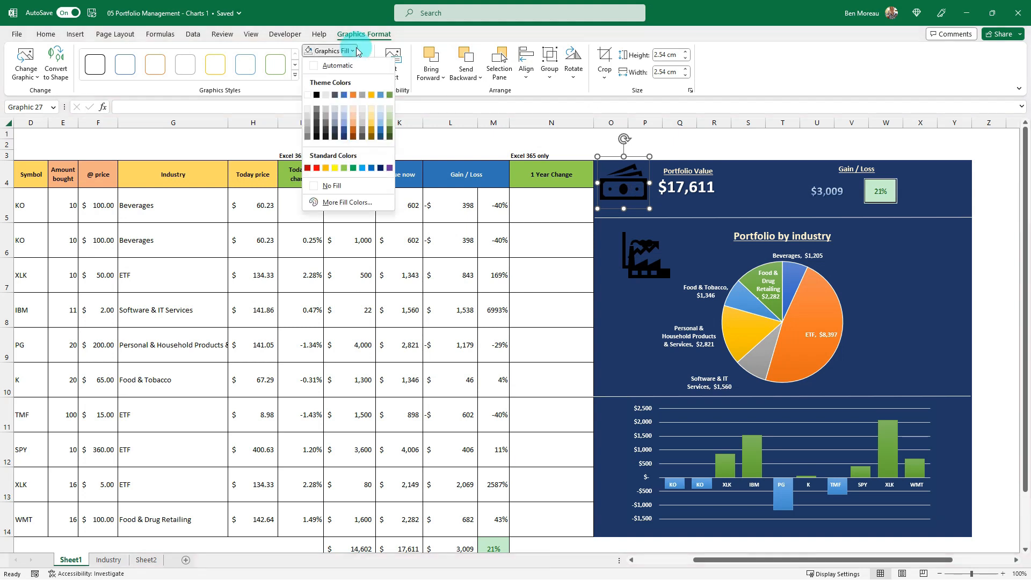
click(307, 95)
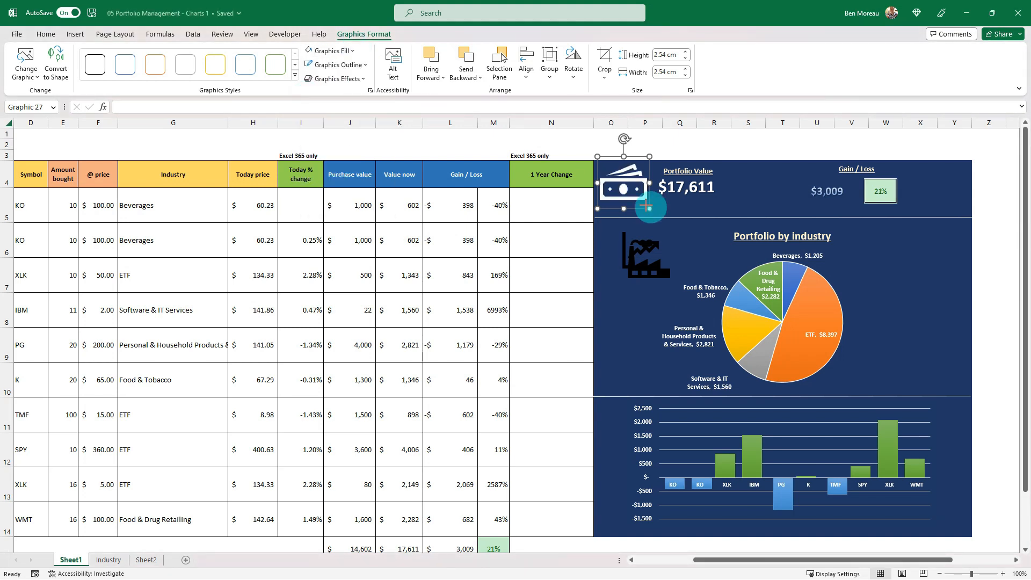
Shrink the white banknotes icon to 1.44 cm square and reposition it beside the Portfolio Value heading
click(634, 189)
drag(650, 208, 636, 194)
click(624, 180)
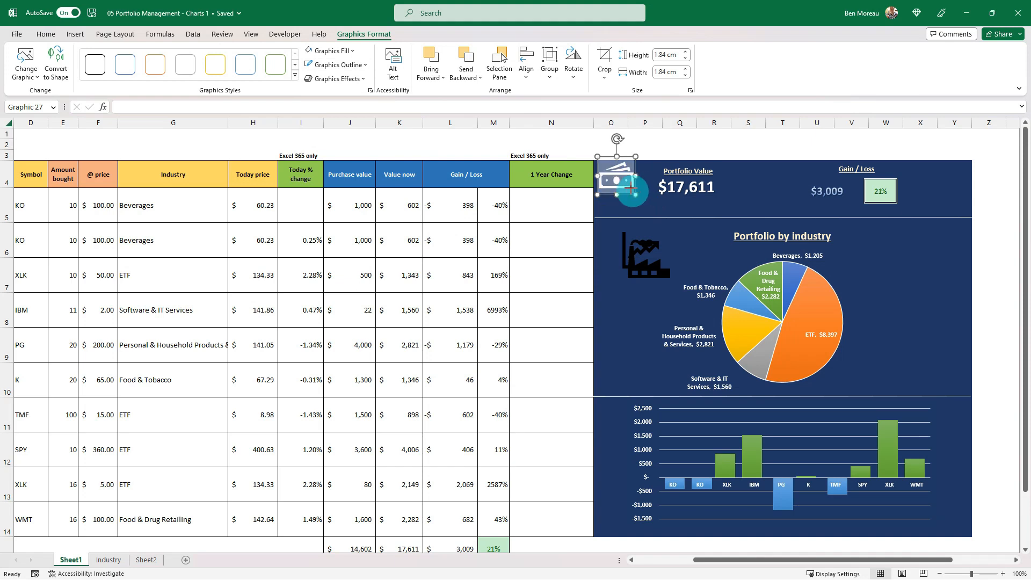
drag(624, 176, 627, 189)
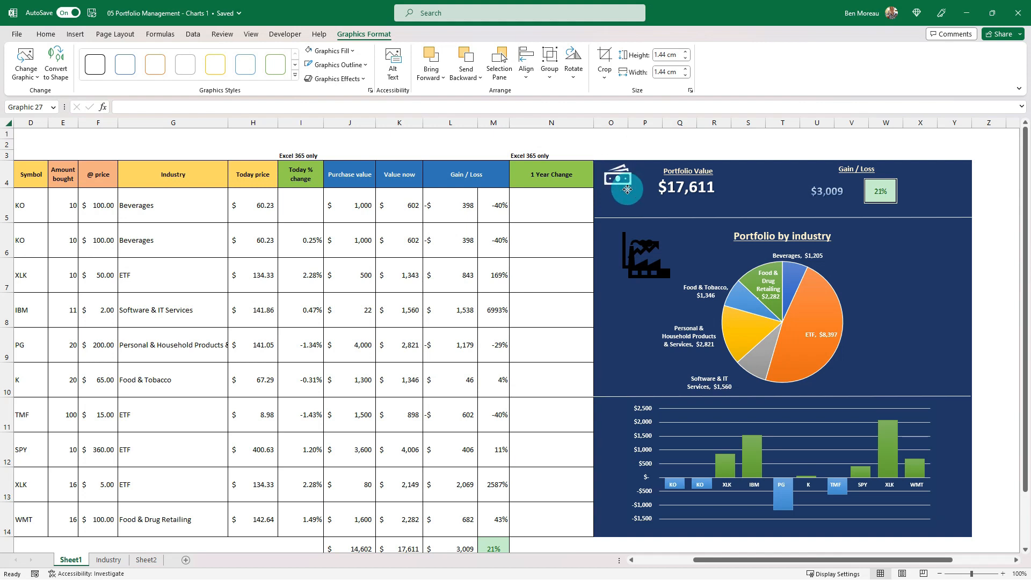
drag(627, 189, 627, 187)
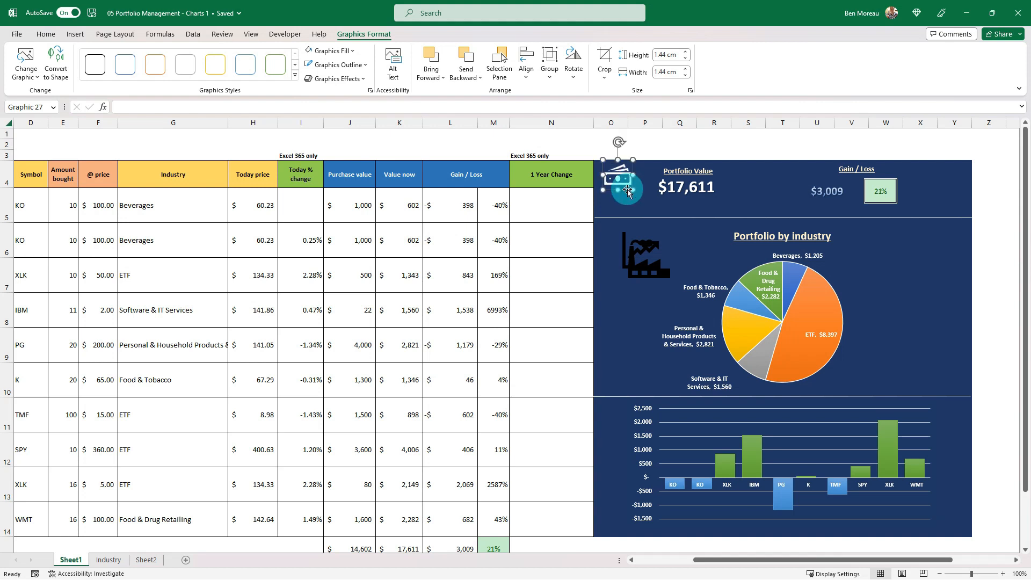
Copy the banknotes icon's white formatting to the factory and line chart icons, moving the factory icon just below the chart icon
click(45, 34)
click(97, 79)
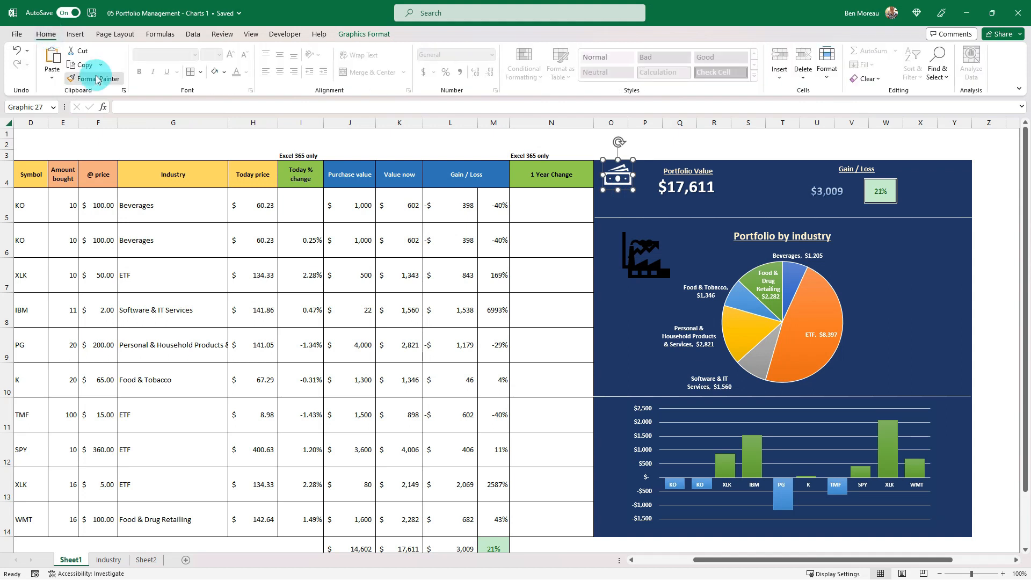
click(659, 268)
drag(658, 269, 643, 299)
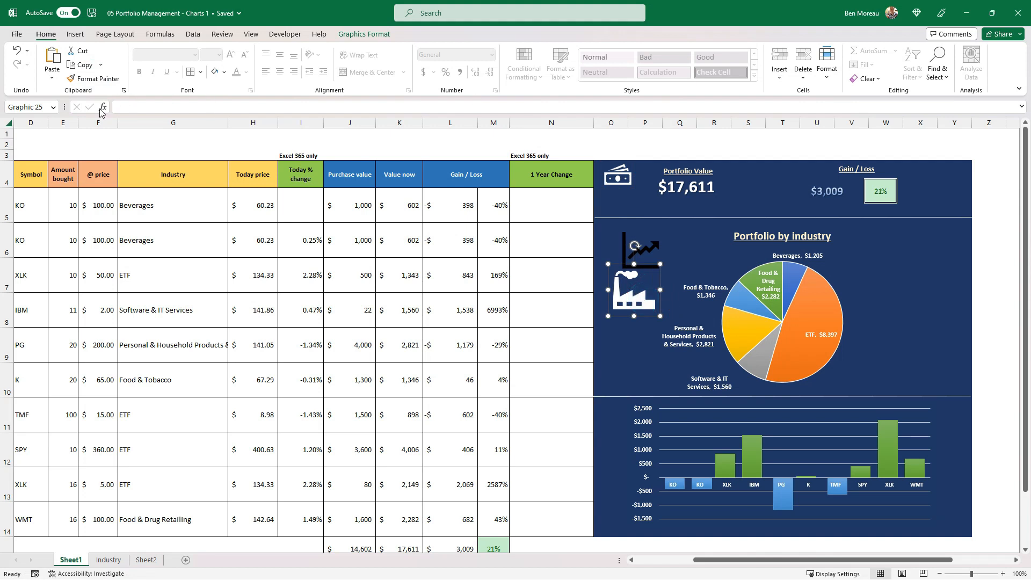
click(97, 79)
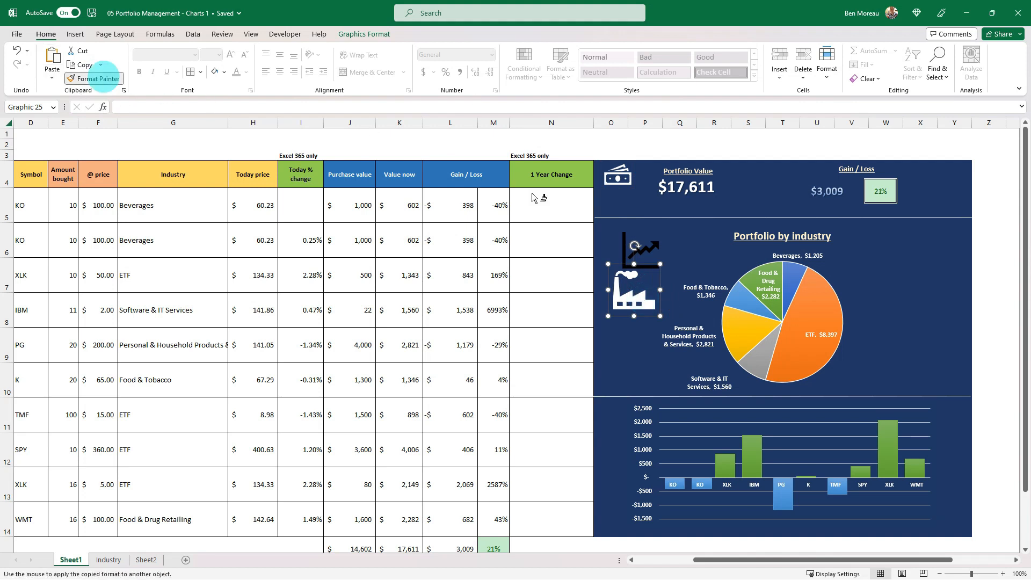
click(645, 249)
Apply the first Outer shadow effect to the banknotes icon
click(617, 175)
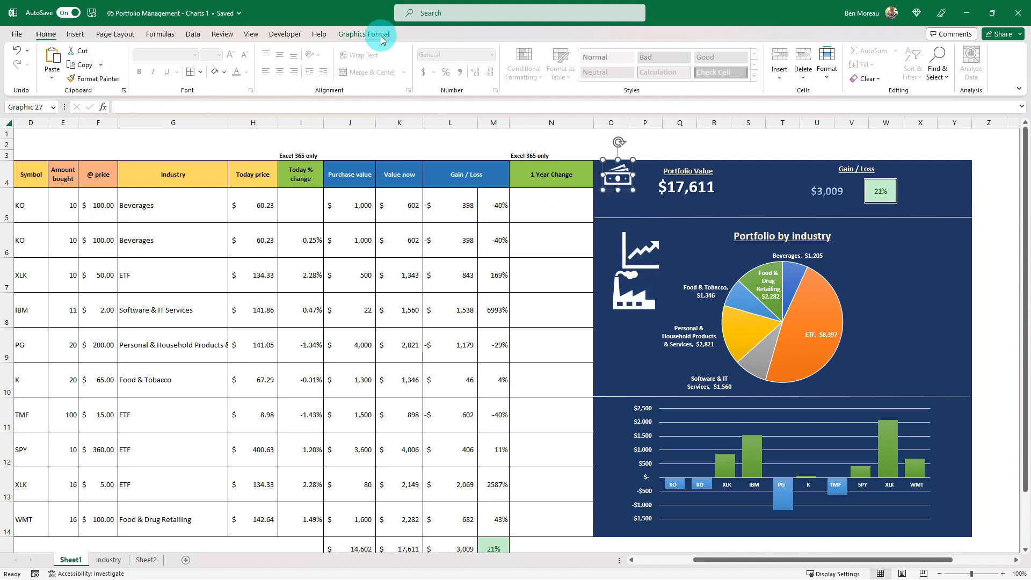
click(364, 34)
click(364, 79)
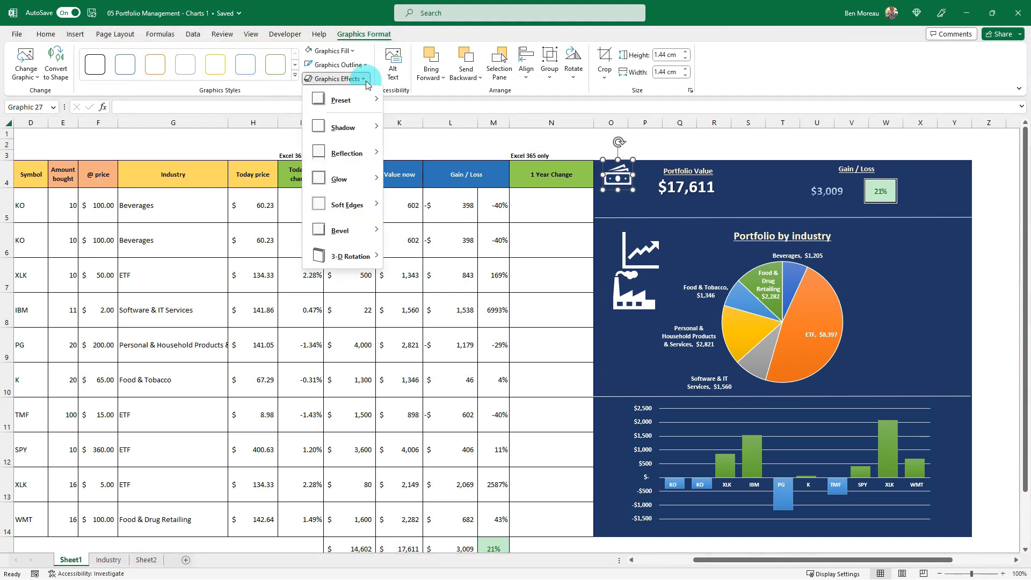
mouse_move(368, 132)
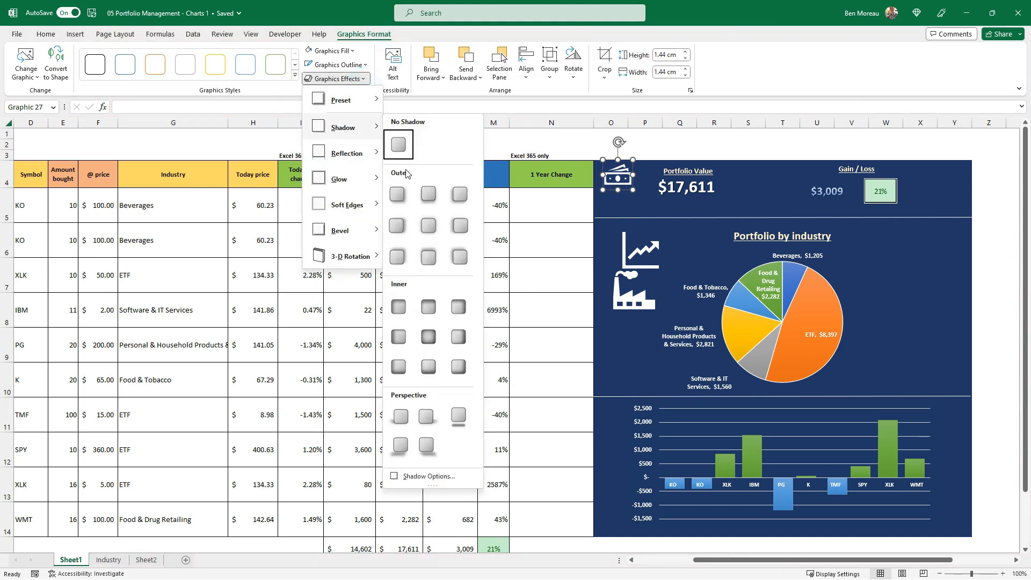
click(396, 198)
click(523, 229)
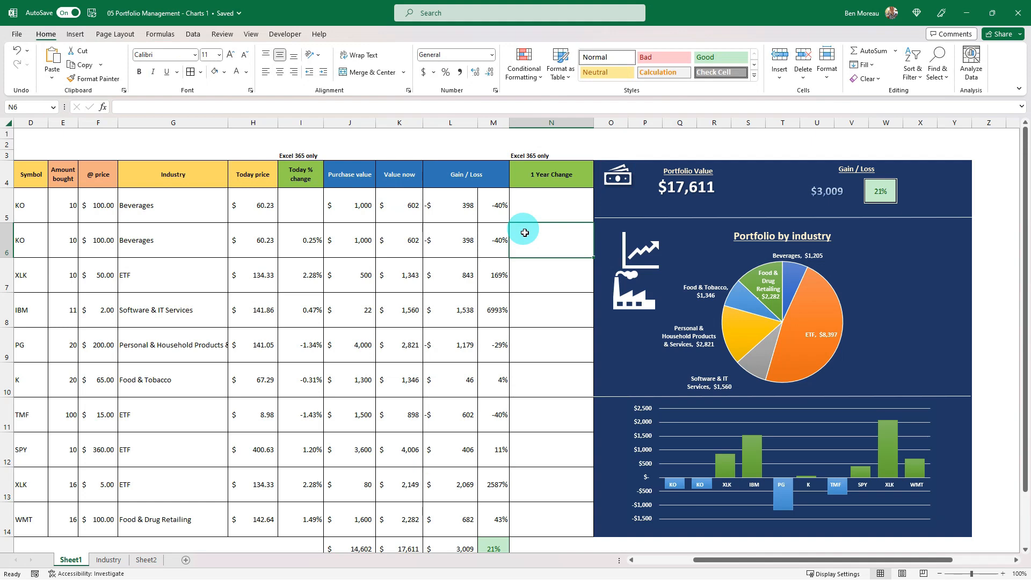
Shrink the line chart icon beside the column chart's upper-left corner, and the factory icon to 1.59 cm square beside the pie chart's
click(627, 290)
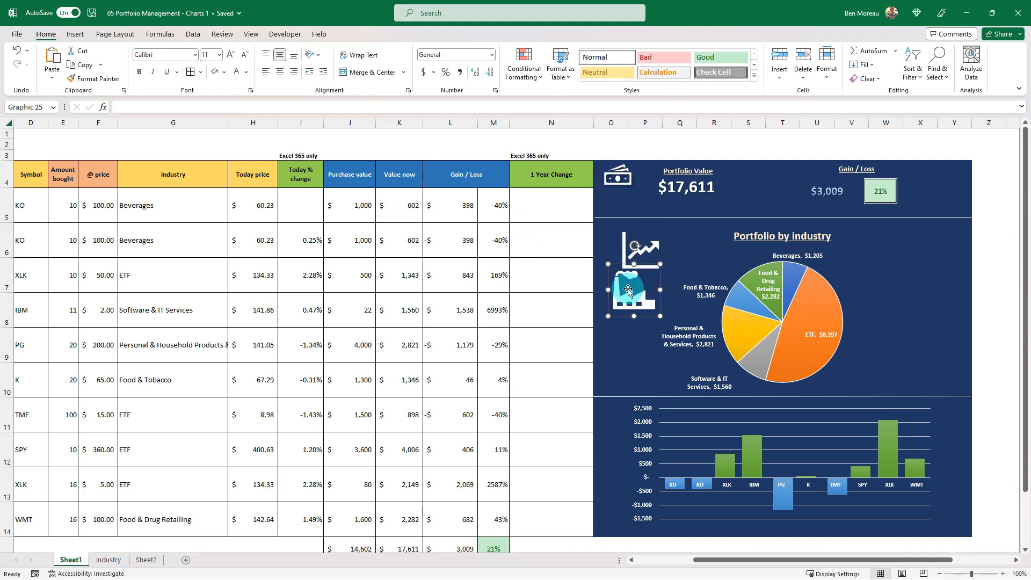
click(649, 235)
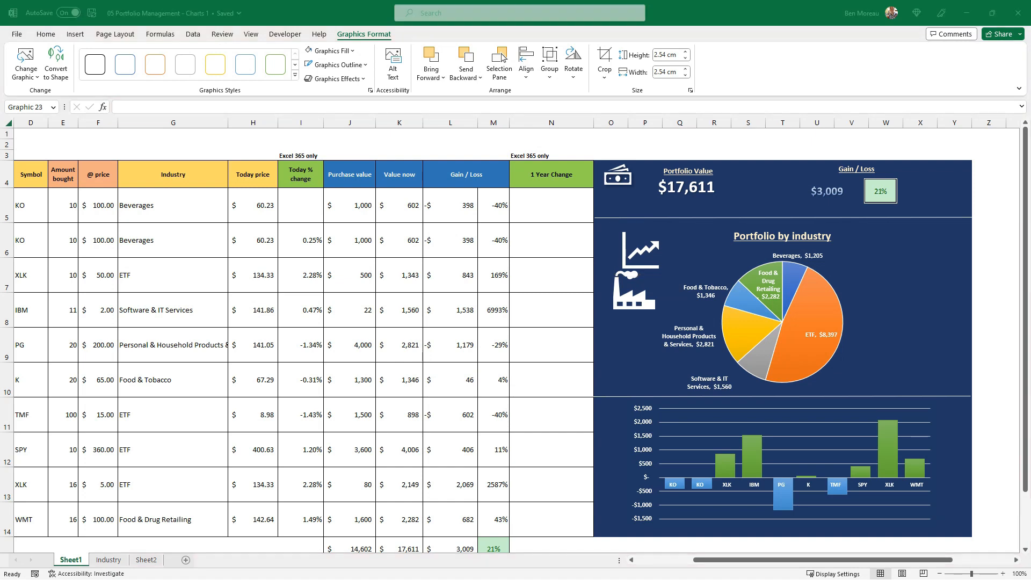
click(640, 250)
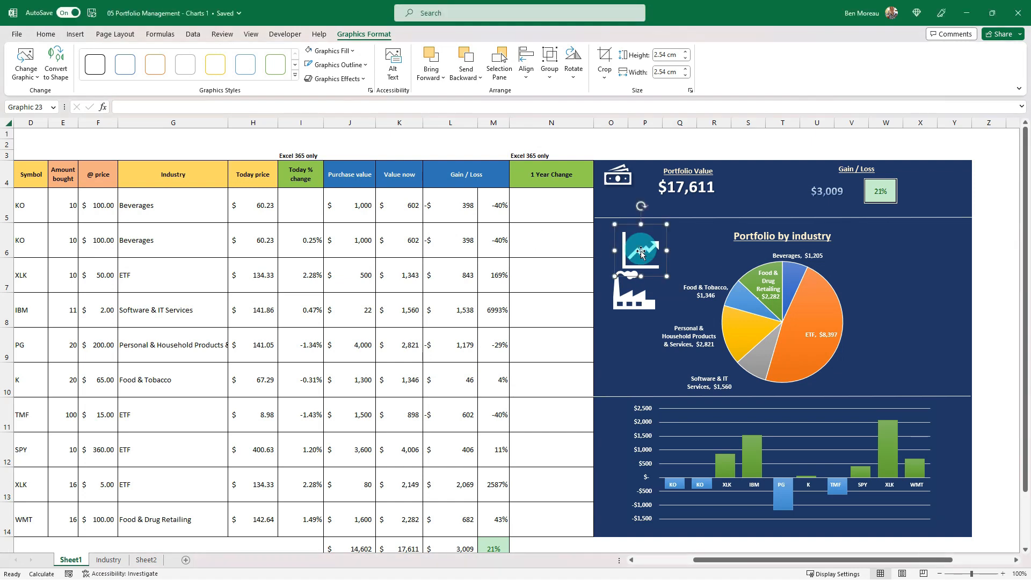
drag(668, 276, 617, 416)
click(634, 300)
drag(660, 316, 628, 253)
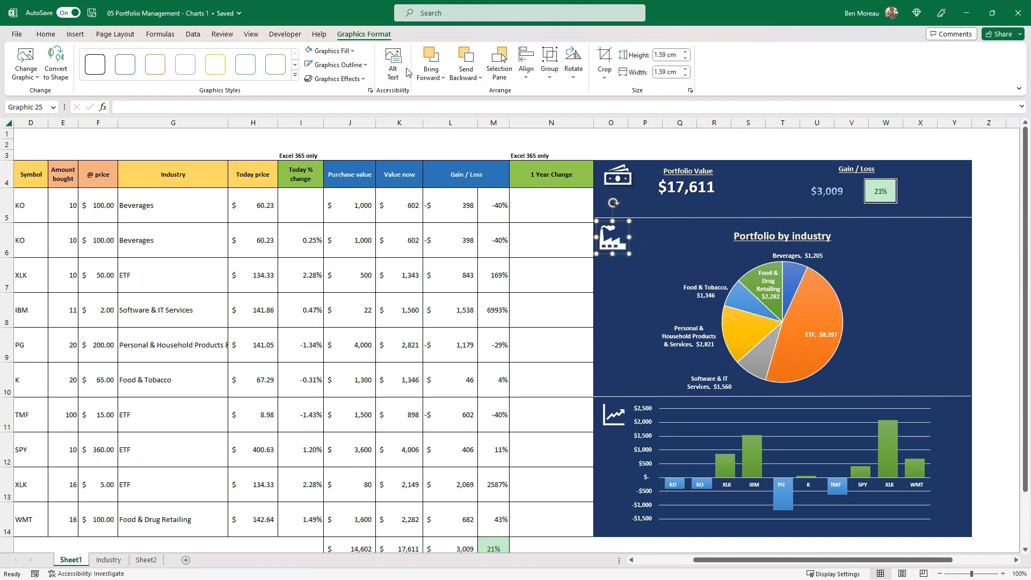
Apply the first Reflection variation to the factory icon
click(364, 81)
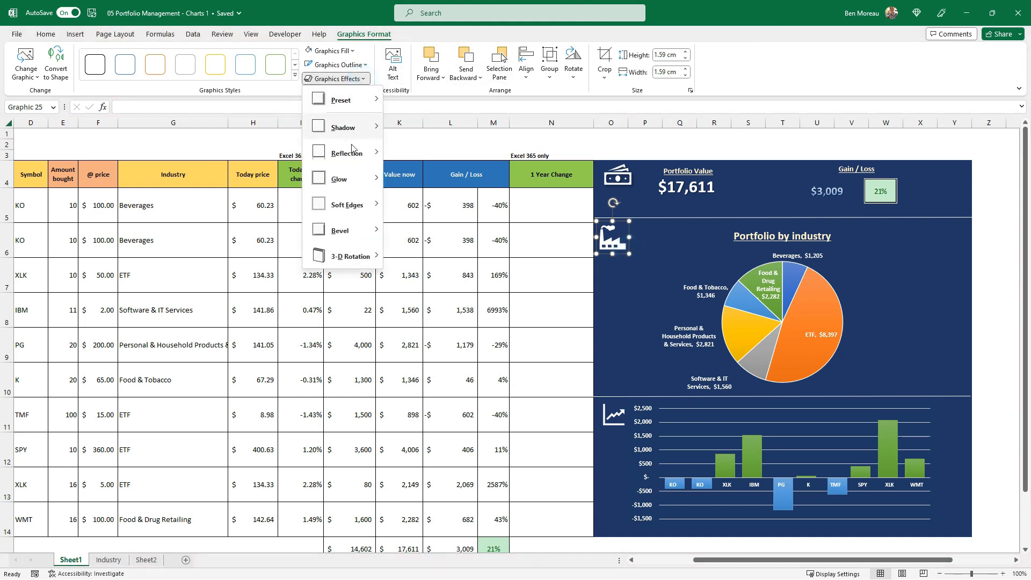
mouse_move(351, 154)
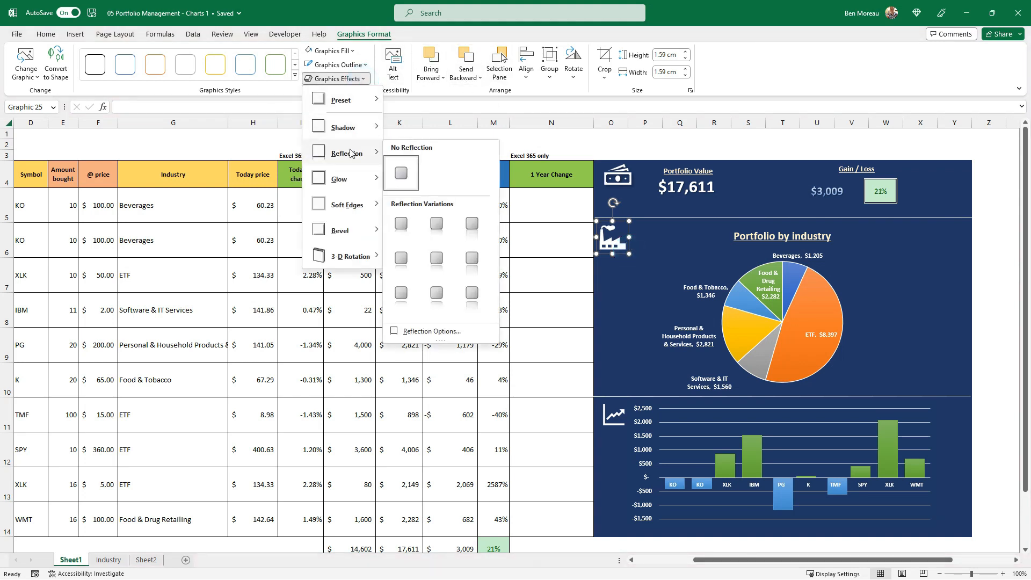
click(402, 225)
click(590, 271)
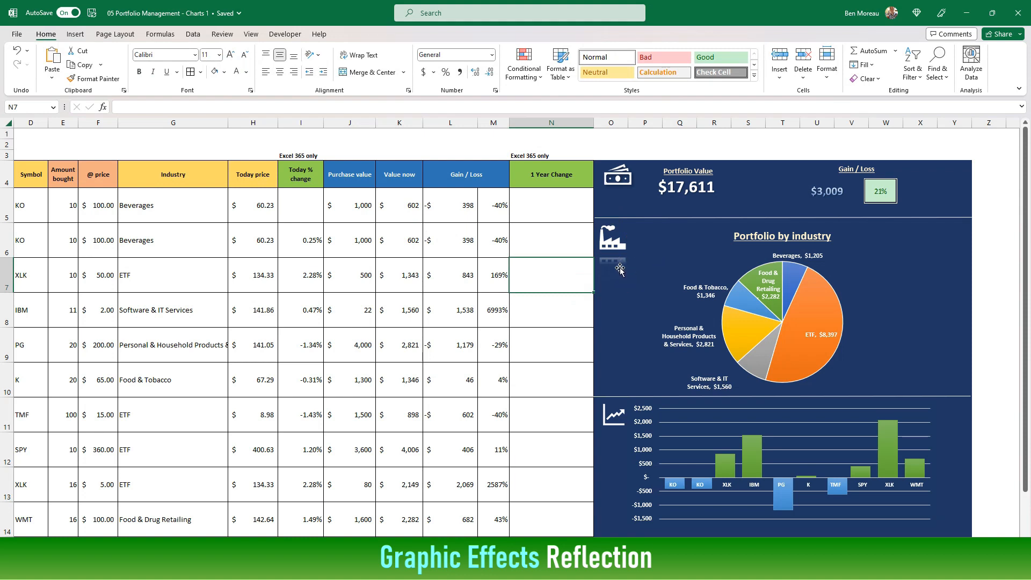
Crop the factory icon's lower edge to a height of 1.41 cm so its reflection sits closer
click(618, 246)
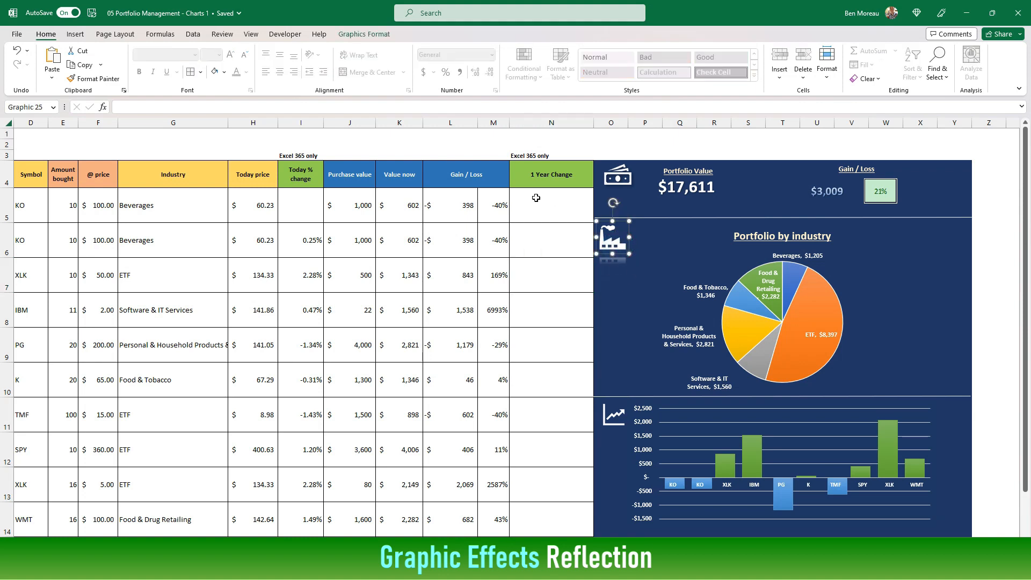
click(375, 35)
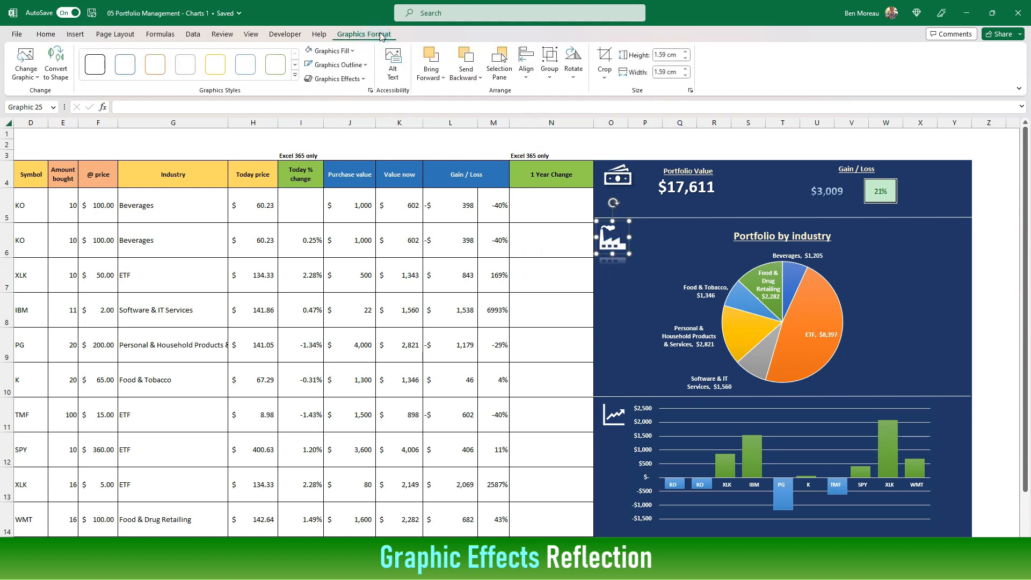
click(607, 58)
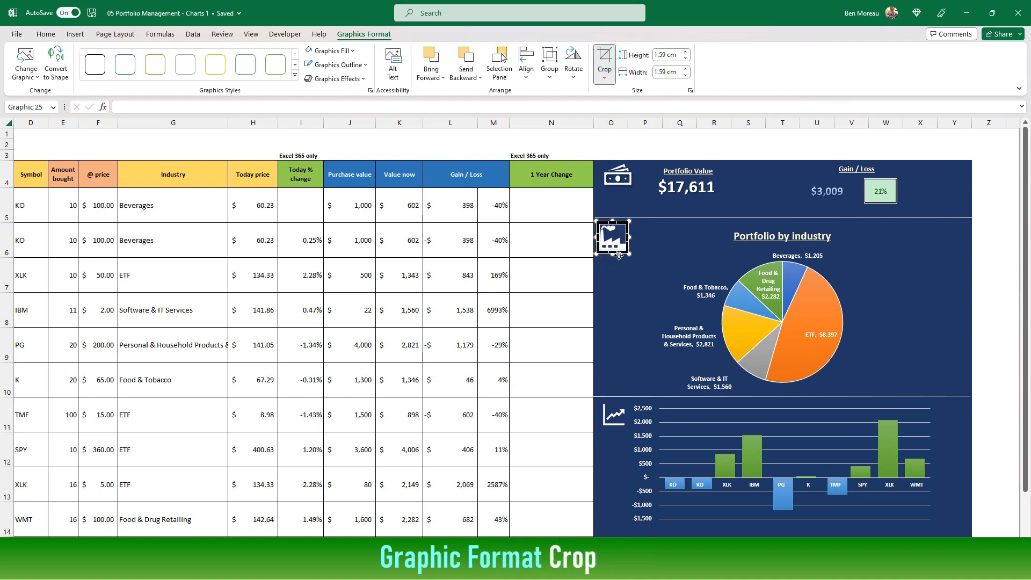
drag(611, 253, 615, 249)
click(605, 60)
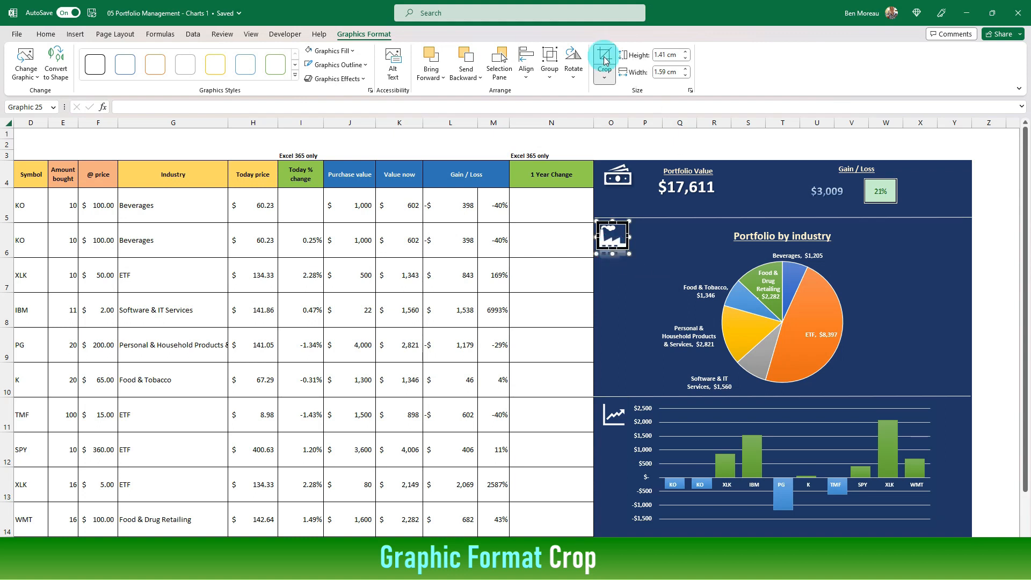
click(649, 259)
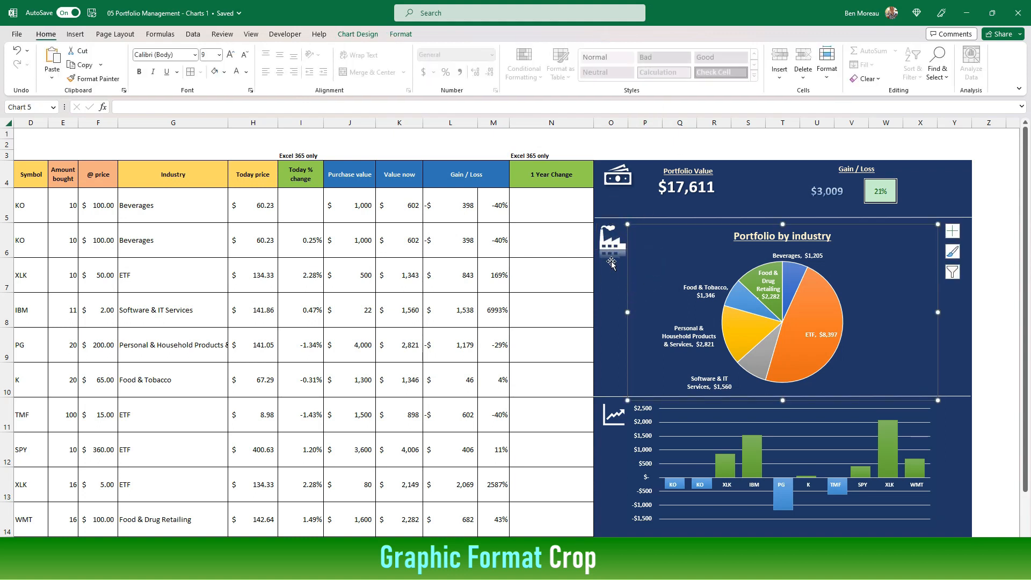
click(548, 288)
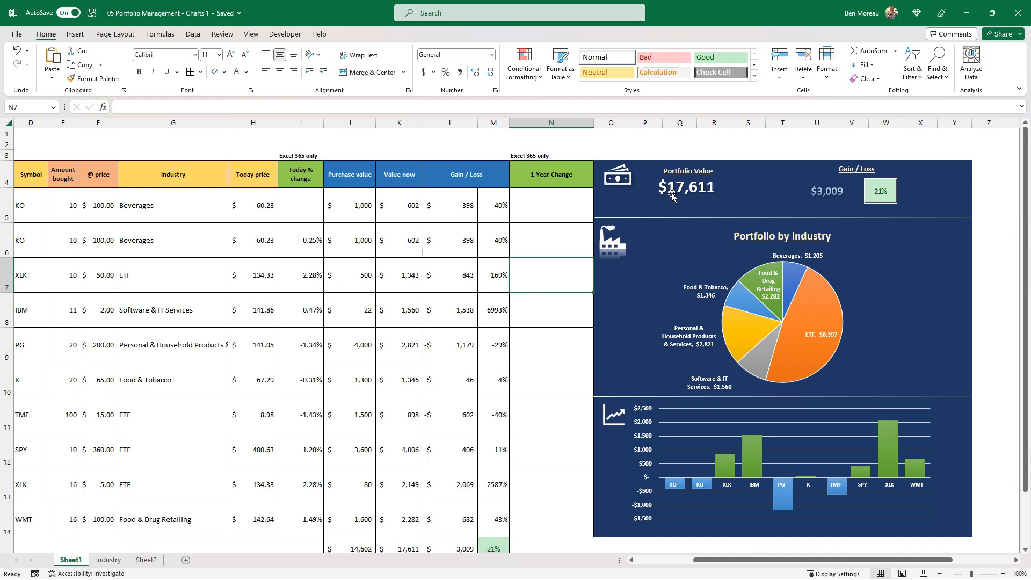
Move the portfolio value text box slightly lower and centre it under the Portfolio Value heading
drag(685, 188, 698, 194)
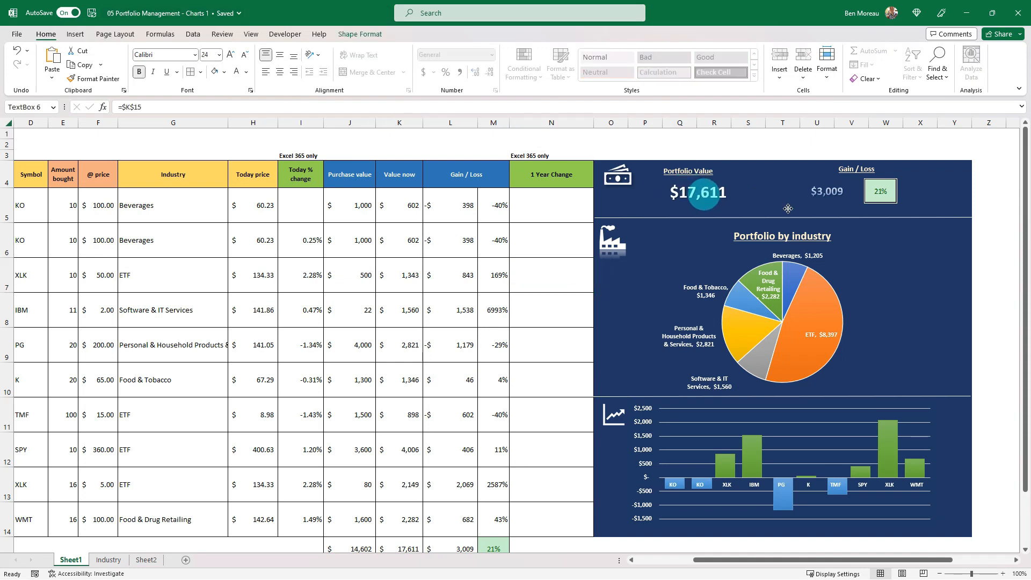
click(933, 137)
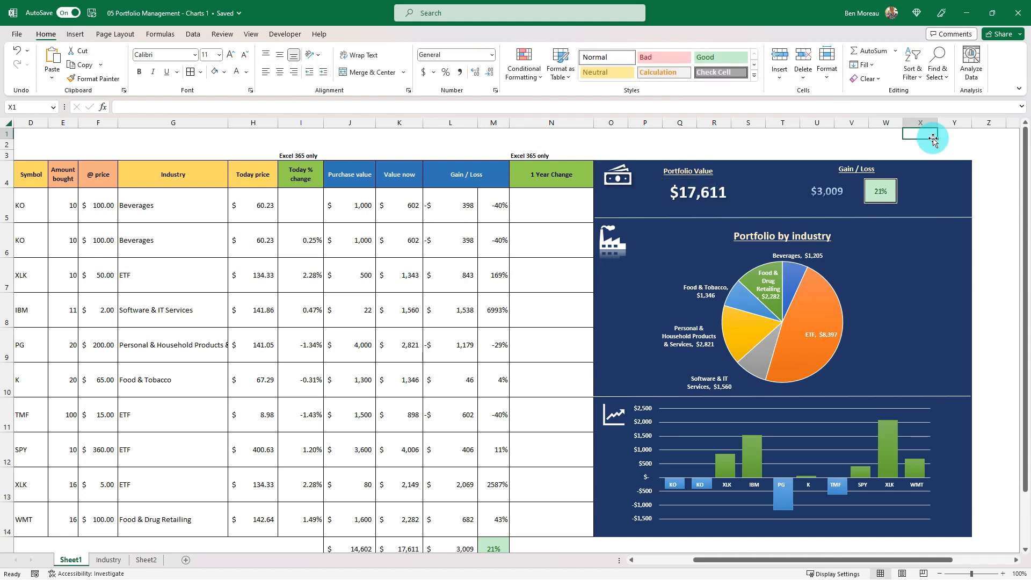
click(710, 195)
drag(710, 194, 701, 196)
click(740, 151)
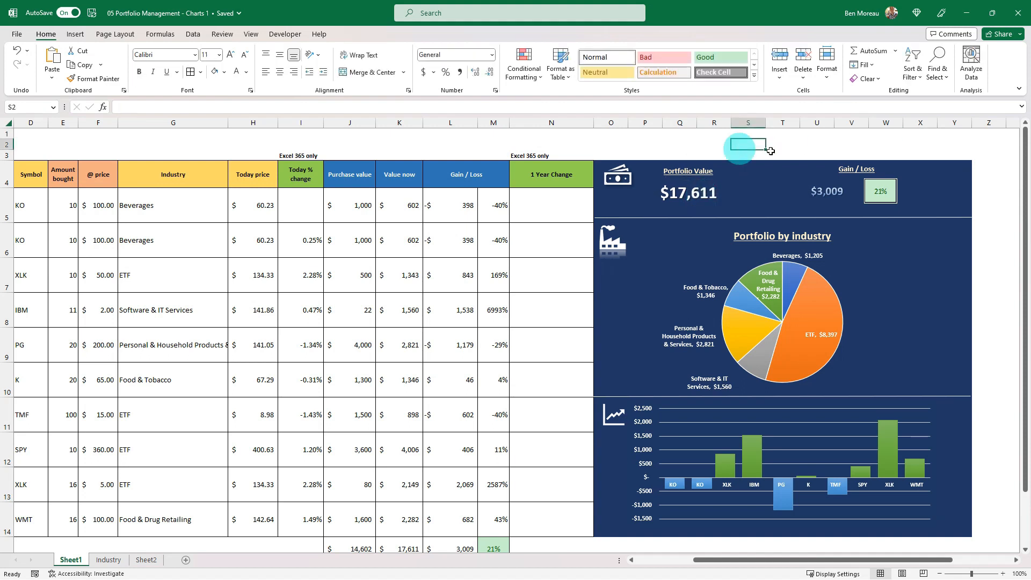
Shift the Gain / Loss dollar value closer to the percentage box and set its first text gradient stop to theme blue at 40% brightness
click(830, 195)
drag(828, 196, 833, 194)
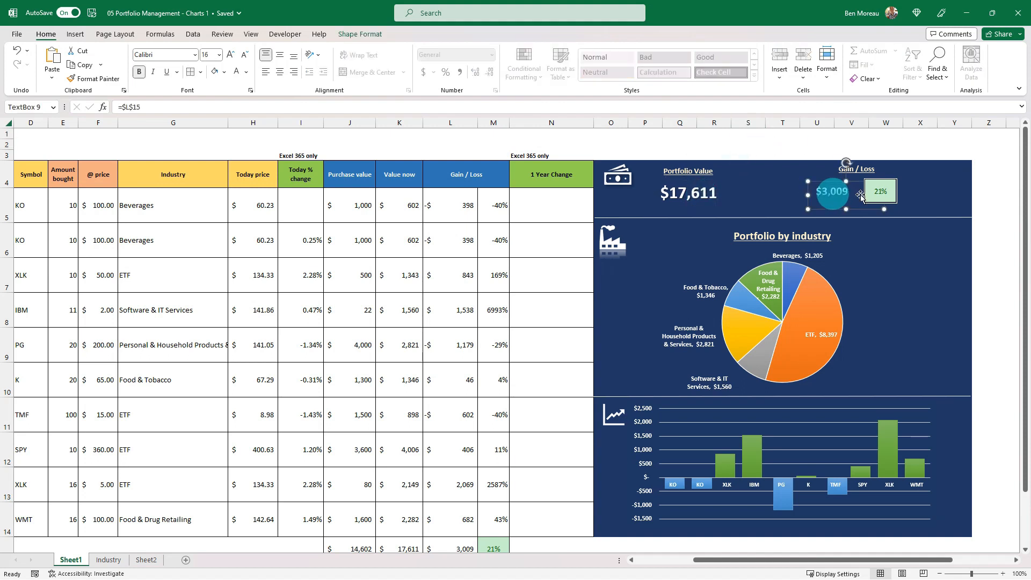
right_click(832, 194)
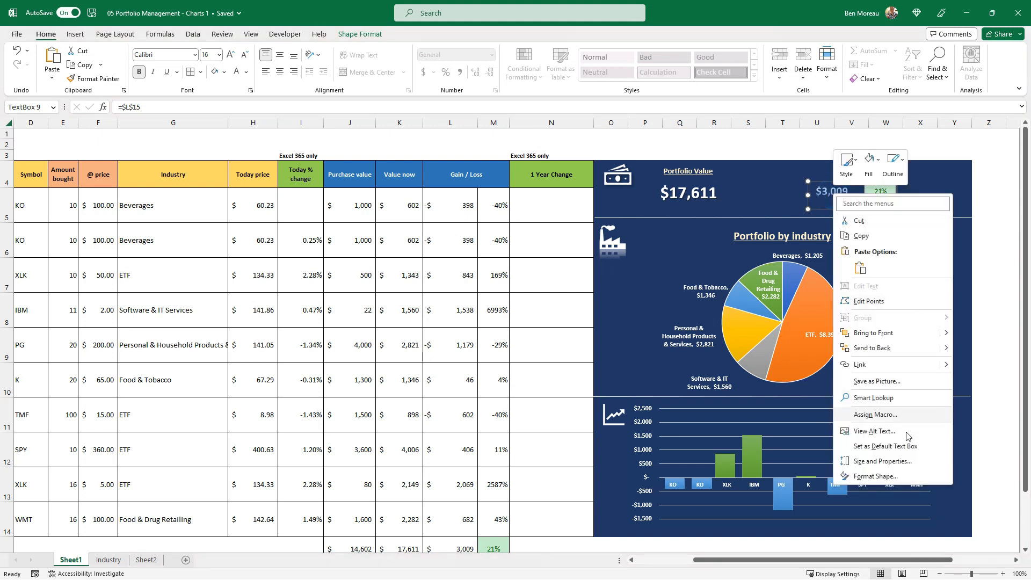
click(901, 474)
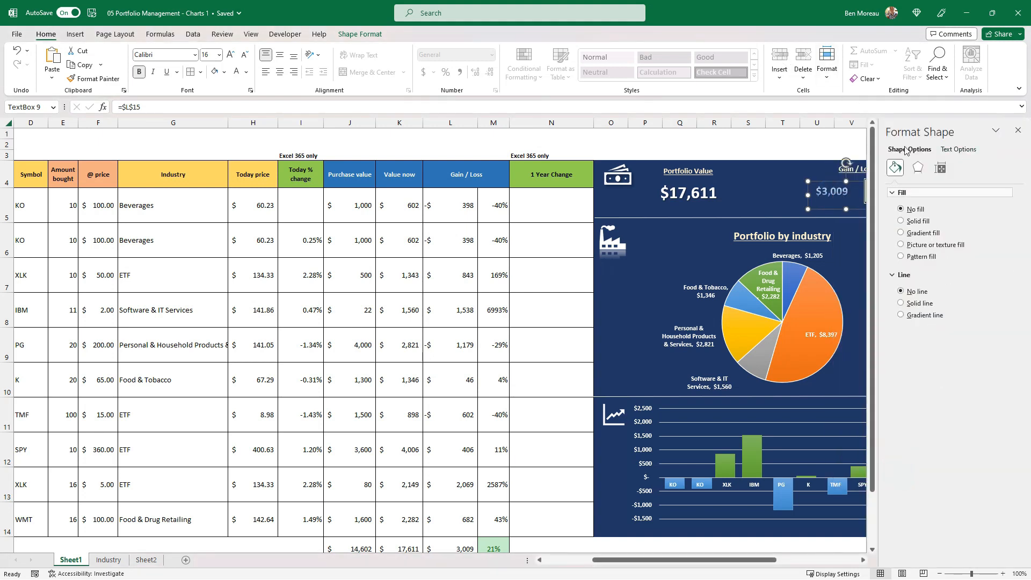
click(947, 149)
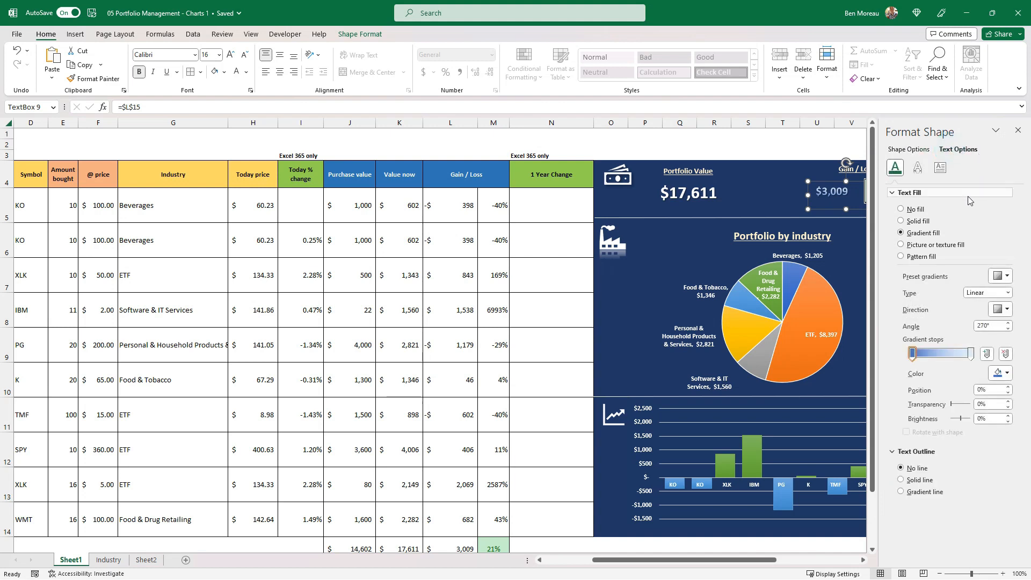
click(1007, 375)
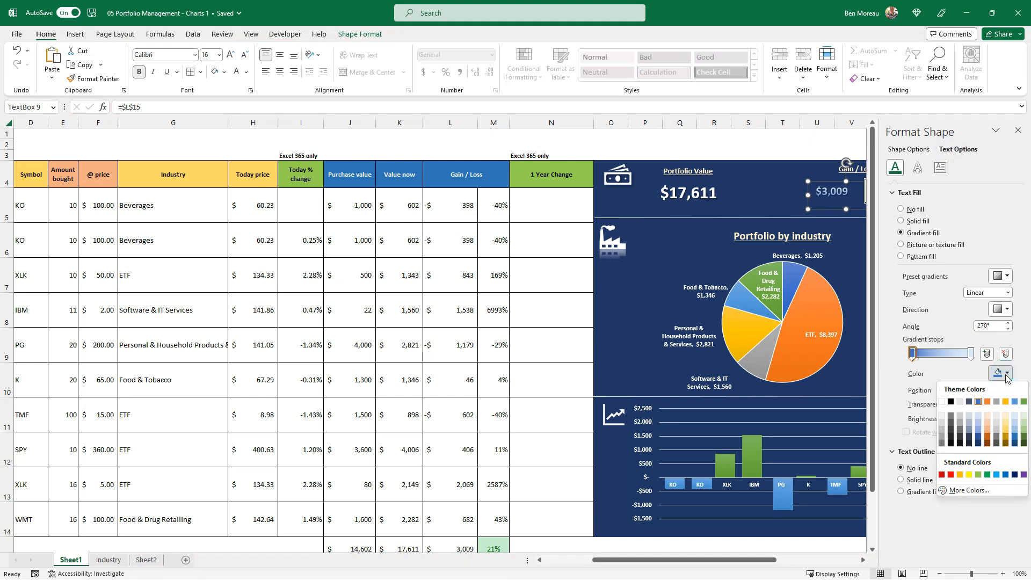
click(977, 432)
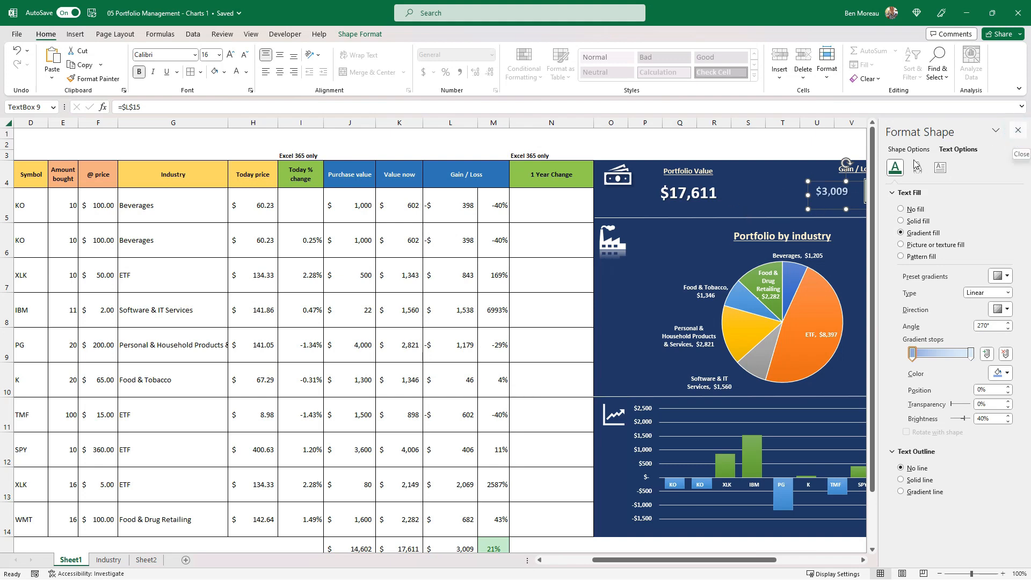
click(1019, 136)
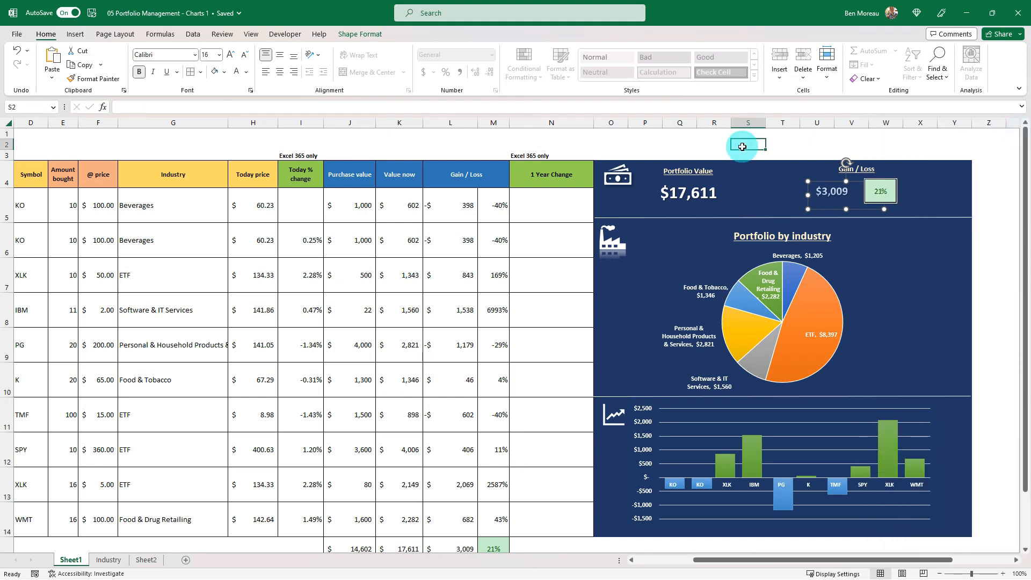
click(747, 146)
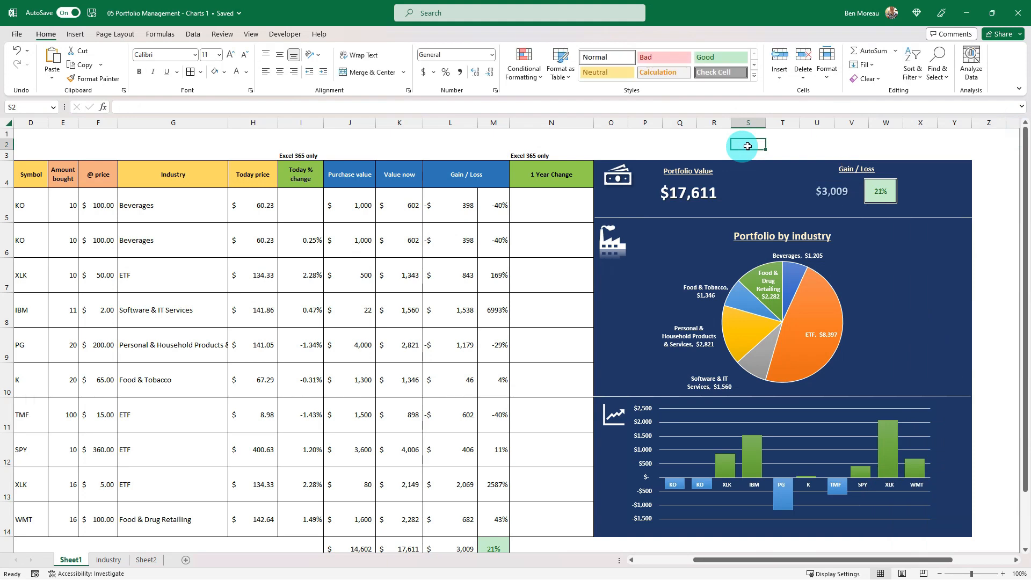
click(495, 290)
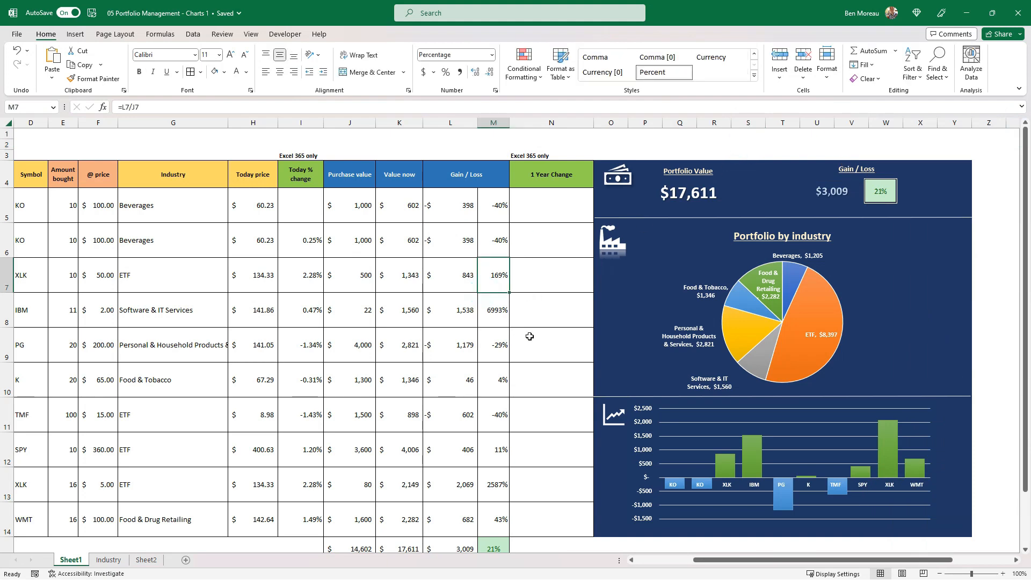
key(Left)
key(Left)
key(Left)
key(Left)
key(Left)
key(Left)
key(Left)
key(Left)
key(Left)
key(Left)
key(Left)
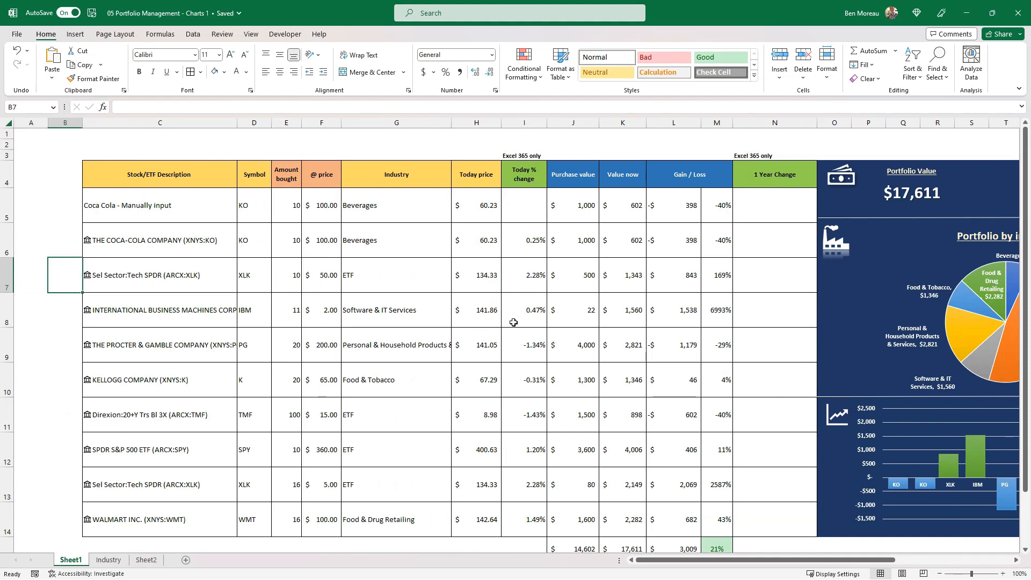
click(485, 317)
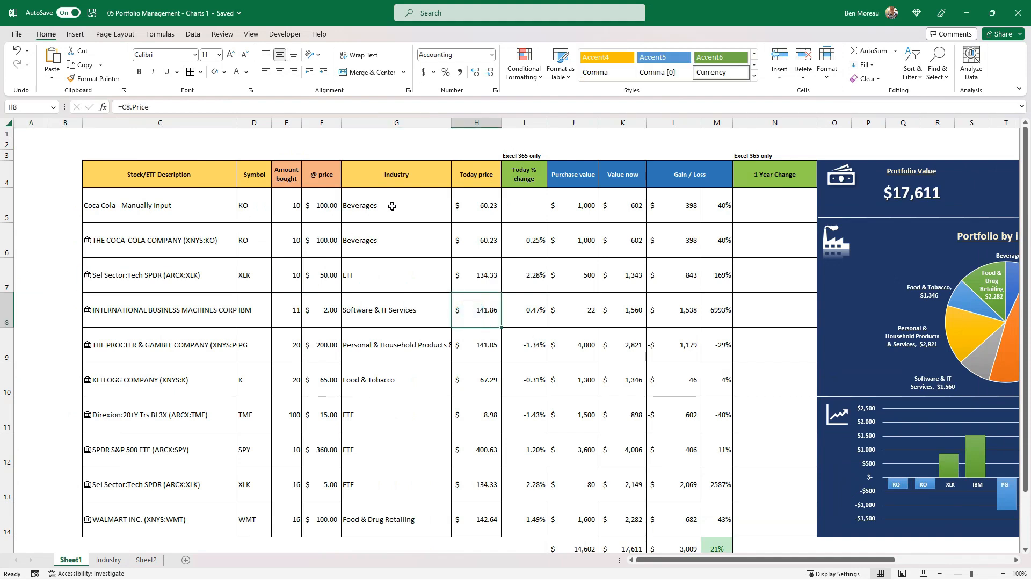
click(229, 310)
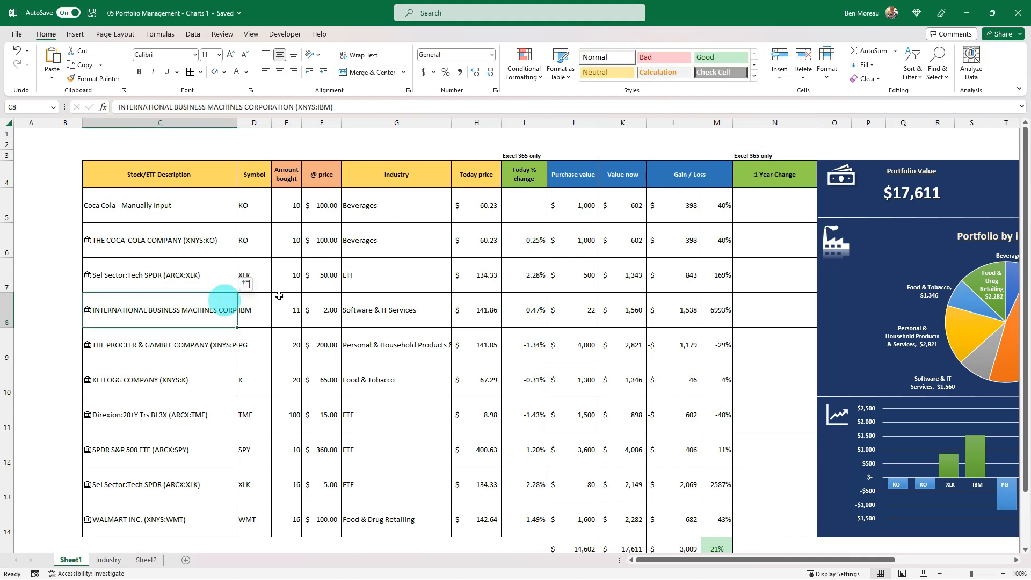
key(alt+Tab)
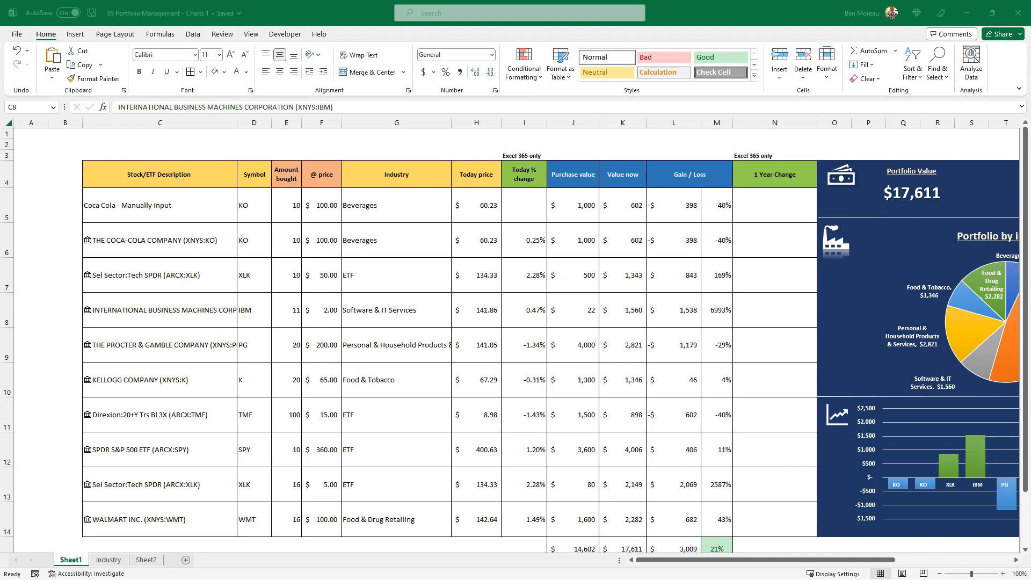
Fill the stock descriptions in C5:C14 with the dashboard's dark blue and make their text white
click(404, 211)
drag(184, 202, 182, 254)
drag(183, 290, 168, 519)
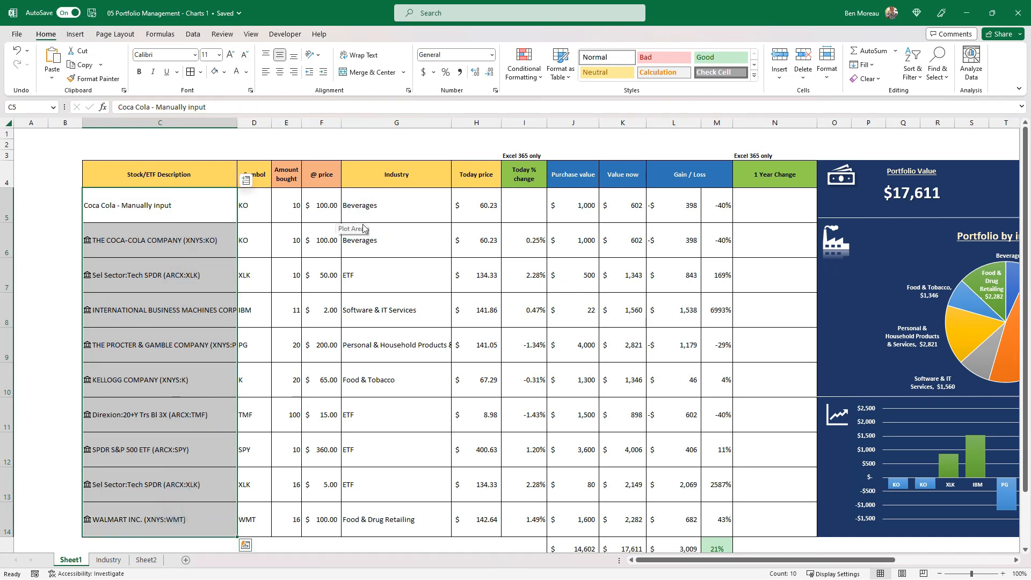
click(224, 71)
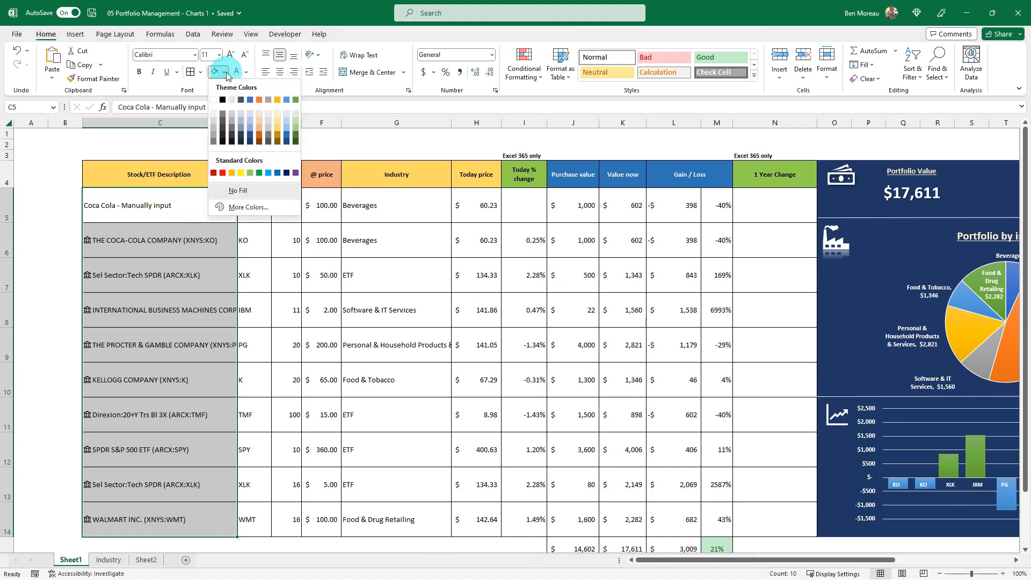
click(250, 142)
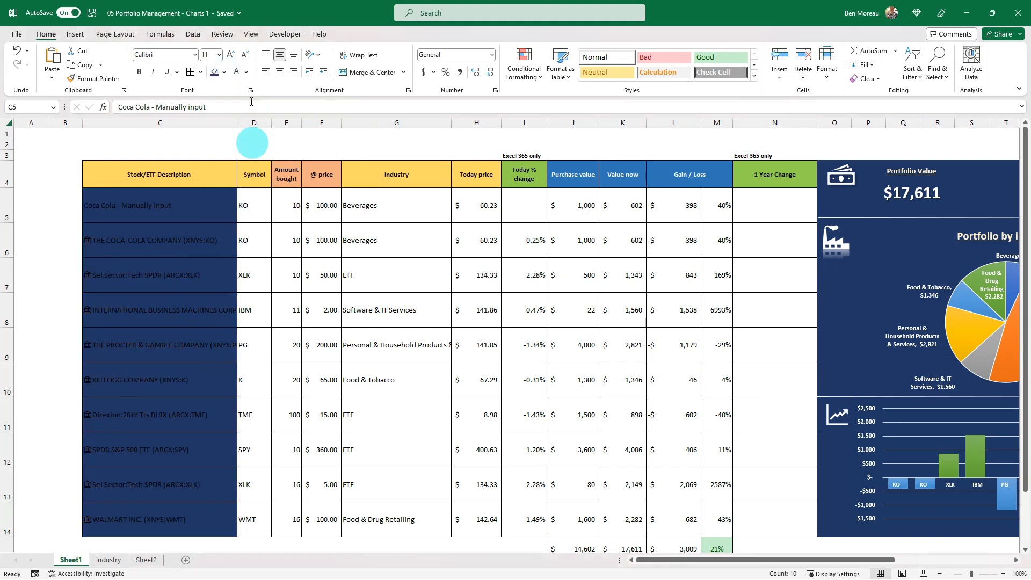
click(237, 73)
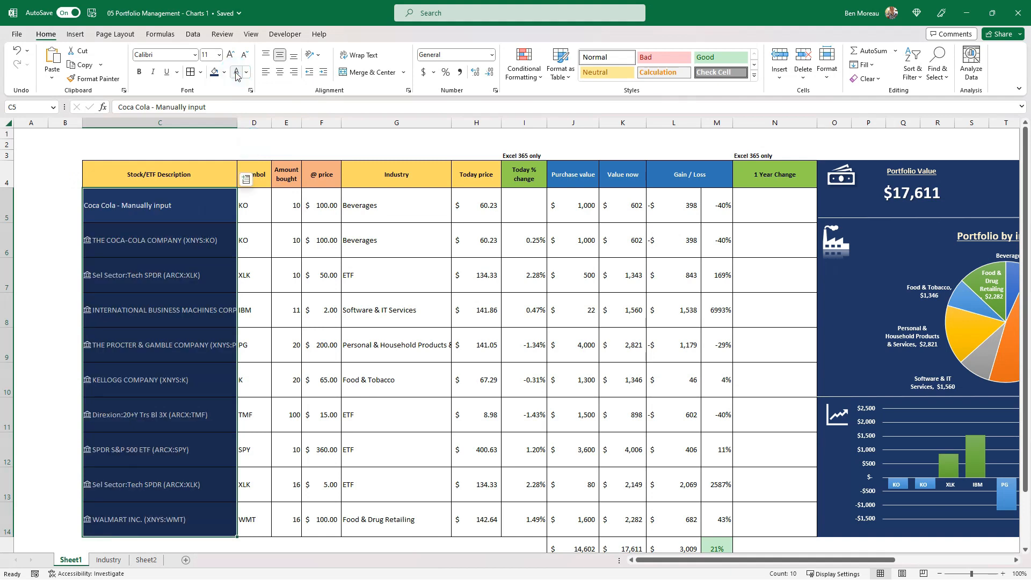
Reduce the font size of table cells C5:N14 to 9 and make them bold
drag(179, 199, 782, 267)
drag(780, 478, 782, 511)
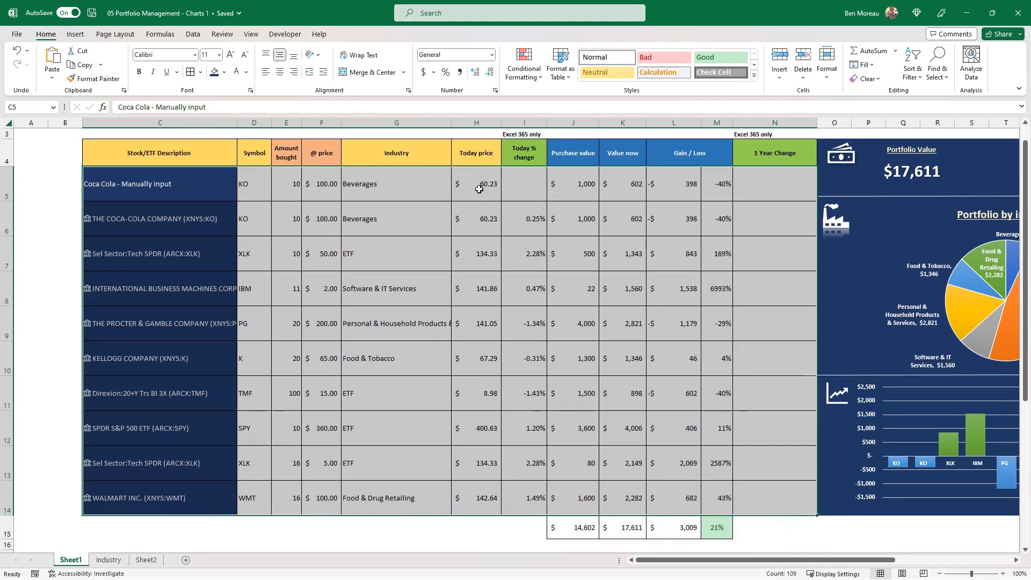
click(246, 57)
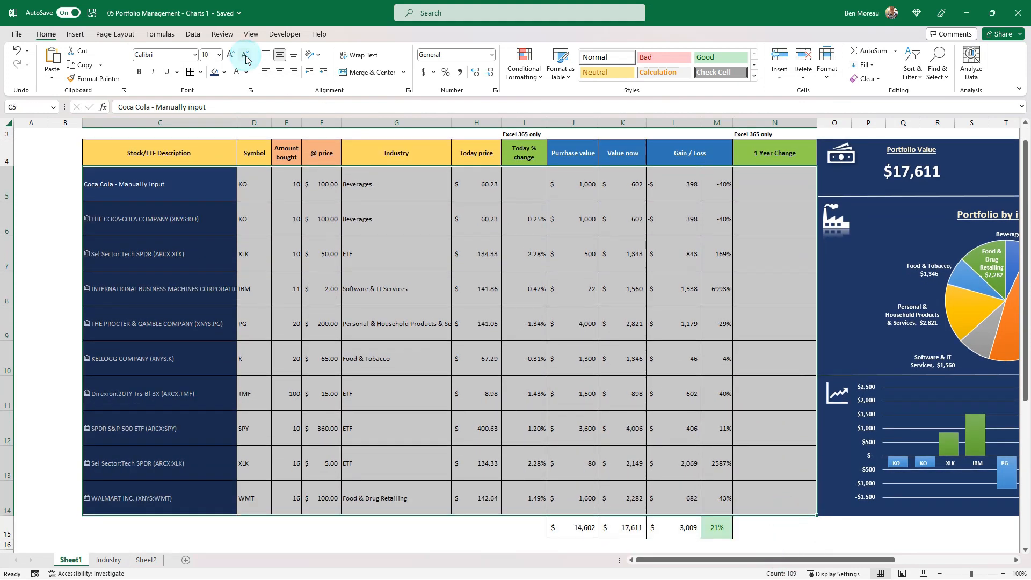
click(245, 56)
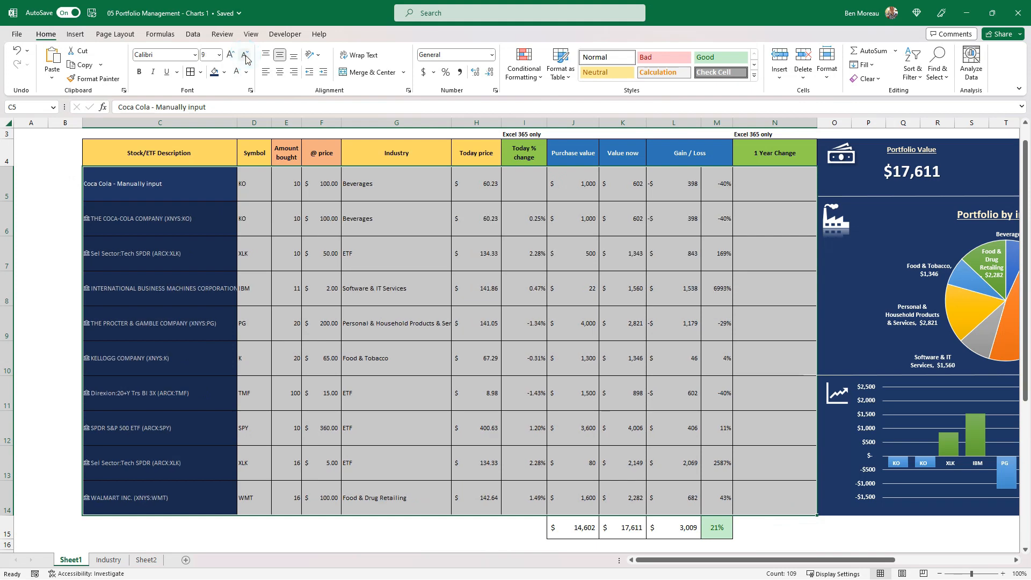
key(ctrl+b)
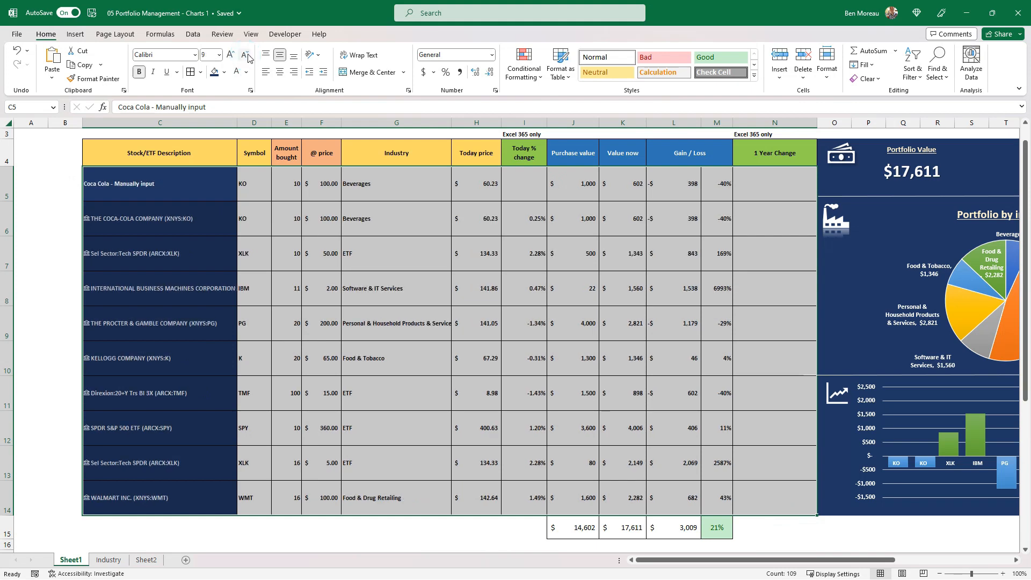
click(230, 281)
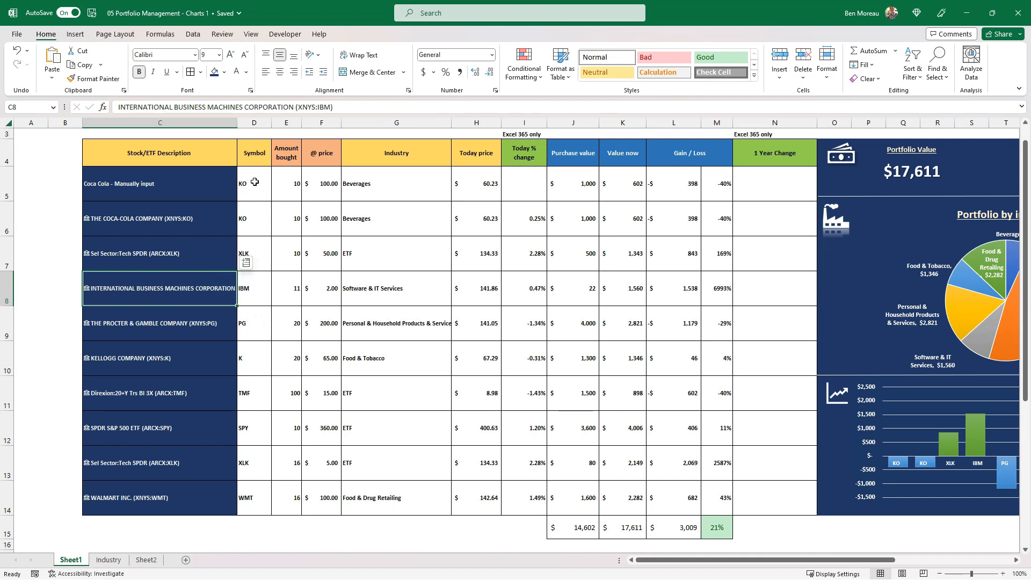
Fill the symbols in D5:D14 with Blue, Accent 1, centre them and make their text white
drag(244, 183, 252, 496)
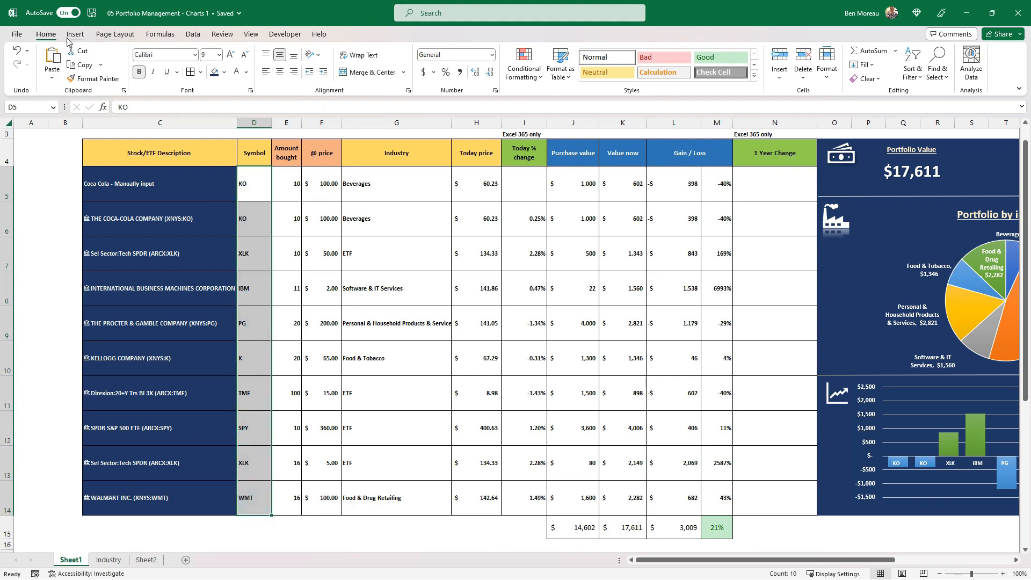
click(224, 71)
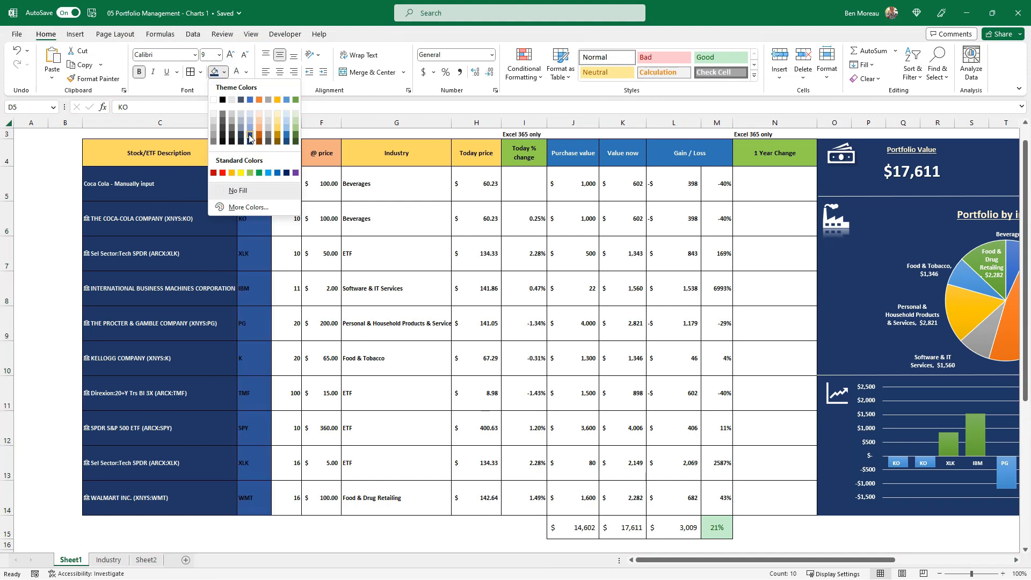
click(250, 100)
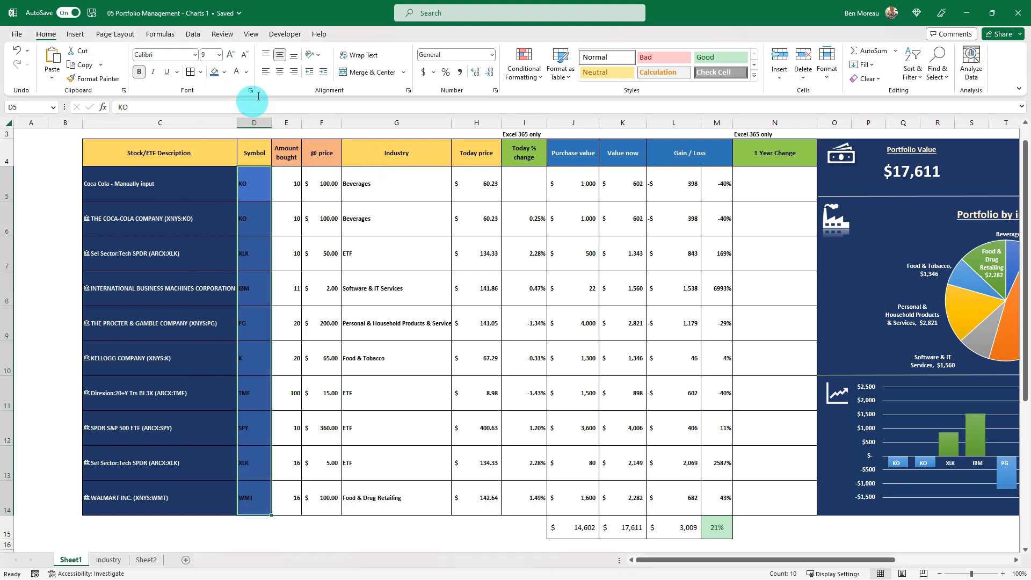
click(280, 72)
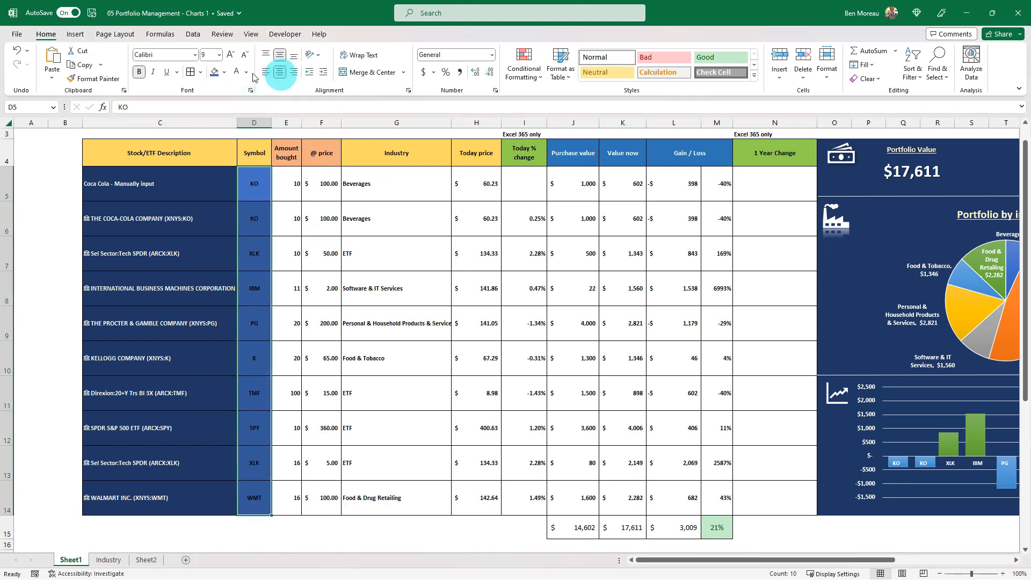
click(287, 187)
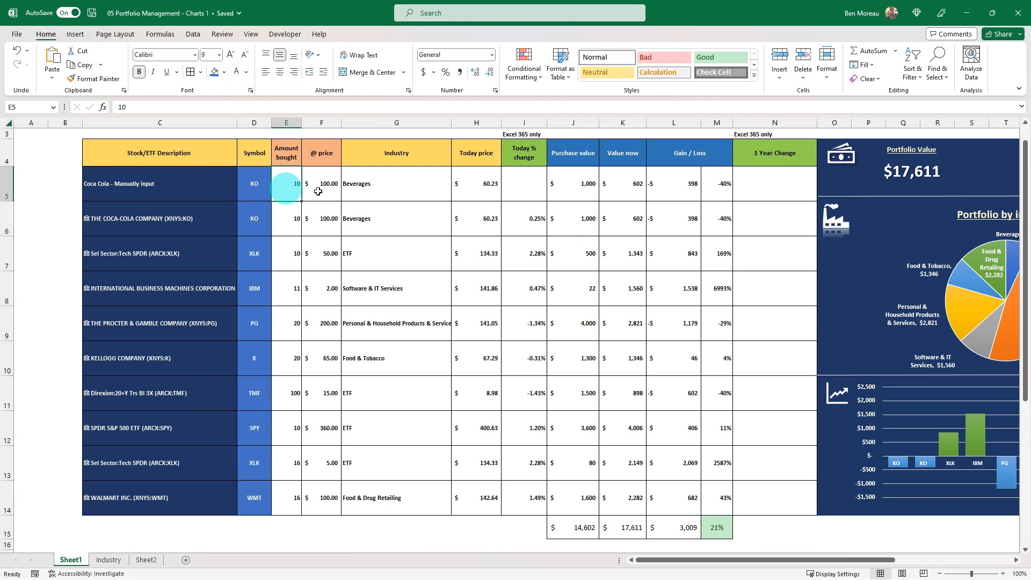
Give E5:H14 and J5:L14 white text and the same dark blue fill as the stock descriptions
drag(286, 179, 475, 497)
drag(587, 197, 699, 497)
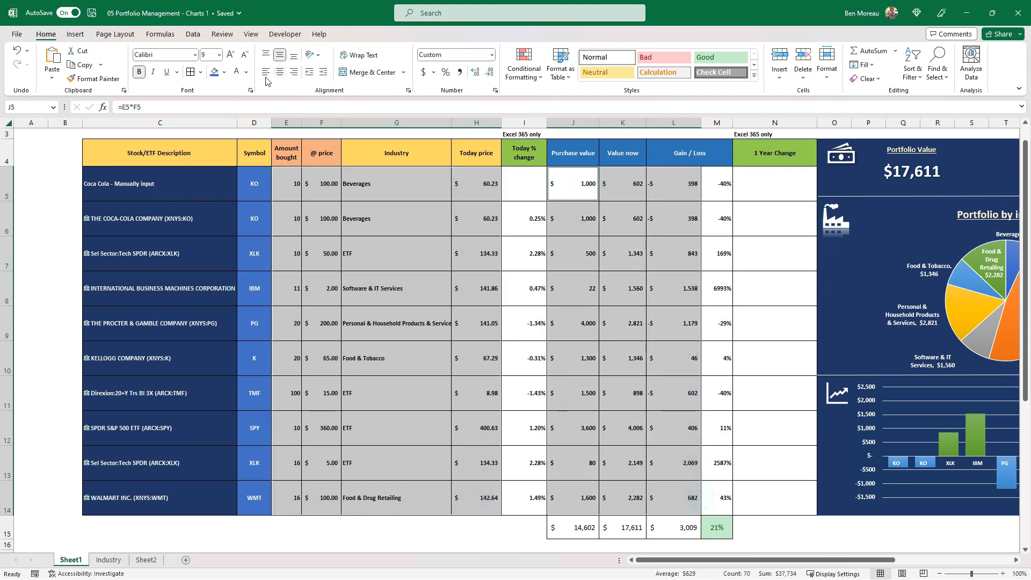
click(215, 72)
click(237, 75)
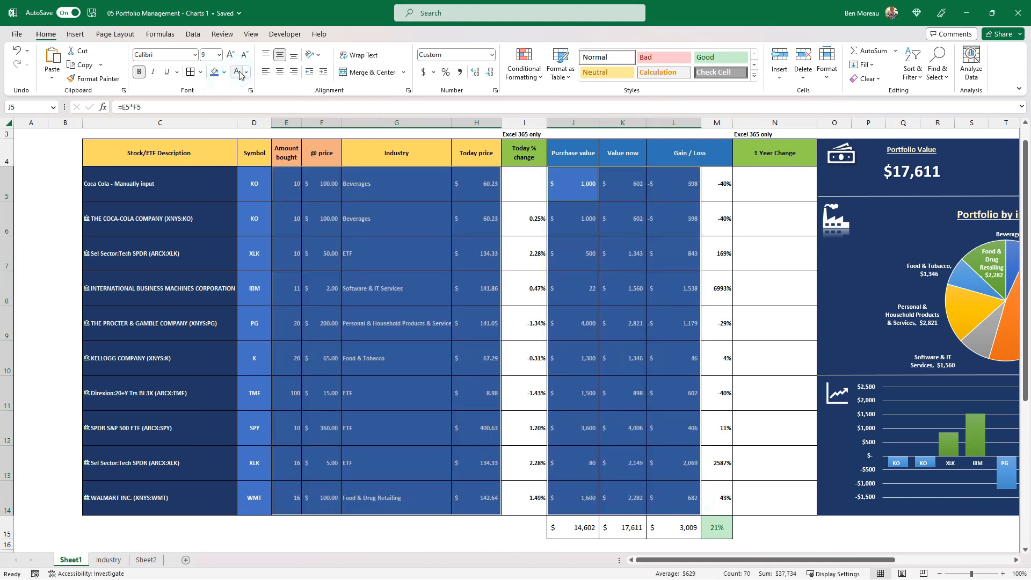
click(224, 72)
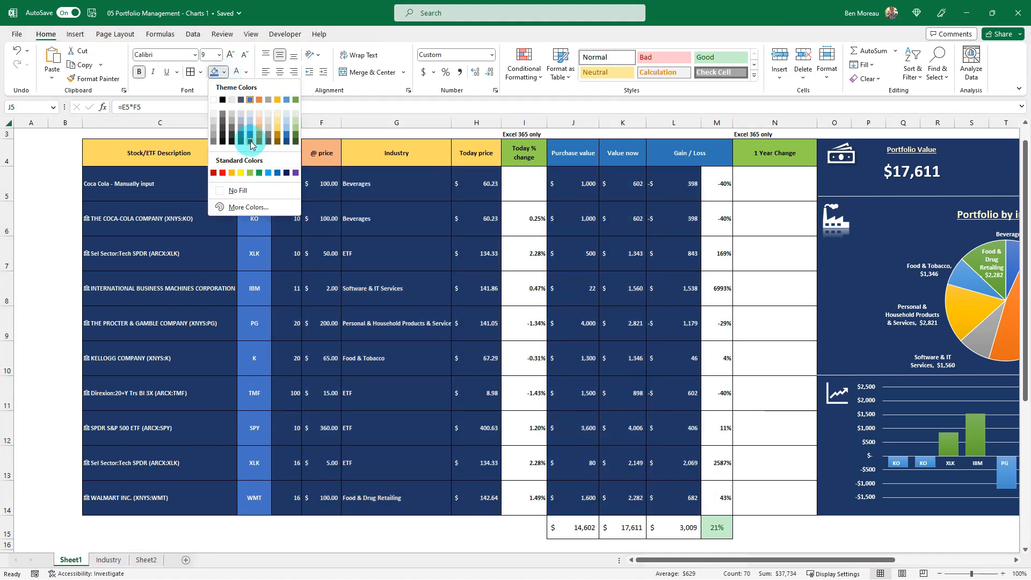
click(251, 141)
click(290, 190)
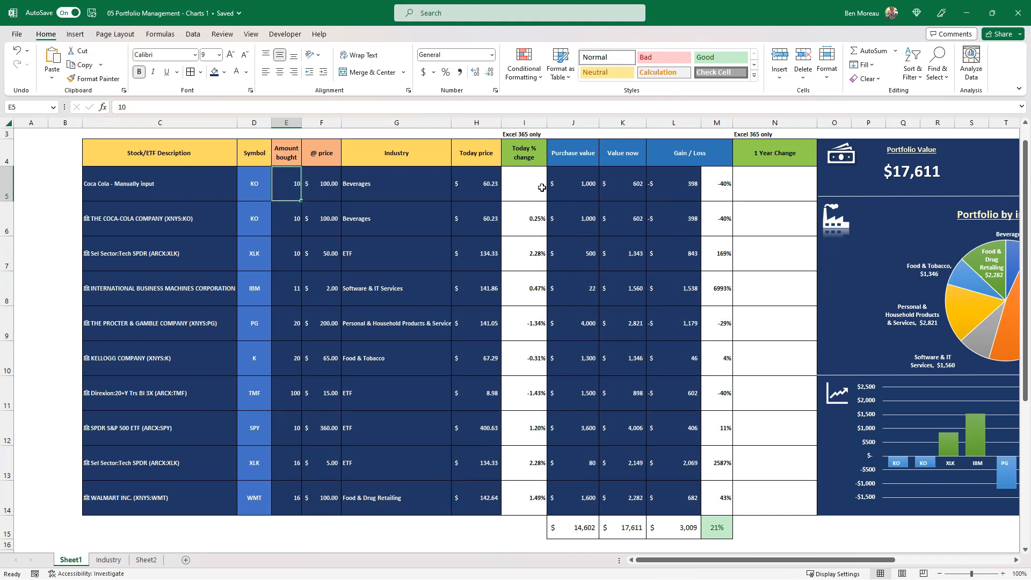
Copy the format of the total gain percentage in M15 to I5:I14 and reduce the font size to 9
drag(536, 183, 531, 502)
click(722, 527)
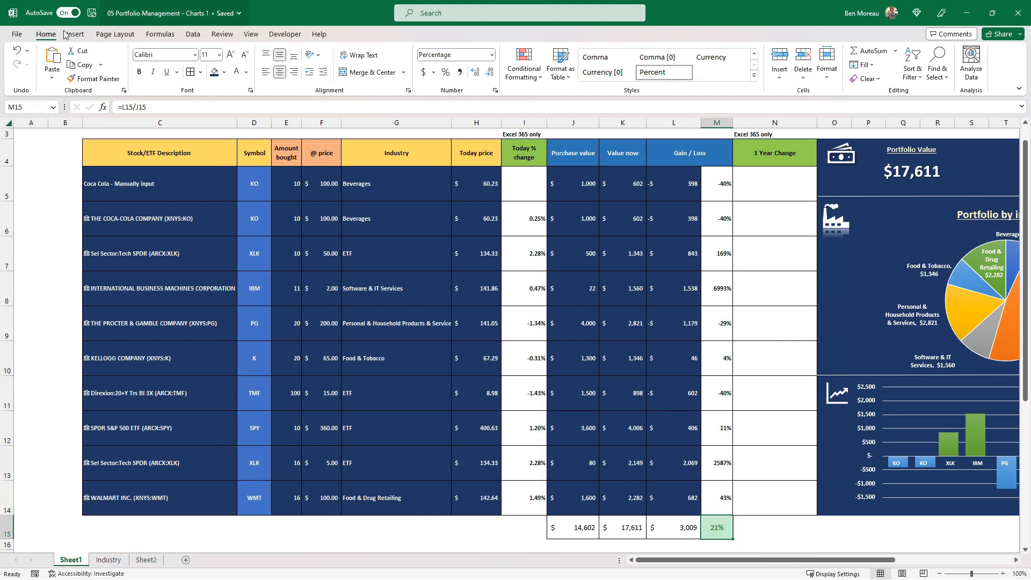
click(94, 78)
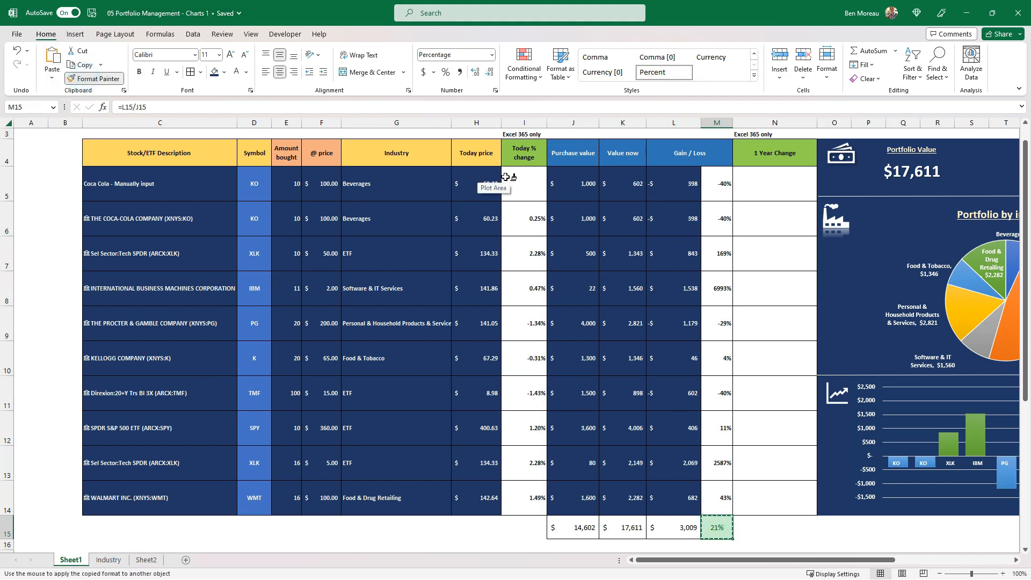
mouse_move(519, 178)
mouse_down()
mouse_move(530, 222)
mouse_move(526, 500)
mouse_up()
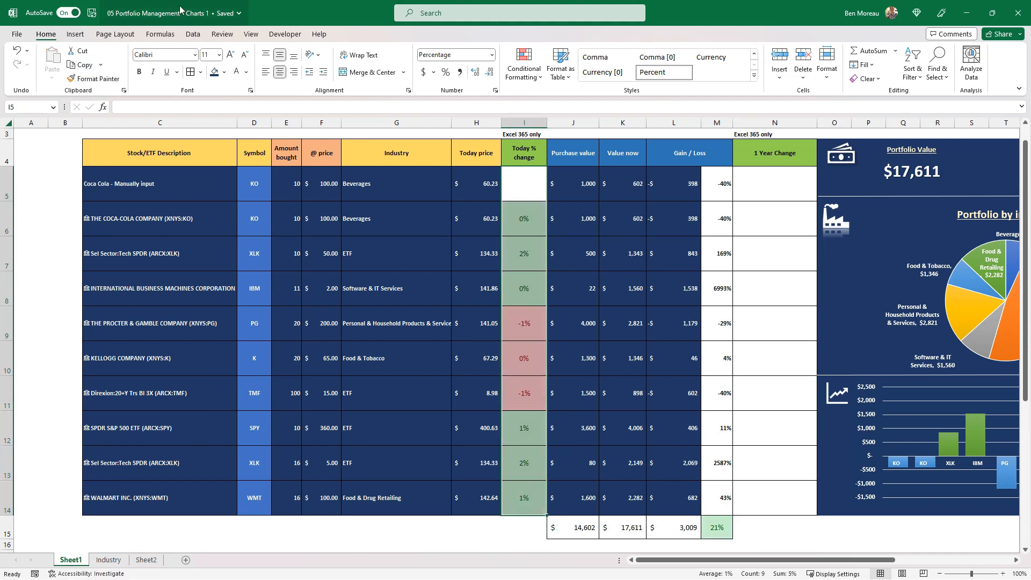
click(245, 56)
click(245, 56)
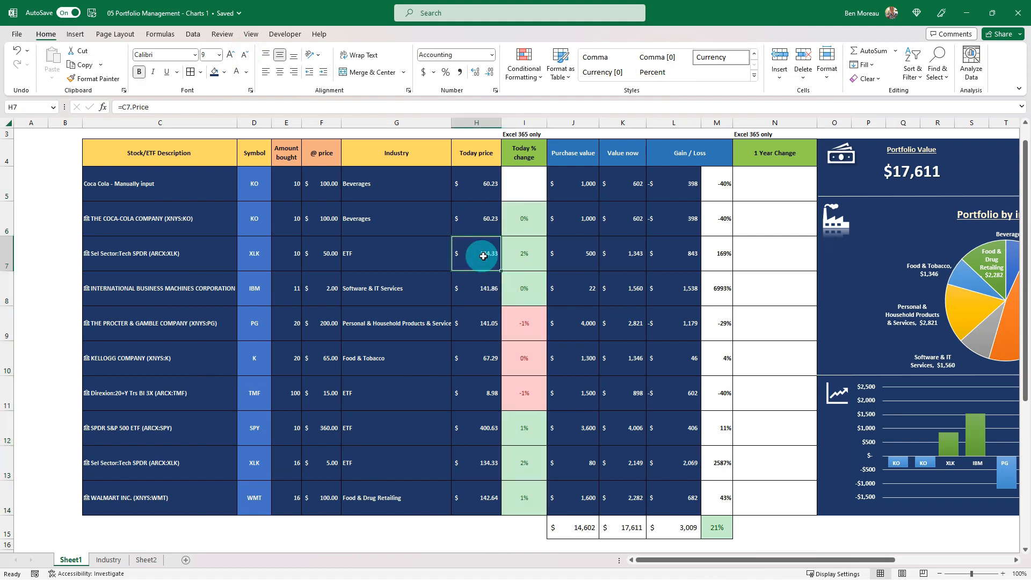
Copy the format of I6 to the gain / loss percentages in M5:M14 with Format Painter
click(523, 258)
click(523, 219)
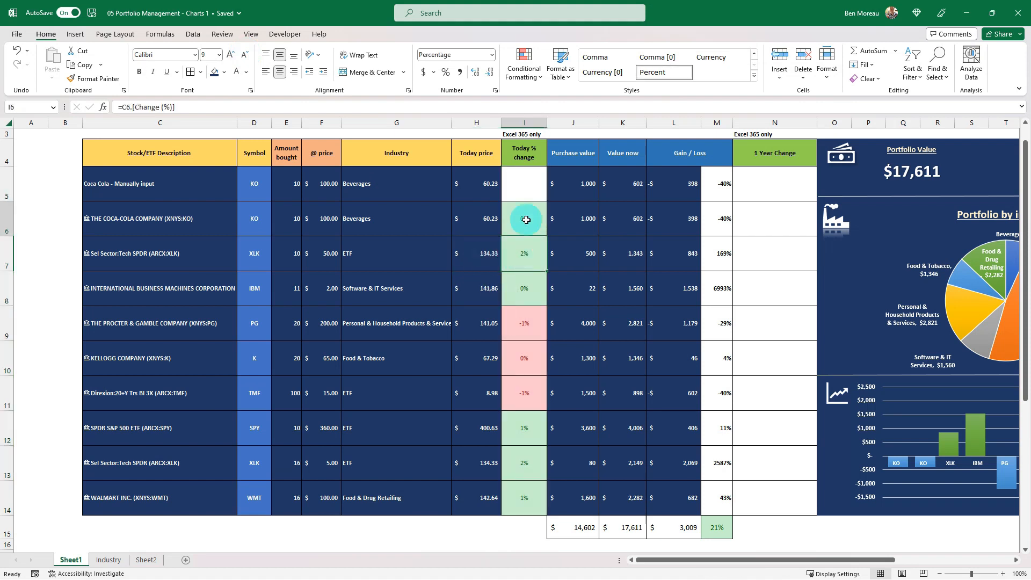
click(98, 79)
drag(719, 184, 726, 501)
click(659, 464)
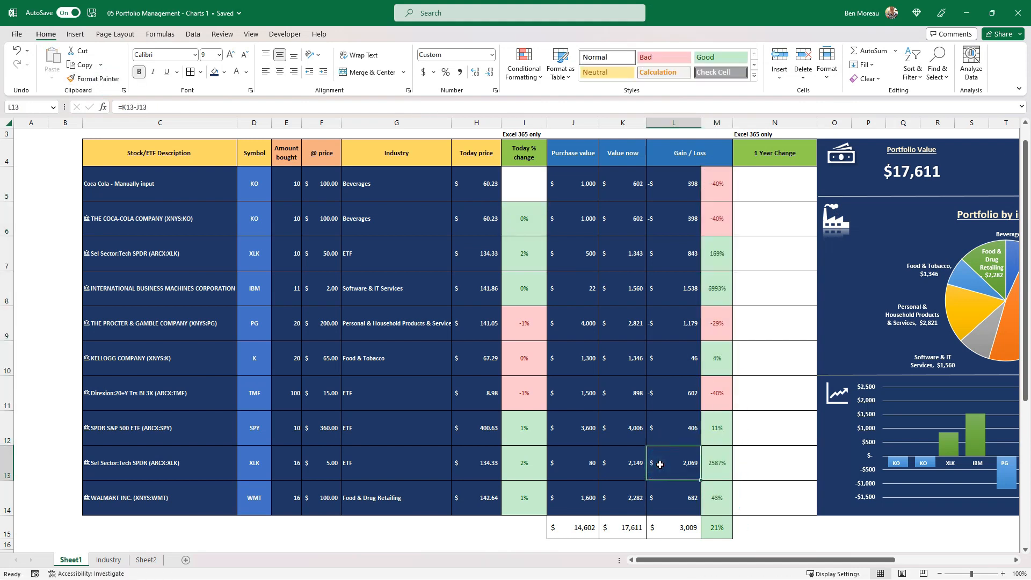
click(654, 428)
Apply white outline and inside borders to the whole holdings table, C4:N14
scroll(651, 360, up, 1)
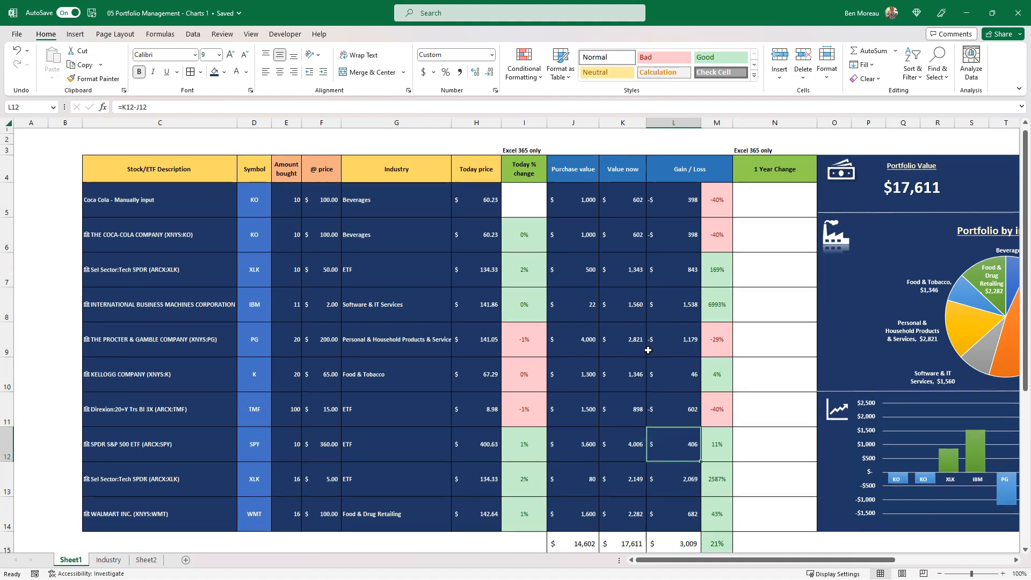
drag(768, 528, 127, 168)
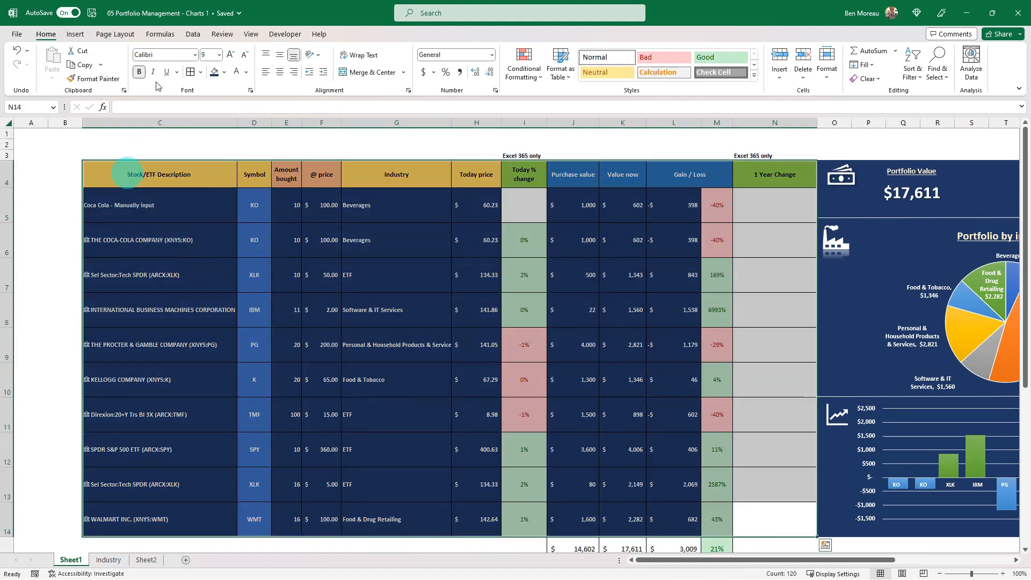
click(201, 72)
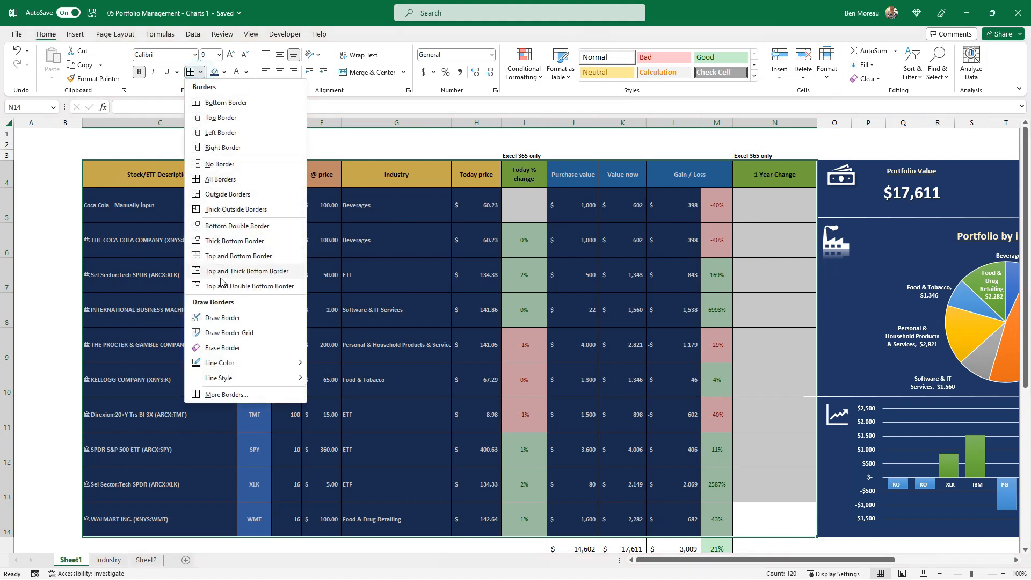
click(234, 396)
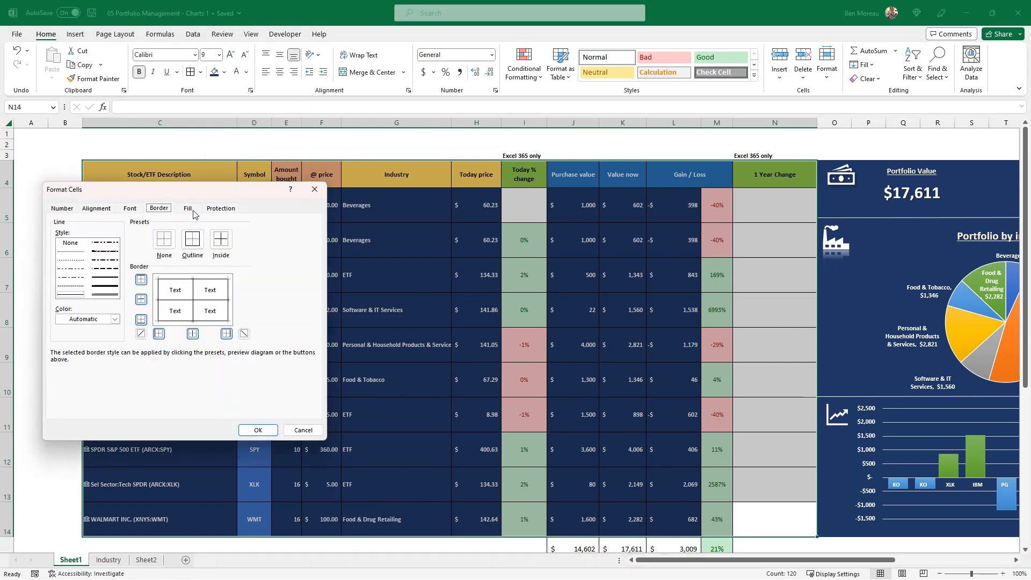
drag(197, 189, 575, 219)
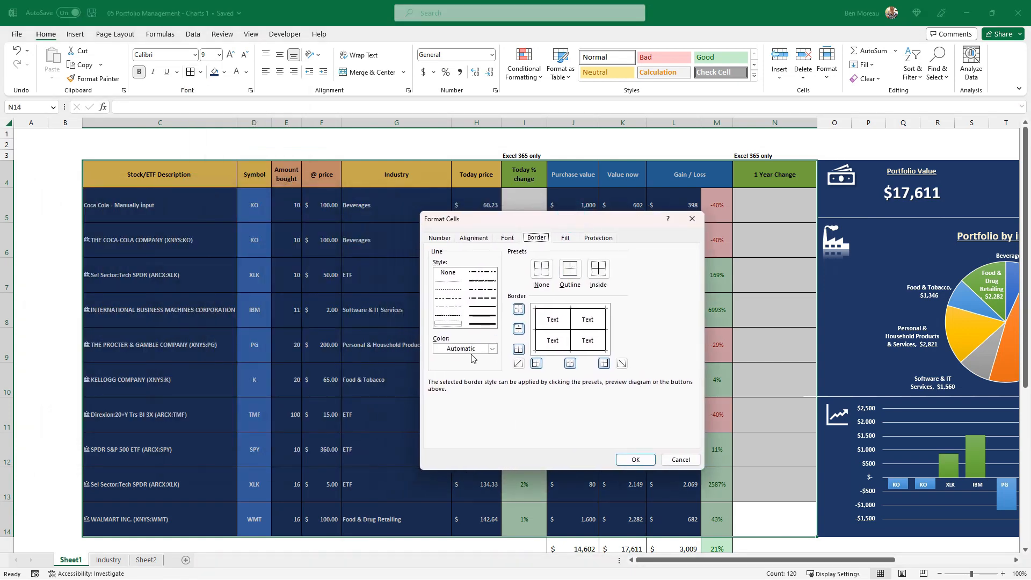
click(472, 348)
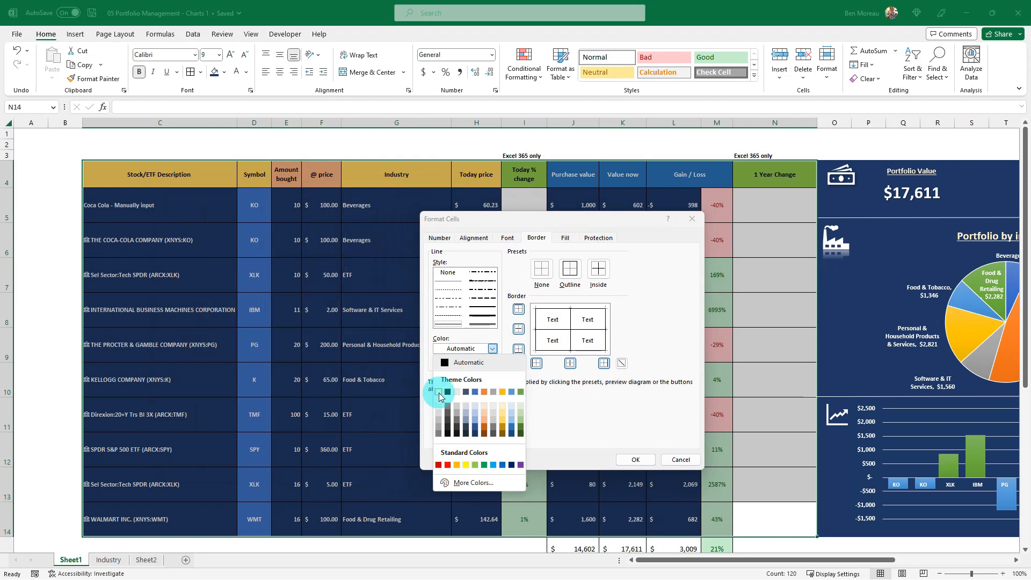
click(439, 396)
click(573, 276)
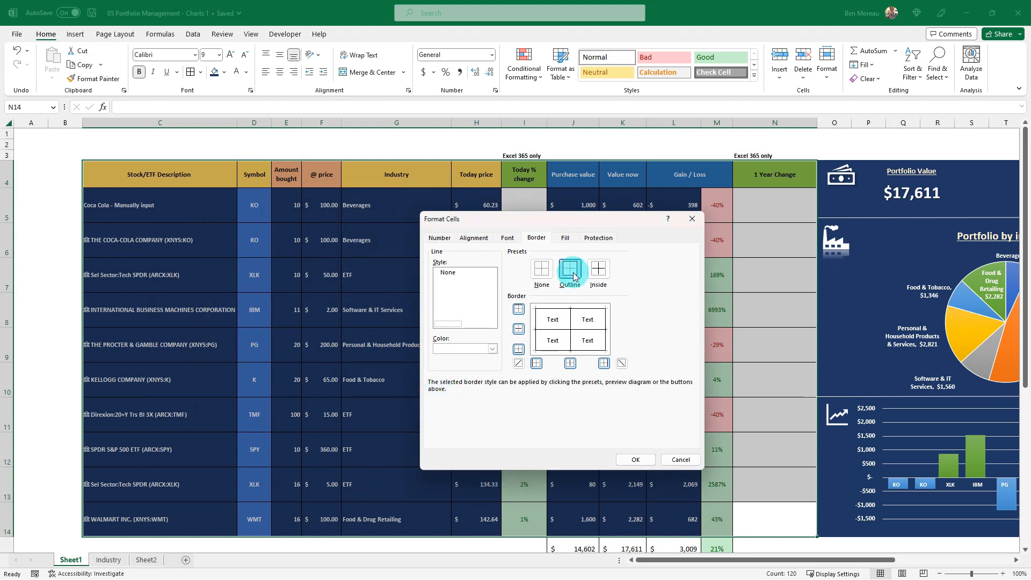
click(598, 270)
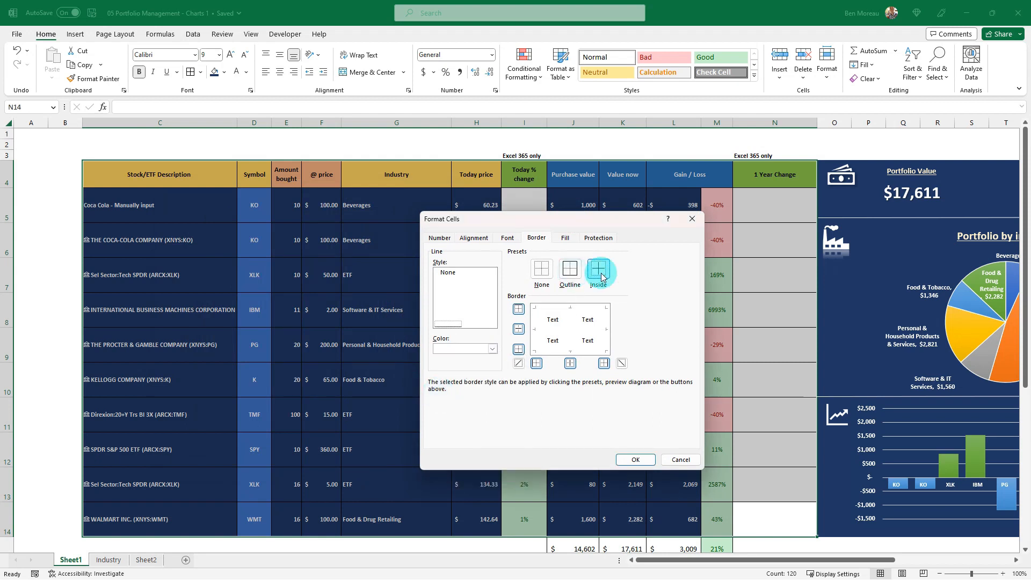
click(639, 461)
click(612, 365)
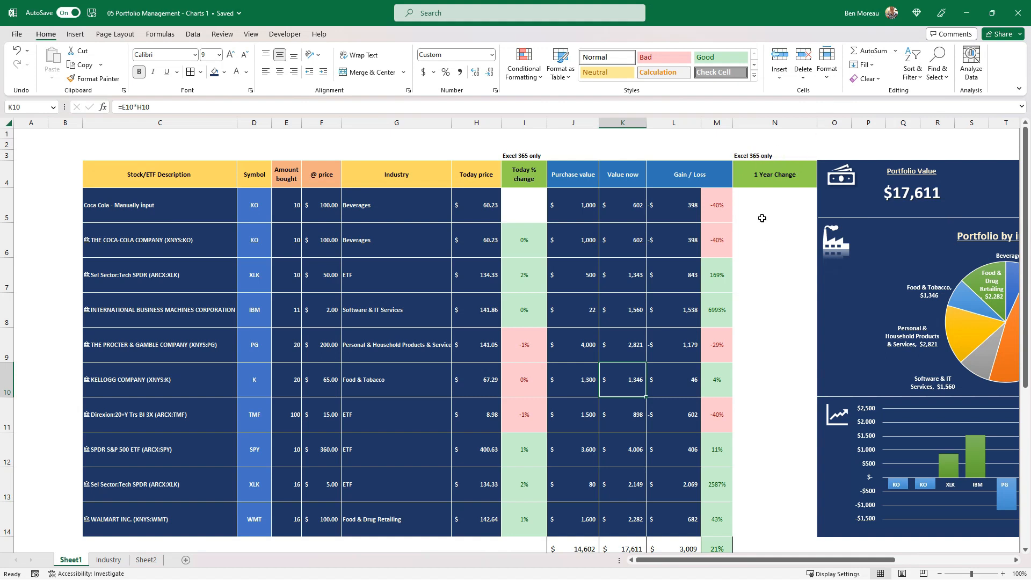
Hide the 1 Year Change column N
click(784, 275)
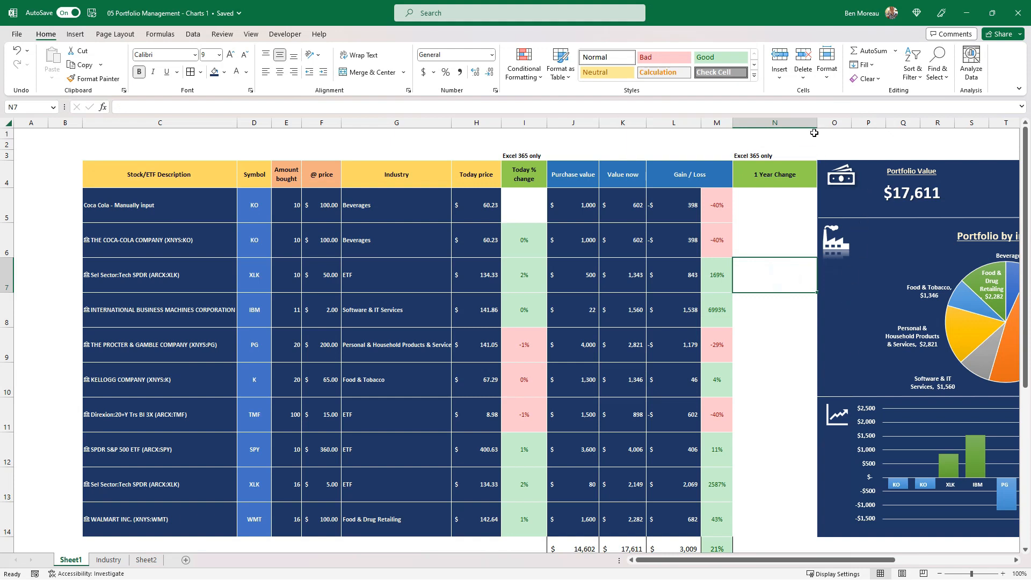
right_click(776, 123)
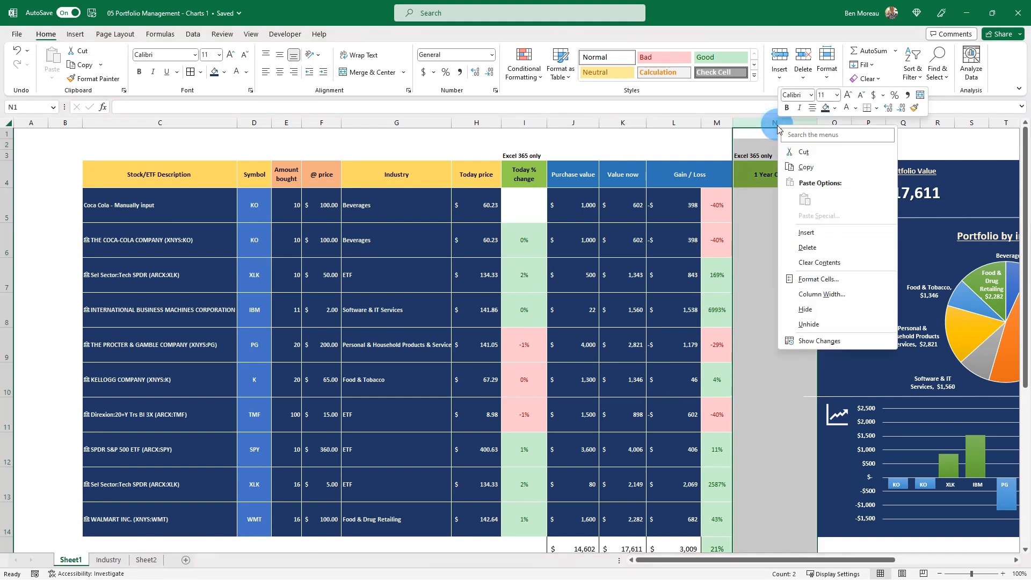
click(805, 309)
click(675, 227)
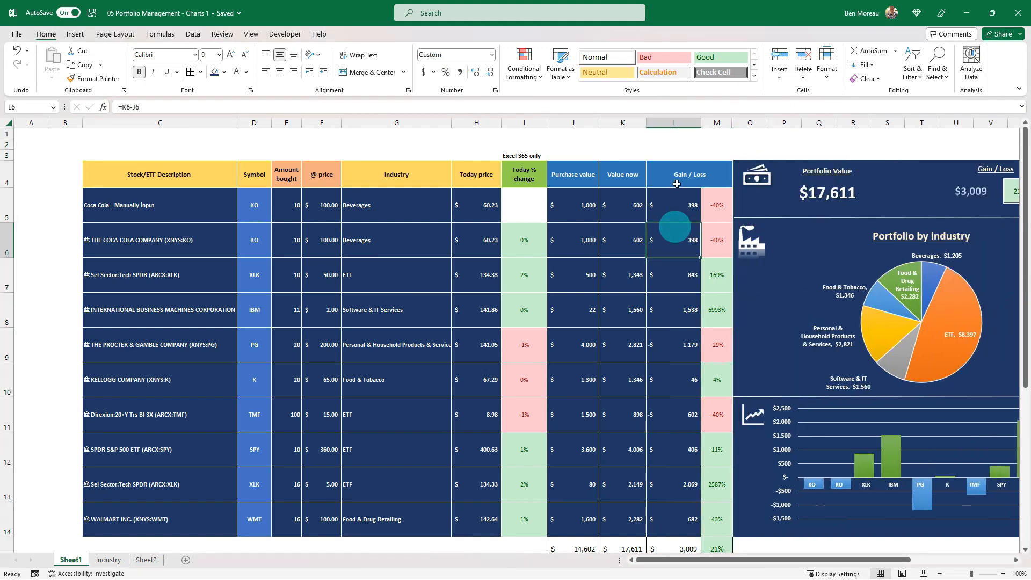
Narrow the empty columns A and B so the table and dashboard fit closer together
drag(56, 123, 24, 123)
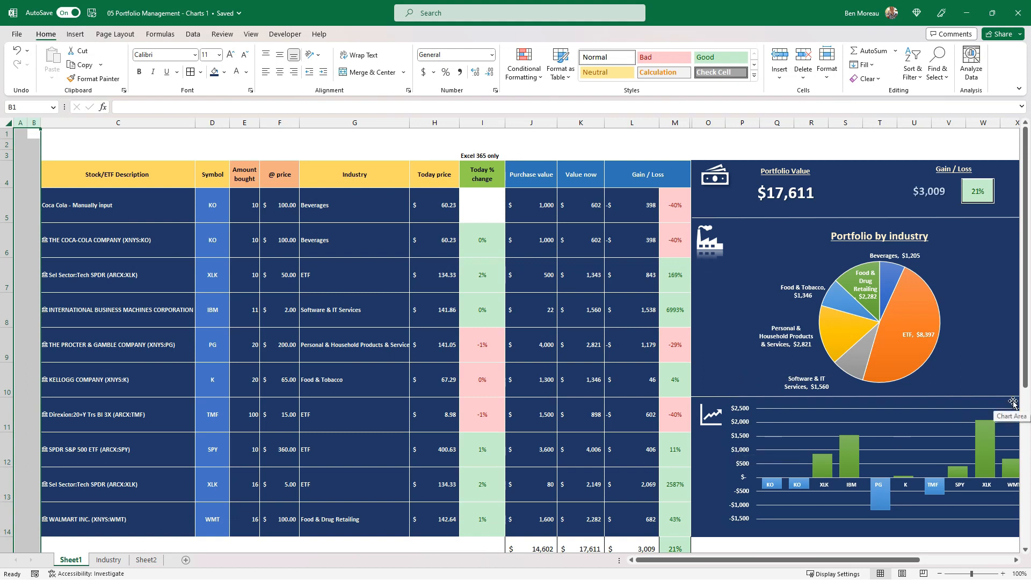
click(490, 208)
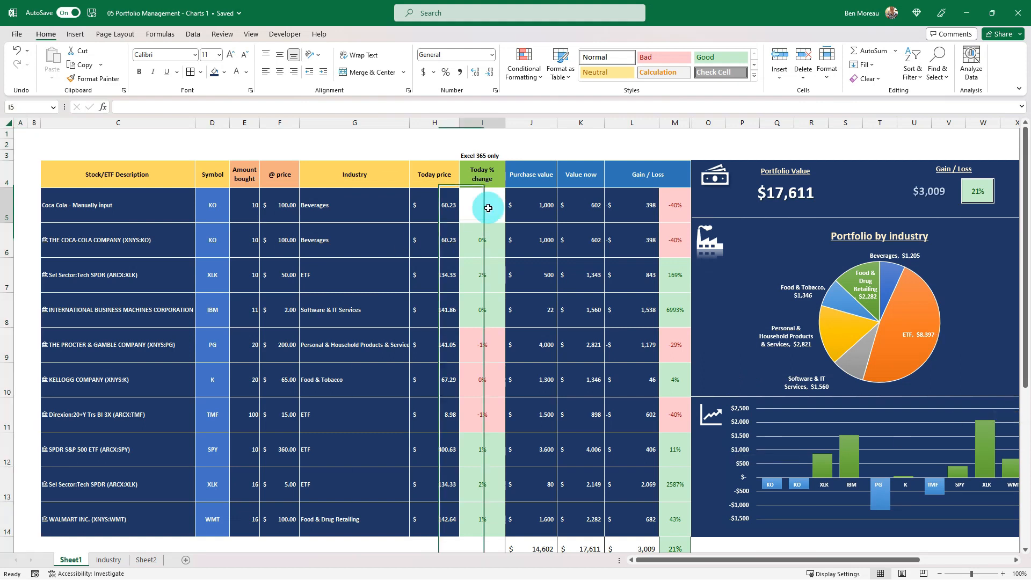
Hide the Today % change column I
right_click(483, 130)
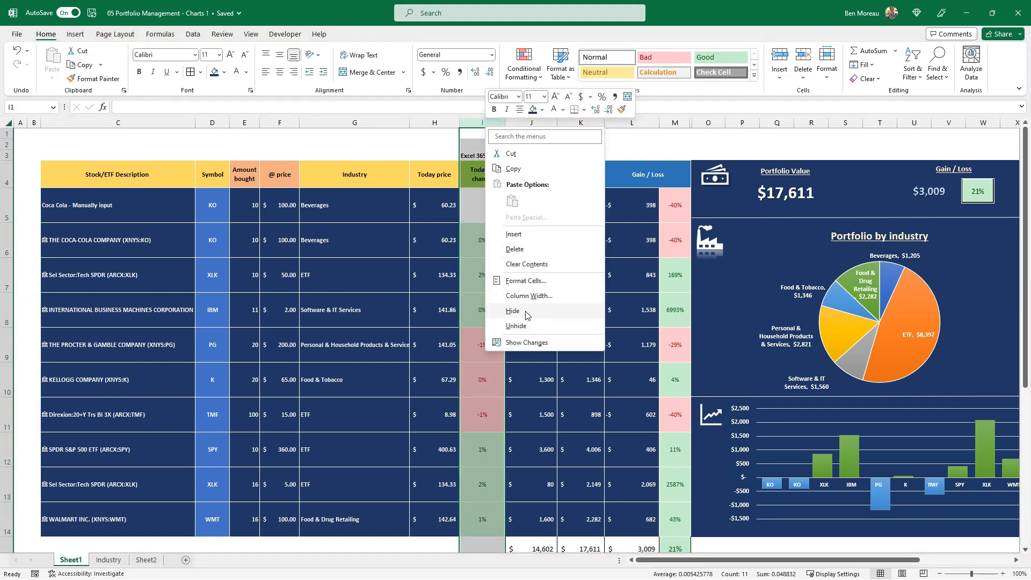
click(513, 311)
click(528, 310)
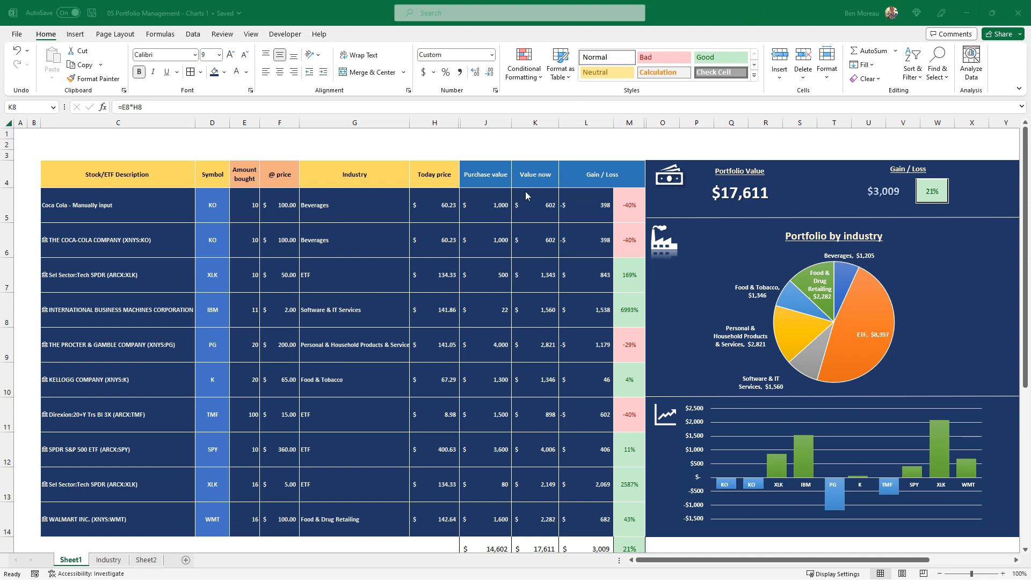
Try the Purchase value header's format on headers C4:H4 with Format Painter and undo it
click(540, 213)
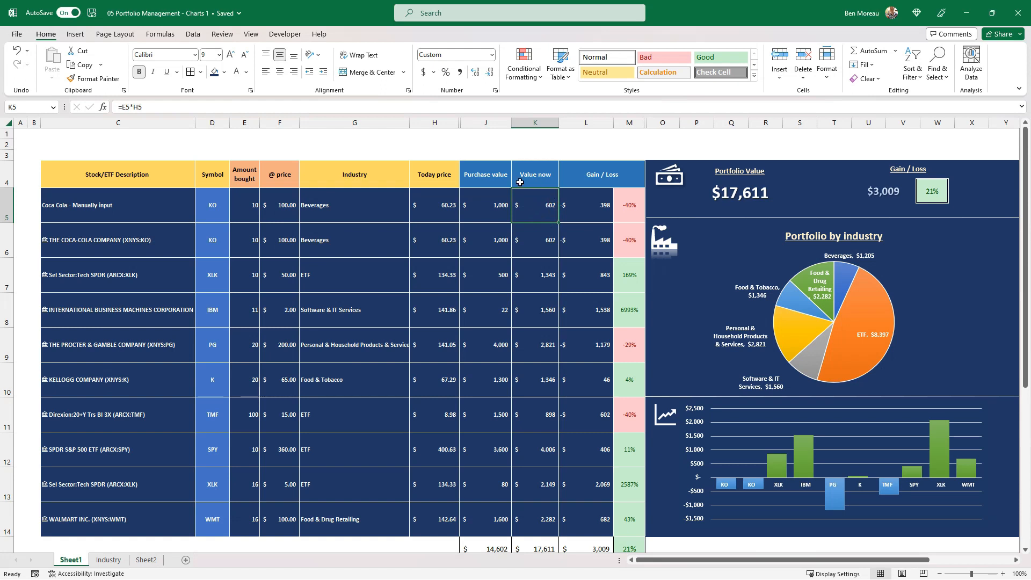
click(495, 176)
double_click(90, 79)
mouse_move(183, 176)
mouse_down()
mouse_move(451, 167)
mouse_move(451, 180)
mouse_up()
click(411, 252)
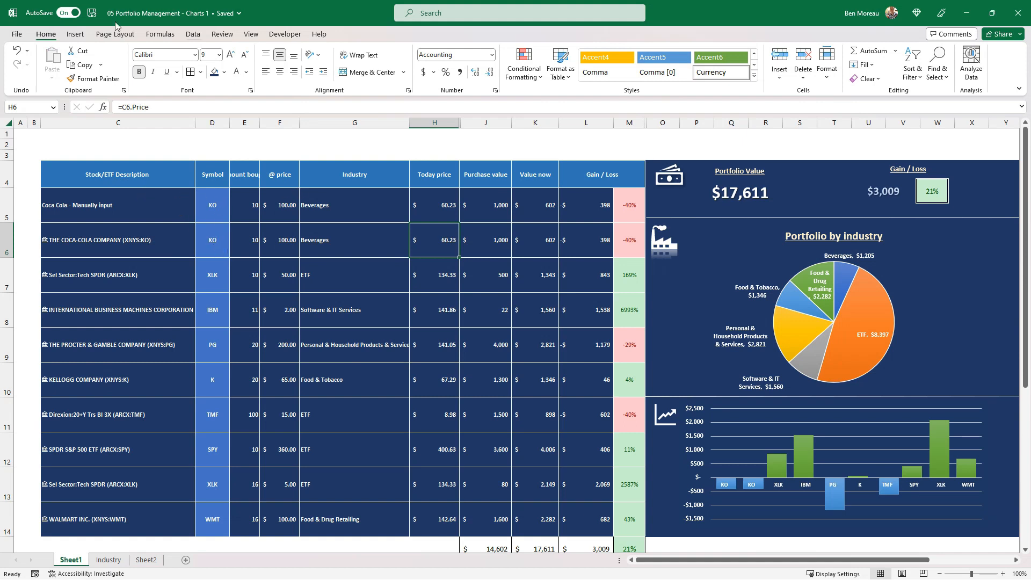
click(18, 52)
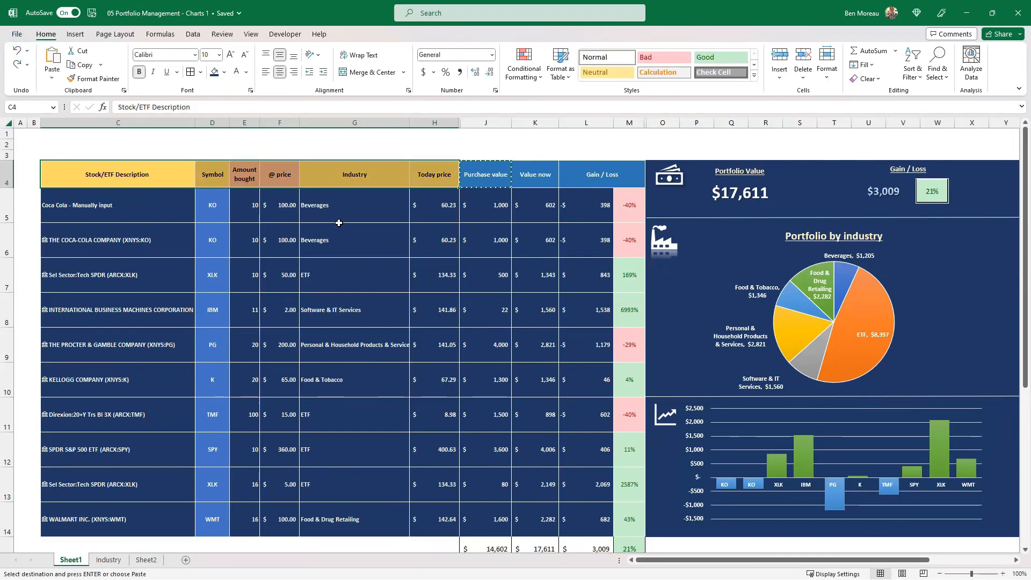
click(358, 228)
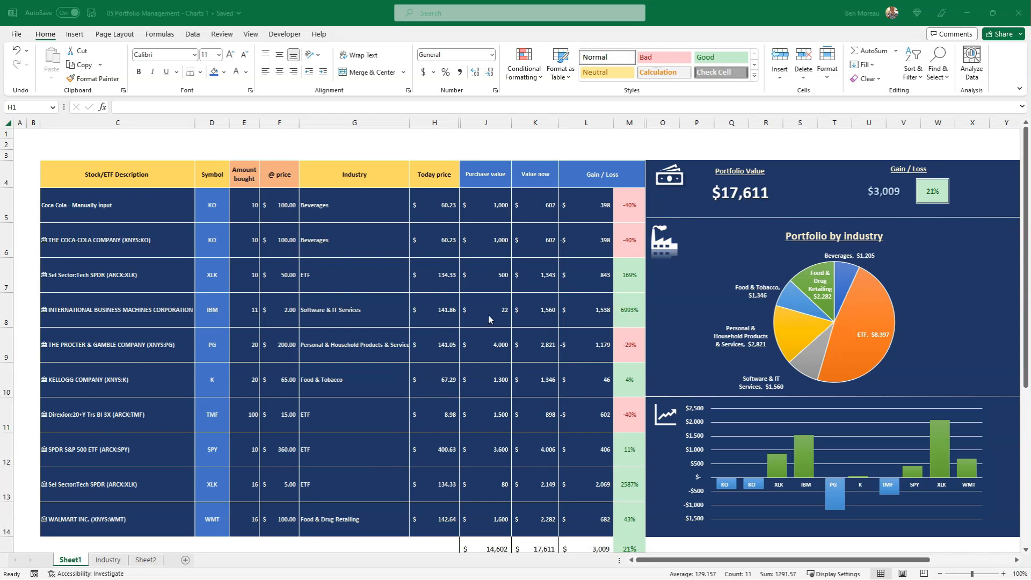
Unhide column I between H and J, and column N between M and O
key(ctrl+space)
drag(448, 125, 472, 133)
right_click(482, 151)
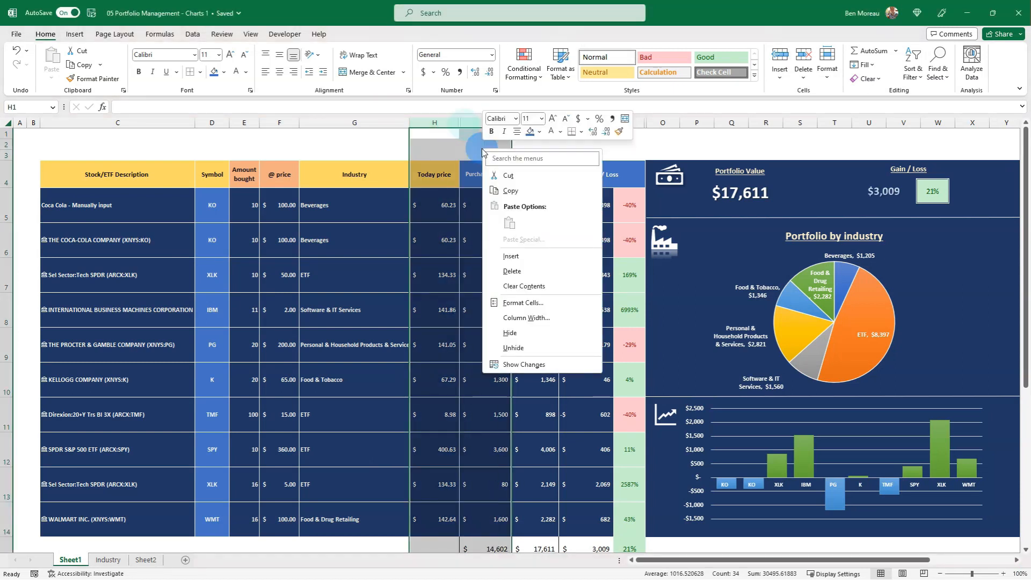
click(514, 347)
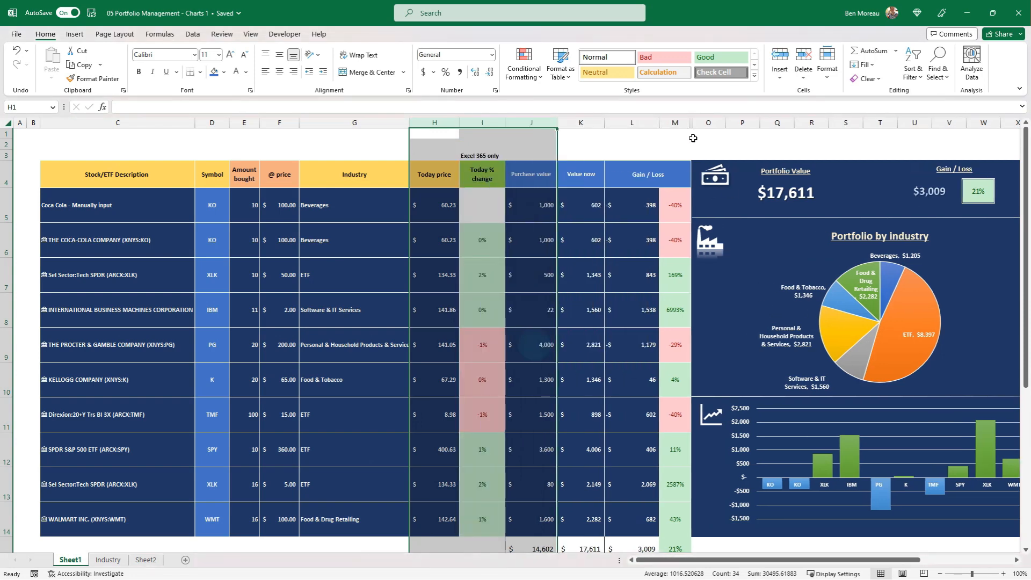
drag(675, 122, 709, 124)
right_click(709, 125)
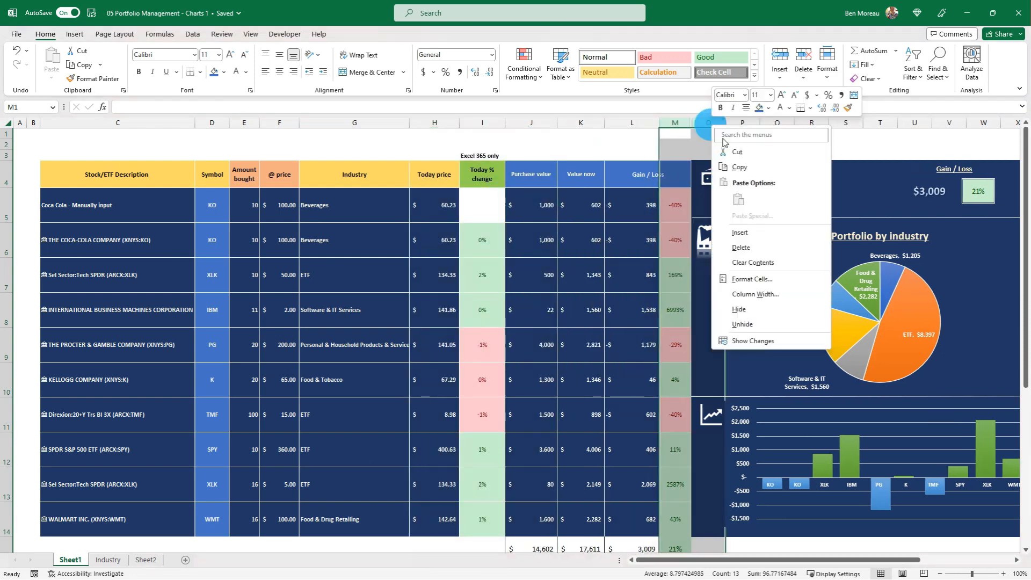
click(743, 324)
click(627, 344)
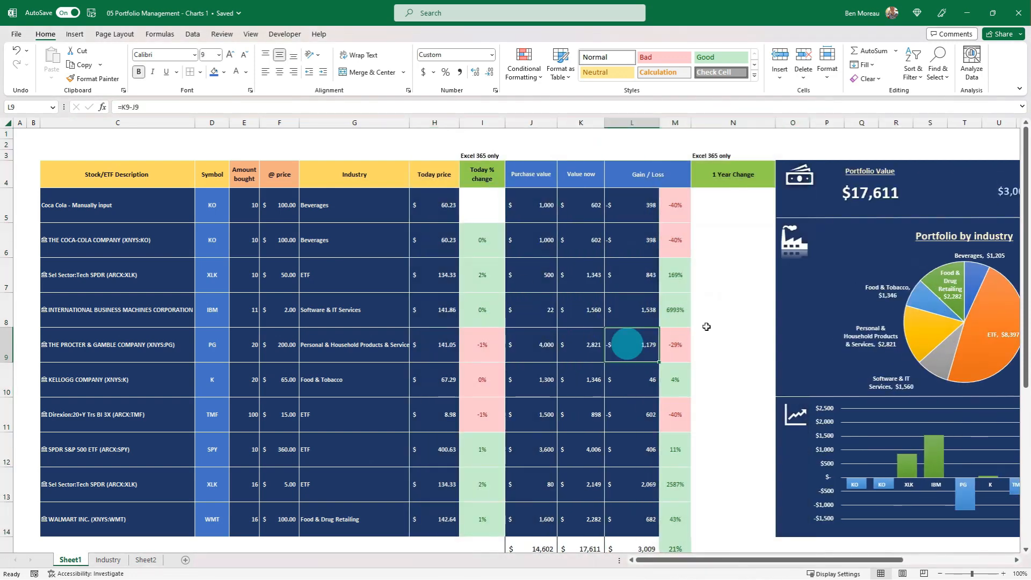
click(708, 203)
drag(732, 203, 735, 314)
drag(734, 315, 736, 429)
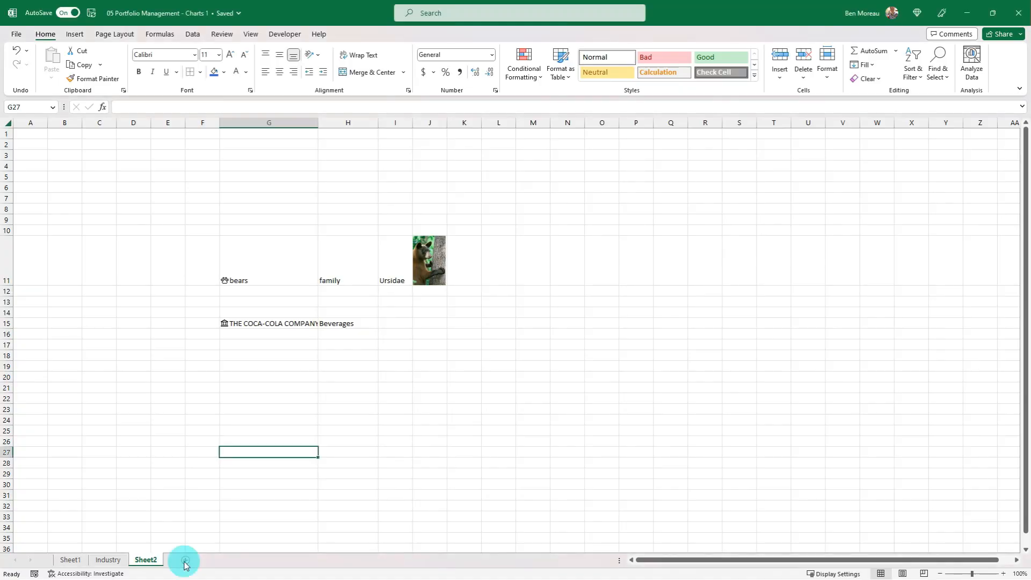
Add a new worksheet after Sheet2 and rename it Settings
click(193, 541)
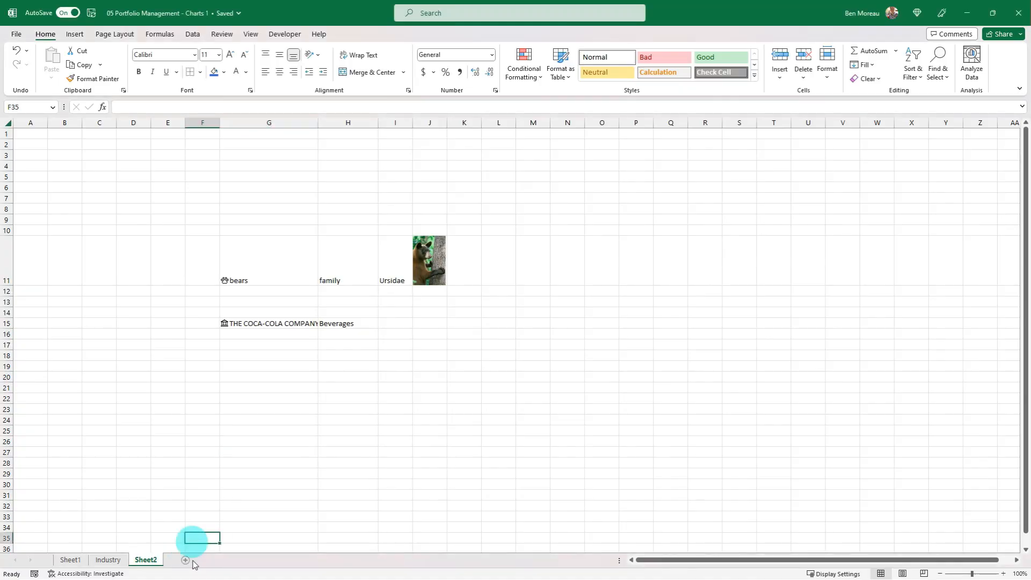
click(186, 560)
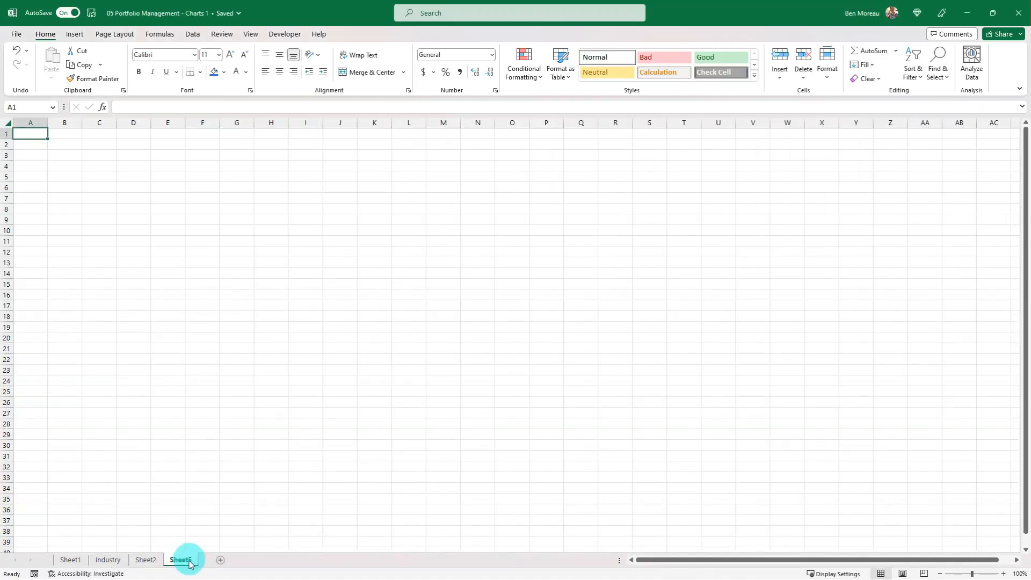
right_click(181, 560)
click(204, 424)
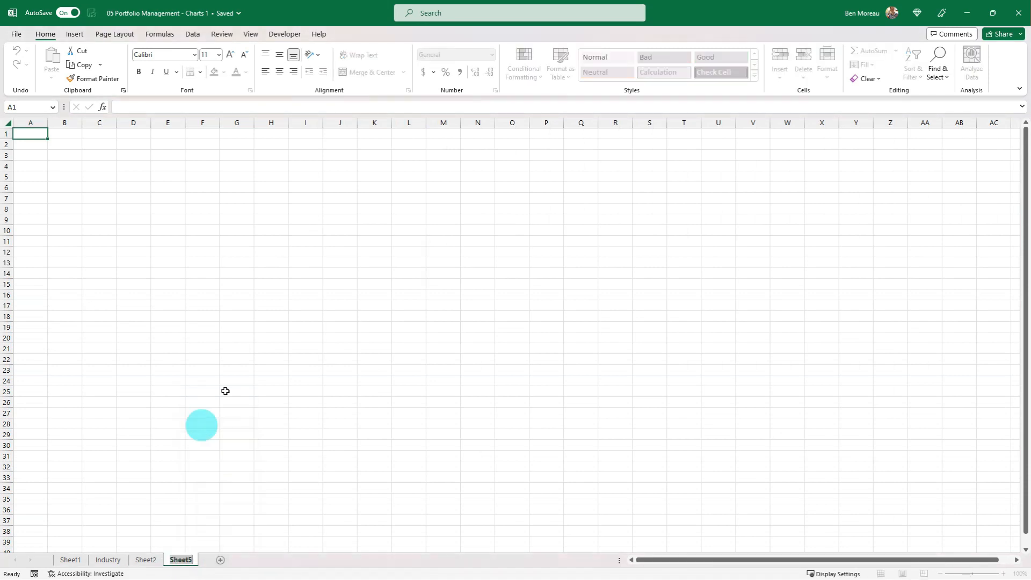
text(Settings)
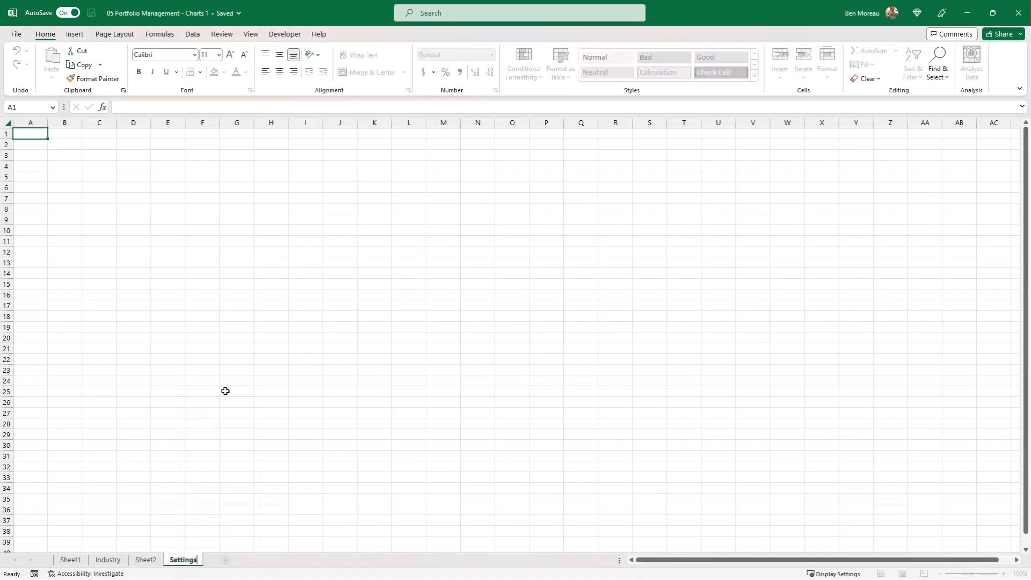
key(Return)
Enter the labels Start Period in B3 and End Date in B4 of the Settings sheet
key(Down)
key(Down)
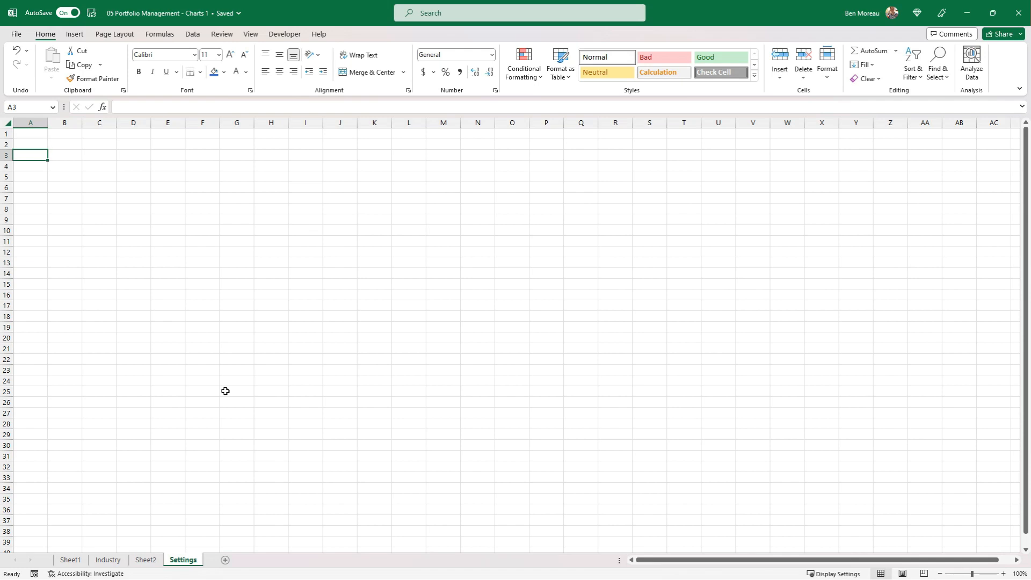
key(Right)
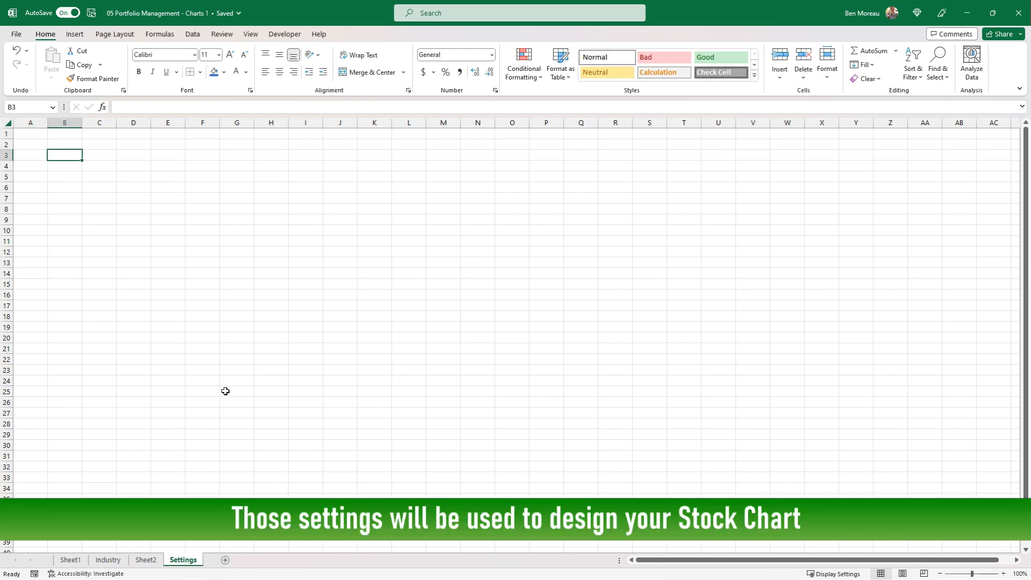
text(Start Period)
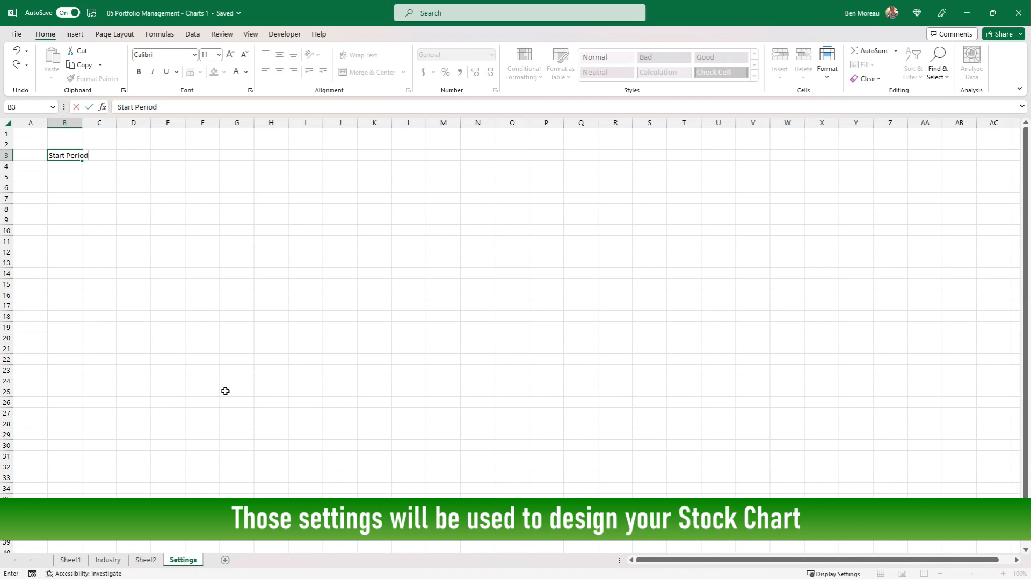
key(Return)
text(End Date)
key(Tab)
key(Up)
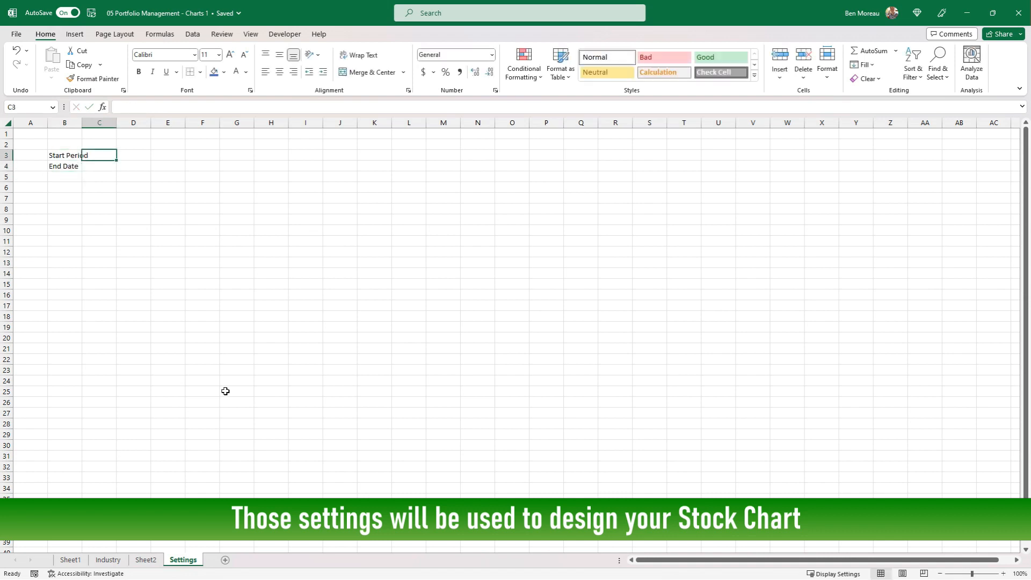
Enter the formula =TODAY() in C4 as the end date
key(Down)
text(=)
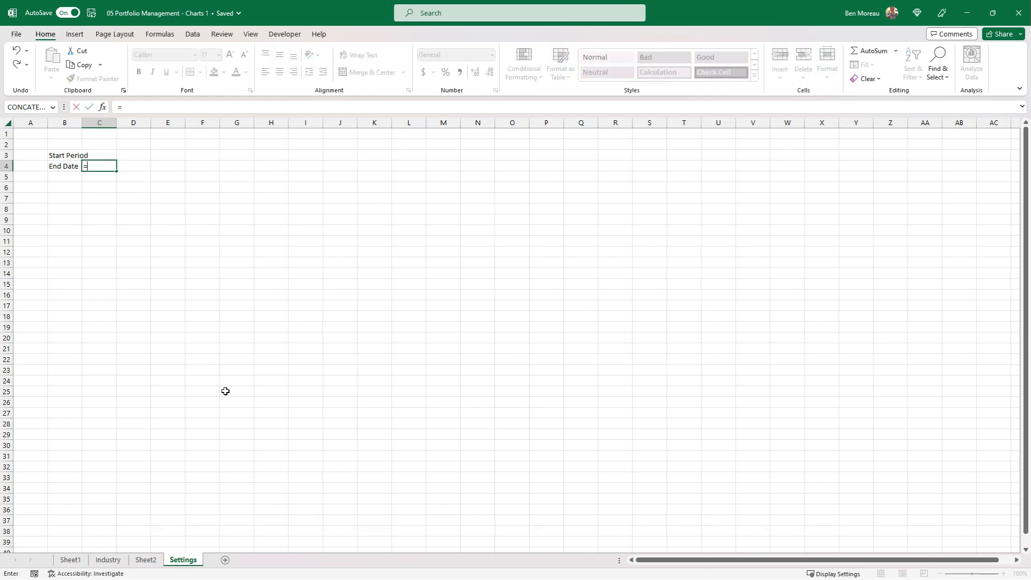
text(today())
key(Return)
key(Up)
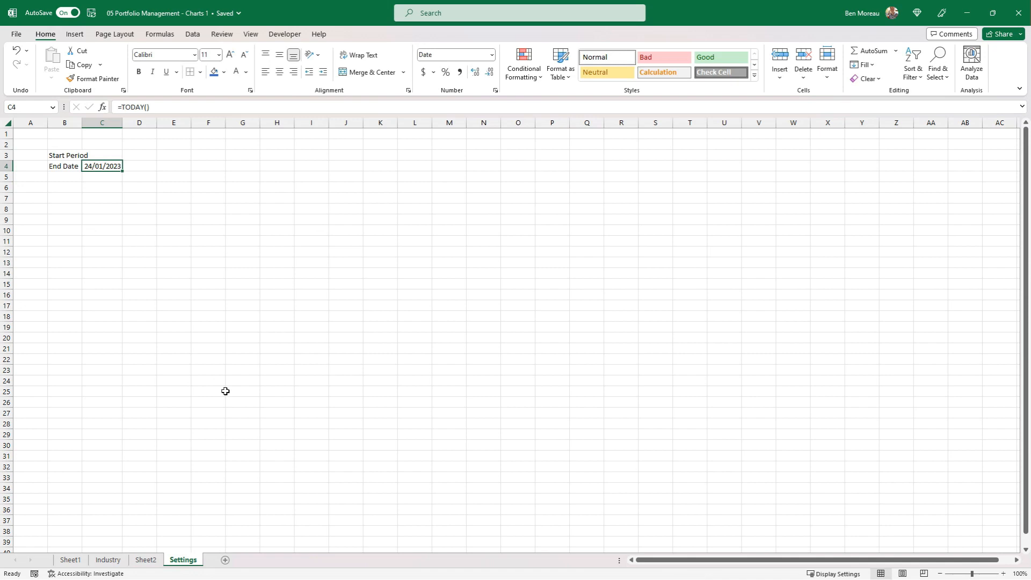
Enter 365 in D4 of the Settings sheet as the number of days to look back
key(Right)
text(365)
key(Up)
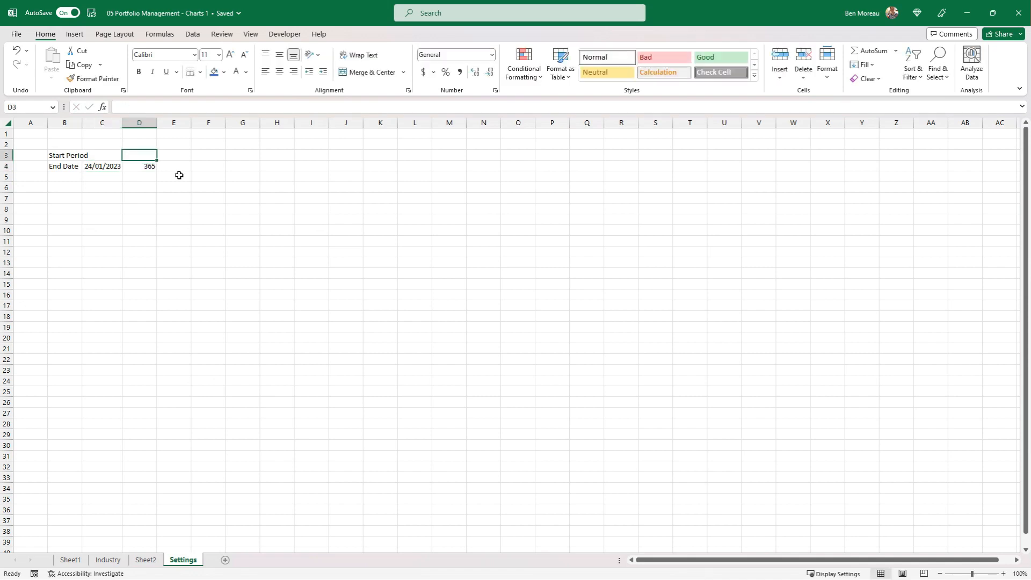
Enter the formula =C4-D4 in C3 as the start date
key(Left)
text(=)
key(Down)
text(-)
key(Right)
key(Down)
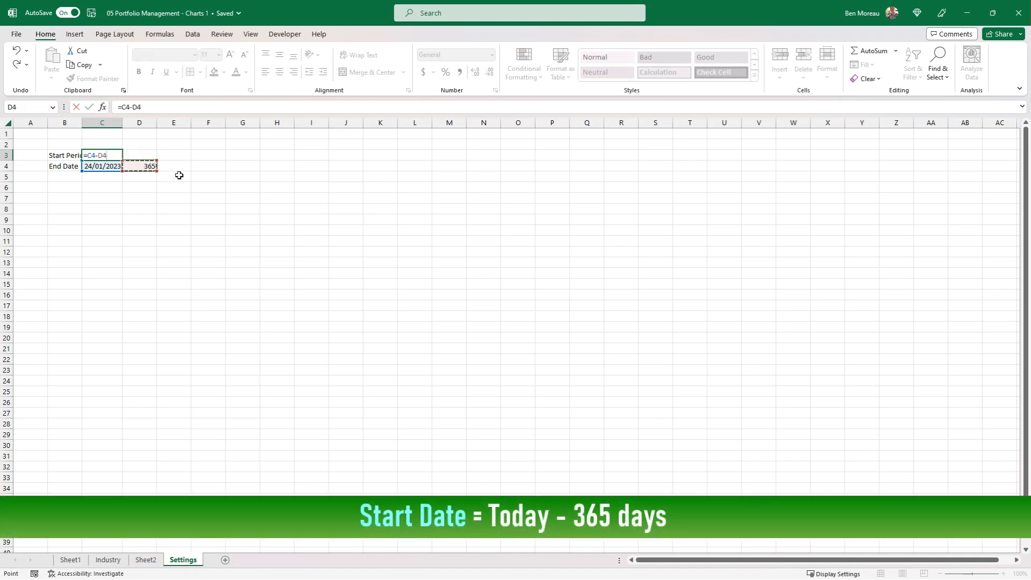
key(Return)
key(Up)
key(Down)
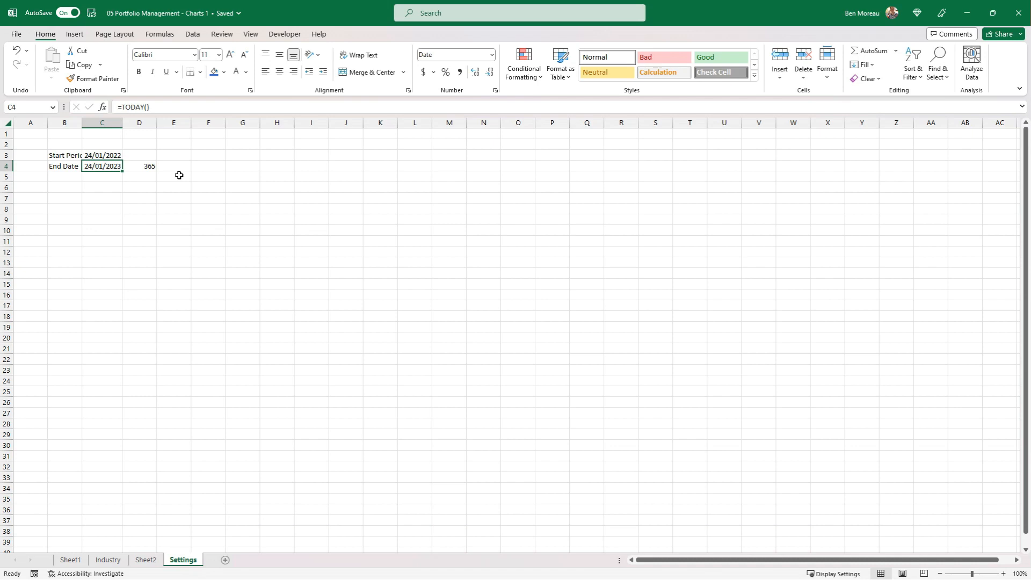
Add an Interval row with 0 in C5 and days in D5, widening column B and making rows 3 to 5 taller
key(Down)
key(Left)
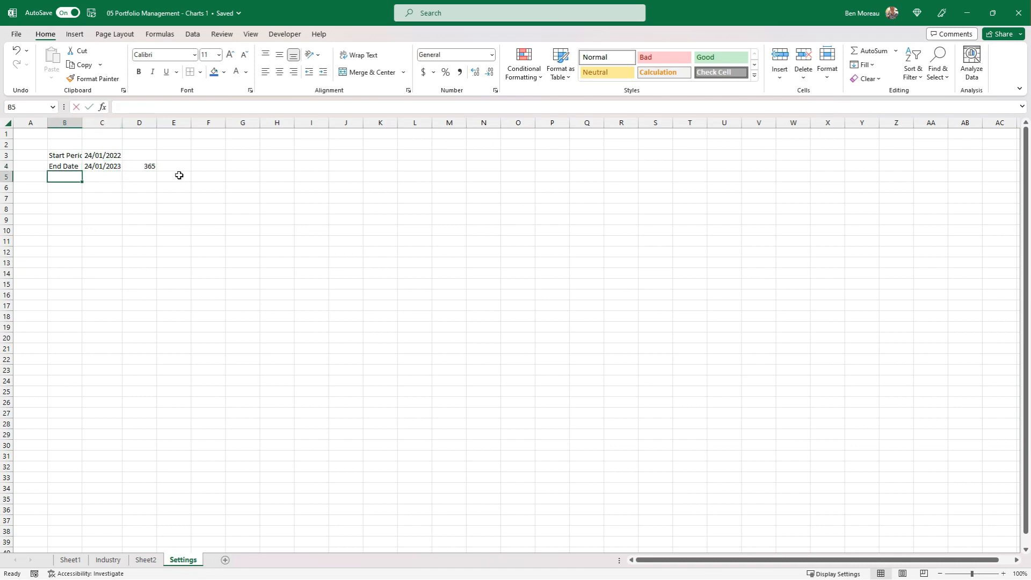
text(Interval)
key(Return)
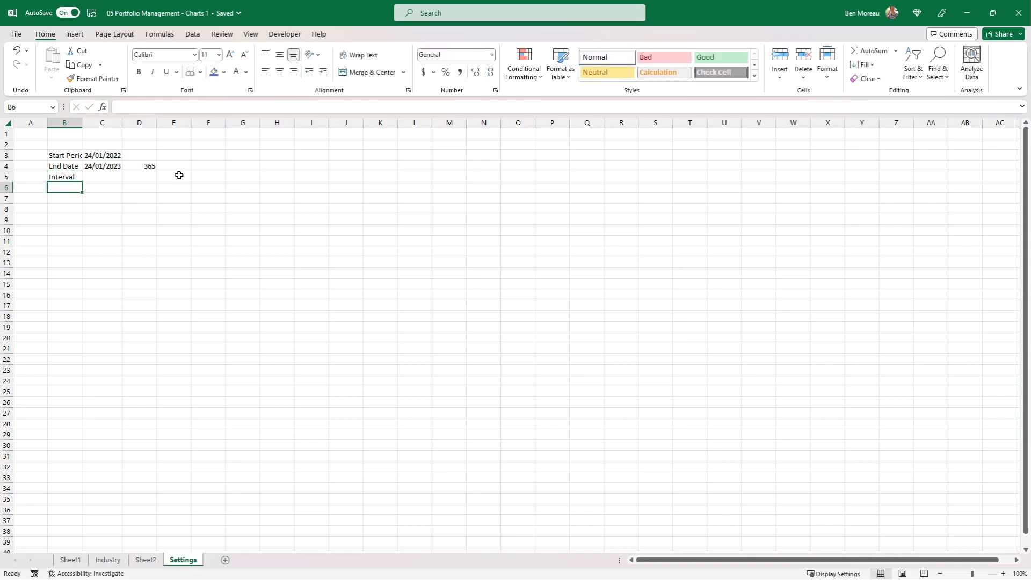
key(Up)
key(Right)
text(0)
key(Tab)
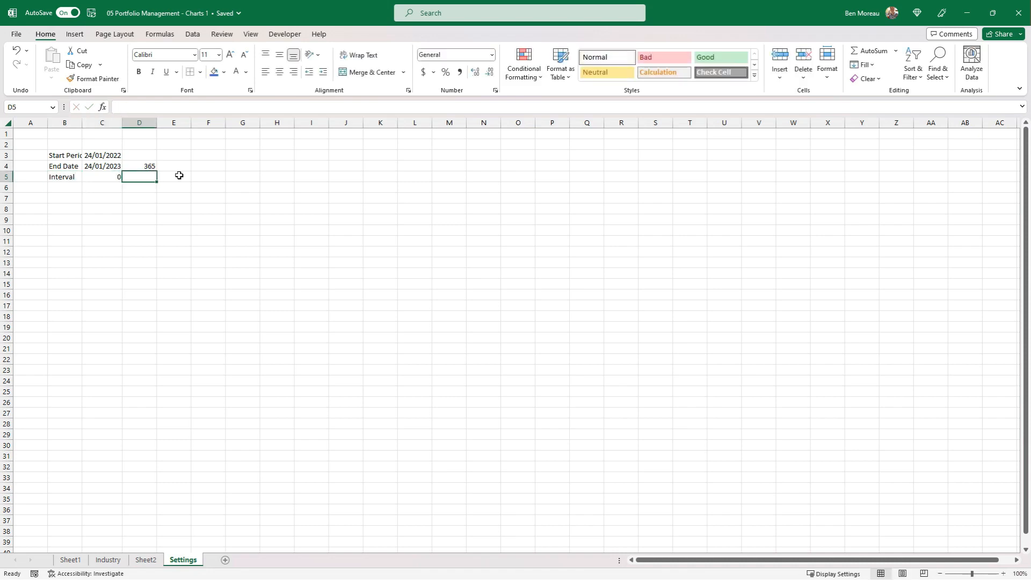
text(days)
key(ctrl+Return)
drag(83, 127, 172, 178)
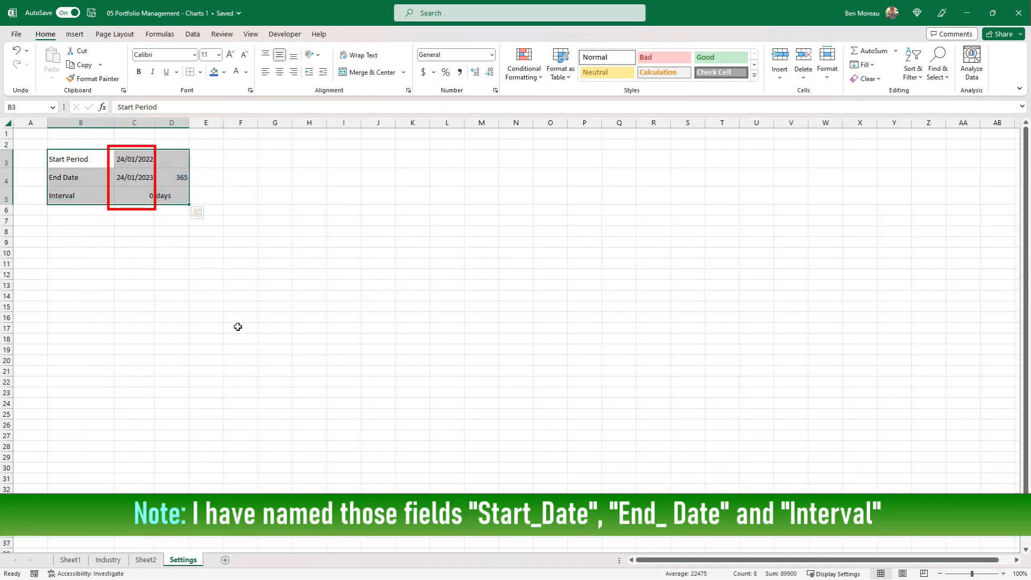
click(238, 326)
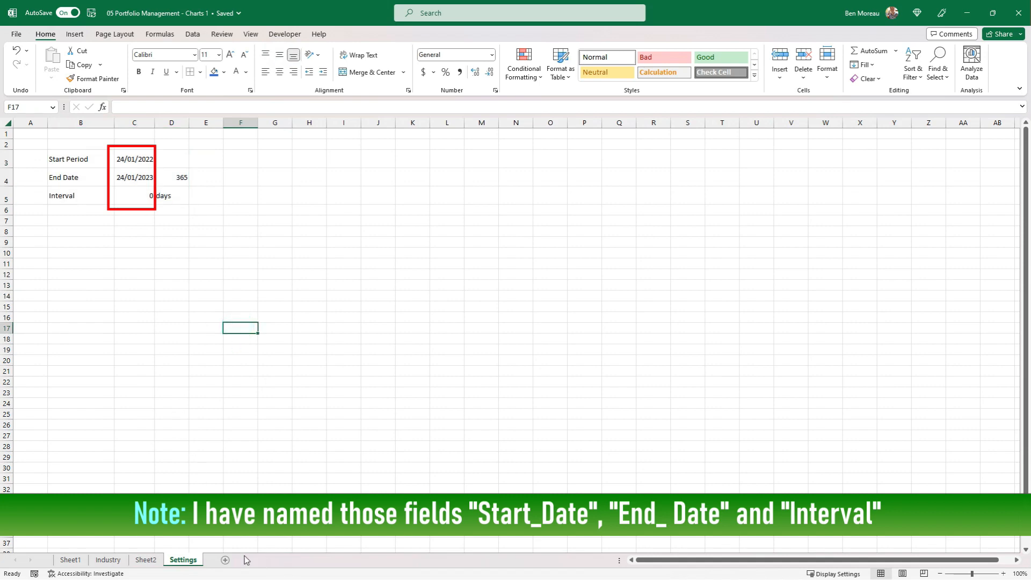
Add a new worksheet after Settings and rename it Stock data
click(226, 561)
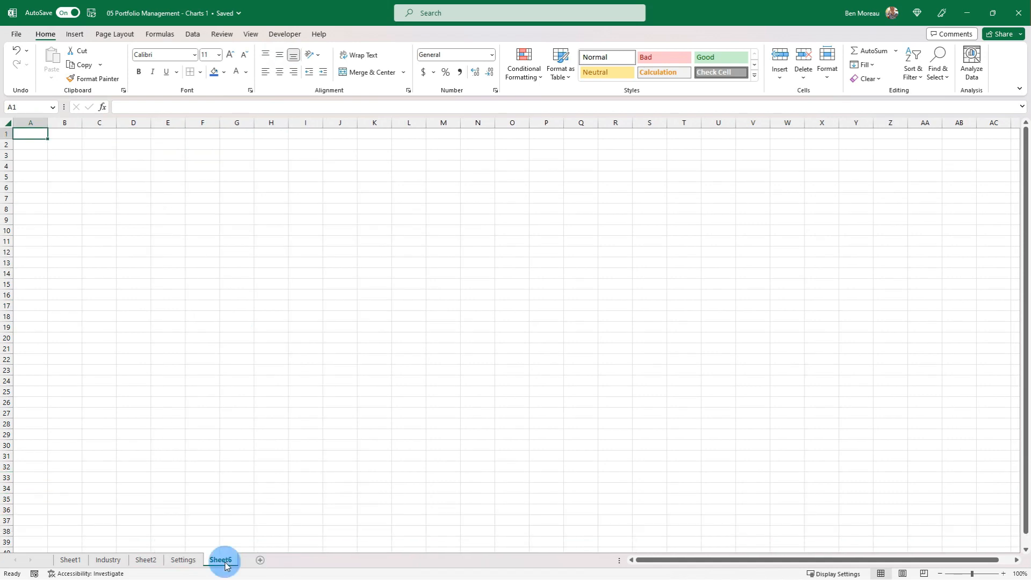
right_click(221, 560)
click(260, 428)
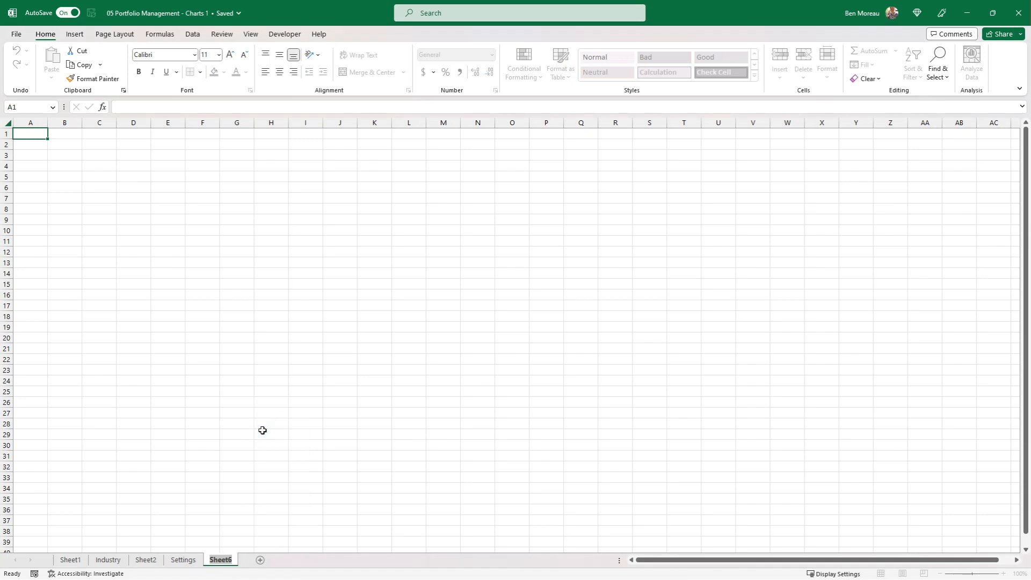
text(Stock data)
click(182, 217)
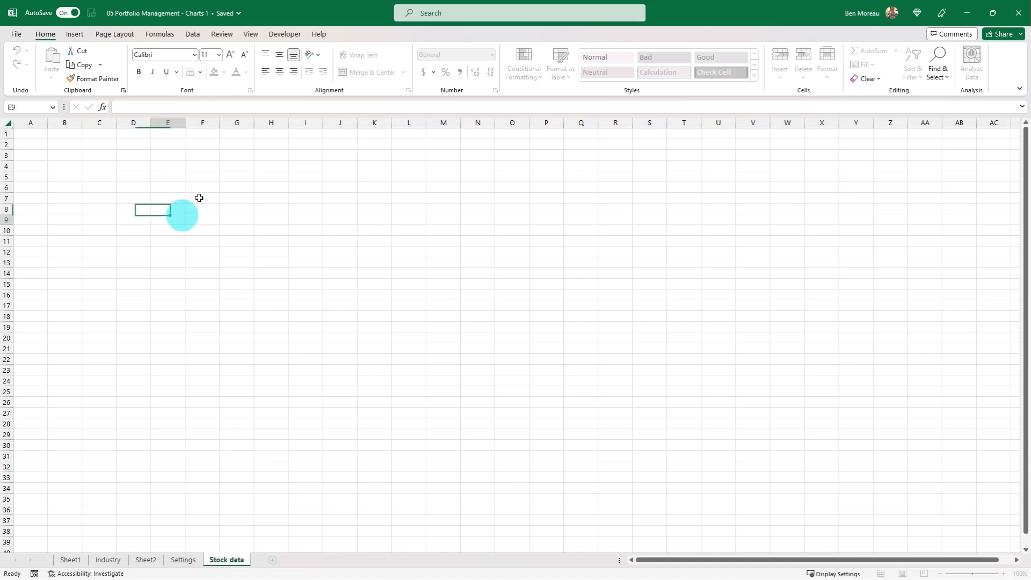
Paste the formula =STOCKHISTORY(C4, Start_Date, end_Date, interval) into C5 of the Stock data sheet
click(106, 155)
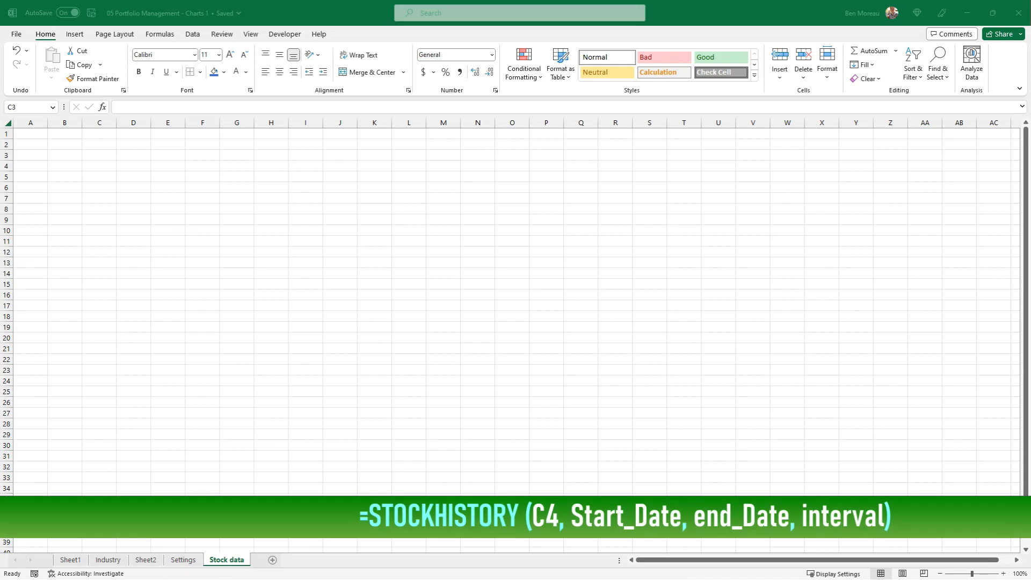
click(172, 174)
click(116, 176)
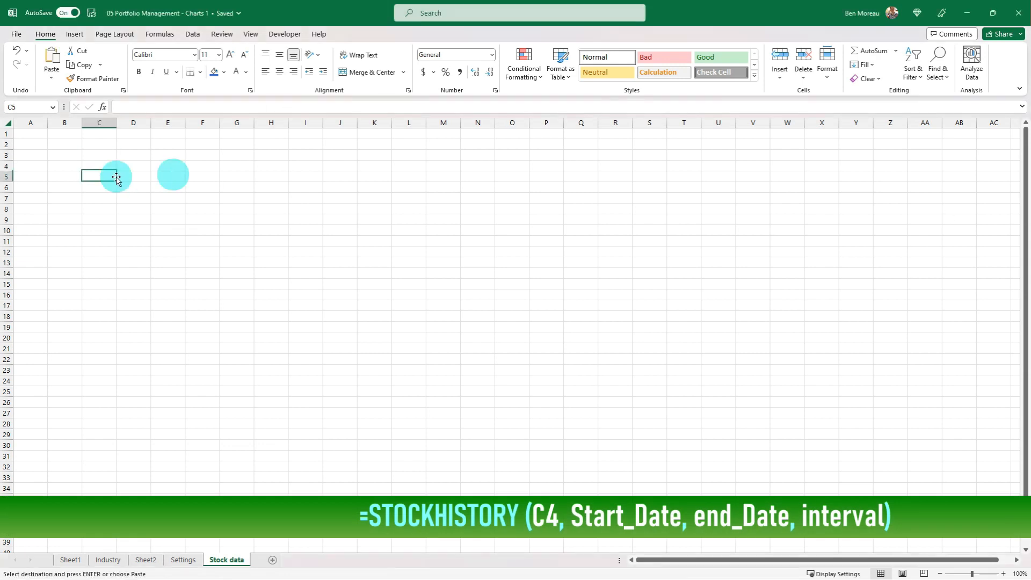
text(=STOCKHISTORY(C4, Start_Date, end_Date, interval))
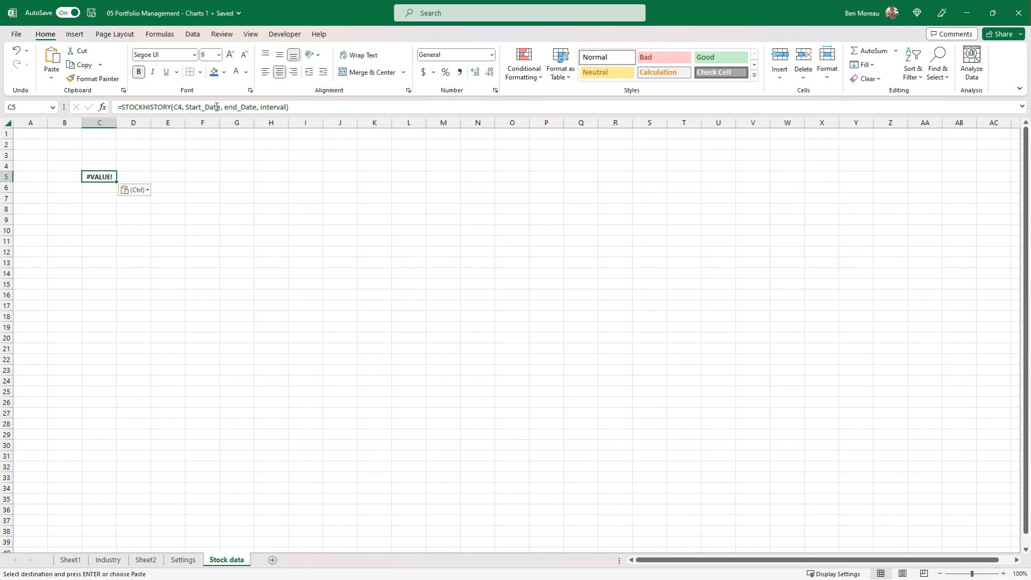
Link C4 to the first stock symbol with =Sheet1!D5 and widen column C to fit the dates
click(89, 166)
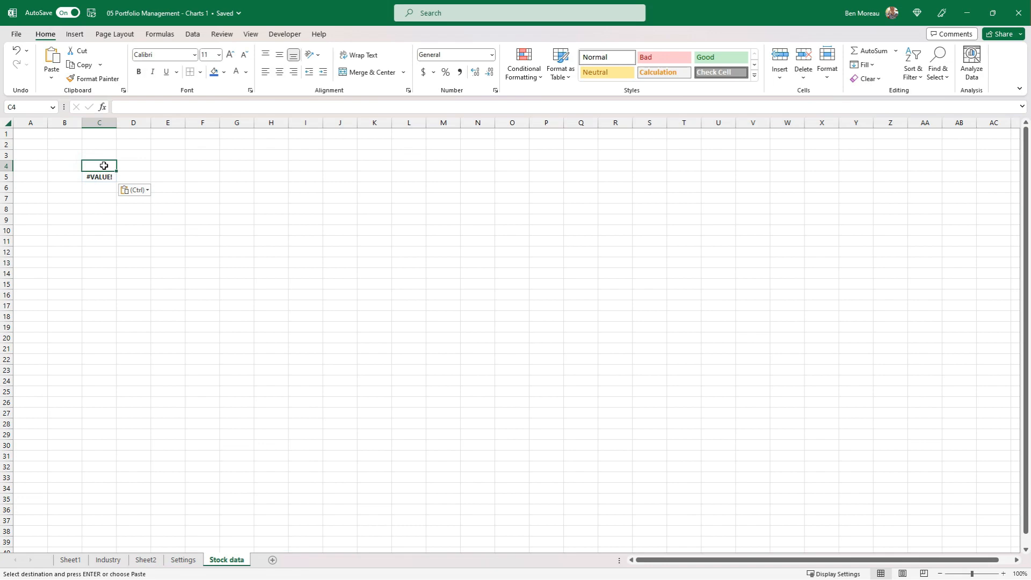
text(=)
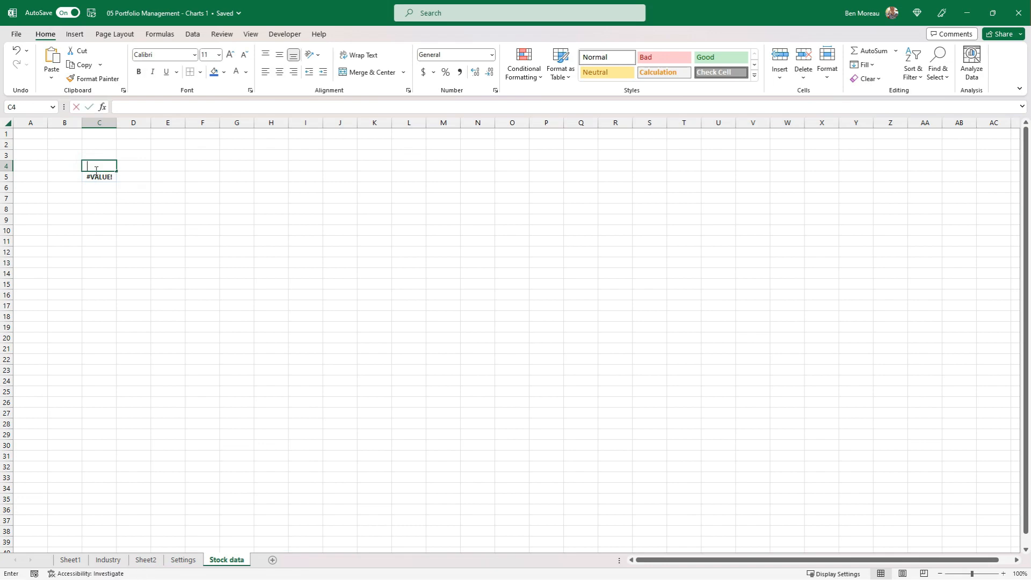
click(78, 561)
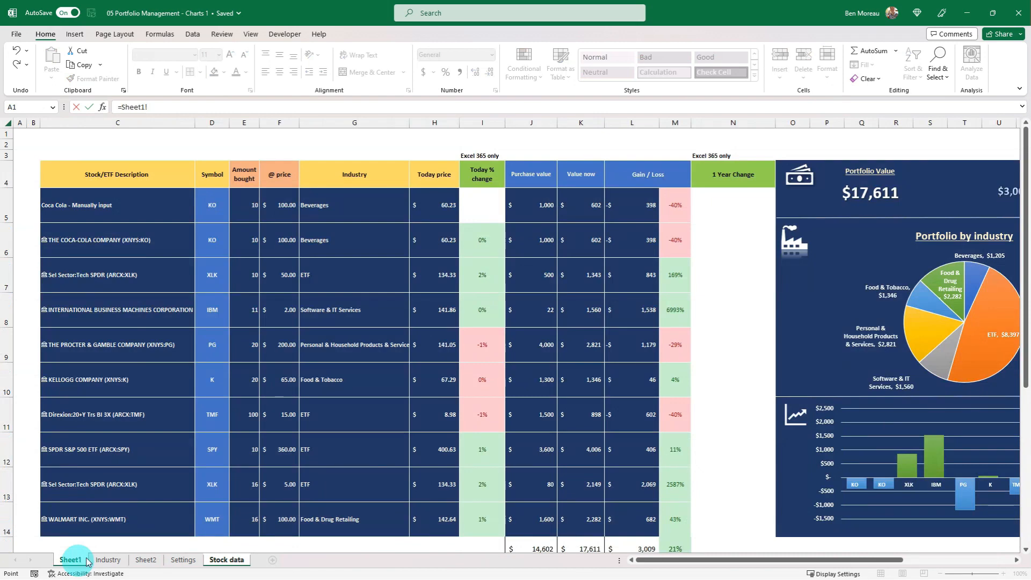
click(211, 213)
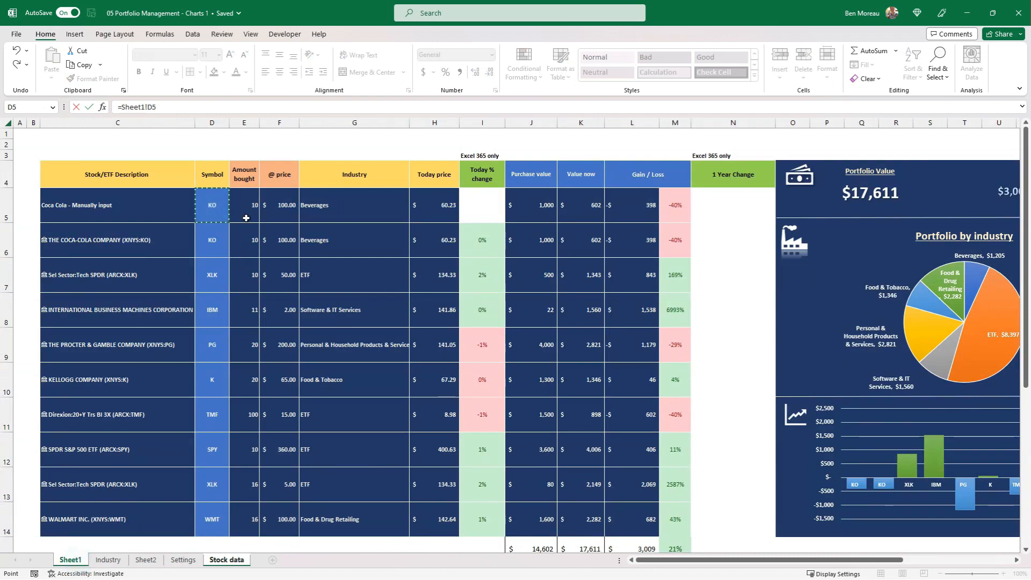
key(Return)
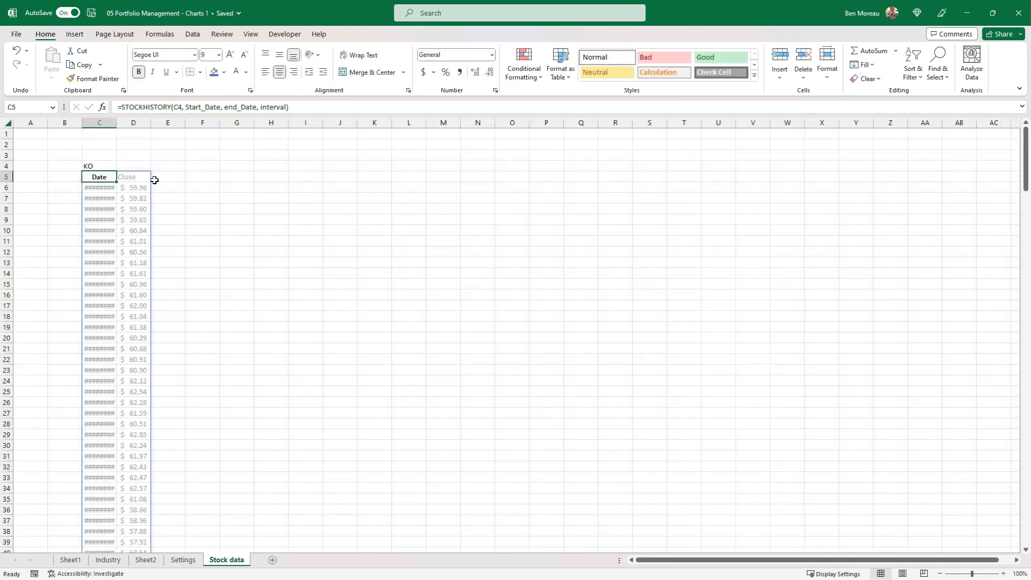
click(108, 163)
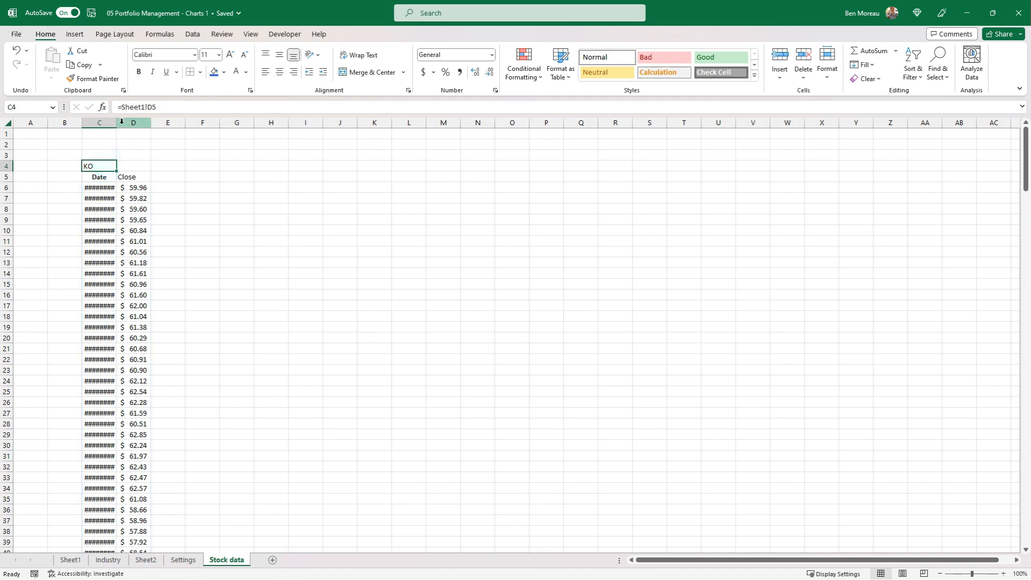
drag(116, 124, 137, 126)
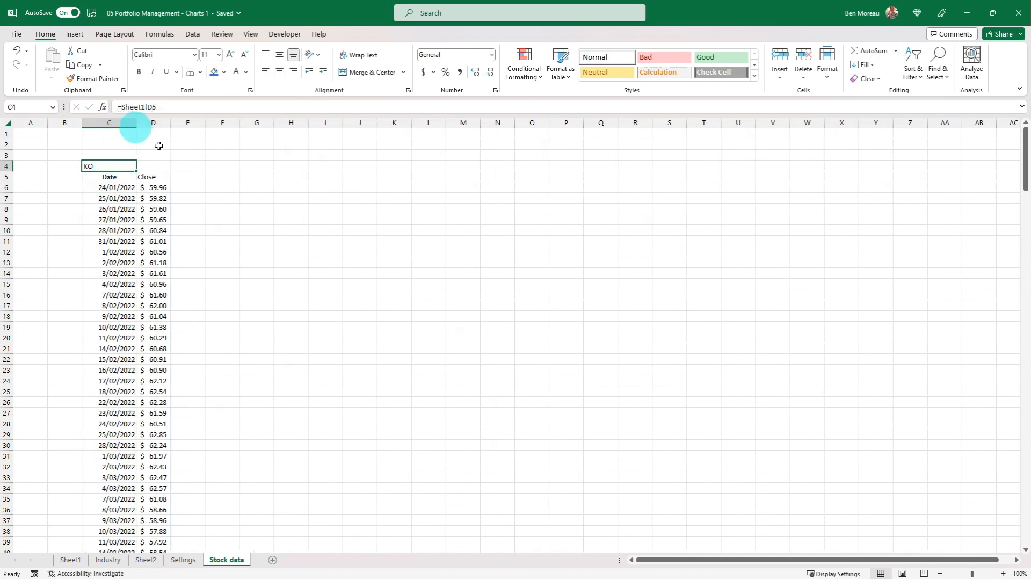
Examine the STOCKHISTORY formula in C5 and the dates and closing prices listed below it
click(122, 188)
click(118, 175)
click(117, 184)
click(116, 175)
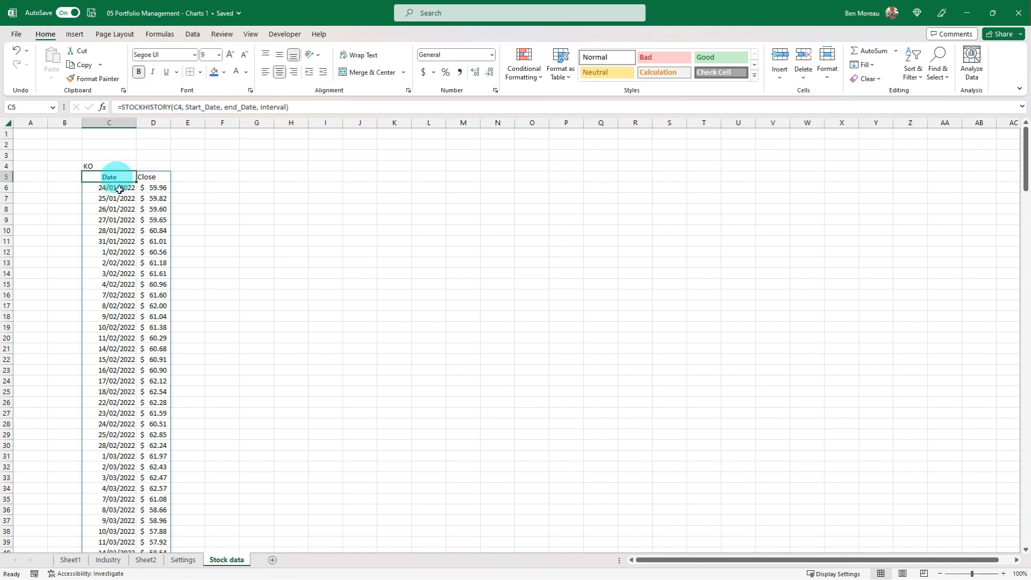
scroll(130, 211, down, 10)
scroll(130, 211, down, 15)
scroll(131, 213, up, 20)
scroll(131, 213, up, 5)
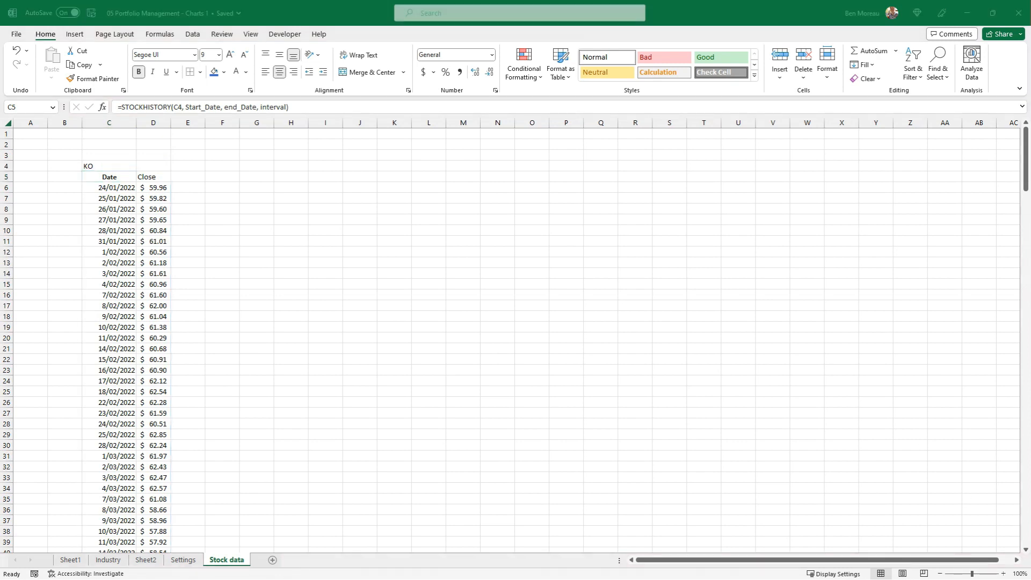
Paste the formula =COUNTA(C6:C100001) into C2 to count the trading days
key(ctrl+c)
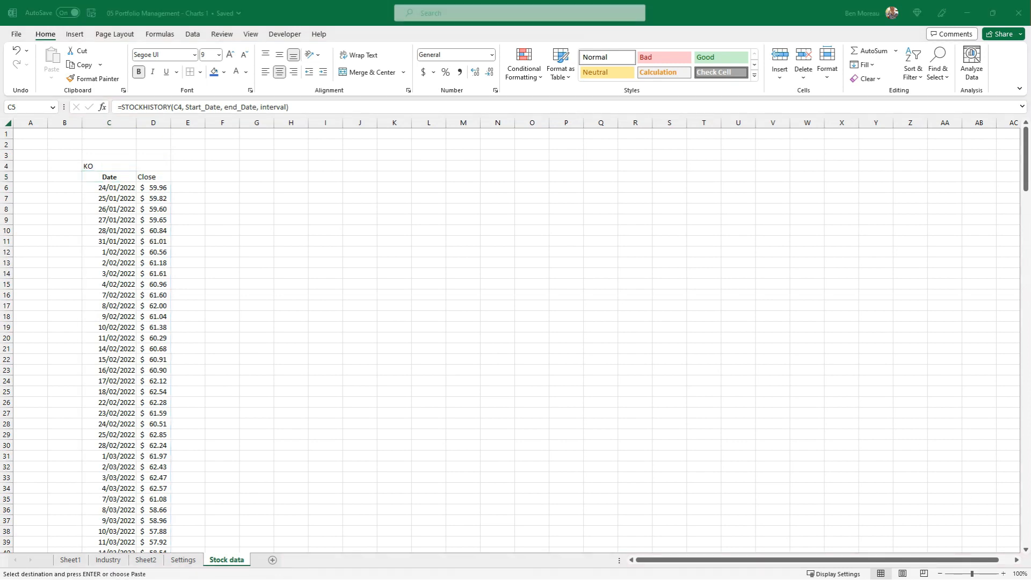
click(105, 152)
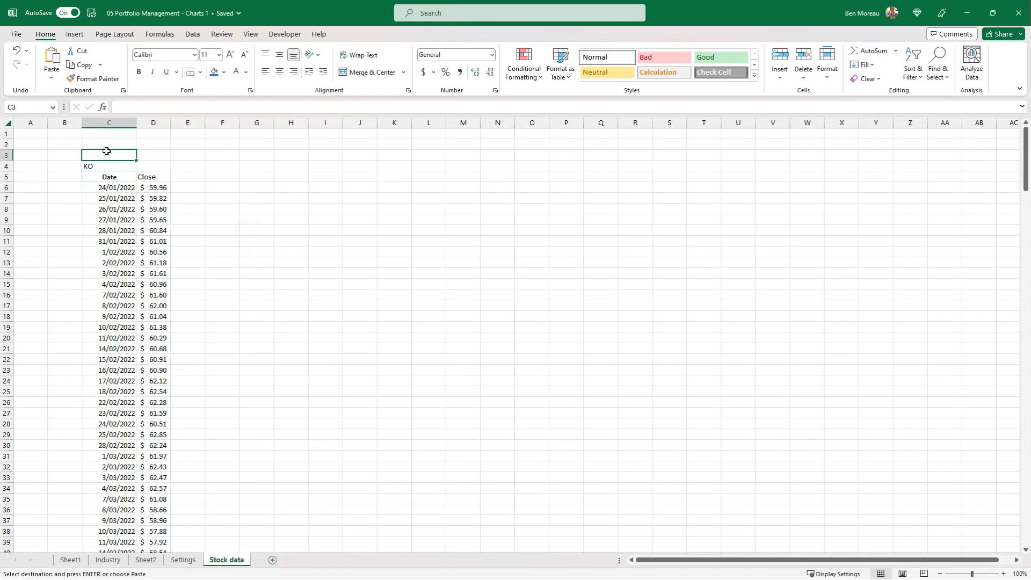
click(105, 144)
key(ctrl+v)
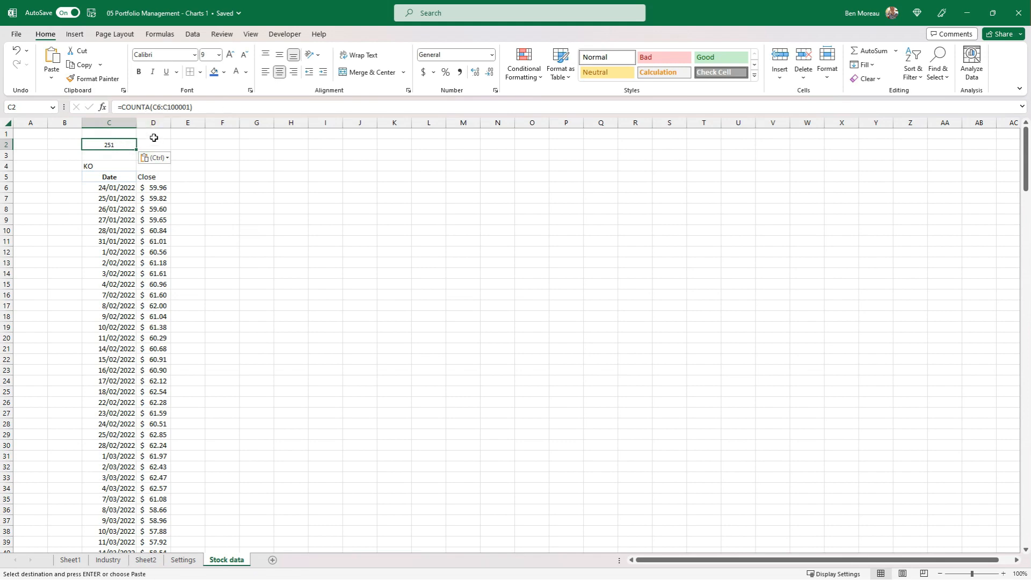
Review the list of dates in column C and the range counted by the formula in C2
scroll(115, 215, down, 11)
scroll(114, 220, down, 20)
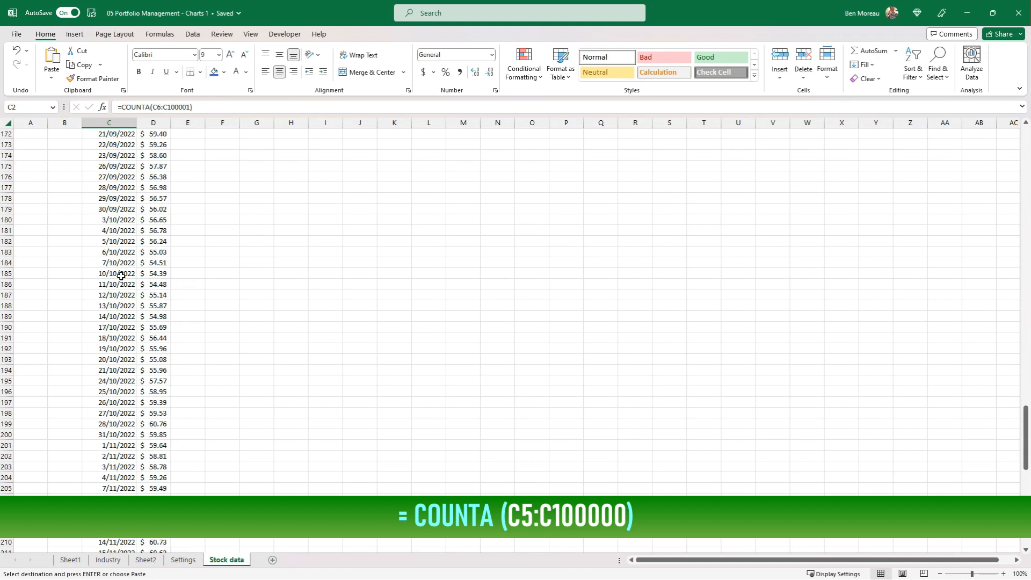
scroll(121, 275, up, 20)
scroll(121, 275, up, 20)
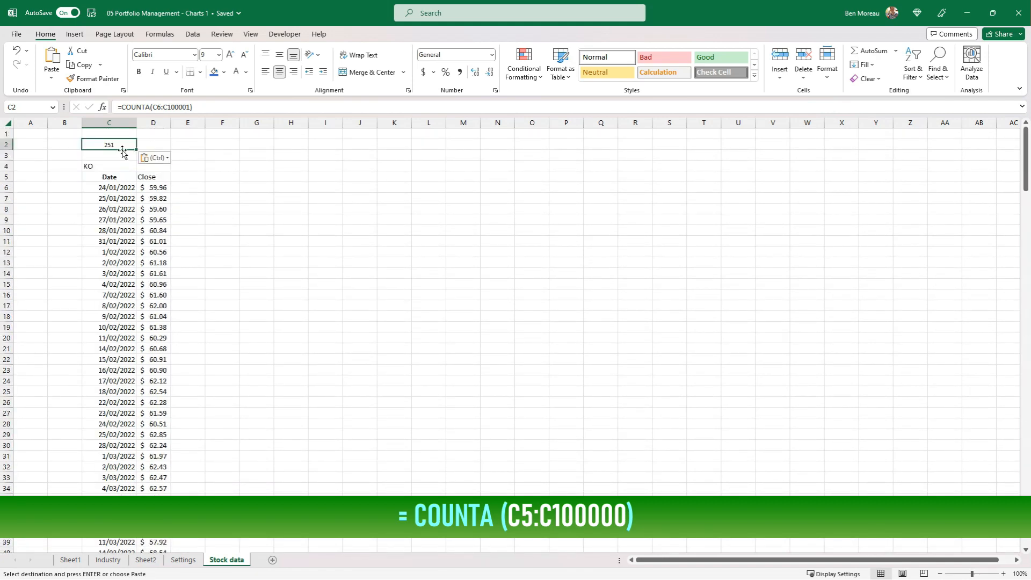
double_click(120, 143)
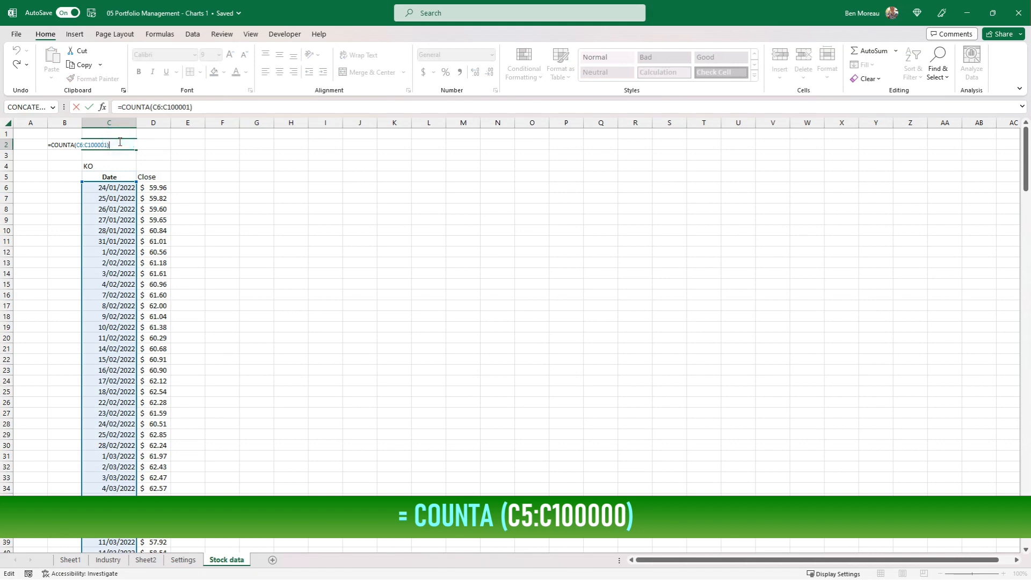
key(Escape)
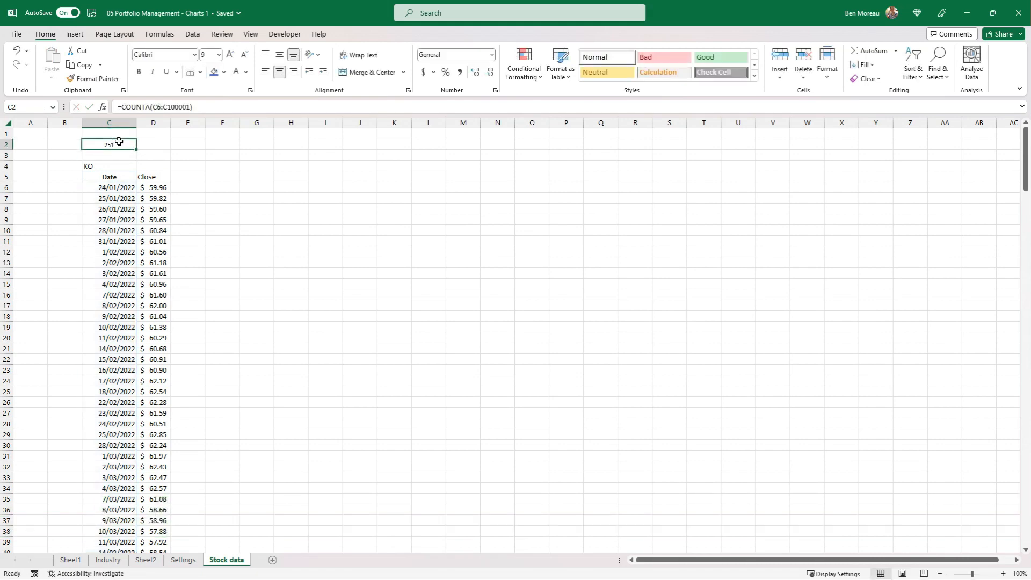
key(Return)
click(119, 141)
Link E4 of the Stock data sheet to the second stock symbol with =Sheet1!D6
key(Down)
key(Down)
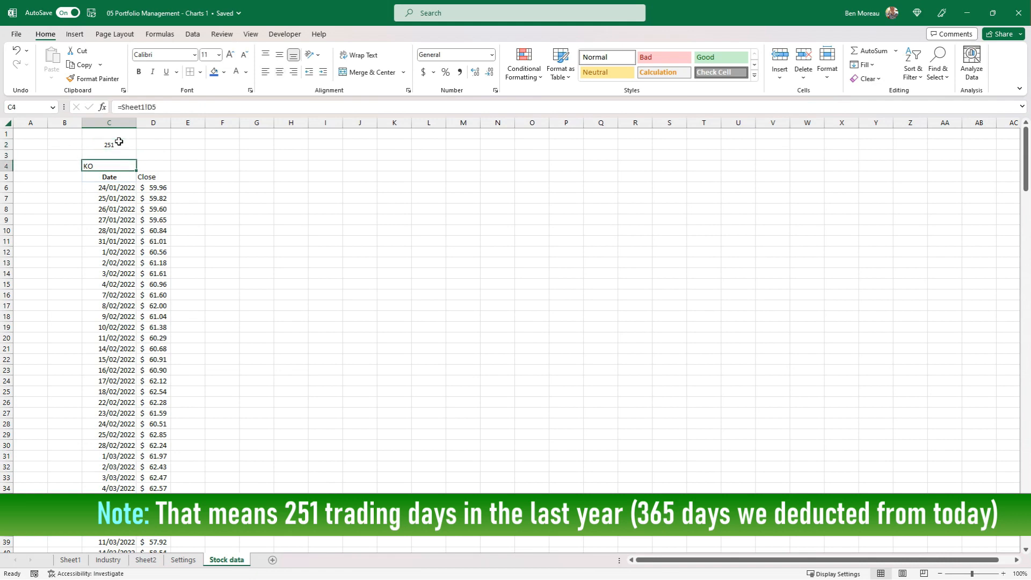
key(Right)
key(Left)
key(Right)
key(Right)
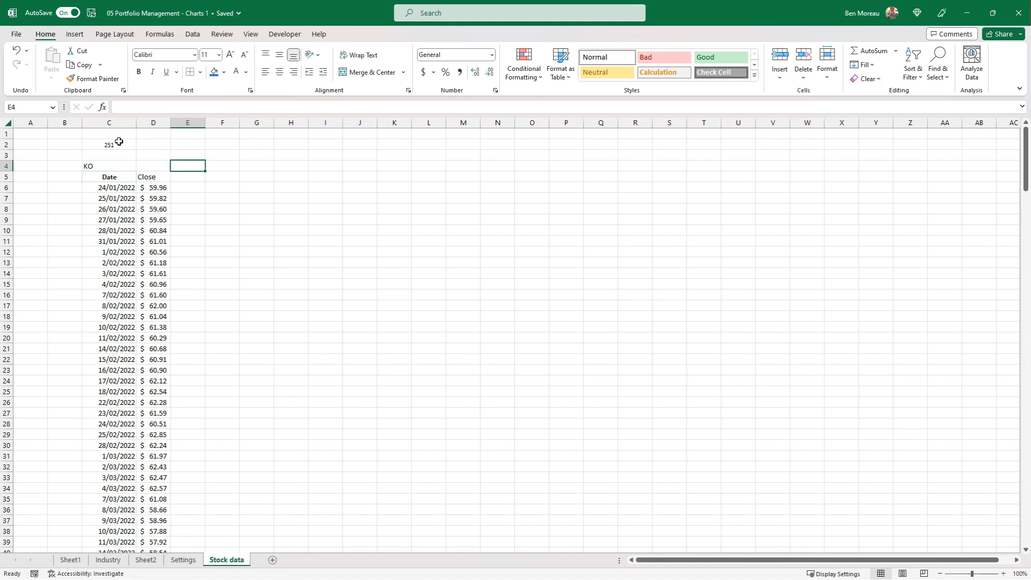
text(=)
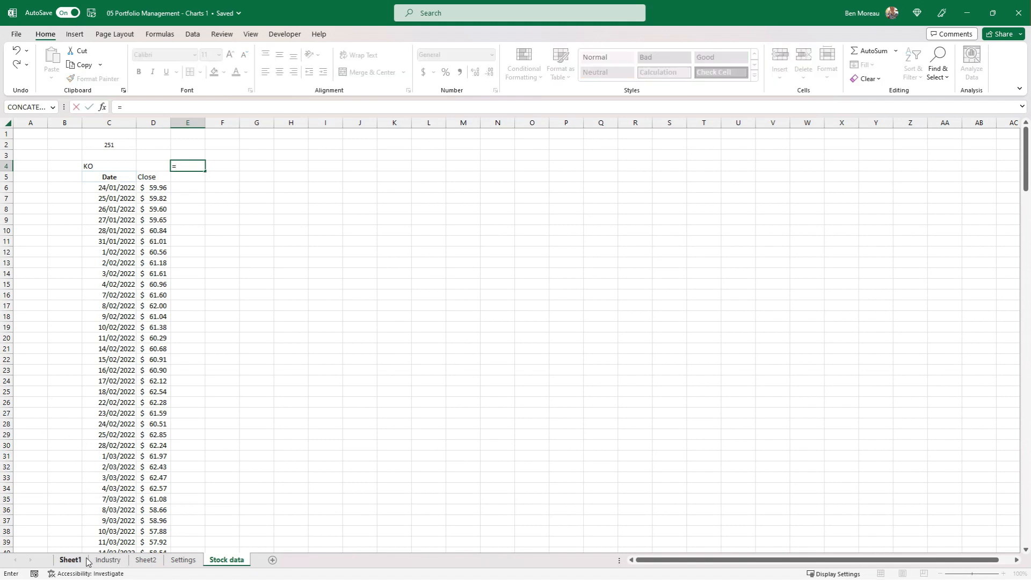
click(71, 559)
click(207, 240)
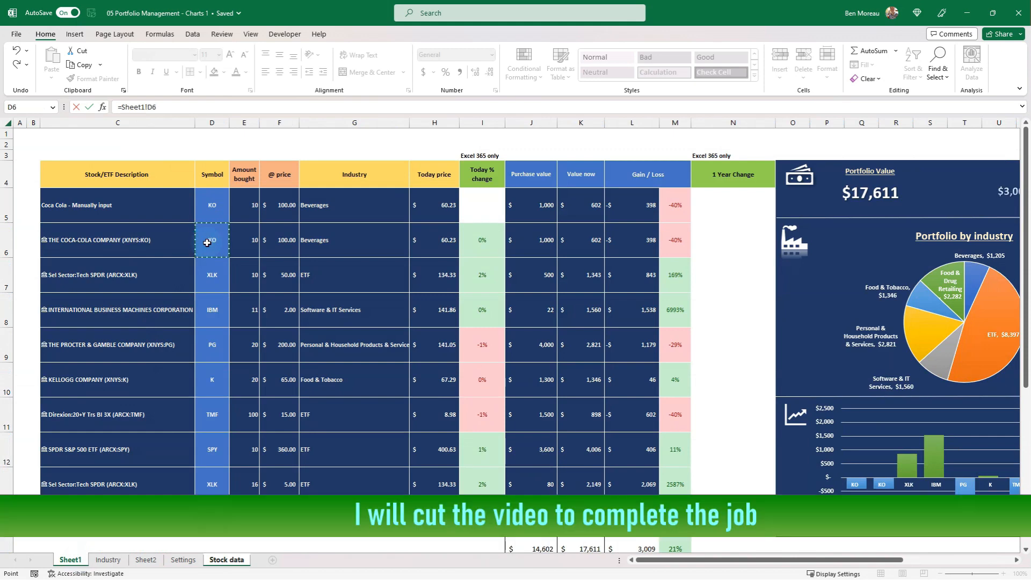
key(Return)
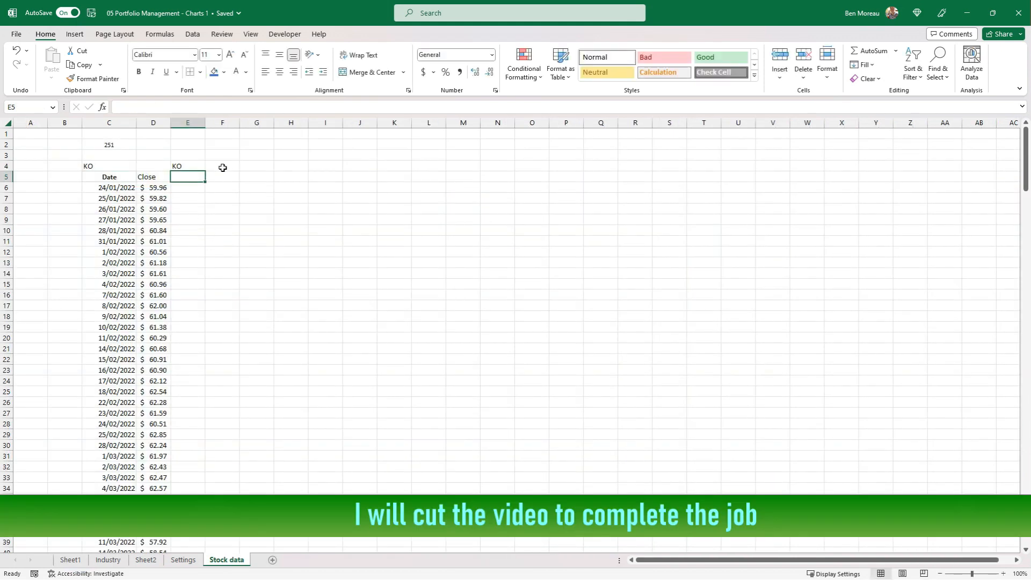
Link row 4 of the Stock data sheet, in every second column from G4 to U4, to the remaining stock symbols on Sheet1
click(259, 164)
text(=)
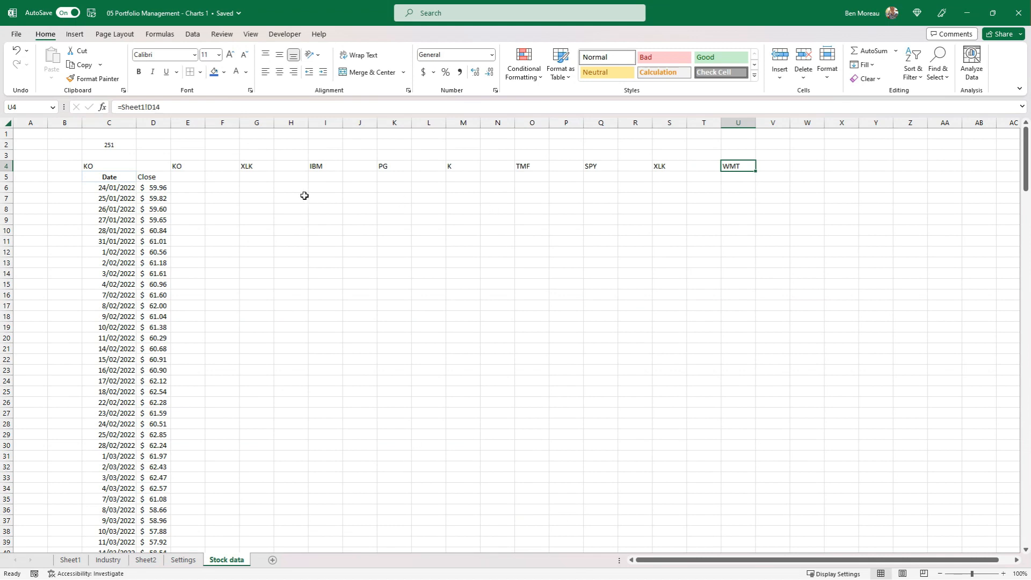
Copy the STOCKHISTORY formula from C5:D5 under each other stock symbol, at E5, G5, I5, K5, M5, O5, Q5, S5 and U5
click(120, 189)
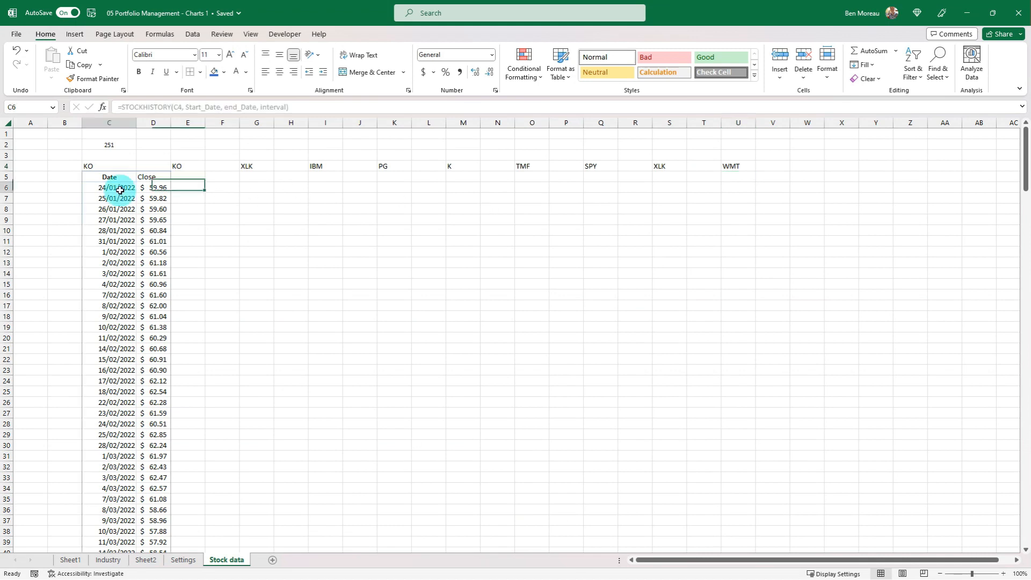
click(121, 173)
key(shift+Right)
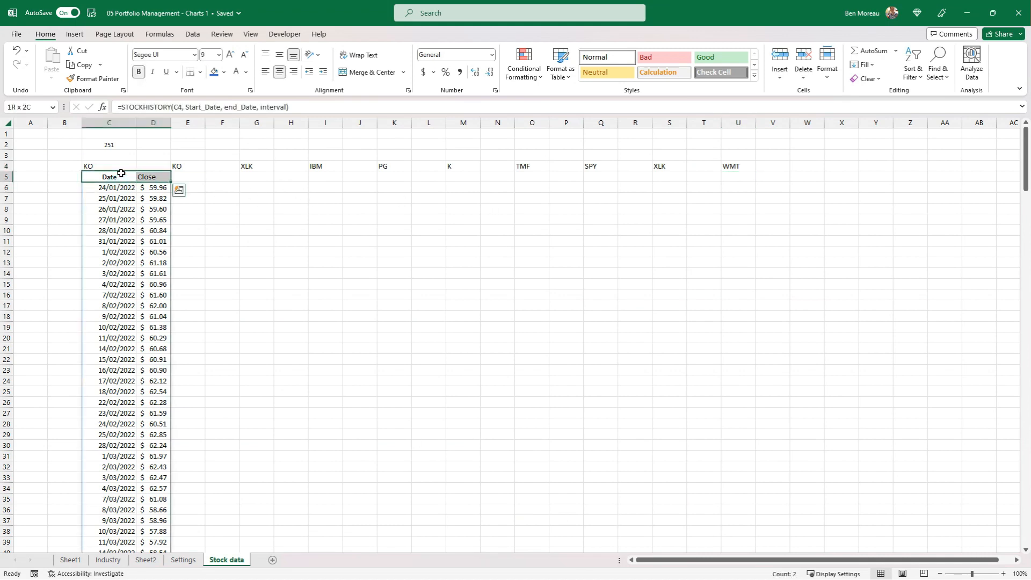
key(ctrl+c)
key(Right)
key(Right)
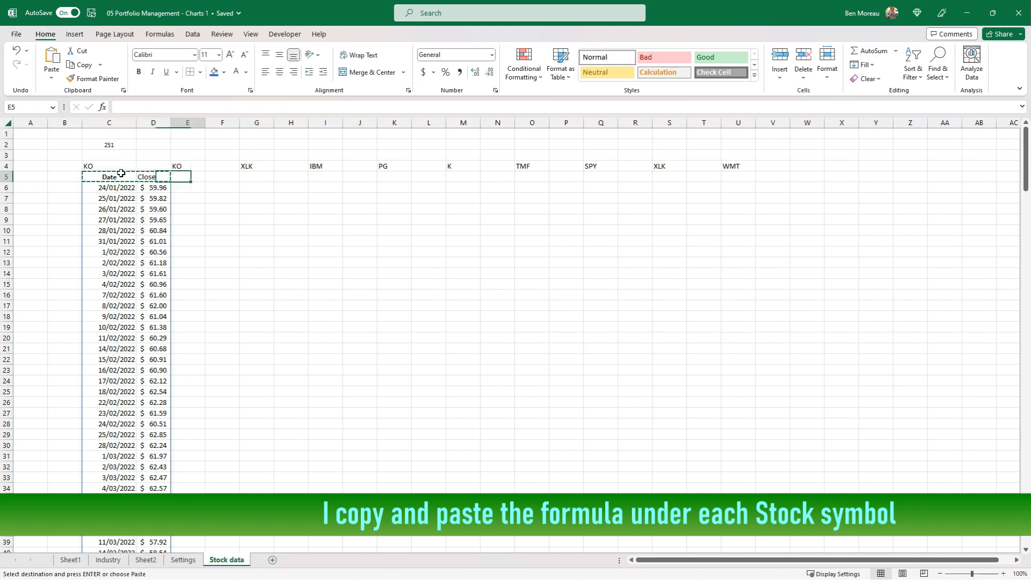
key(ctrl+v)
key(Right)
key(Right)
key(ctrl+v)
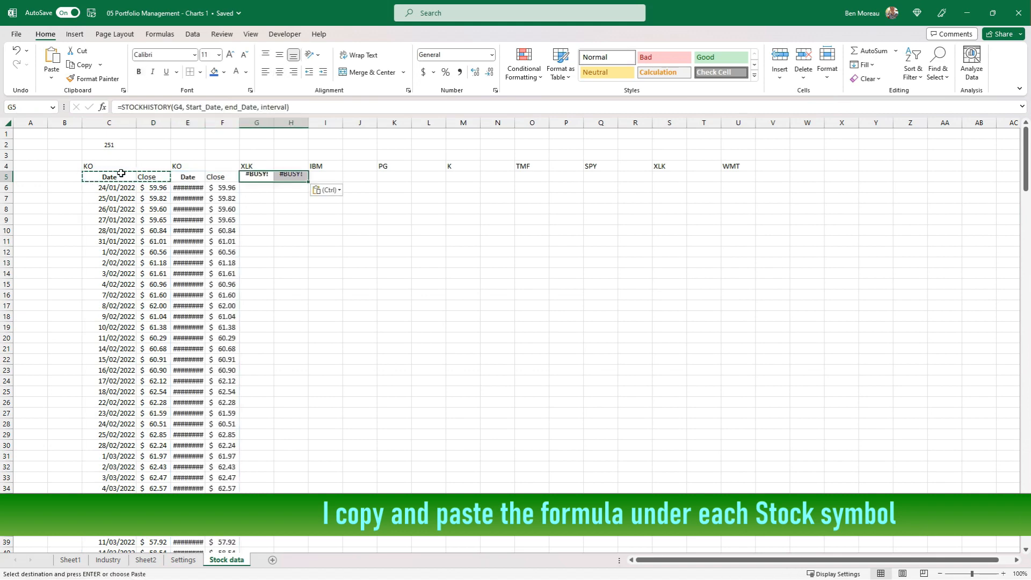
key(Right)
key(Right)
key(ctrl+v)
key(Right)
key(Right)
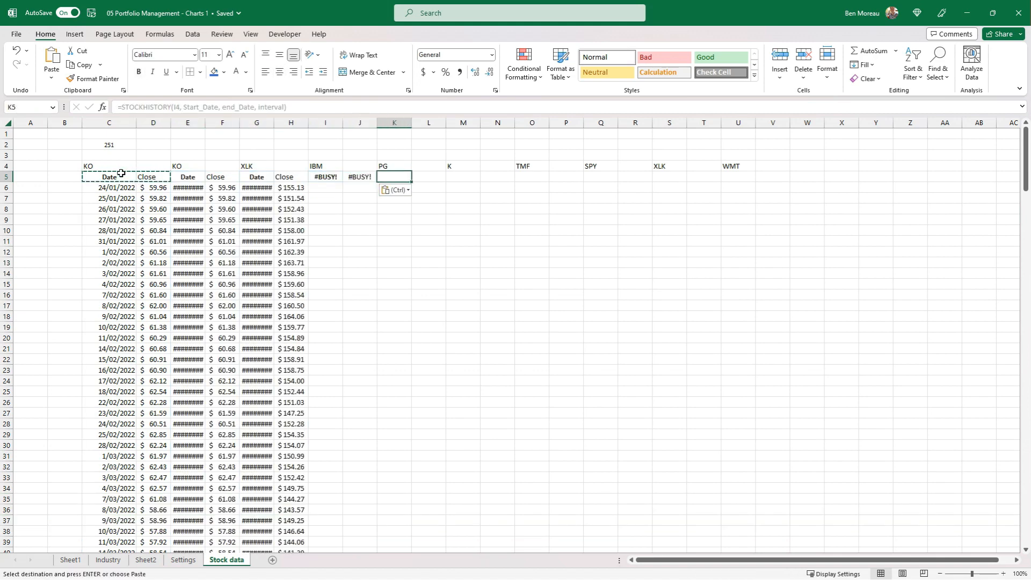
key(ctrl+v)
key(Right)
key(Right)
key(ctrl+v)
key(Right)
key(Right)
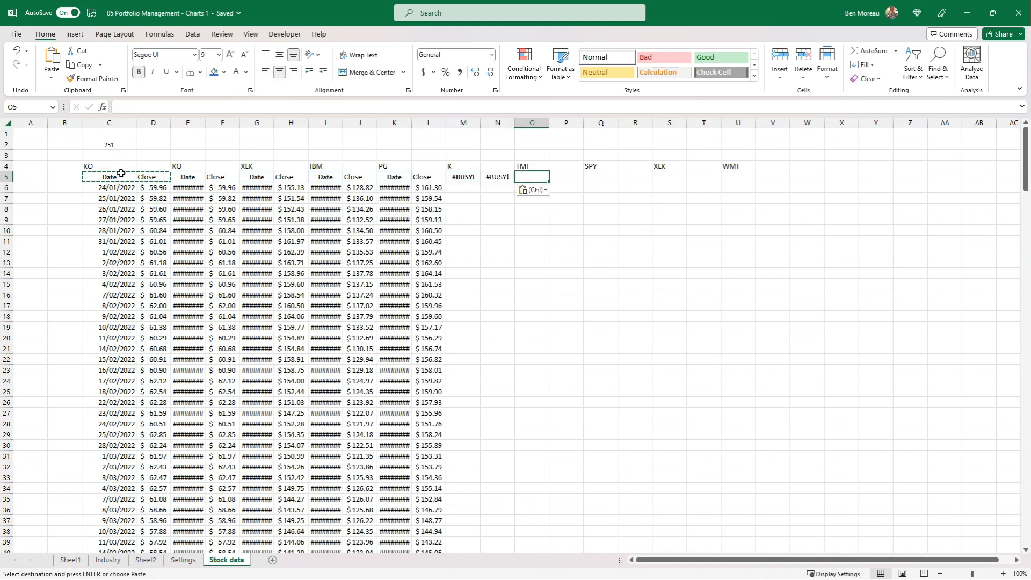
key(ctrl+v)
key(Right)
key(Right)
key(ctrl+v)
key(Right)
key(Right)
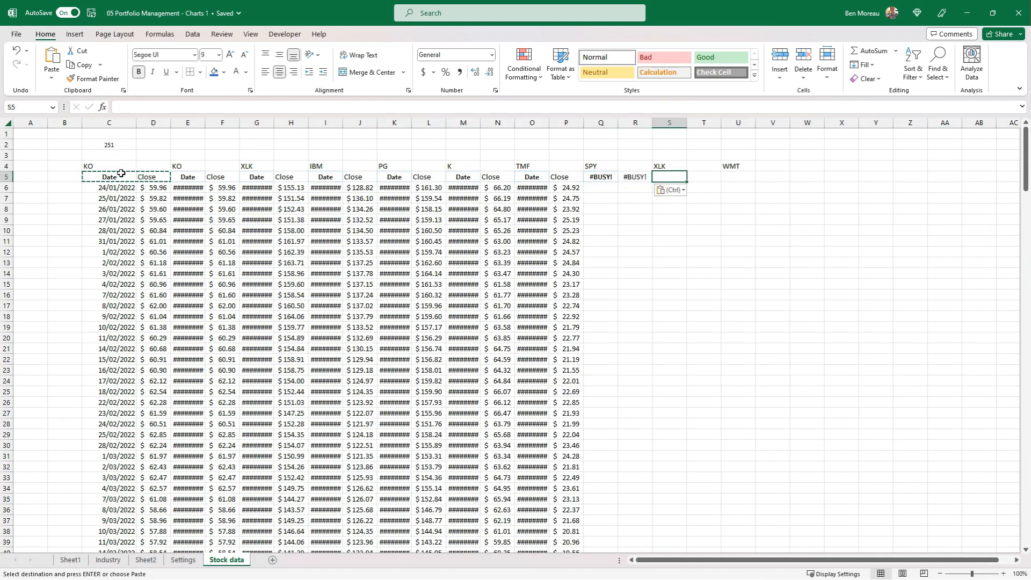
key(ctrl+v)
key(Right)
key(Right)
key(ctrl+v)
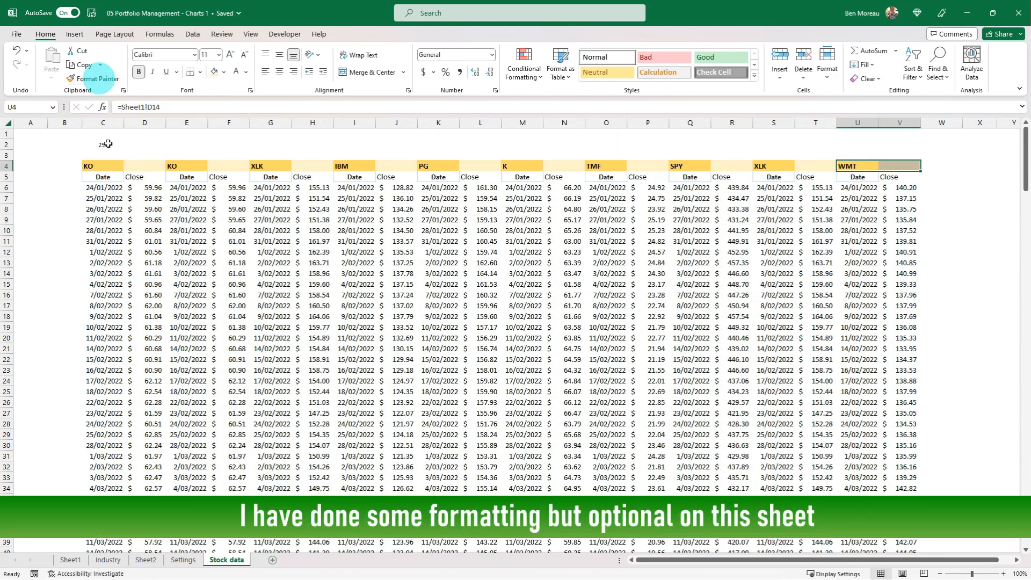
Copy the COUNTA formula from C2 above each other stock symbol, into E2, G2, I2, K2, M2, O2, Q2, S2 and U2
click(107, 146)
key(ctrl+c)
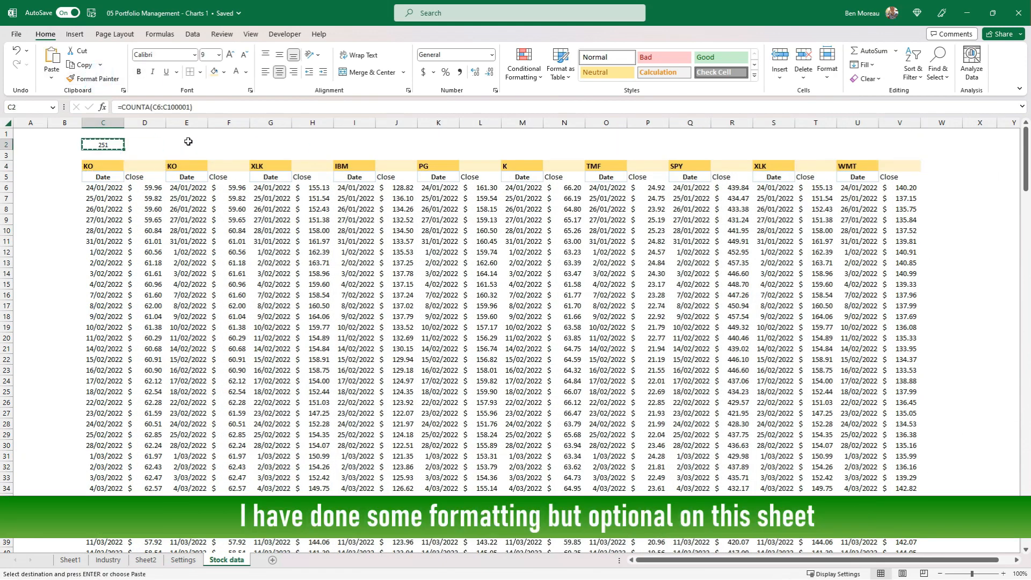
click(188, 142)
key(ctrl+v)
click(270, 145)
key(ctrl+v)
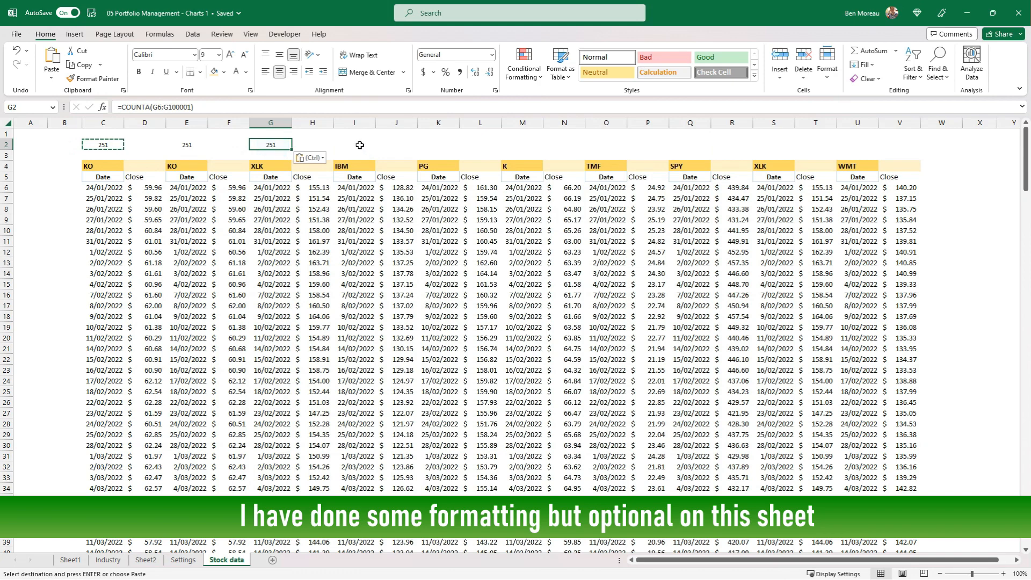
click(354, 144)
key(ctrl+v)
click(438, 144)
key(ctrl+v)
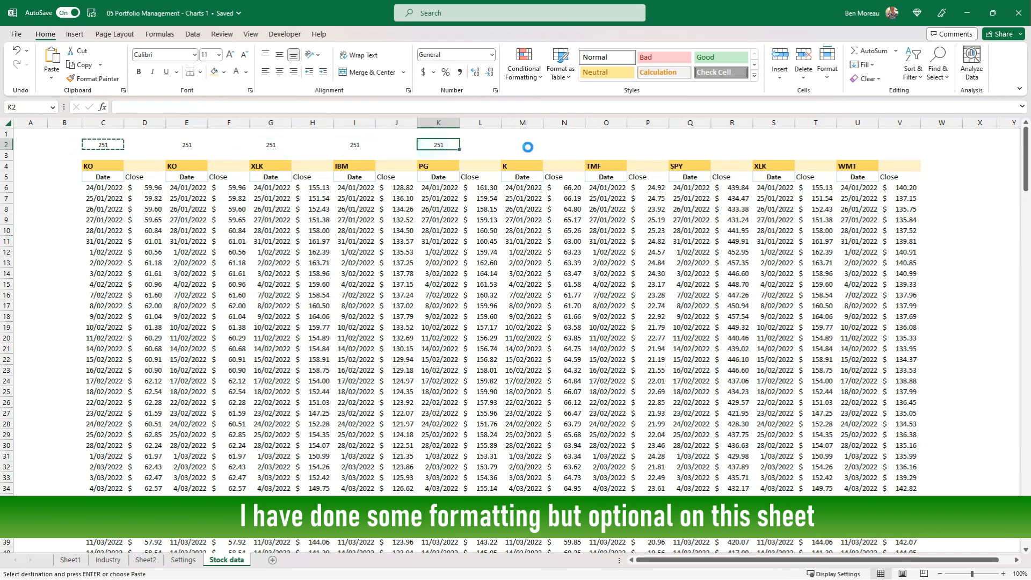
click(527, 145)
key(ctrl+v)
click(606, 144)
key(ctrl+v)
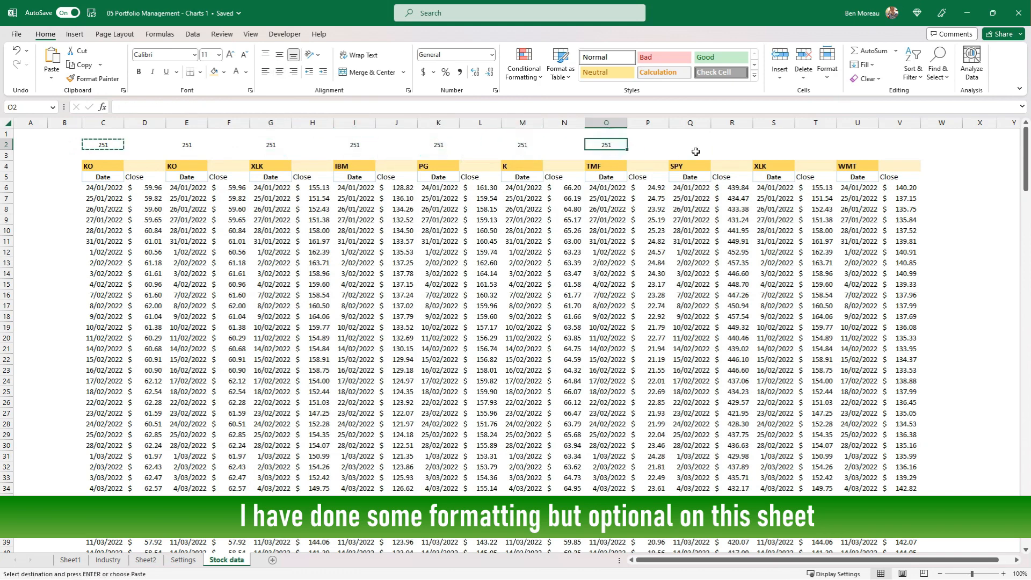
click(693, 145)
key(ctrl+v)
click(775, 144)
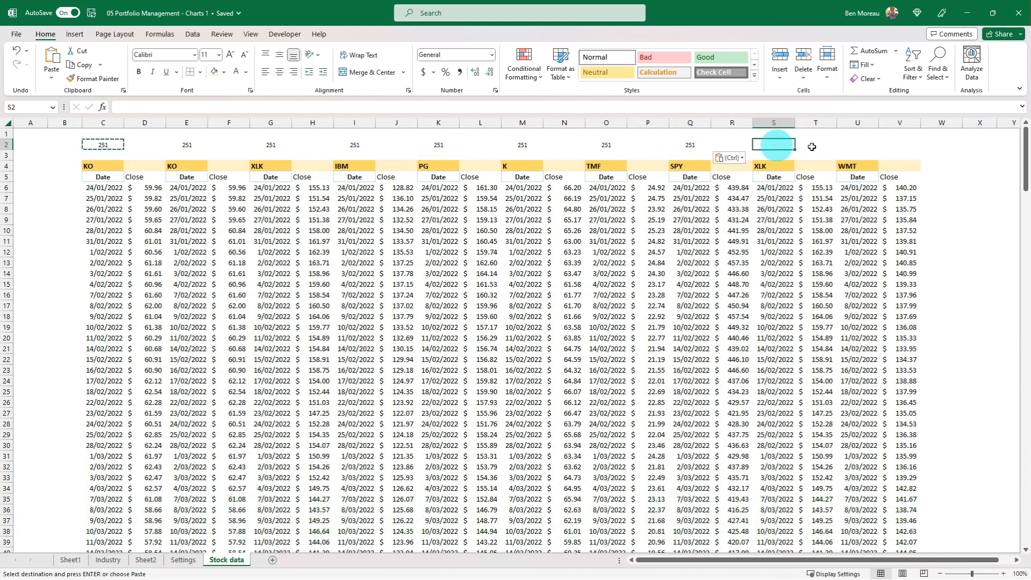
key(ctrl+v)
click(853, 145)
key(ctrl+v)
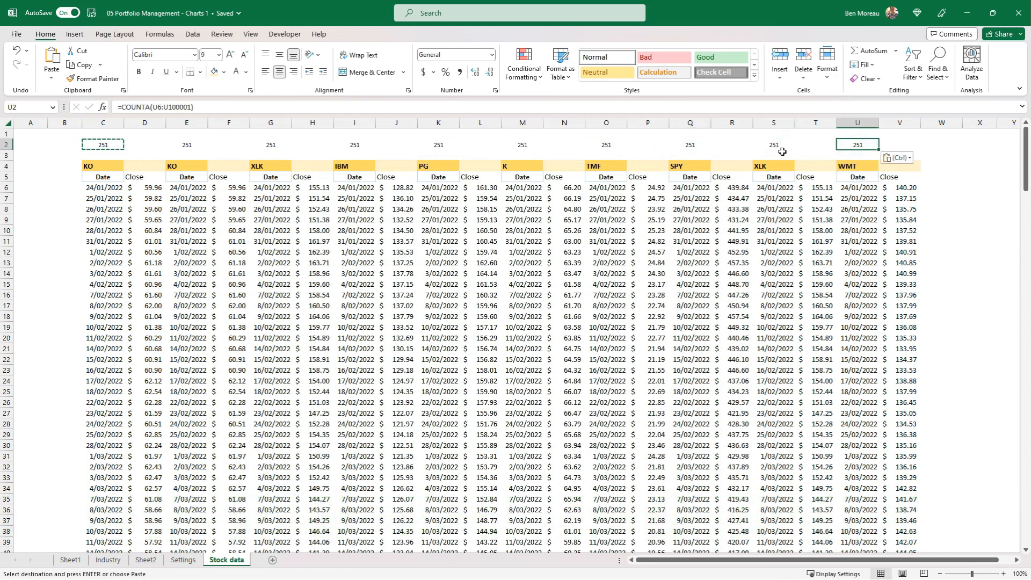
Make row 1 several times taller and column D about twice as wide to give cell D1 room for a chart
click(141, 199)
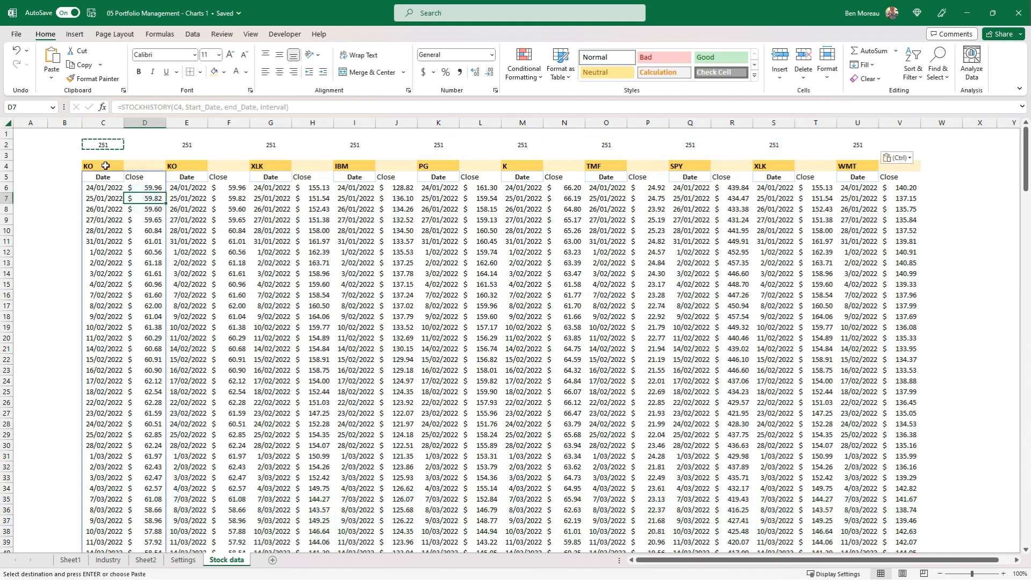
click(84, 178)
drag(6, 139, 7, 204)
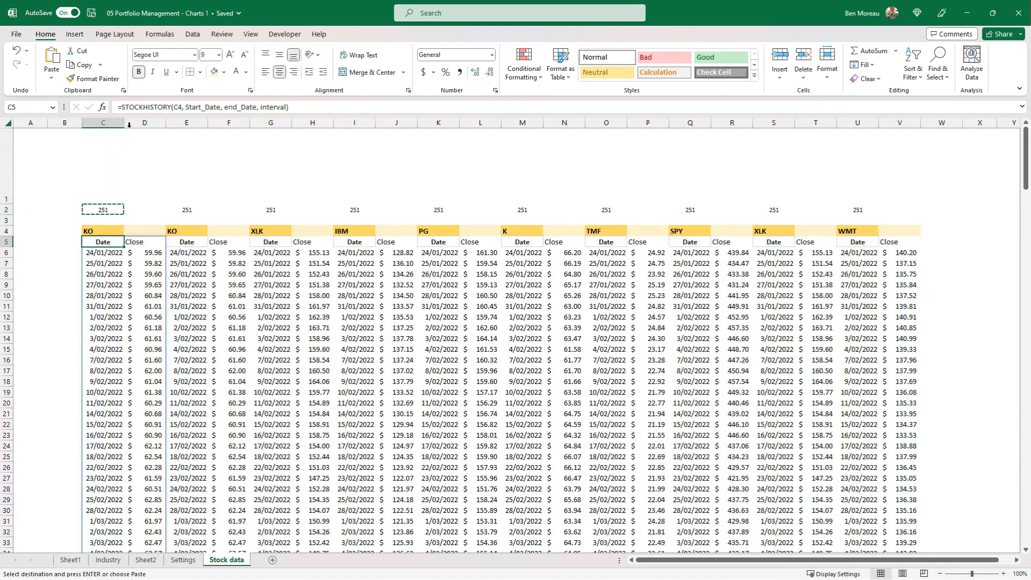
drag(124, 123, 208, 123)
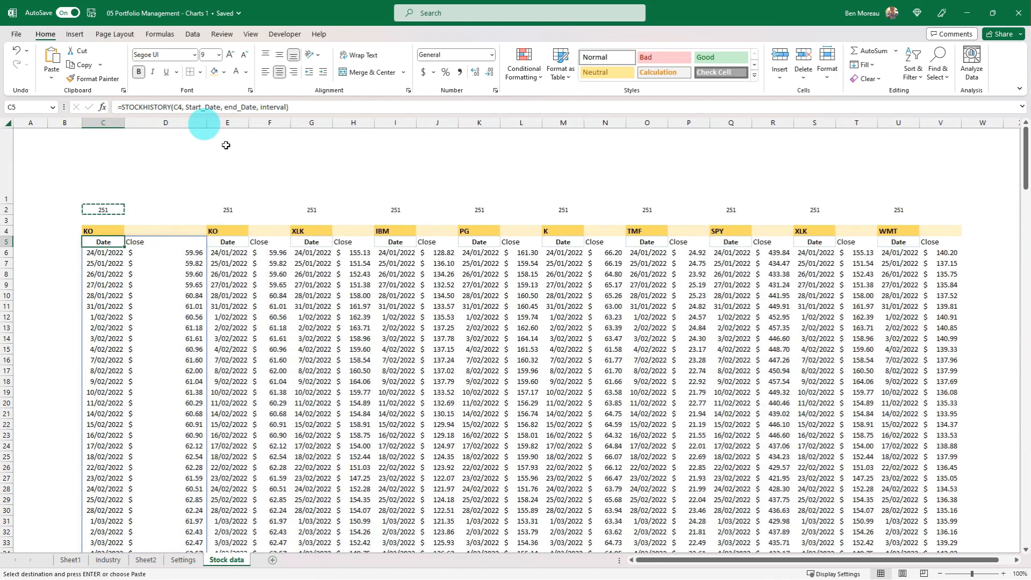
Insert a line sparkline in D1 from the first stock's closing prices in D6:D256, and select the sparkline cell
click(171, 161)
click(75, 34)
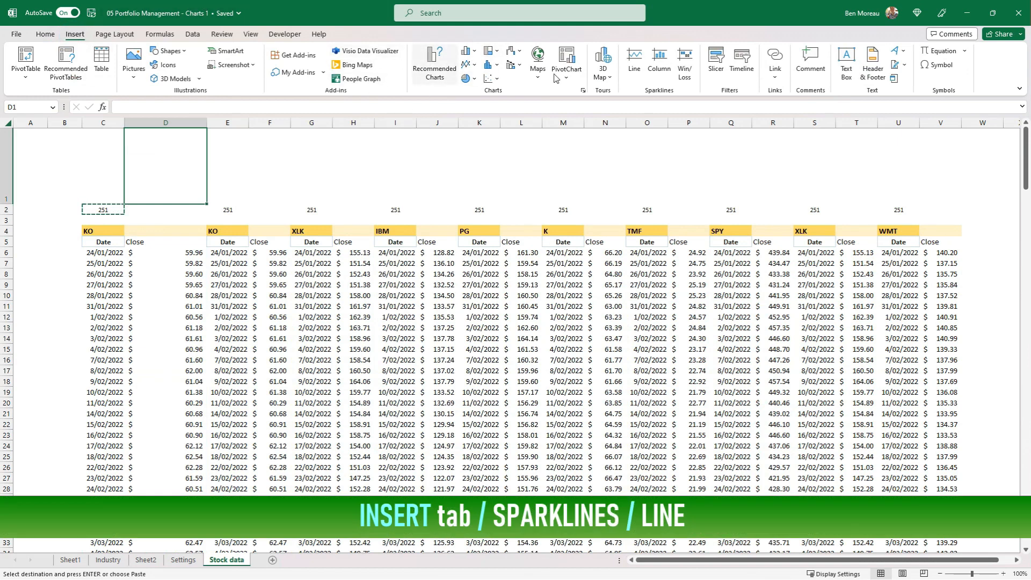
click(634, 59)
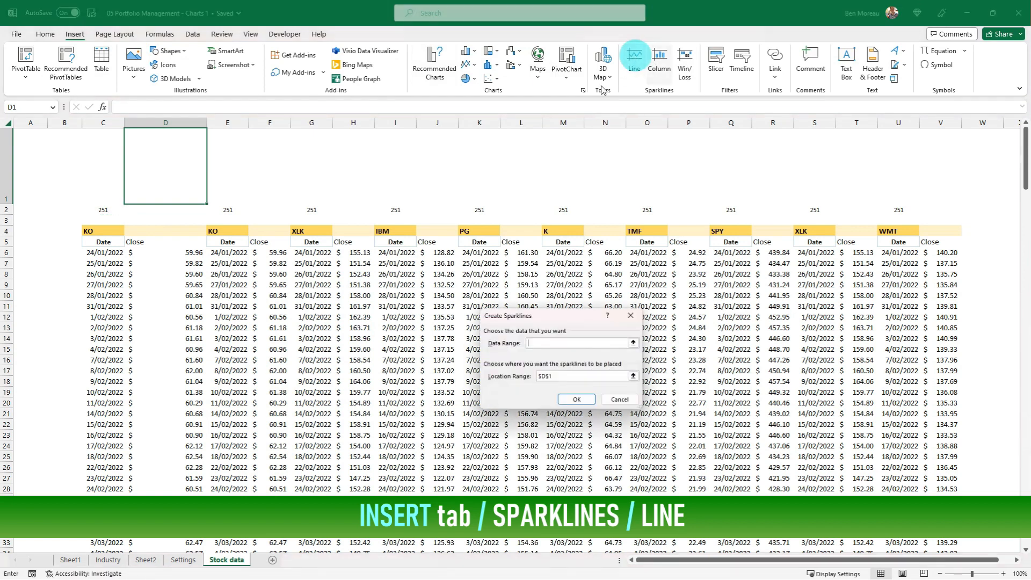
click(164, 252)
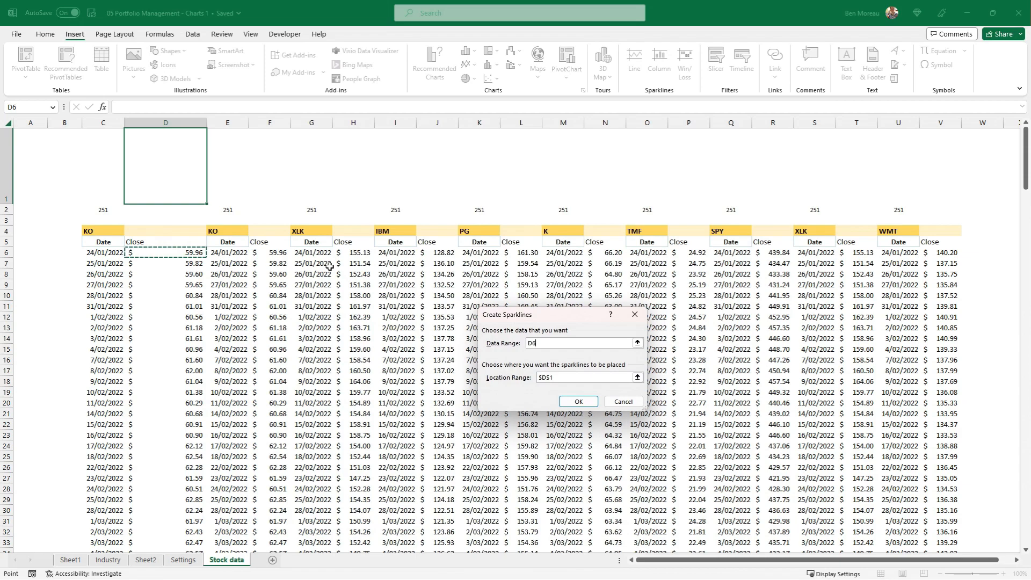
drag(164, 252, 177, 550)
key(Return)
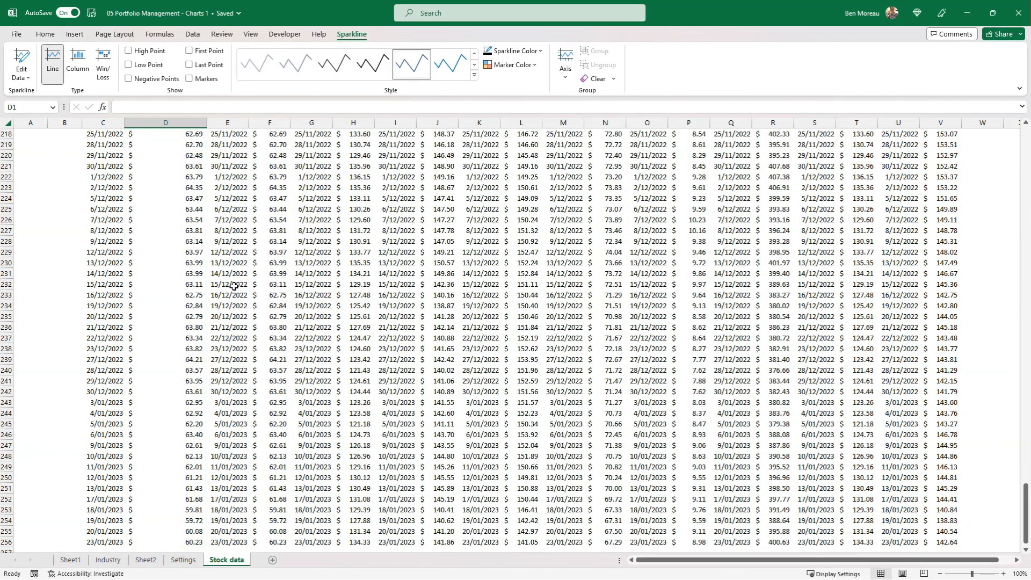
scroll(210, 284, up, 11)
click(210, 284)
scroll(212, 284, up, 20)
scroll(213, 283, up, 11)
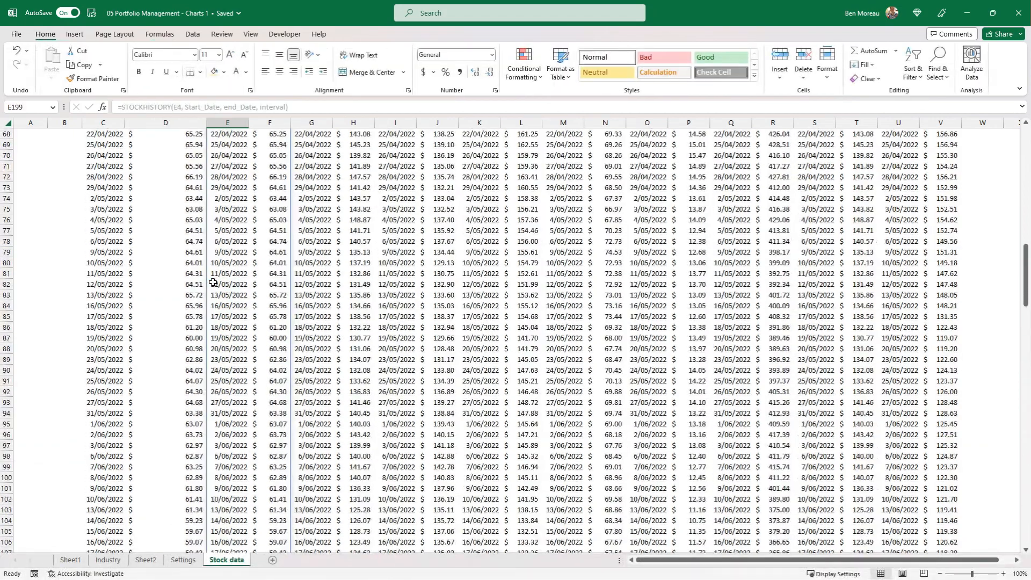
key(ctrl+Home)
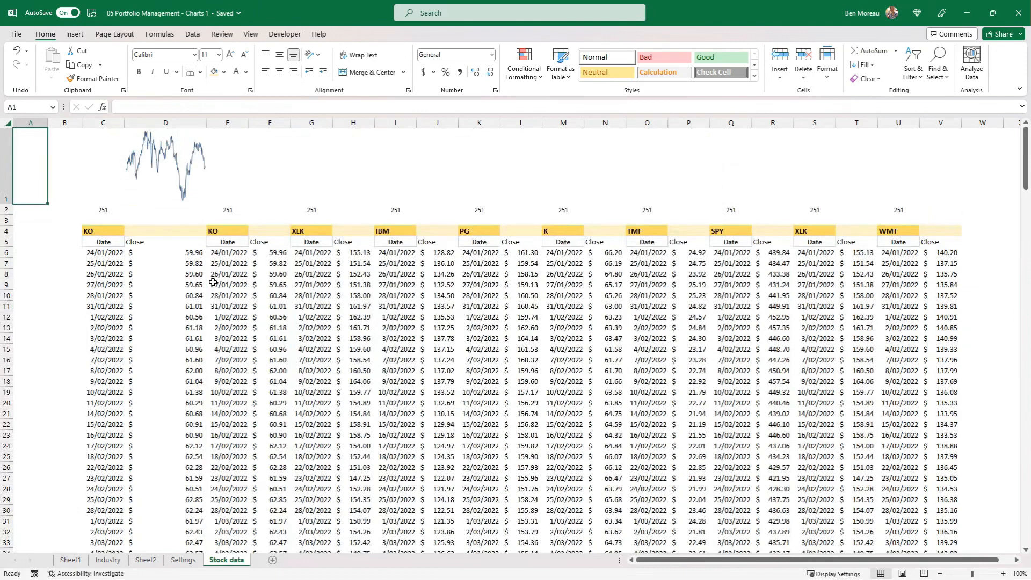
click(179, 183)
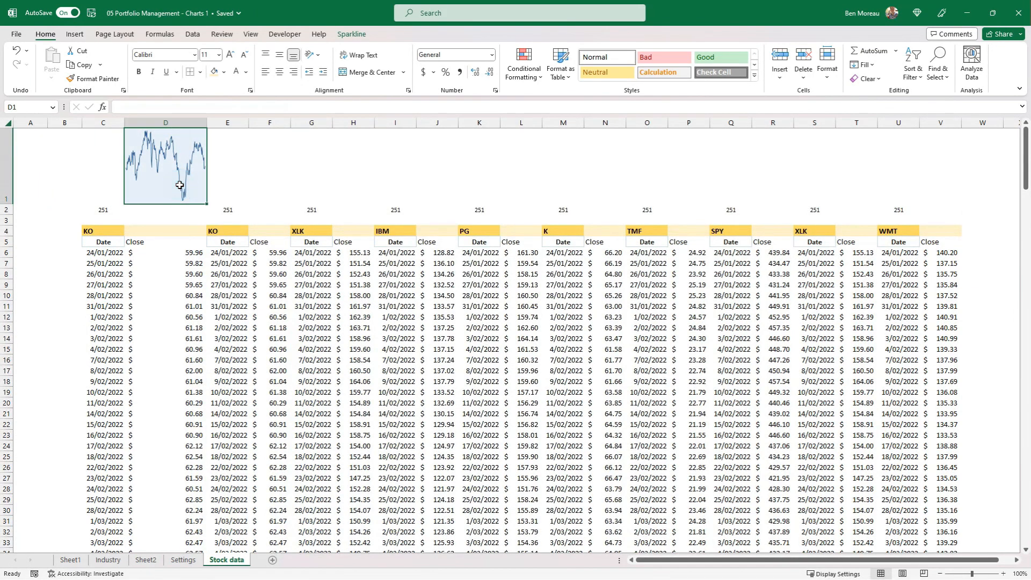
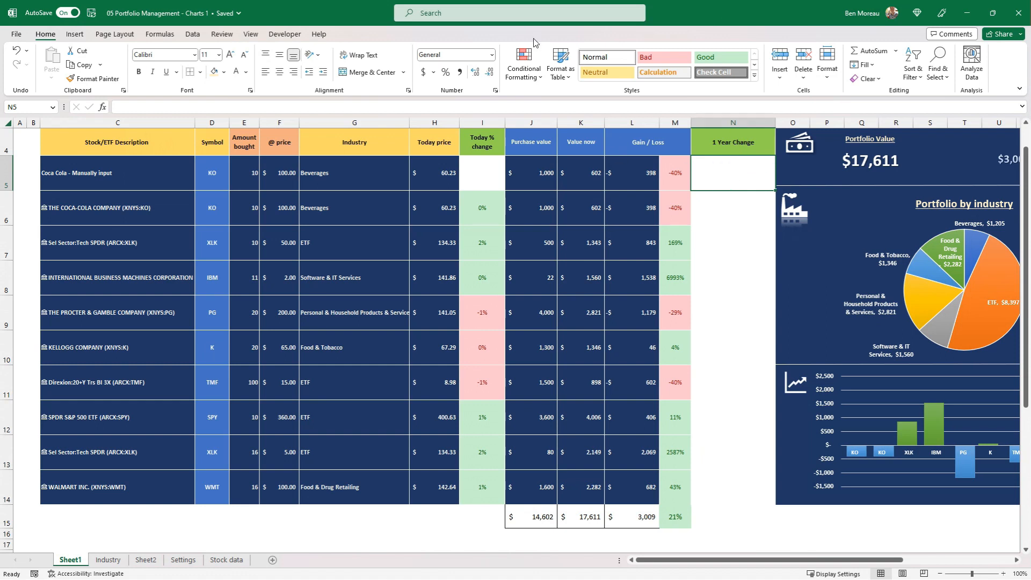
Insert a line sparkline in N5 from the closing prices in D6:D256 of the Stock data sheet
click(74, 35)
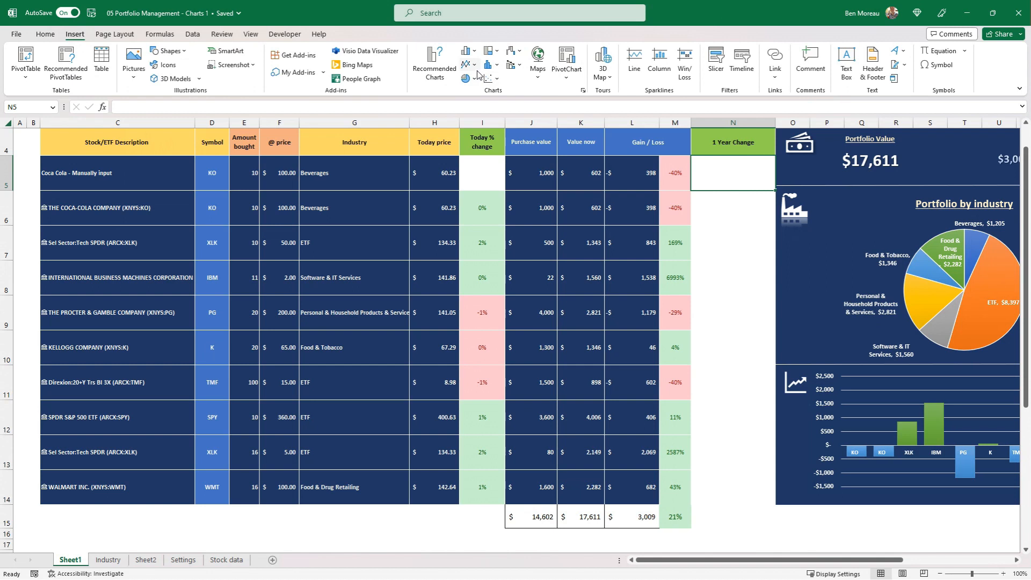
click(635, 62)
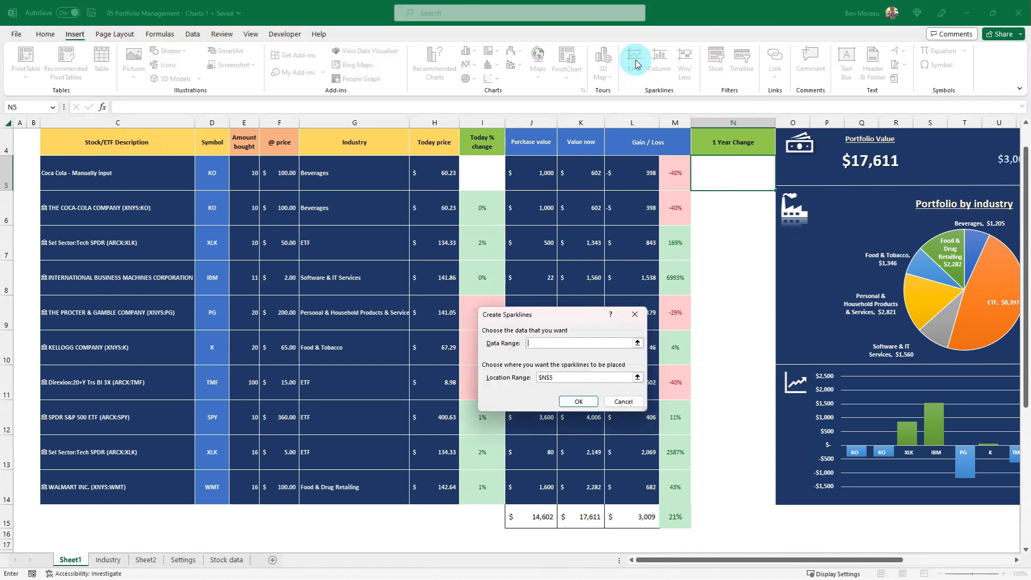
click(111, 561)
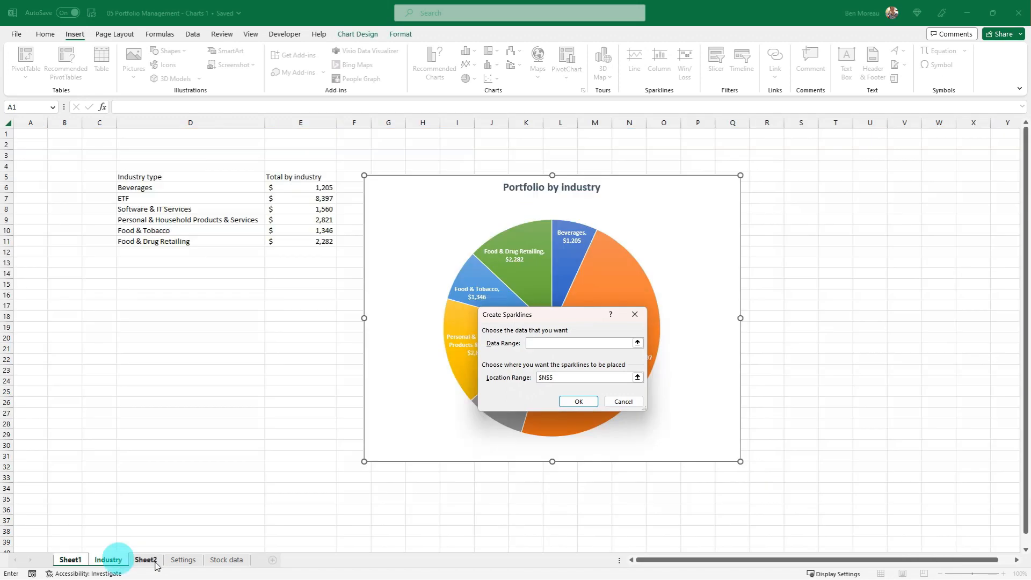
click(223, 561)
click(137, 249)
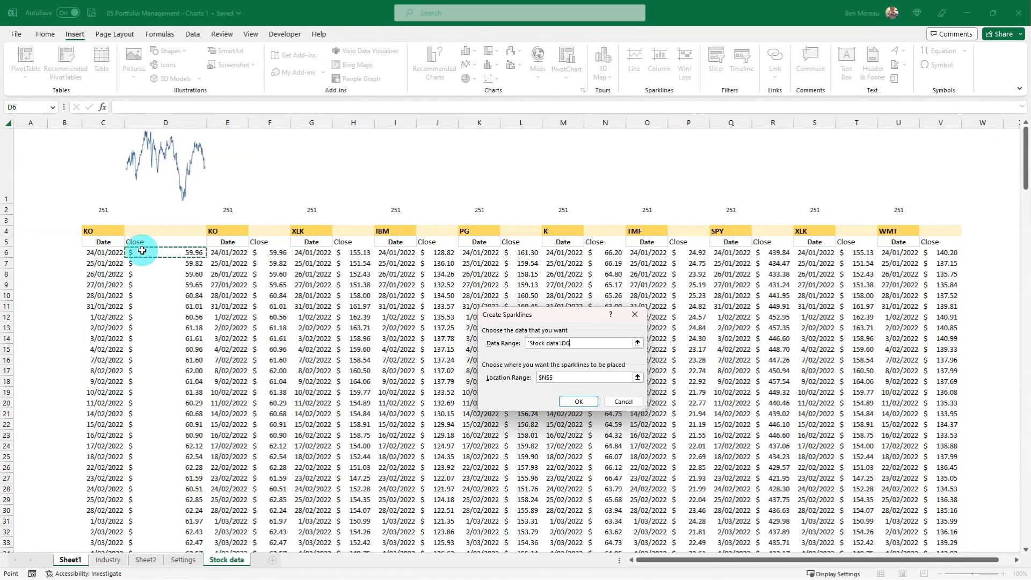
key(ctrl+shift+Down)
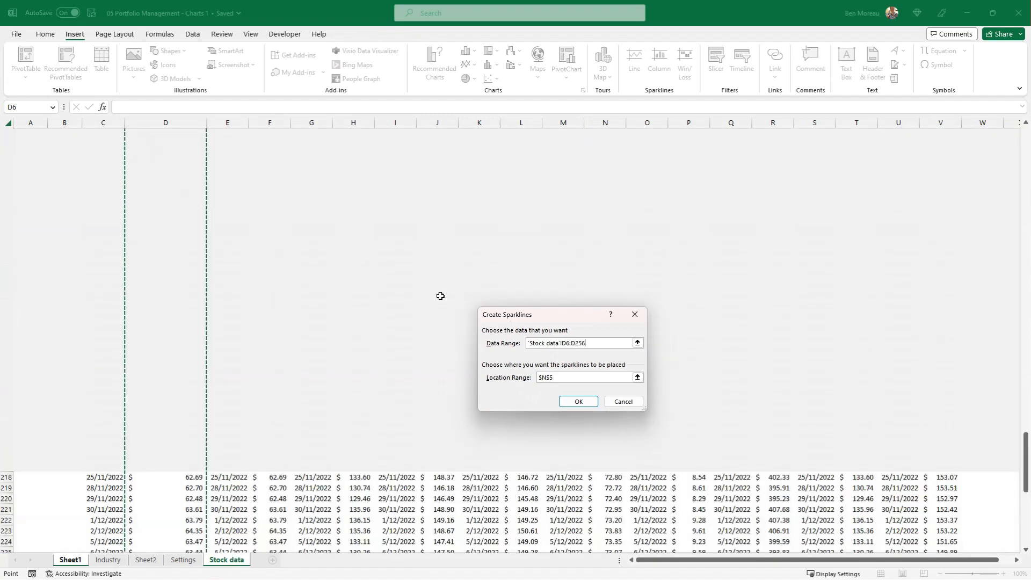
click(577, 401)
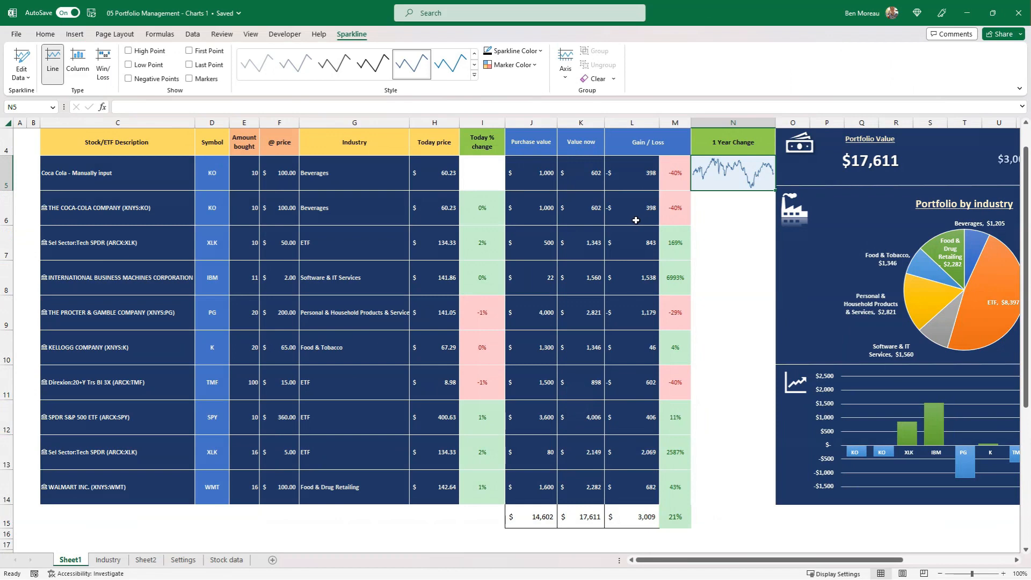
Copy the sparkline from N5 into N6 and N7 of the 1 Year Change column
click(715, 174)
key(ctrl+c)
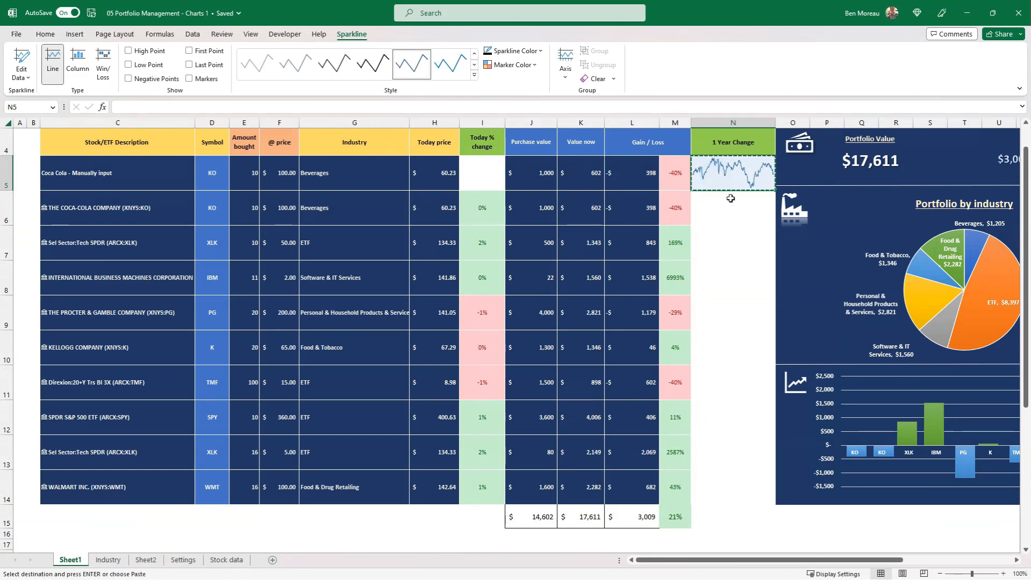
click(732, 207)
key(ctrl+v)
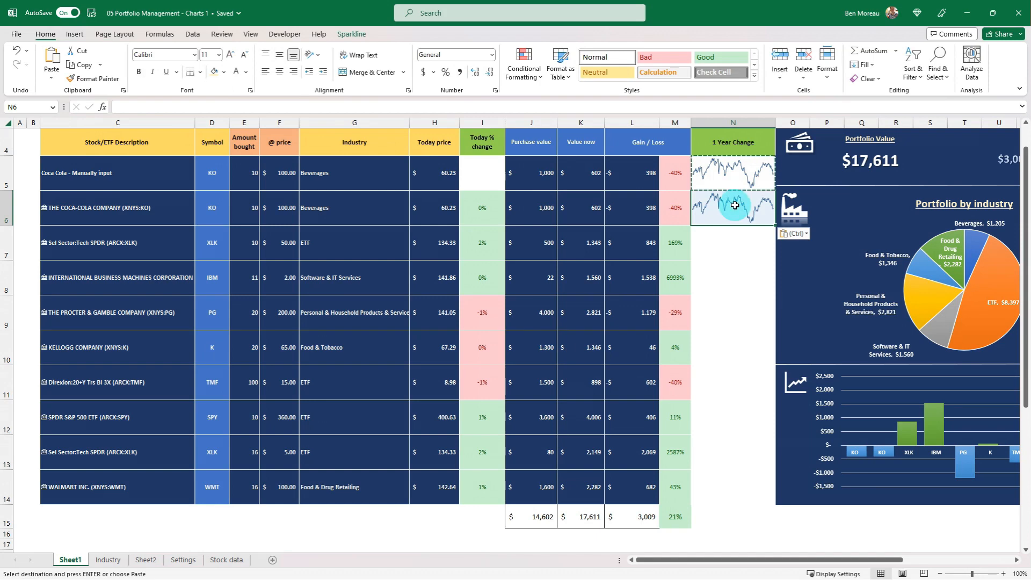
click(729, 237)
key(ctrl+c)
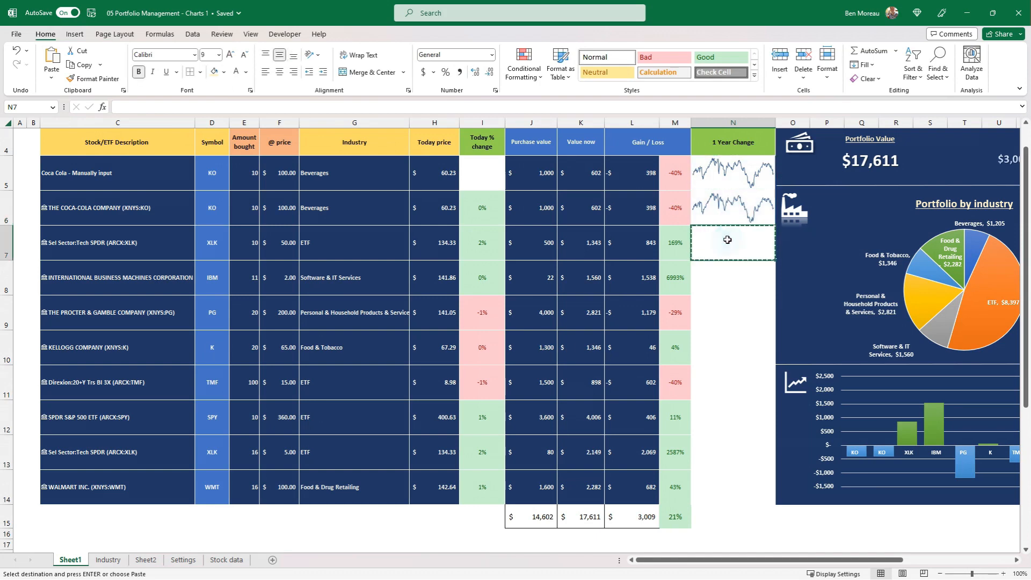
click(729, 203)
key(ctrl+c)
click(742, 242)
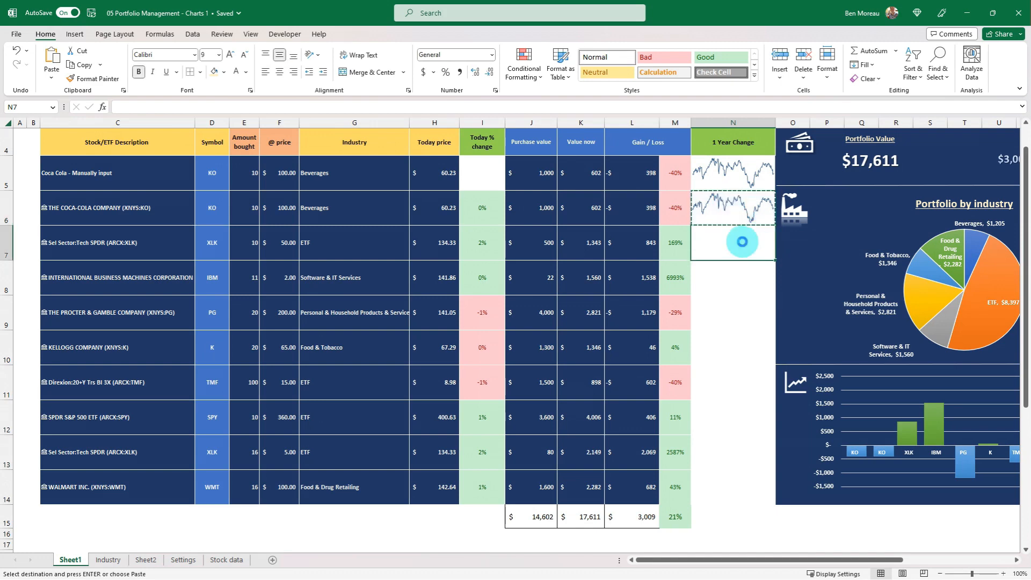
key(ctrl+v)
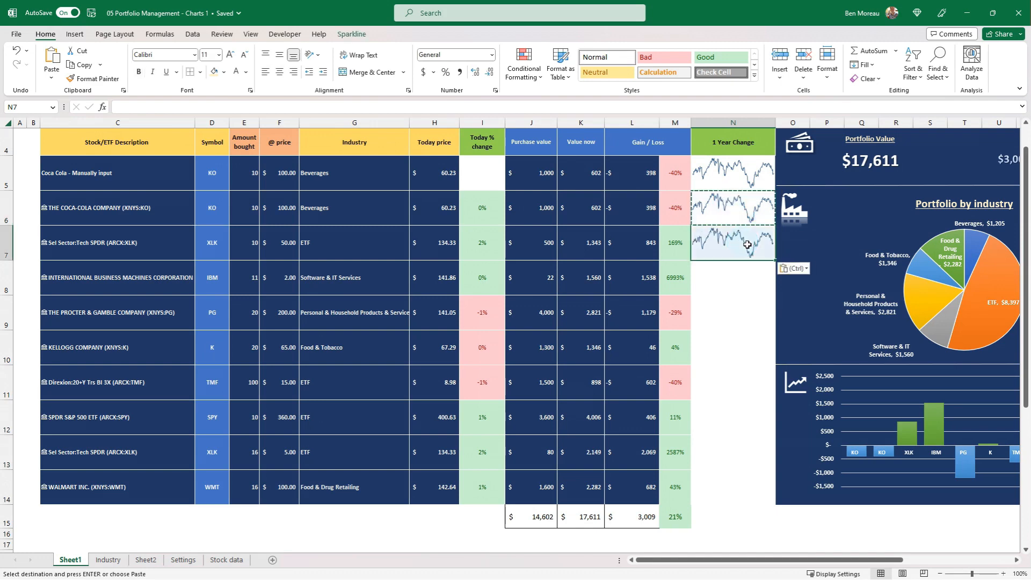
Change the source data of the single sparkline in N7 to H6:H256 on the Stock data sheet
click(349, 35)
click(20, 78)
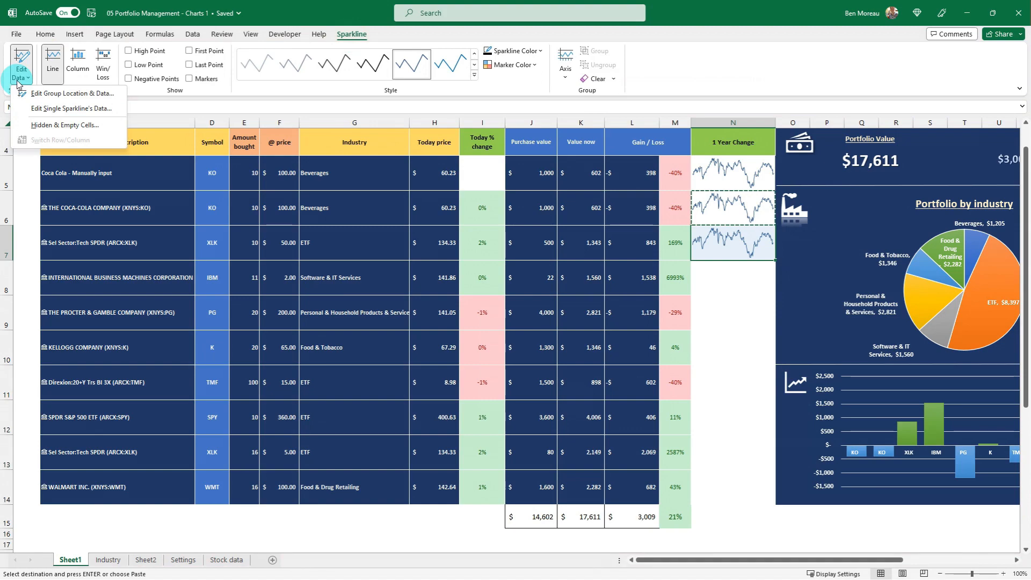
click(70, 109)
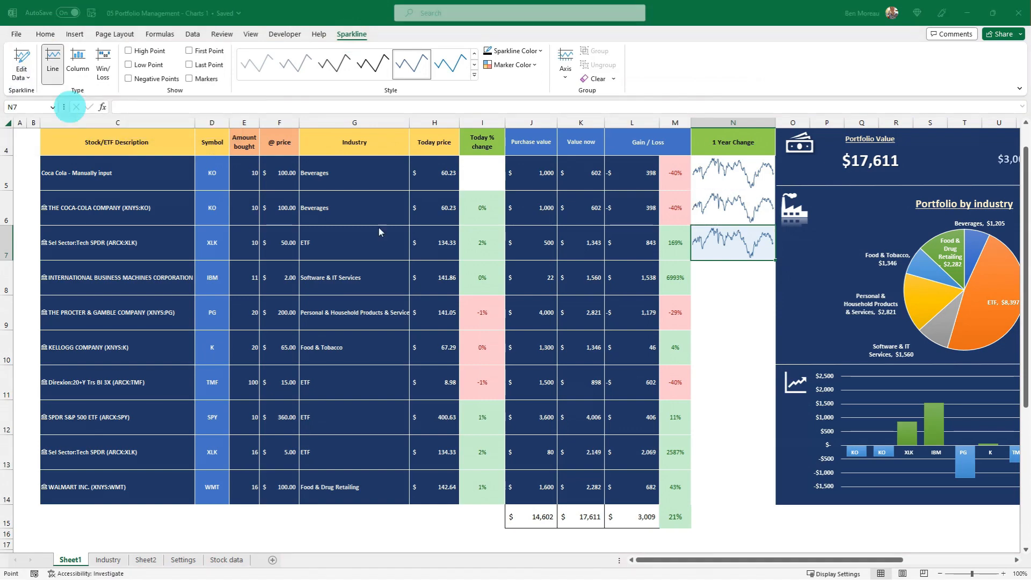
scroll(449, 281, up, 1)
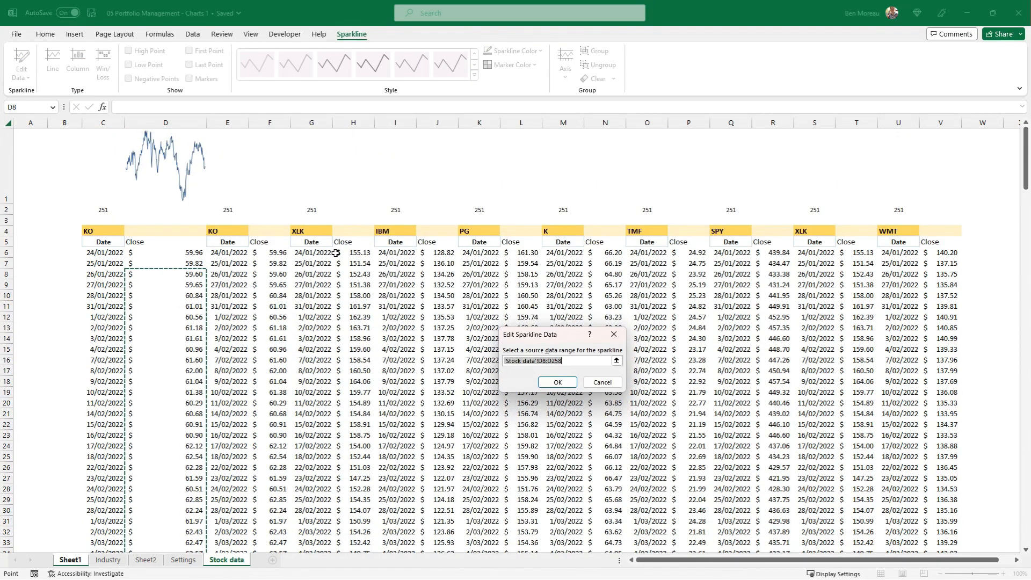
click(356, 253)
key(ctrl+shift+Down)
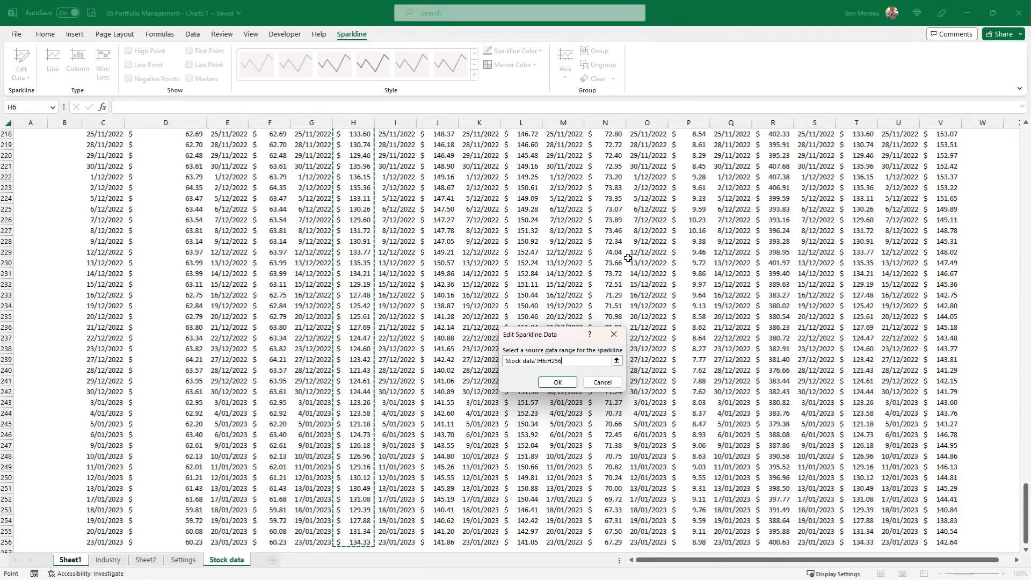
key(Return)
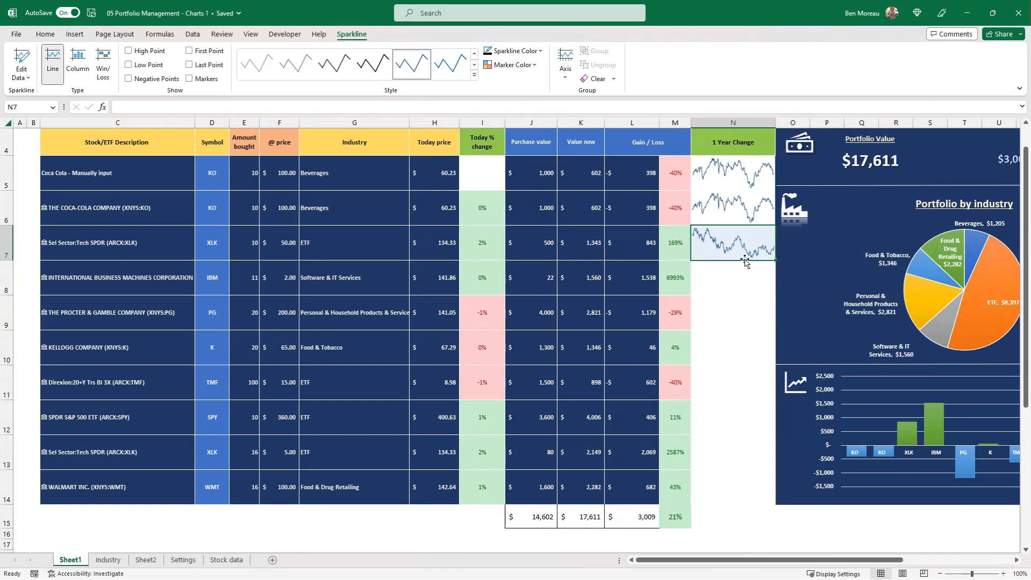
Copy the sparkline from N7 into the IBM row's 1 Year Change cell, N8
key(ctrl+c)
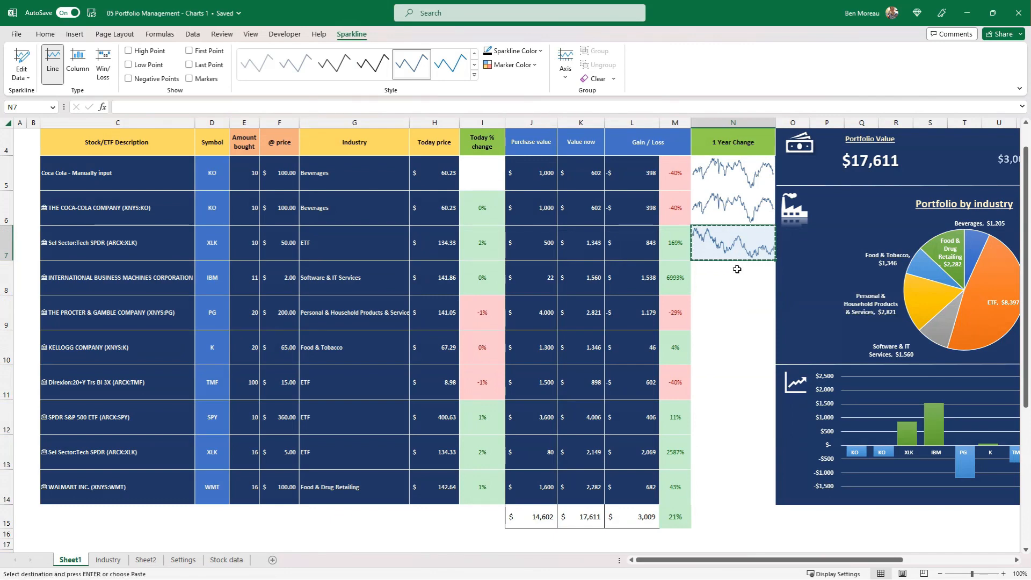
click(739, 271)
key(ctrl+v)
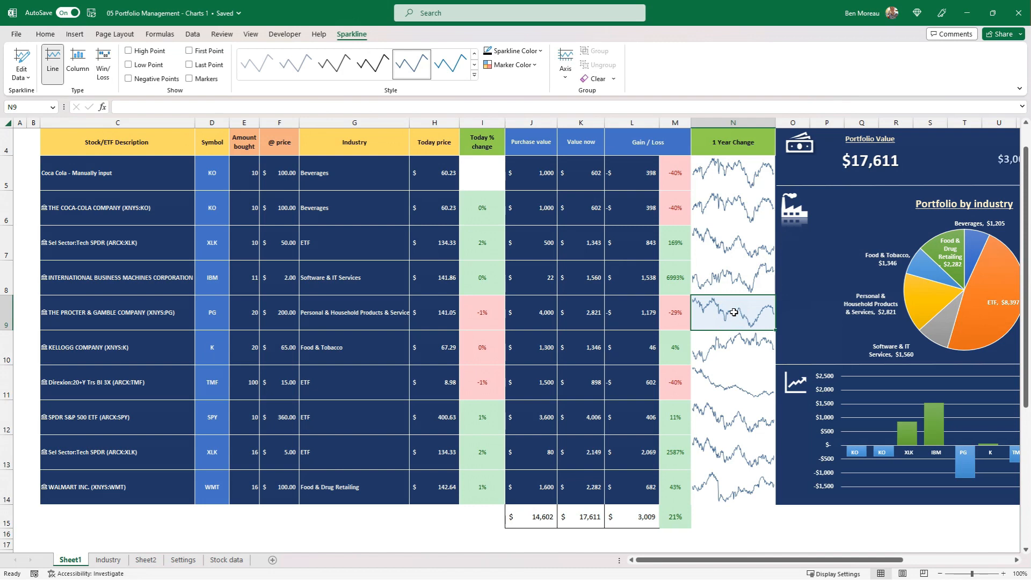
Replace the stock in C9 with KELLOGG COMPANY (XNYS:K) and fill the ticker symbol formula from D7 down to D14
key(Left)
key(Left)
key(Left)
key(Left)
key(Left)
key(Left)
key(Left)
key(Left)
key(Left)
key(Left)
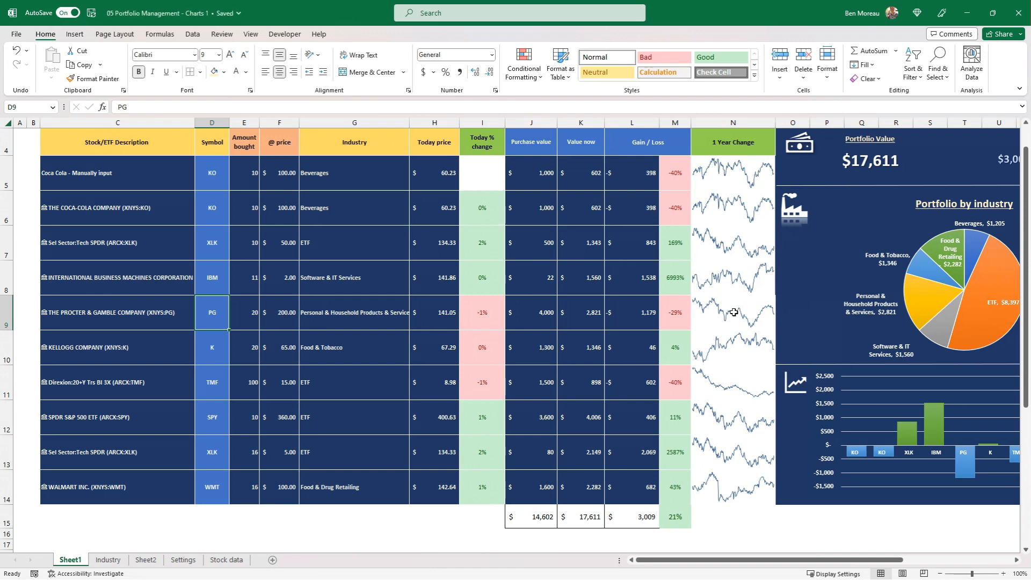
key(Left)
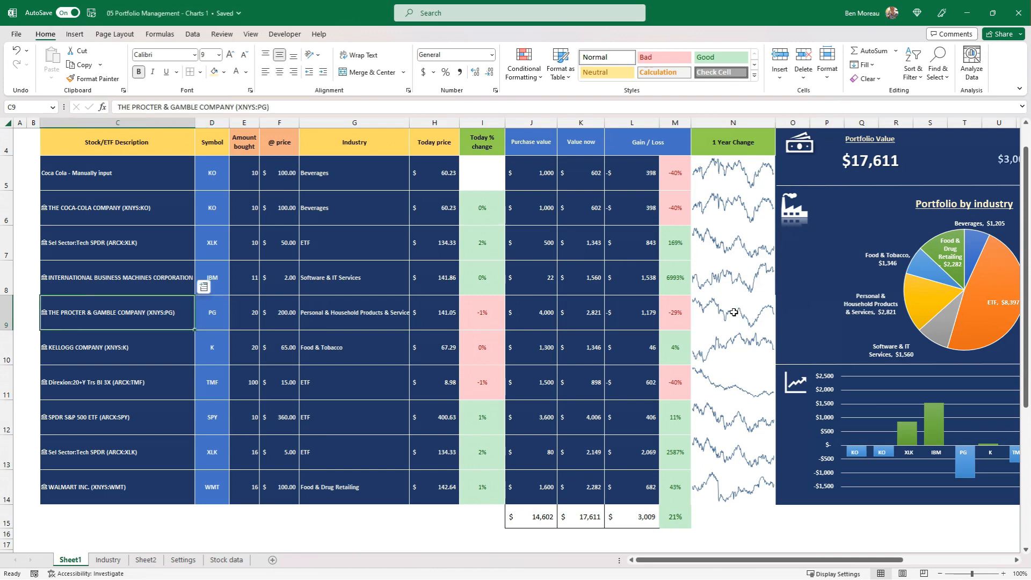
text(KELLOGG COMPANY (XNYS:K))
key(Return)
drag(230, 260, 226, 503)
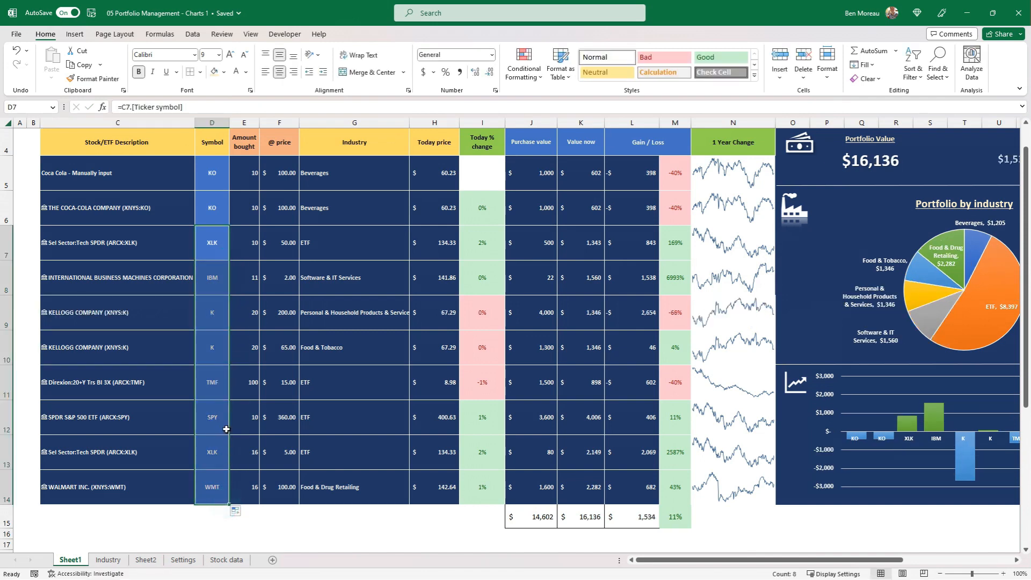
click(191, 325)
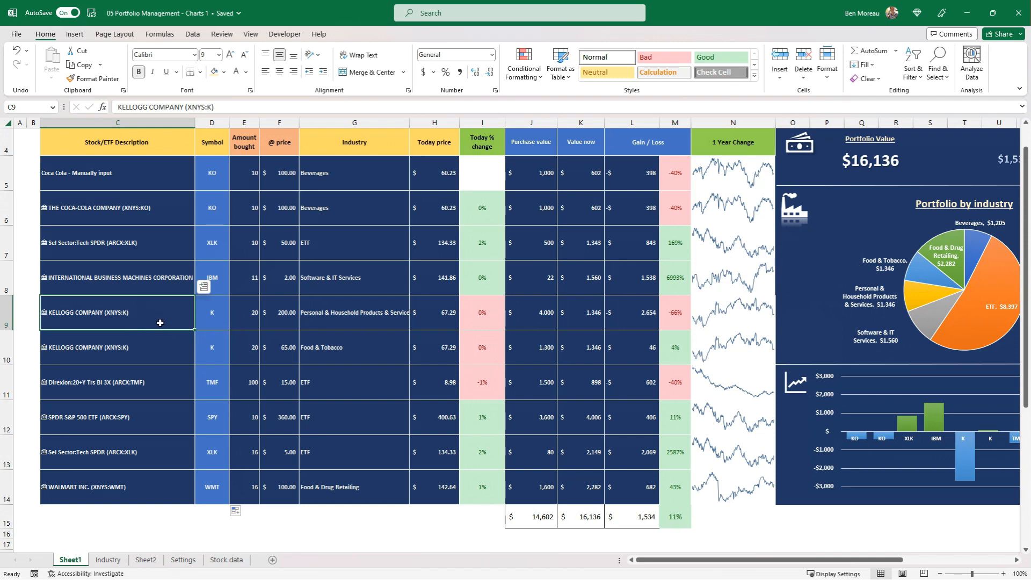
click(733, 390)
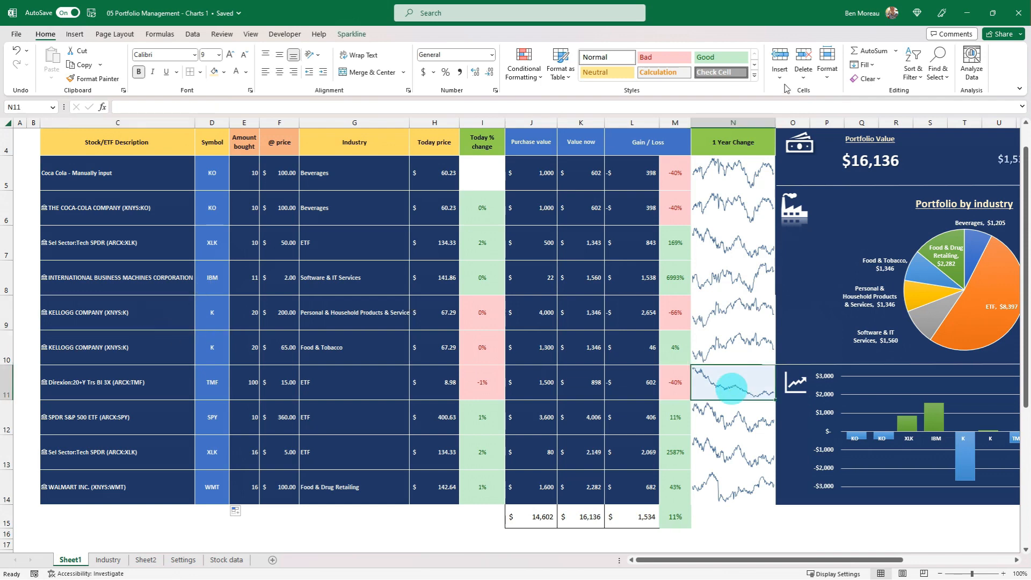
click(717, 170)
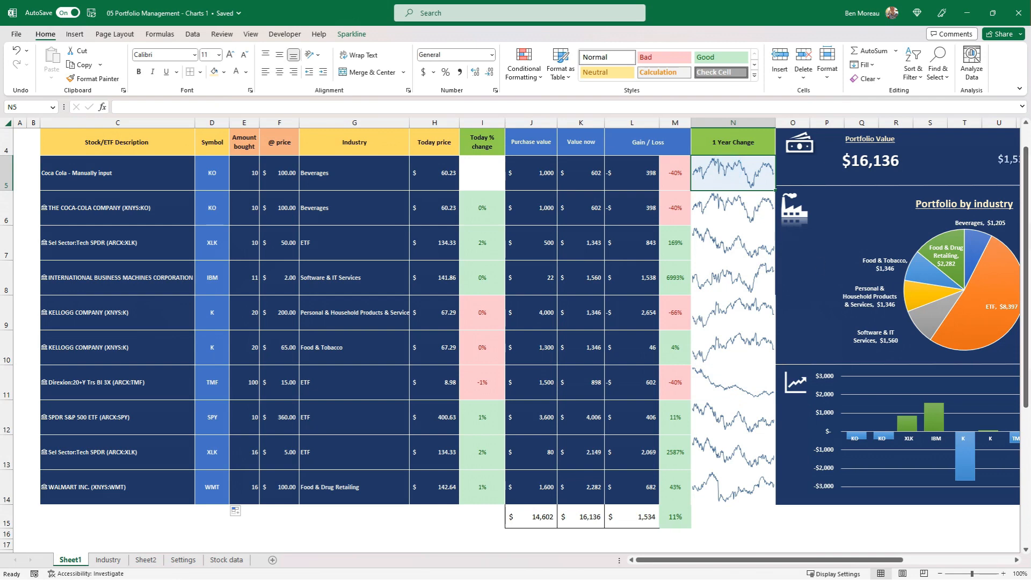
key(alt+Tab)
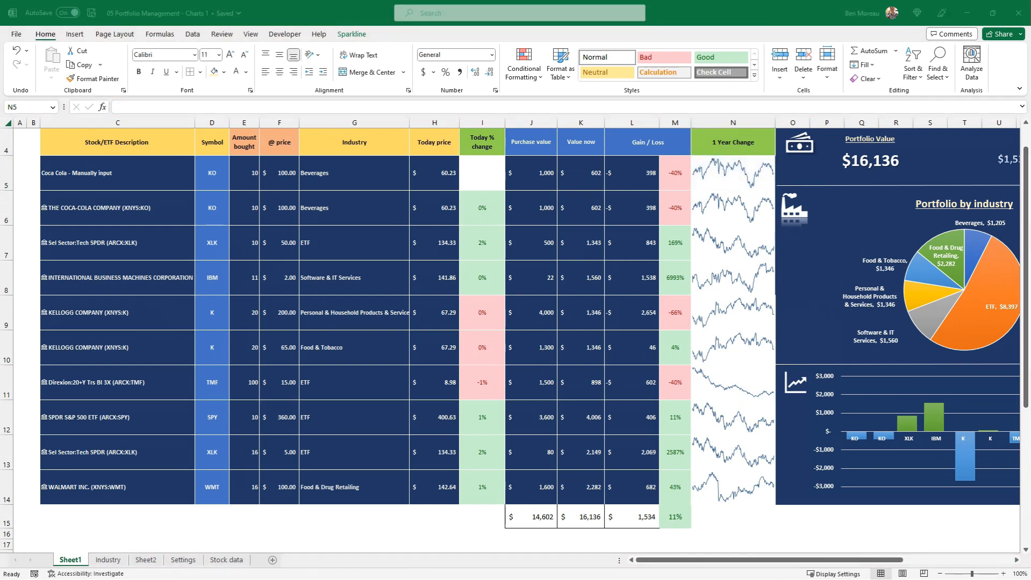
Fill the 1 Year Change cells N5:N14 with the table's dark blue and change their sparkline color to light cream
drag(717, 171, 716, 477)
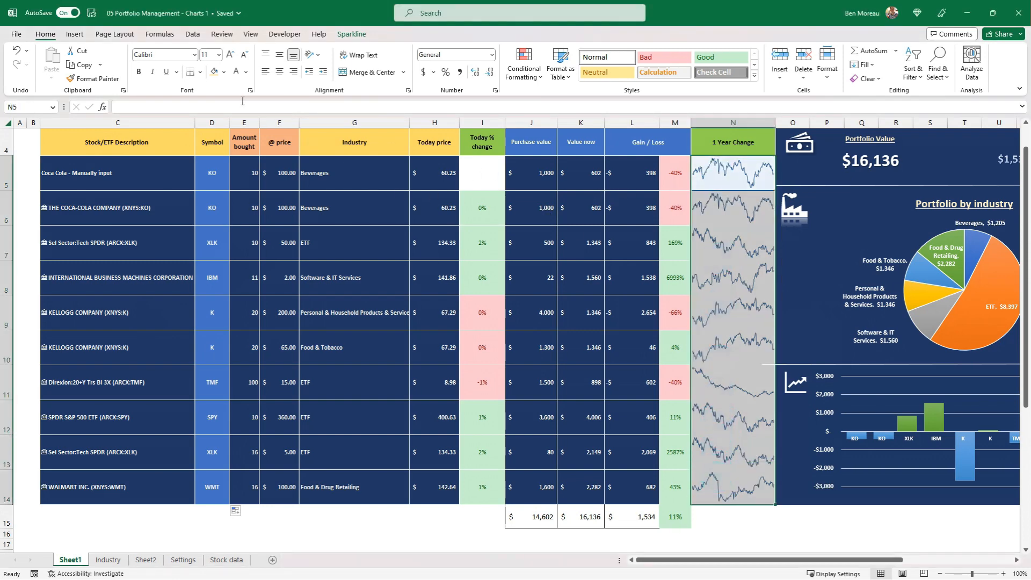
click(224, 72)
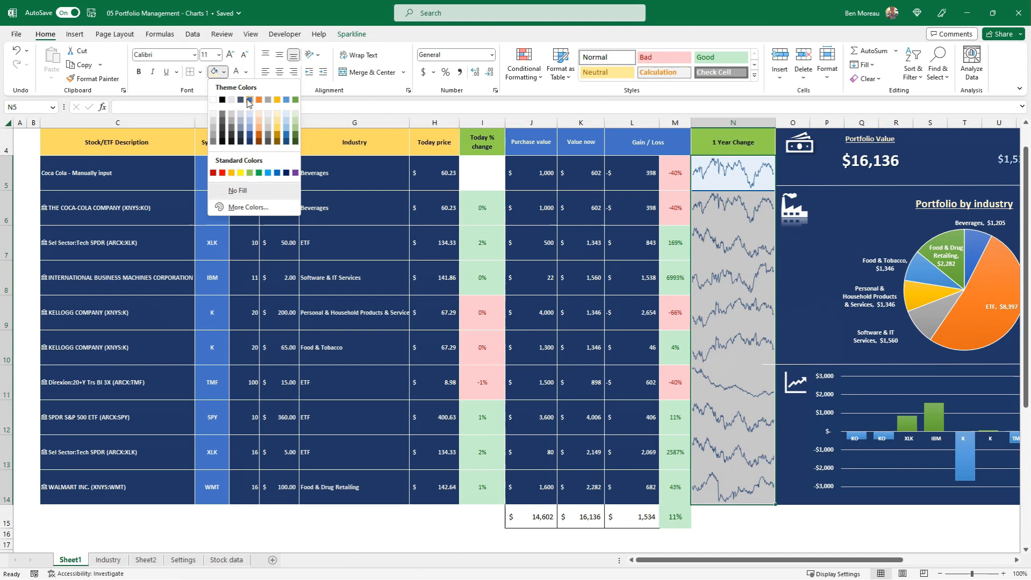
click(250, 142)
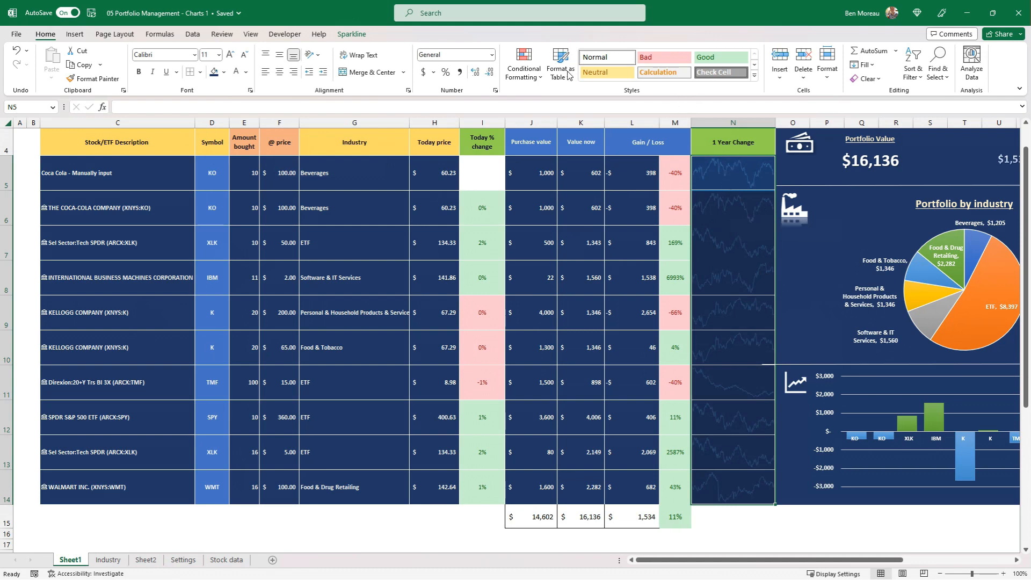
click(352, 34)
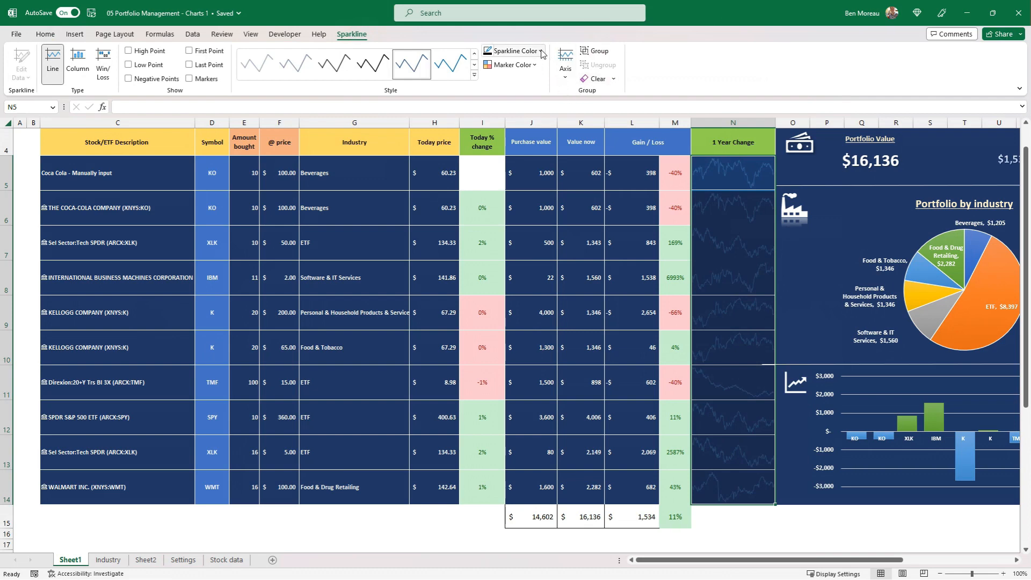
click(542, 53)
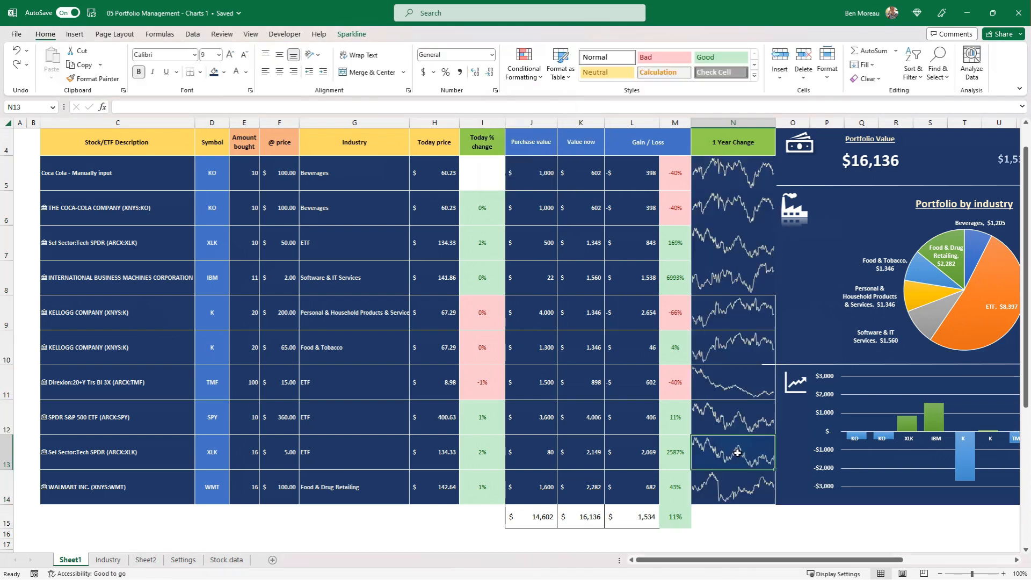
Copy the cell formatting of N9 onto N5:N8 with Format Painter
click(731, 313)
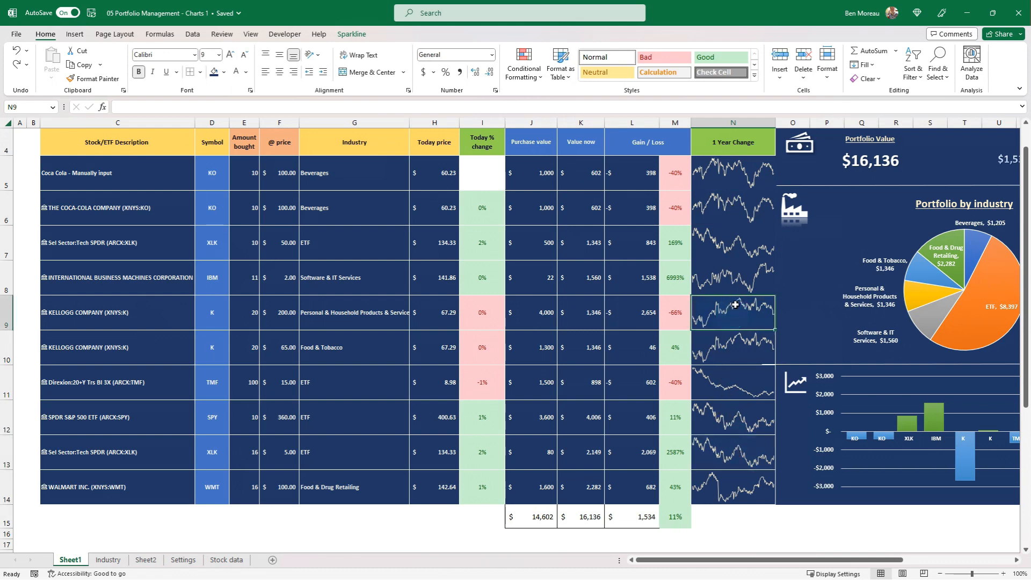
click(92, 79)
click(741, 184)
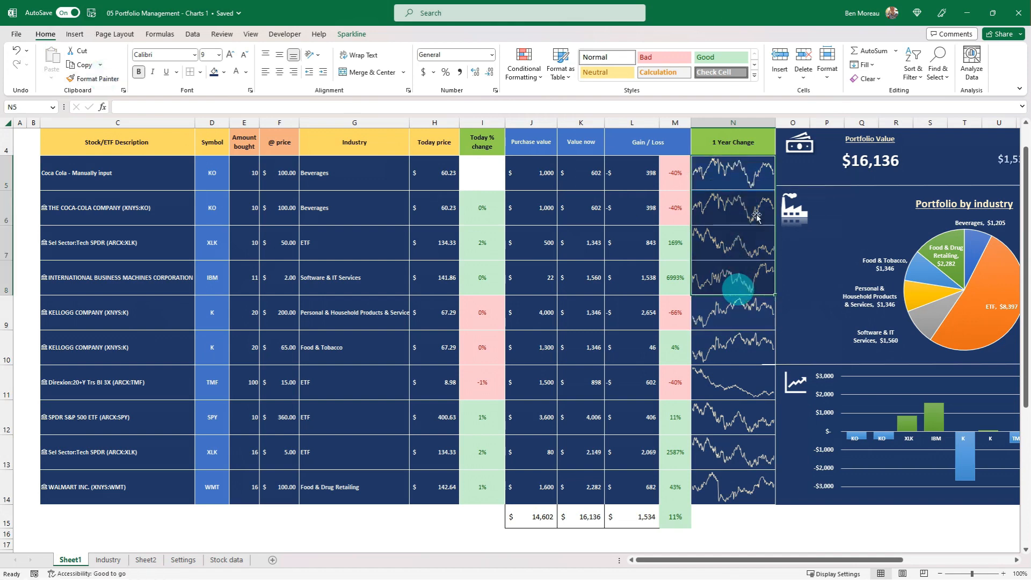
Change the sparkline in N5 to the Column type
click(749, 167)
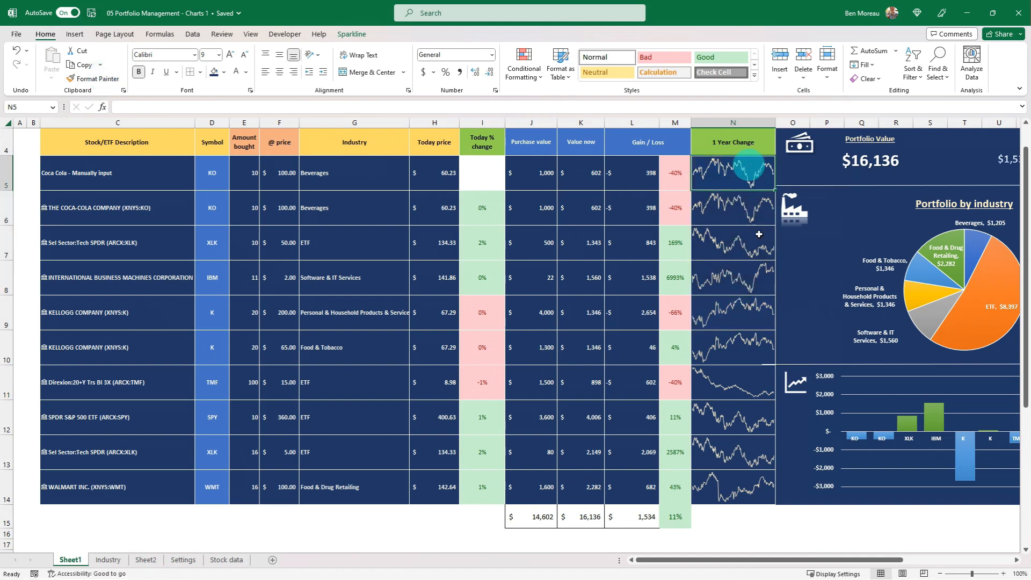
click(741, 179)
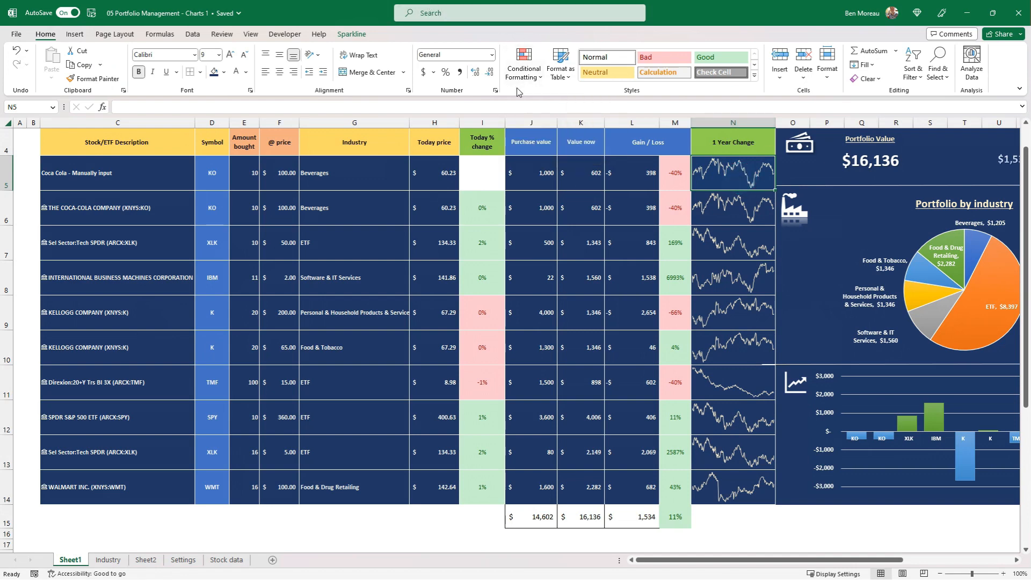
click(348, 34)
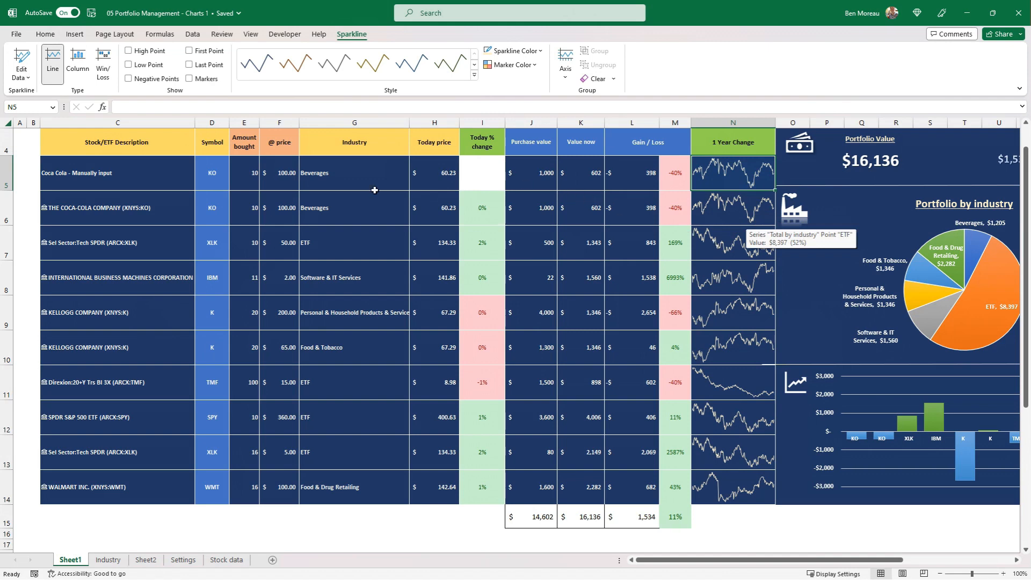
click(78, 62)
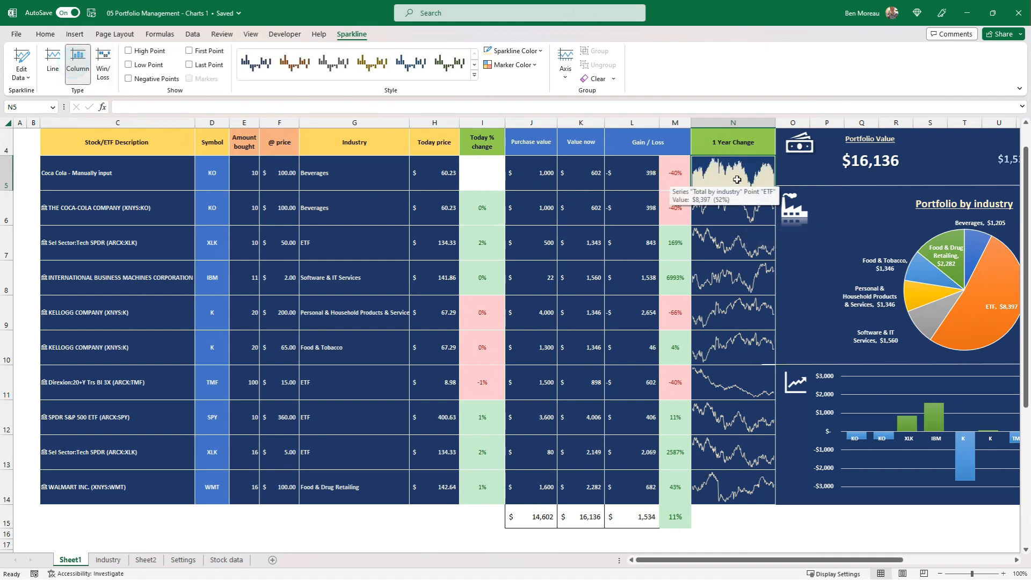
Change the color of the column sparkline in N5 to gold
click(717, 201)
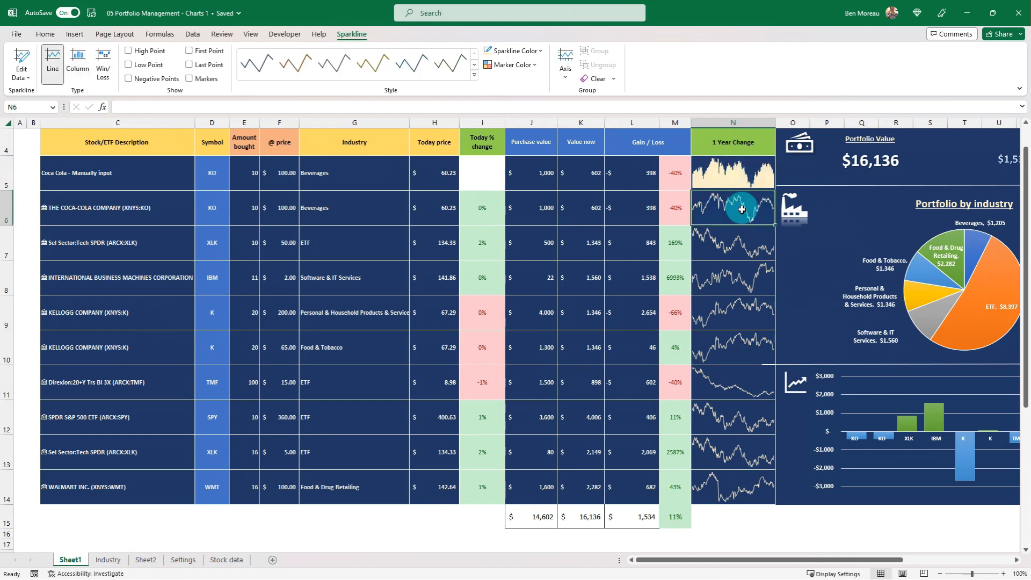
click(725, 166)
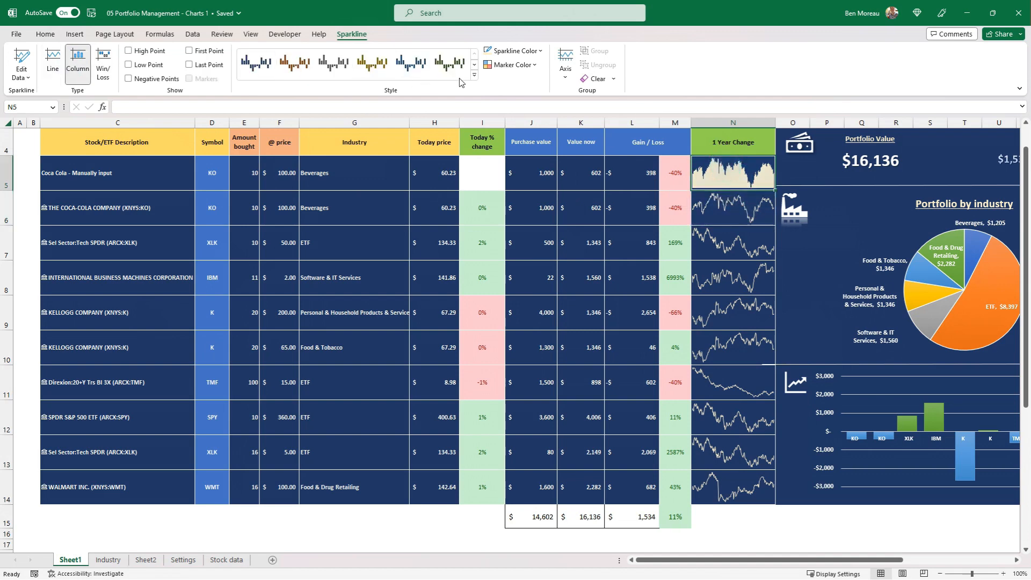
click(536, 50)
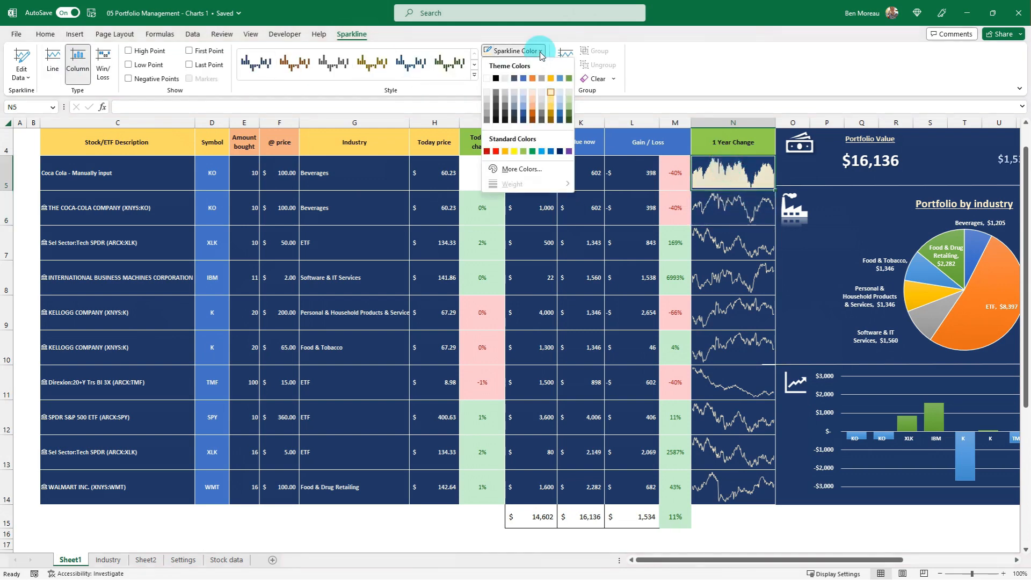
click(552, 97)
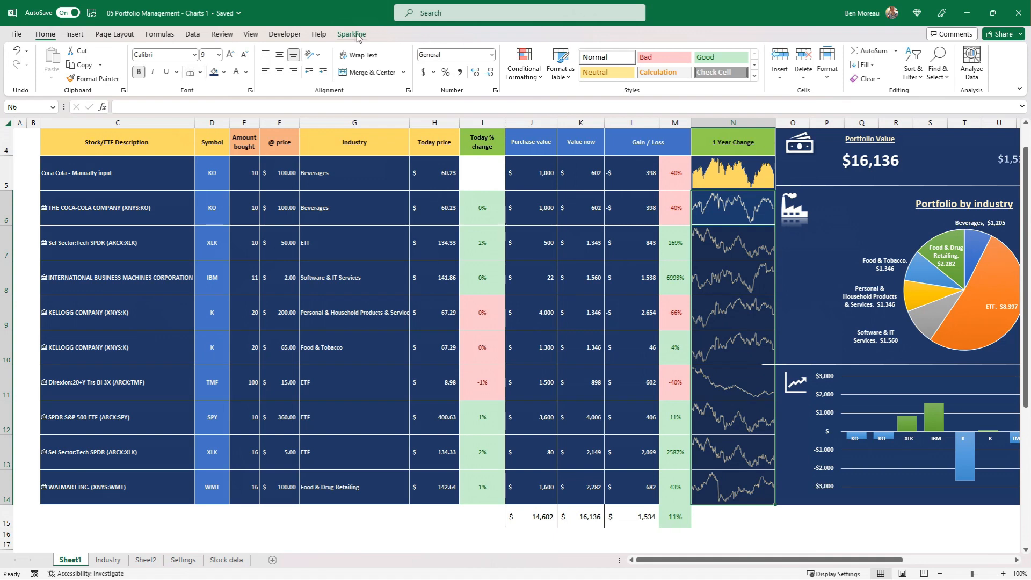
Change the sparklines in N6:N14 to the Column type and set their color to gold
click(352, 34)
click(78, 58)
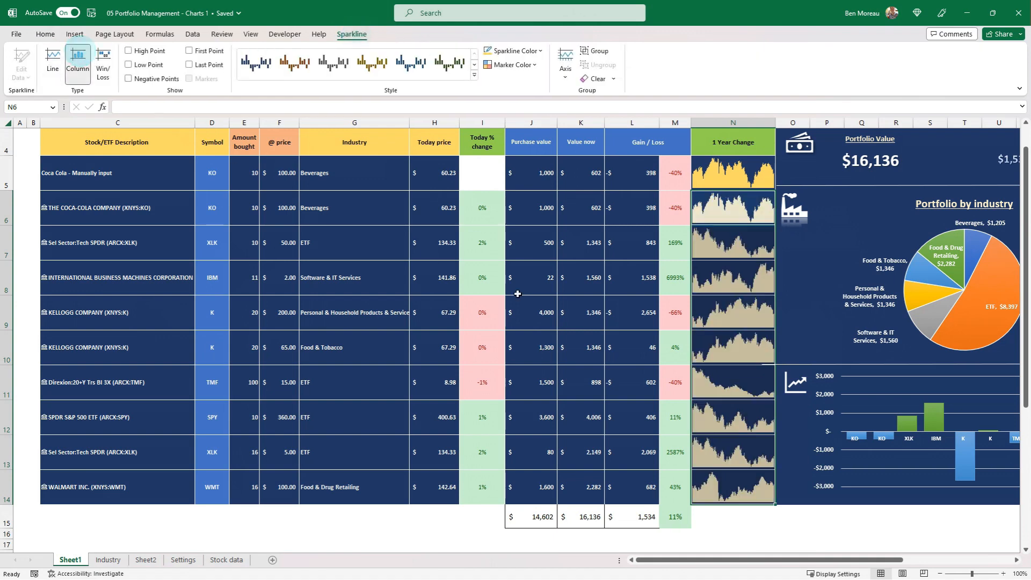
click(540, 52)
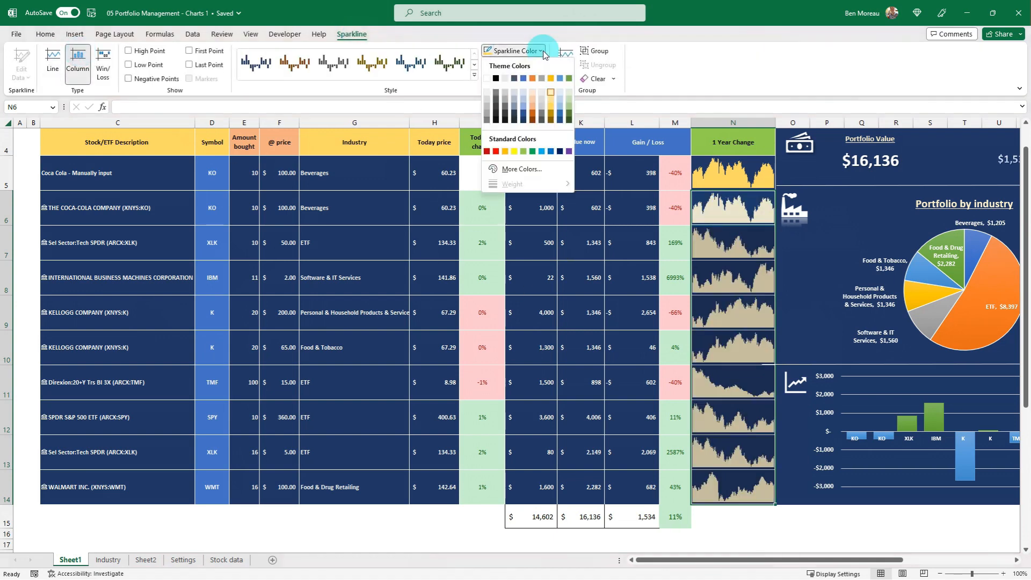
click(552, 110)
click(582, 186)
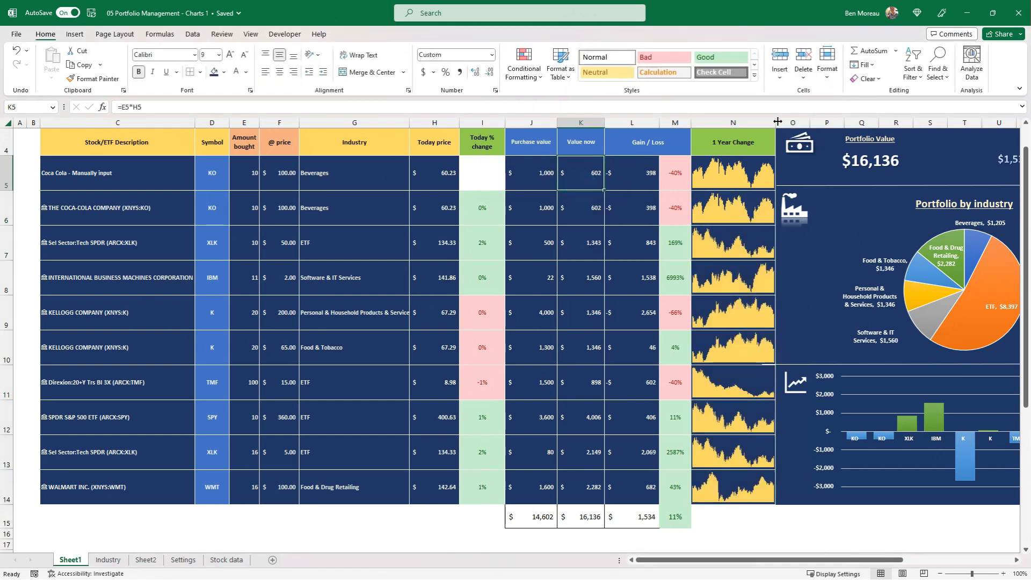
Narrow column N so the 1 Year Change sparklines take up less width
drag(775, 123, 752, 124)
click(708, 318)
scroll(709, 318, up, 1)
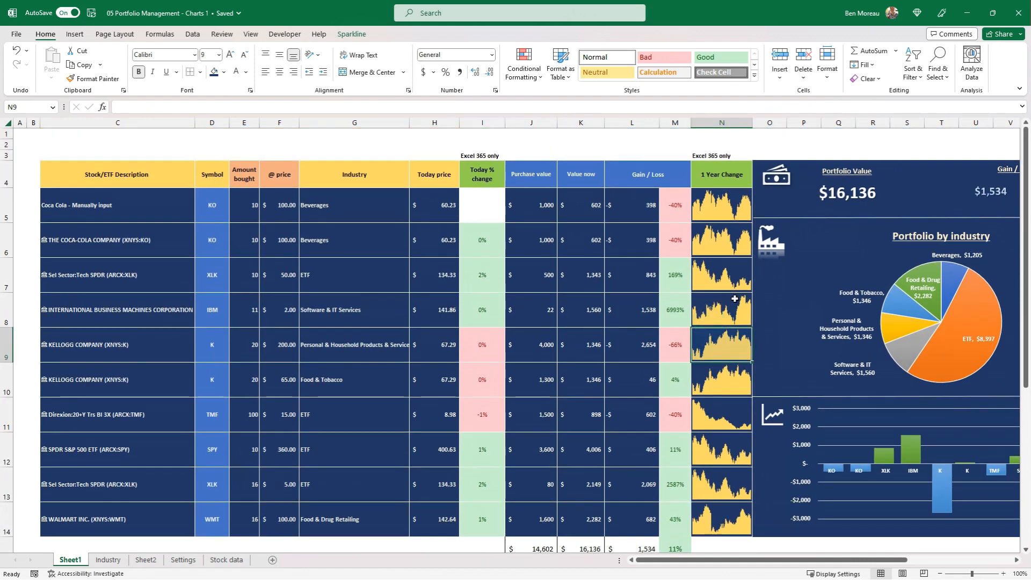
Dismiss the financial market information disclaimer and check the dashboard's Today change label
click(778, 182)
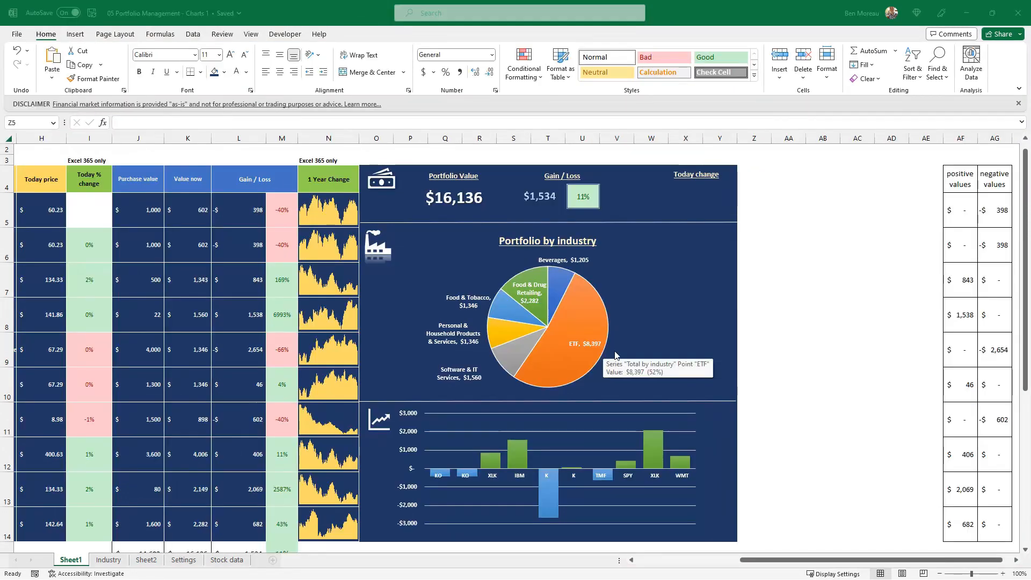
click(805, 263)
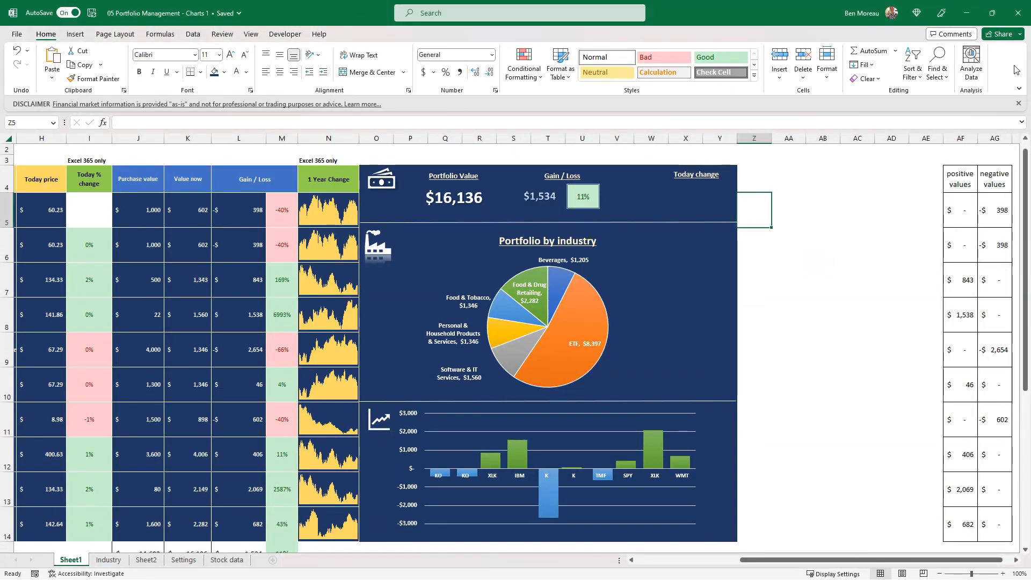
click(1018, 104)
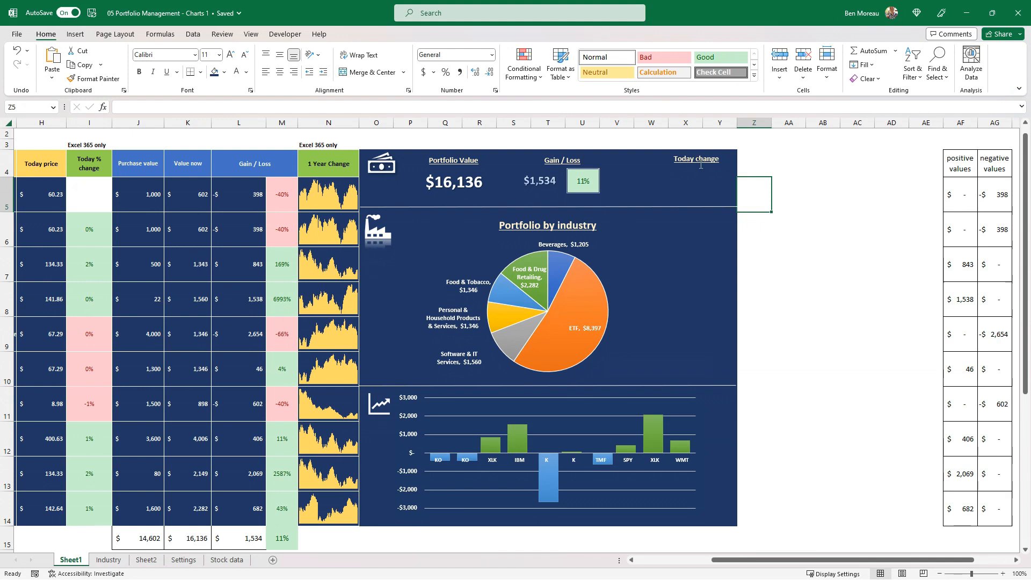
click(704, 164)
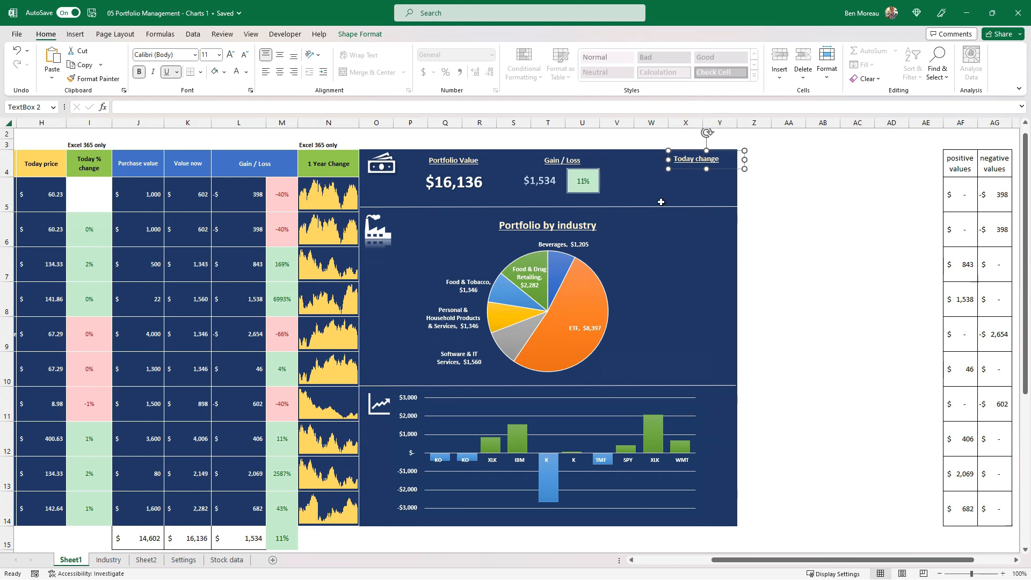
click(778, 191)
Add the helper headers prev close in AH4 and Value yesterday in AI4, formatted like the neighboring negative values header
drag(859, 193, 1023, 201)
click(930, 162)
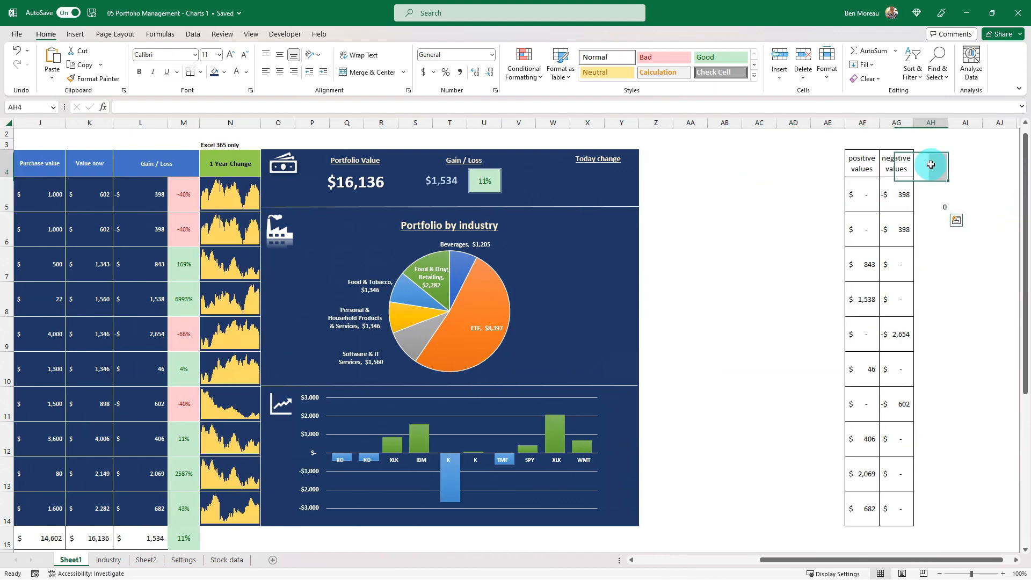
click(932, 200)
click(934, 168)
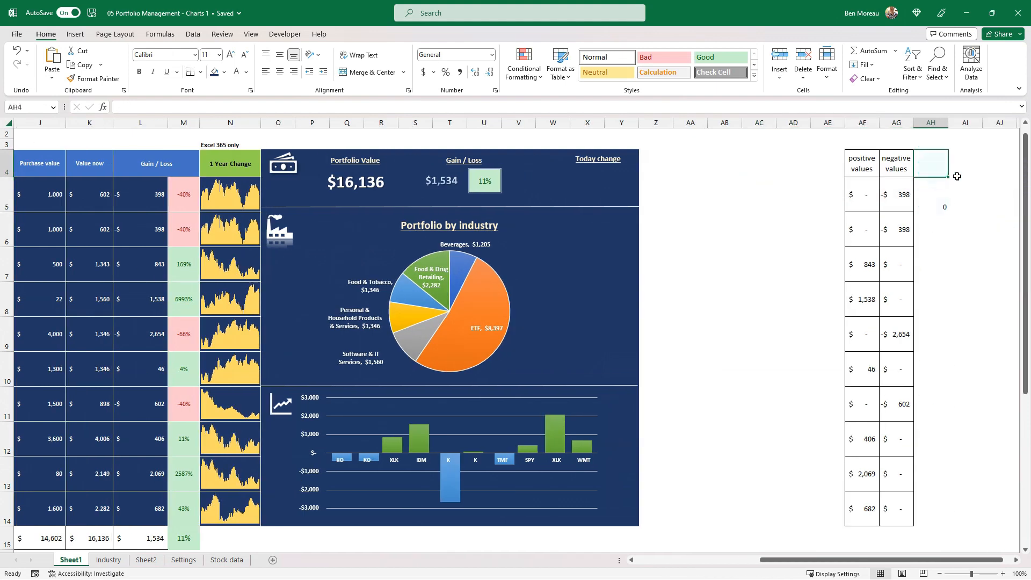
text(prev close)
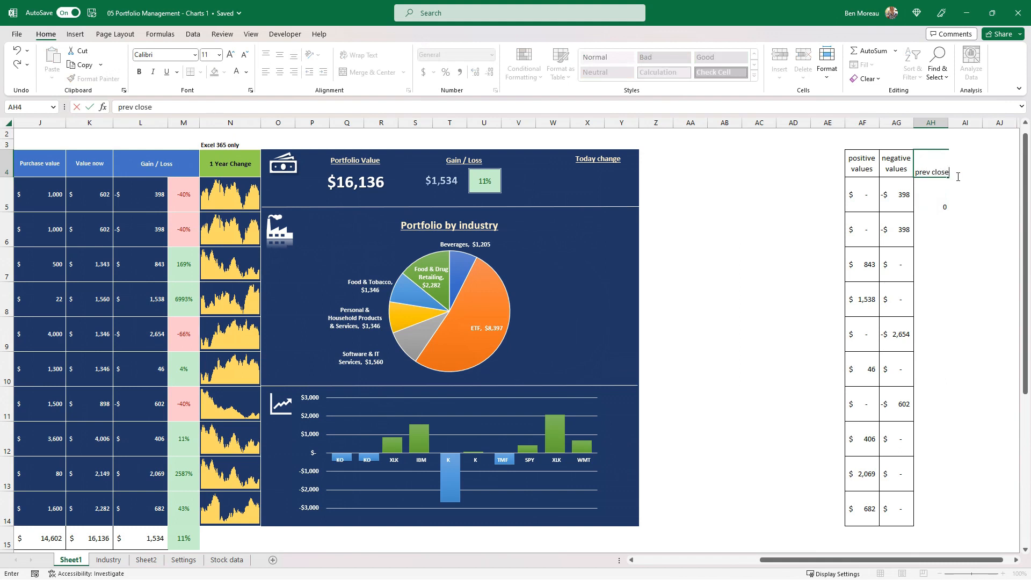
click(957, 176)
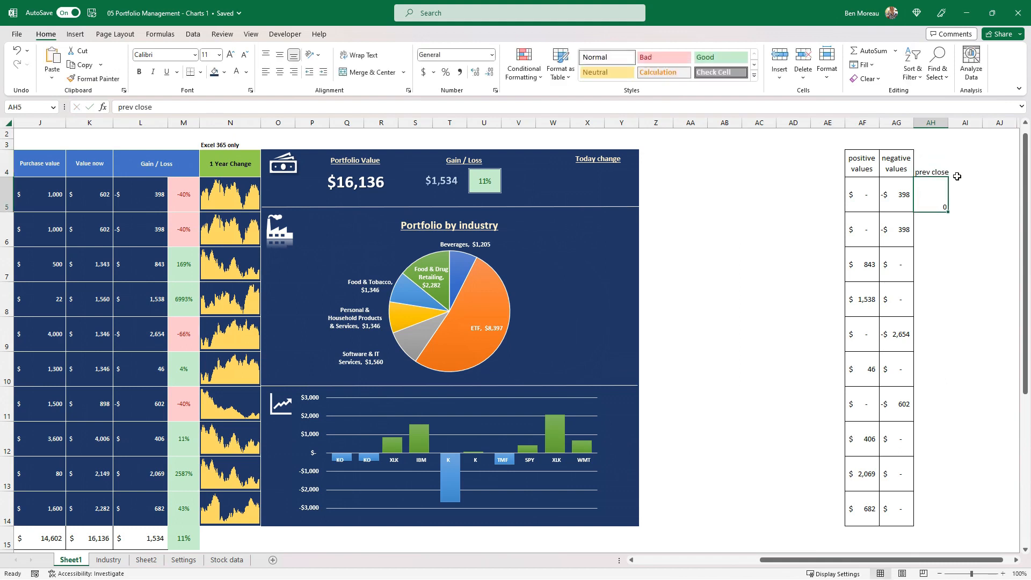
text(Vlaue ye)
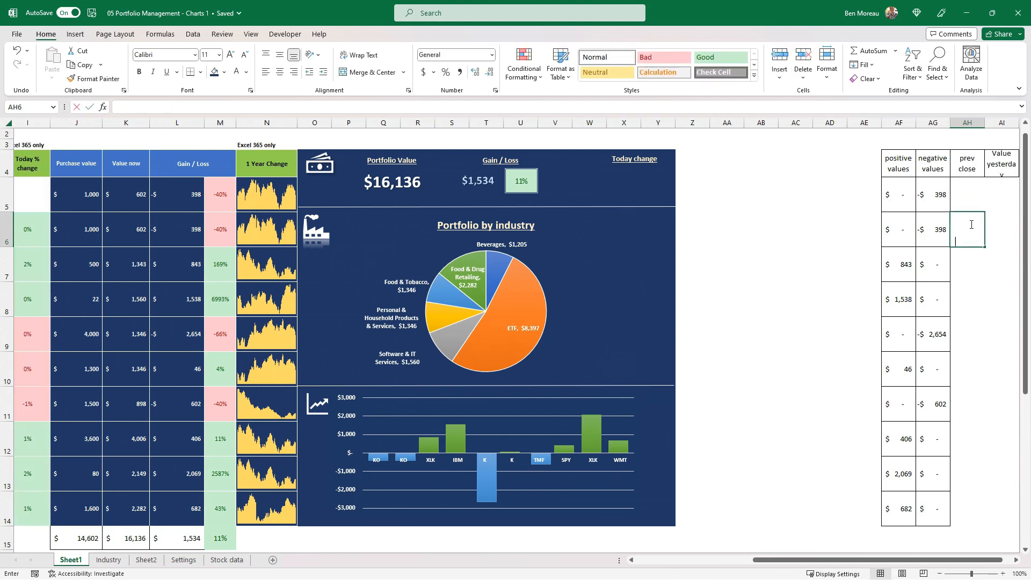
Enter the formula =C6.[Previous close] in AH6 to pull the stock's previous closing price
text(=)
drag(820, 560, 681, 561)
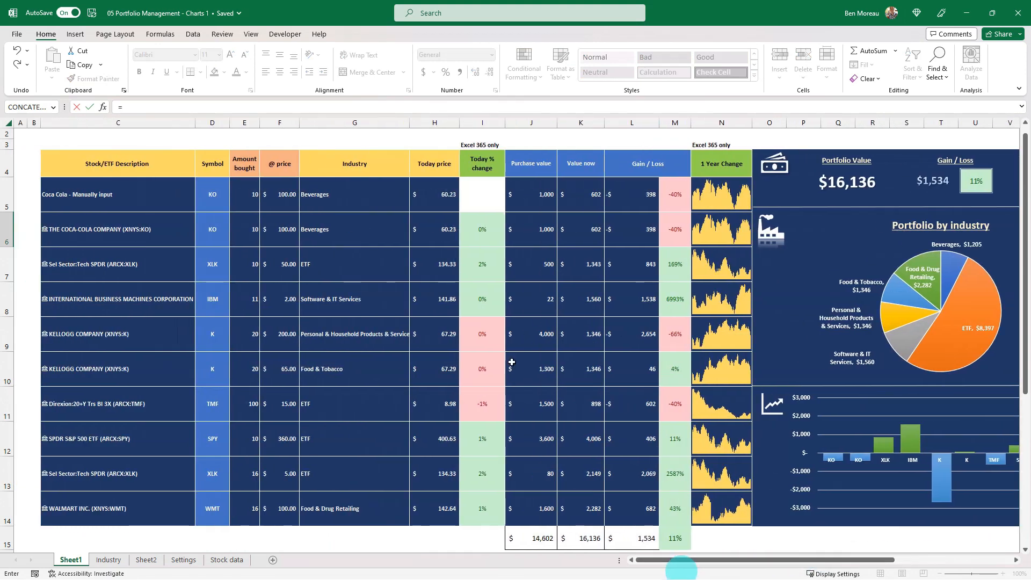
click(164, 230)
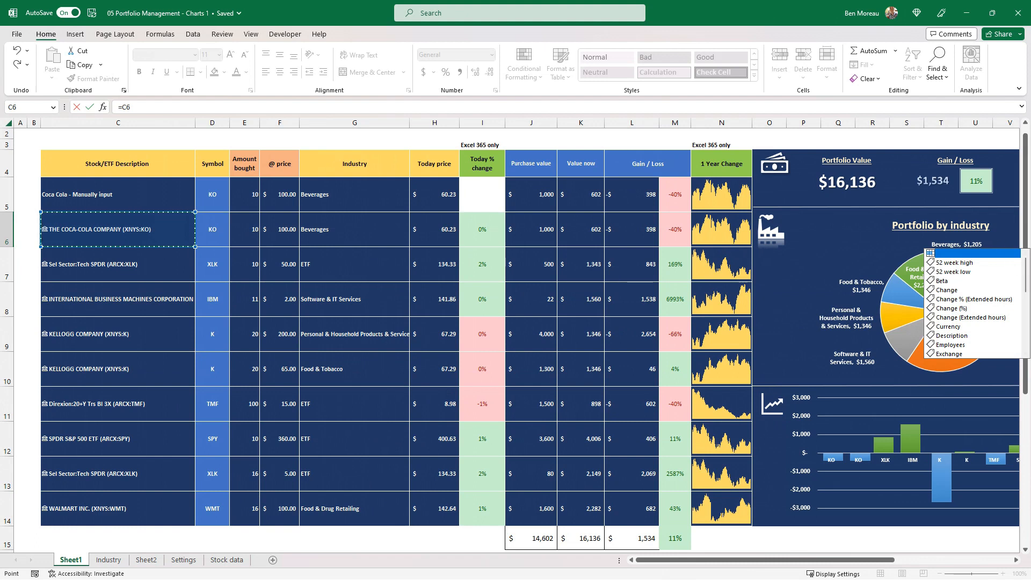
drag(1026, 284, 1026, 335)
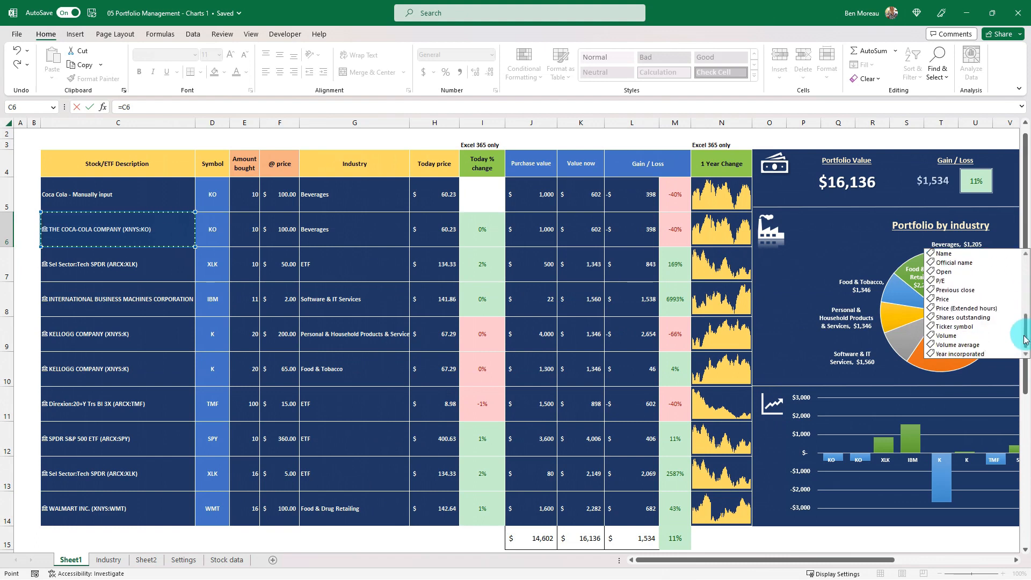
click(970, 293)
click(970, 292)
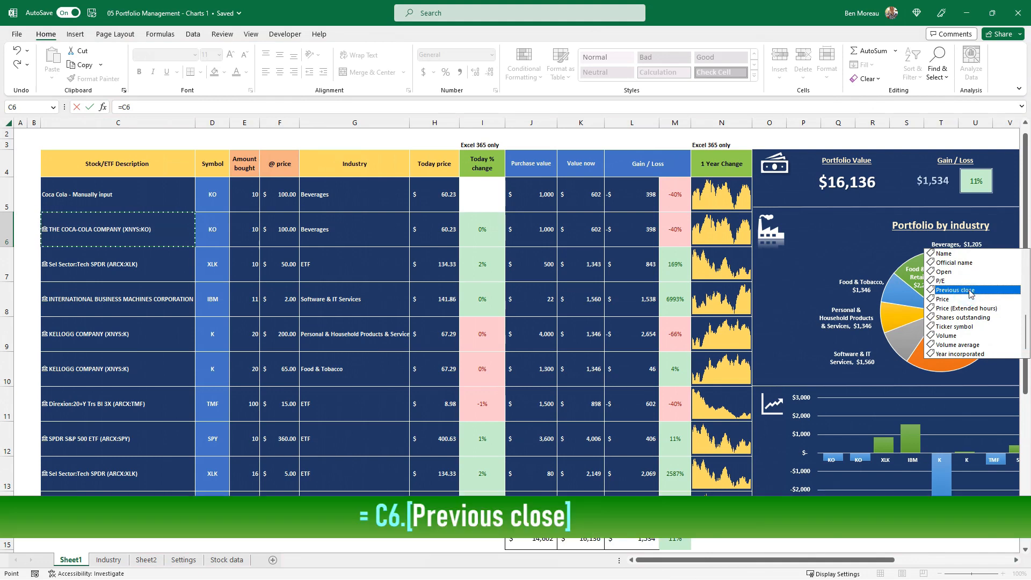
text(+)
drag(988, 135, 958, 147)
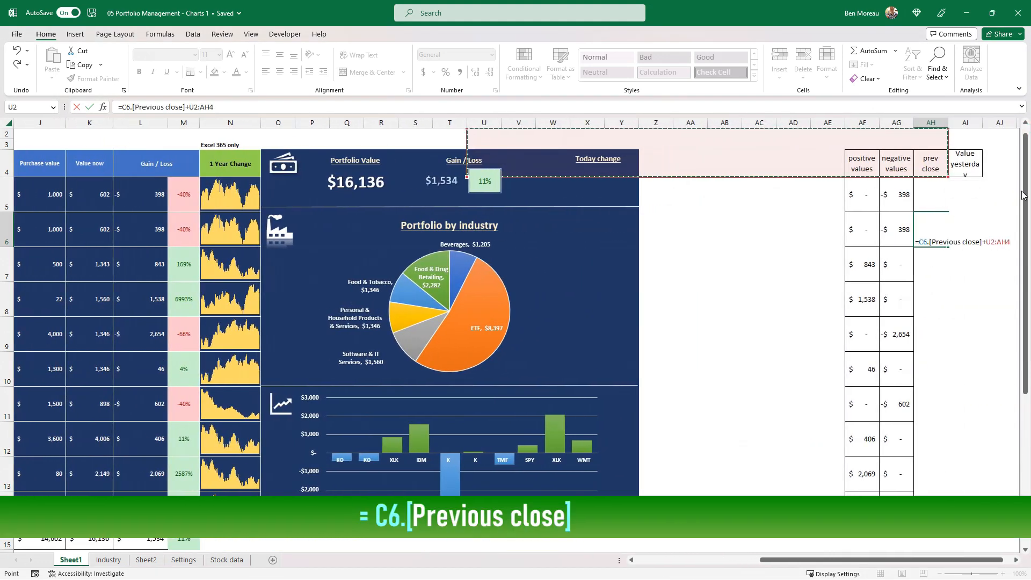
key(BackSpace)
key(BackSpace)
key(BackSpace)
key(BackSpace)
key(BackSpace)
key(BackSpace)
key(BackSpace)
key(Return)
Vertically center AH6 and fill its previous close formula down to AH14
click(931, 229)
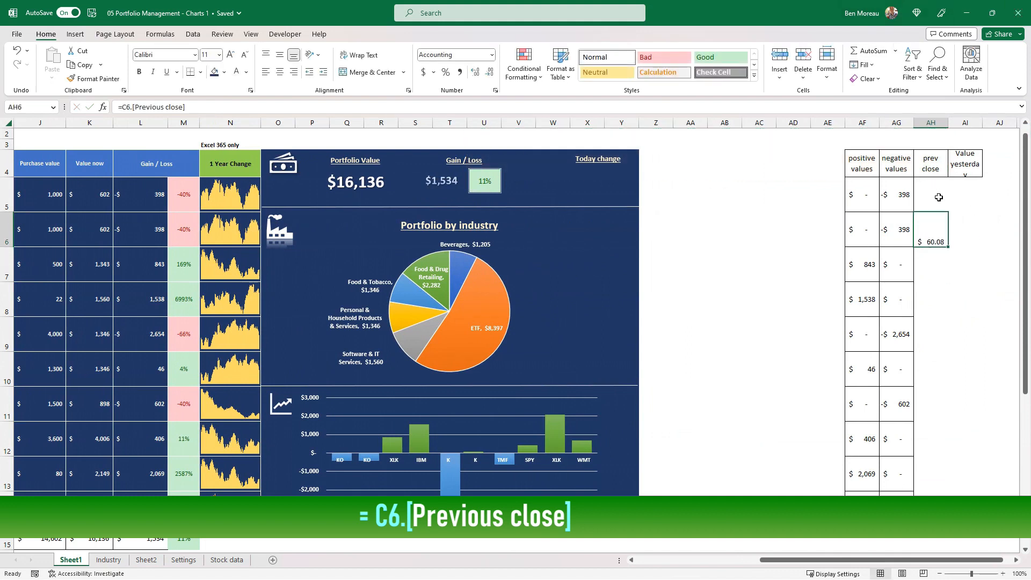
click(281, 57)
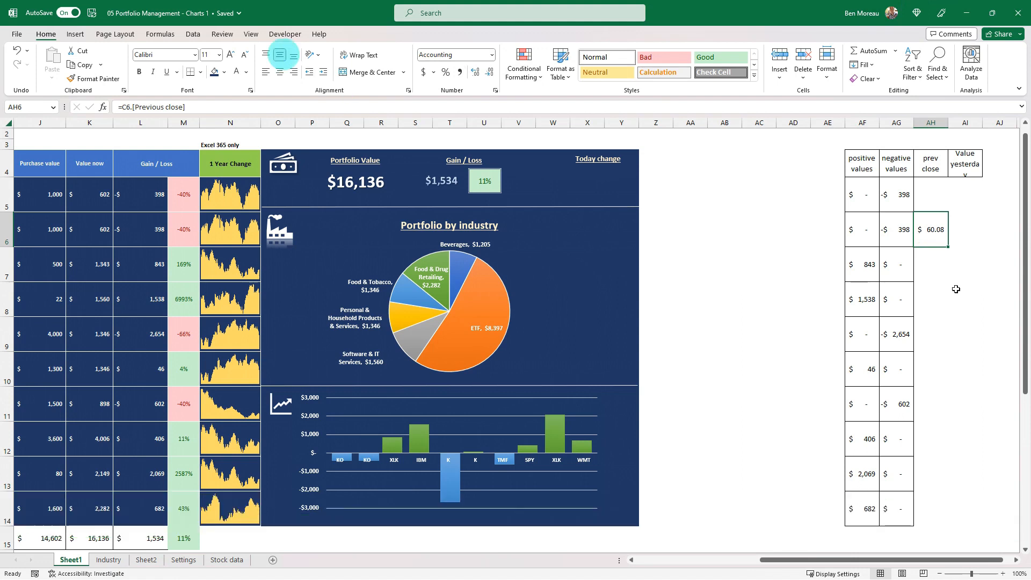
drag(948, 247, 945, 510)
Enter the formula =AH6*E6 in AI6 to calculate yesterday's value from the previous close and the amount bought
key(Right)
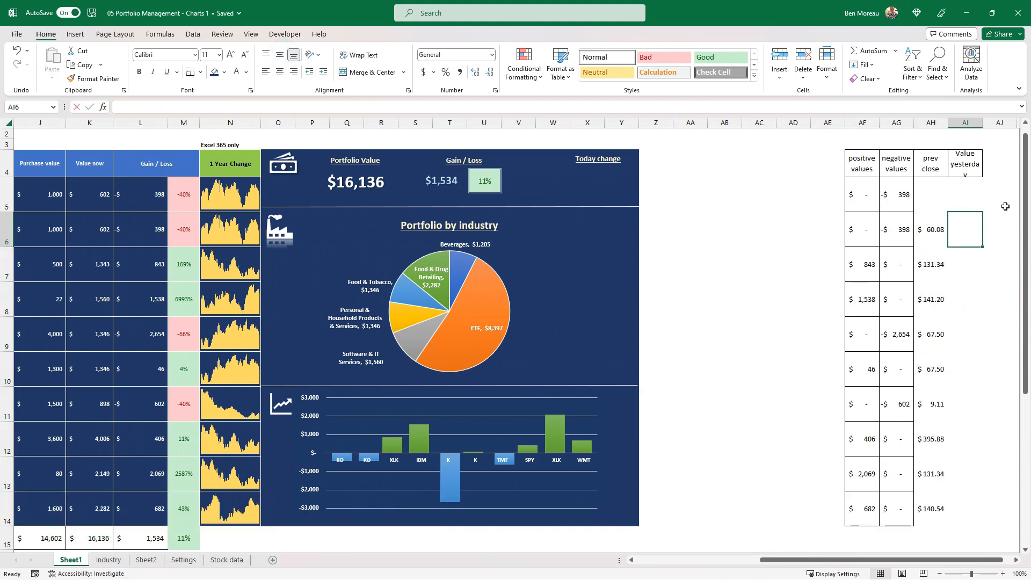
text(=)
key(Left)
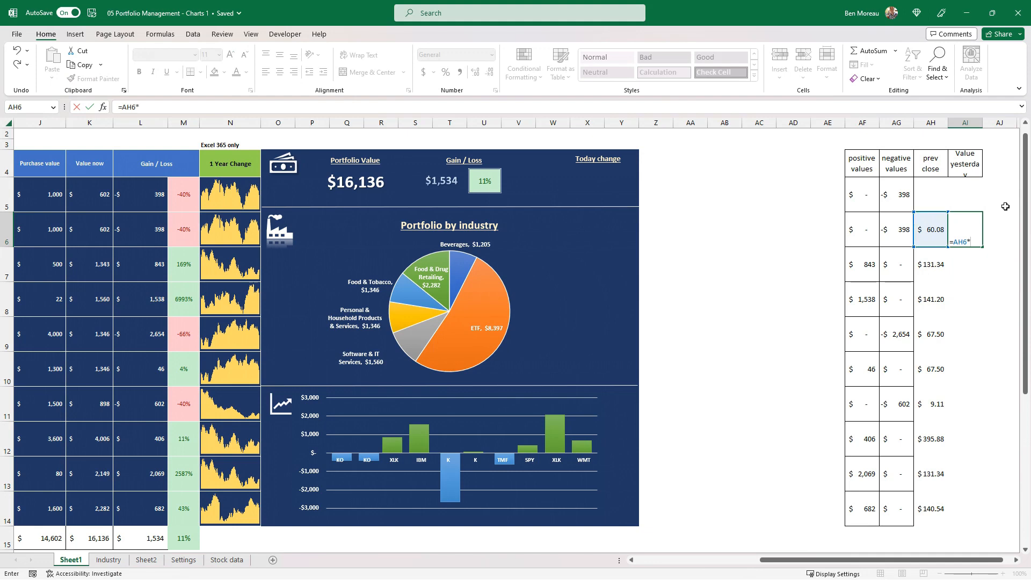
text(*)
key(Left)
key(Left)
key(Left)
key(Left)
key(Left)
key(Left)
key(Left)
key(Left)
key(Left)
key(Left)
key(Left)
key(Left)
key(Left)
key(Left)
key(Left)
key(Left)
key(Left)
key(Left)
key(Left)
key(Left)
key(Left)
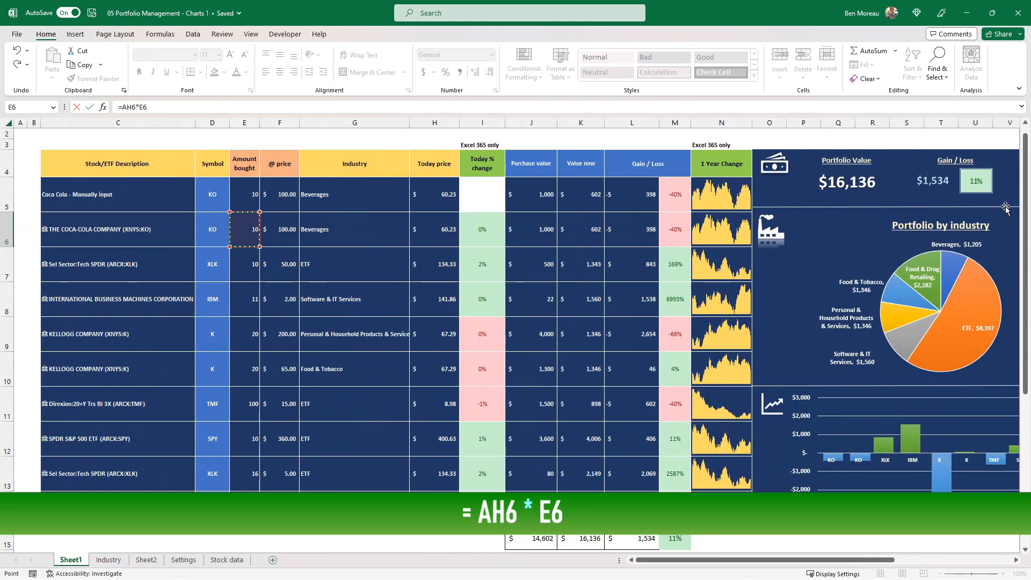
key(ctrl+Return)
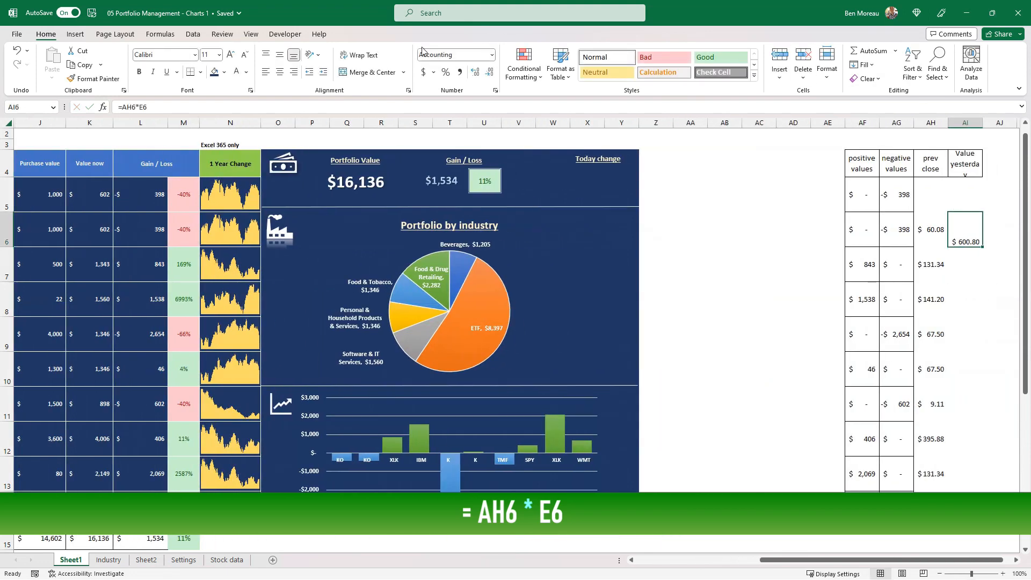
Vertically center AI6, fill its formula down to AI14, and autofit column AI to its contents
click(280, 55)
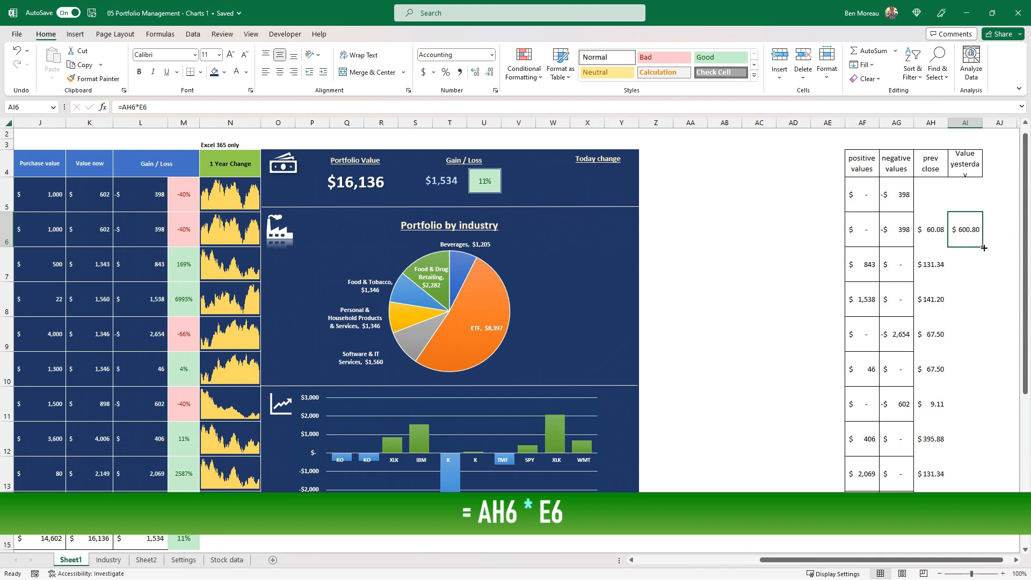
drag(984, 248, 990, 524)
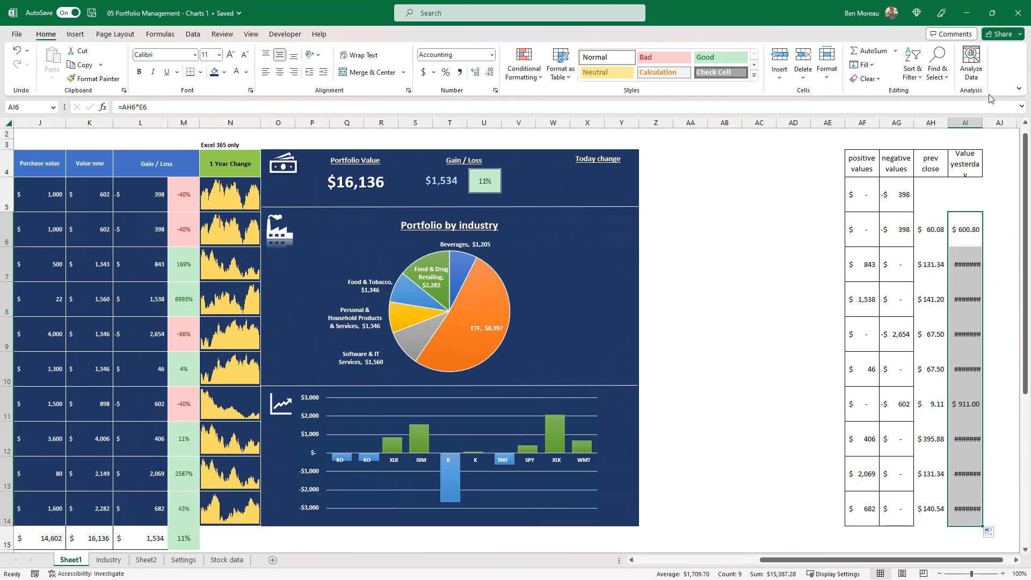
double_click(982, 124)
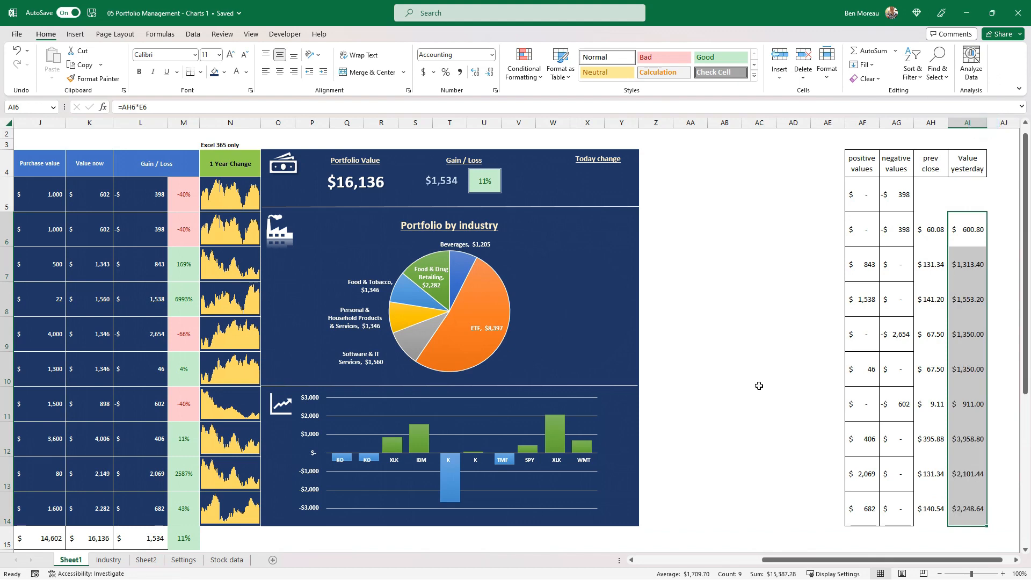
Replace the manually input Coca Cola entry in C5 with a copy of the linked stock entry from C6
drag(840, 562, 650, 562)
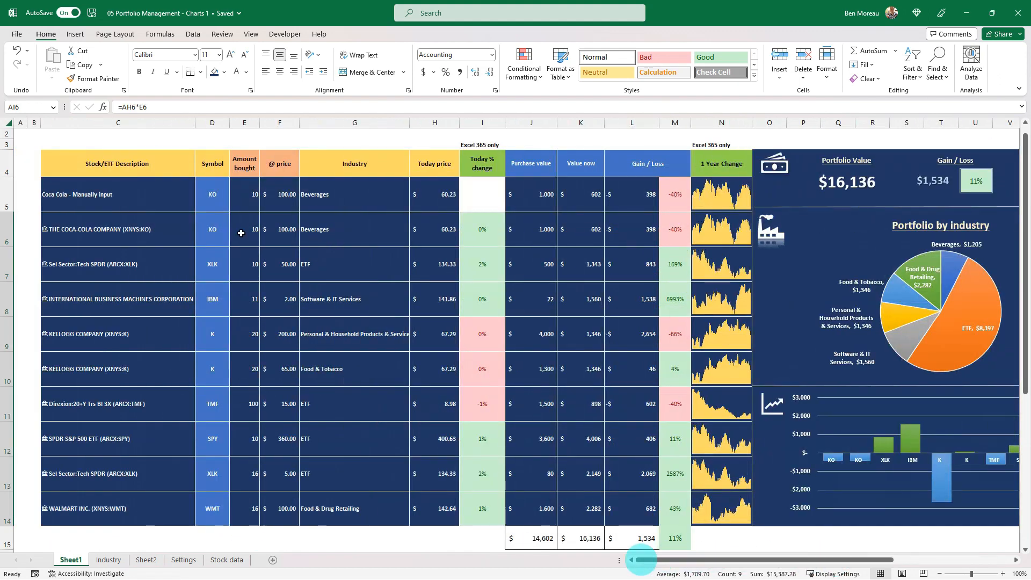
click(126, 242)
key(ctrl+c)
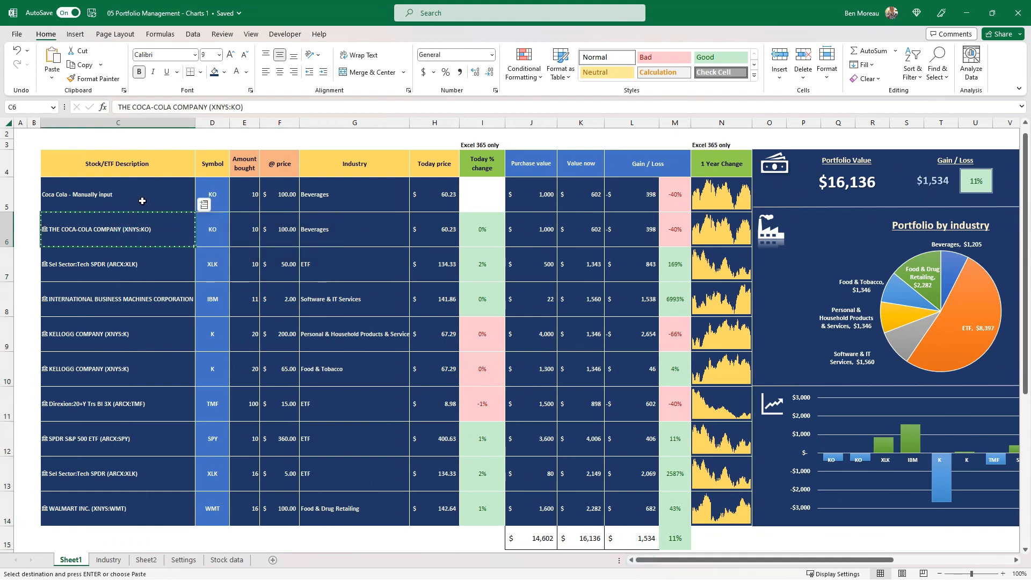
click(142, 200)
key(ctrl+v)
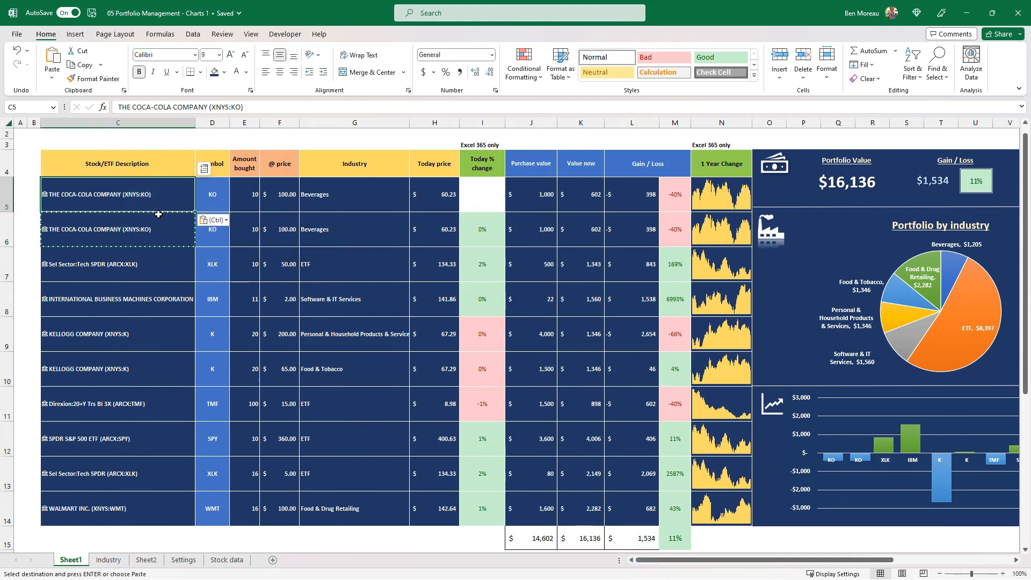
Copy the data and formulas in E6:L6 into row 5, starting at E5
drag(247, 224, 646, 234)
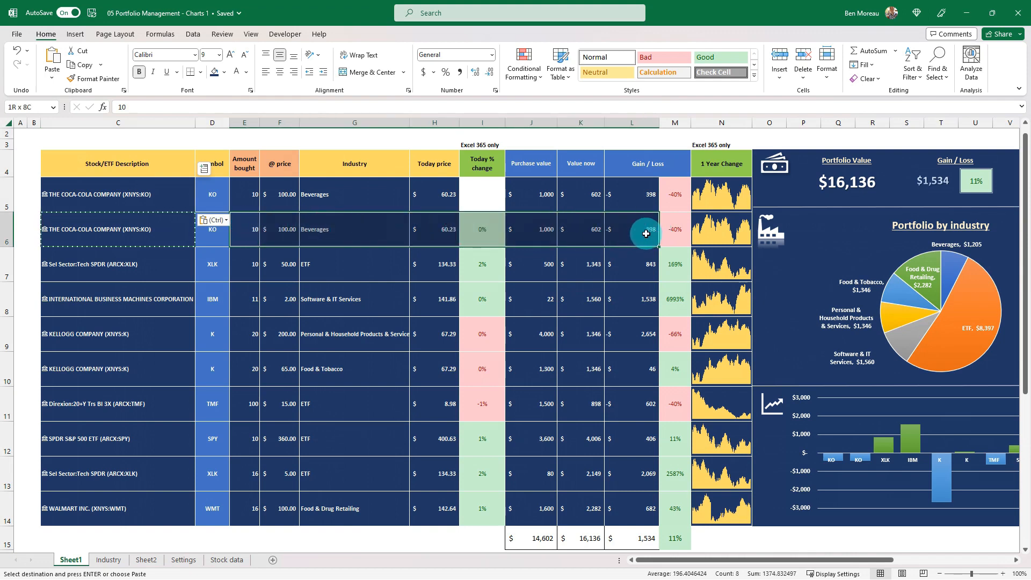
key(ctrl+c)
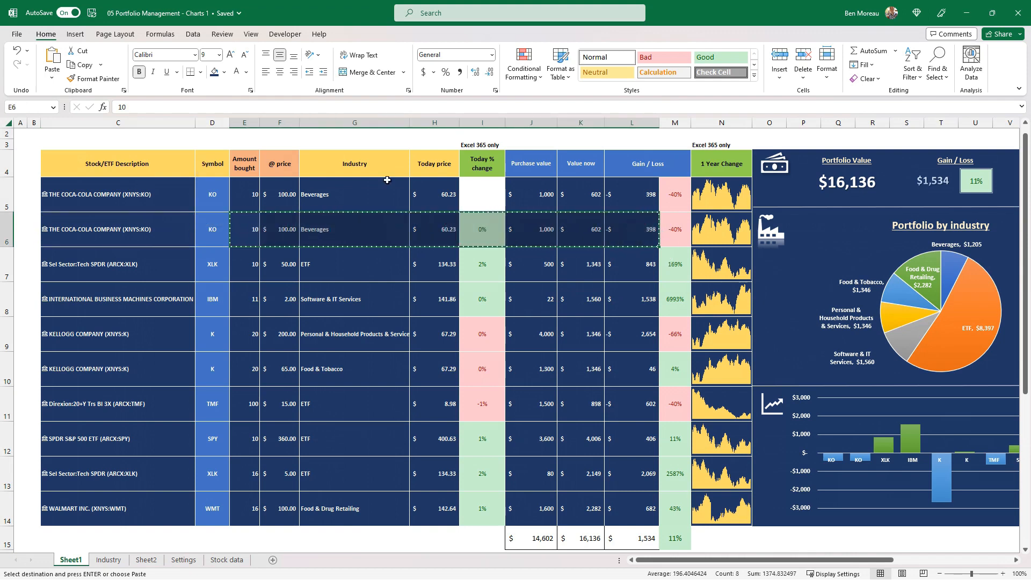
click(251, 197)
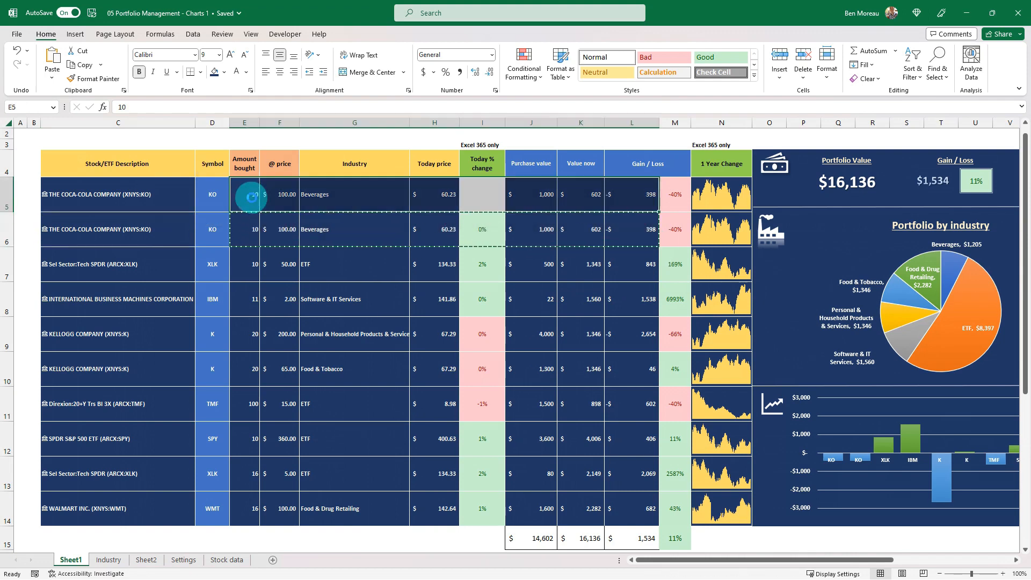
click(350, 197)
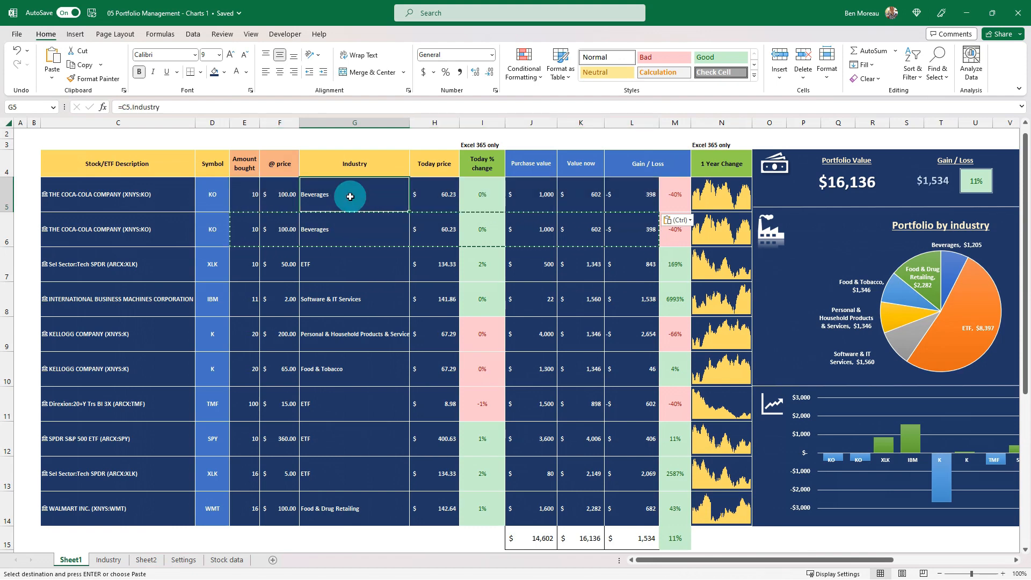
Copy the previous close and yesterday's value formulas from AH6:AI6 into AH5:AI5
click(729, 219)
scroll(728, 220, right, 5)
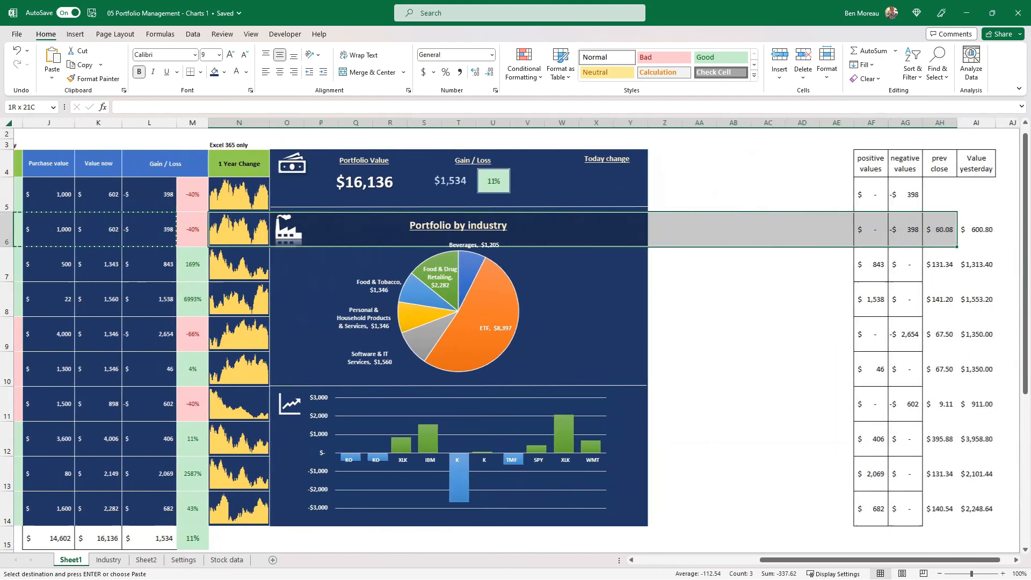
drag(884, 232, 928, 236)
key(ctrl+c)
click(879, 200)
key(ctrl+v)
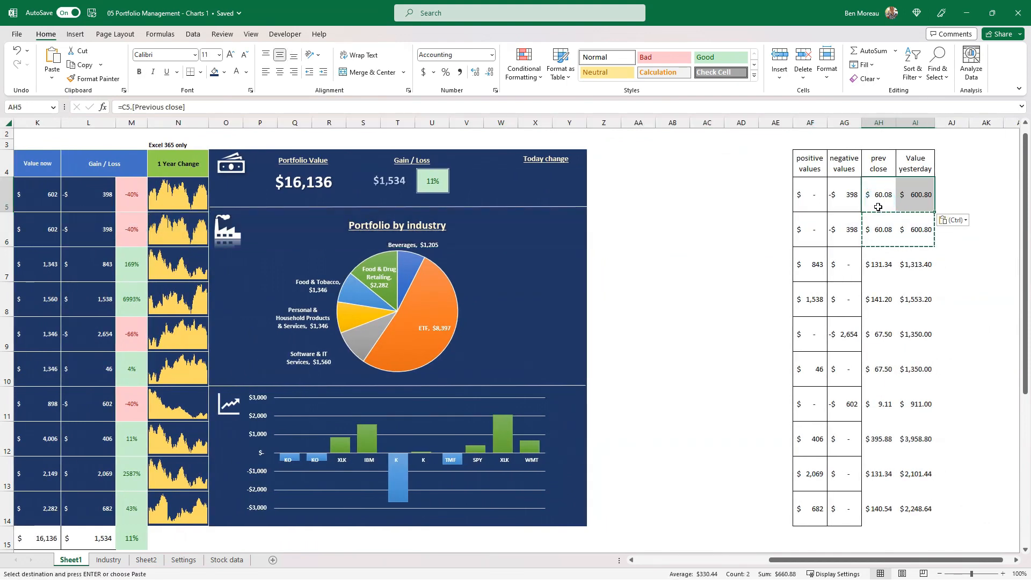
Total yesterday's values in AI15 with the formula =SUM(AI5:AI14)
scroll(891, 252, down, 2)
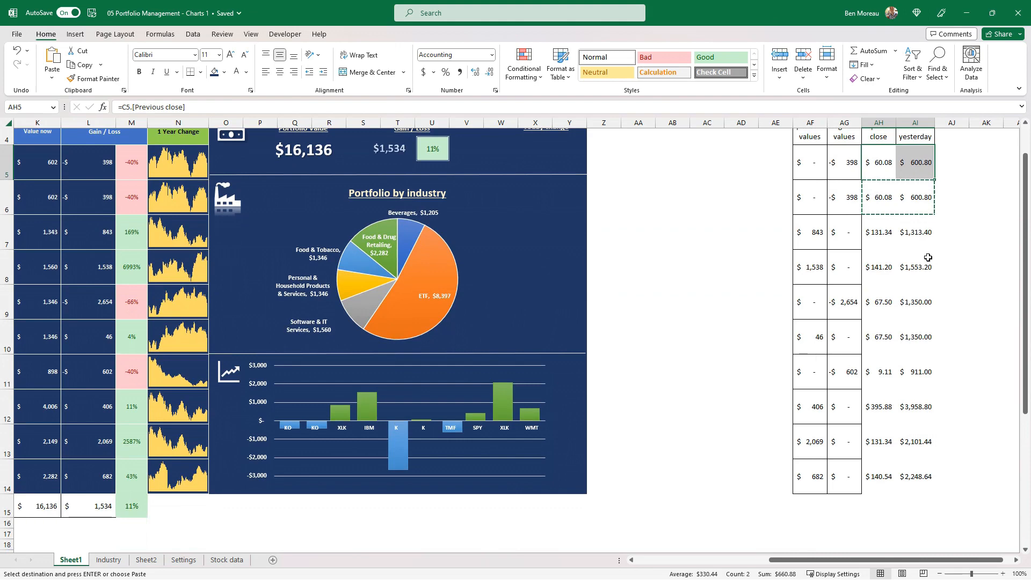
scroll(908, 255, up, 2)
scroll(927, 258, down, 1)
scroll(927, 258, down, 1)
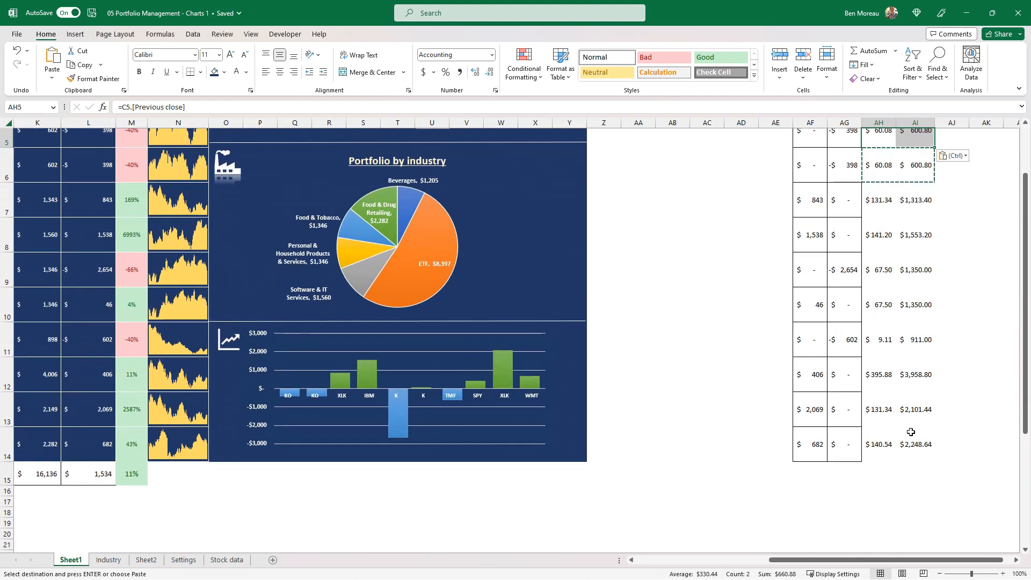
click(922, 477)
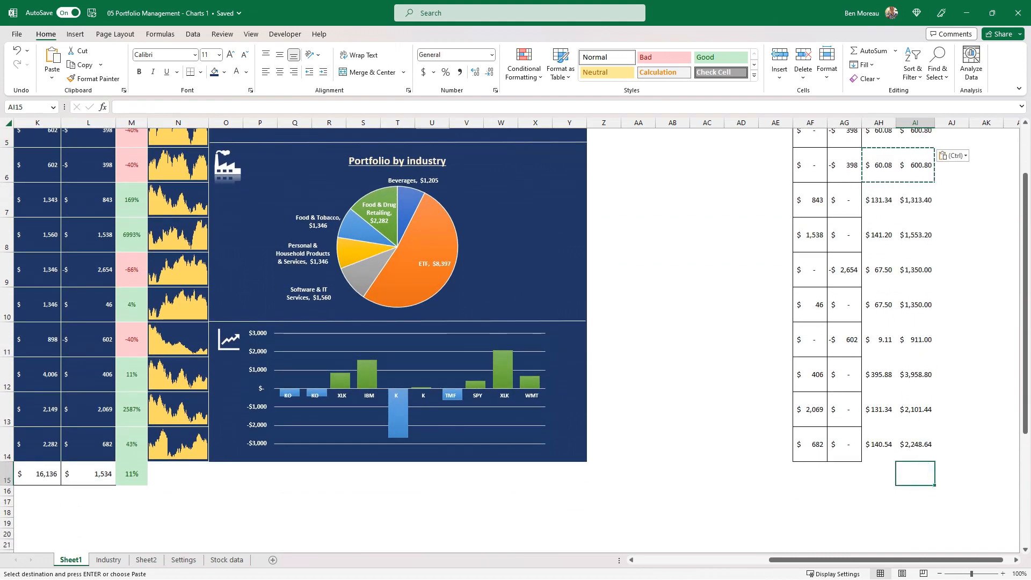
click(891, 51)
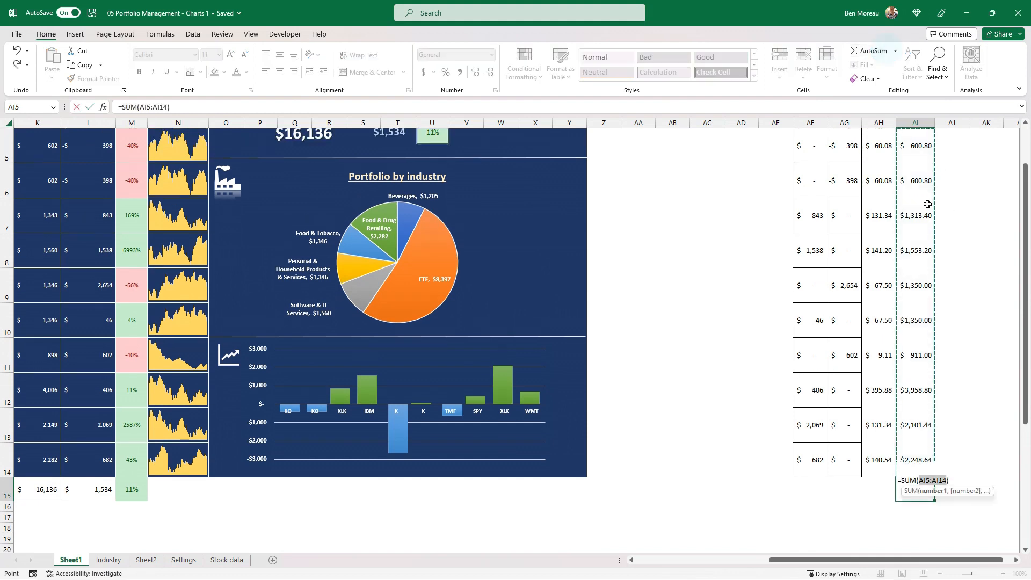
key(ctrl+Return)
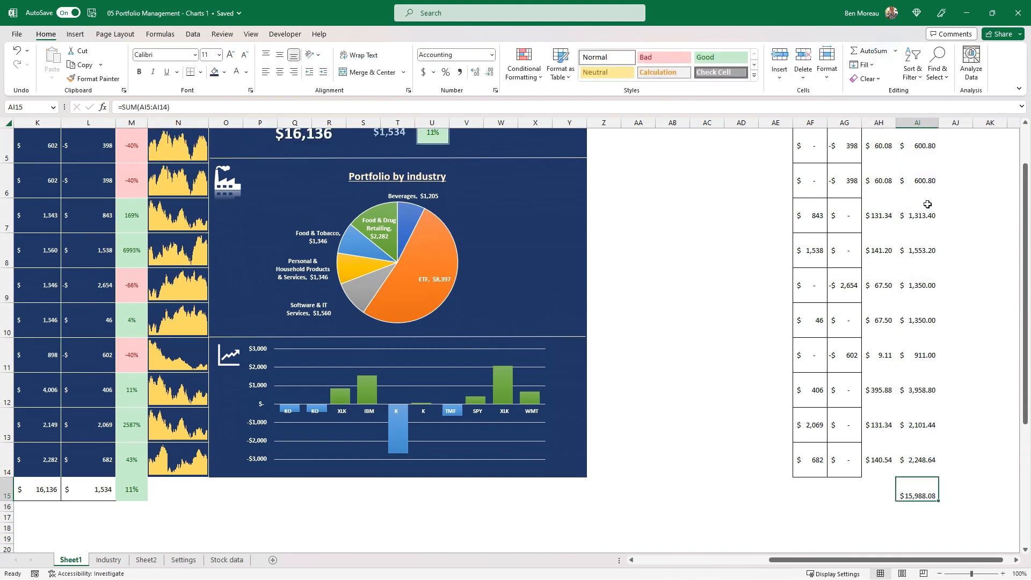
Enter the formula =K15-AI15 in AJ15 to calculate today's change in portfolio value
key(Right)
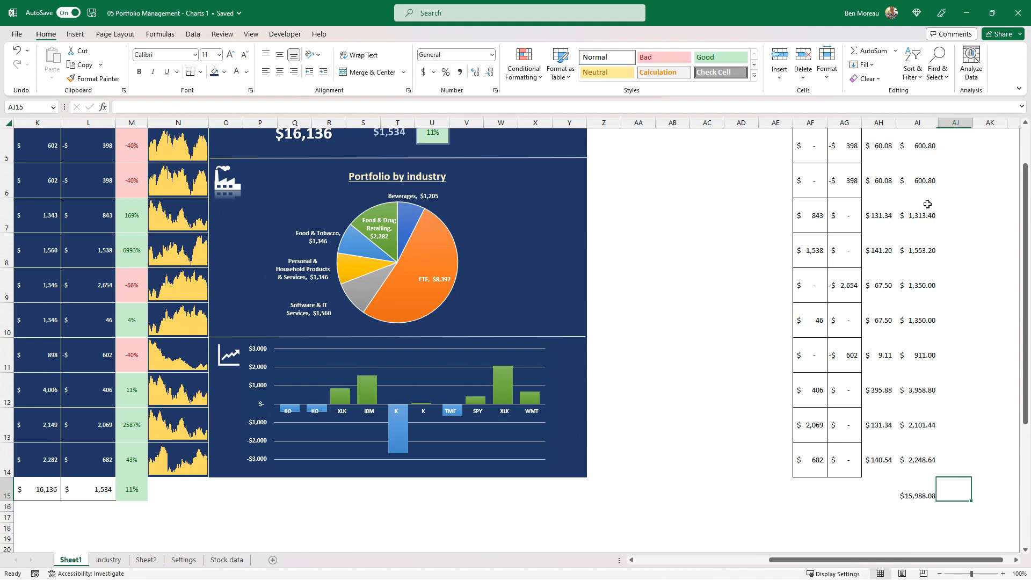
text(=)
key(Left)
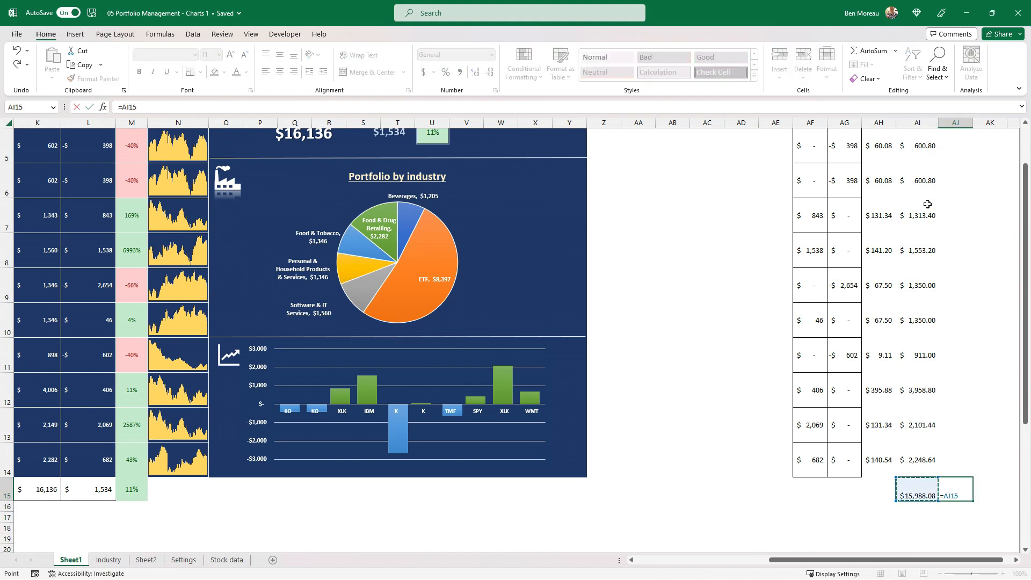
key(Left)
key(Left)
key(Left)
key(Left)
key(Left)
key(Left)
key(Left)
key(Left)
key(Left)
key(Left)
key(Left)
key(Left)
key(Left)
key(Left)
key(Left)
key(Left)
key(Left)
key(Left)
key(Left)
key(Left)
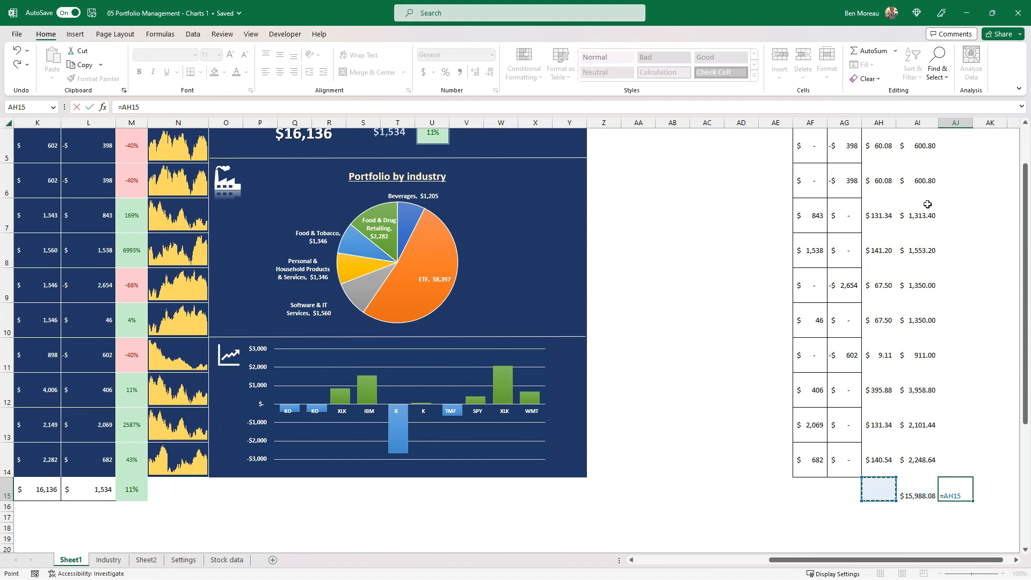
text(-)
key(Left)
key(Return)
Enter the formula =AJ15/AI15 in AK15 to calculate today's percentage change
key(Up)
key(Right)
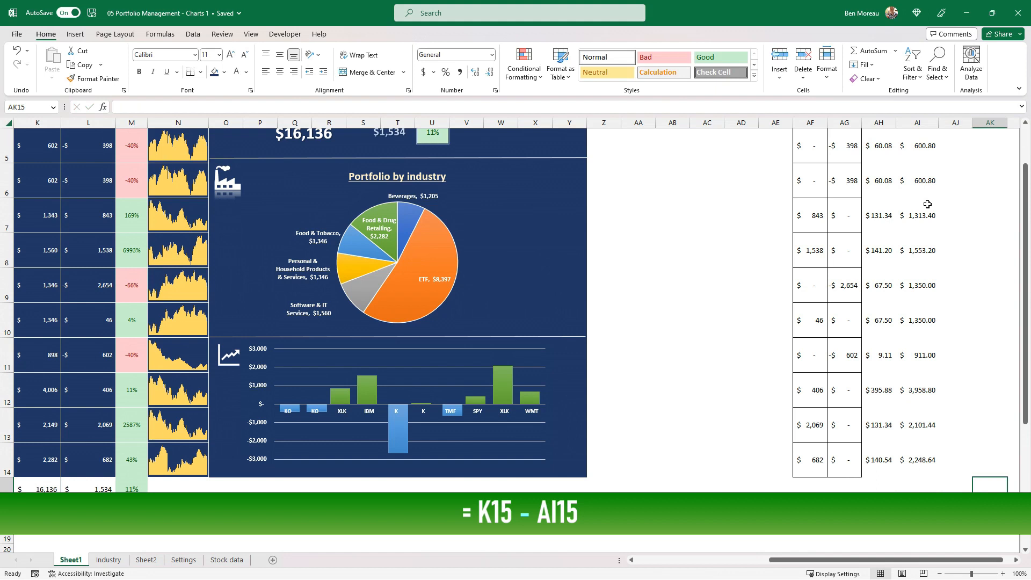
text(=)
key(Left)
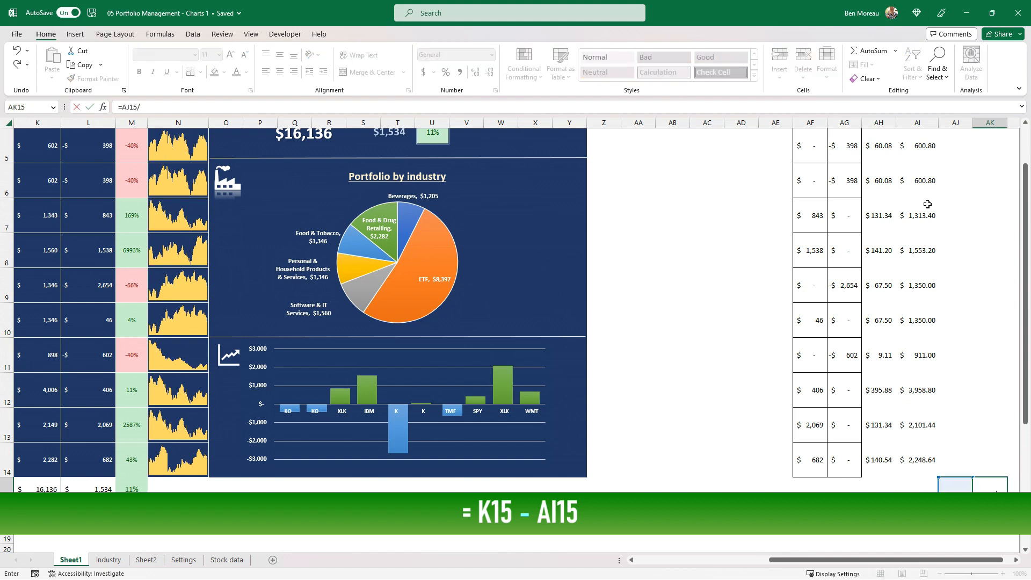
text(/)
key(Left)
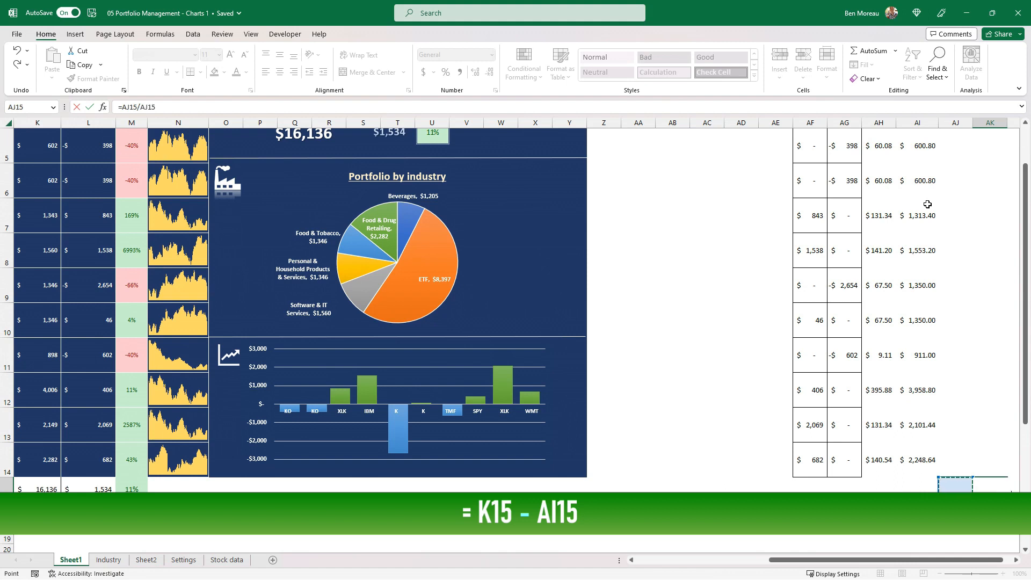
key(Left)
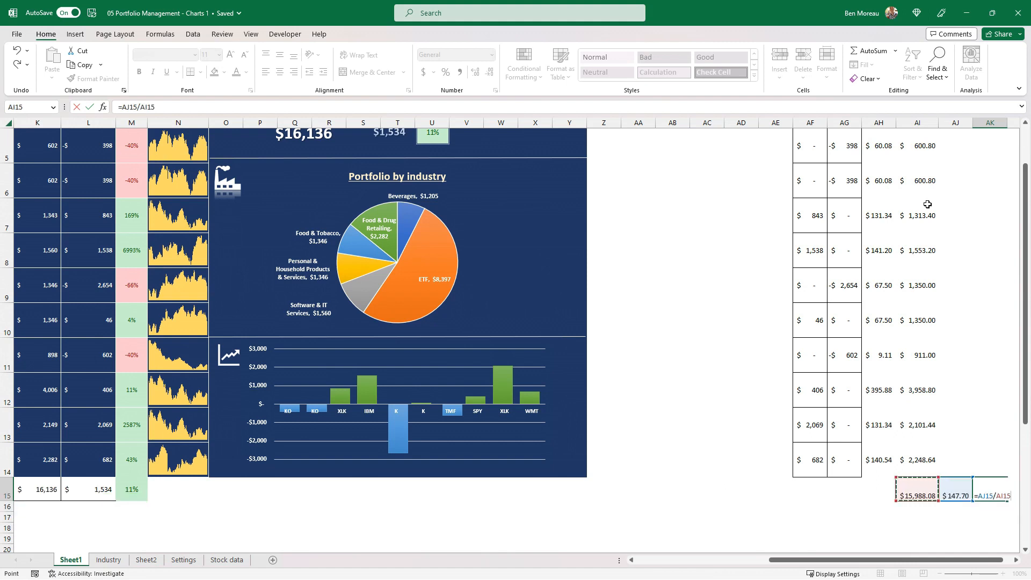
key(Return)
Copy the formatting of the total gain/loss percentage in M15 onto AK15
click(131, 489)
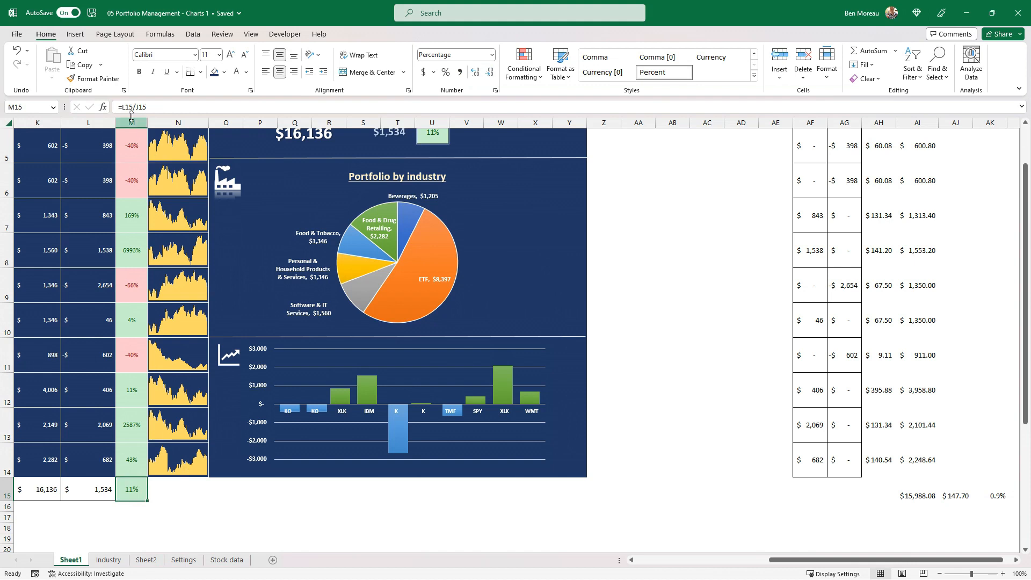
click(94, 78)
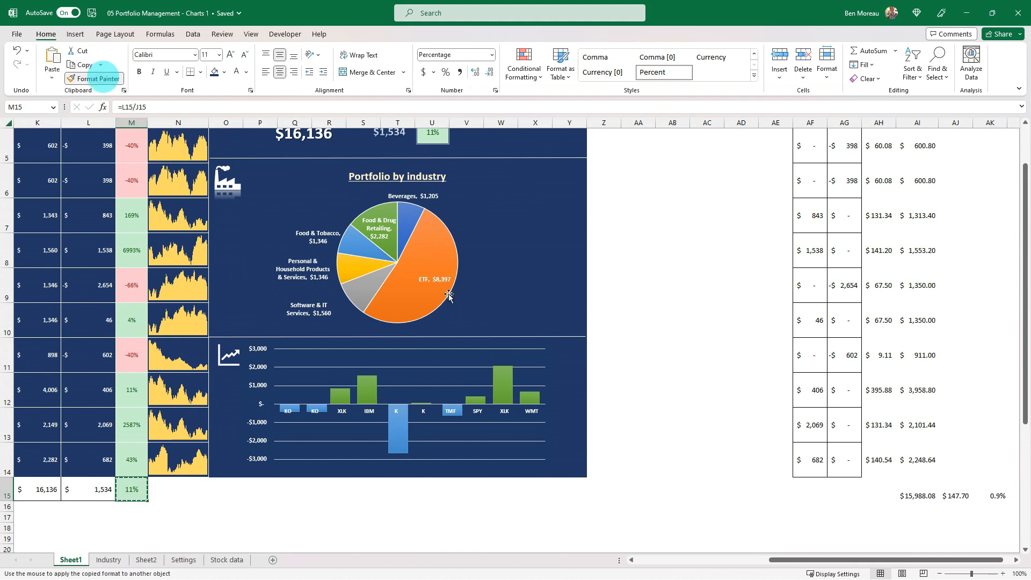
click(997, 492)
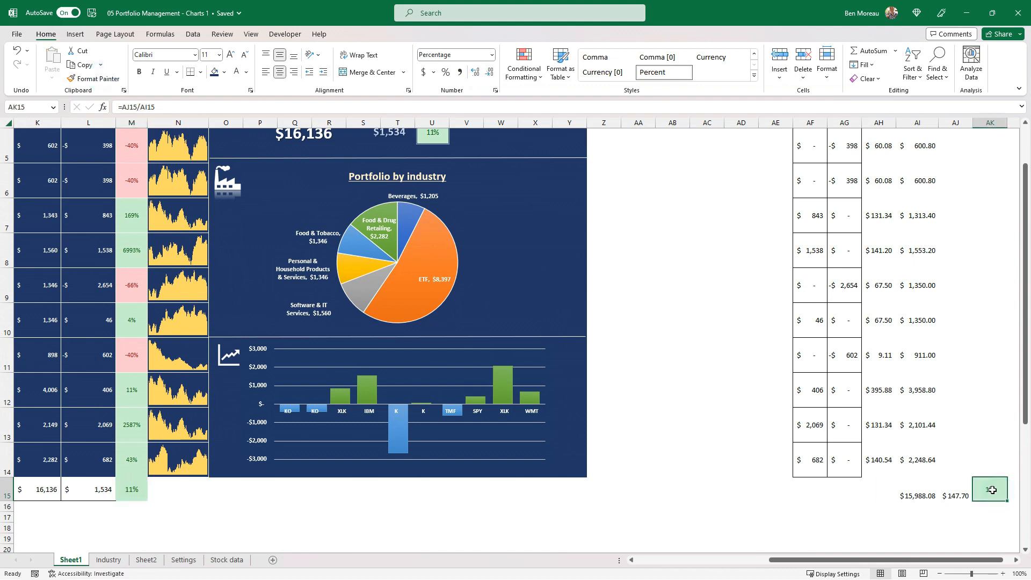
Copy AK15, paste it as a linked picture, and place it under the Today change heading on the dashboard
right_click(990, 488)
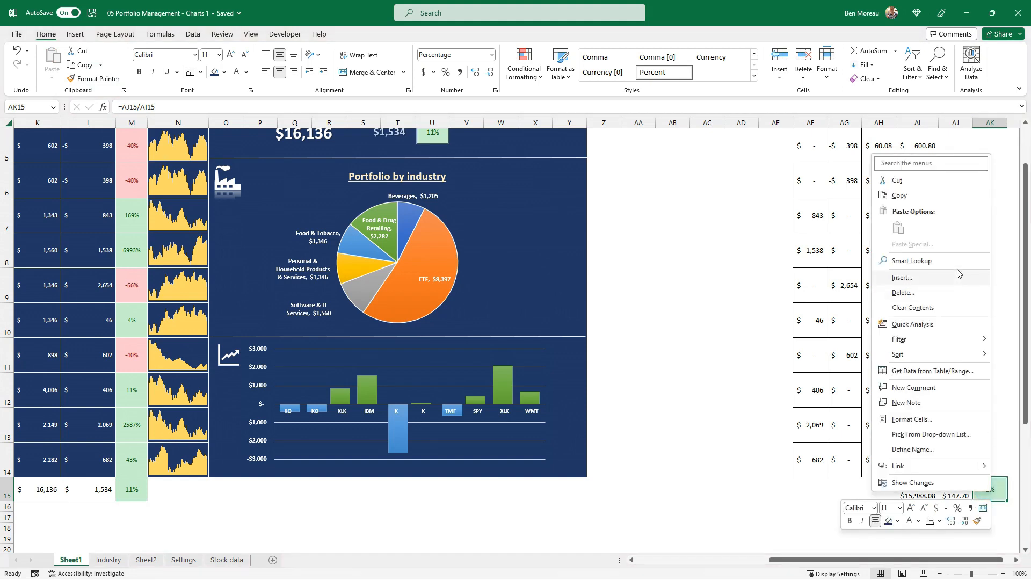
click(924, 198)
scroll(562, 360, up, 1)
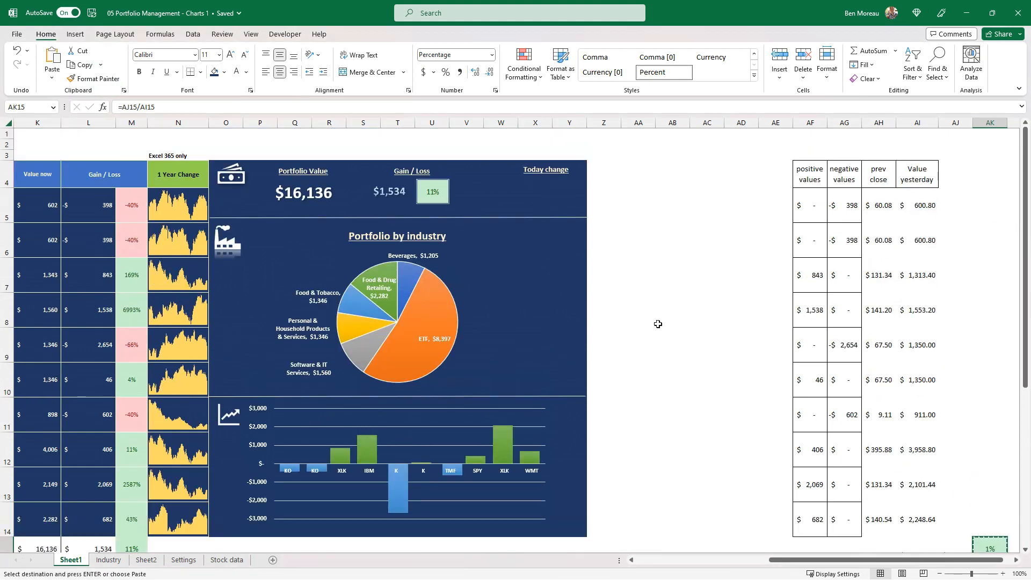
right_click(644, 303)
mouse_move(755, 330)
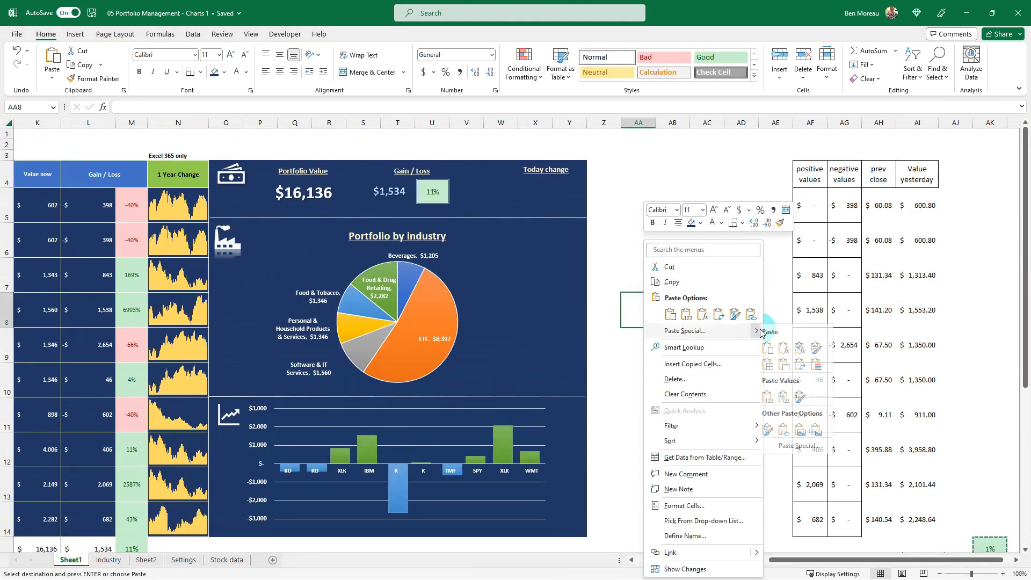
click(820, 430)
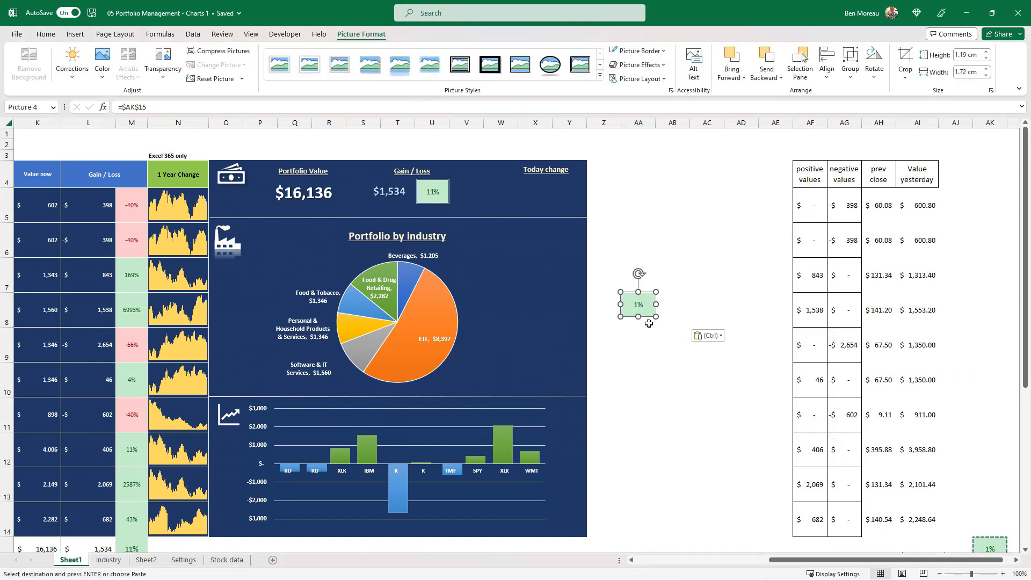
drag(647, 313, 563, 203)
click(566, 205)
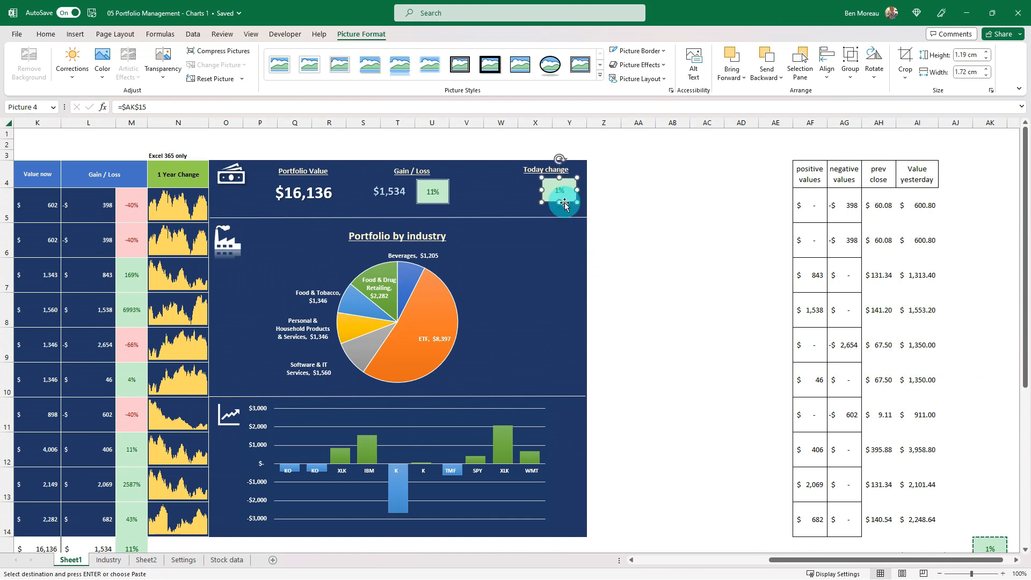
Insert a text box beside the dashboard and link it to today's change with =$AJ$15
click(644, 215)
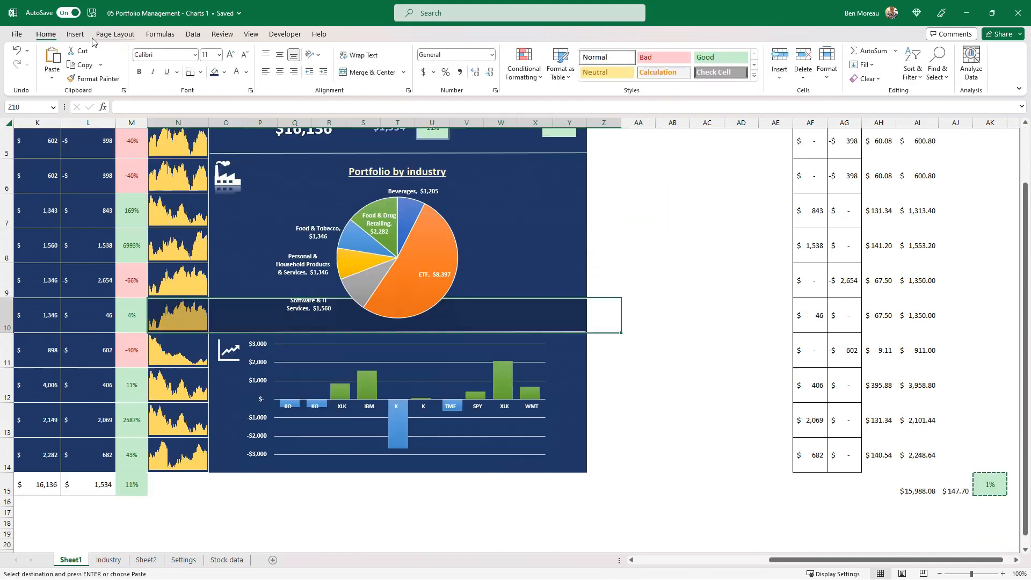
click(82, 34)
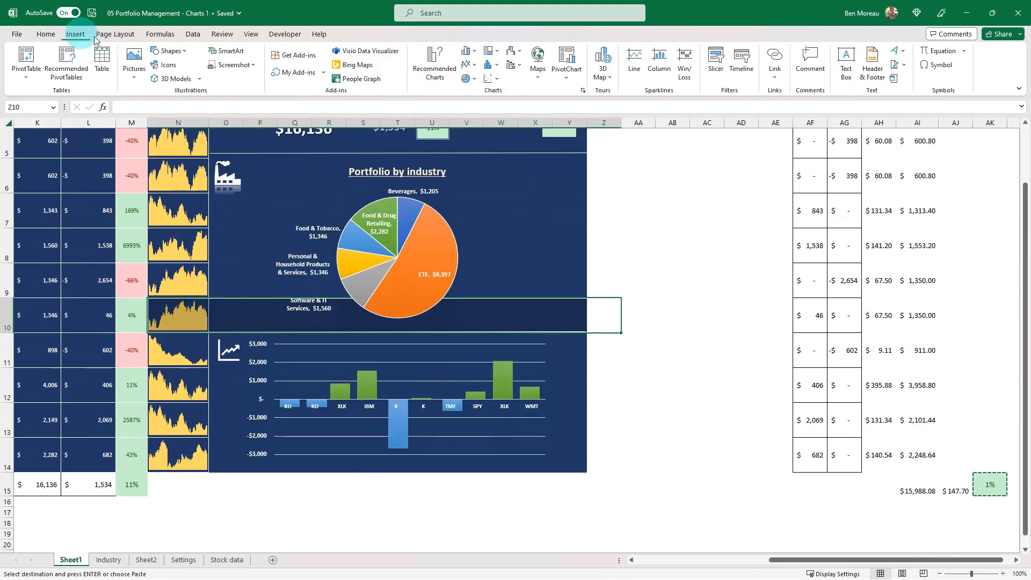
click(848, 65)
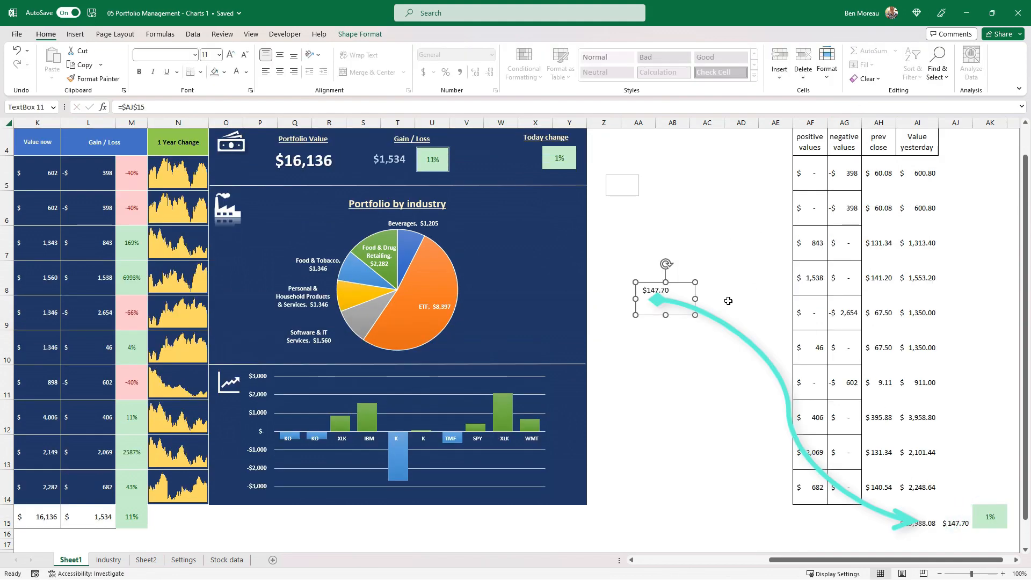
drag(692, 317, 679, 312)
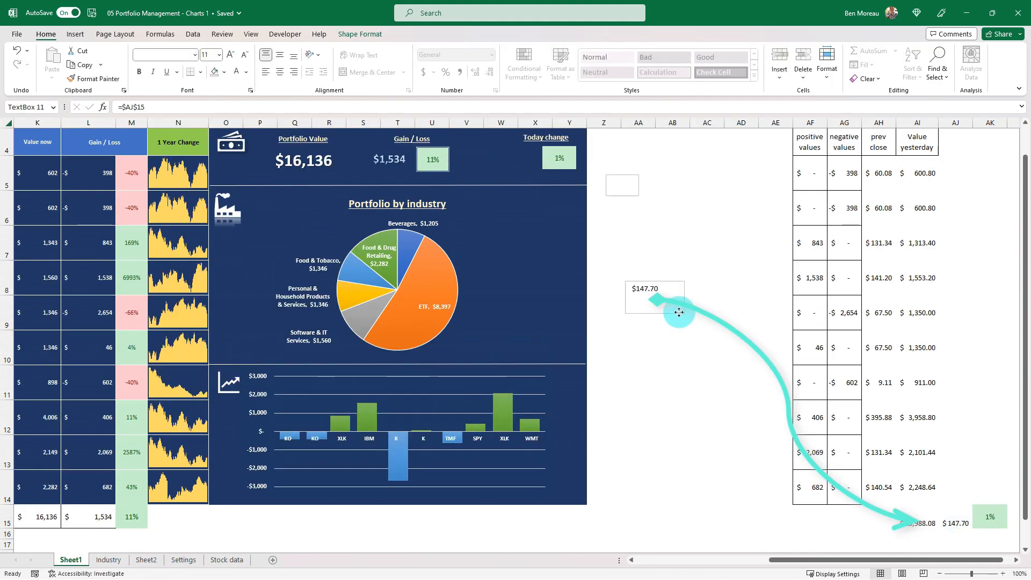
Apply the Gain / Loss amount's text box formatting to the new text box and place it beside the Today change percentage
click(397, 158)
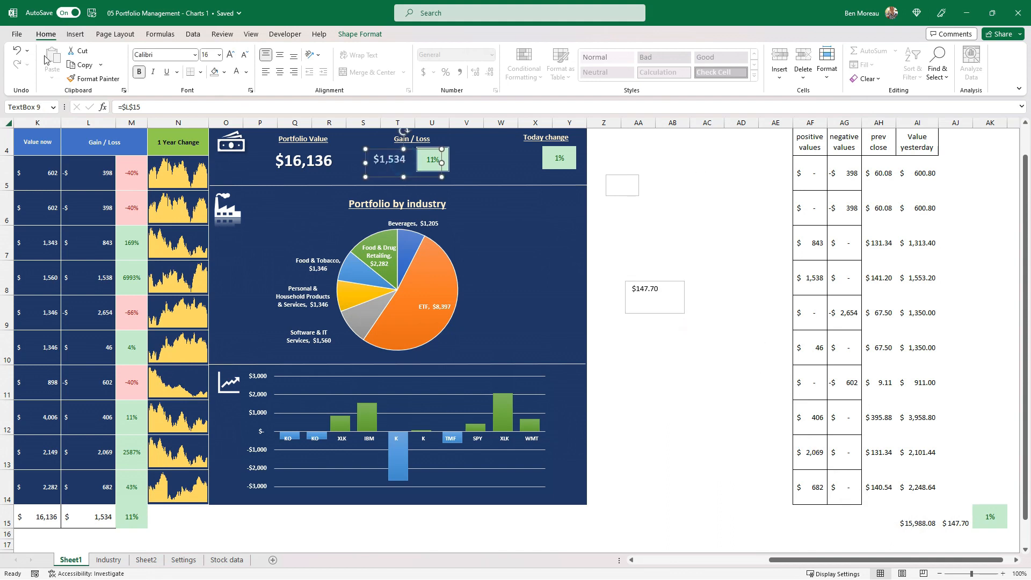
click(94, 78)
click(676, 312)
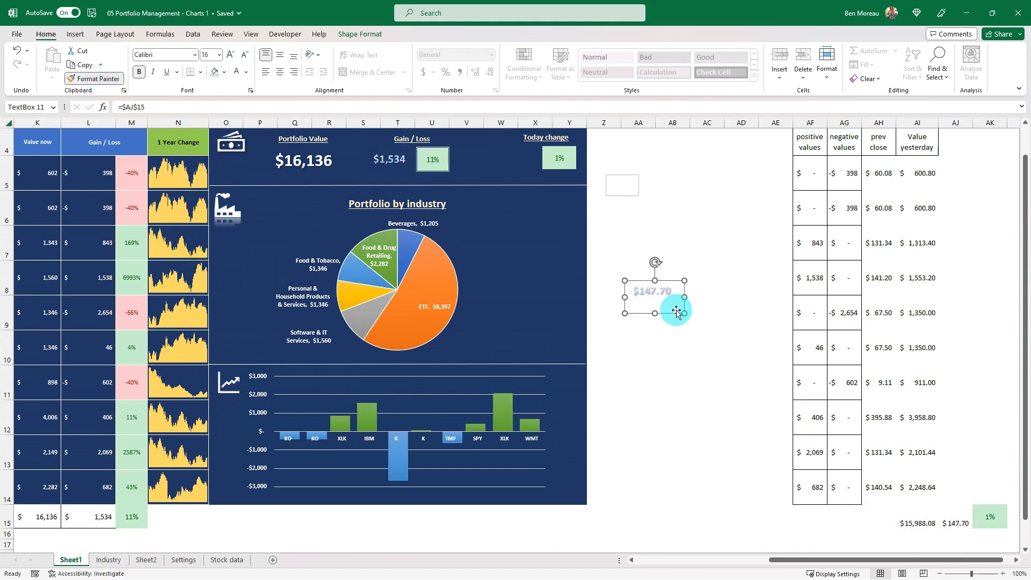
drag(674, 312, 539, 180)
click(570, 164)
Copy the picture formatting of the Gain / Loss percentage onto the Today change percentage picture
click(440, 166)
click(94, 79)
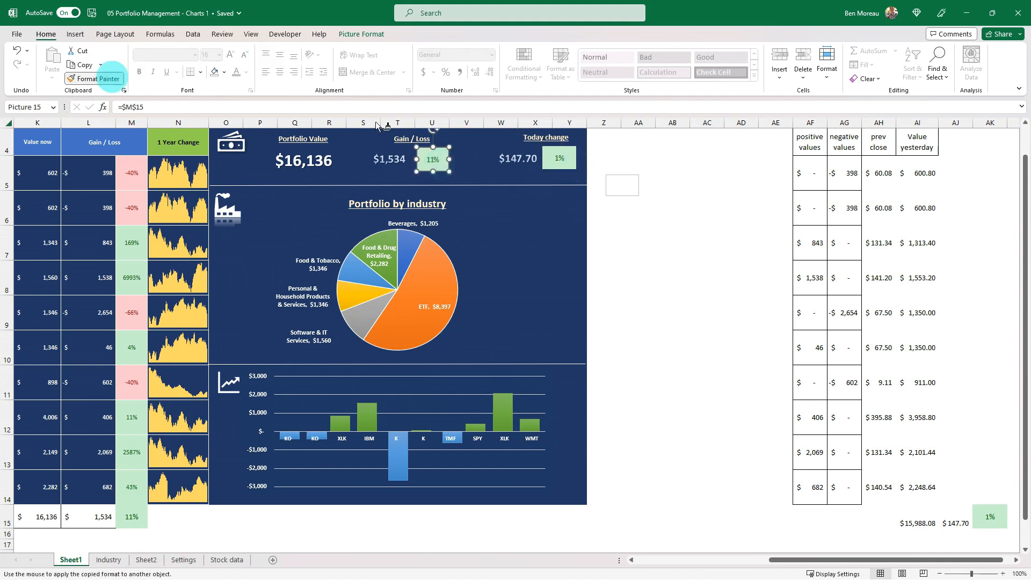
click(559, 166)
click(664, 193)
click(569, 177)
drag(999, 559, 903, 570)
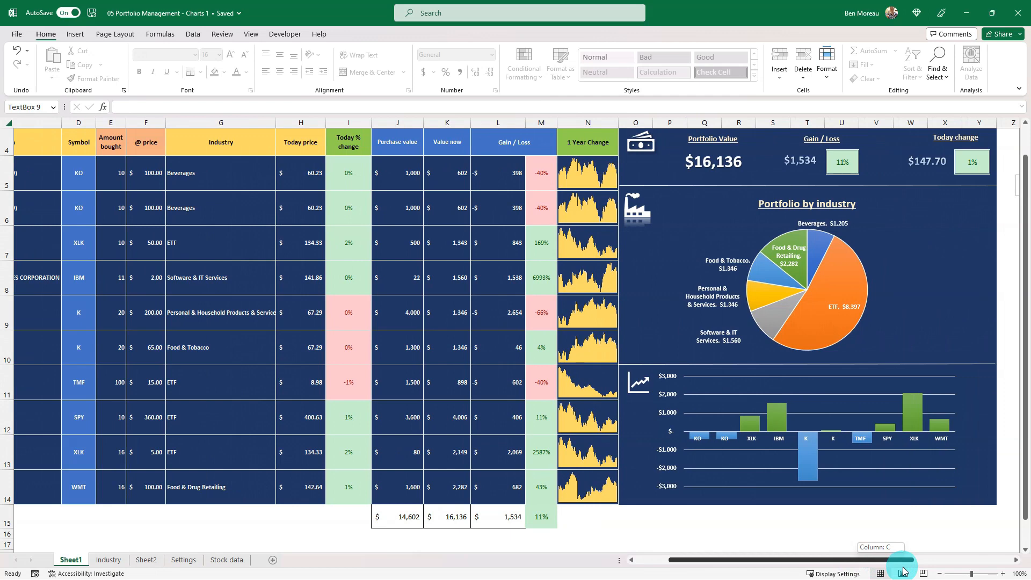
drag(904, 571, 750, 560)
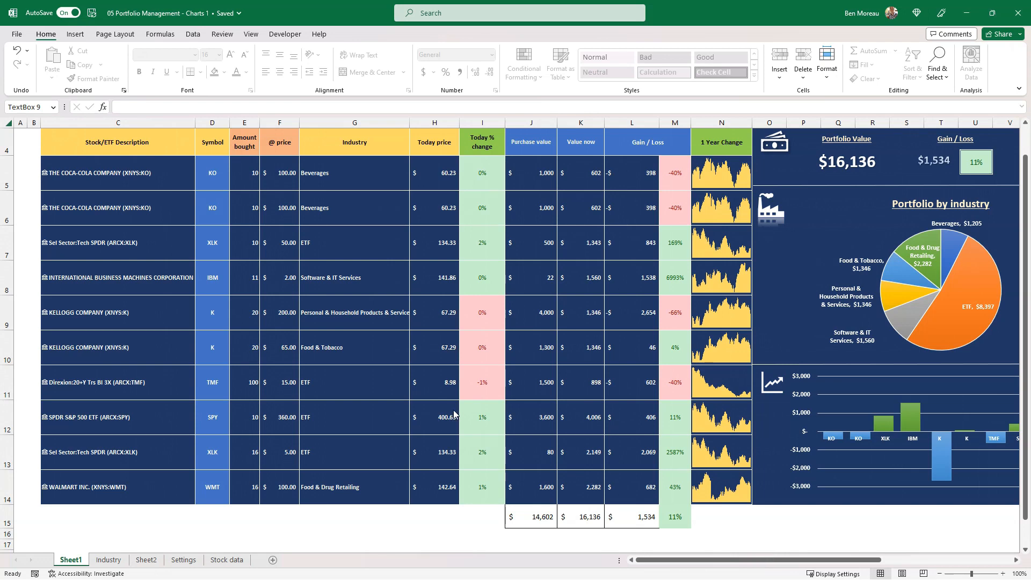
click(483, 405)
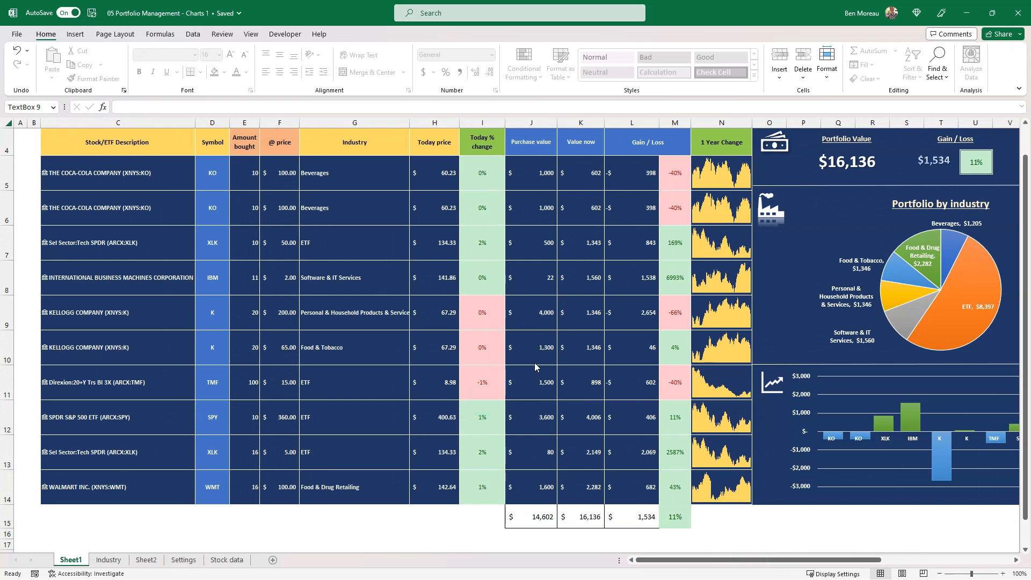